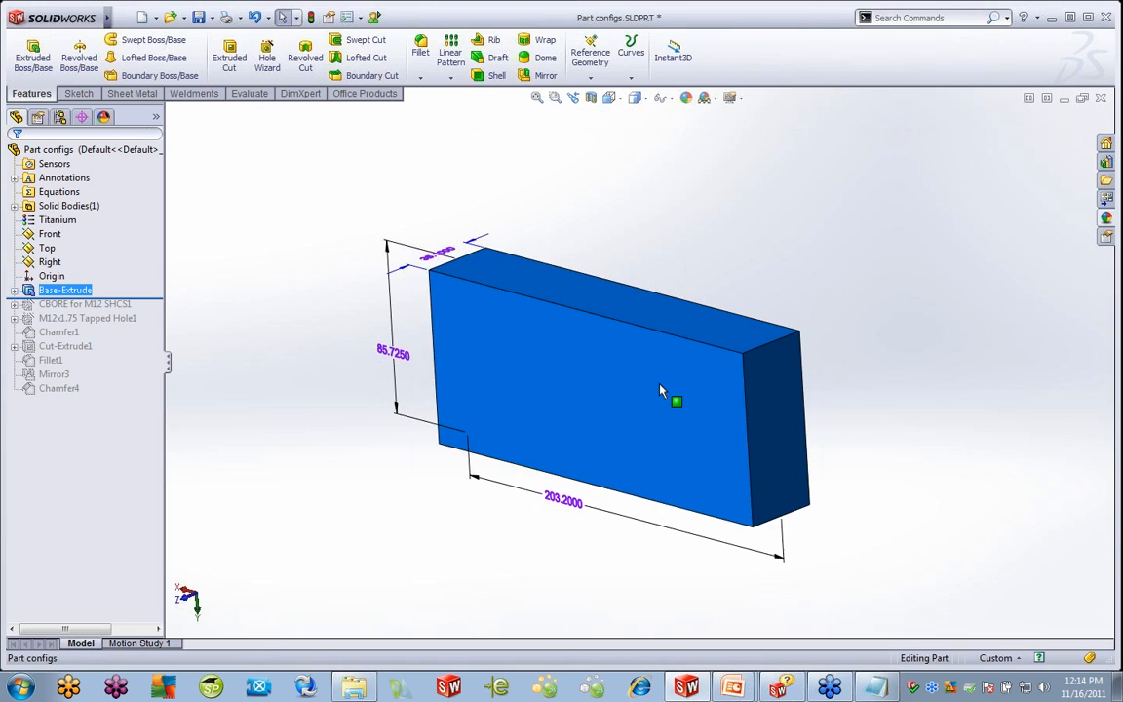
# Roll the feature history forward in stages from Base-Extrude past Chamfer4, inspecting the block's holes, slot, fillet and chamfers
pyautogui.moveTo(150, 298); pyautogui.dragTo(146, 314)
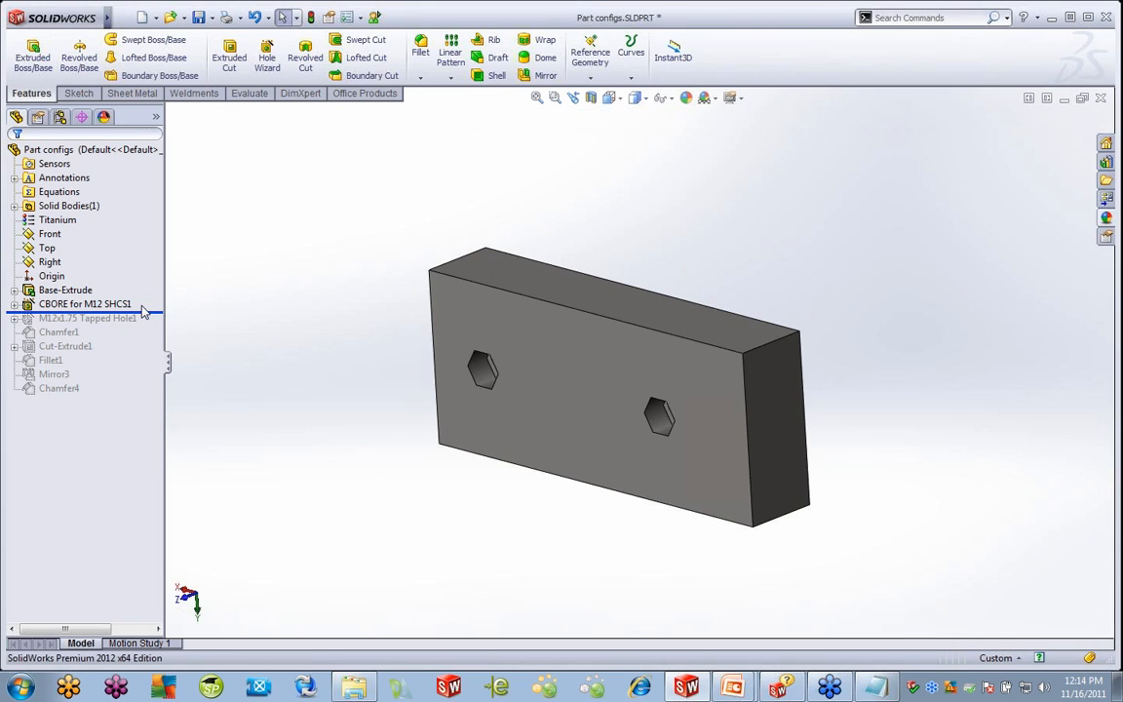
pyautogui.moveTo(151, 314); pyautogui.dragTo(147, 358)
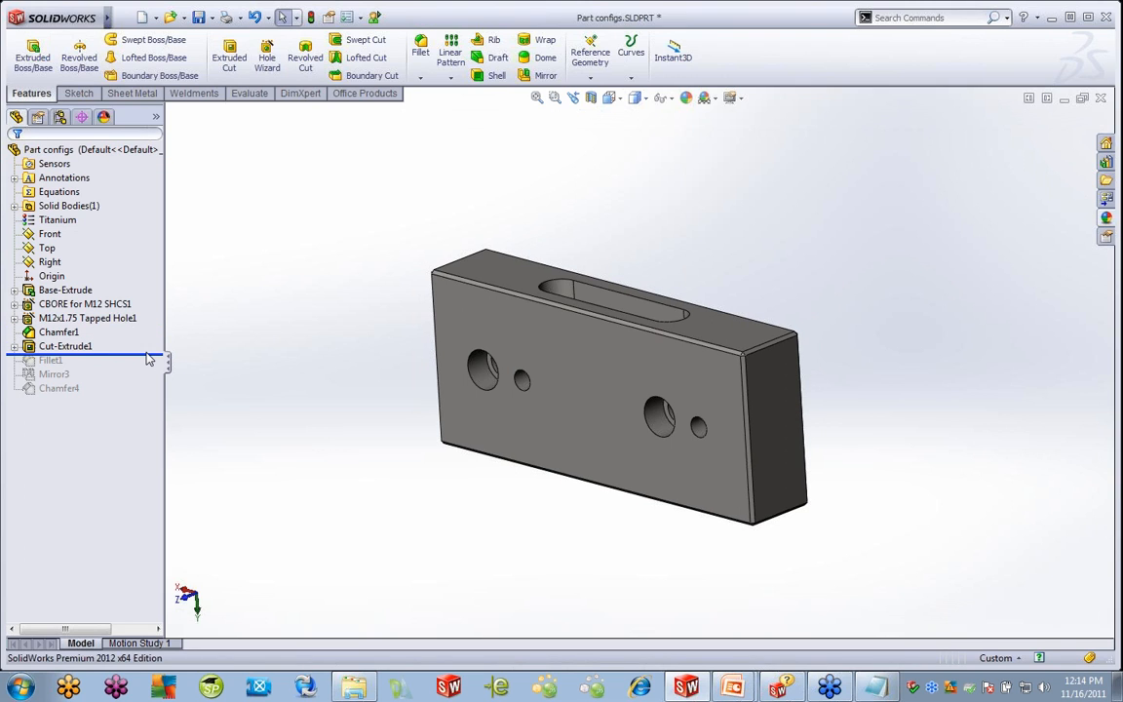
pyautogui.moveTo(395, 348); pyautogui.dragTo(423, 408, button='middle')
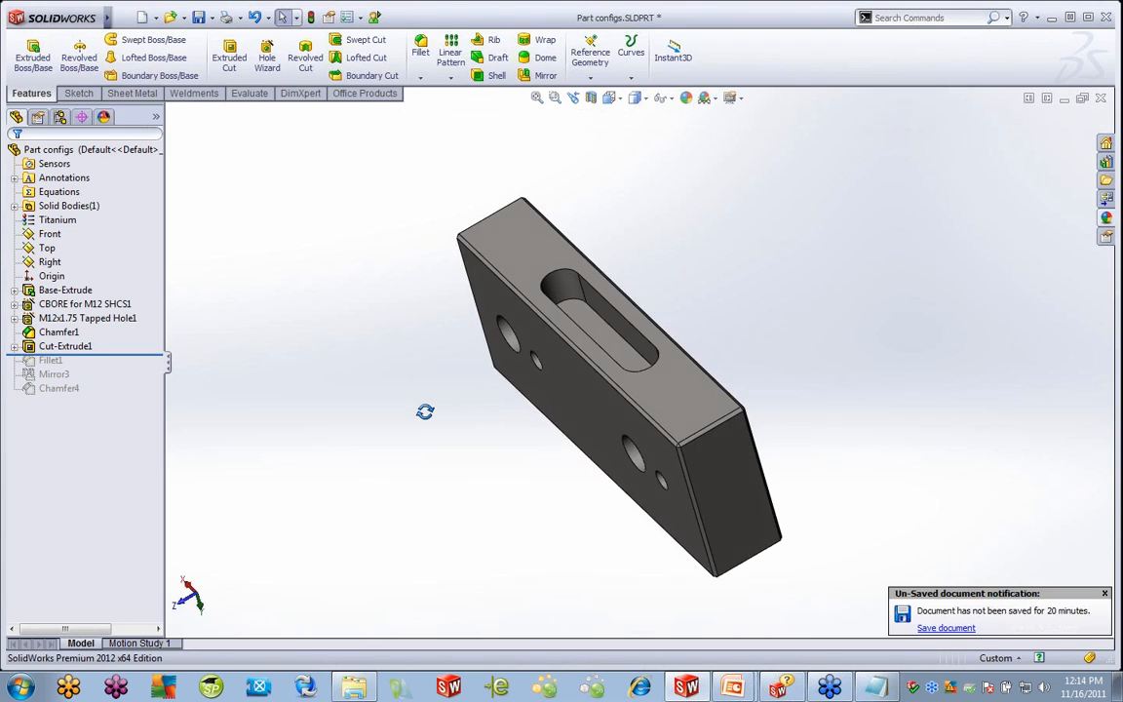
pyautogui.moveTo(151, 358); pyautogui.dragTo(144, 385)
pyautogui.moveTo(343, 414); pyautogui.dragTo(555, 115, button='middle')
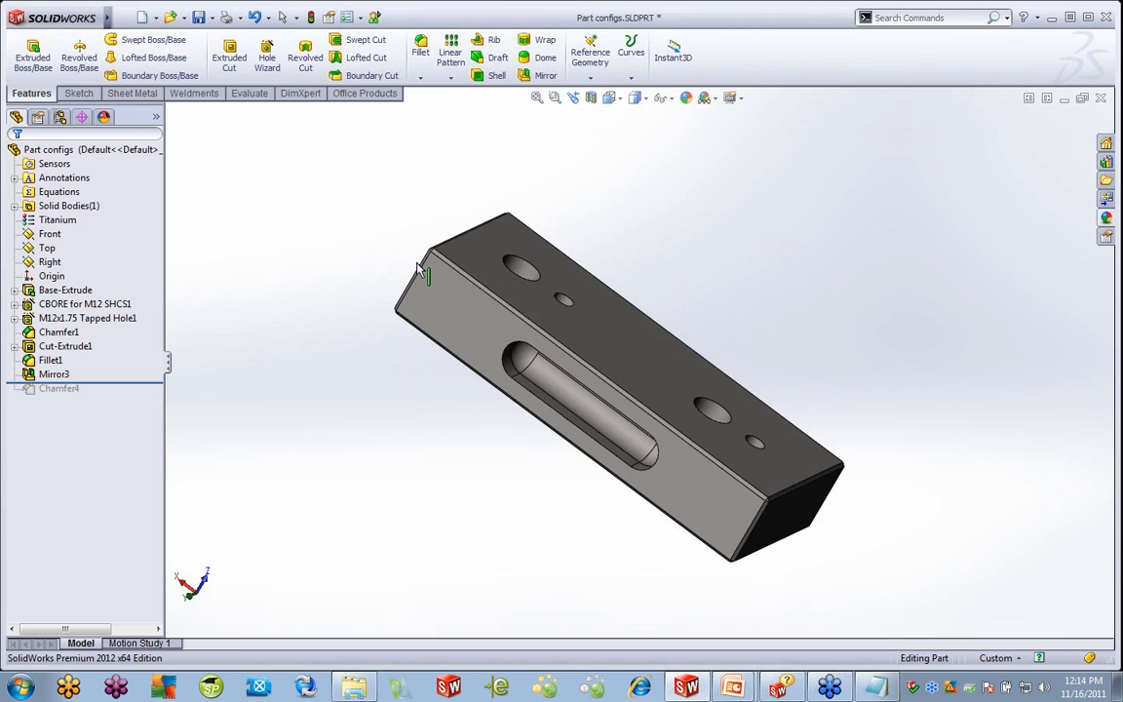
pyautogui.moveTo(121, 381); pyautogui.dragTo(136, 402)
pyautogui.moveTo(395, 429); pyautogui.dragTo(348, 388, button='middle')
pyautogui.moveTo(758, 276); pyautogui.dragTo(697, 309, button='middle')
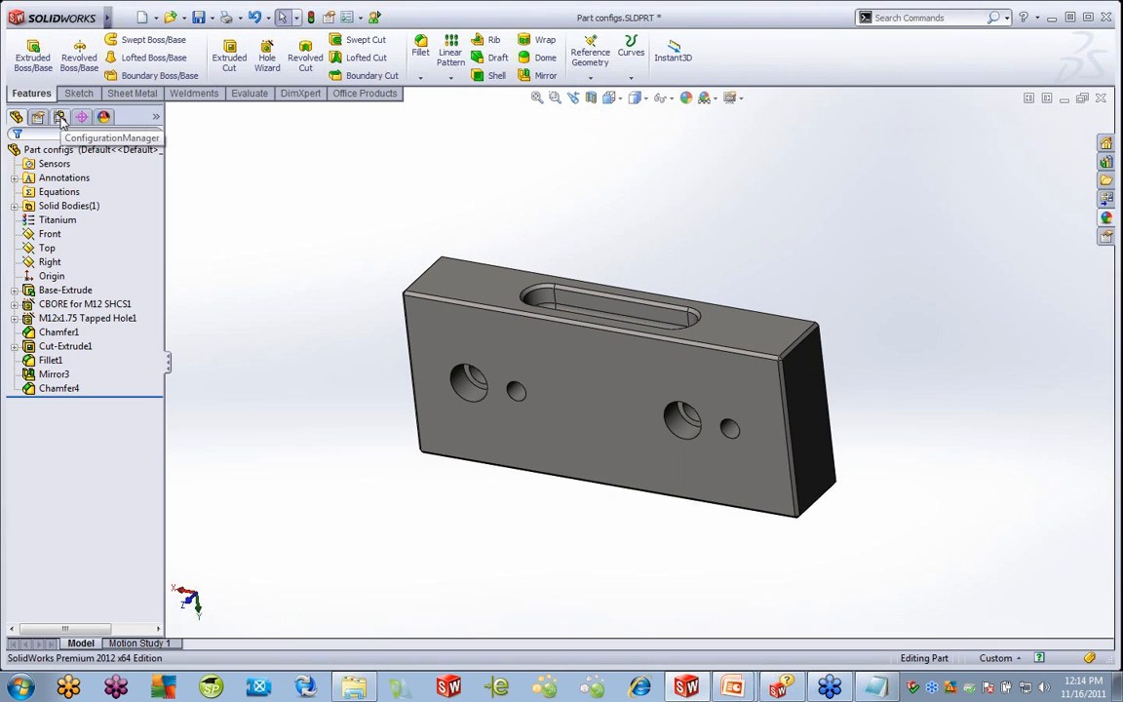
# Start a new configuration named 978855 with the description "Measuring block with new HW Holes" and use that description in the bill of materials
pyautogui.click(60, 118)
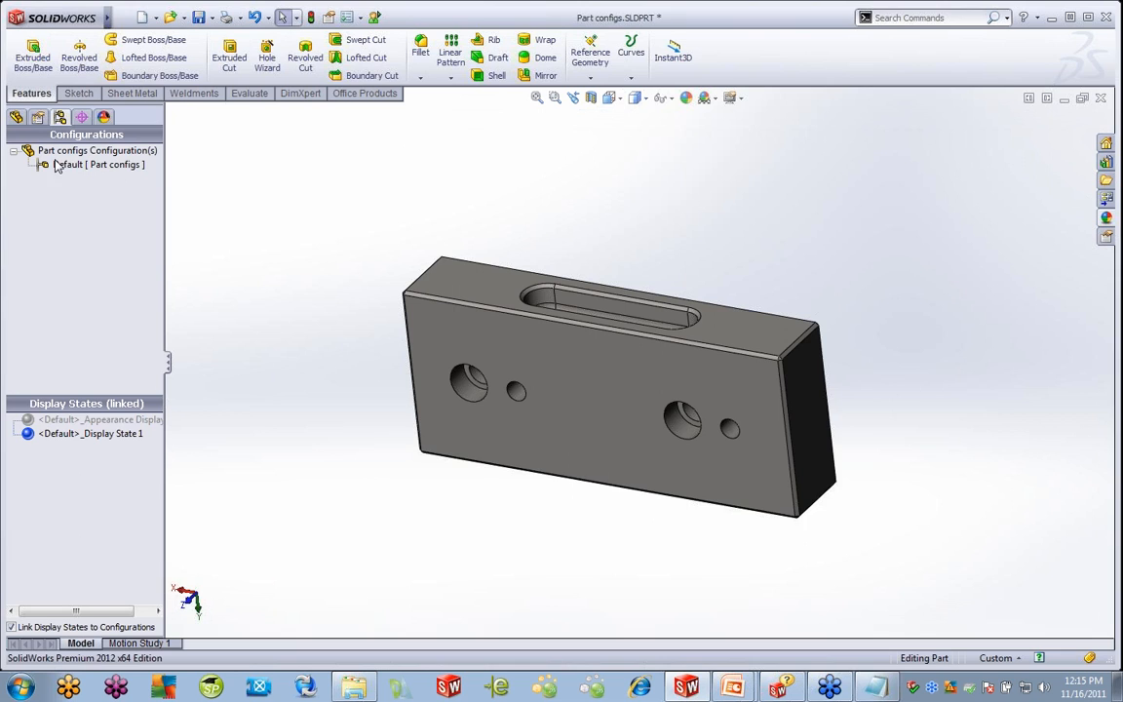
pyautogui.rightClick(83, 151)
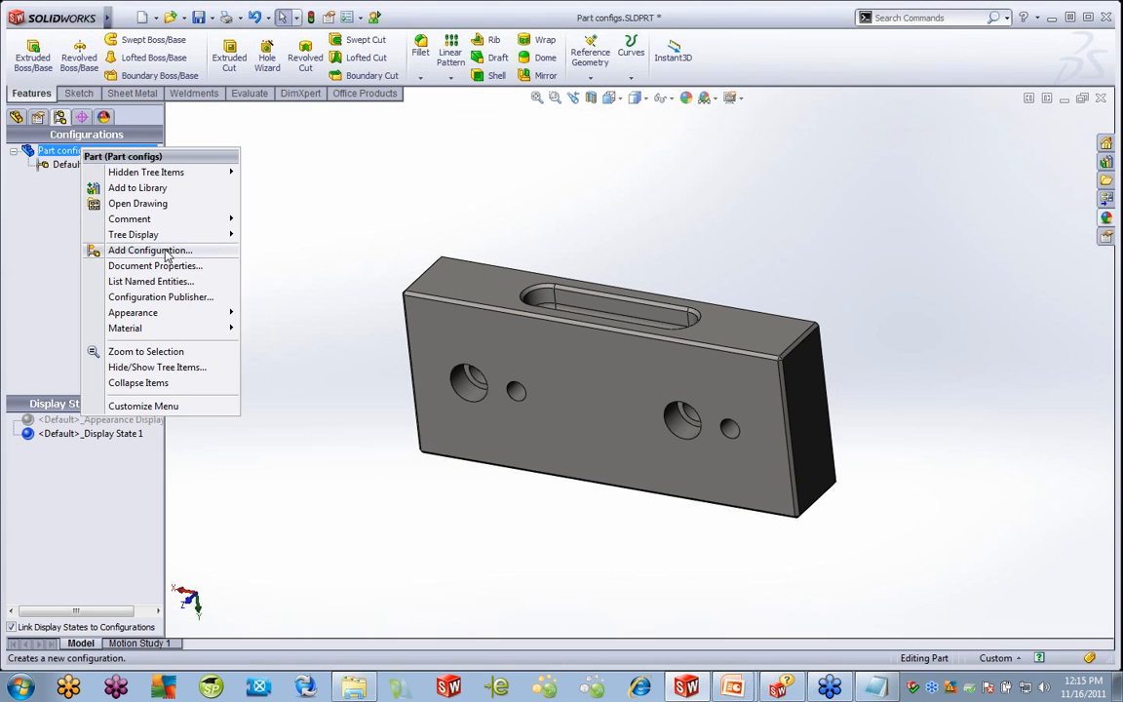
pyautogui.click(164, 250)
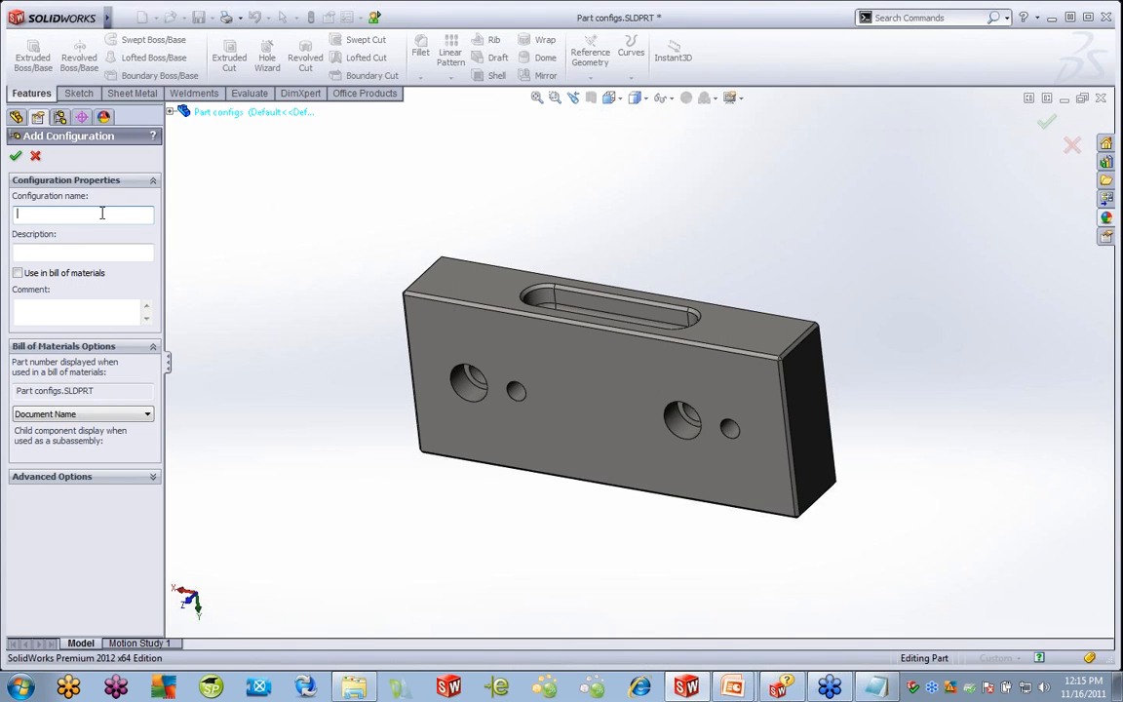
pyautogui.write('978855')
pyautogui.click(56, 250)
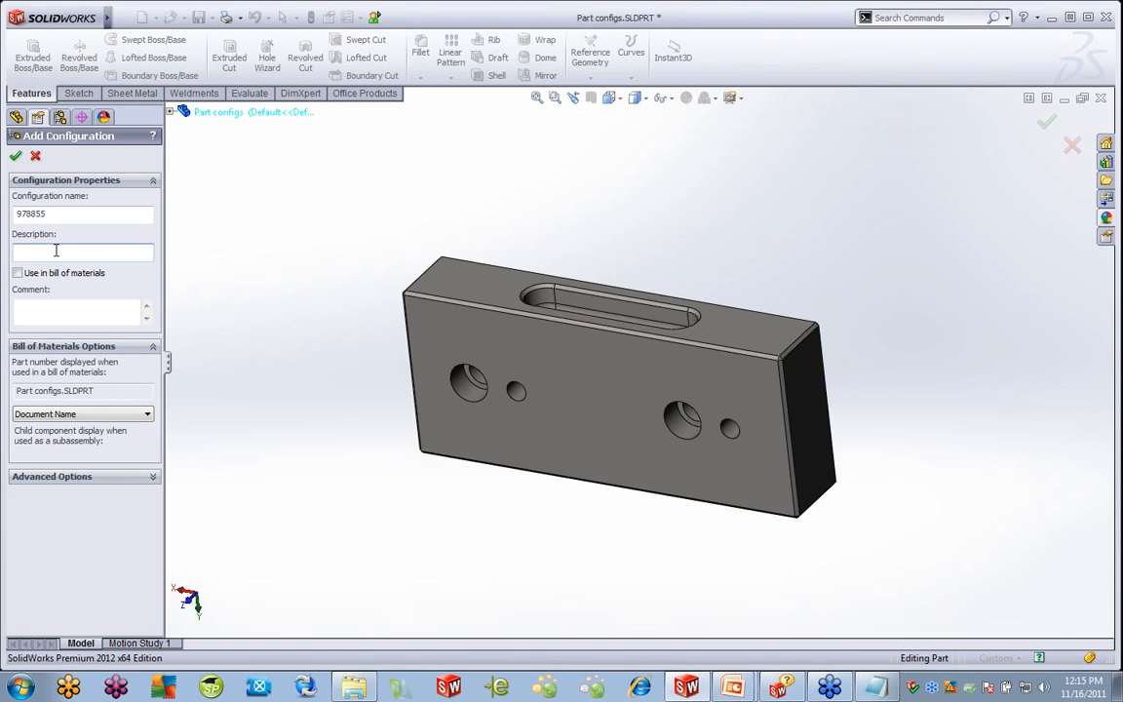
pyautogui.write('Measuring block with new HW Holes')
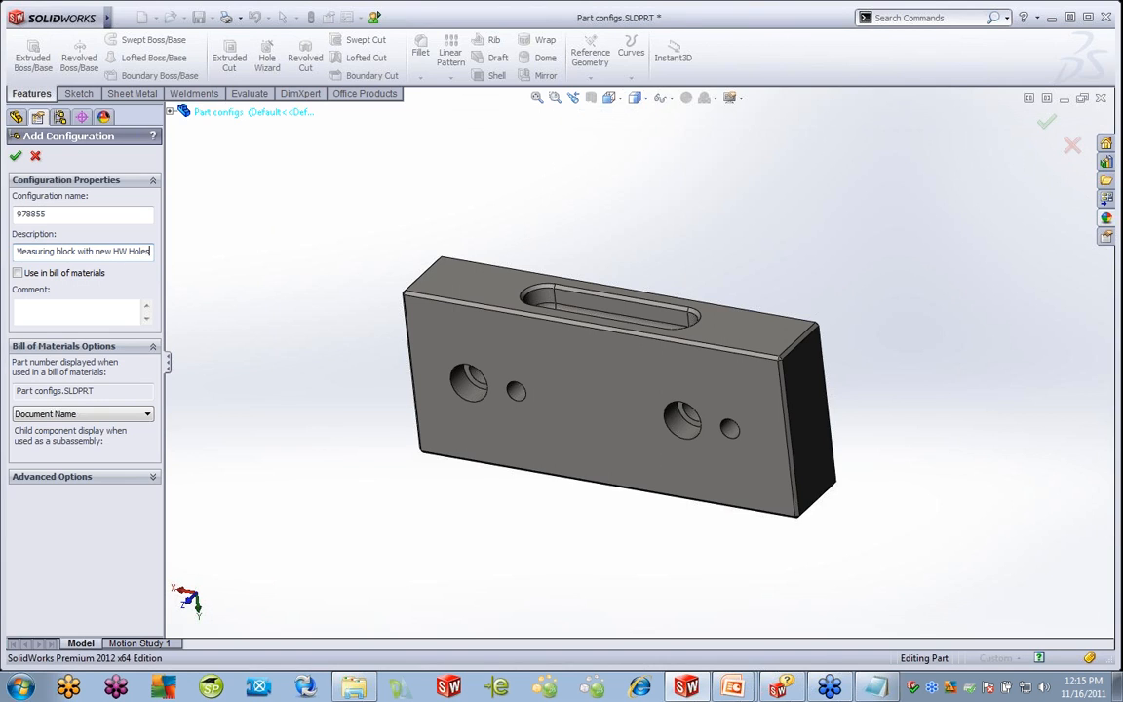
pyautogui.click(18, 274)
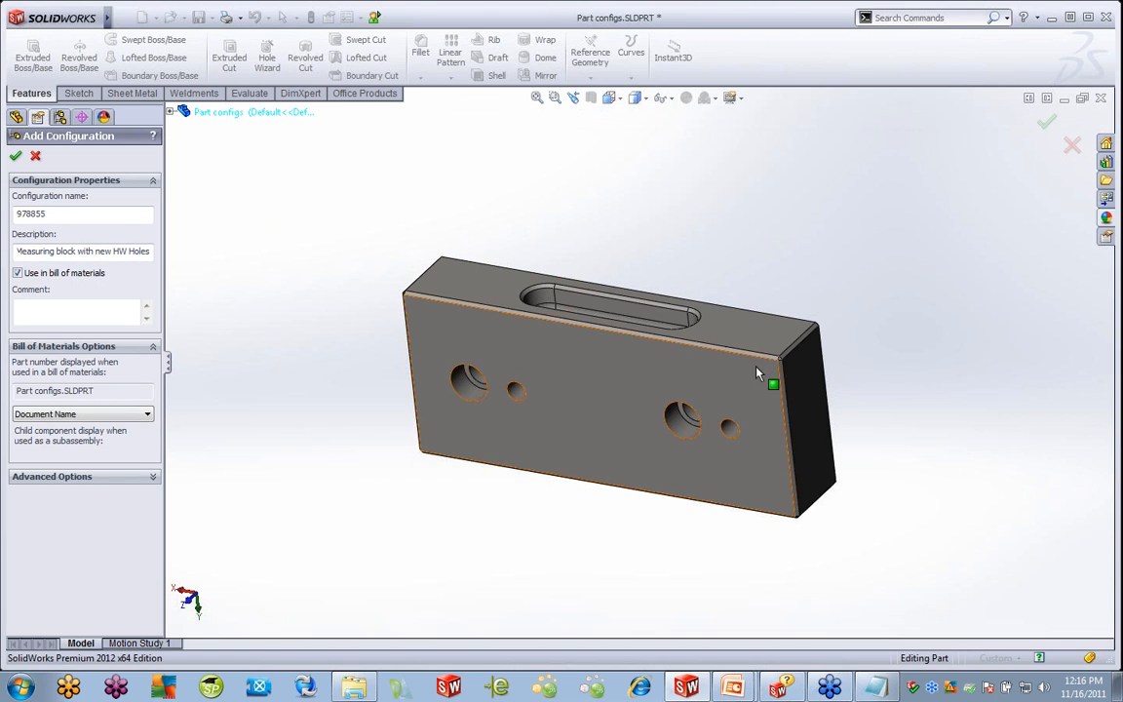
pyautogui.moveTo(16, 253); pyautogui.dragTo(159, 261)
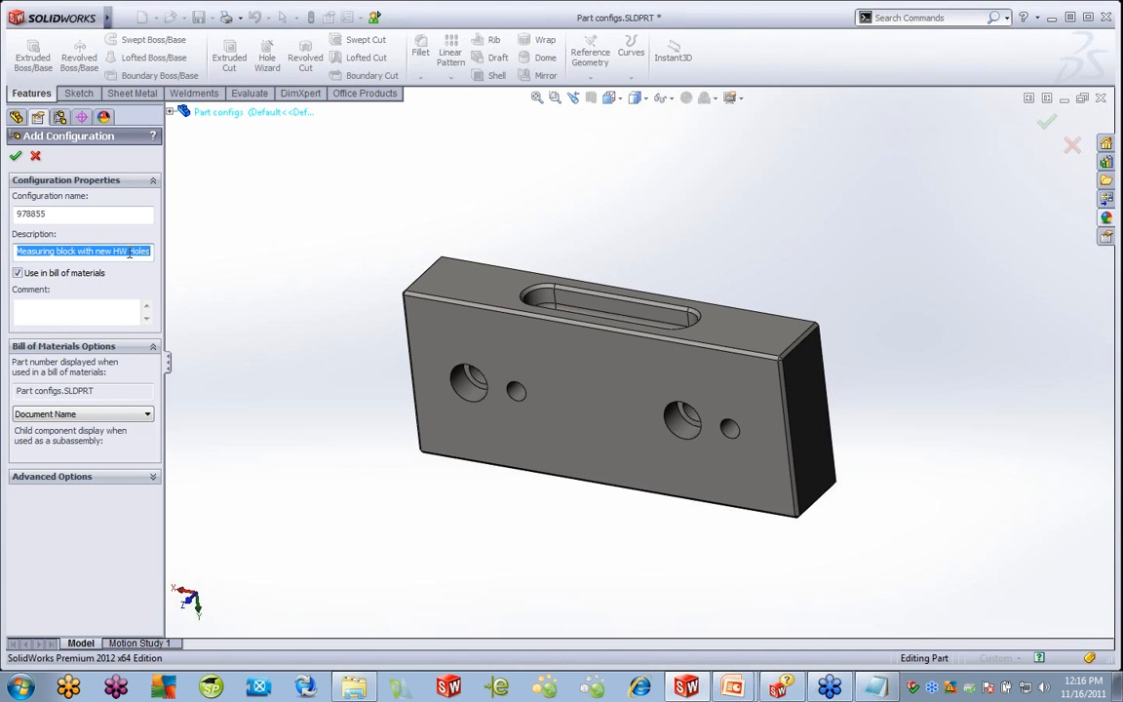
pyautogui.click(121, 18)
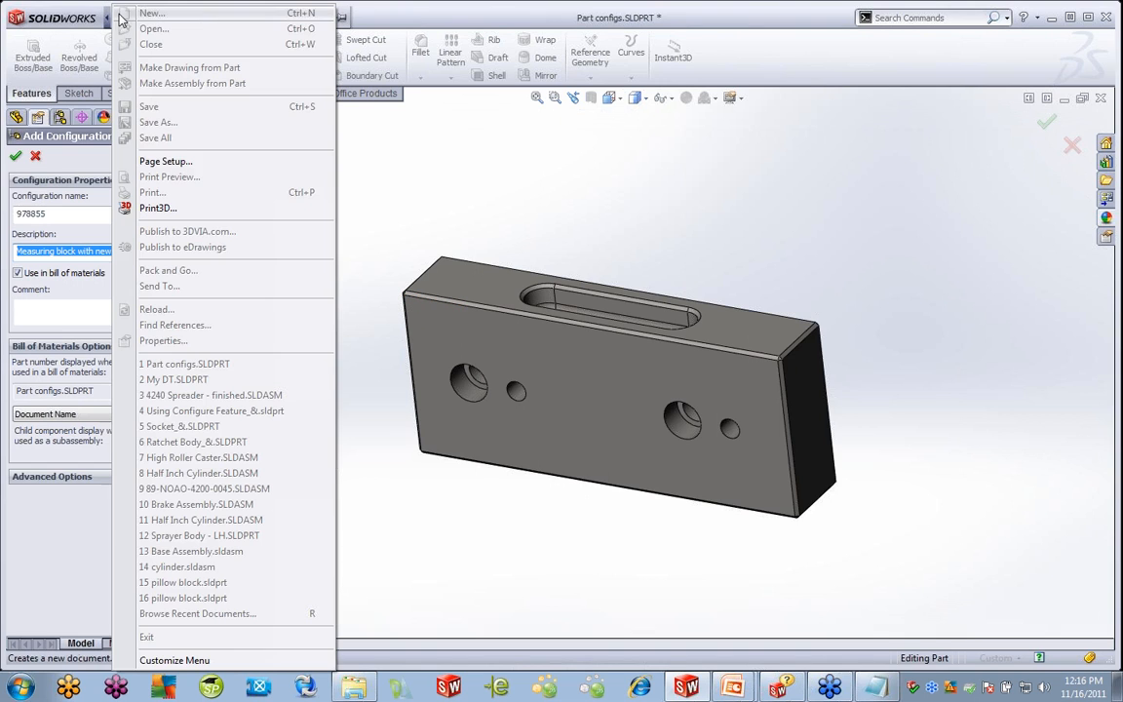
pyautogui.click(520, 193)
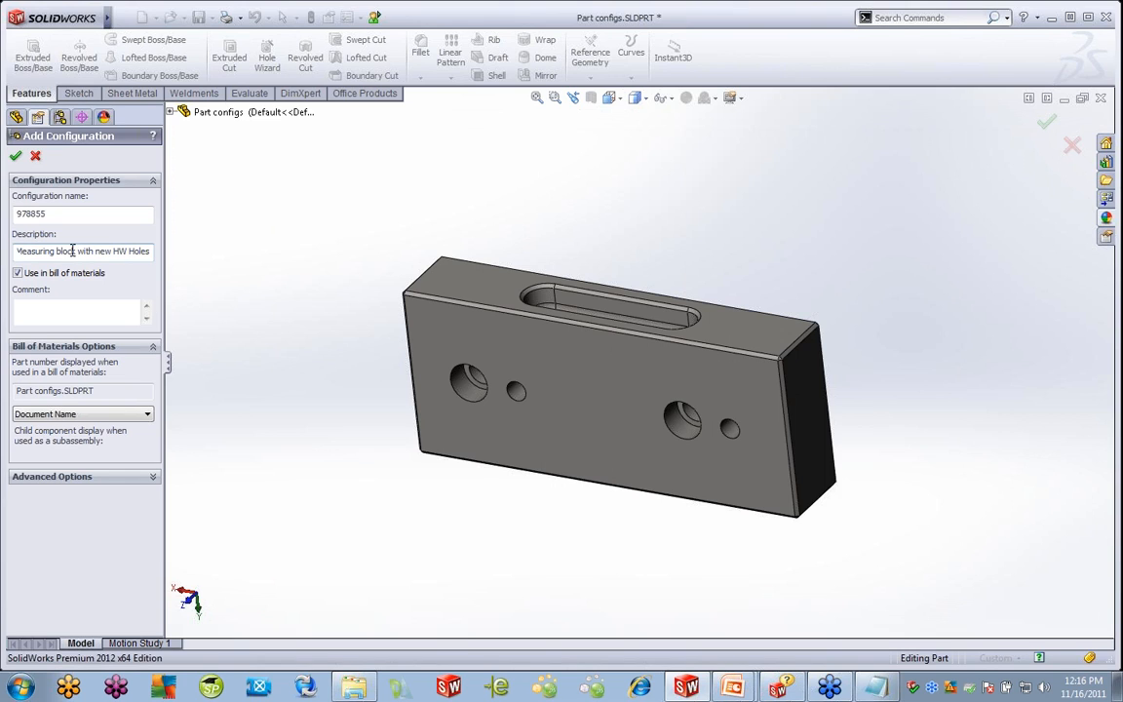
pyautogui.click(18, 274)
pyautogui.click(17, 274)
# Enter the comment "asdasdfasdvasd" and set the bill of materials part number to use the Configuration Name
pyautogui.click(31, 302)
pyautogui.write('asdasdfasdvasd')
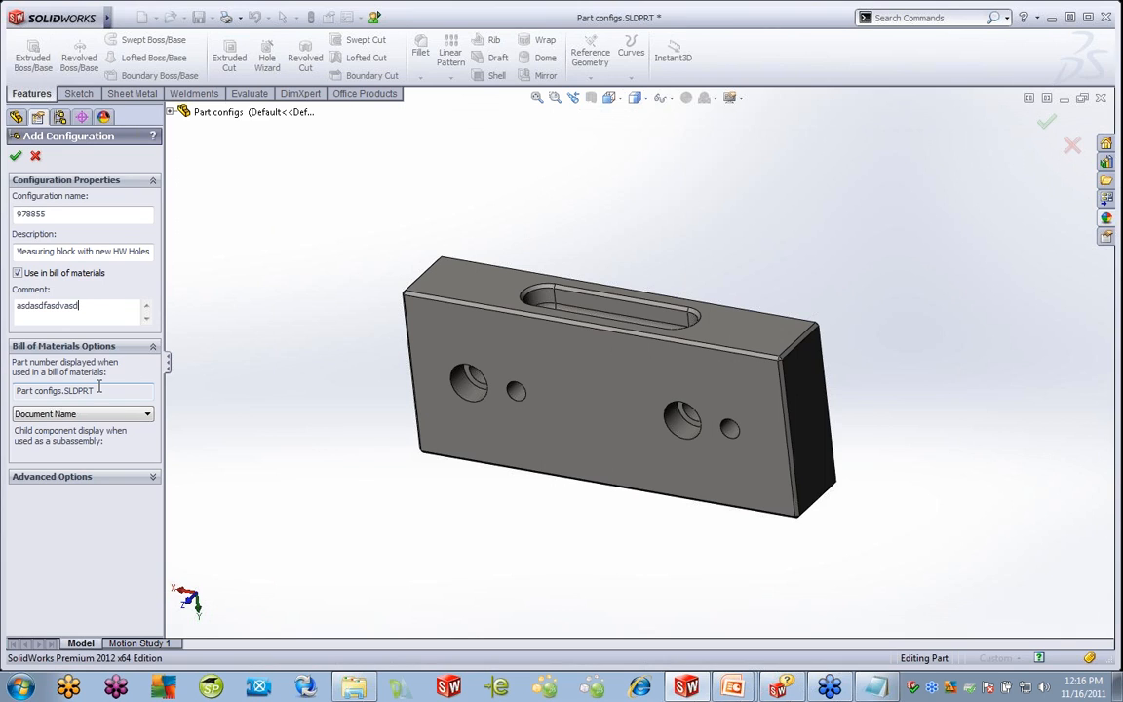
pyautogui.click(146, 414)
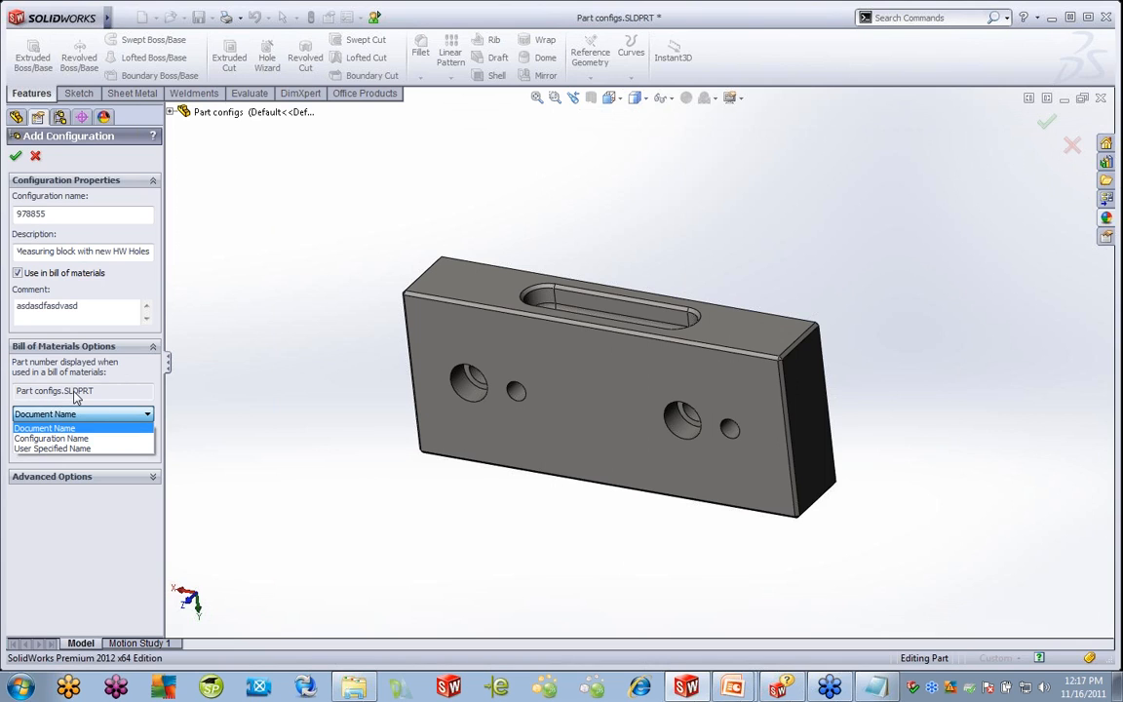
pyautogui.click(44, 438)
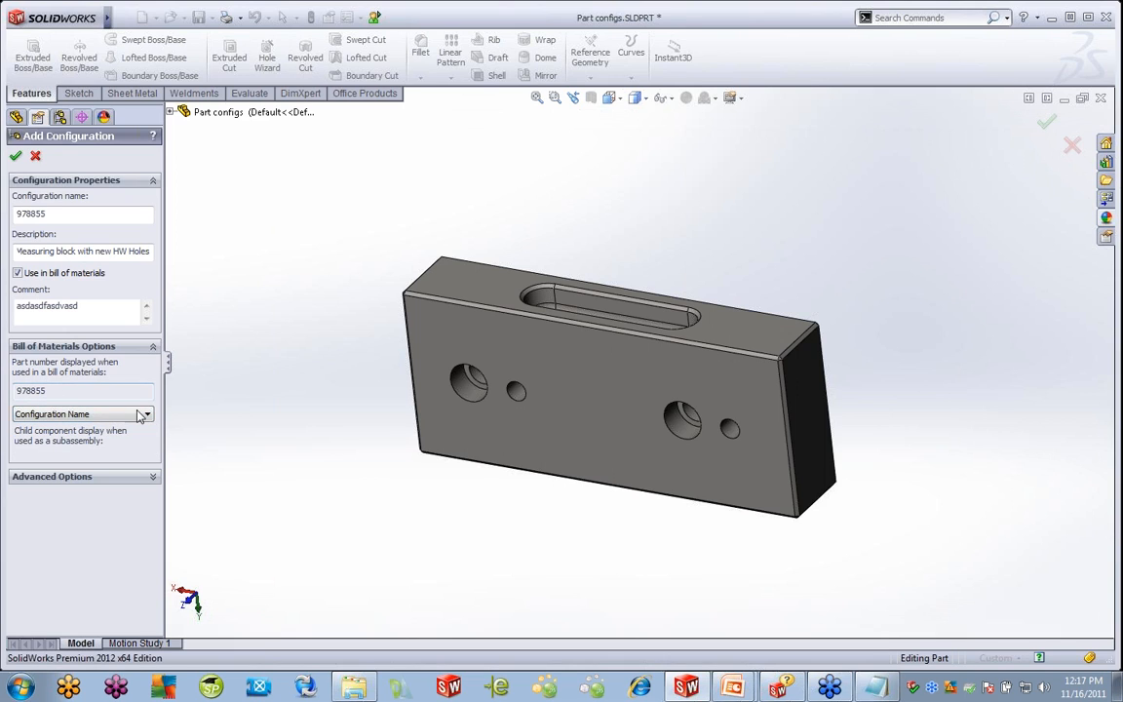
pyautogui.click(83, 414)
pyautogui.click(53, 448)
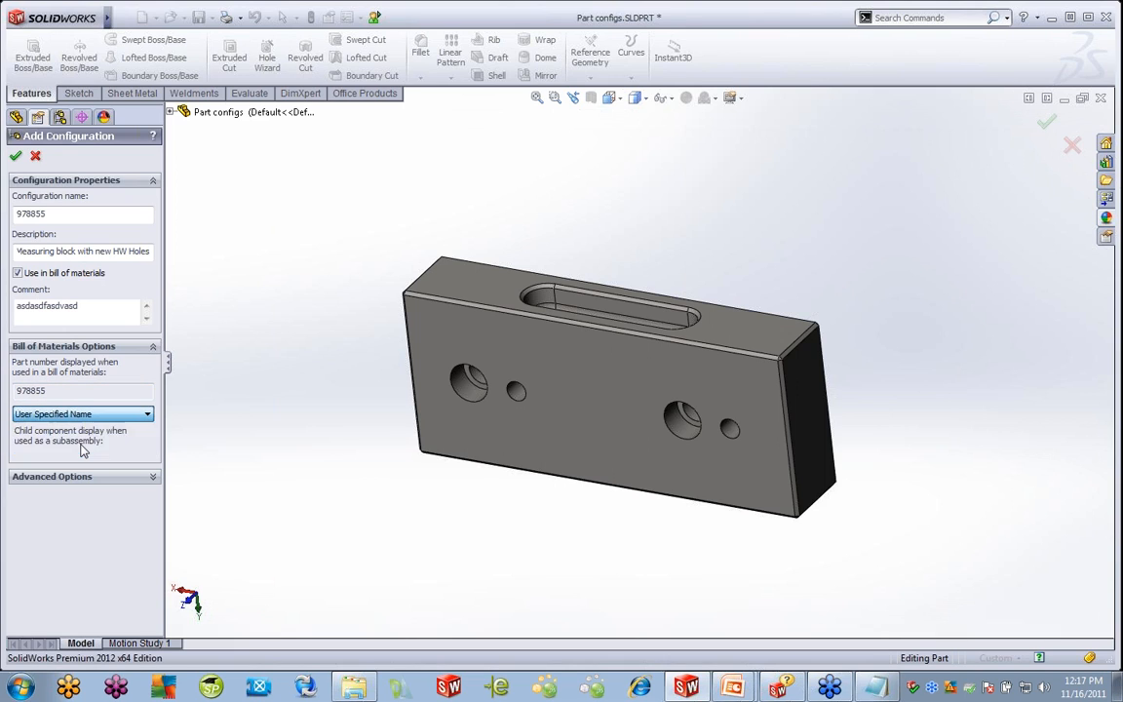
pyautogui.click(55, 392)
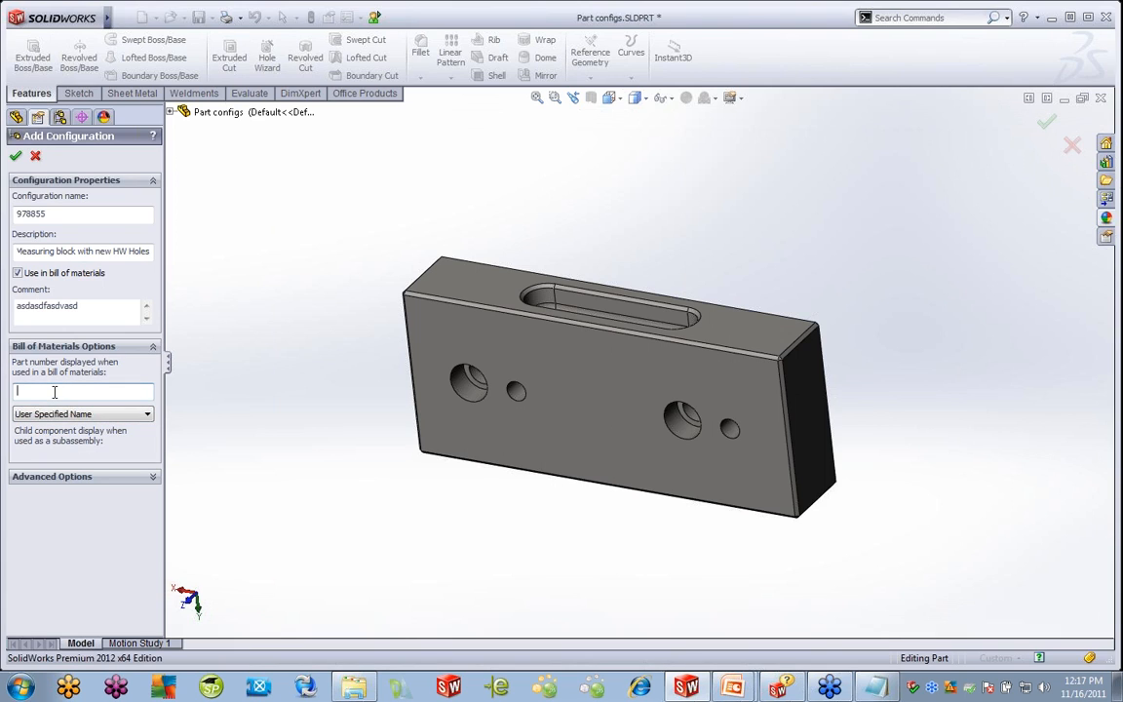
pyautogui.click(82, 415)
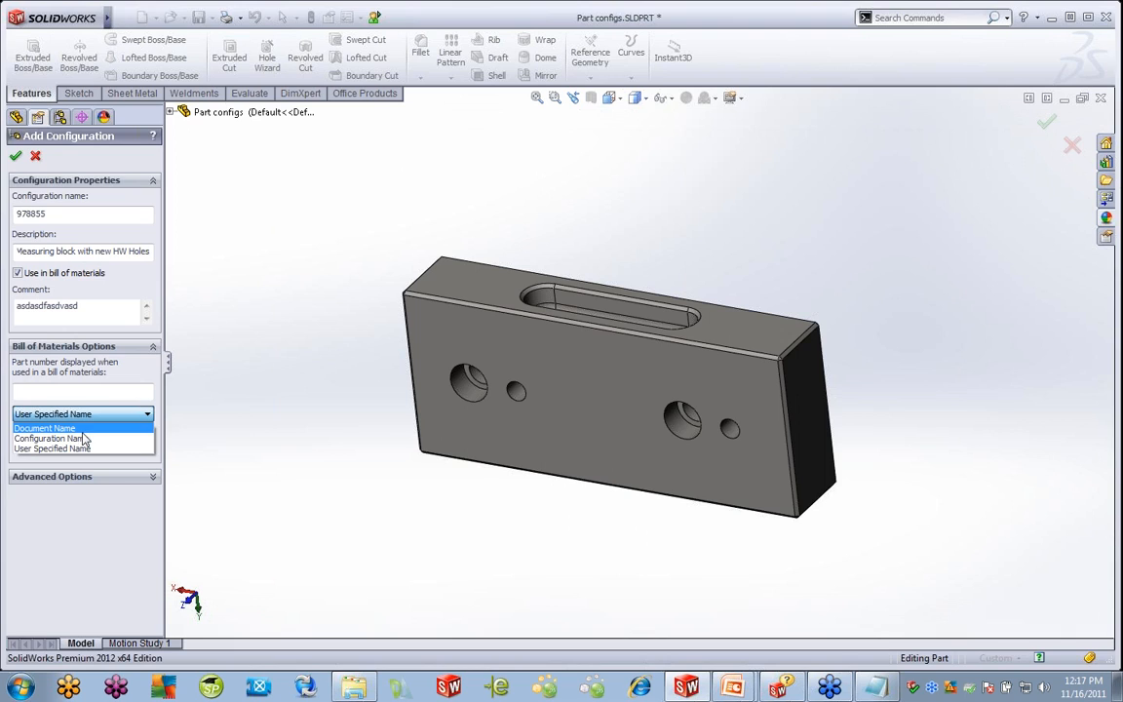
pyautogui.click(88, 437)
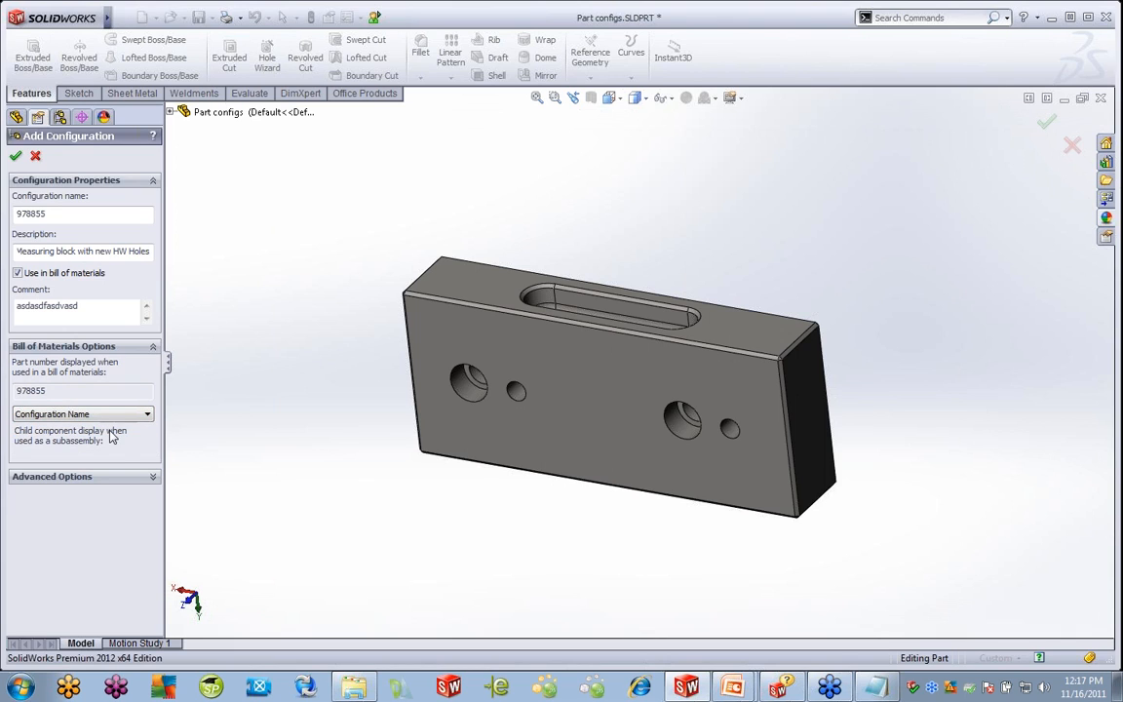
# Give the new configuration a configuration-specific yellow color in the advanced options and create it
pyautogui.click(154, 478)
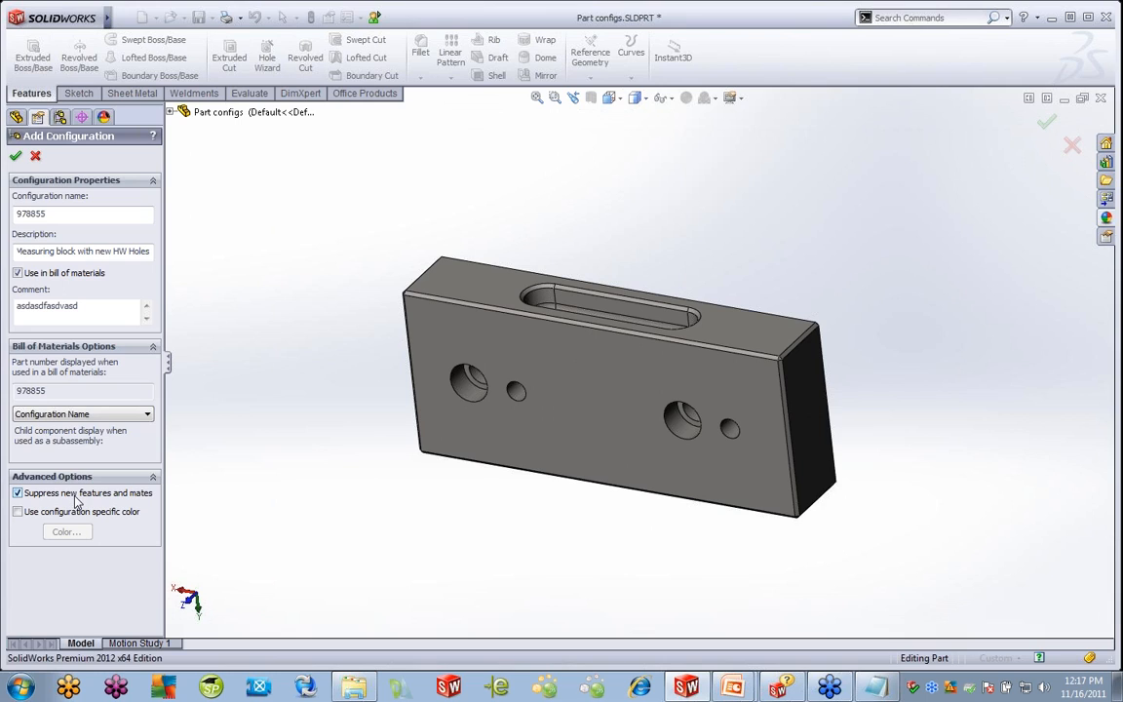
pyautogui.doubleClick(49, 213)
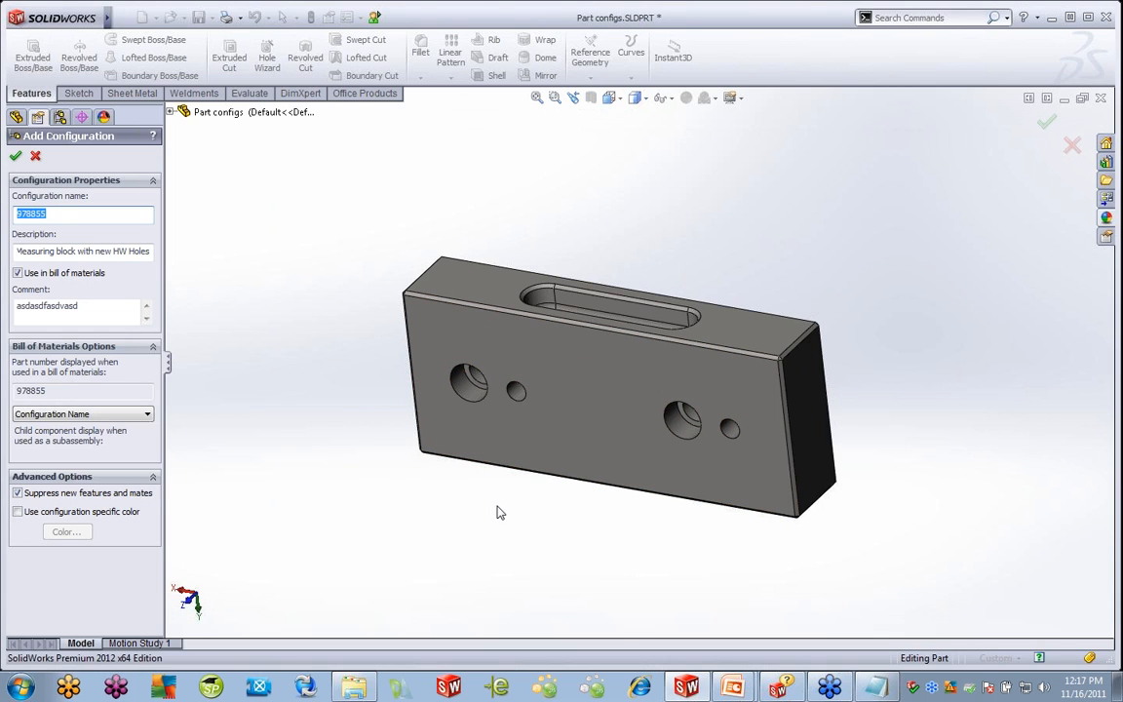
pyautogui.click(18, 512)
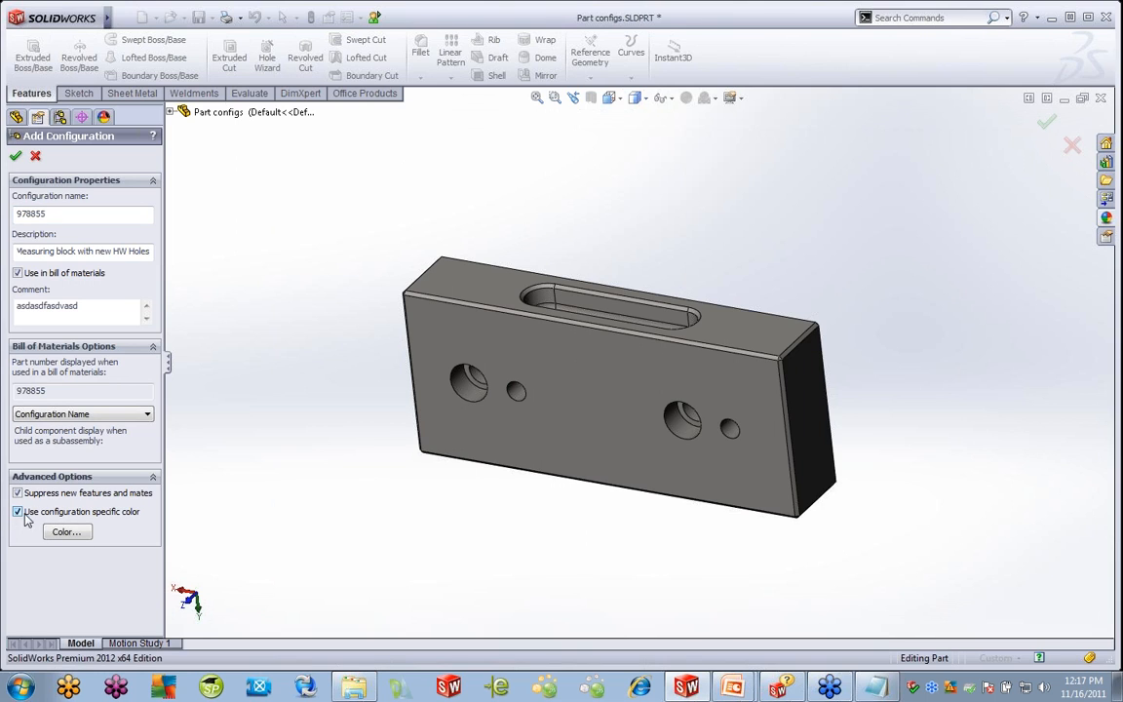
pyautogui.click(66, 531)
pyautogui.click(508, 256)
pyautogui.click(502, 446)
pyautogui.click(15, 155)
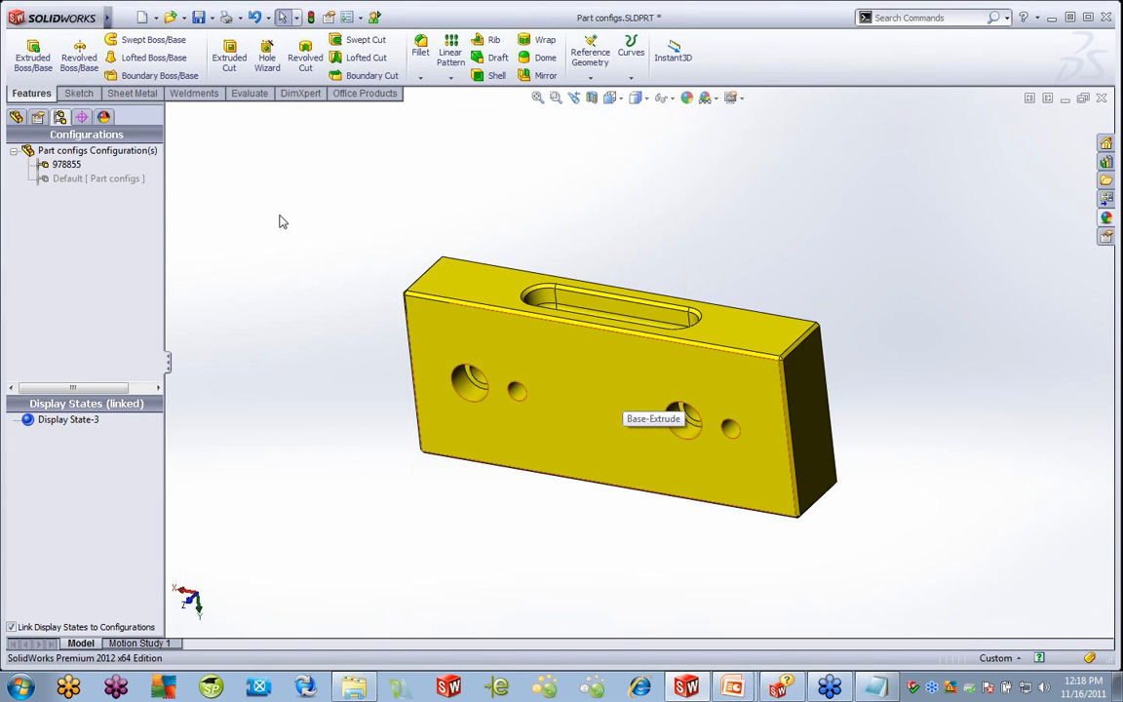
# Activate the Default configuration and sketch a centerpoint straight slot about 40 mm long and 12 mm wide on the block's front face
pyautogui.doubleClick(80, 180)
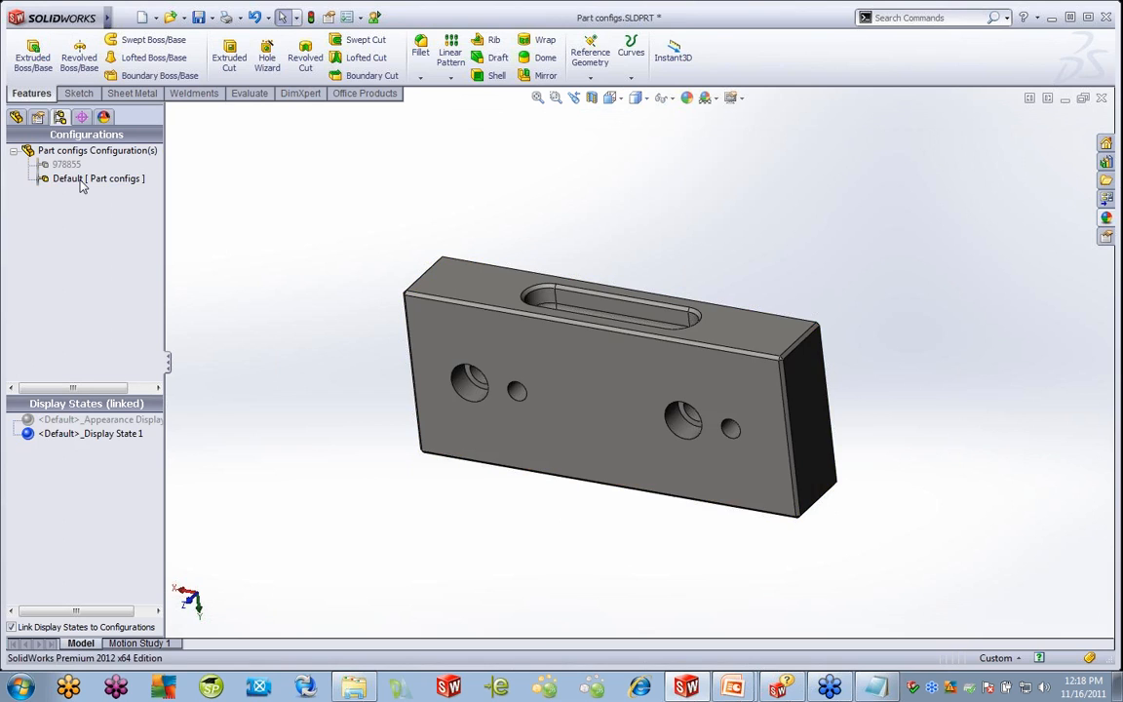
pyautogui.click(590, 395)
pyautogui.click(649, 346)
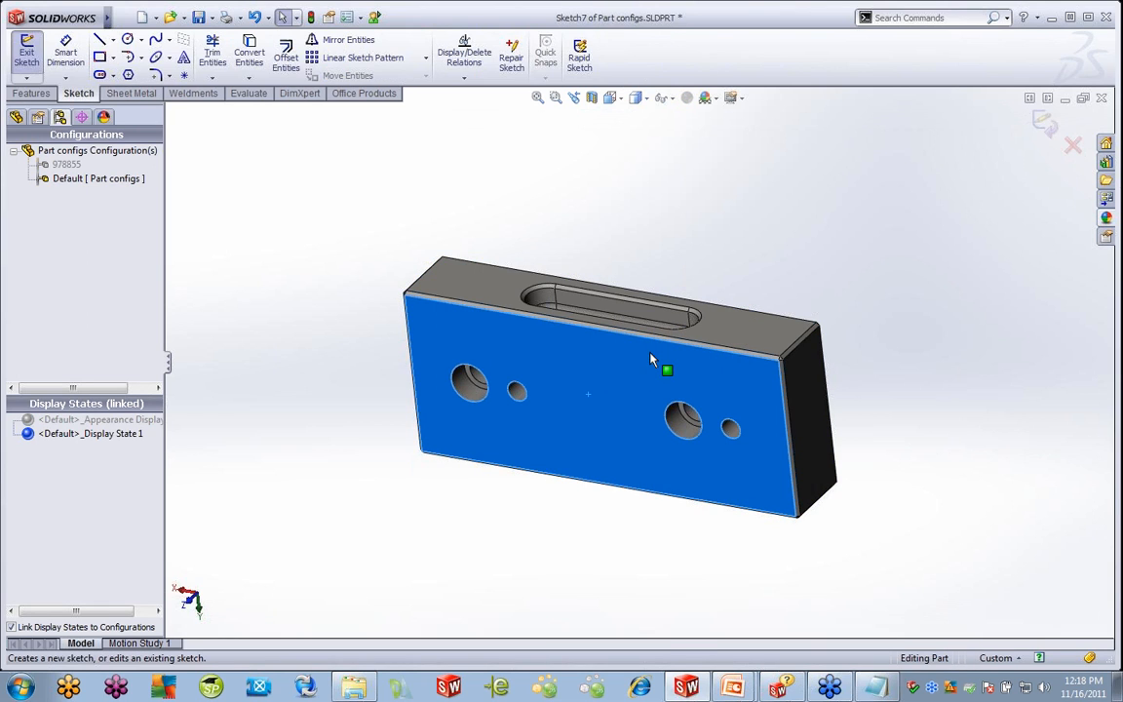
pyautogui.click(99, 74)
pyautogui.click(587, 370)
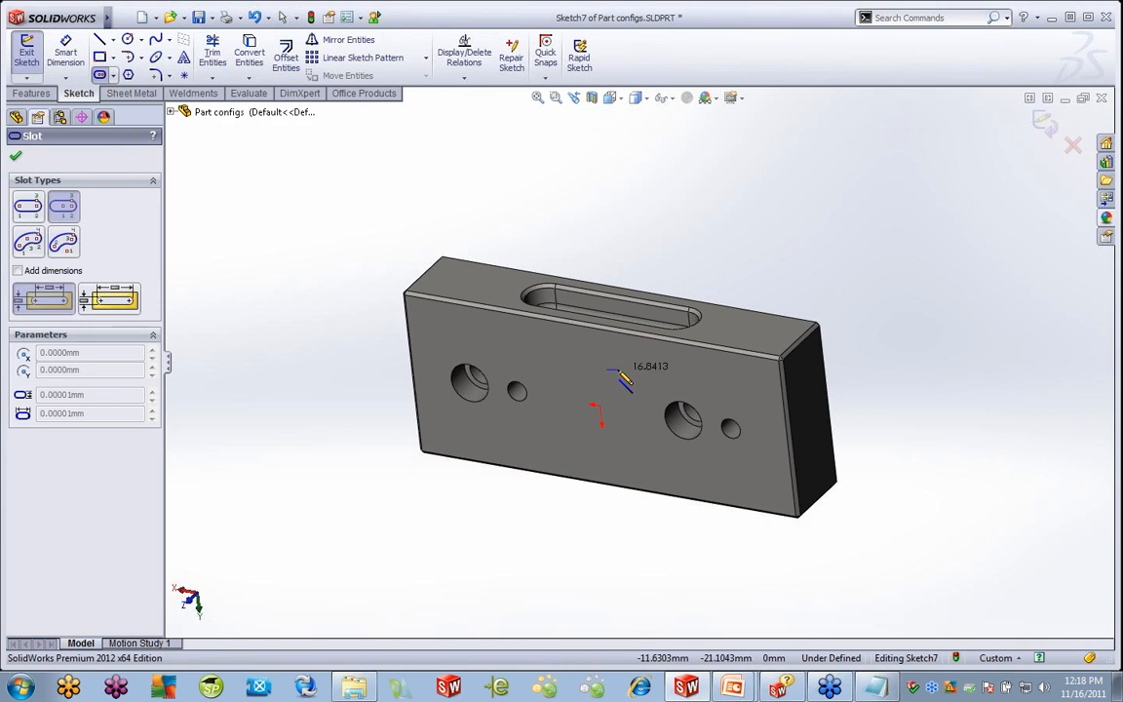
pyautogui.click(627, 375)
pyautogui.click(632, 374)
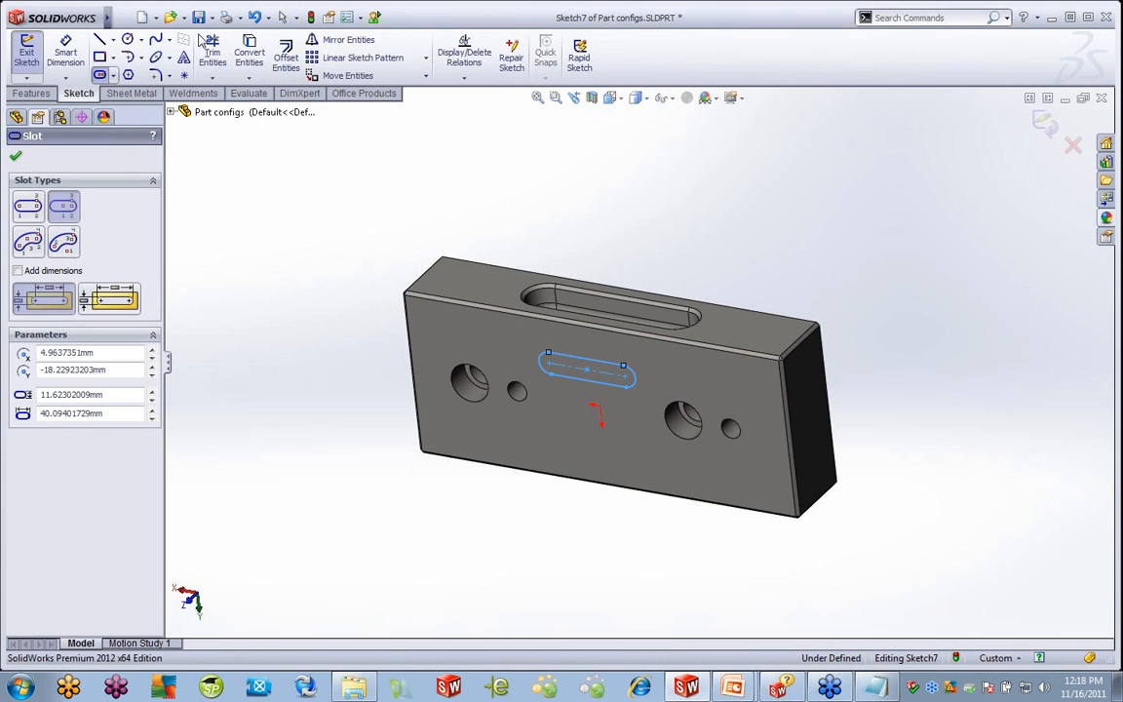
# Extrude the slot sketch as a blind 10 mm boss merged with the block
pyautogui.click(31, 93)
pyautogui.click(30, 70)
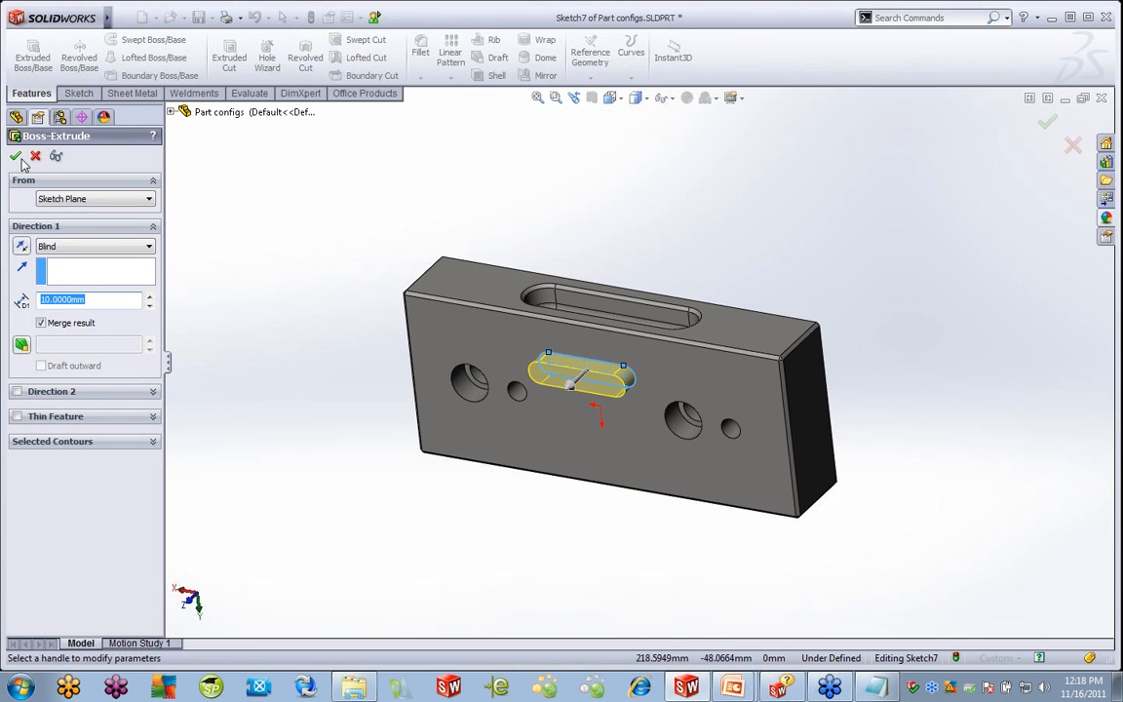
pyautogui.click(18, 157)
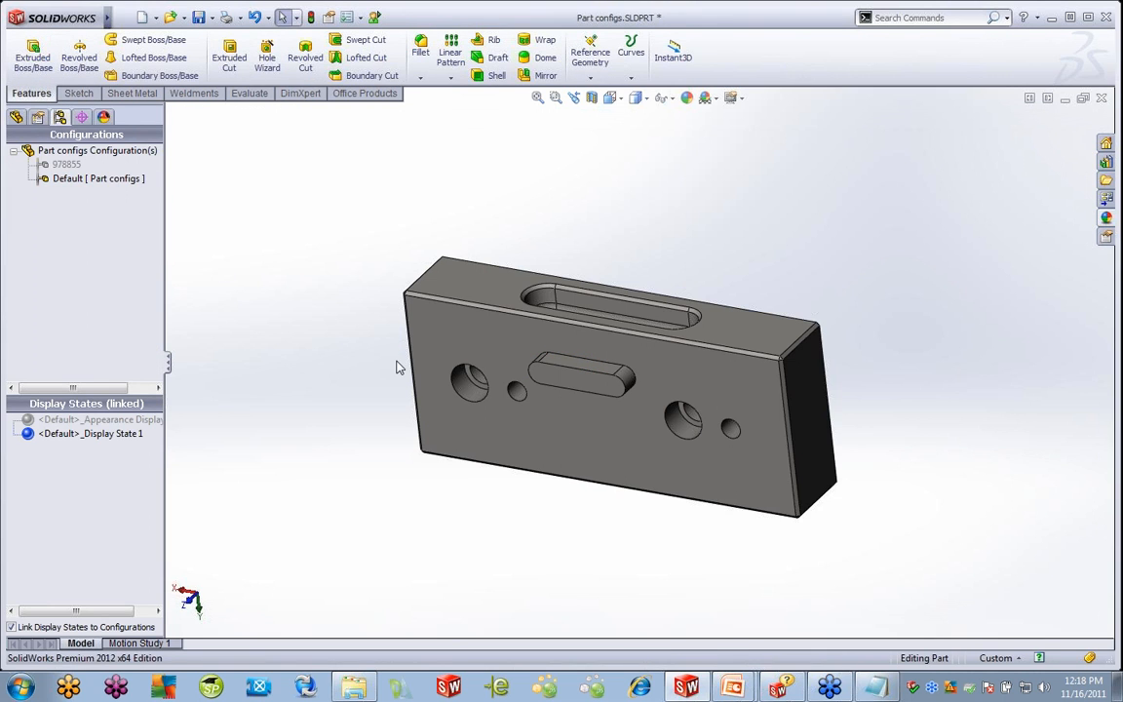
# Activate configuration 978855 and review the suppress features option in its configuration properties
pyautogui.doubleClick(68, 164)
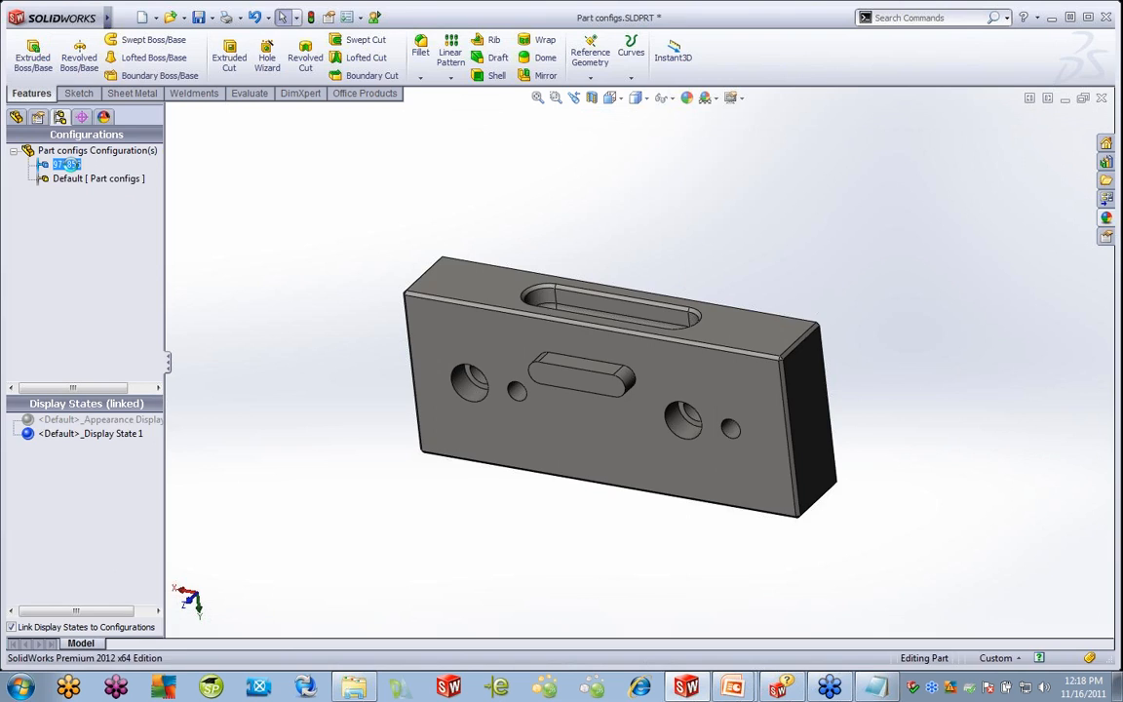
pyautogui.rightClick(68, 164)
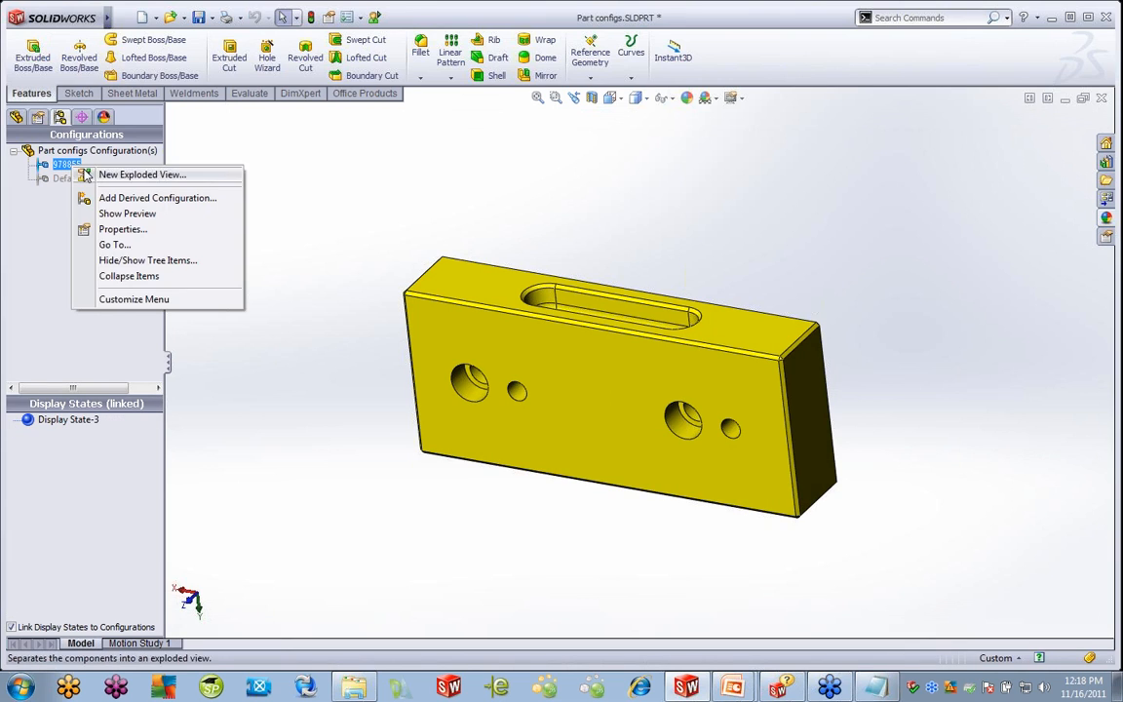
pyautogui.click(120, 227)
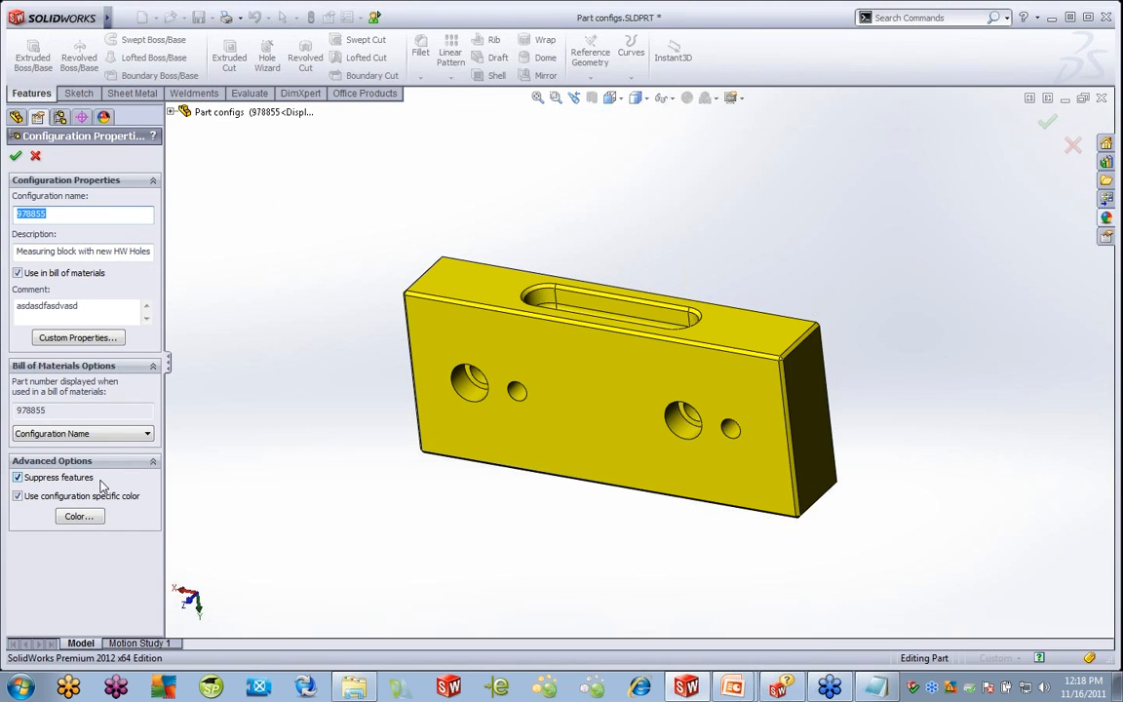
pyautogui.click(15, 156)
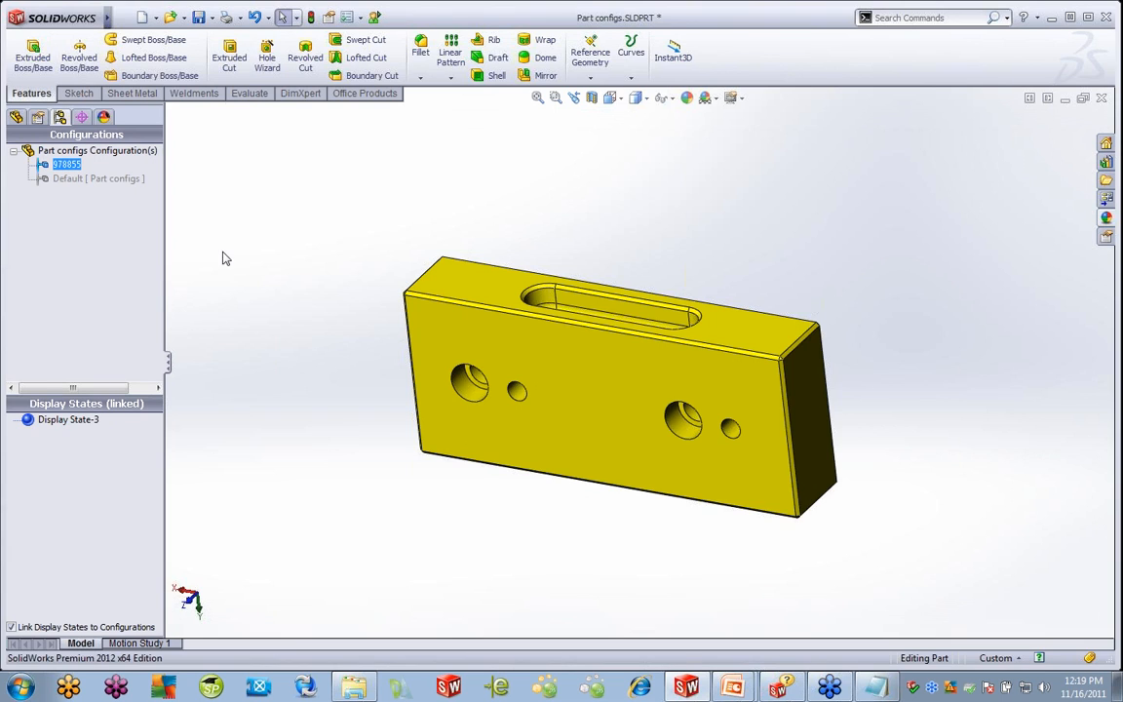
# Switch to PowerPoint, show the "What is configurable? (.sldprt)" slide and highlight its "Assign the material" bullet
pyautogui.moveTo(734, 688)
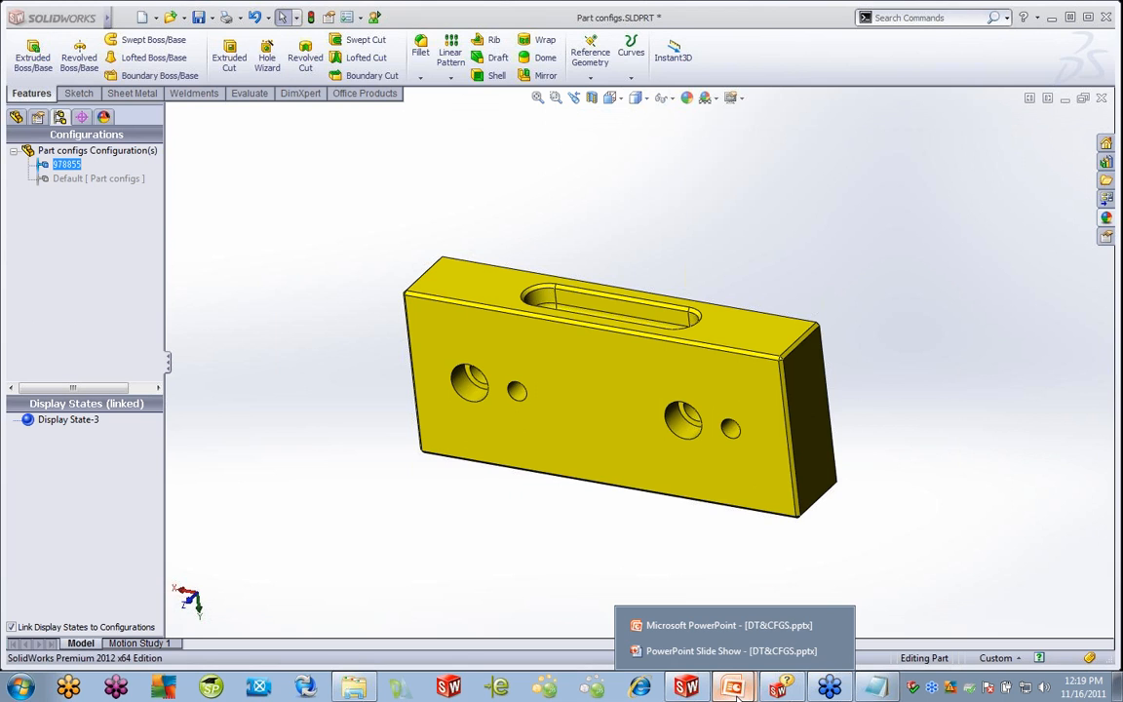
pyautogui.click(725, 635)
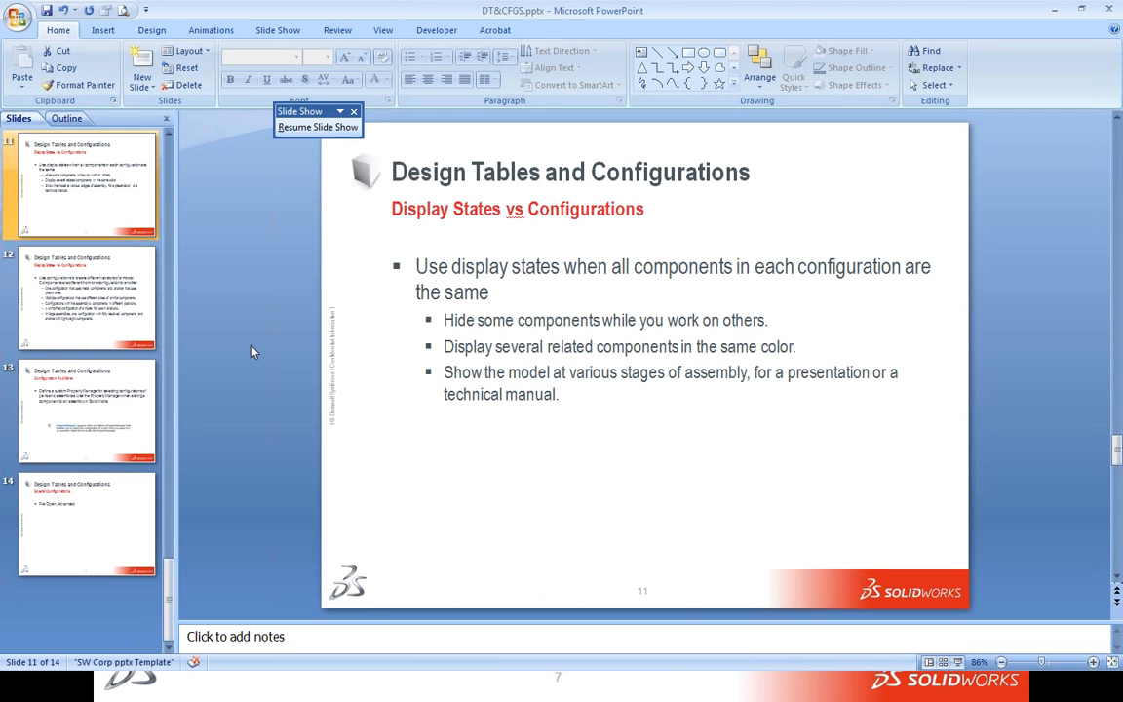
pyautogui.scroll(6, 104, 302)
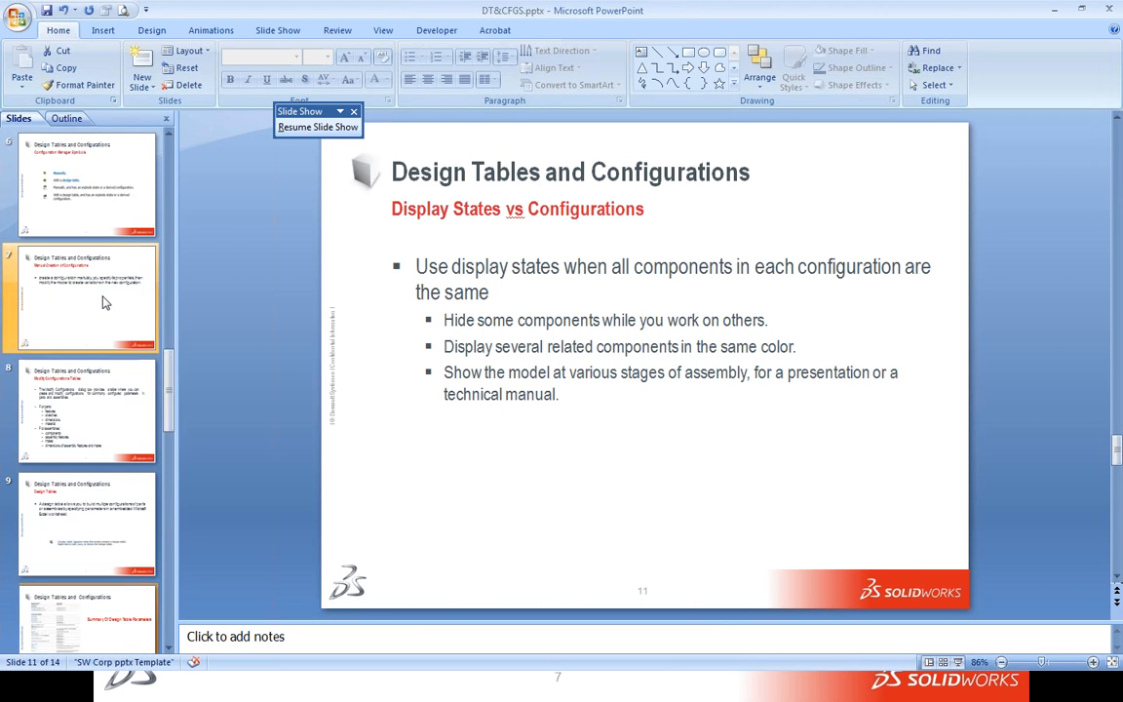
pyautogui.click(80, 232)
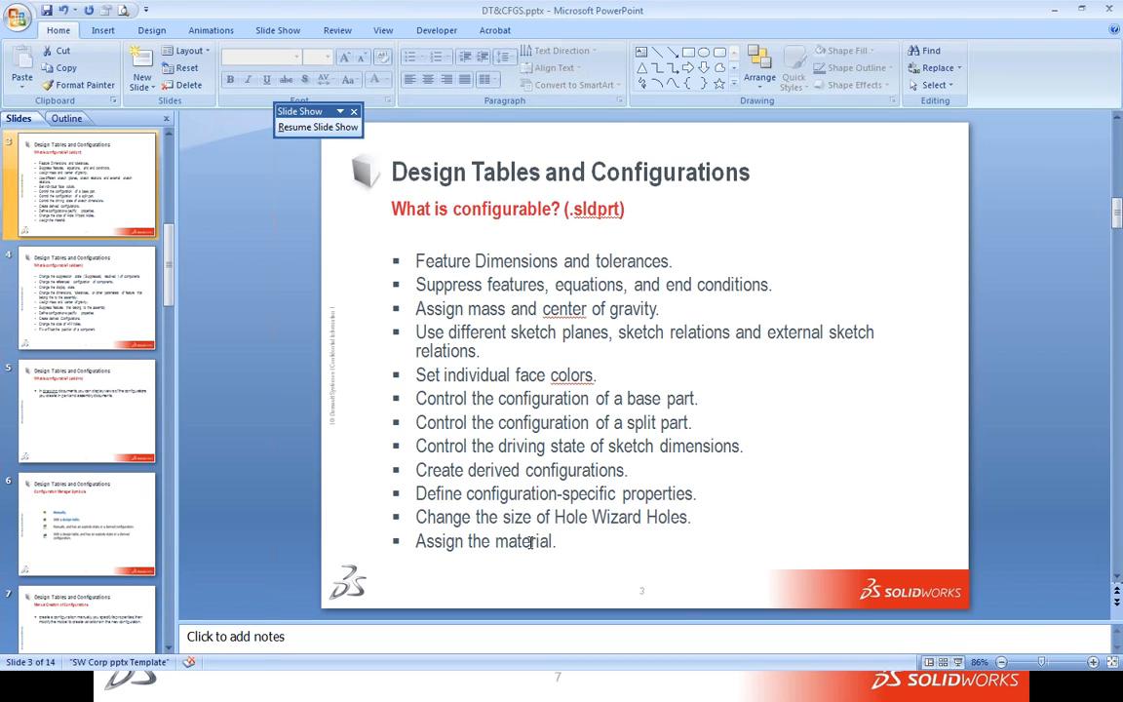
pyautogui.moveTo(417, 540); pyautogui.dragTo(555, 543)
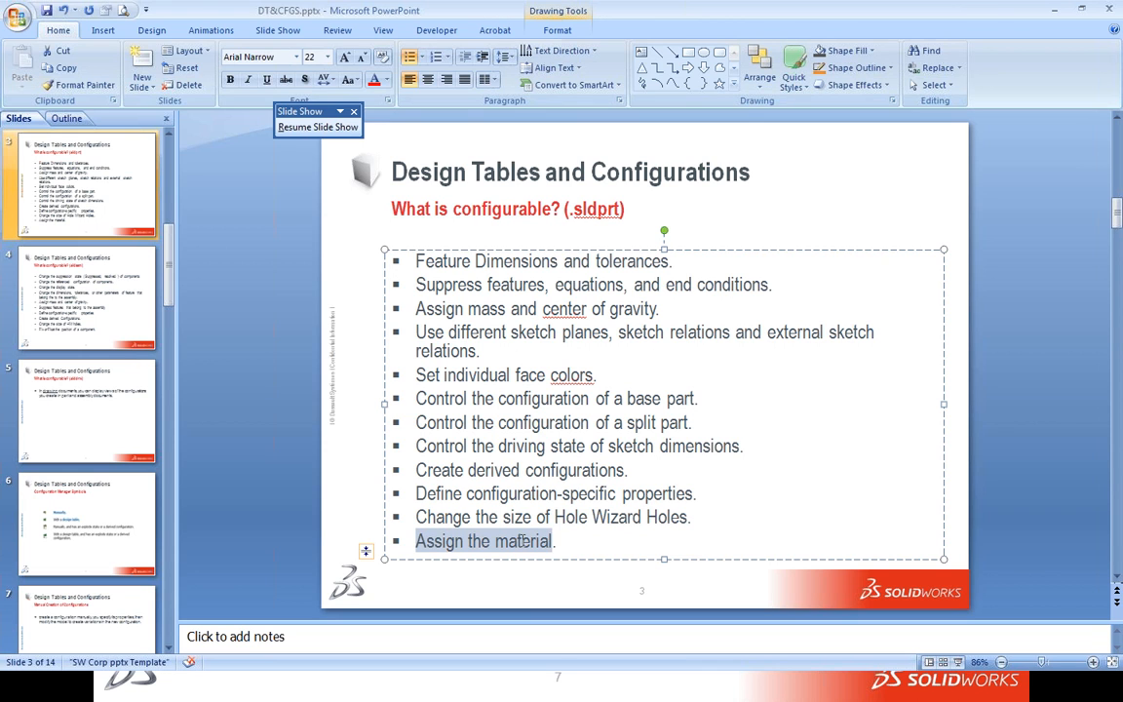
pyautogui.click(1054, 10)
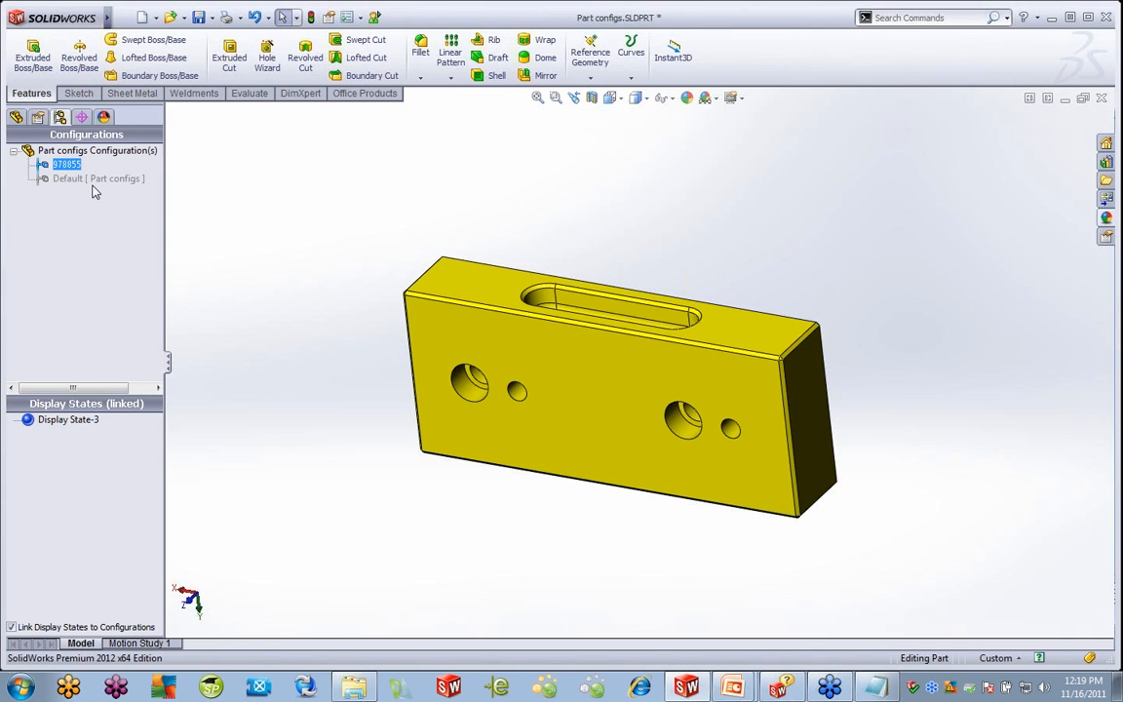
# Change the block's material from the Steel library to AISI 304, applied to this configuration (978855) only
pyautogui.click(15, 115)
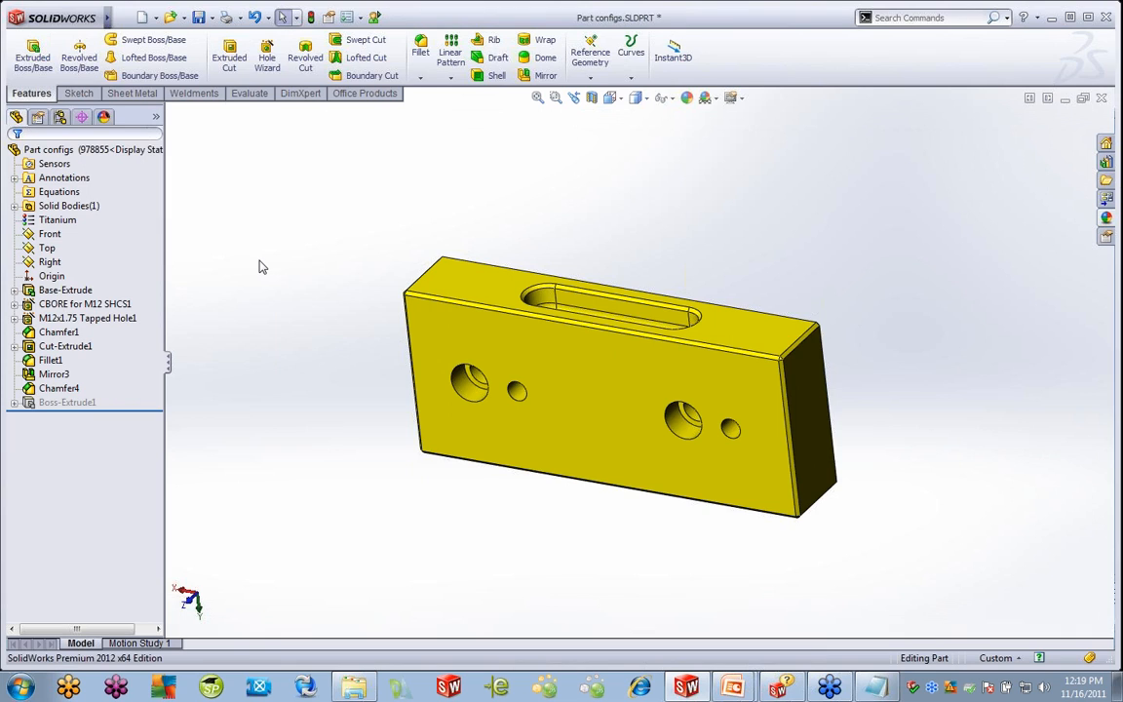
pyautogui.click(56, 221)
pyautogui.rightClick(57, 223)
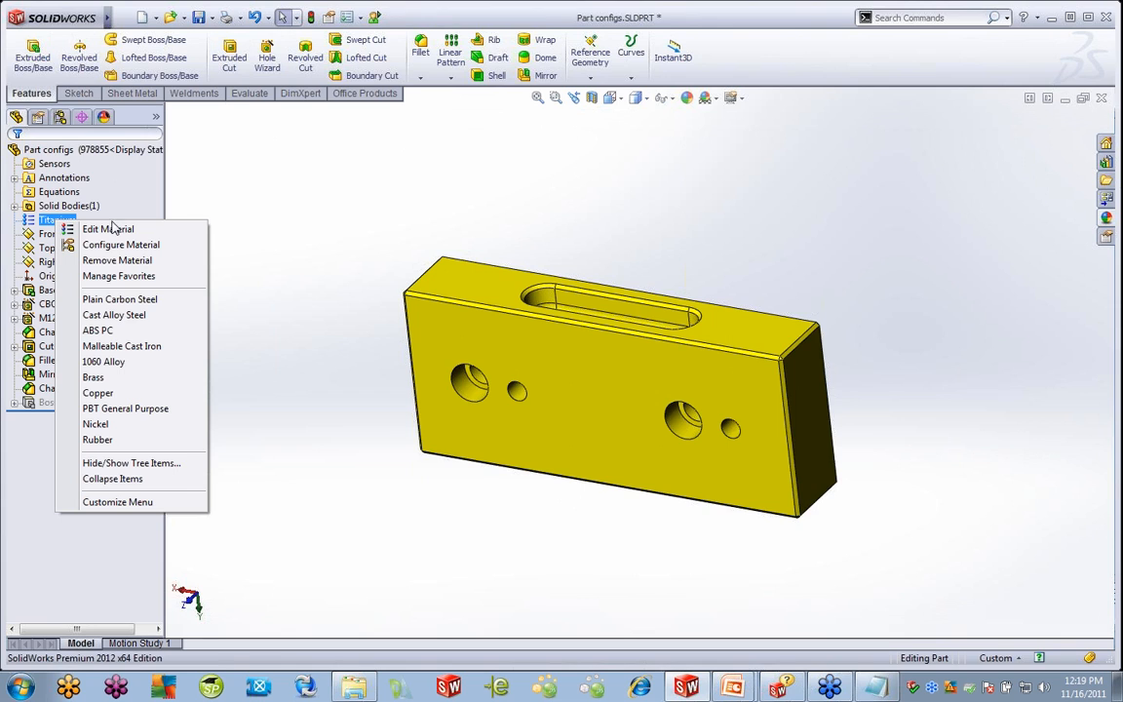
pyautogui.click(109, 229)
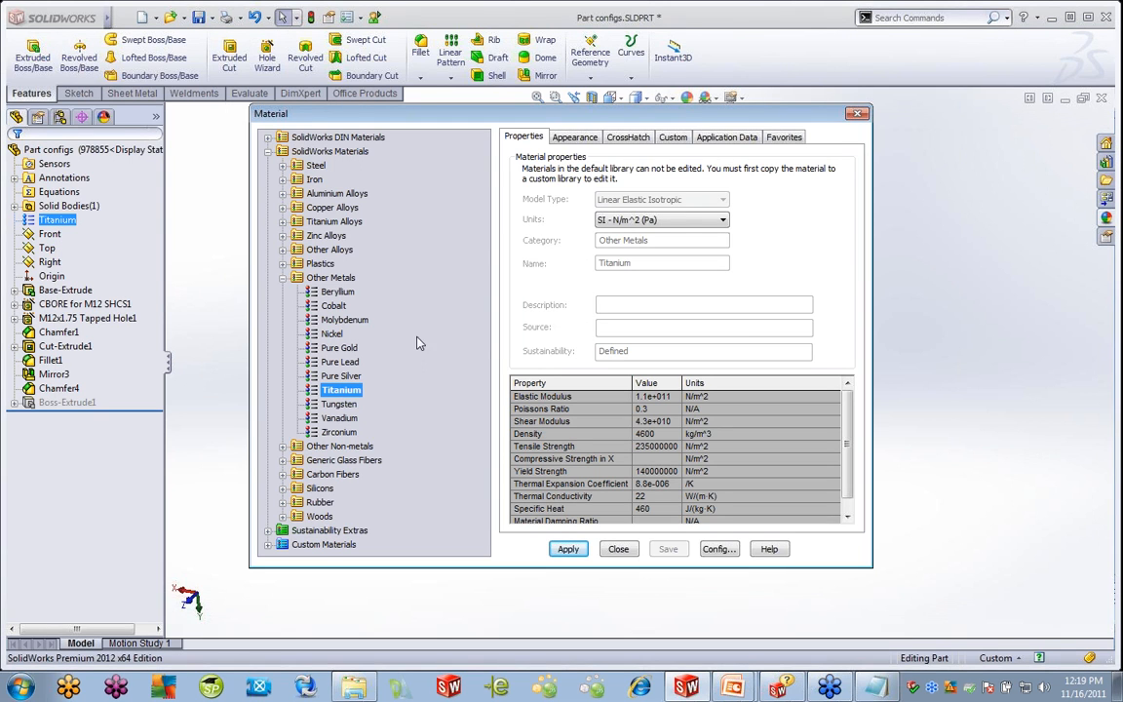
pyautogui.click(284, 278)
pyautogui.click(283, 166)
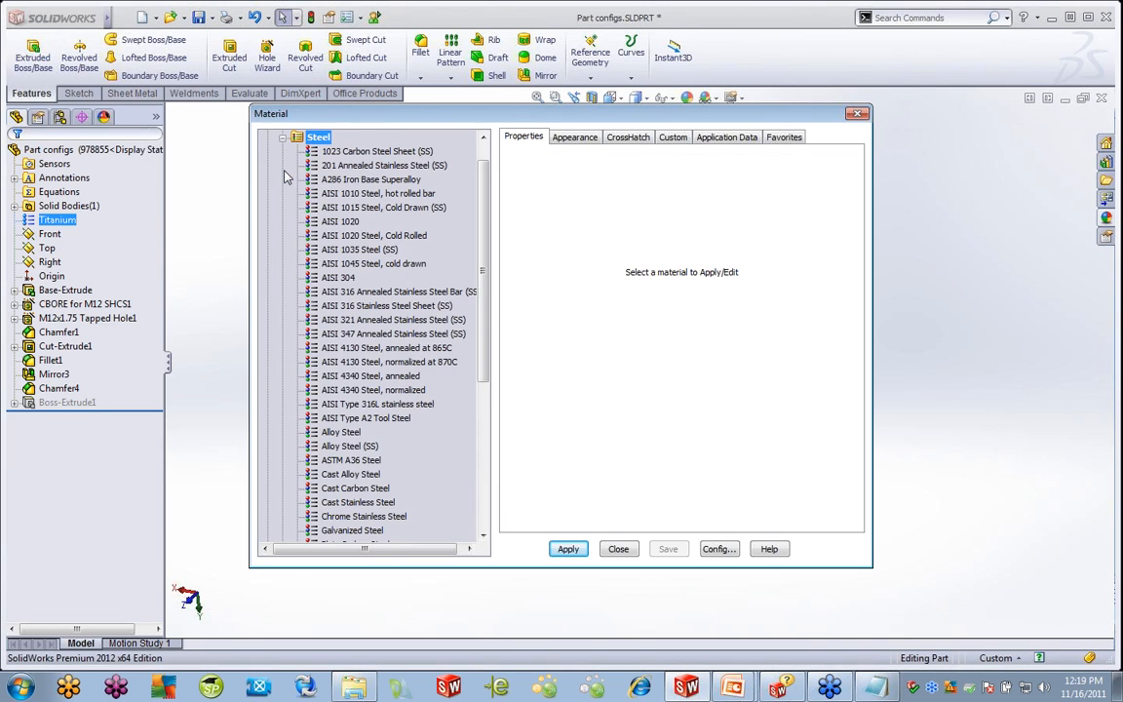
pyautogui.click(339, 277)
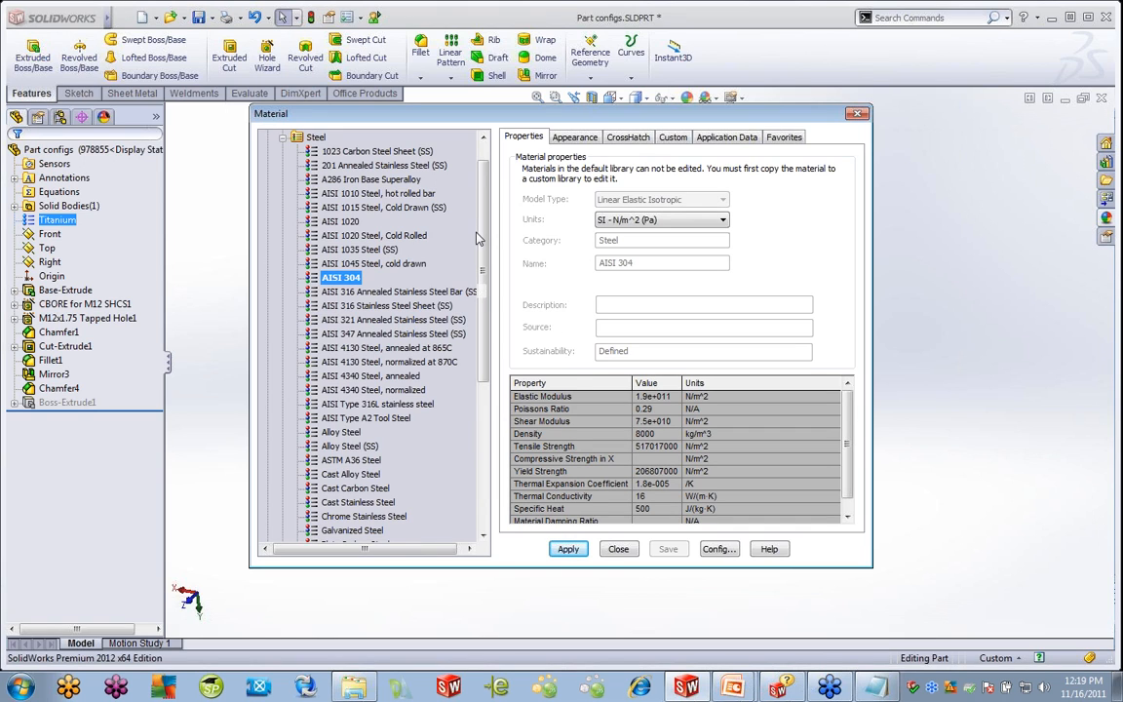
pyautogui.click(719, 549)
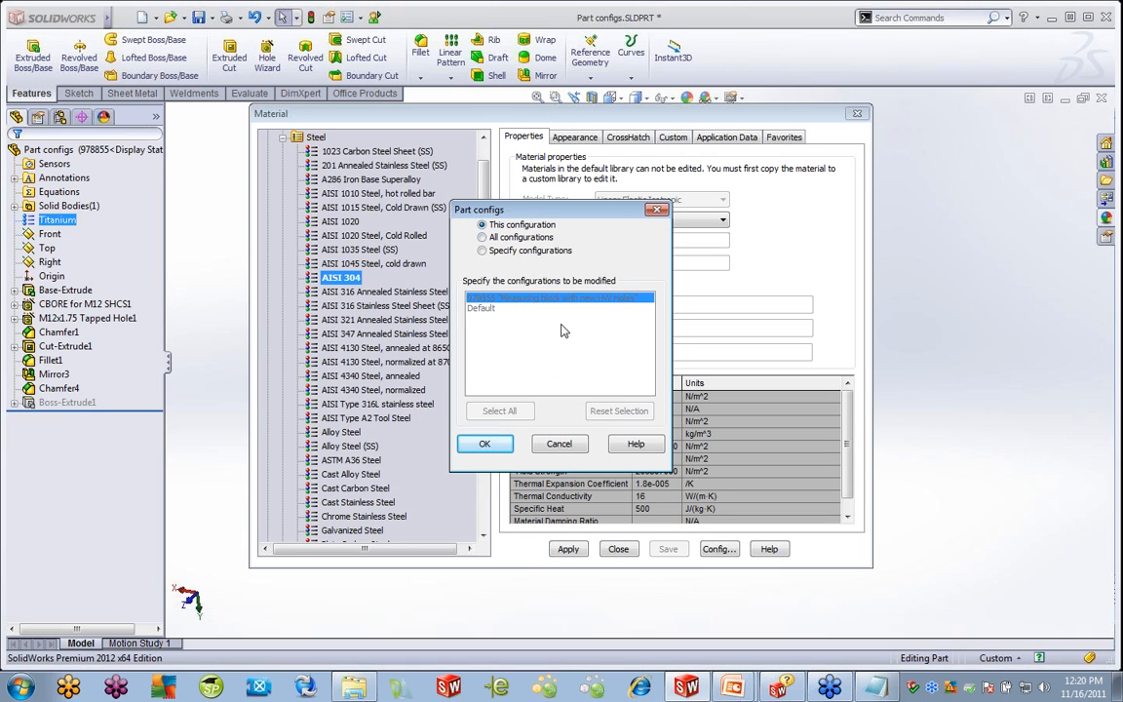
pyautogui.click(484, 444)
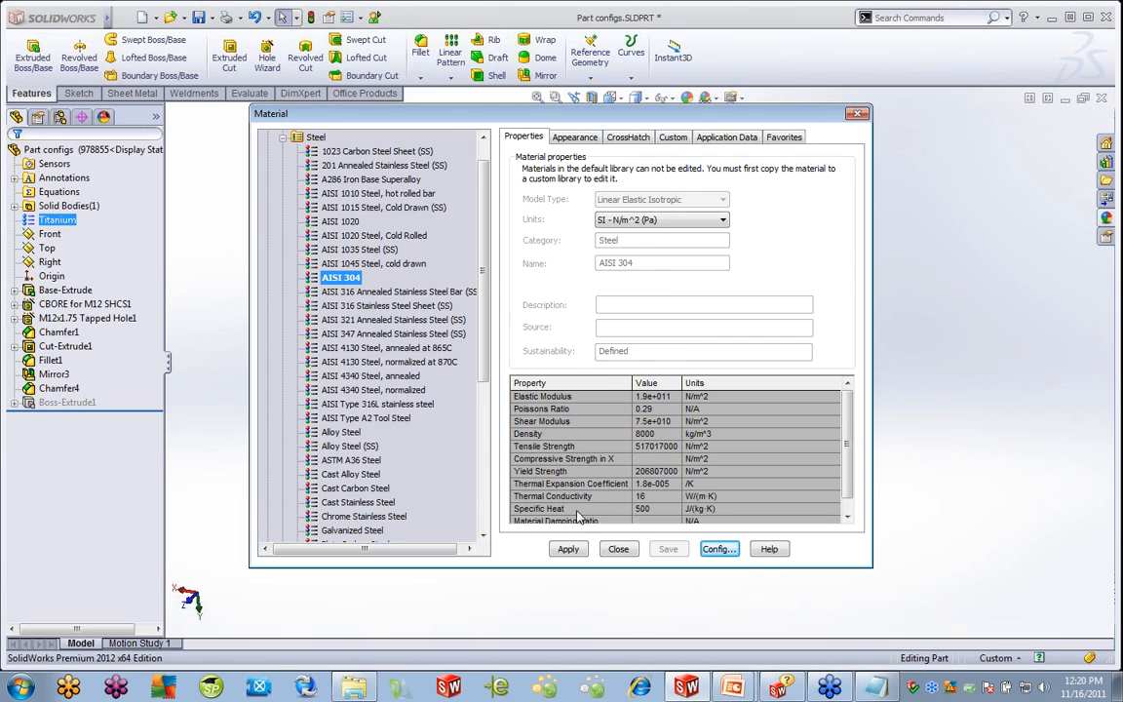
pyautogui.click(571, 549)
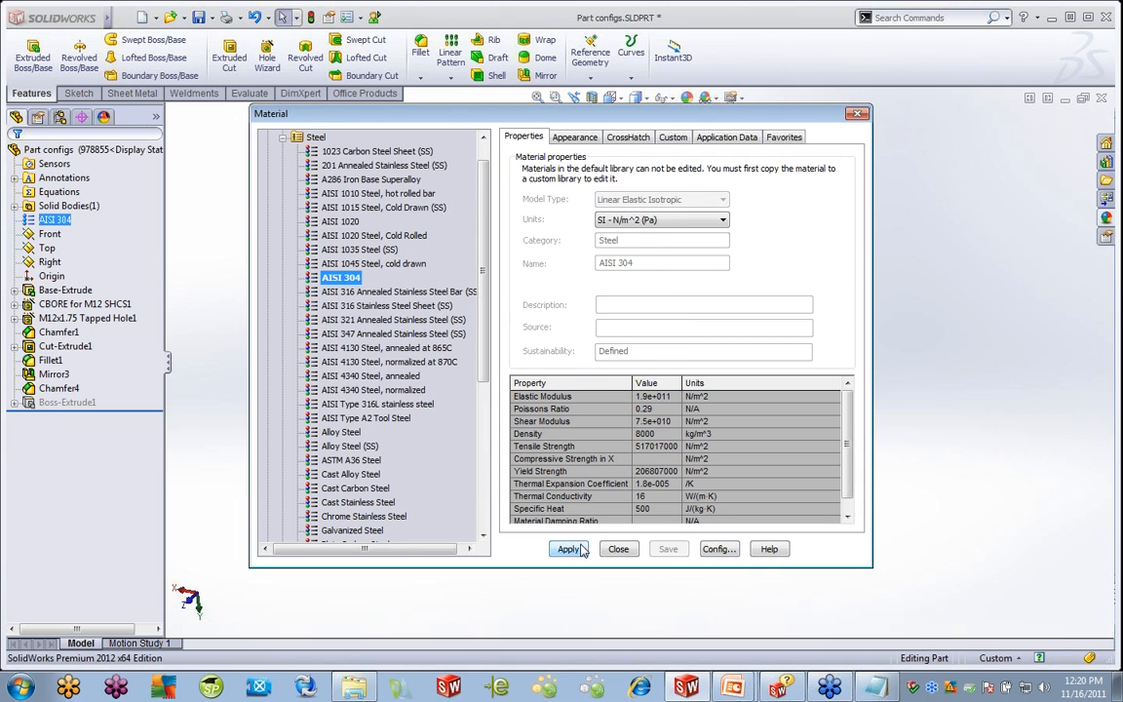
pyautogui.click(618, 548)
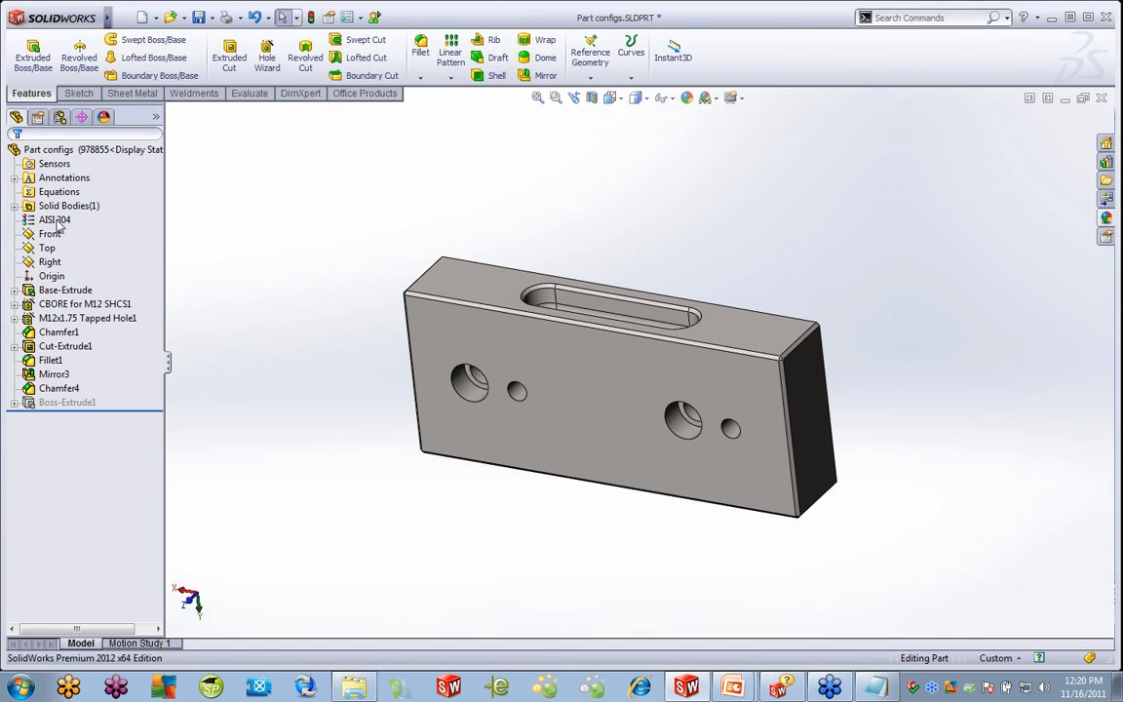
# Activate the Default configuration and highlight "tolerances" on the "What is configurable?" slide in PowerPoint
pyautogui.click(59, 116)
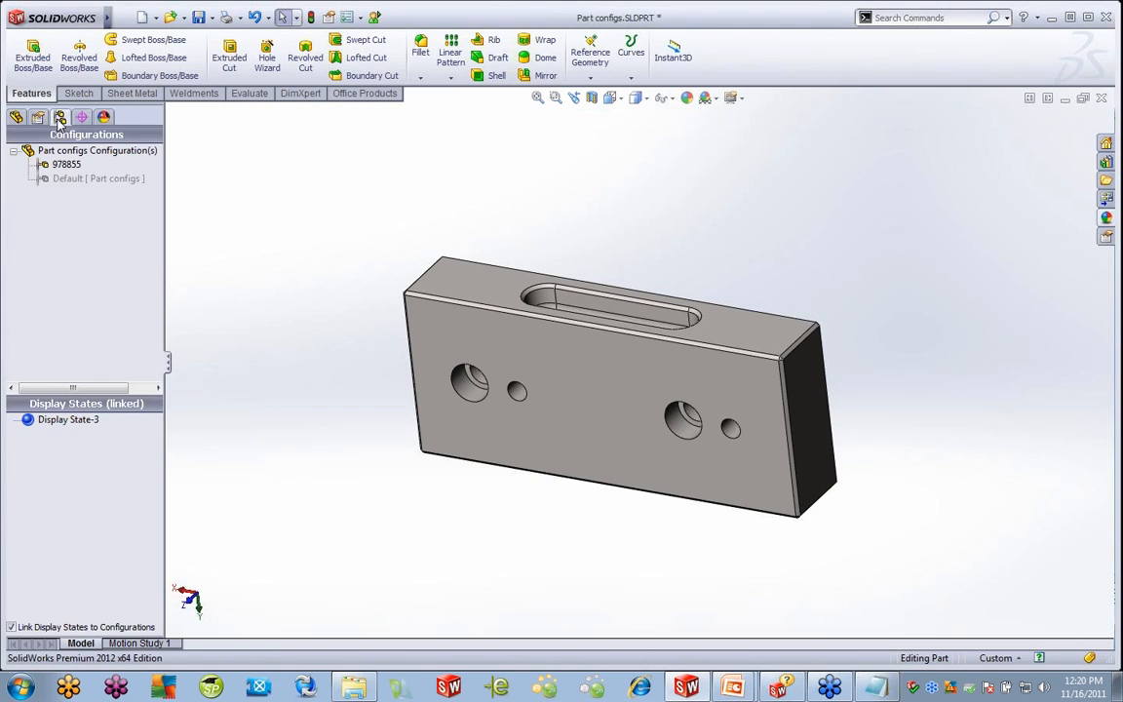
pyautogui.doubleClick(78, 180)
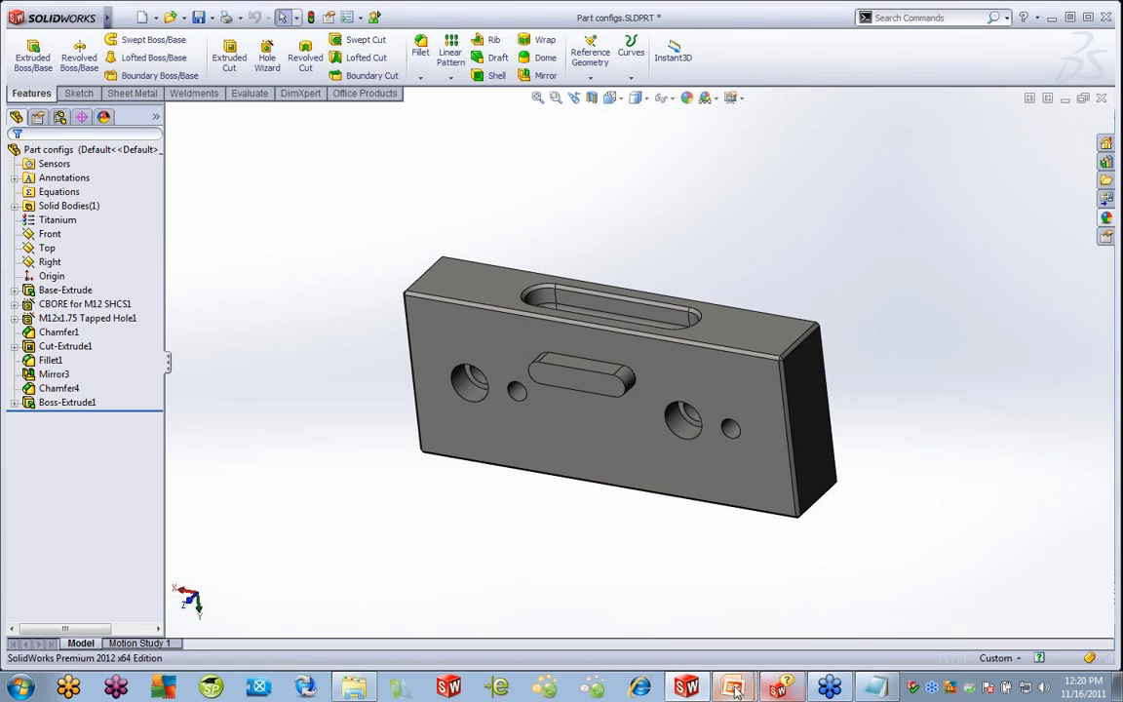
pyautogui.moveTo(733, 690)
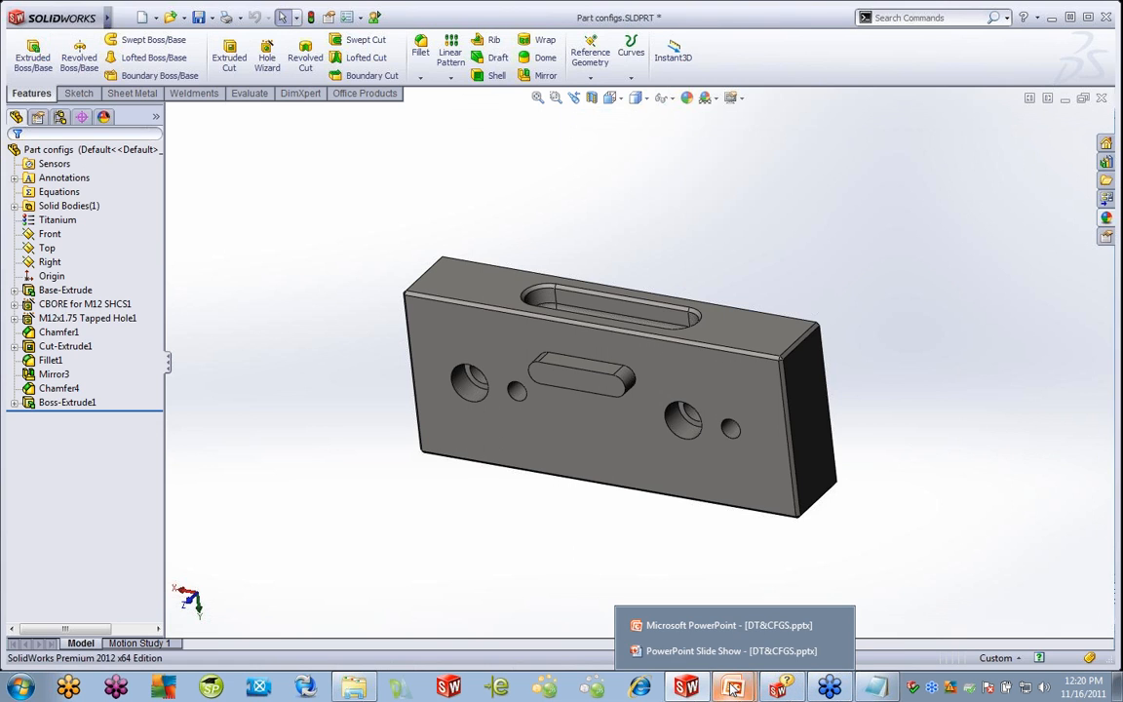
pyautogui.click(726, 624)
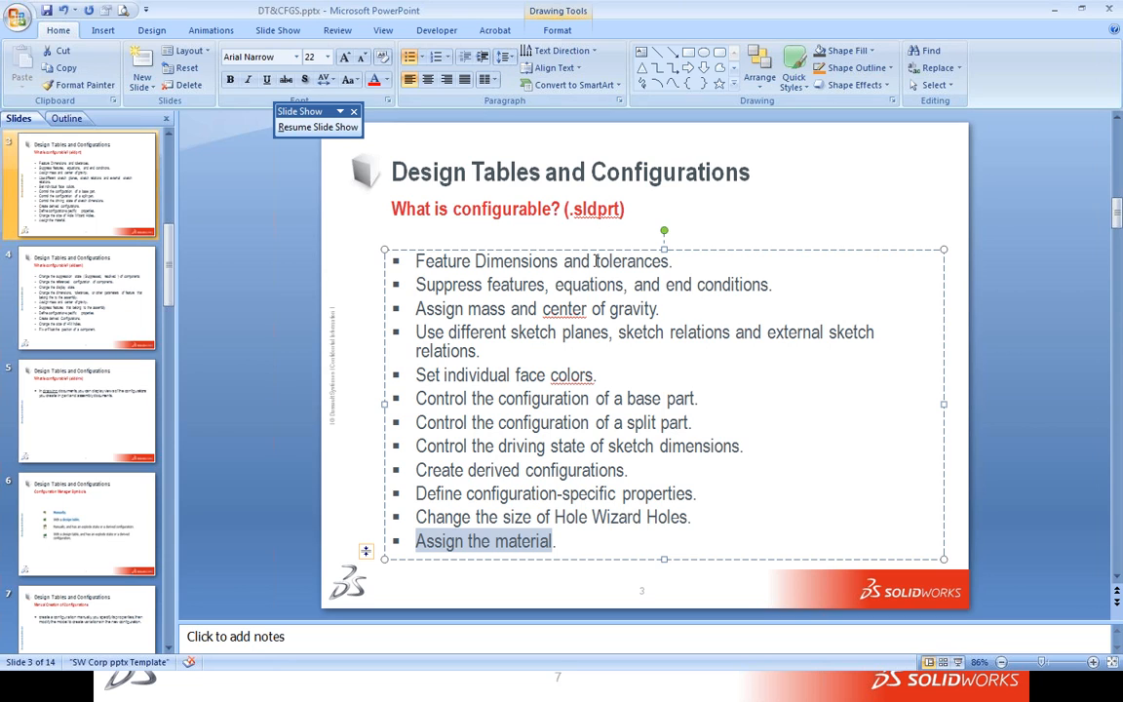
pyautogui.doubleClick(597, 261)
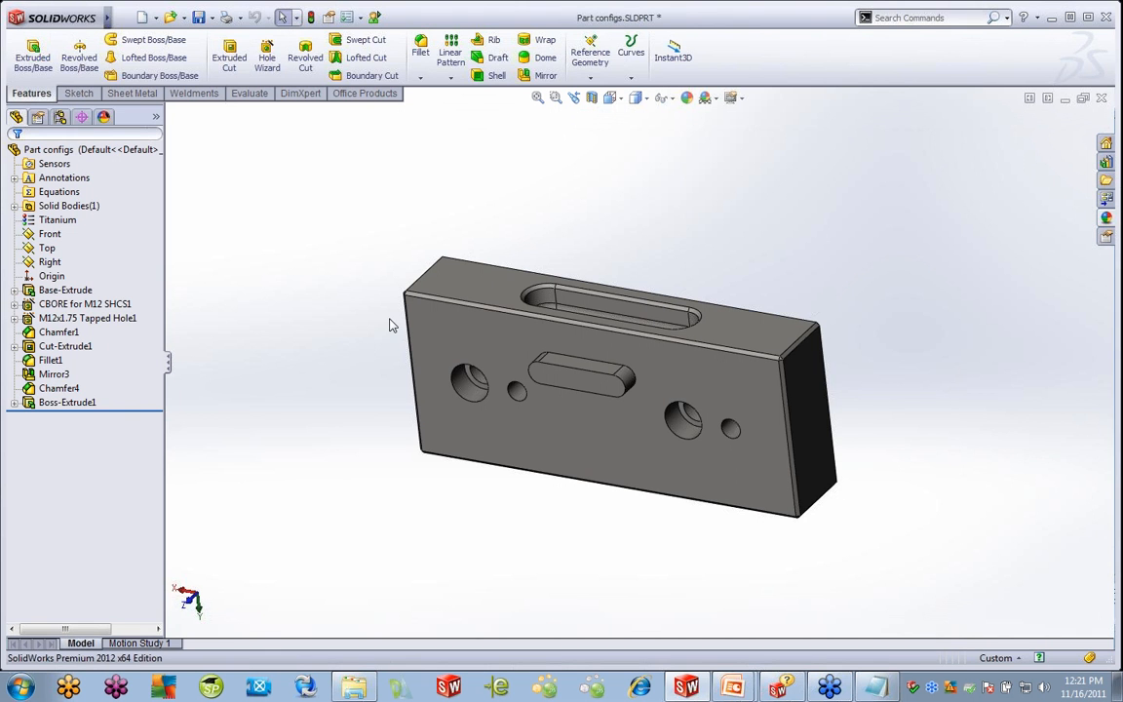
# Give the block's height dimension in SolidWorks a bilateral tolerance with a maximum variation of 0.01 mm
pyautogui.click(463, 331)
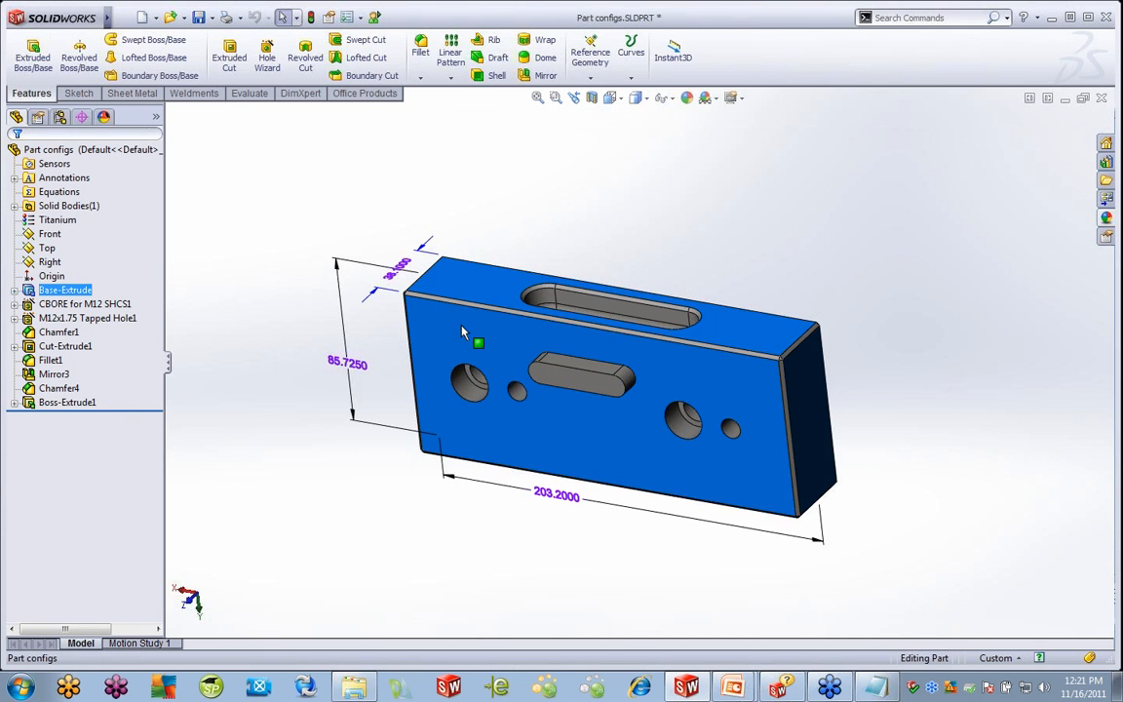
pyautogui.click(360, 370)
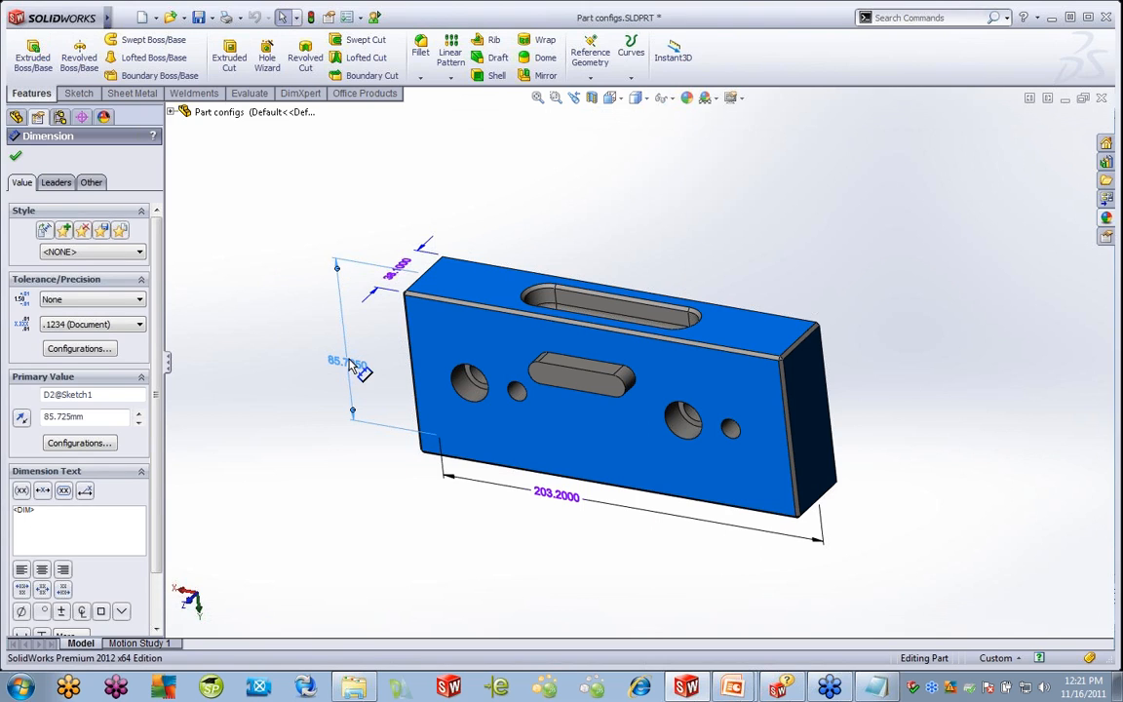
pyautogui.click(134, 301)
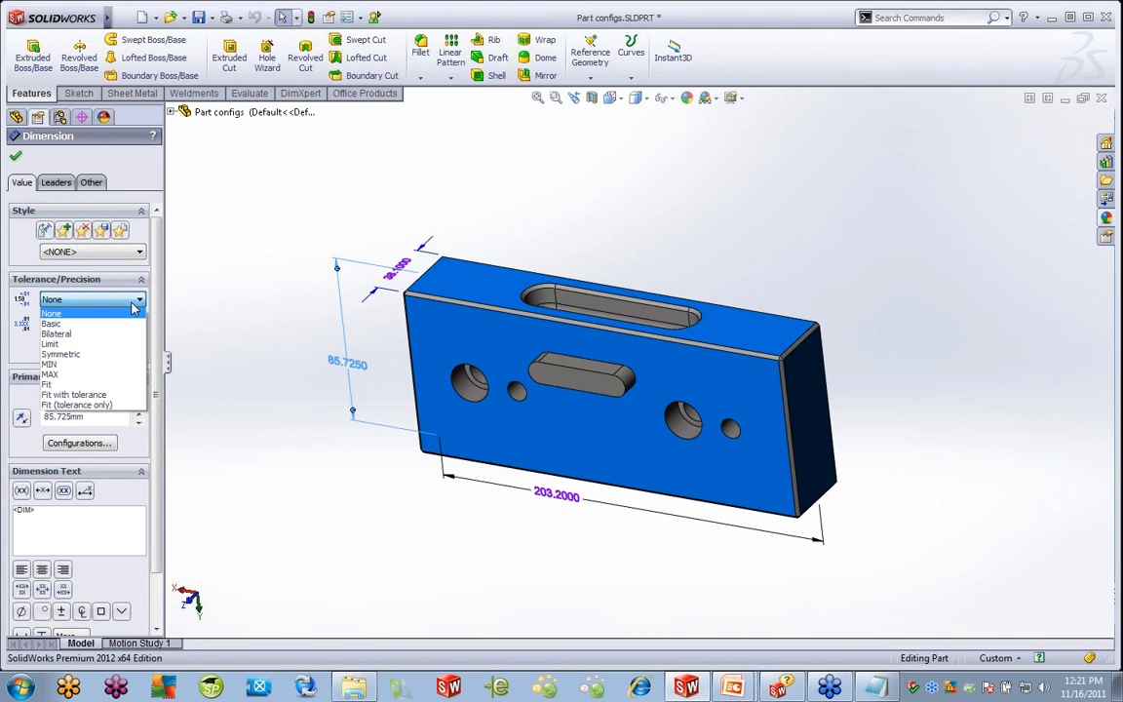
pyautogui.click(59, 325)
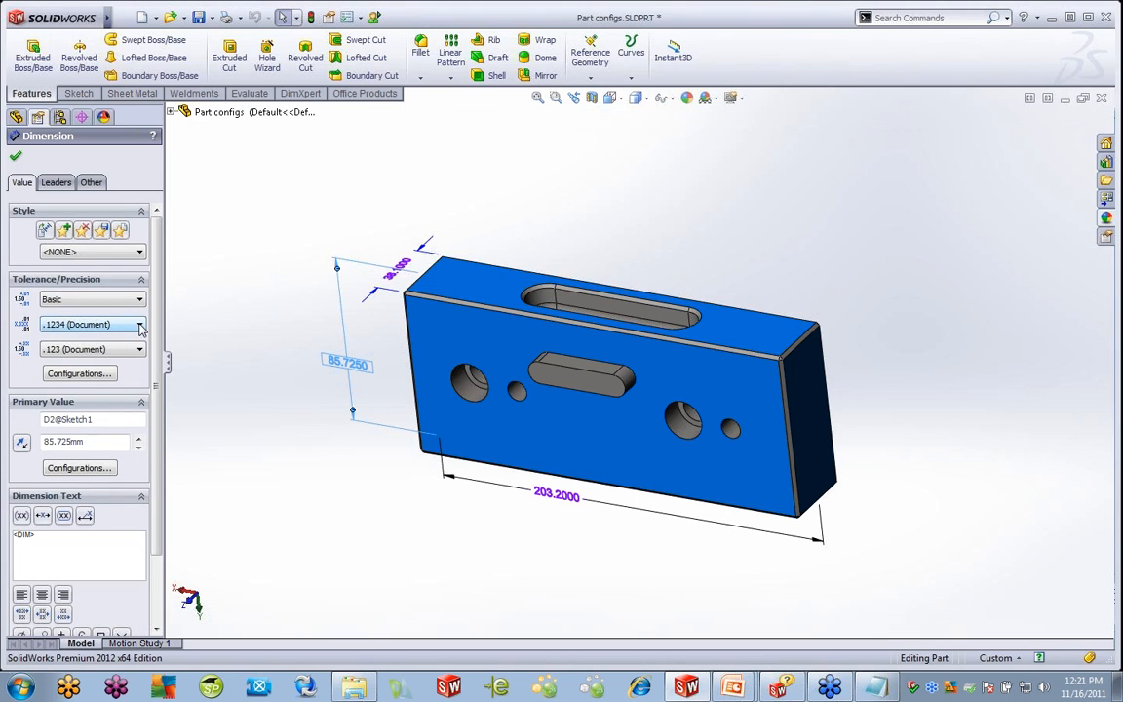
pyautogui.click(141, 324)
pyautogui.click(140, 324)
pyautogui.click(112, 299)
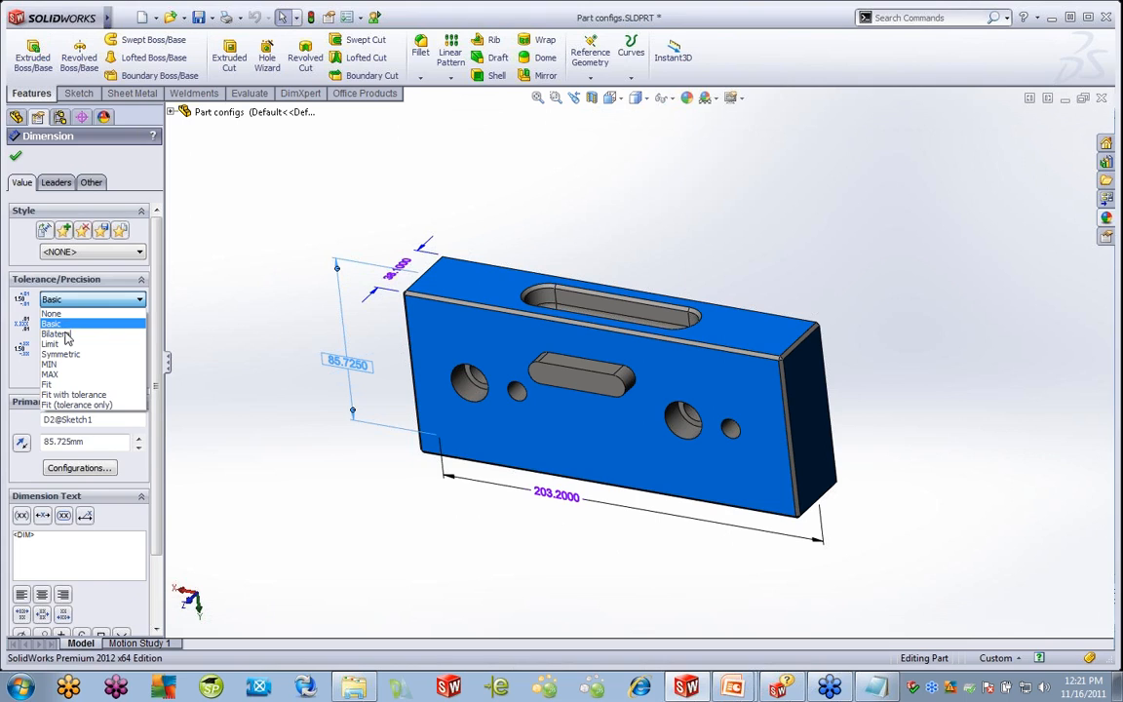
pyautogui.click(85, 334)
pyautogui.click(85, 327)
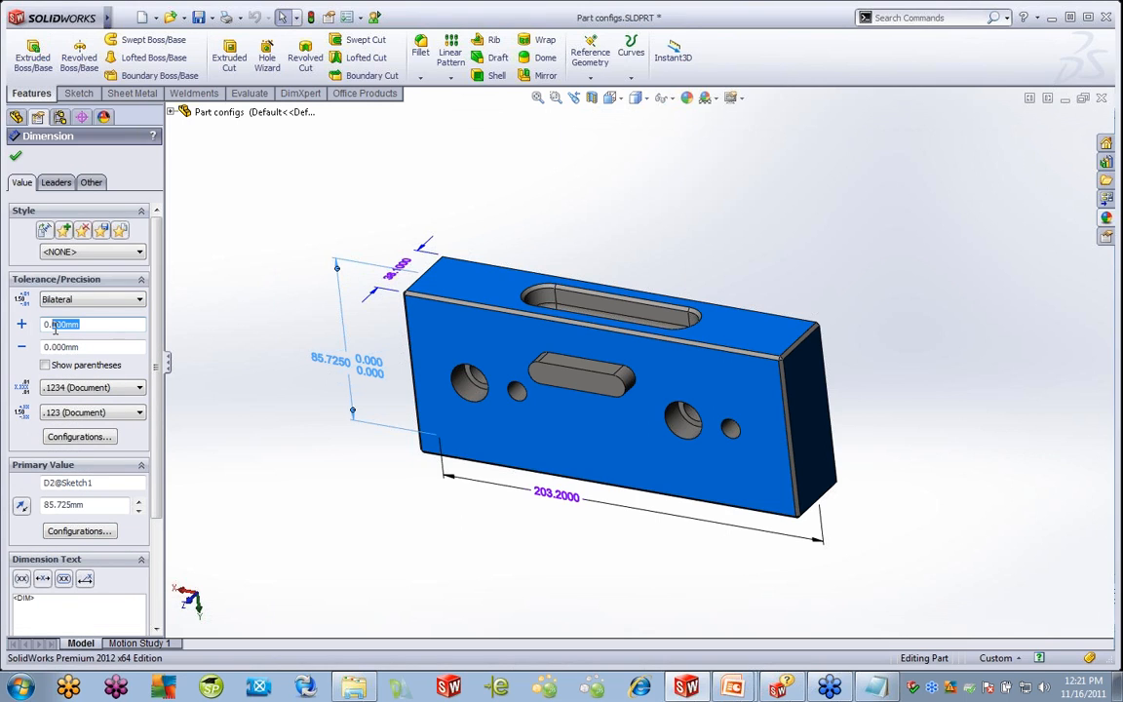
pyautogui.write('.')
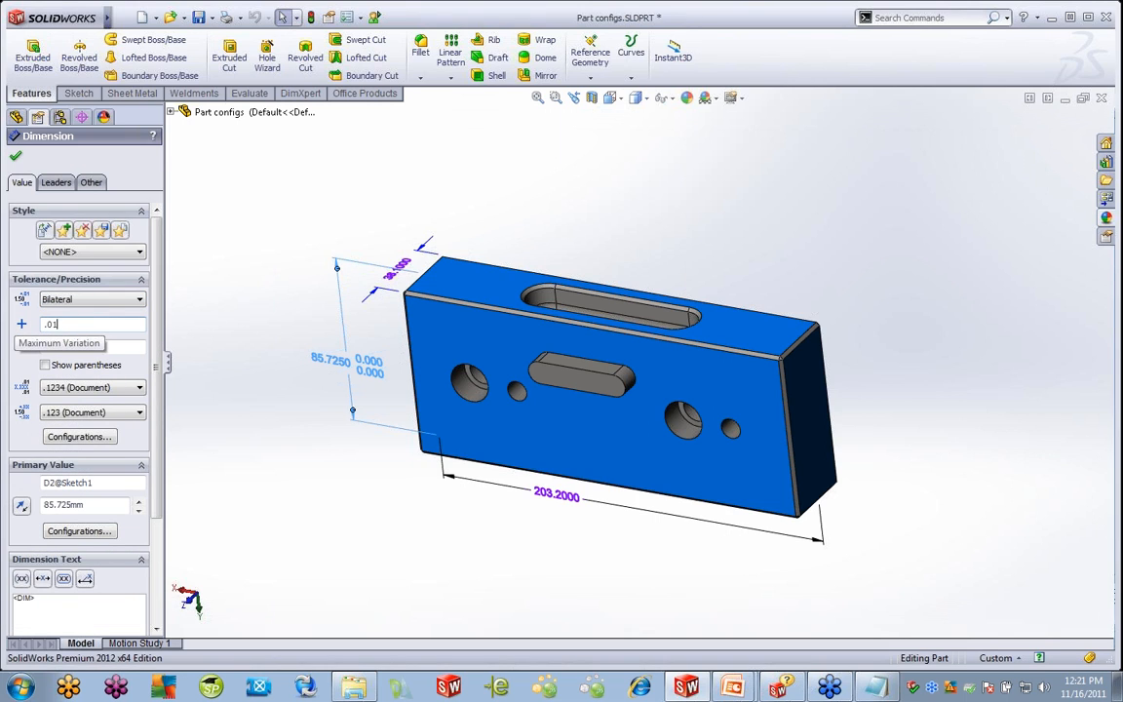
pyautogui.write('01')
pyautogui.click(273, 295)
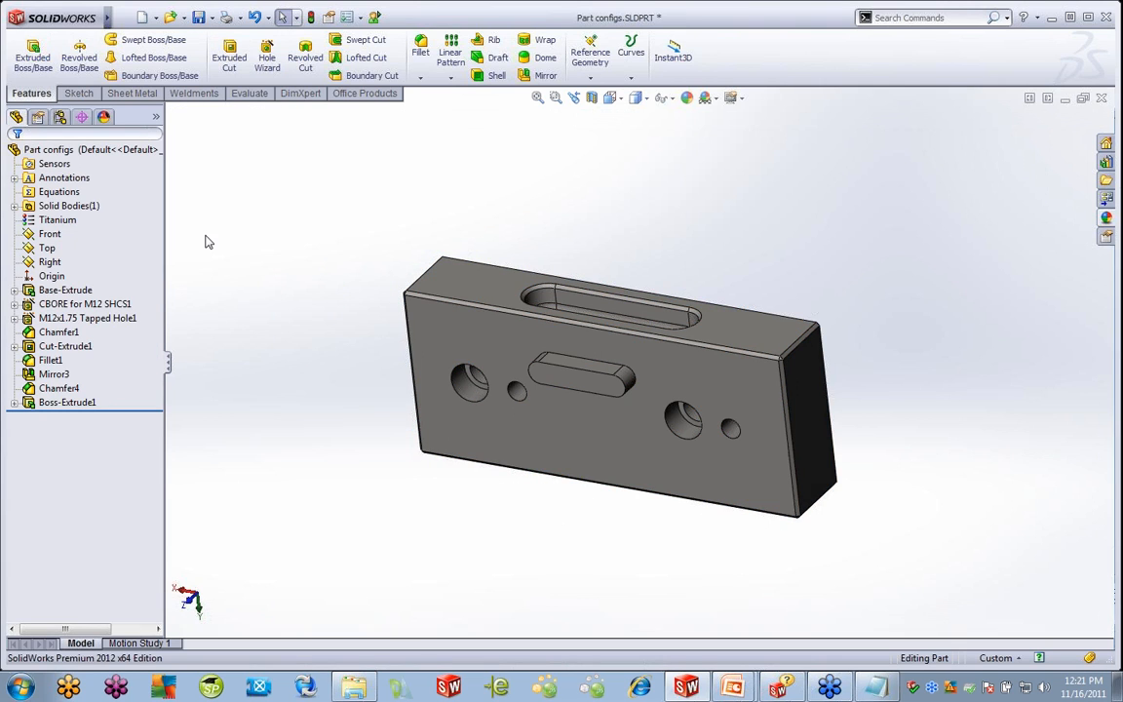
# Review the configuration options for the height dimension's tolerance, leaving them as they are
pyautogui.doubleClick(459, 267)
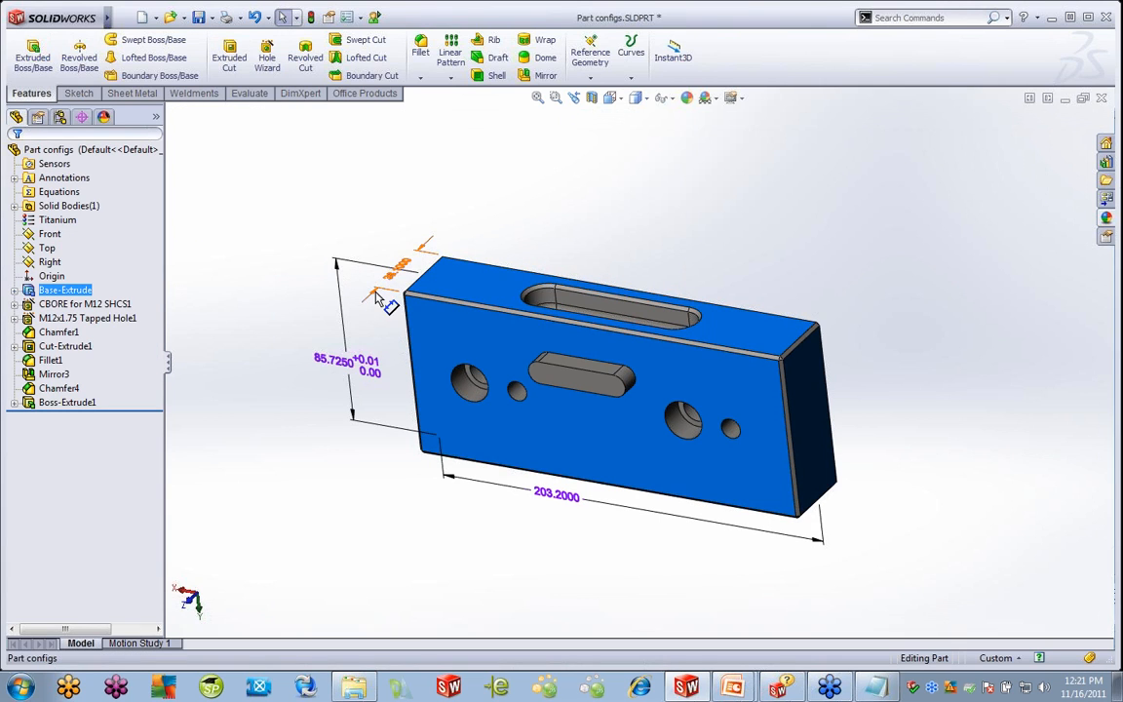
pyautogui.click(346, 368)
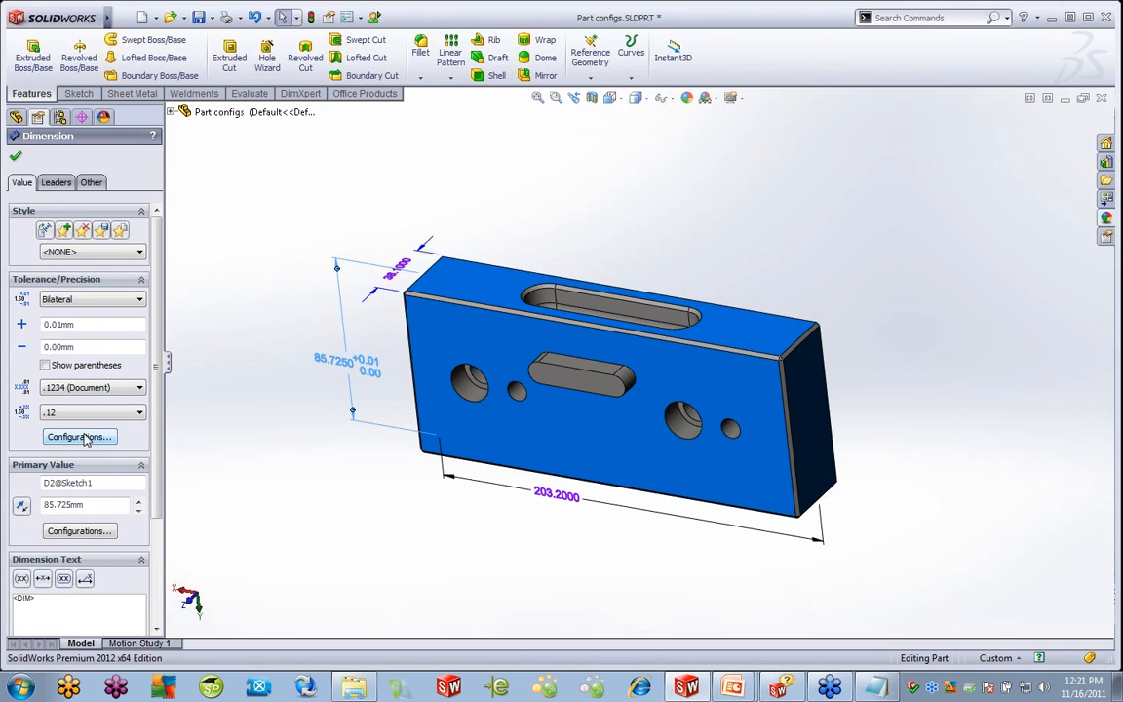
pyautogui.click(82, 437)
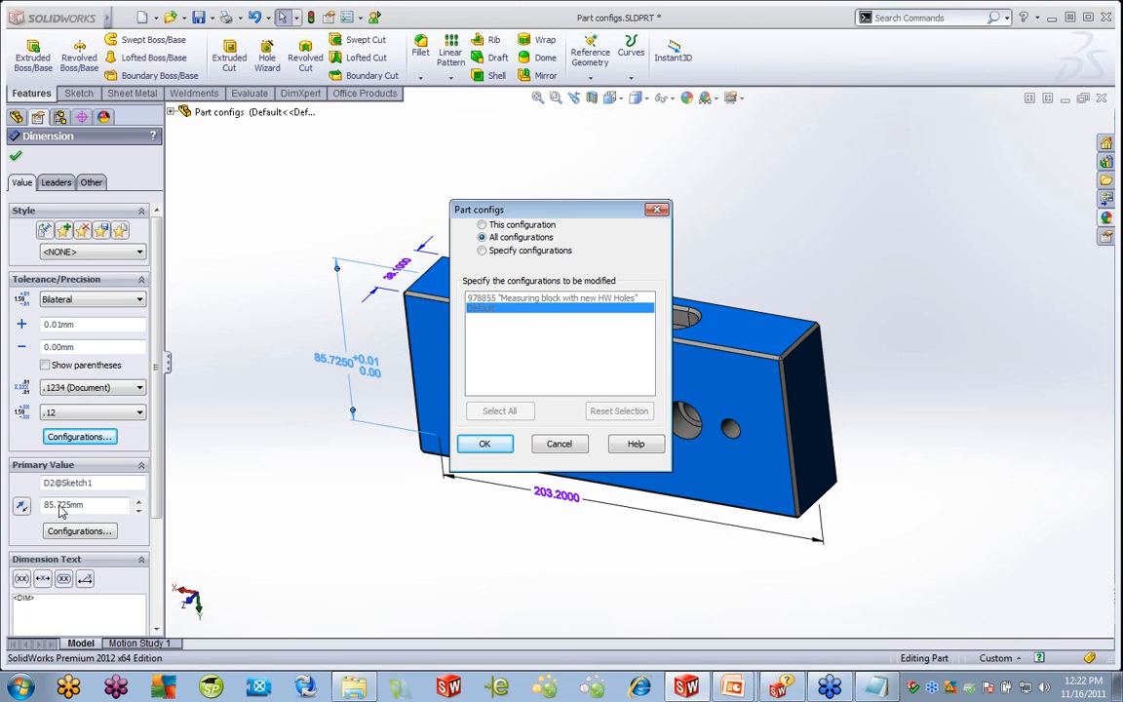
pyautogui.click(558, 445)
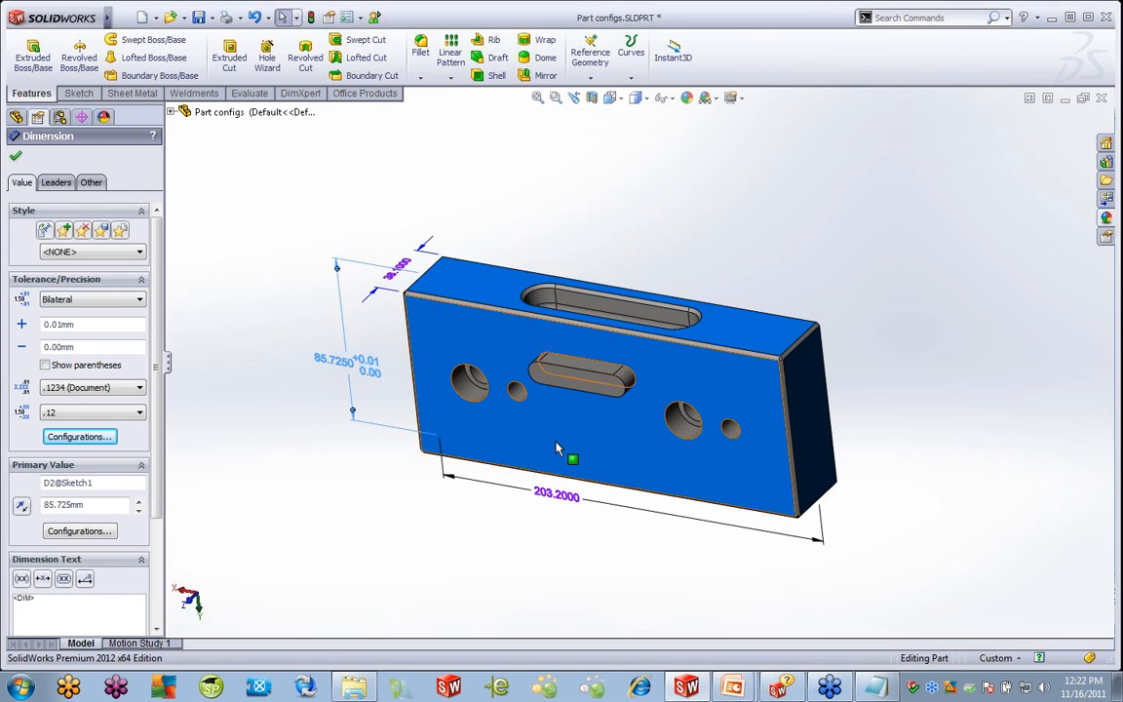
pyautogui.click(514, 493)
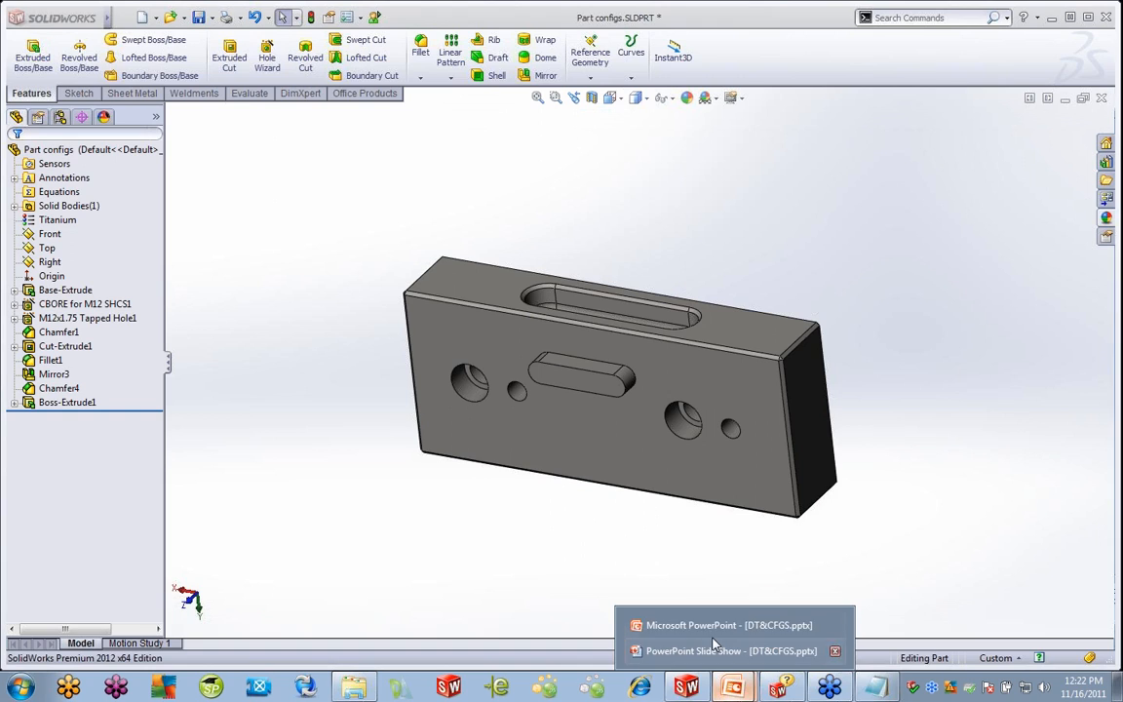
# Switch to PowerPoint and highlight the "Assign mass and center of gravity" bullet on the configurable items slide
pyautogui.click(717, 624)
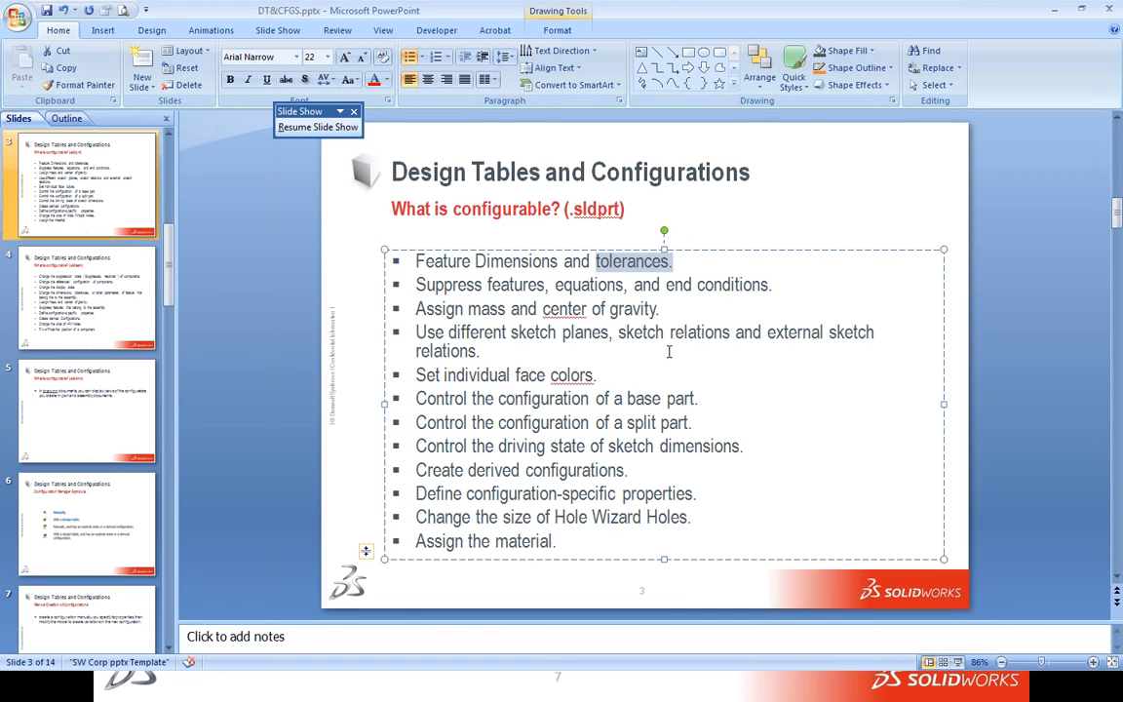
pyautogui.moveTo(662, 308); pyautogui.dragTo(440, 308)
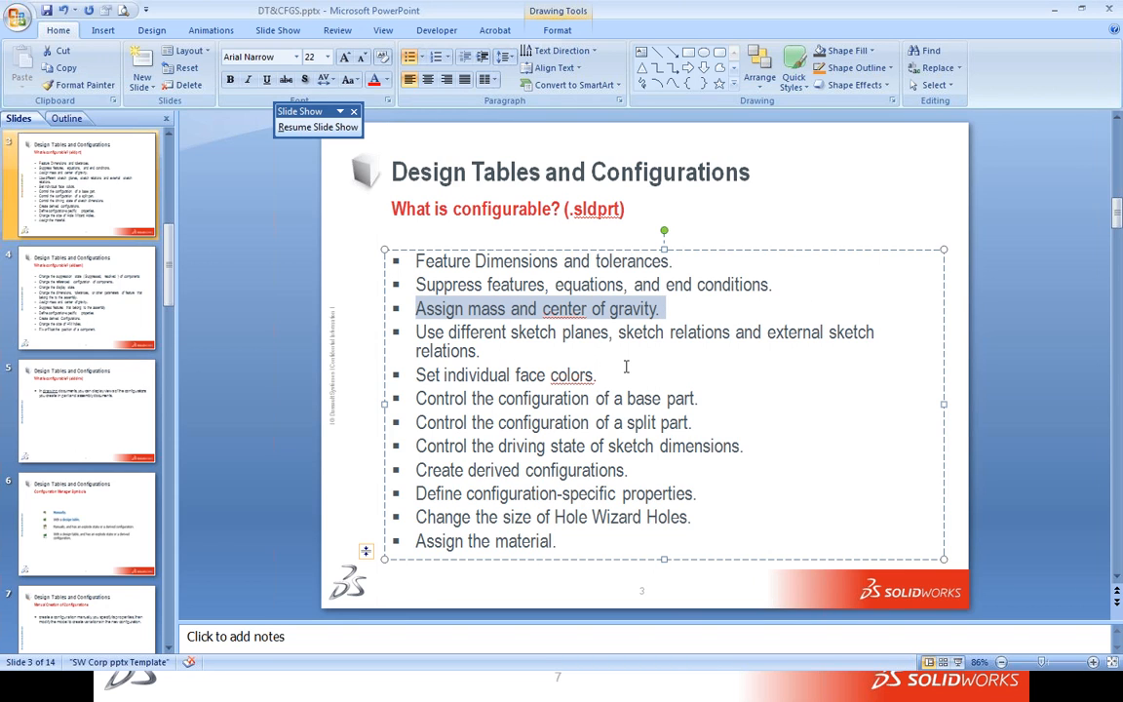
# Switch to SolidWorks and review the assigned mass and center of gravity options with their configuration scope in the part's mass properties
pyautogui.click(1055, 9)
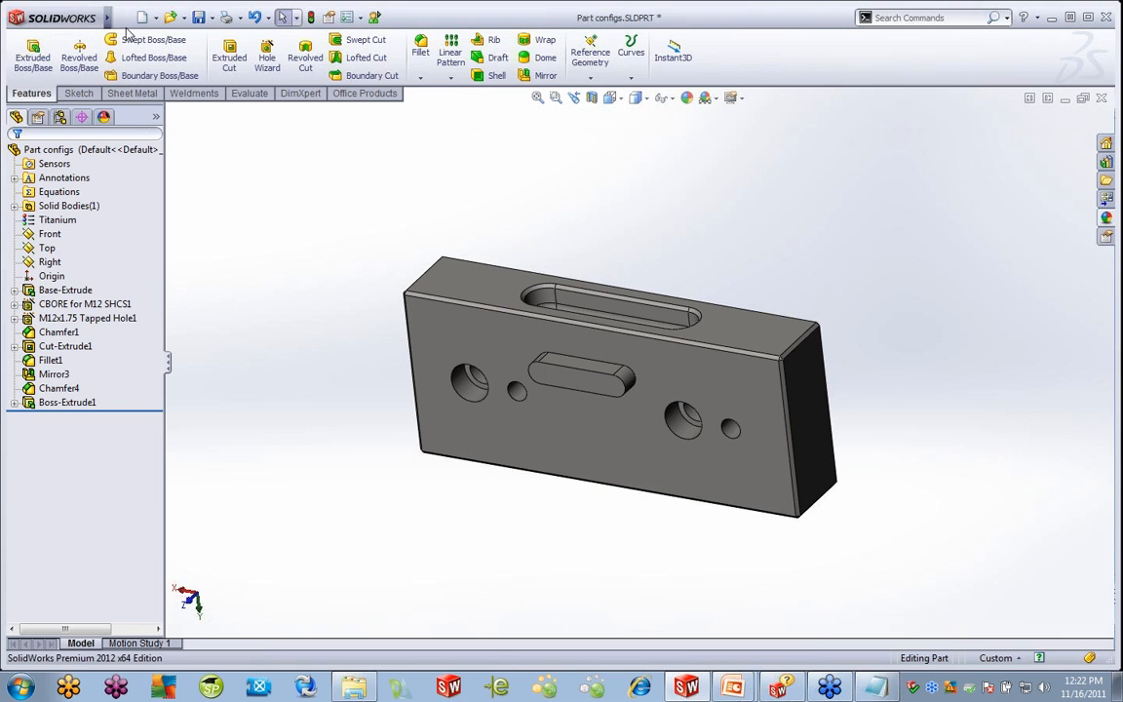
pyautogui.moveTo(108, 17)
pyautogui.click(208, 17)
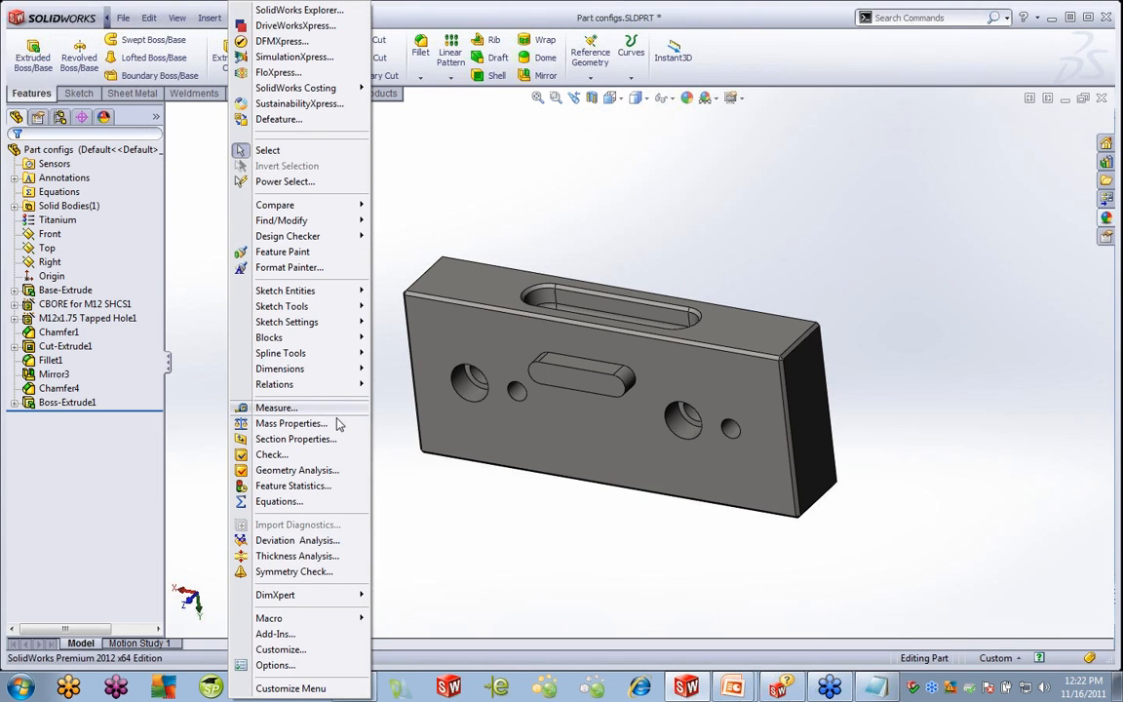
pyautogui.click(333, 425)
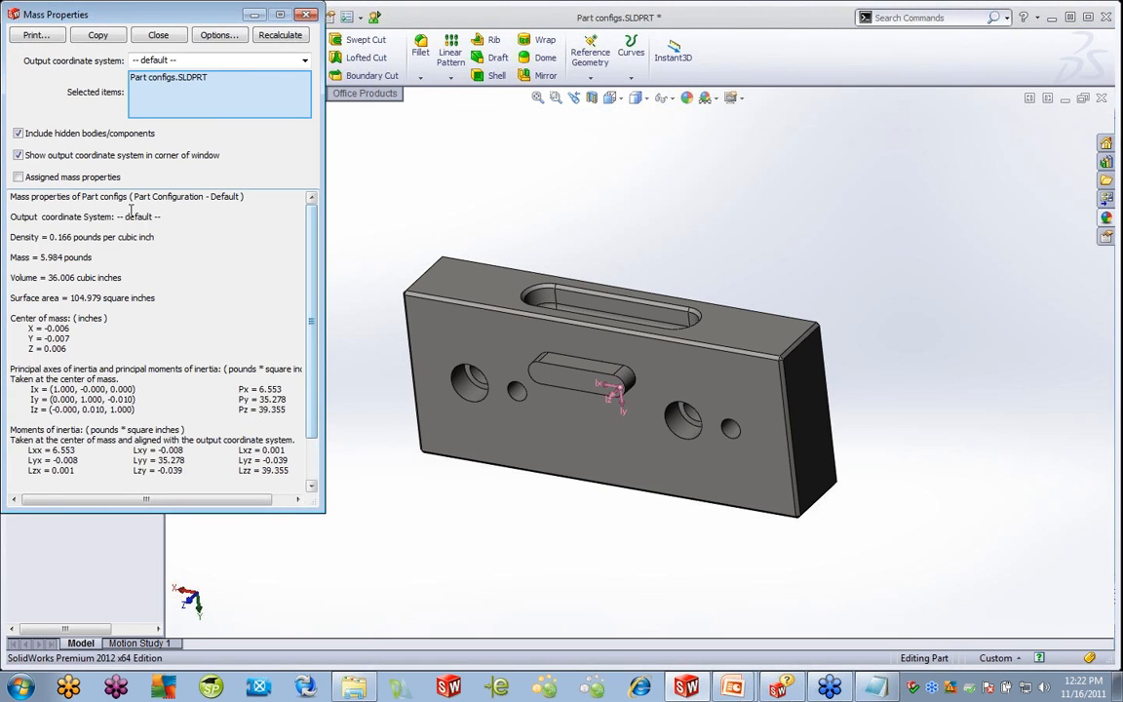
pyautogui.click(27, 180)
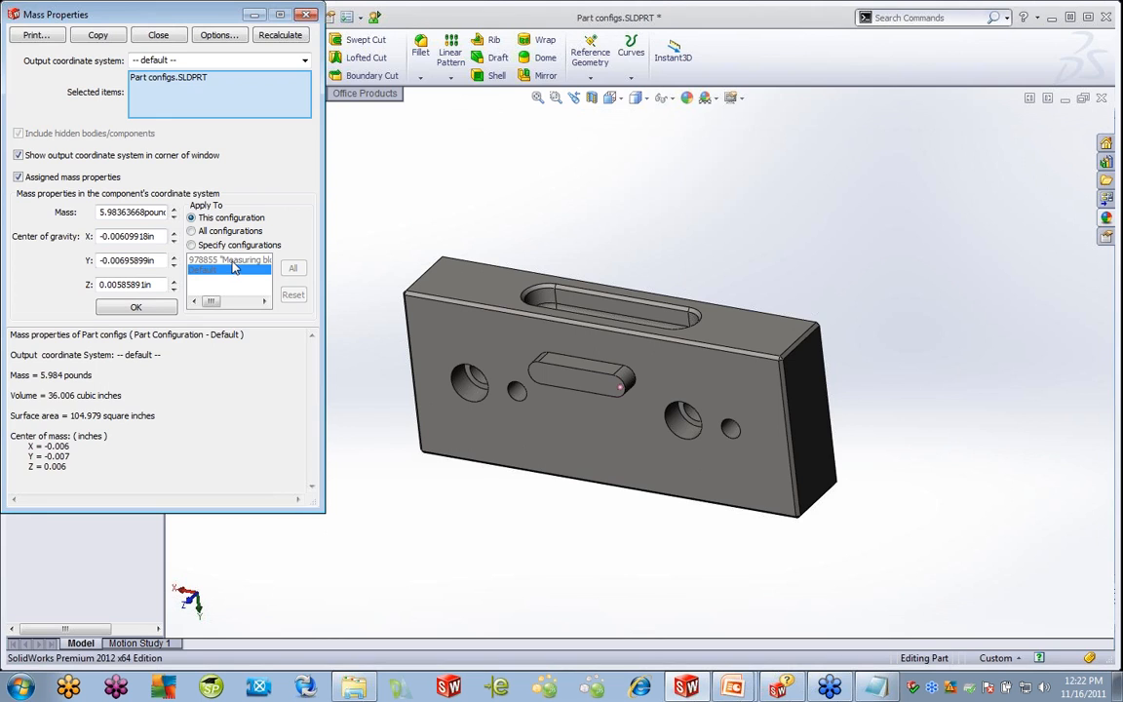
pyautogui.click(305, 18)
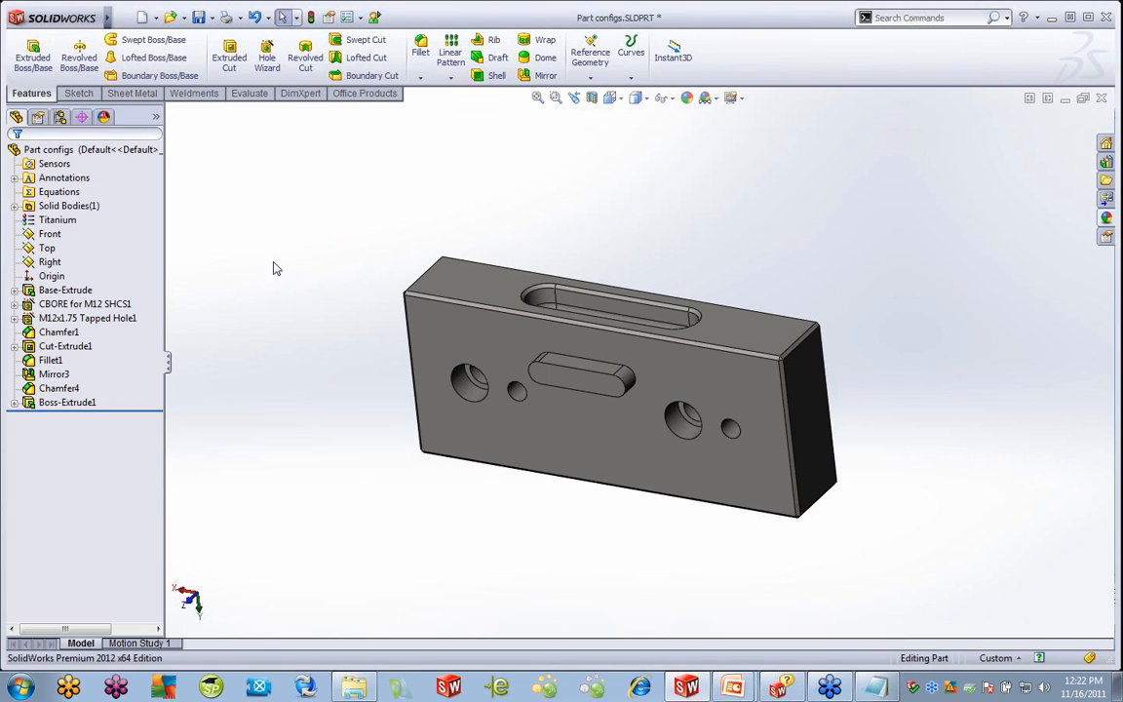
# In Sketch1 of Base-Extrude, suppress the left edge line's vertical relation for this configuration only, and exit the sketch
pyautogui.click(15, 291)
pyautogui.rightClick(64, 303)
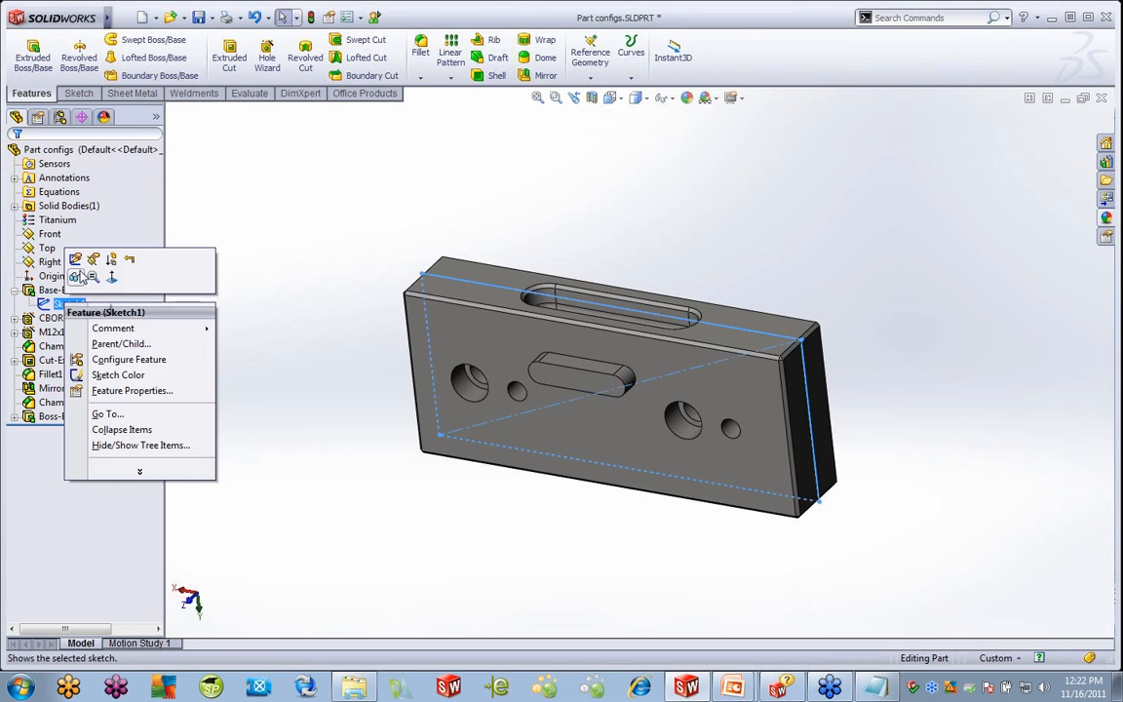
pyautogui.click(76, 259)
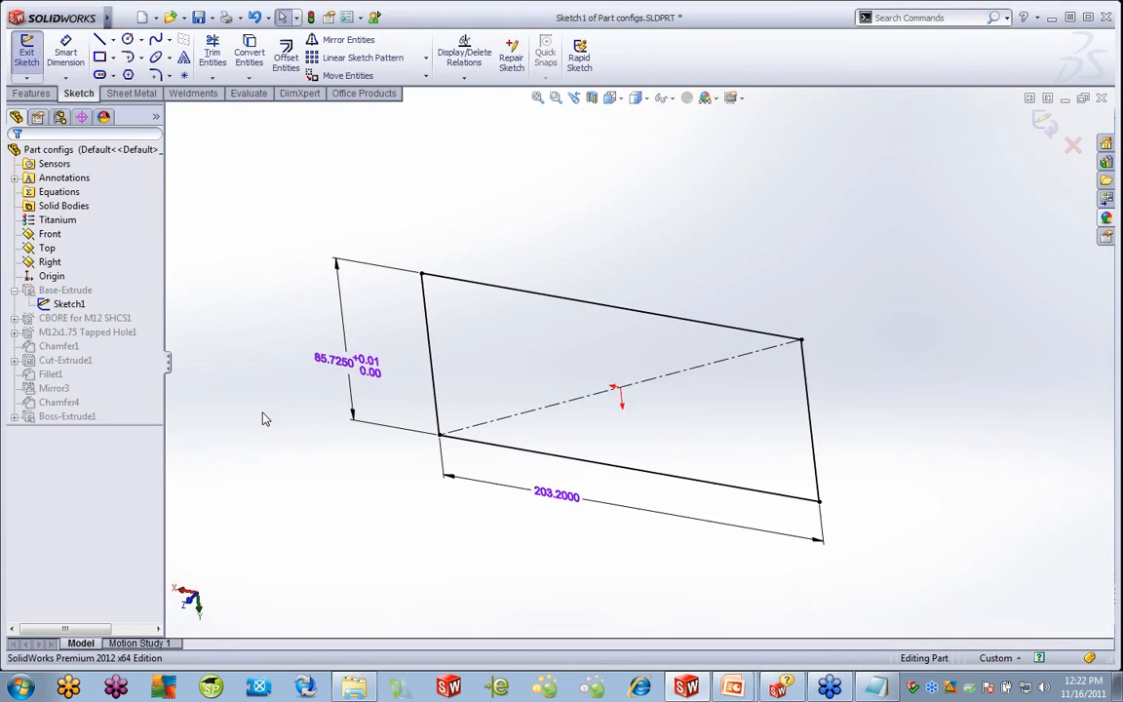
pyautogui.click(432, 356)
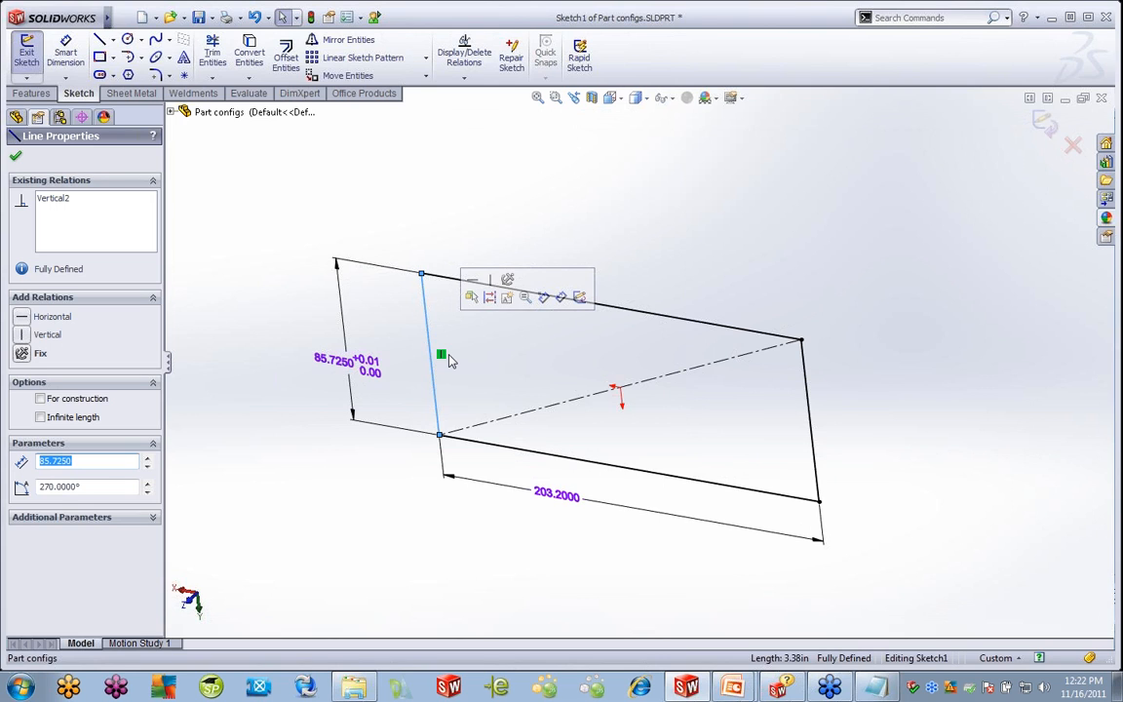
pyautogui.rightClick(440, 357)
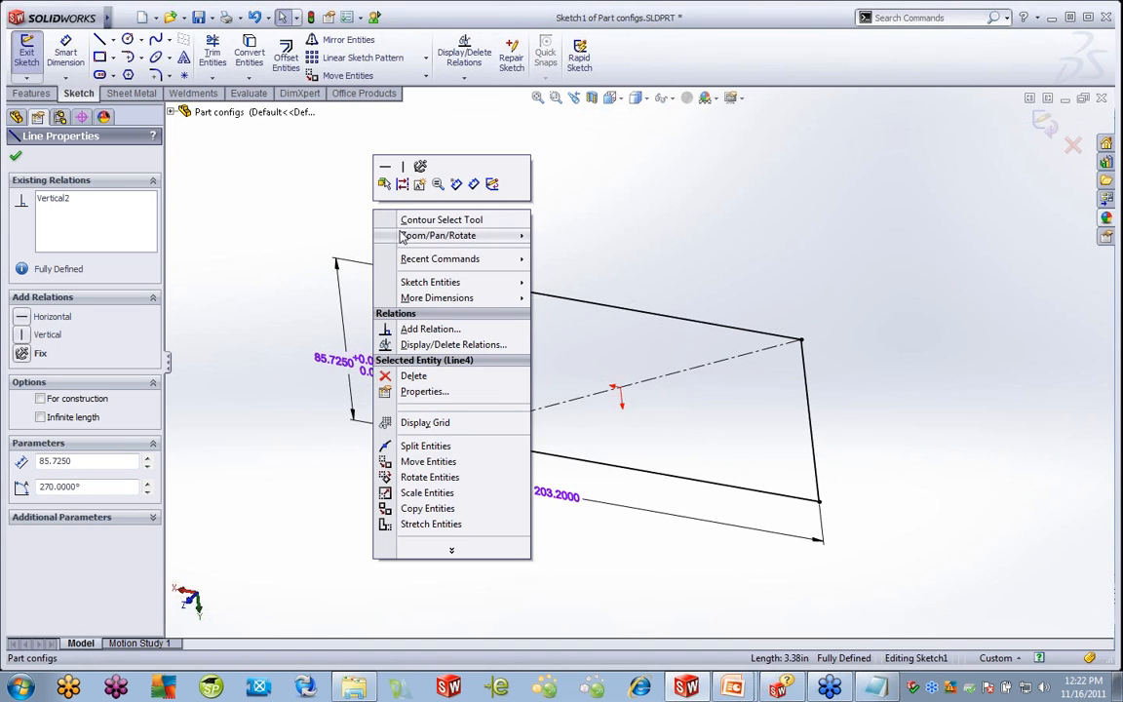
pyautogui.click(453, 345)
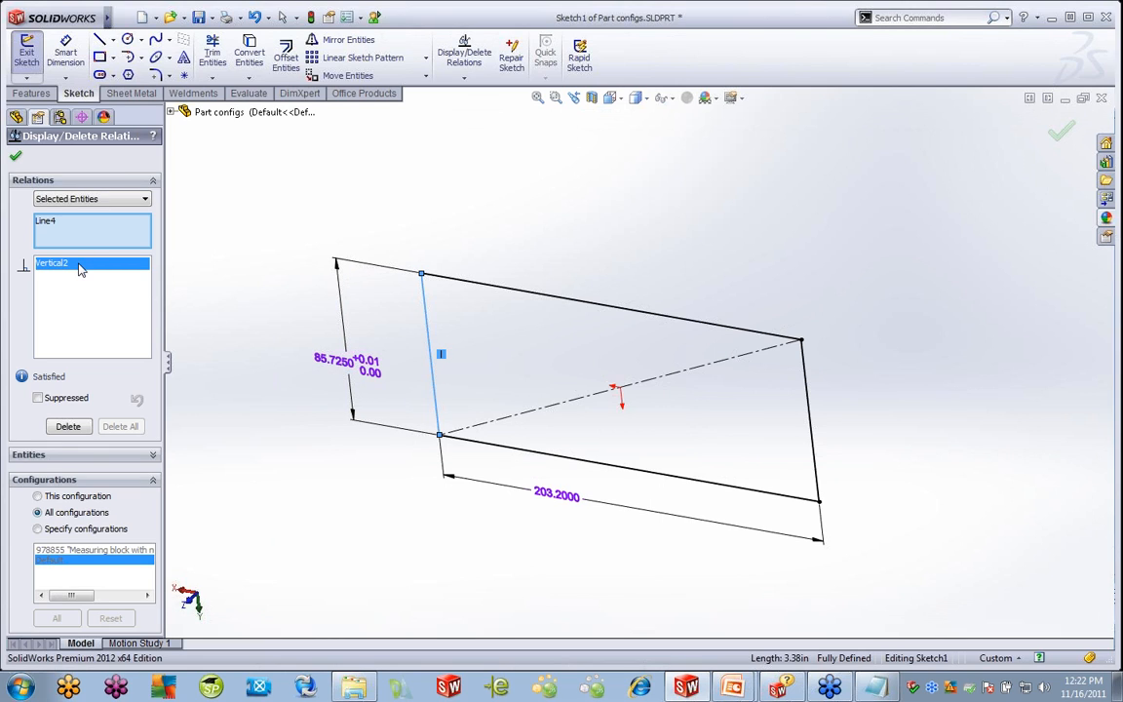
pyautogui.click(38, 399)
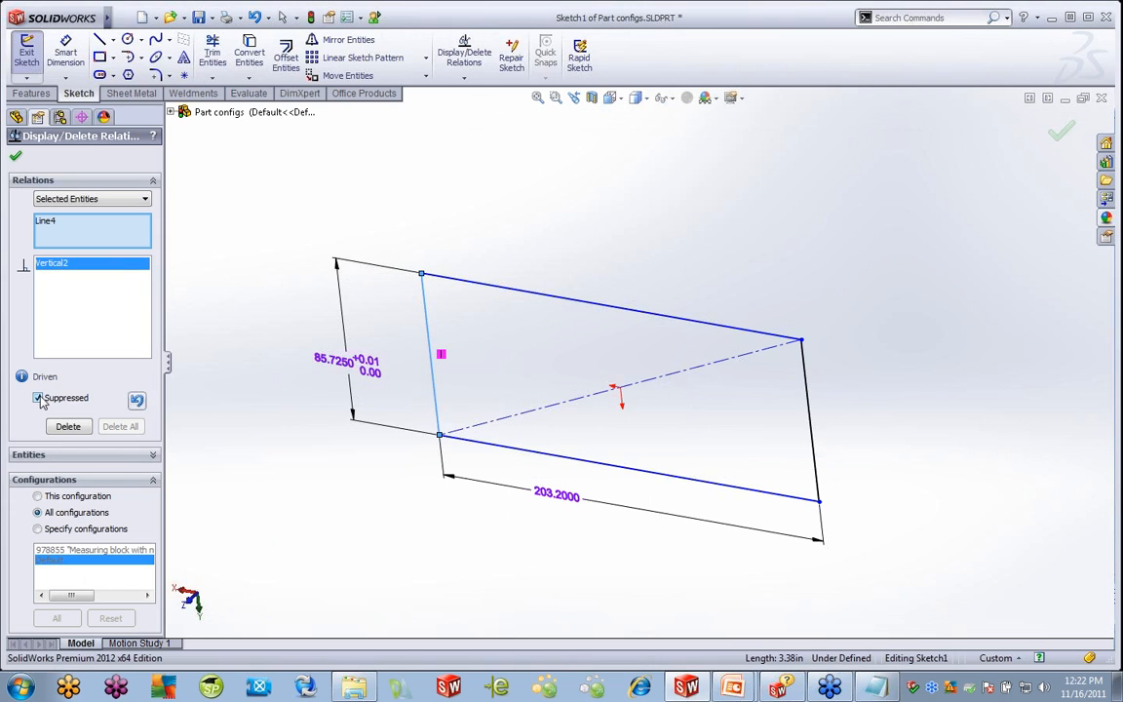
pyautogui.click(39, 496)
pyautogui.click(15, 156)
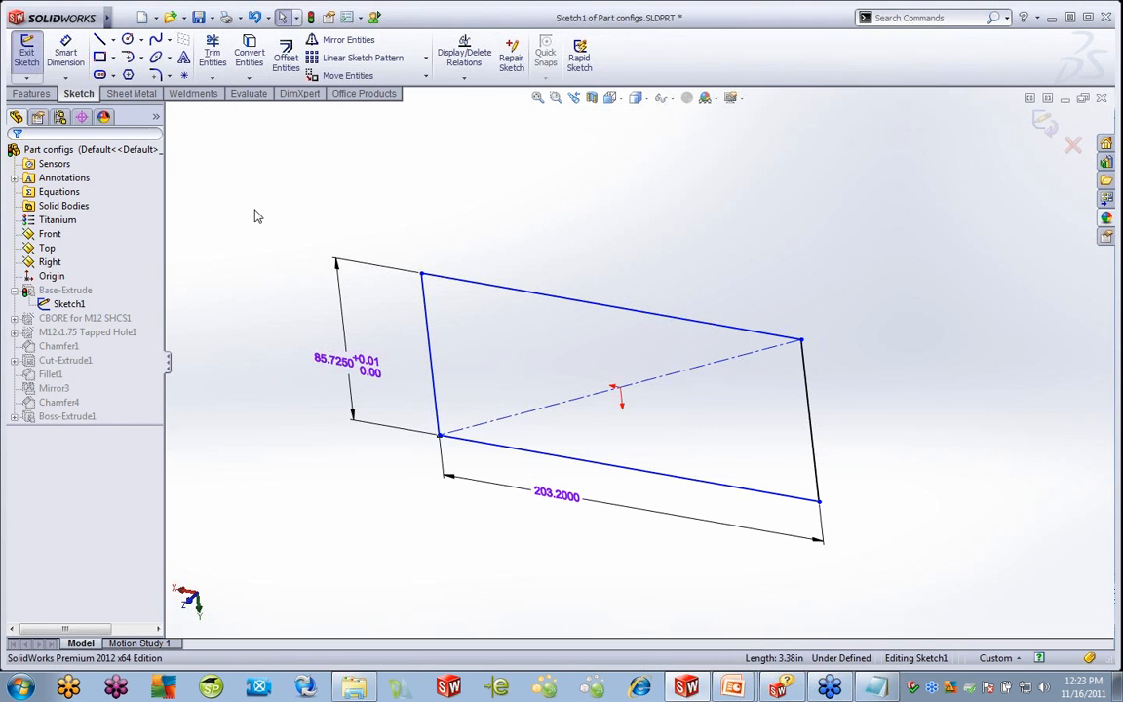
pyautogui.click(1041, 123)
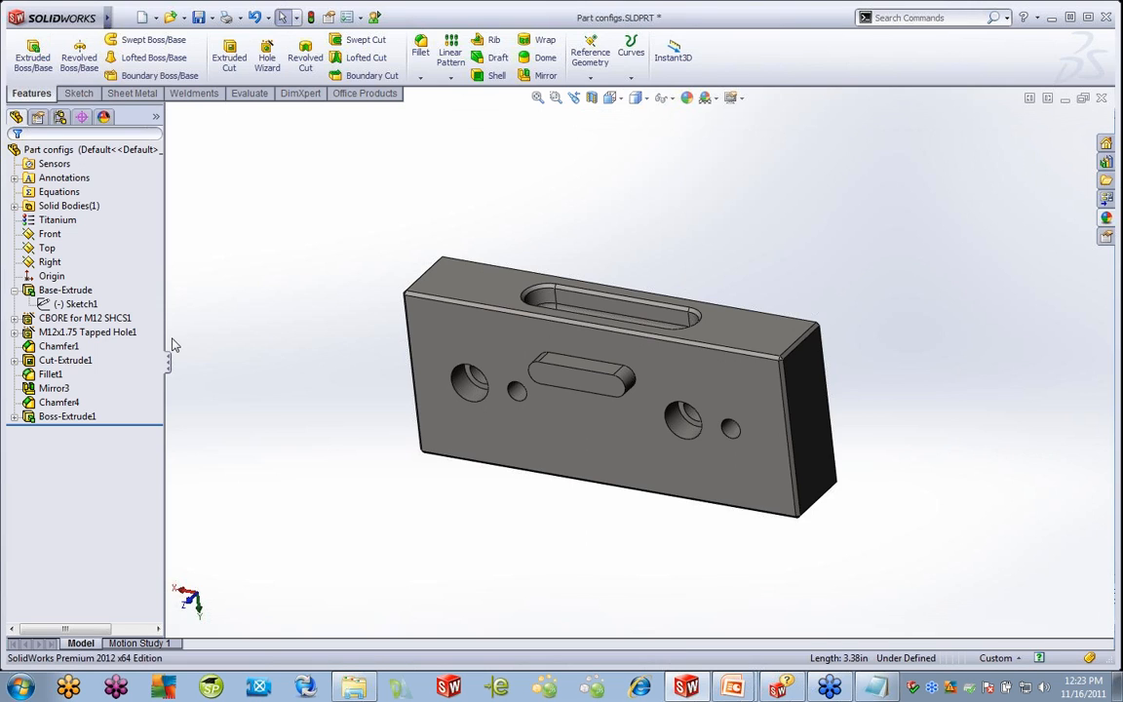
# Examine the parent/child relationships of Chamfer1 and Base-Extrude
pyautogui.click(59, 347)
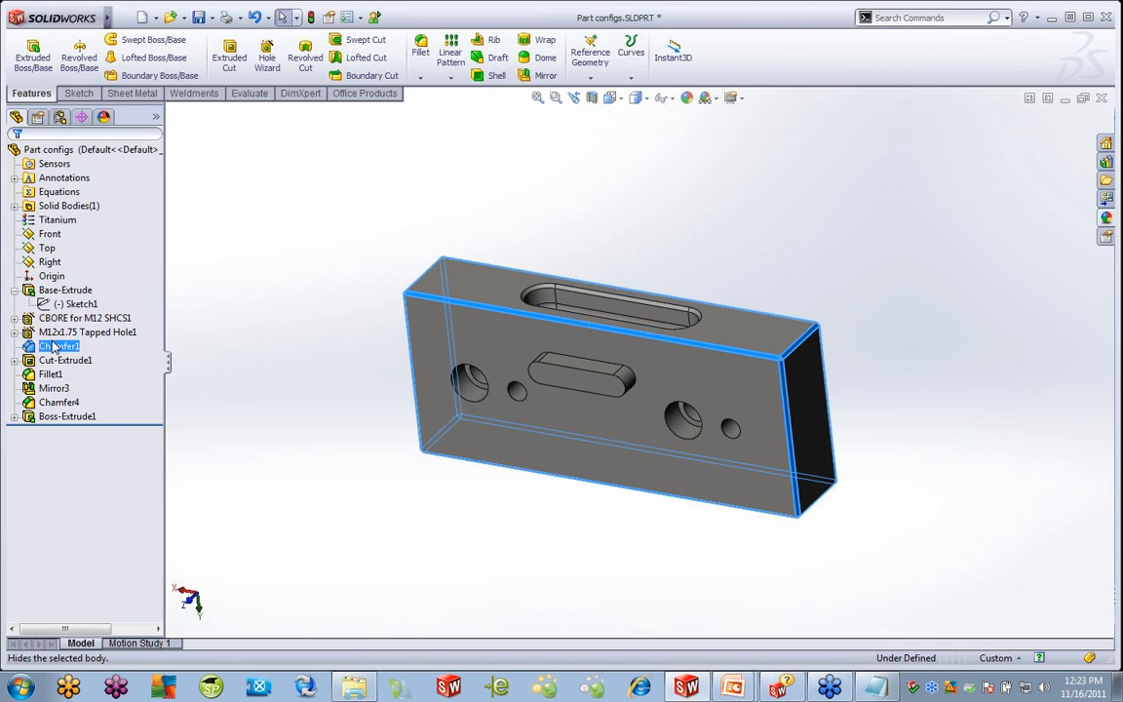
pyautogui.rightClick(54, 347)
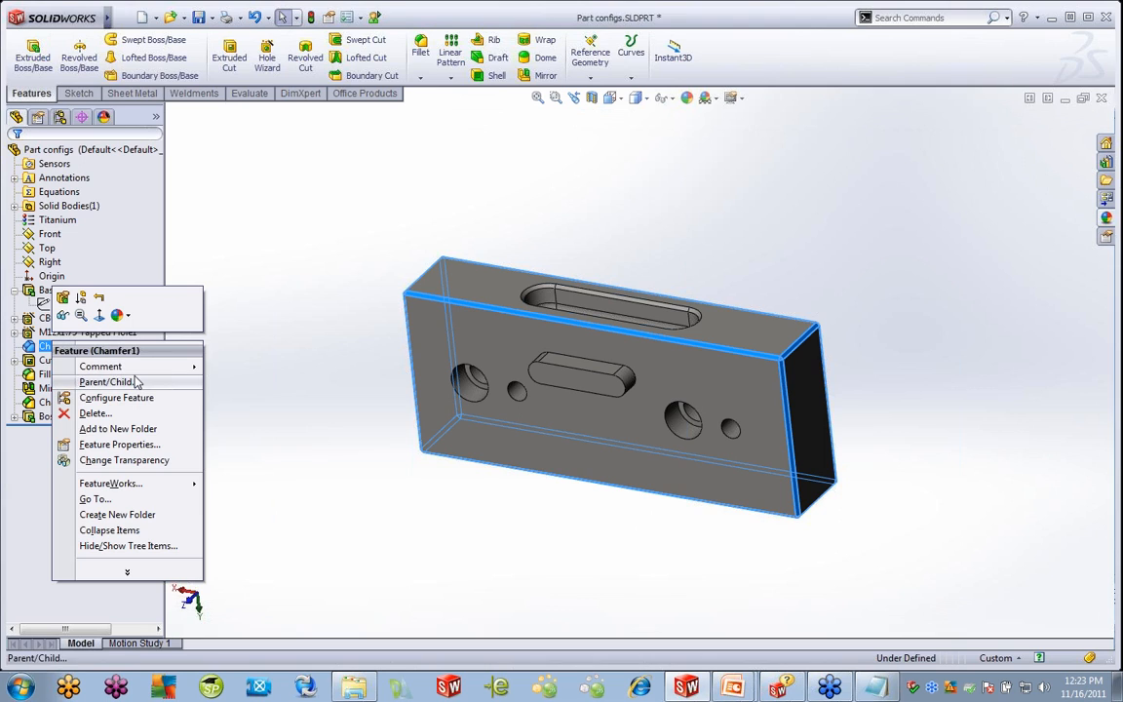
pyautogui.click(107, 382)
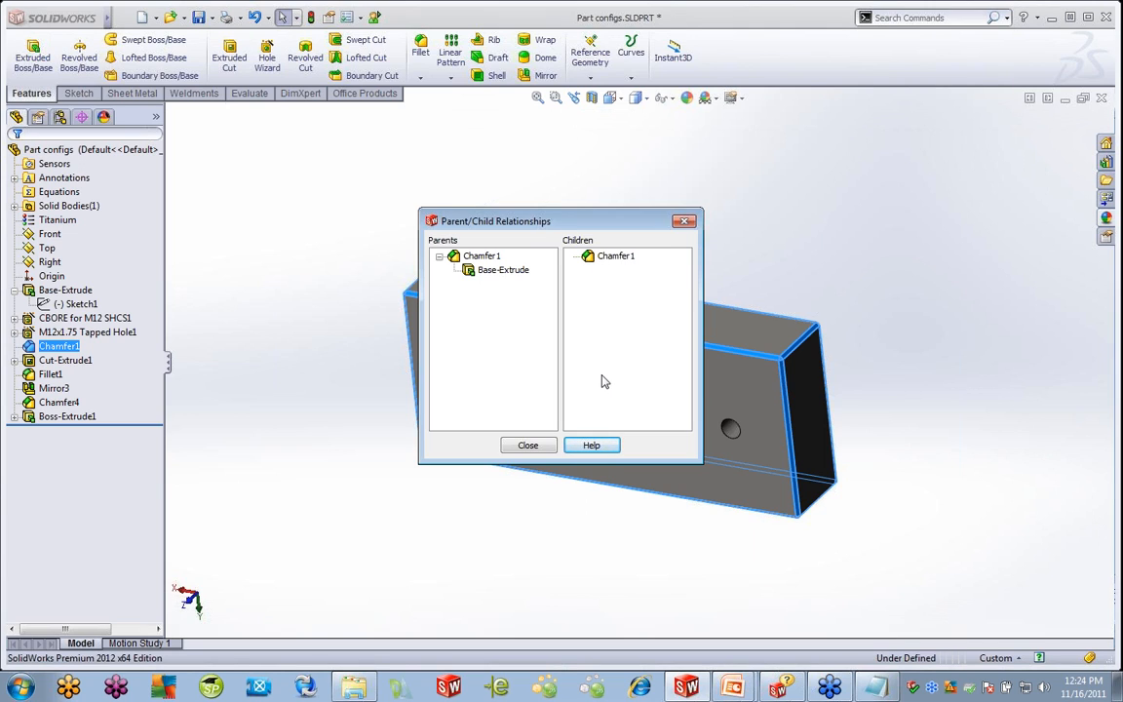
pyautogui.click(539, 446)
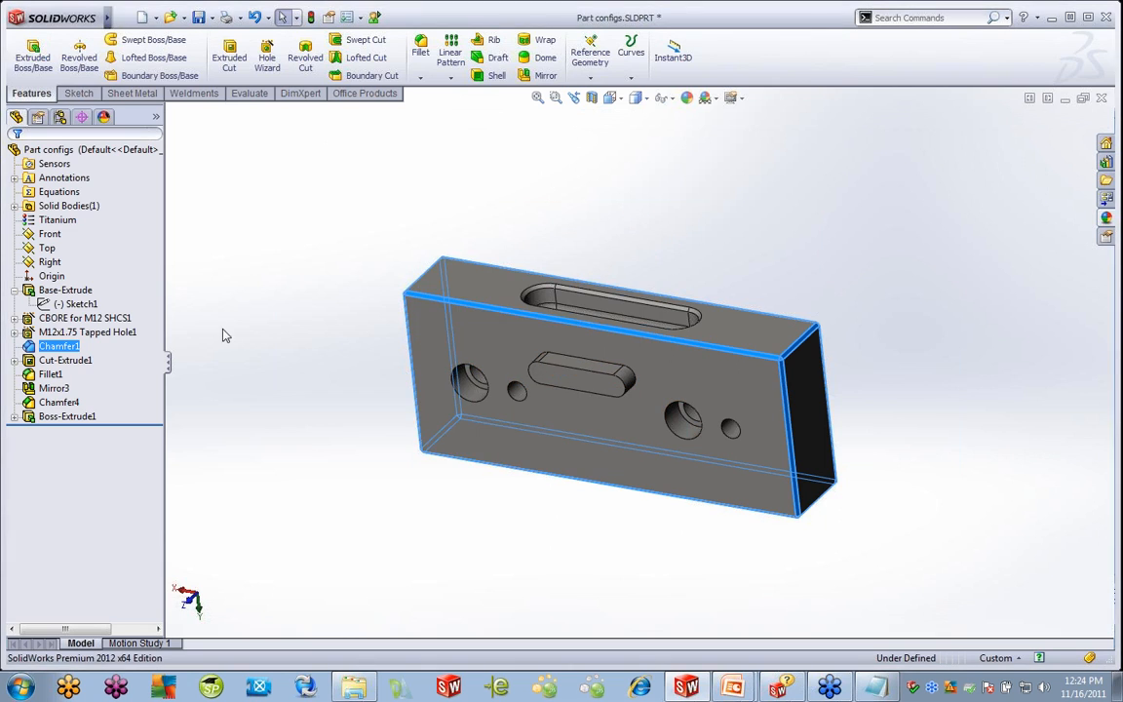
pyautogui.rightClick(53, 290)
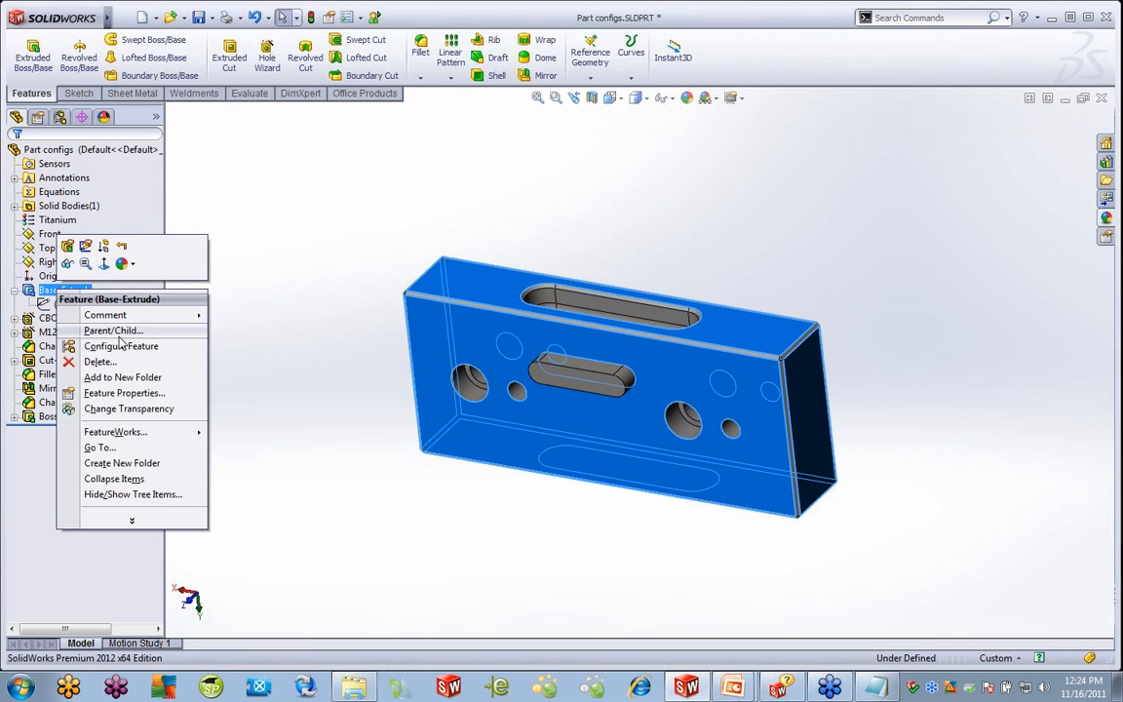
pyautogui.click(115, 331)
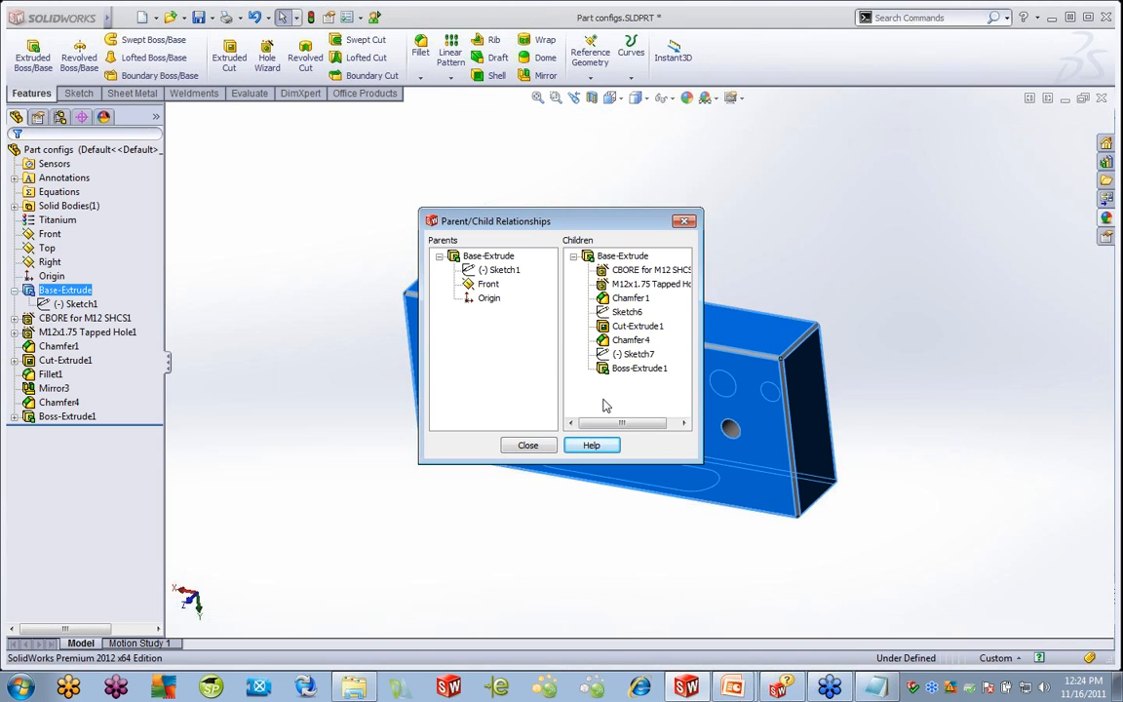
pyautogui.click(527, 446)
# Review the per-configuration suppress and unsuppress options for Chamfer1, and suppress the feature
pyautogui.rightClick(60, 348)
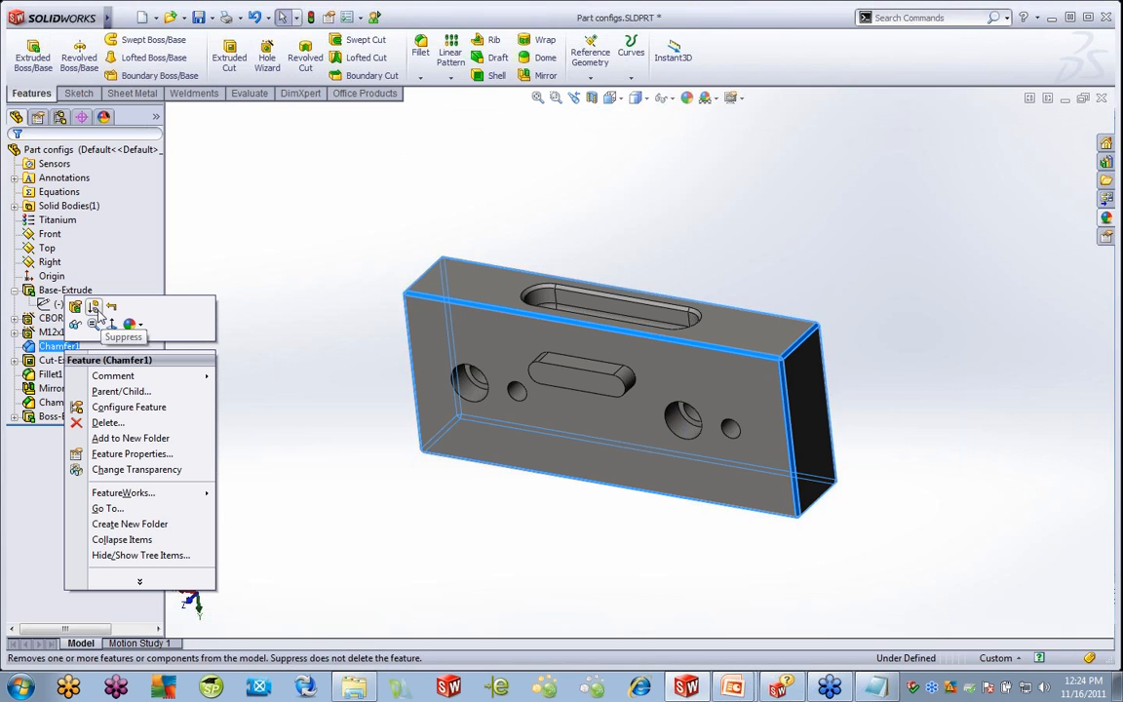
pyautogui.click(107, 14)
pyautogui.click(123, 18)
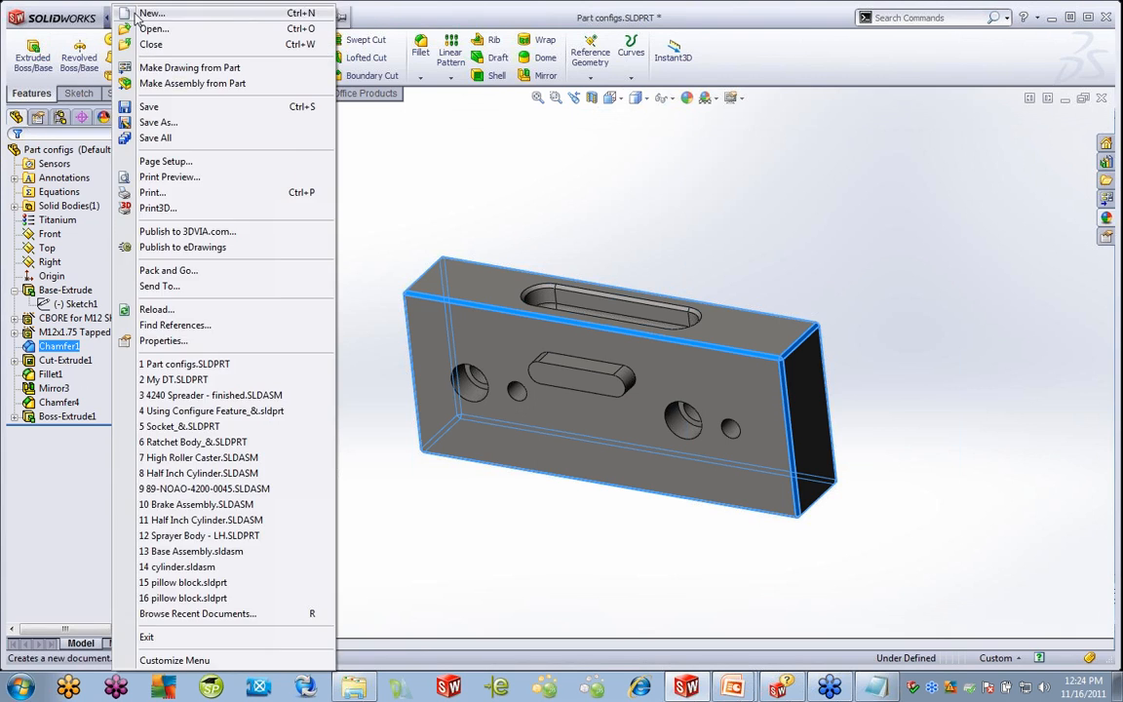
pyautogui.moveTo(203, 279)
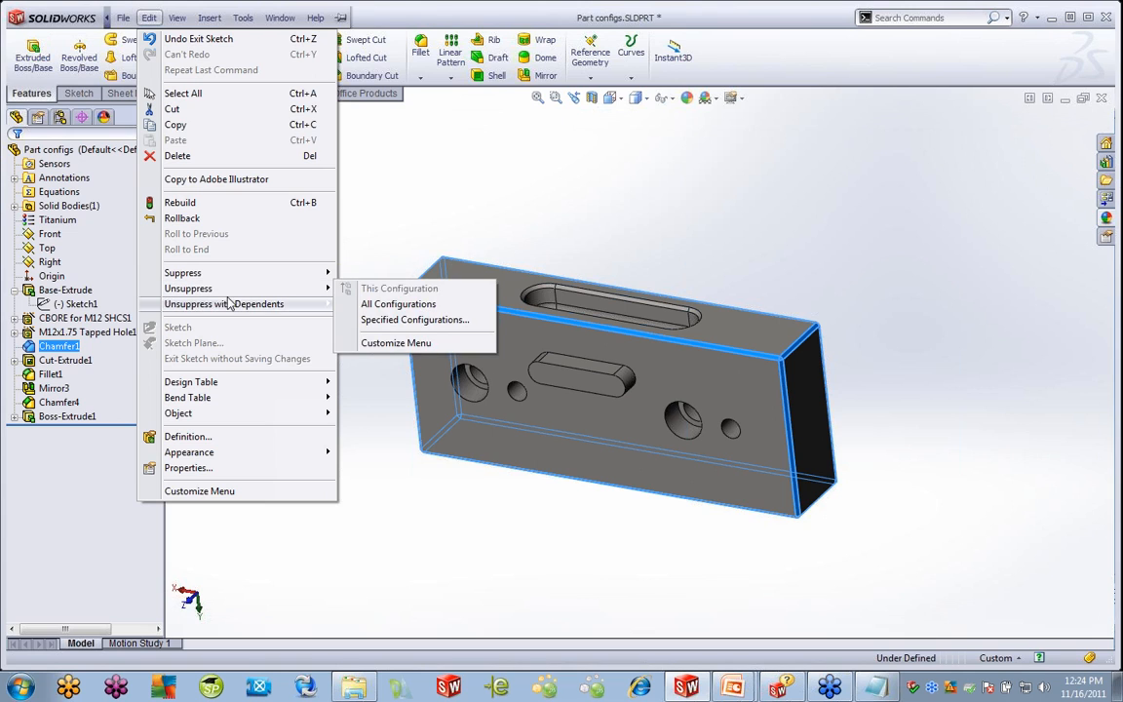
pyautogui.click(394, 525)
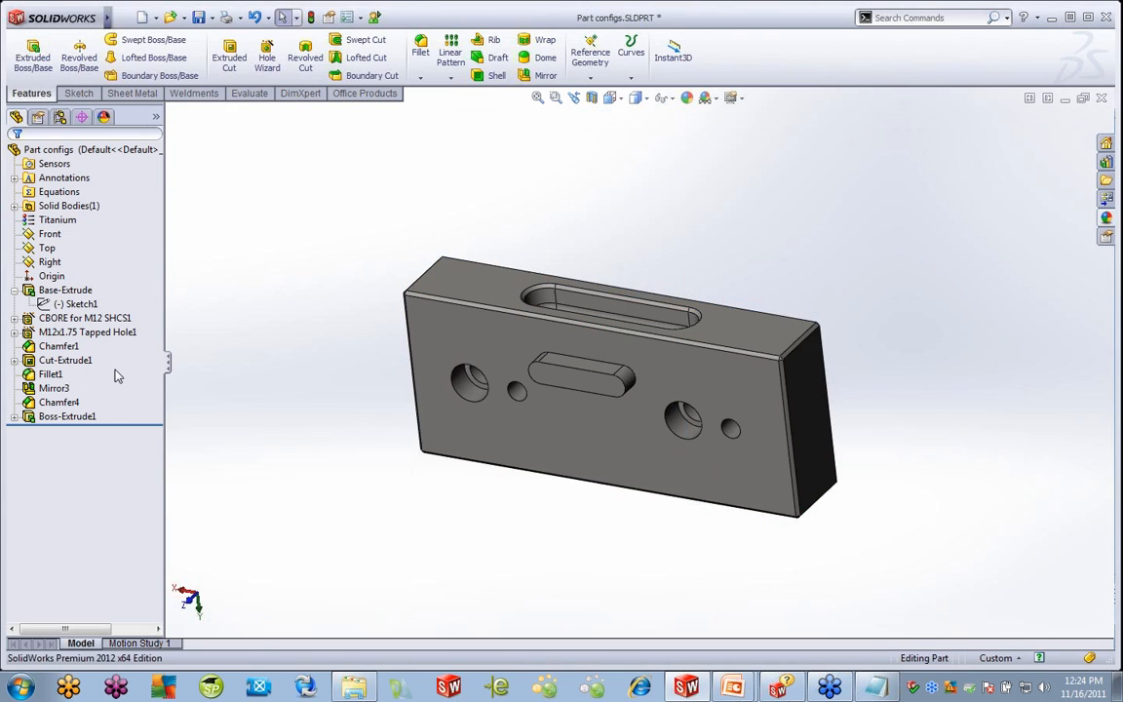
pyautogui.rightClick(59, 346)
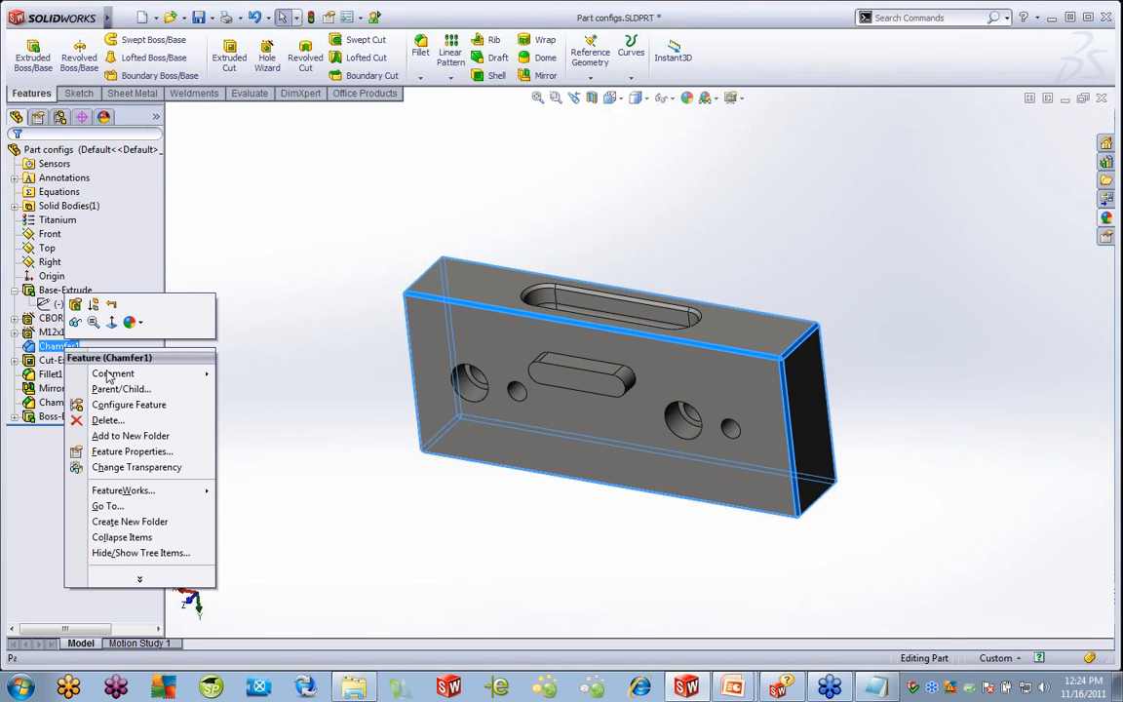
pyautogui.click(92, 305)
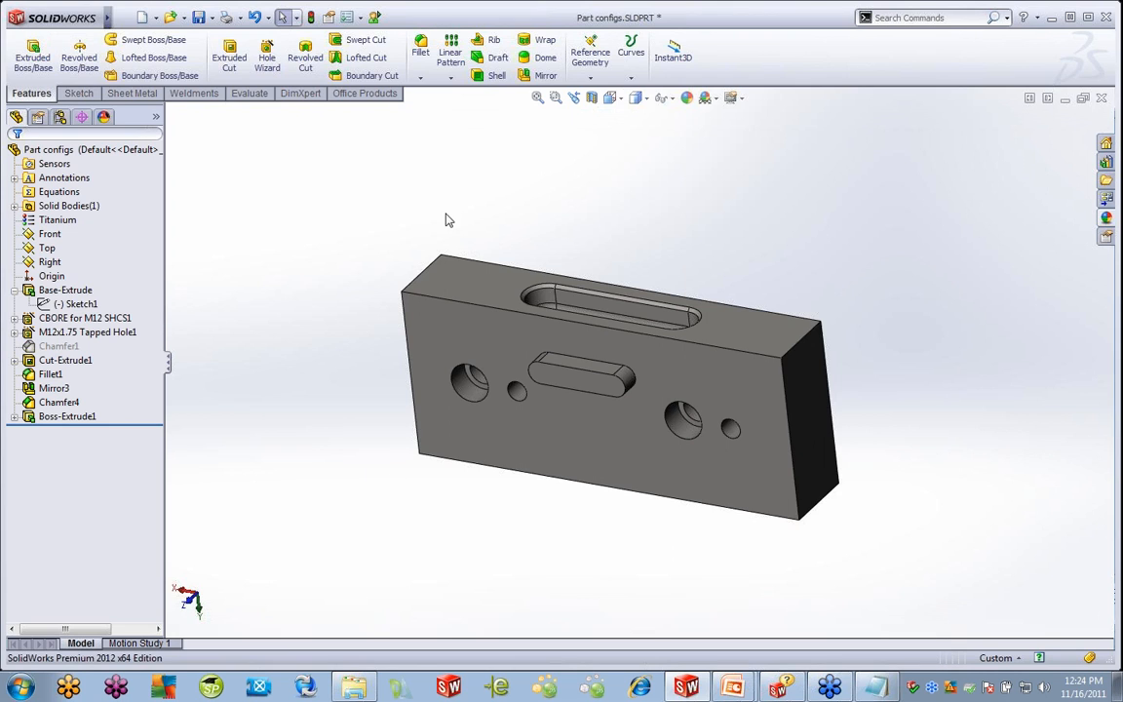
# Set the Base-Extrude depth to 45 mm for this configuration only
pyautogui.doubleClick(513, 325)
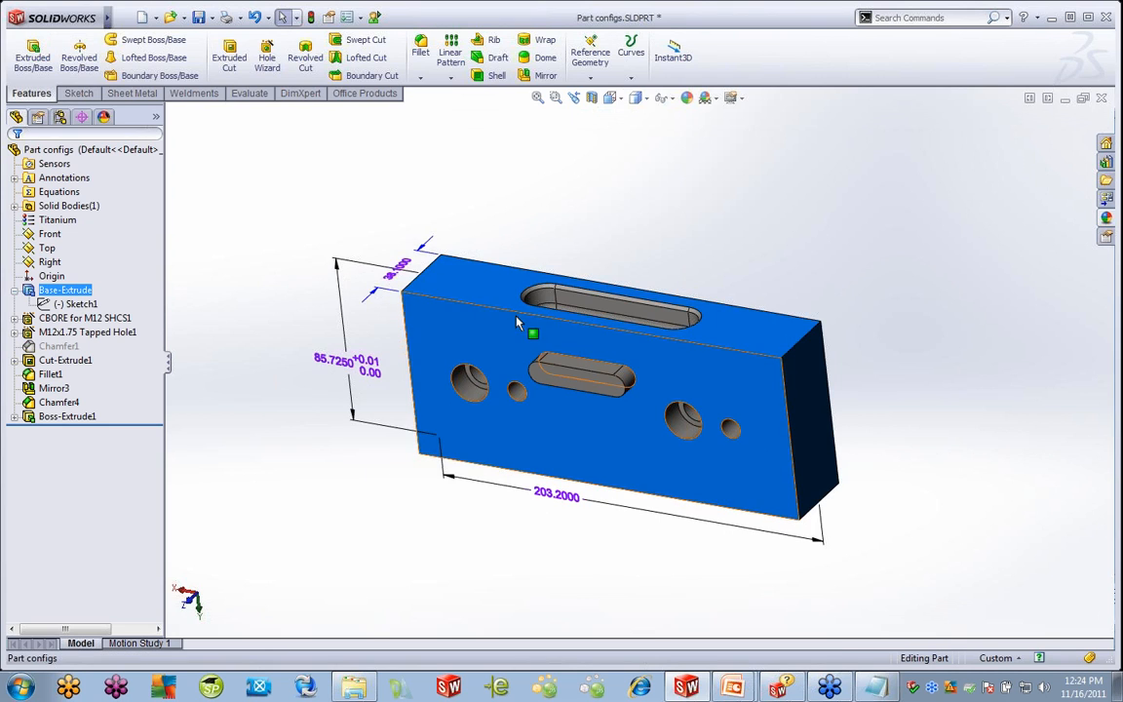
pyautogui.click(399, 268)
pyautogui.doubleClick(399, 268)
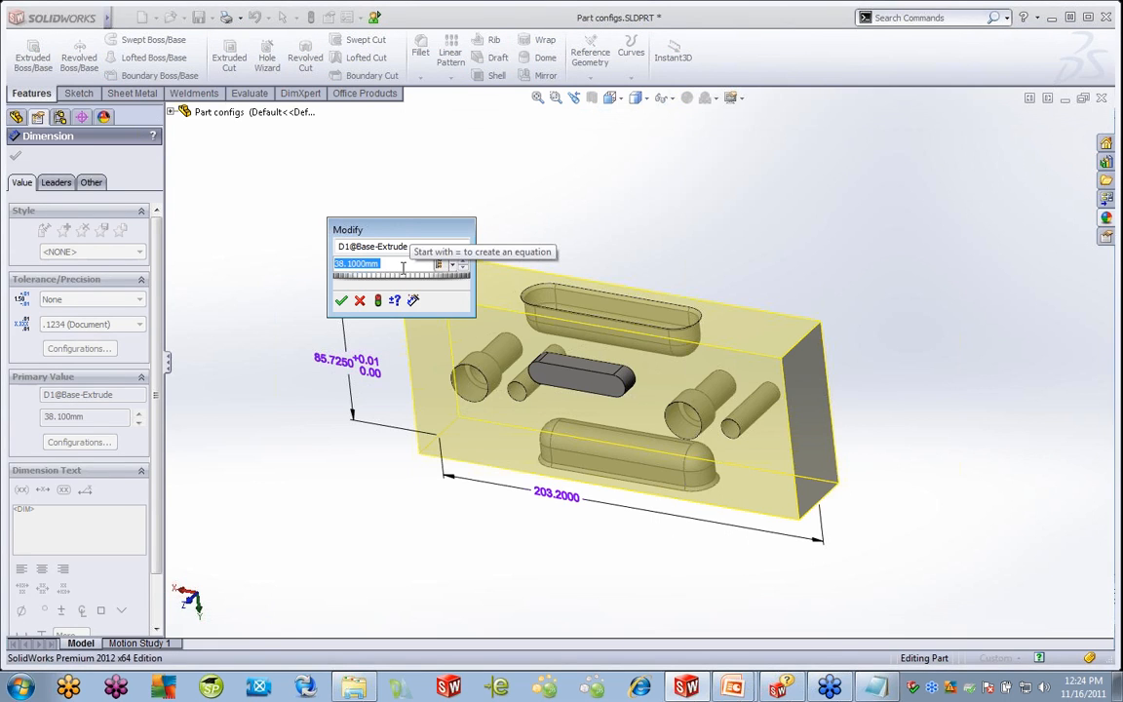
pyautogui.write('45')
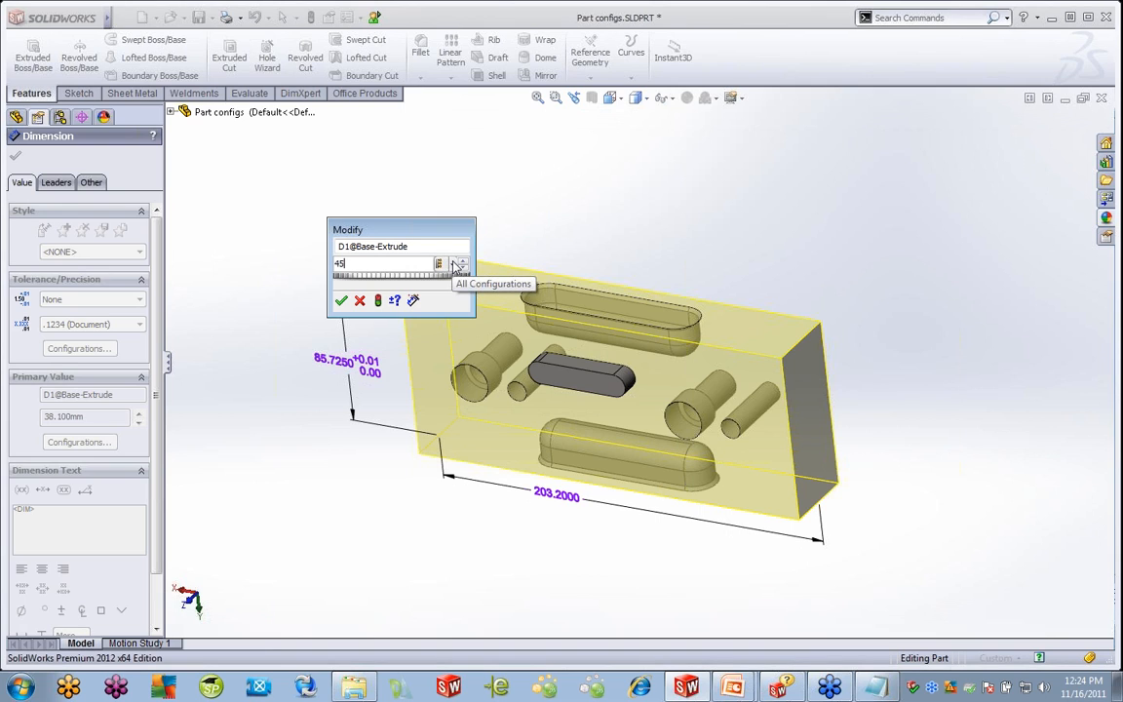
pyautogui.click(455, 266)
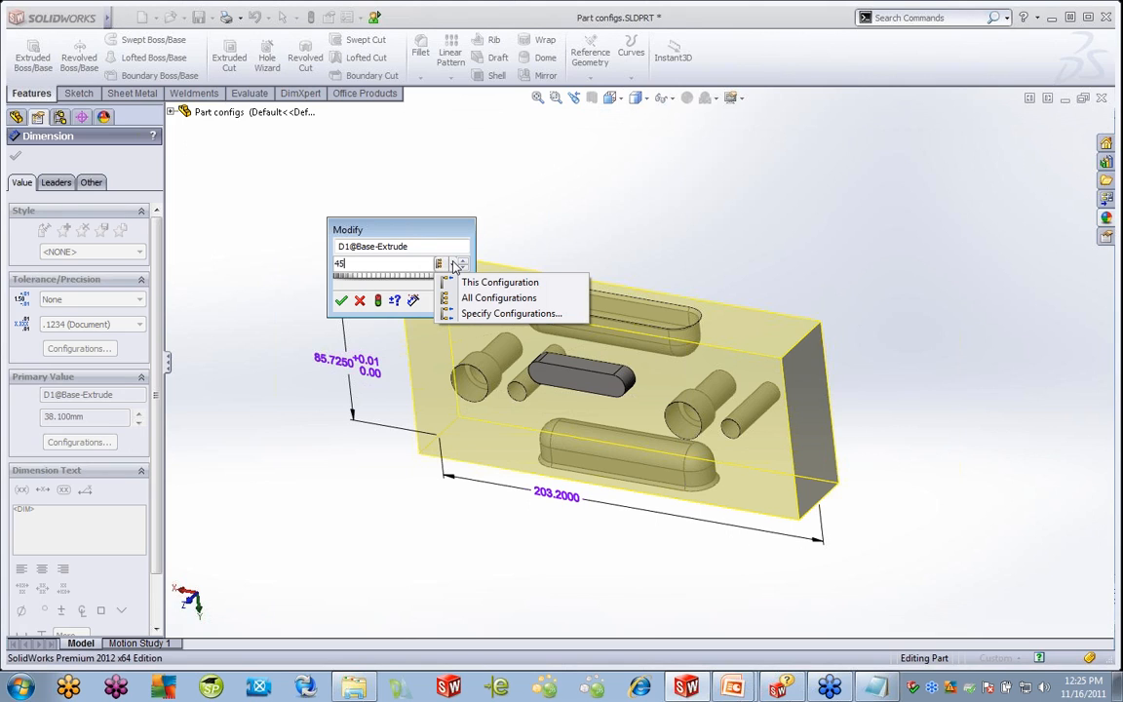
pyautogui.click(473, 281)
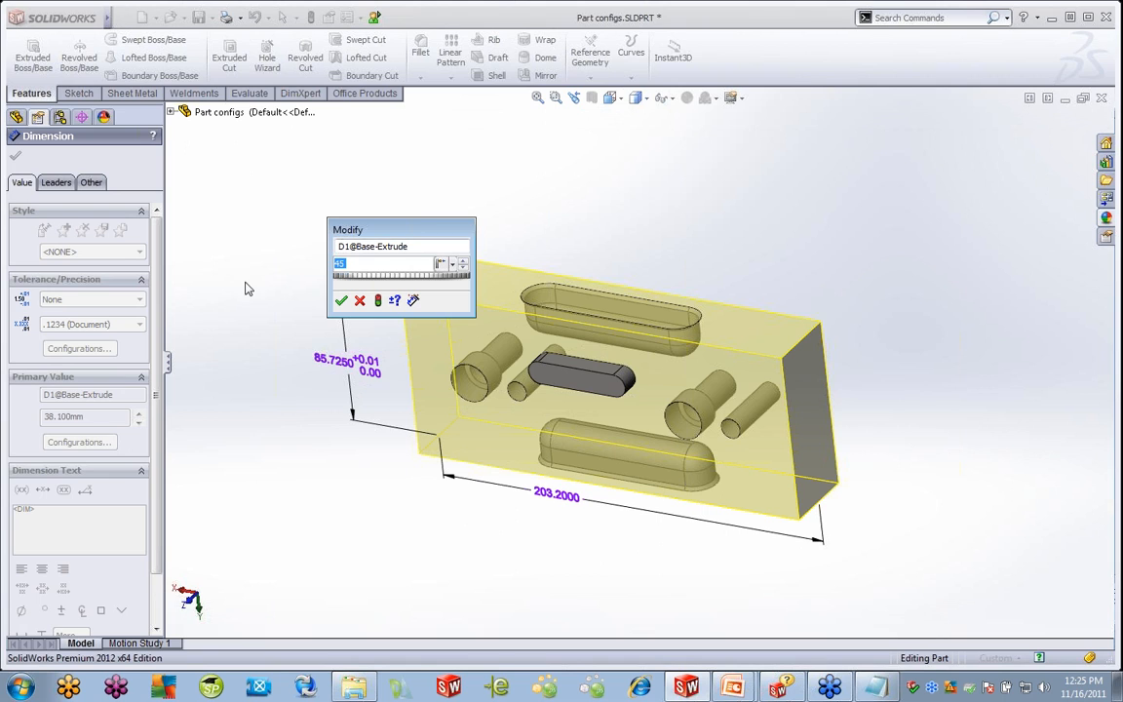
pyautogui.click(341, 302)
pyautogui.click(245, 319)
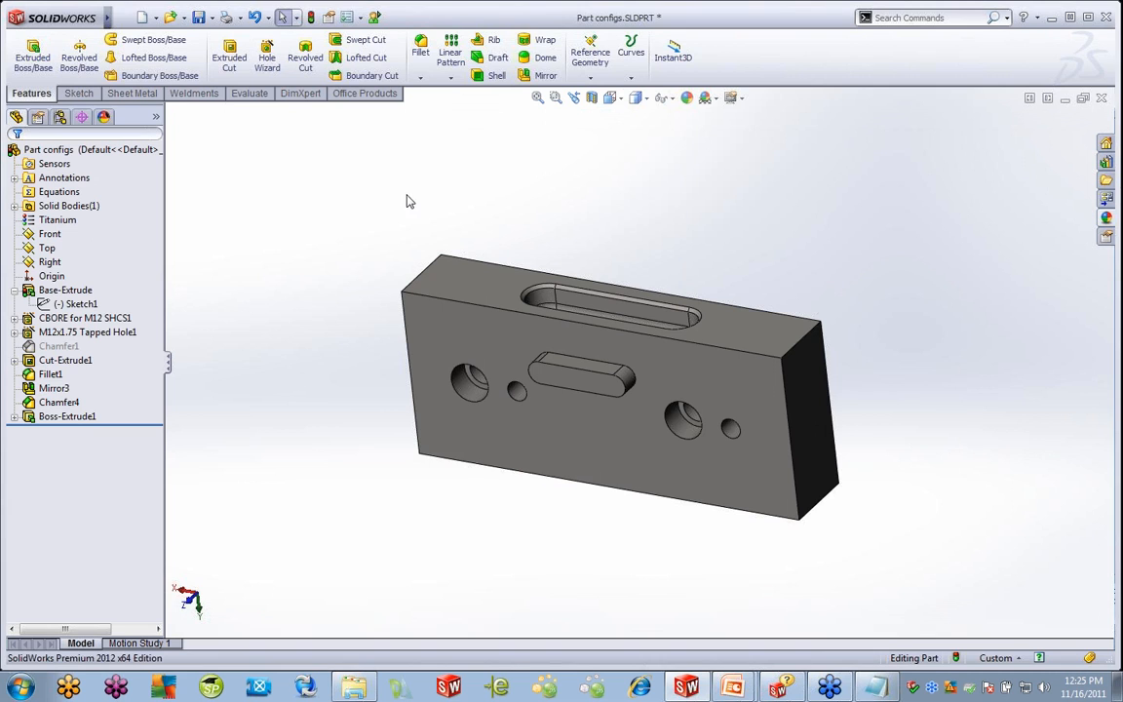
# Switch to PowerPoint and review the "What is configurable? (.sldprt)" slide
pyautogui.moveTo(726, 690)
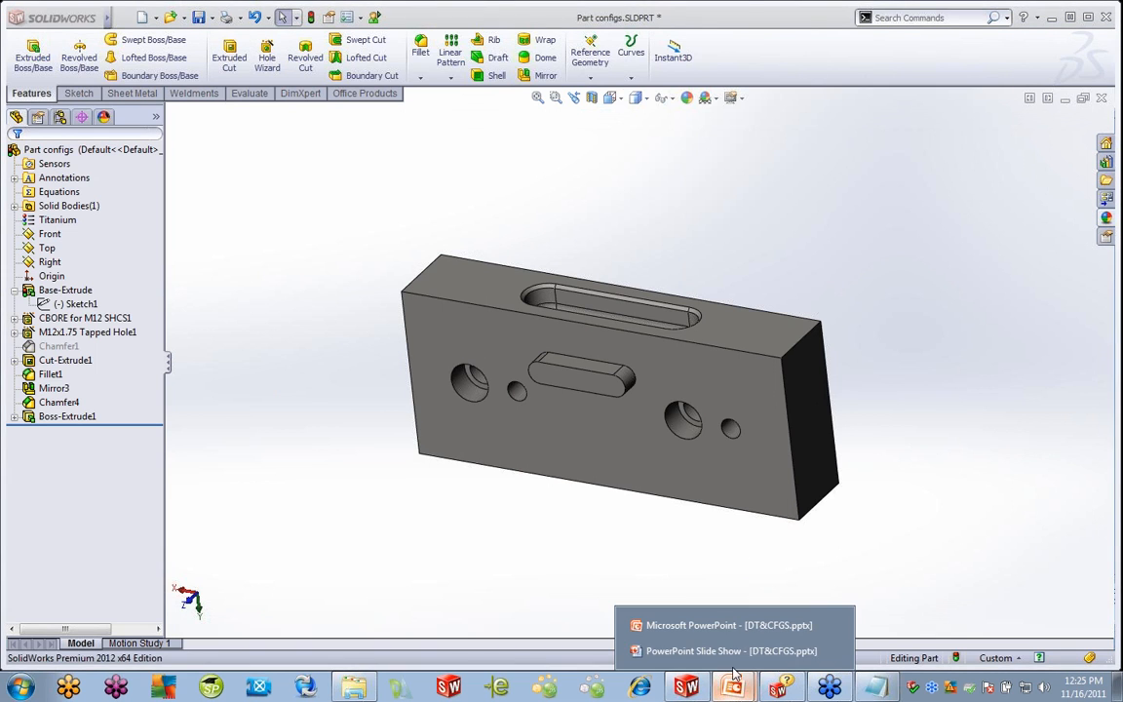
pyautogui.click(684, 587)
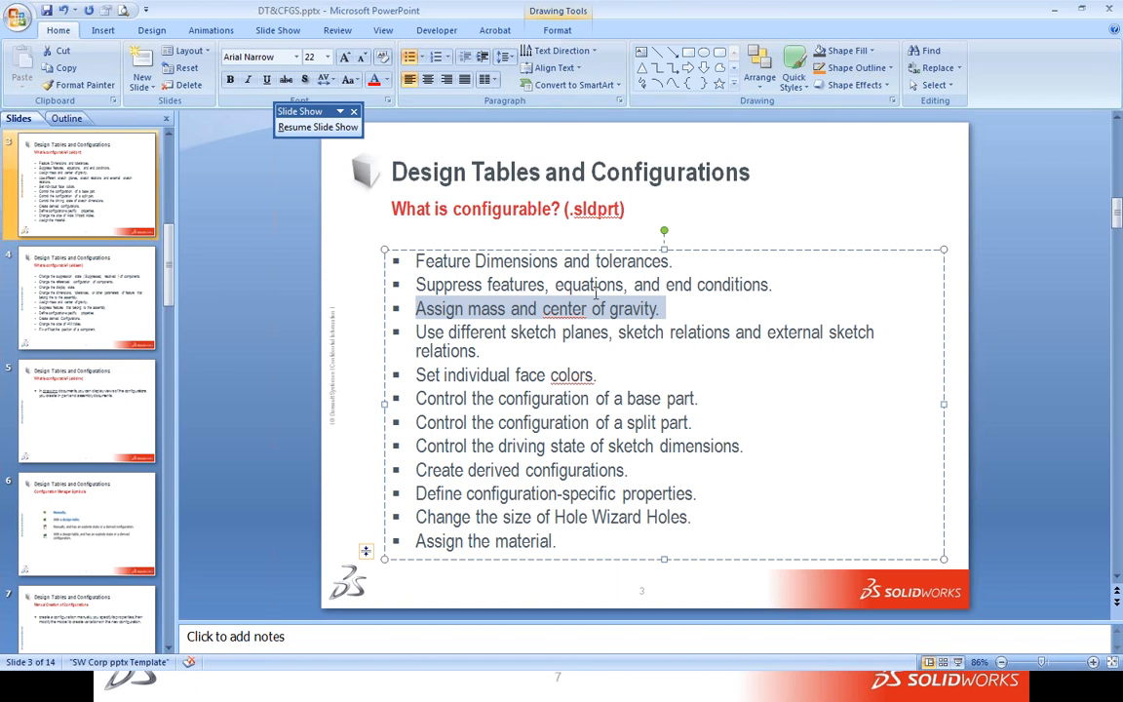
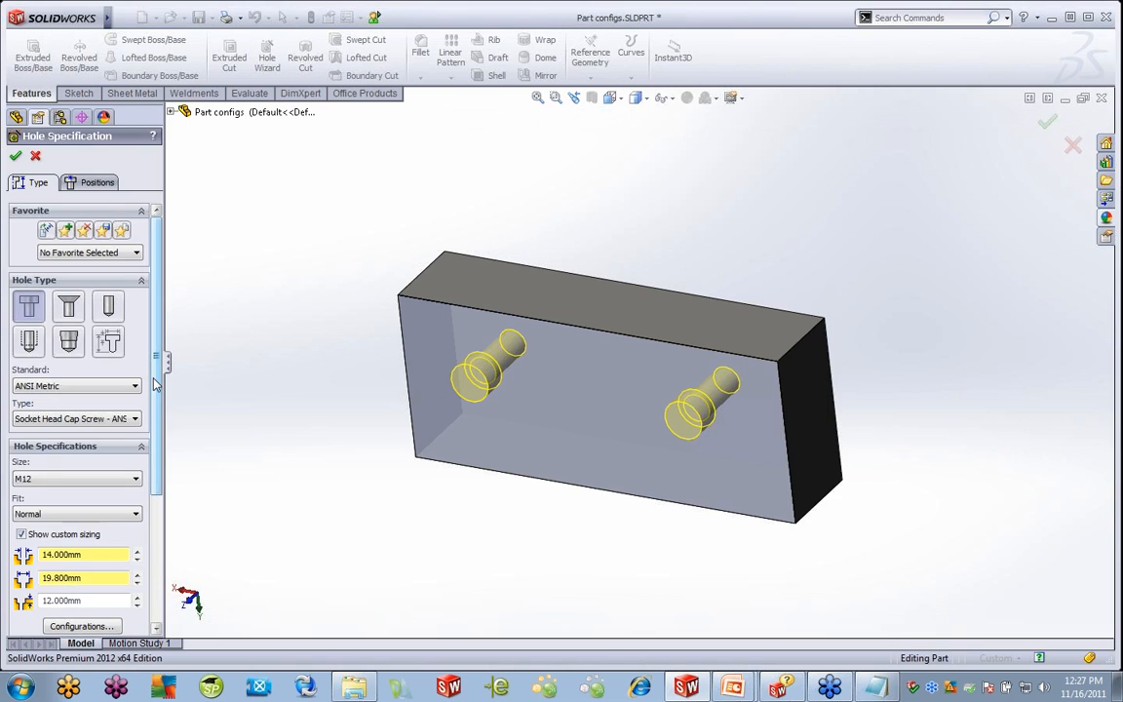
# Set the counterbore hole size to M20 for this configuration only
pyautogui.scroll(-5, 146, 448)
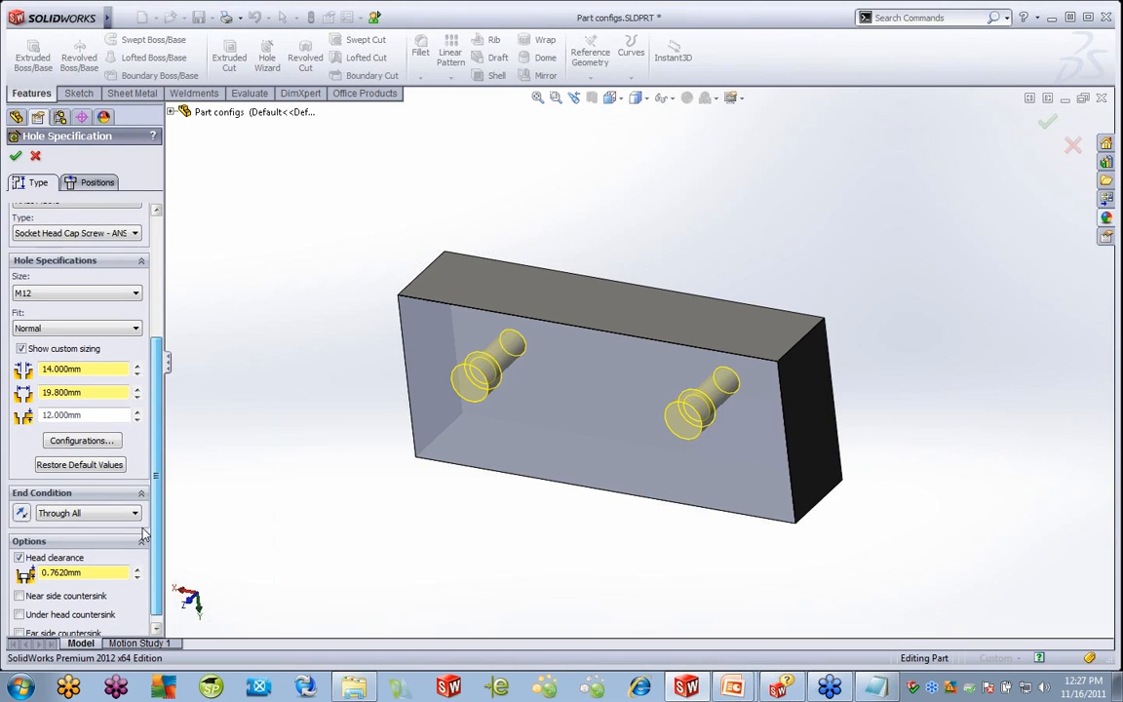
pyautogui.click(115, 292)
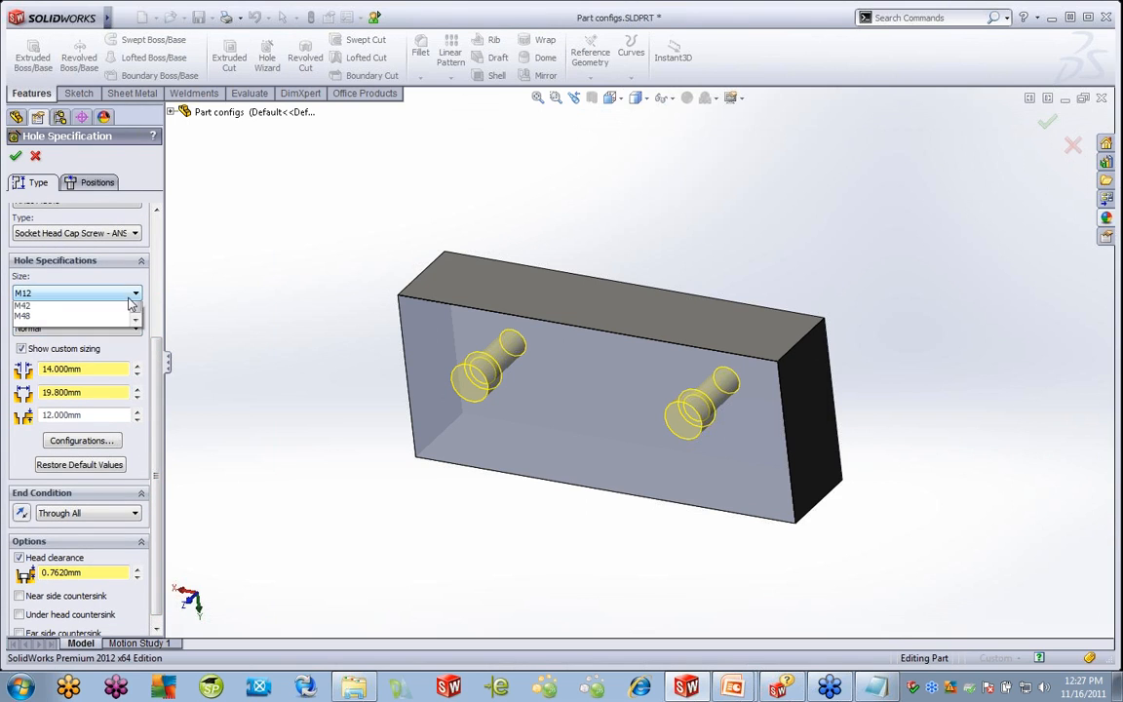
pyautogui.click(69, 379)
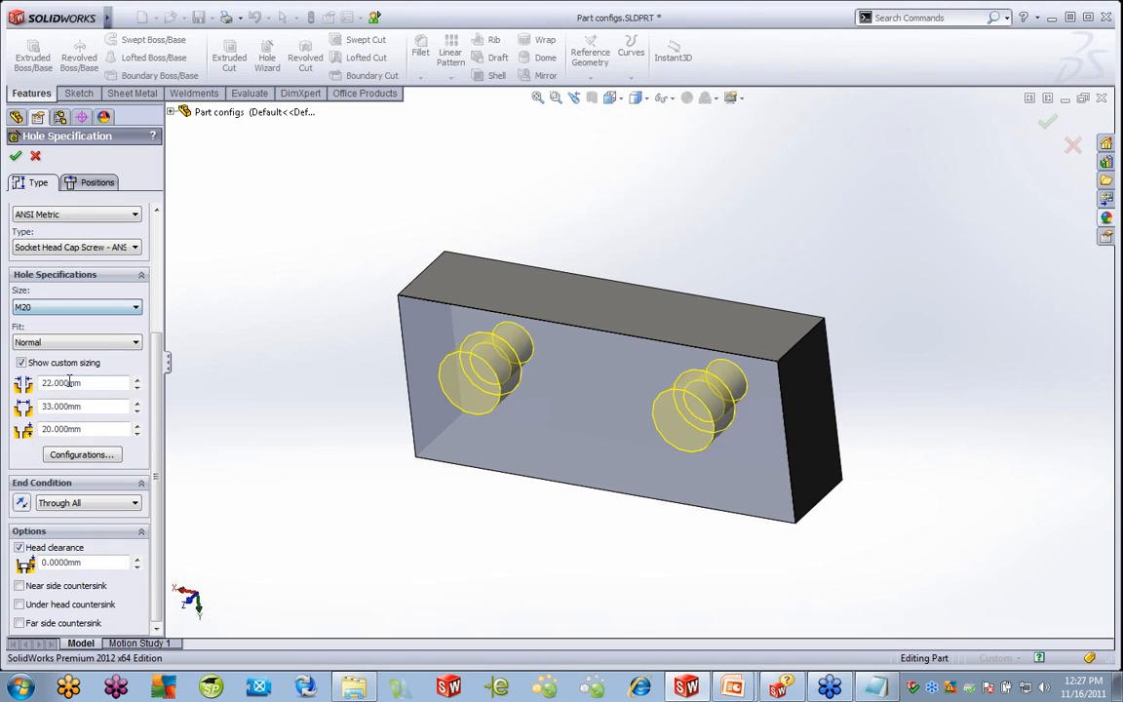
pyautogui.click(84, 455)
pyautogui.click(496, 226)
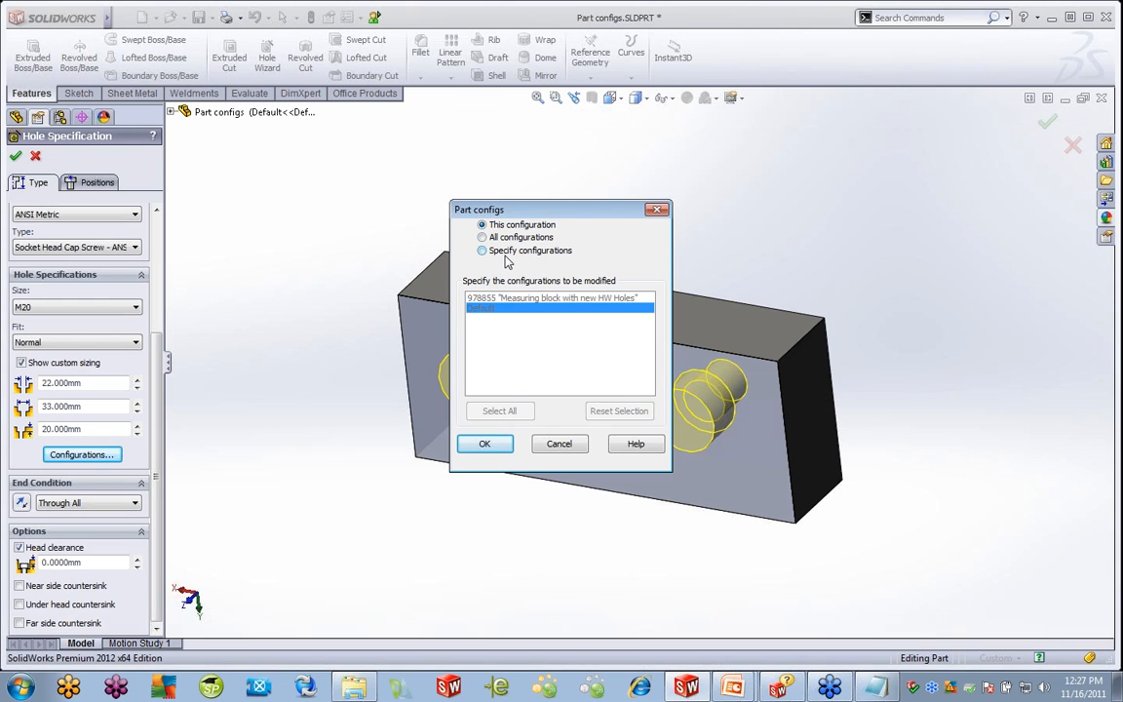
pyautogui.click(485, 443)
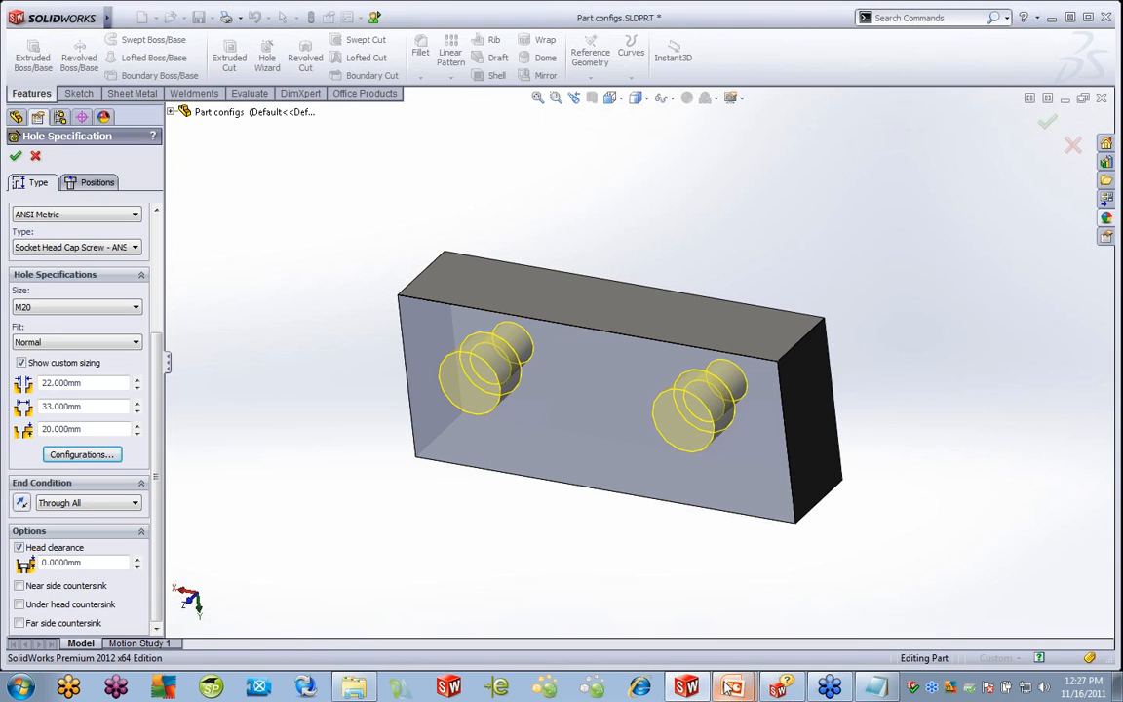
pyautogui.moveTo(726, 695)
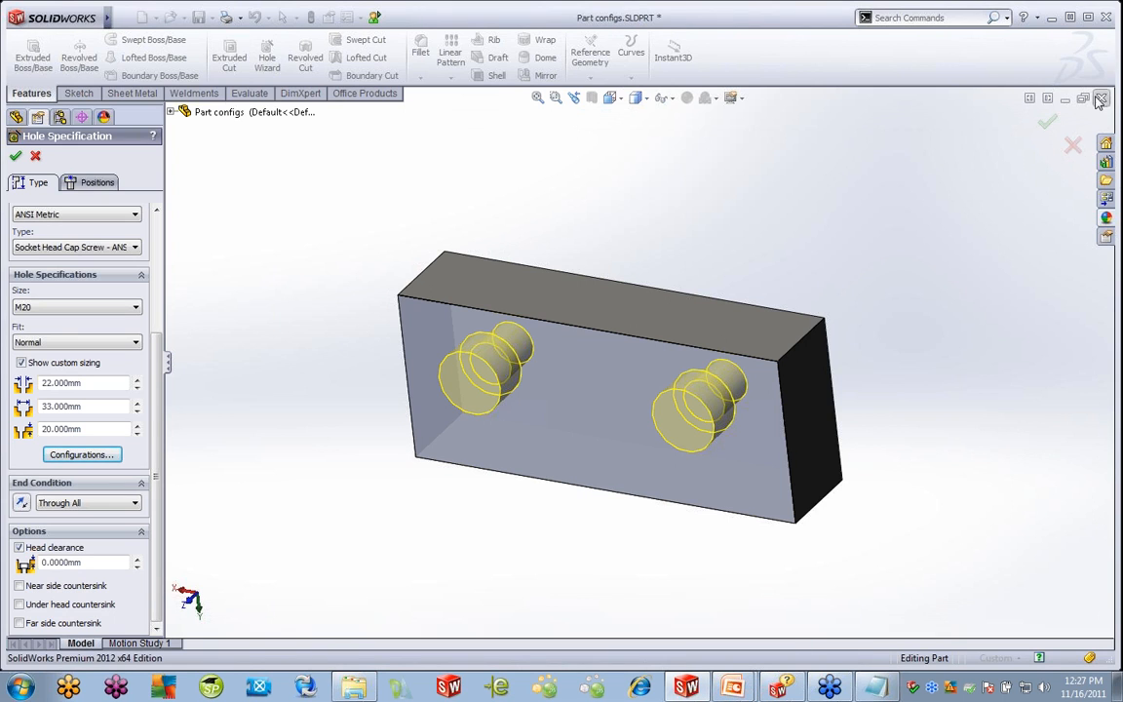
# Close the part without saving and reopen Part configs.SLDPRT from the Manual part config Creation folder
pyautogui.click(1046, 122)
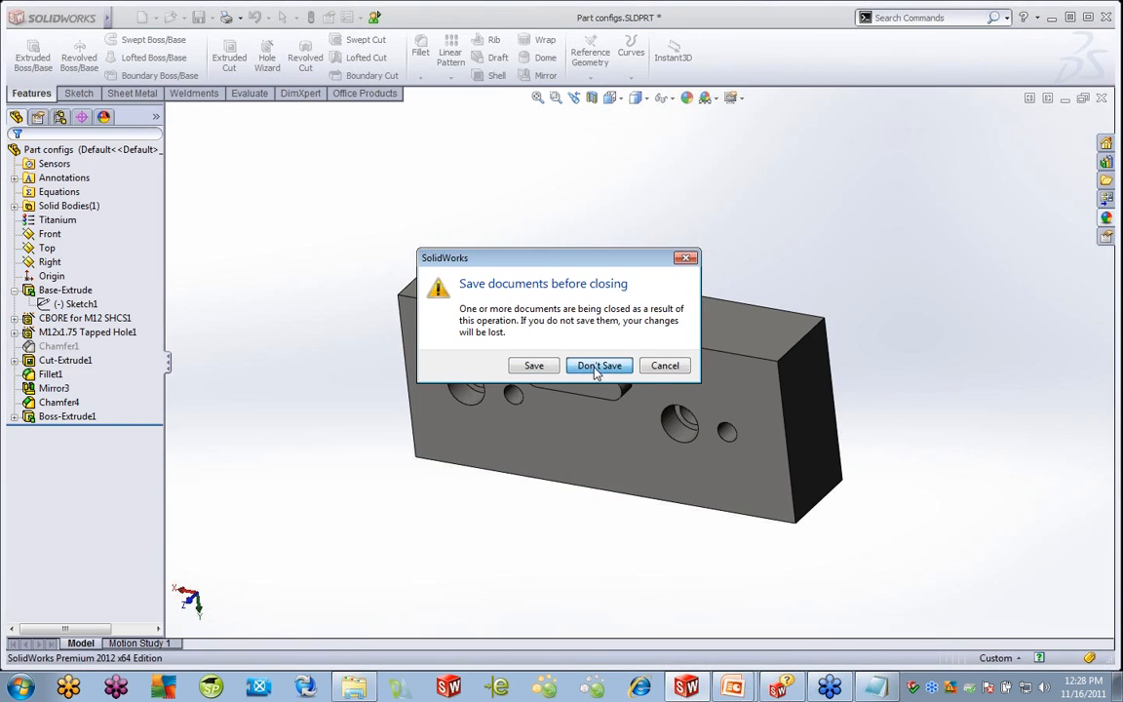
pyautogui.click(598, 366)
pyautogui.click(171, 18)
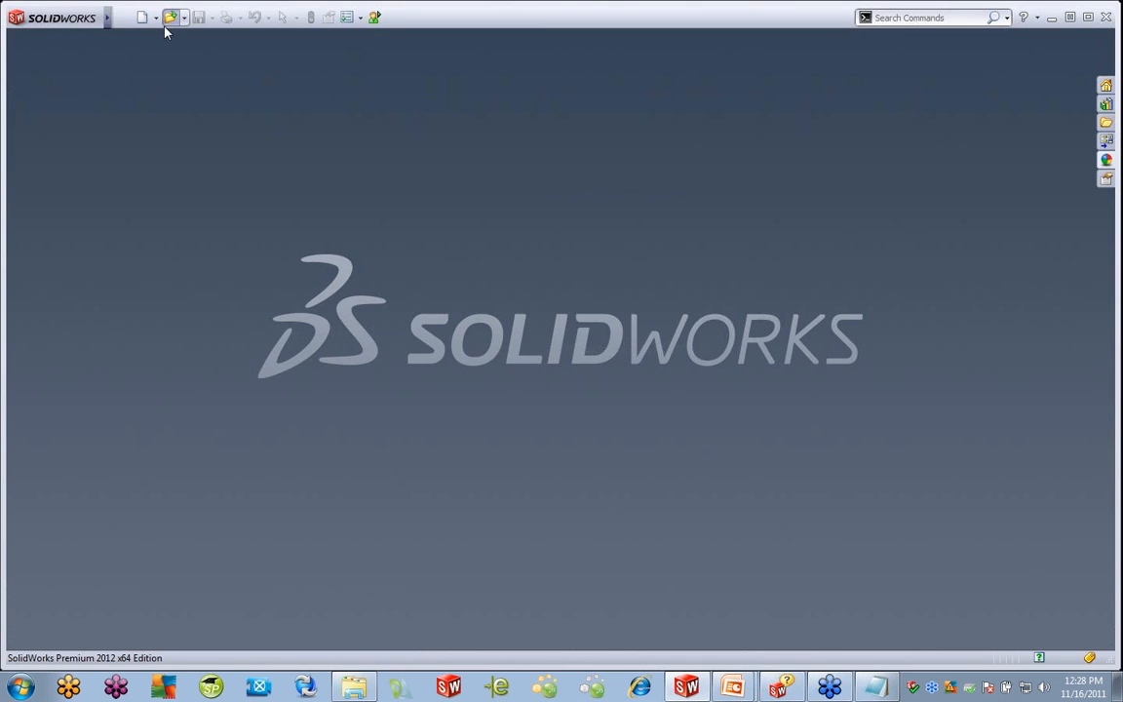
pyautogui.click(437, 147)
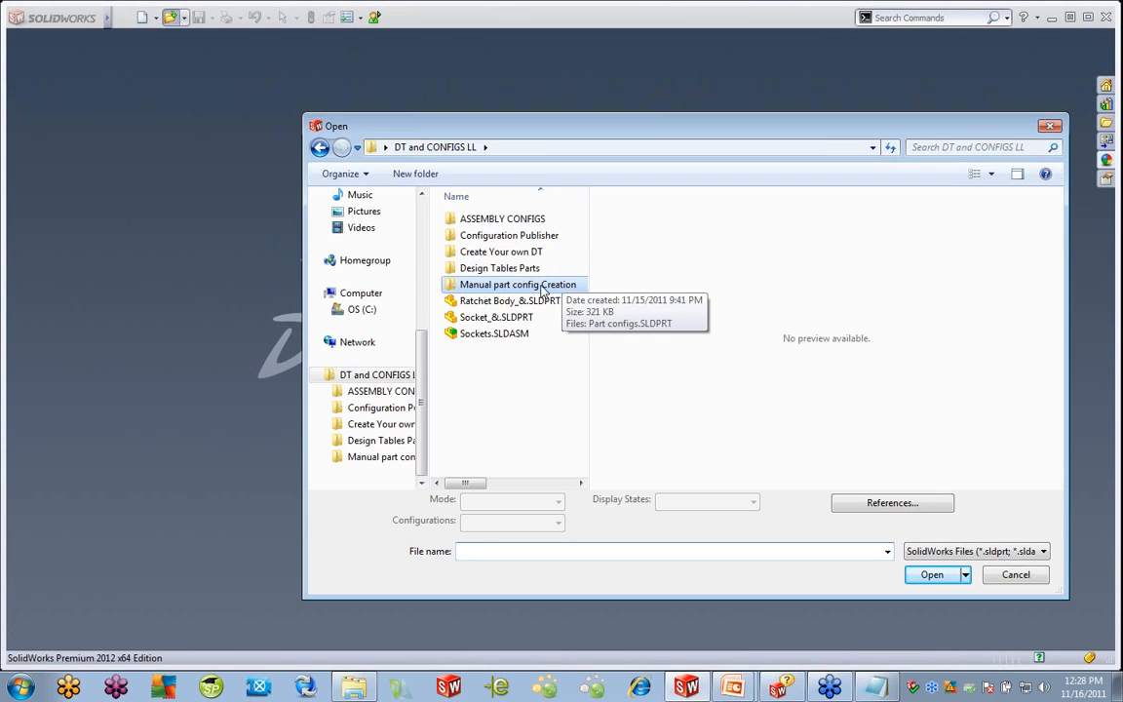
pyautogui.click(507, 272)
pyautogui.doubleClick(507, 270)
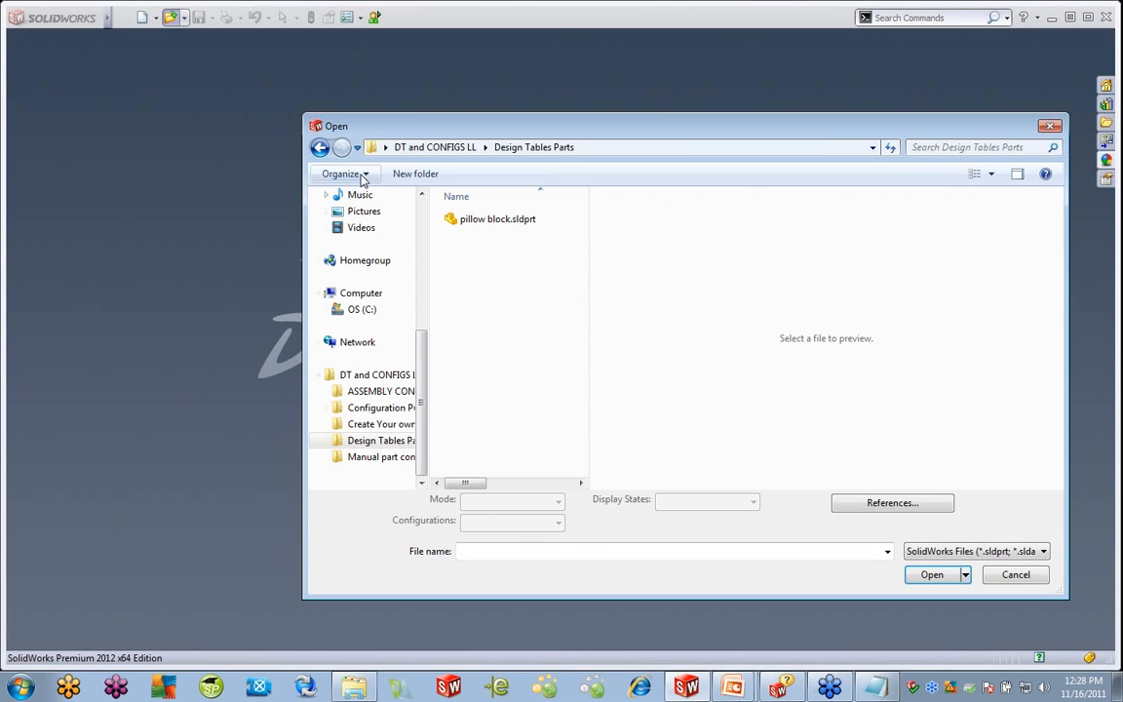
pyautogui.click(320, 147)
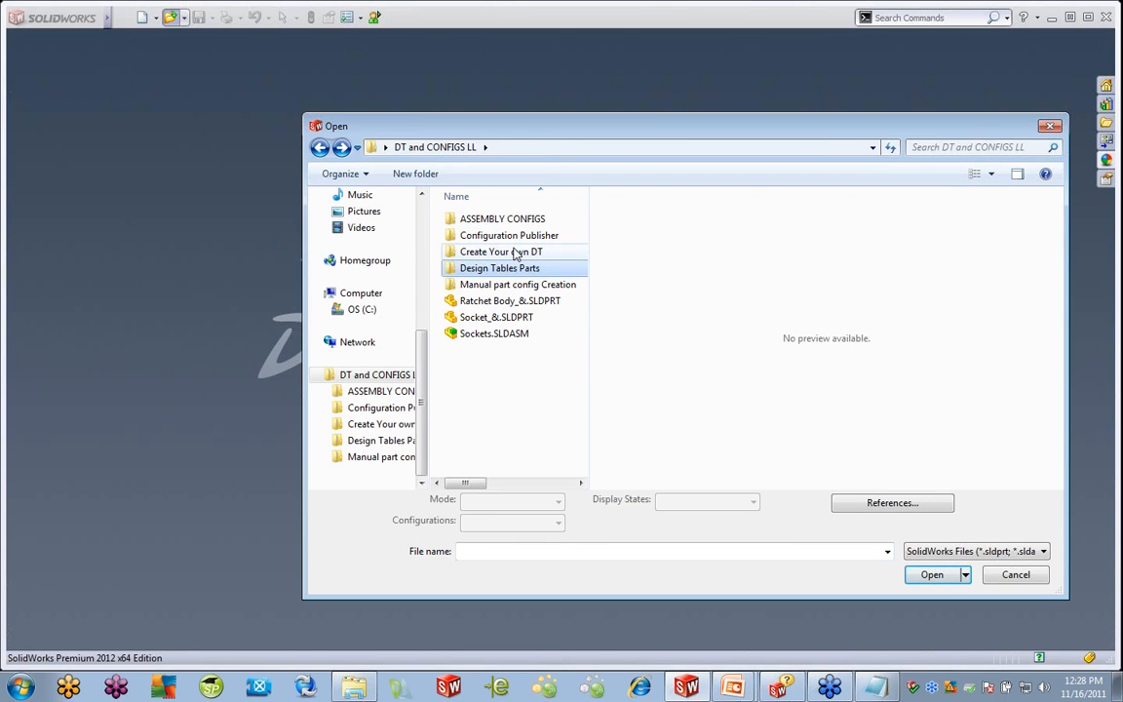
pyautogui.click(529, 288)
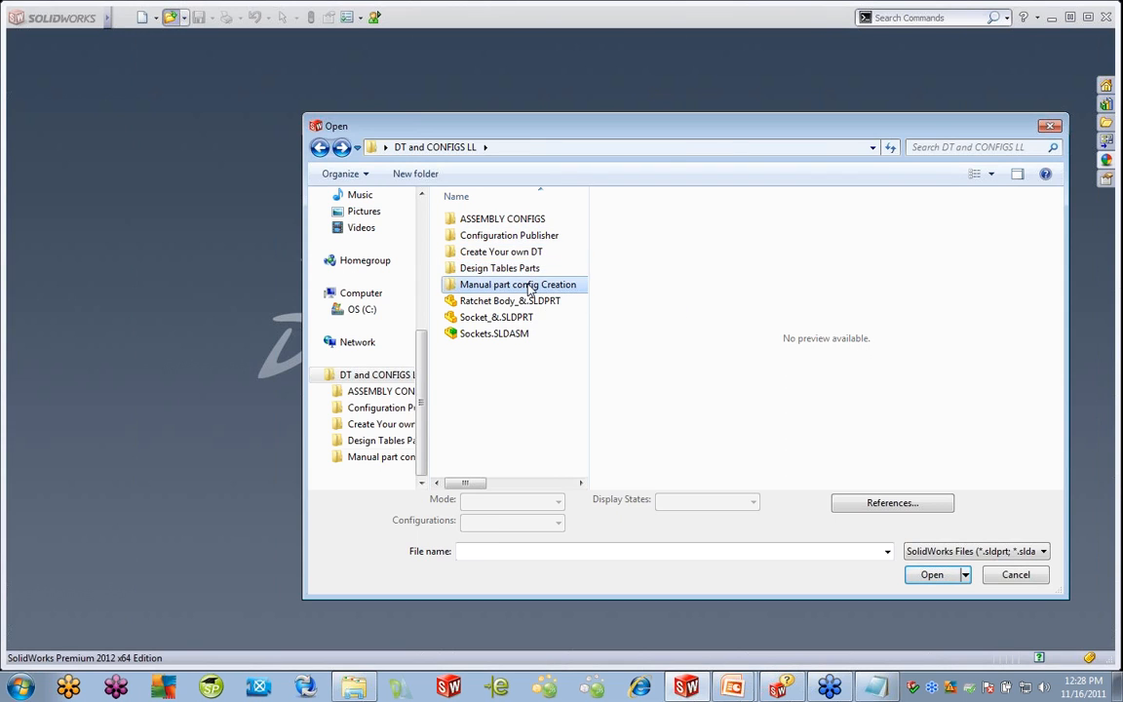
pyautogui.doubleClick(529, 285)
pyautogui.click(506, 218)
pyautogui.click(932, 574)
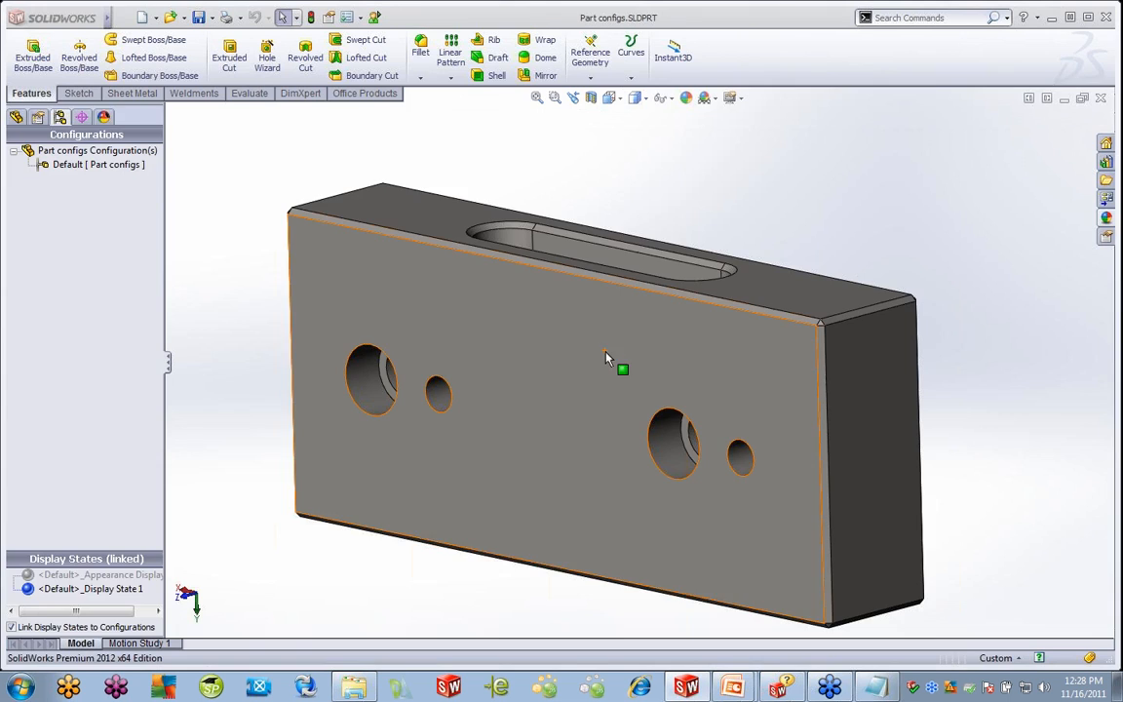
# Switch to PowerPoint, review the "Modify Configurations Tables" slide, and return to SolidWorks
pyautogui.moveTo(558, 140); pyautogui.dragTo(559, 195, button='middle')
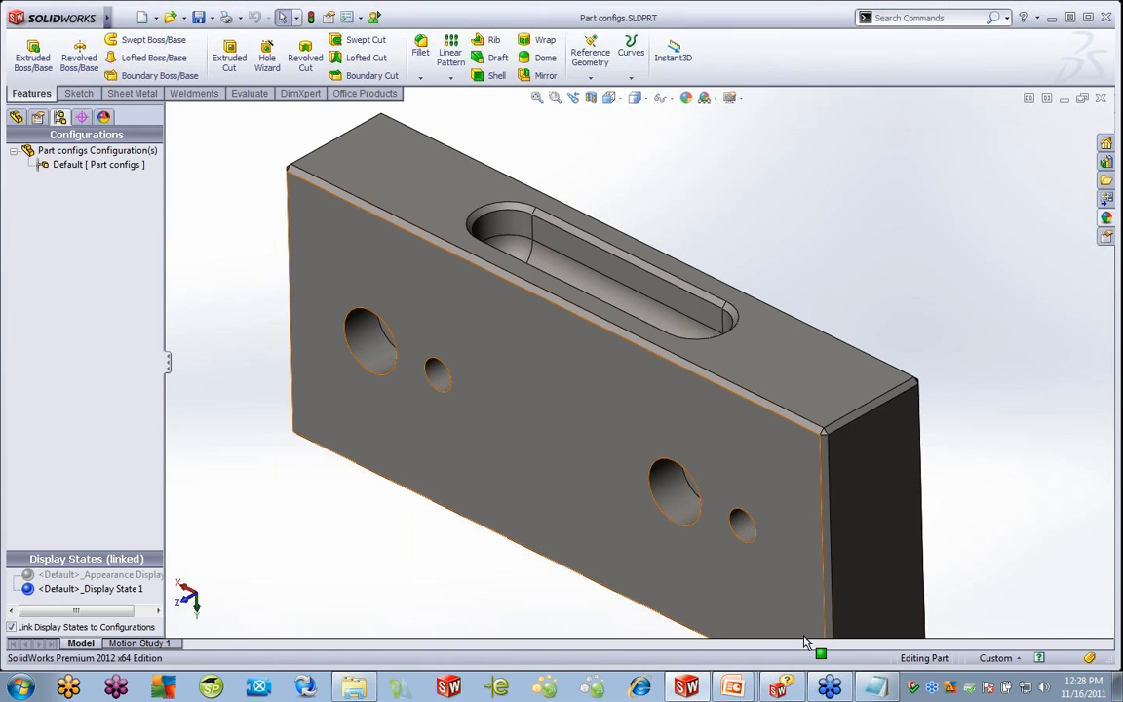
pyautogui.click(732, 687)
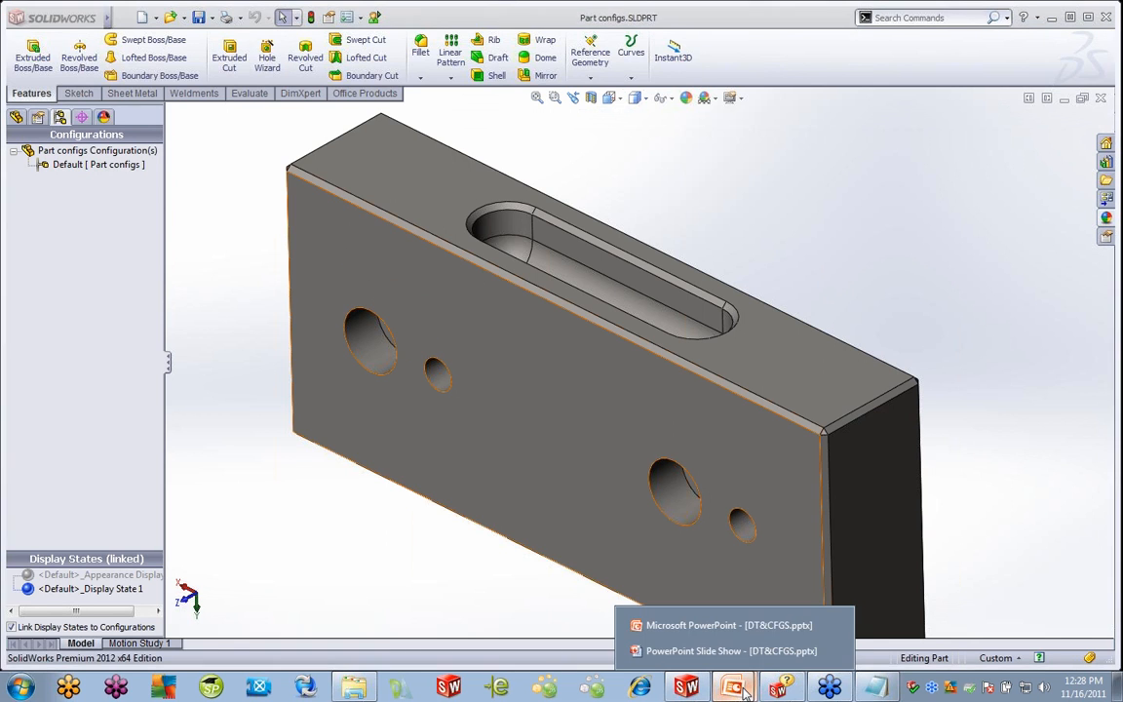
pyautogui.click(721, 622)
pyautogui.scroll(-5, 668, 483)
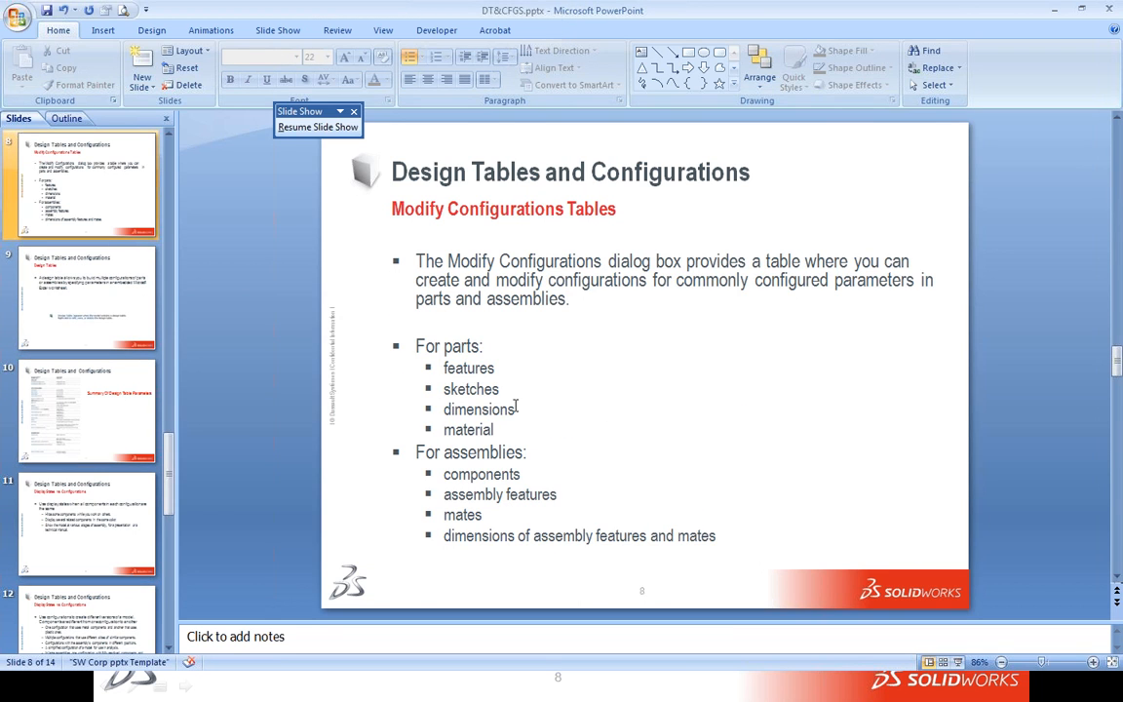
pyautogui.click(1052, 9)
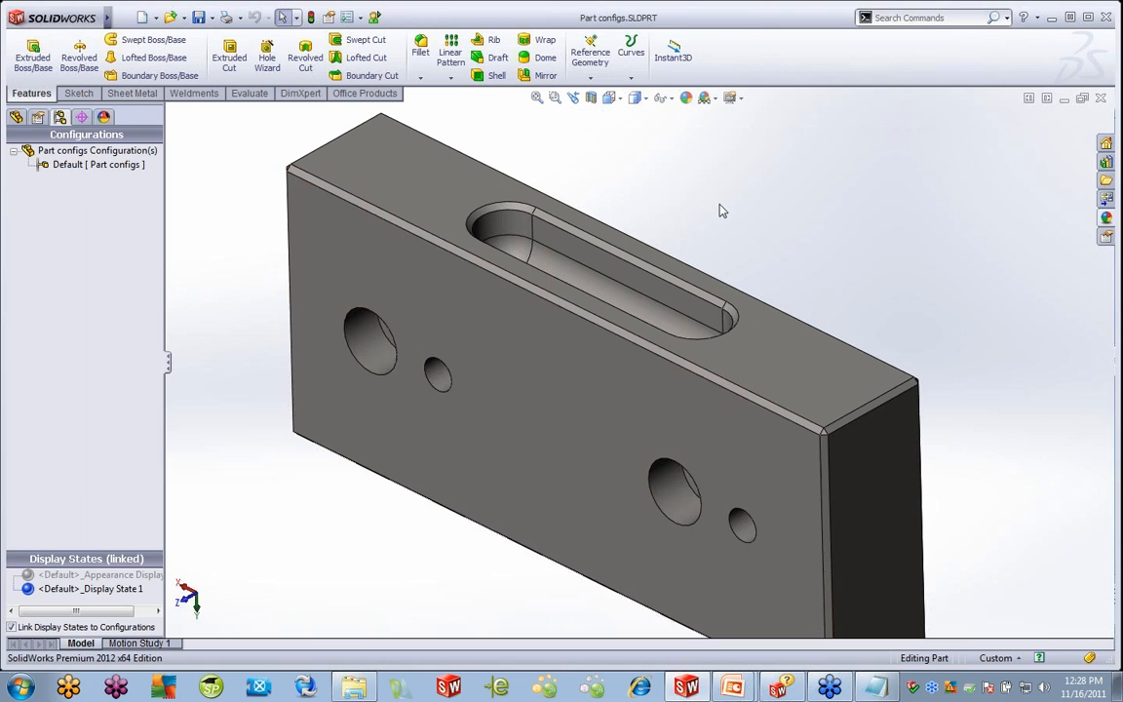
# Open the Modify Configurations table for the CBORE for M12 SHCS1 feature
pyautogui.click(16, 116)
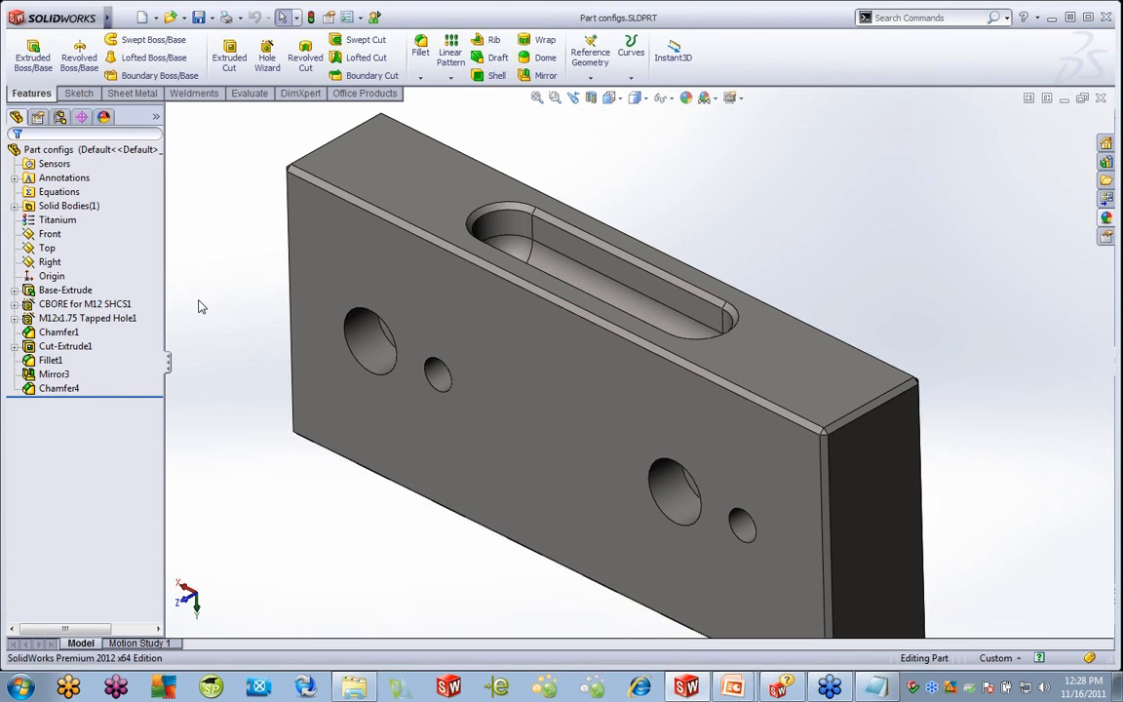
pyautogui.rightClick(87, 304)
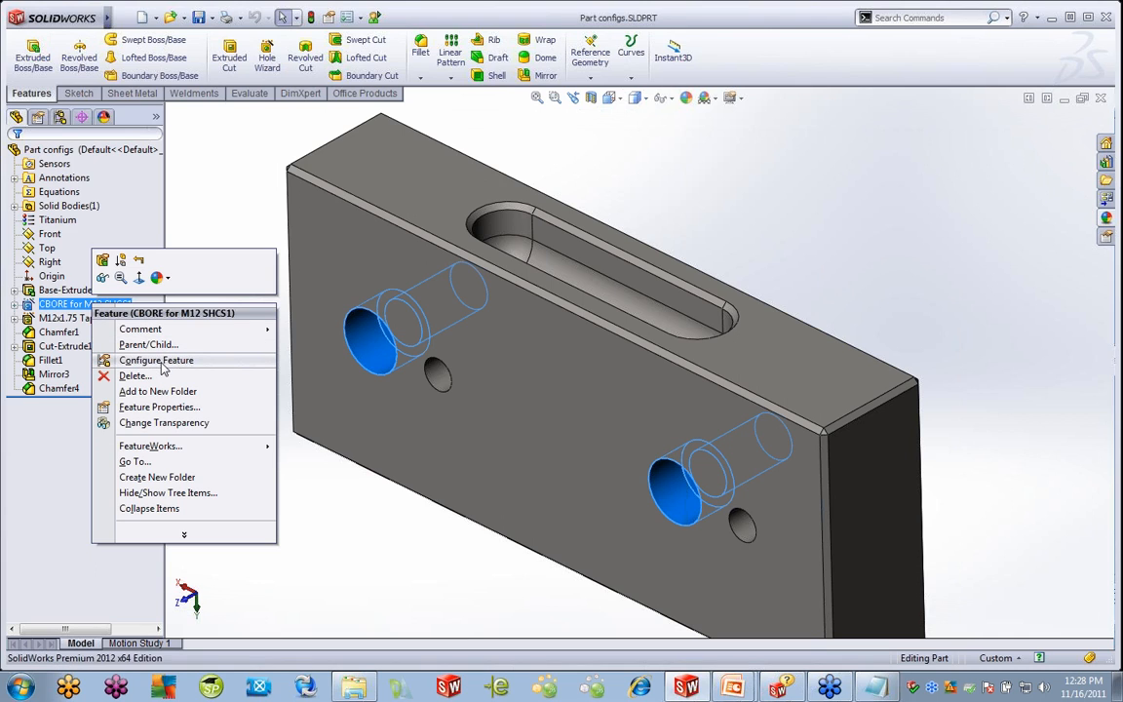
pyautogui.click(162, 366)
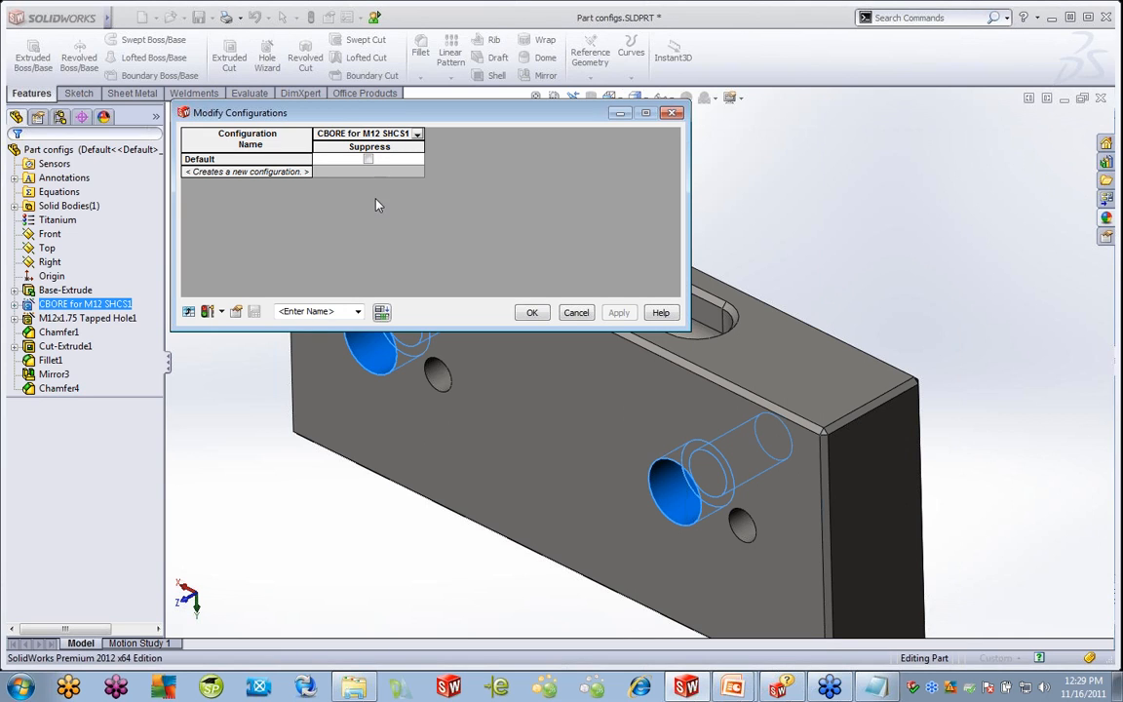
# Add the Chamfer1 and Base-Extrude features to the Modify Configurations table
pyautogui.rightClick(68, 333)
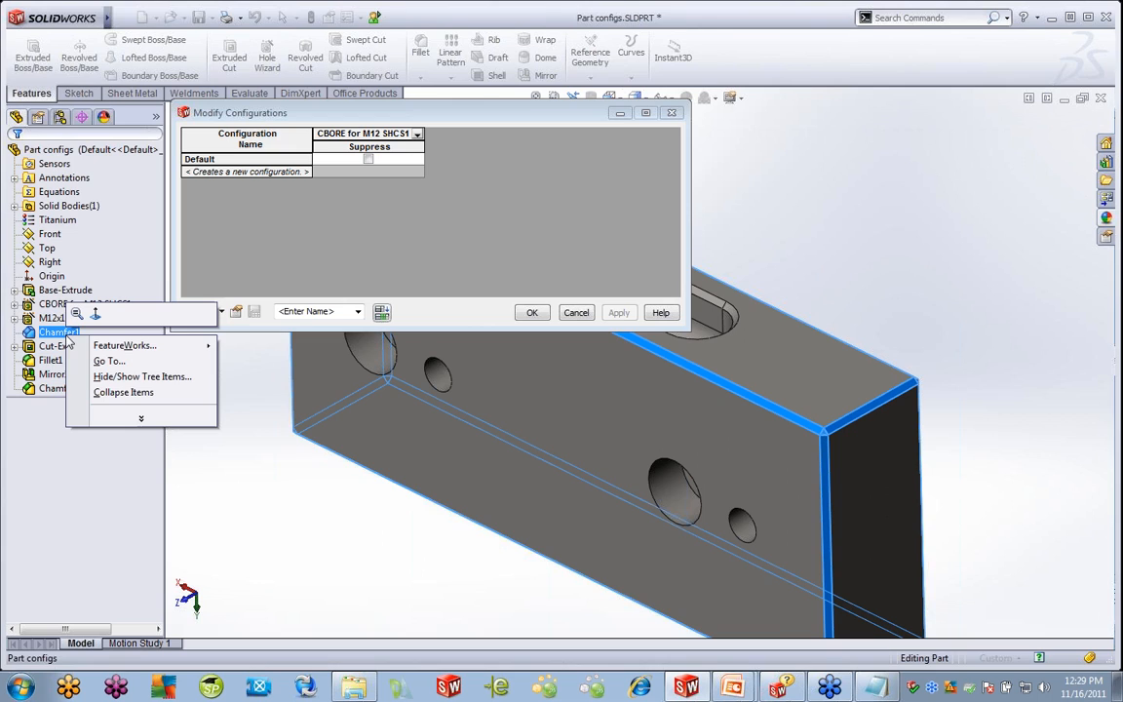
pyautogui.click(57, 333)
pyautogui.click(59, 335)
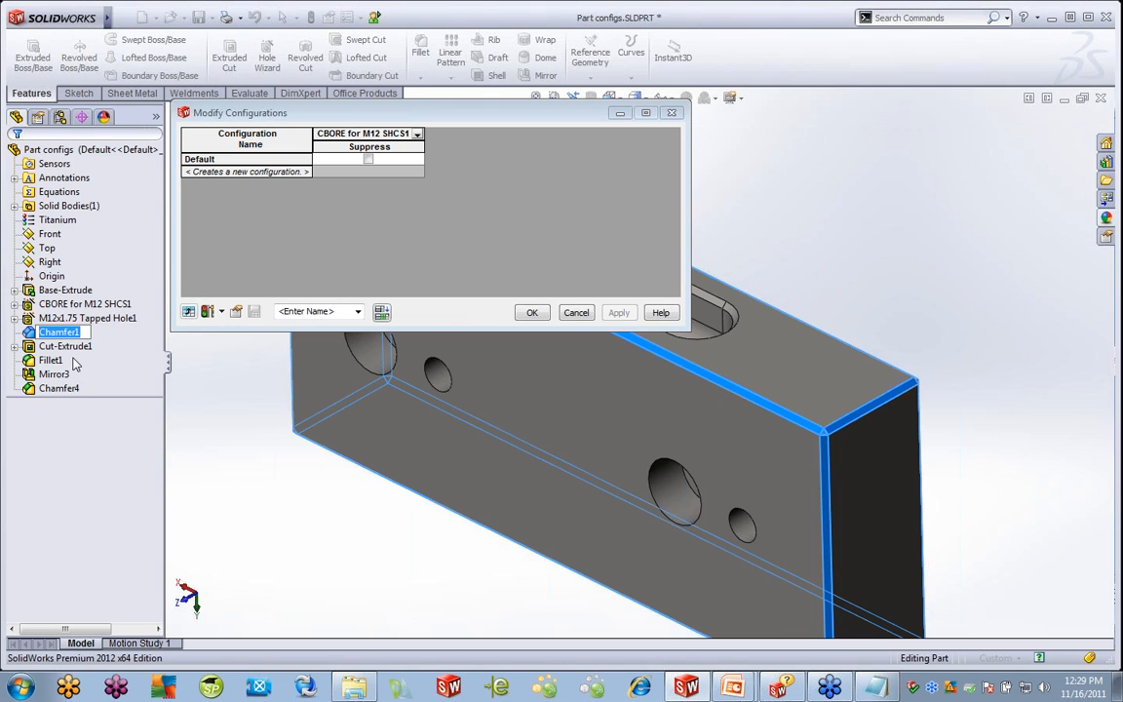
pyautogui.click(120, 358)
pyautogui.doubleClick(65, 331)
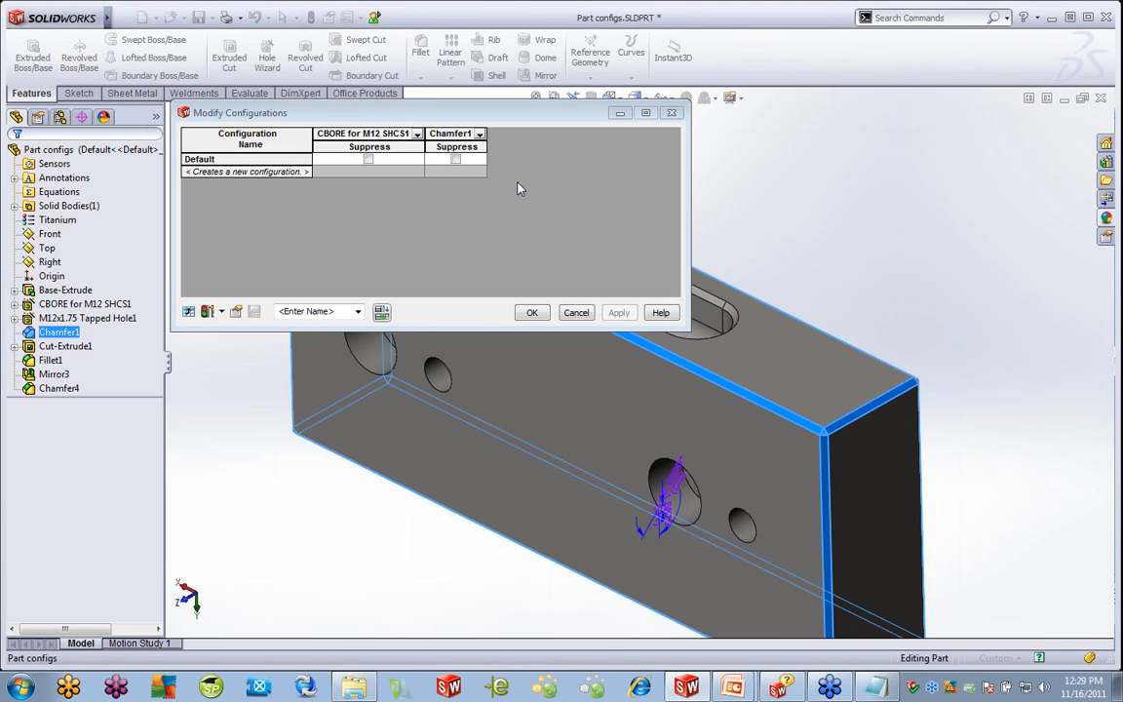
pyautogui.moveTo(811, 239); pyautogui.dragTo(838, 244, button='middle')
pyautogui.scroll(3, 601, 387)
pyautogui.scroll(-3, 600, 395)
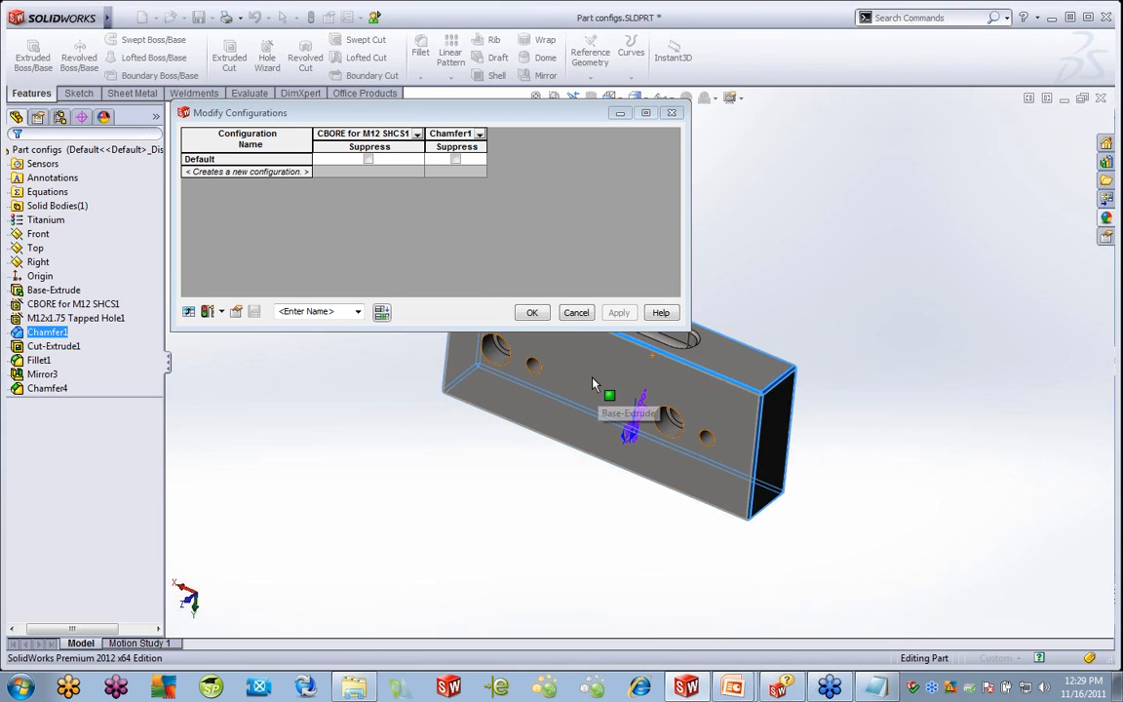
pyautogui.doubleClick(600, 397)
pyautogui.scroll(3, 634, 406)
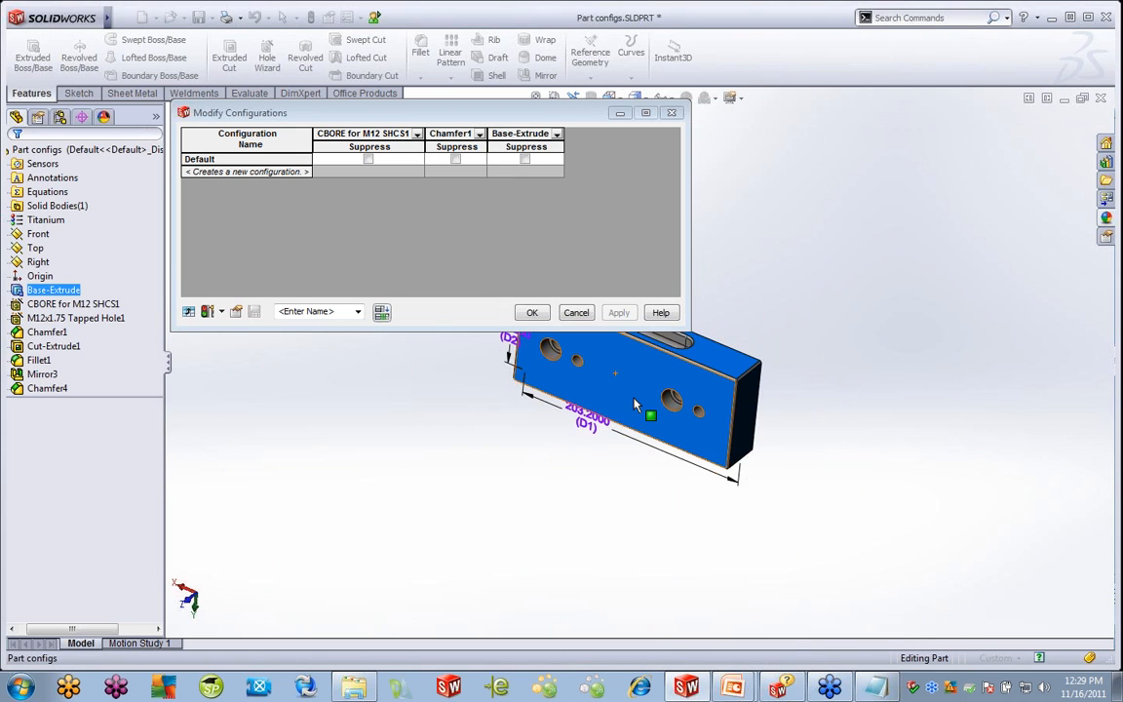
# Add the Base-Extrude depth D1 and the Sketch1 dimensions D2 and D1 to the configurations table, and widen the table window
pyautogui.keyDown('ctrl'); pyautogui.moveTo(621, 393); pyautogui.dragTo(821, 446, button='middle'); pyautogui.keyUp('ctrl')
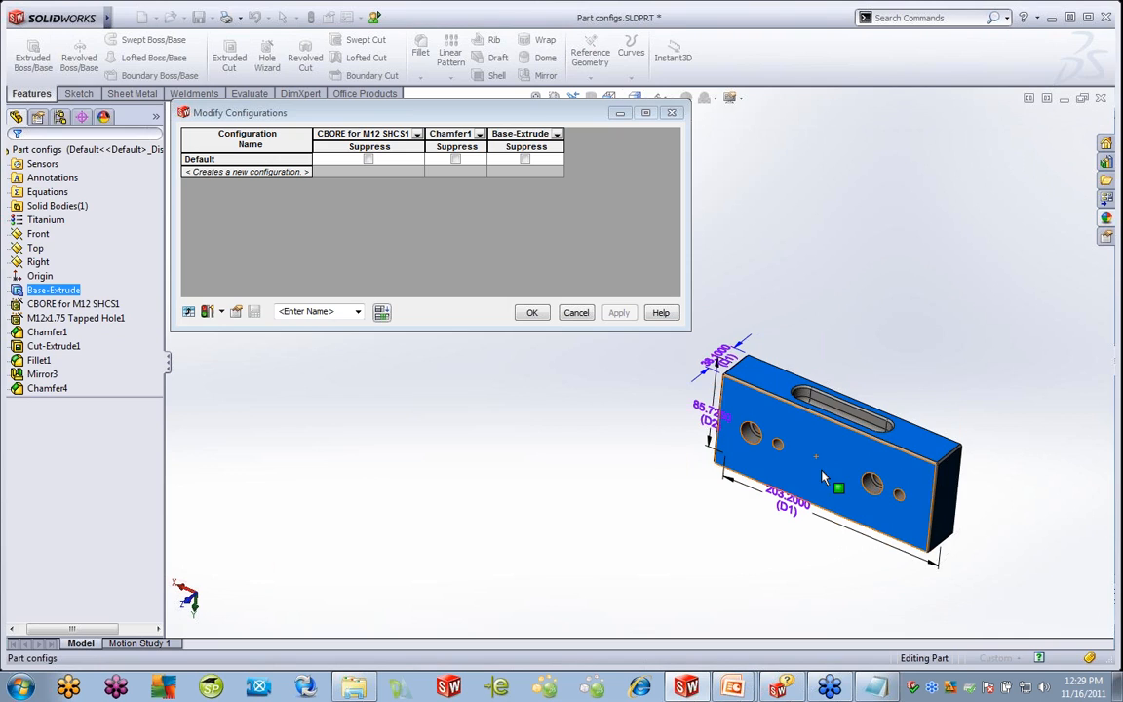
pyautogui.doubleClick(728, 359)
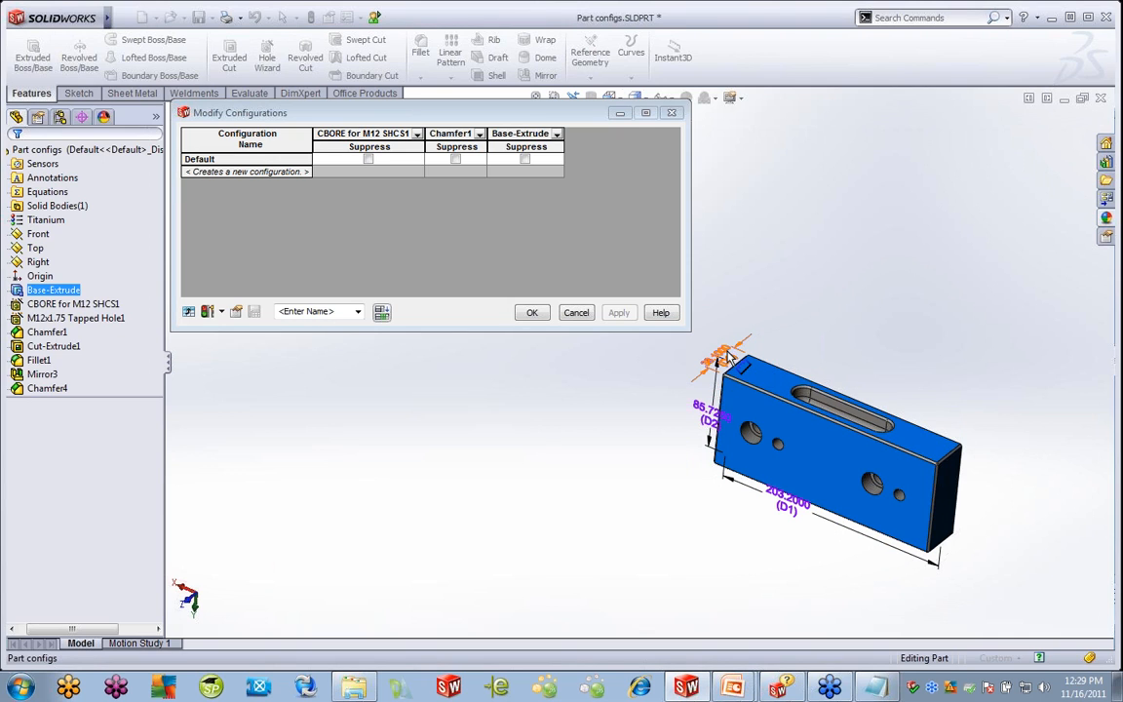
pyautogui.doubleClick(713, 417)
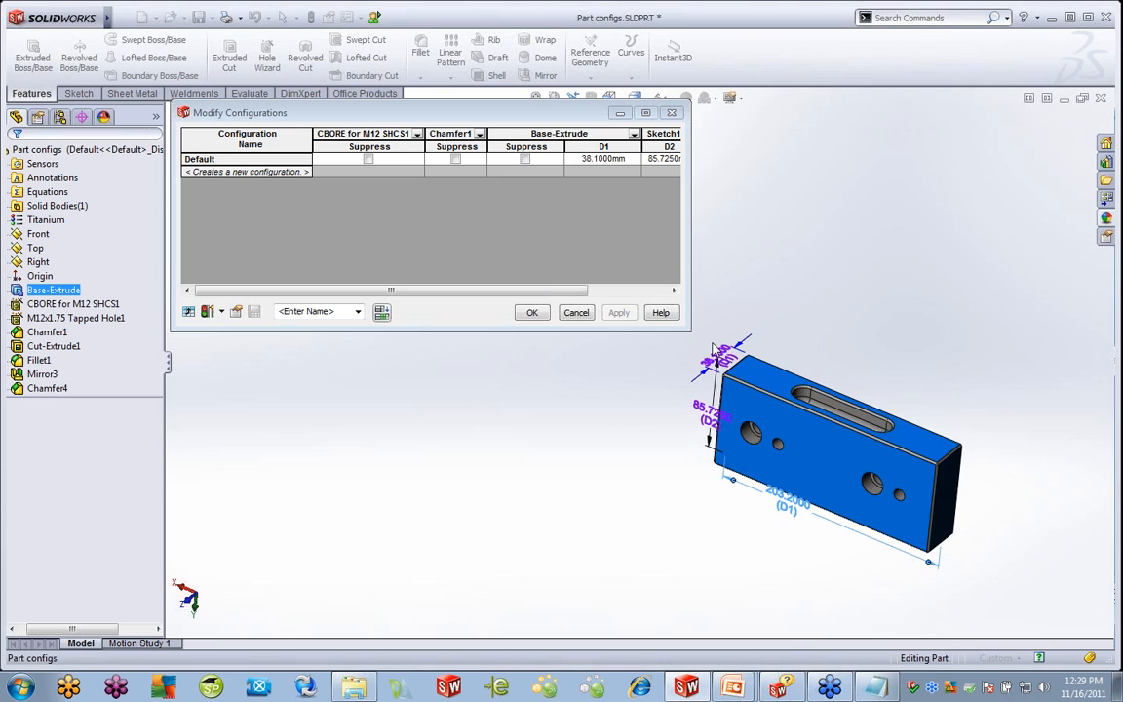
pyautogui.moveTo(690, 330); pyautogui.dragTo(877, 334)
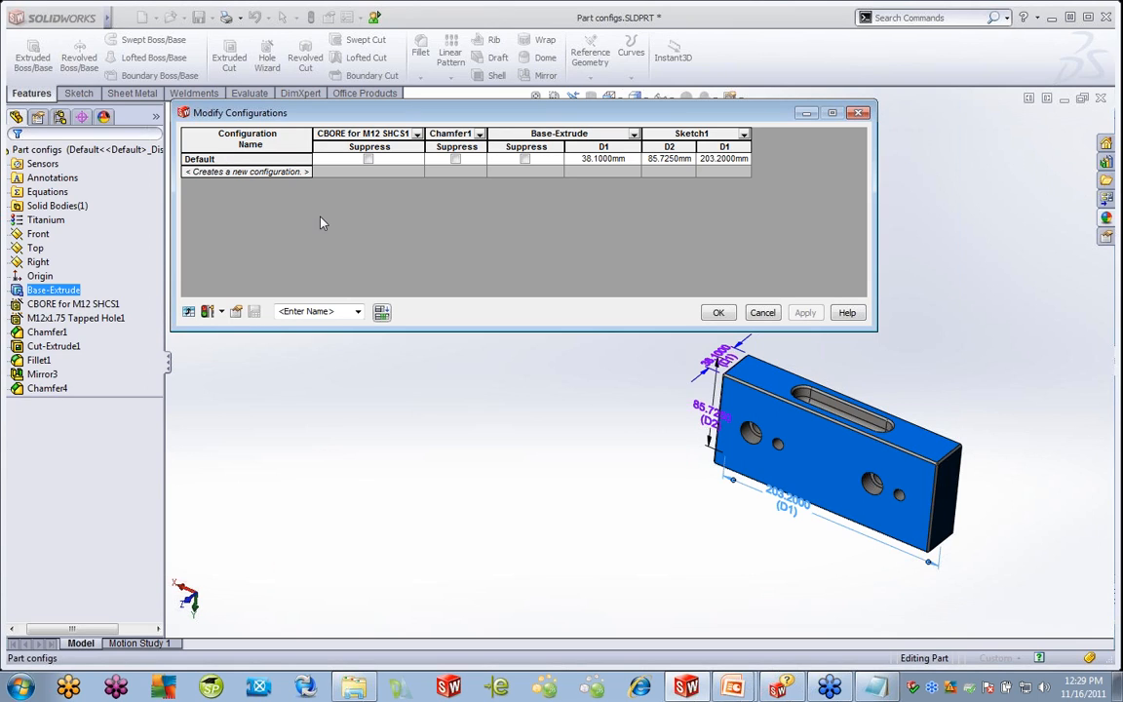
# Rename the CBORE for M12 SHCS1 feature in the configurations table as "Hole Wizard"
pyautogui.rightClick(339, 138)
pyautogui.click(375, 200)
pyautogui.rightClick(380, 136)
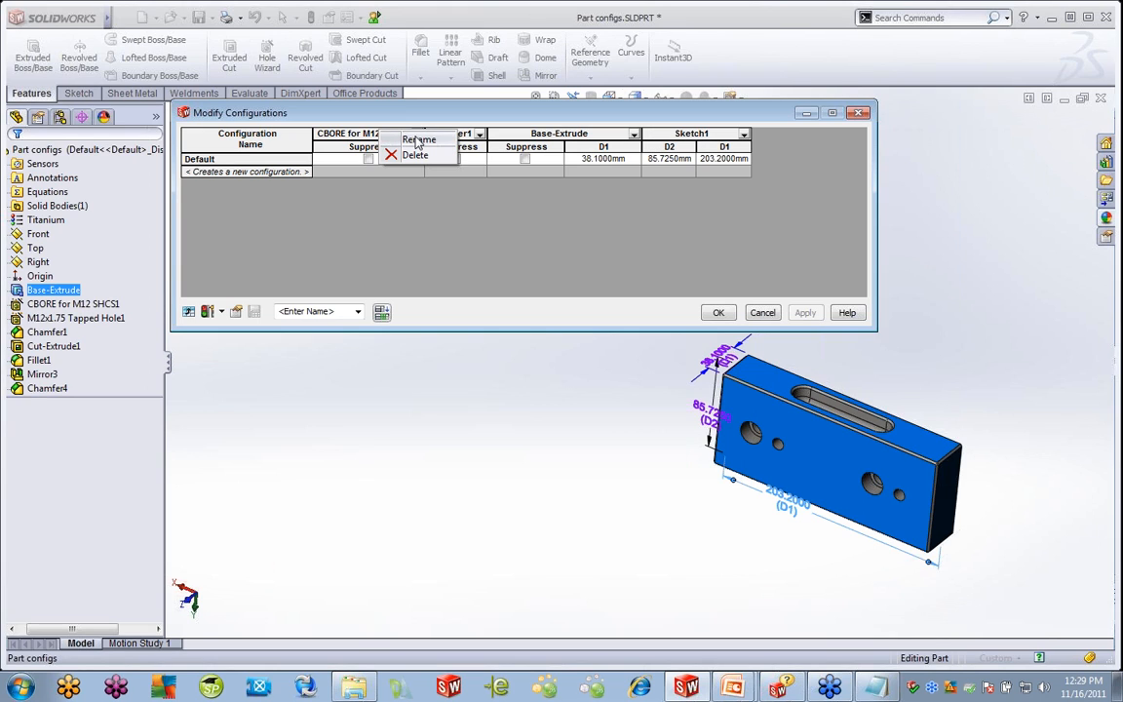
pyautogui.click(418, 141)
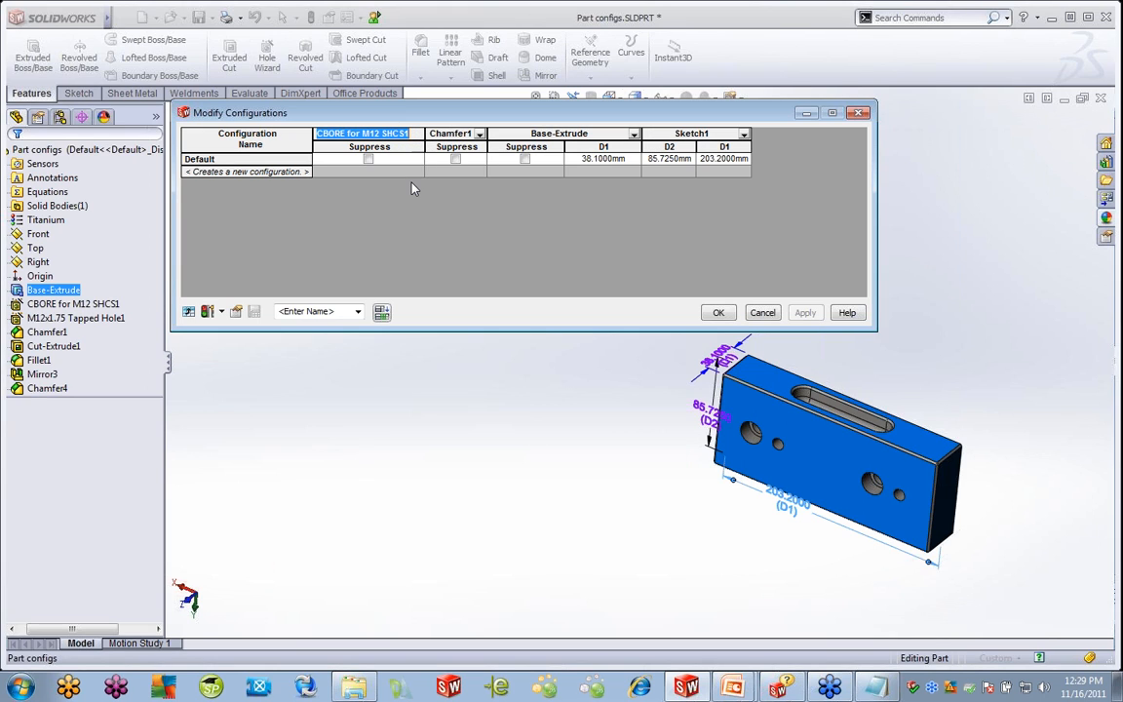
pyautogui.write('Hole')
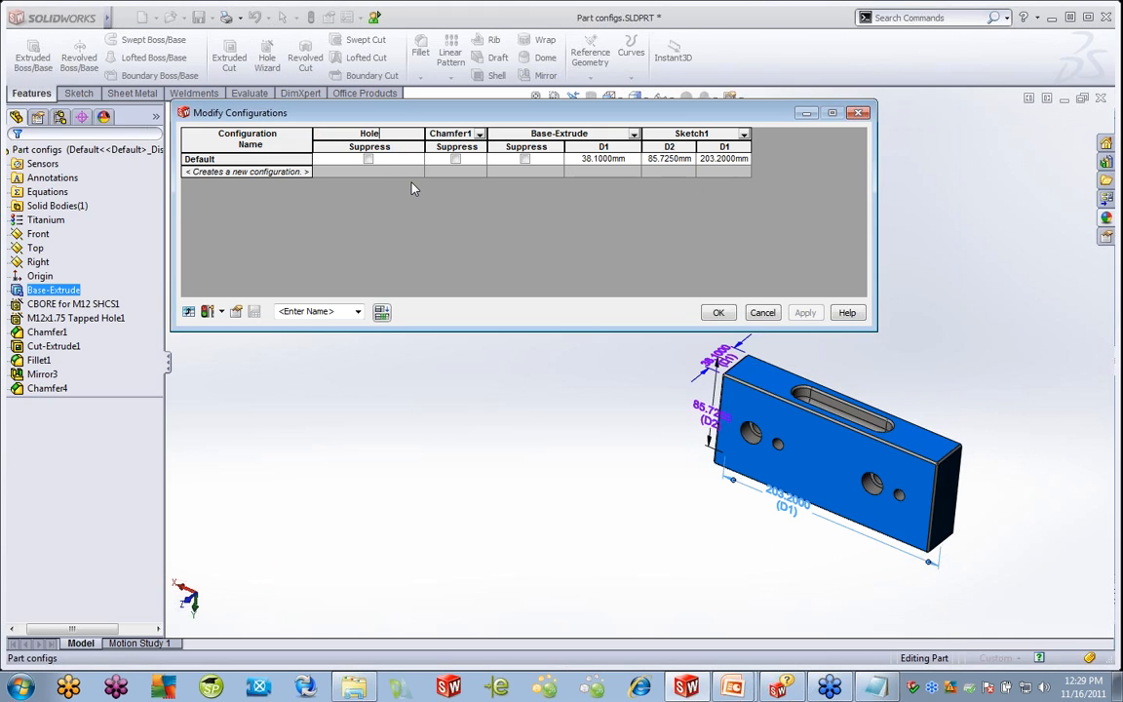
pyautogui.write(' Wizard')
# Rename the Chamfer1 feature in the configurations table as "Machined"
pyautogui.click(452, 135)
pyautogui.rightClick(452, 142)
pyautogui.click(487, 141)
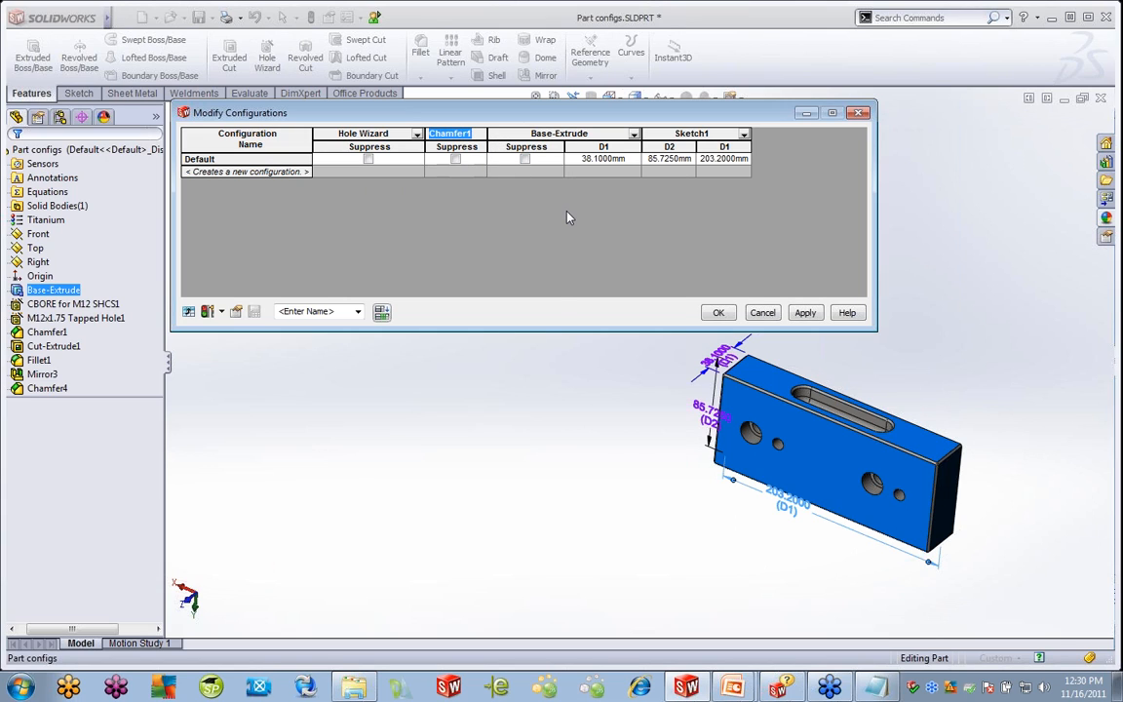
pyautogui.write('Machined')
pyautogui.press('Return')
pyautogui.doubleClick(258, 171)
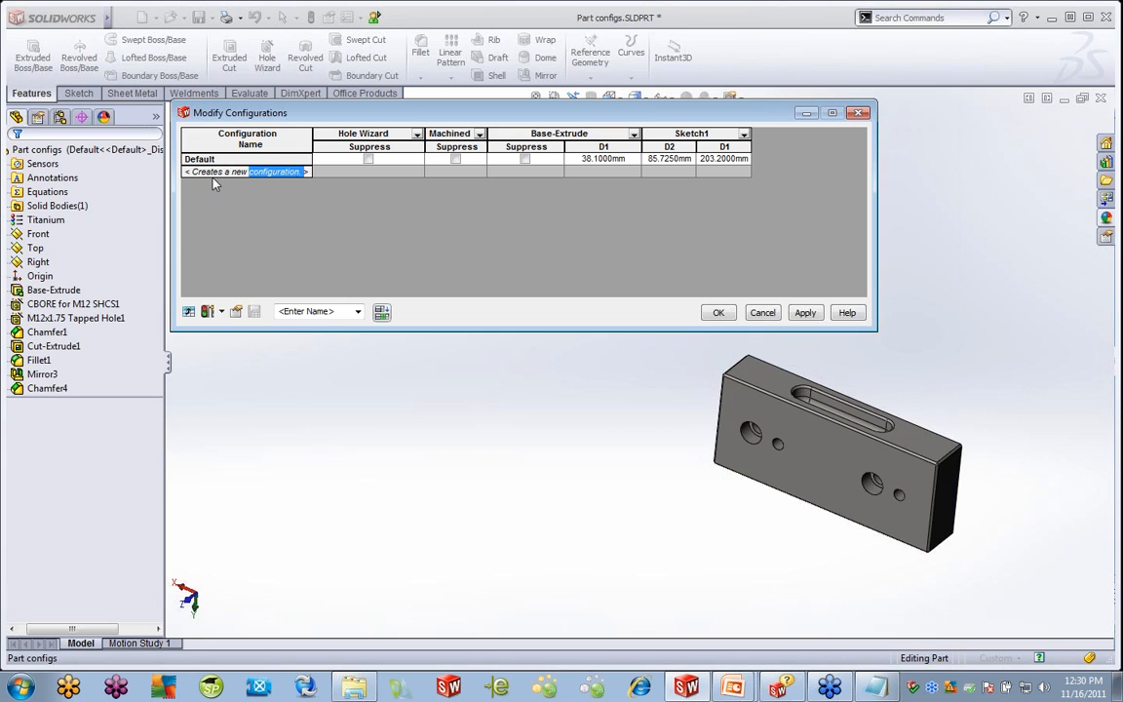
pyautogui.click(337, 173)
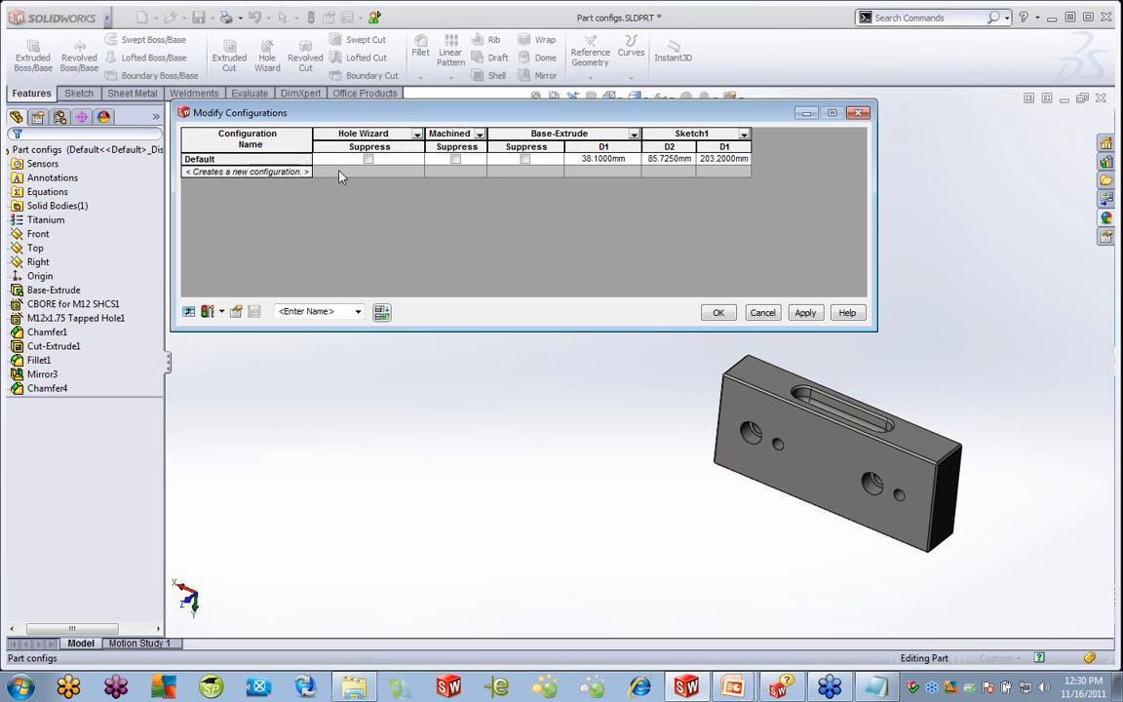
pyautogui.click(186, 171)
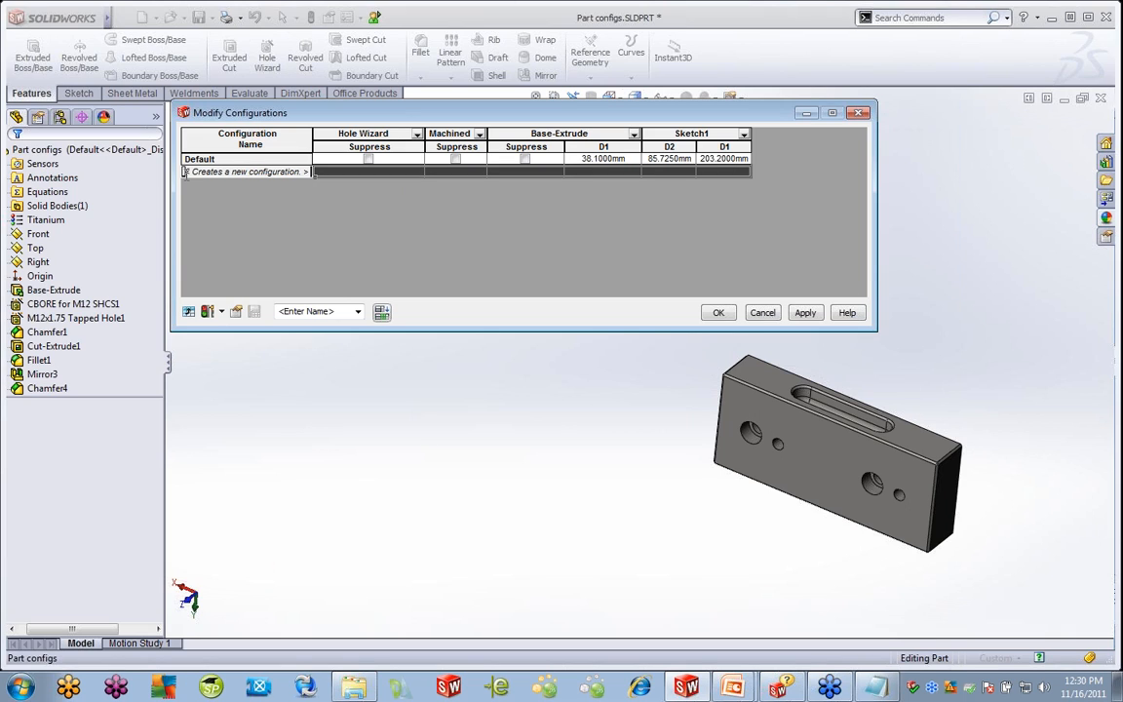
pyautogui.click(311, 167)
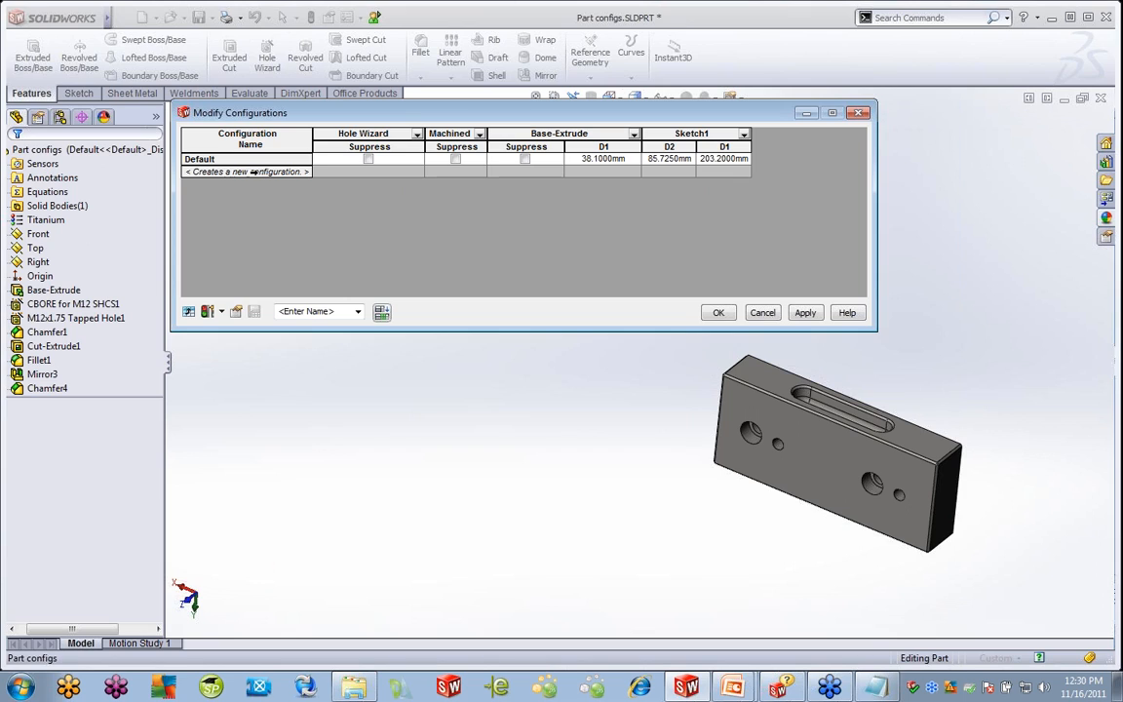
pyautogui.click(216, 160)
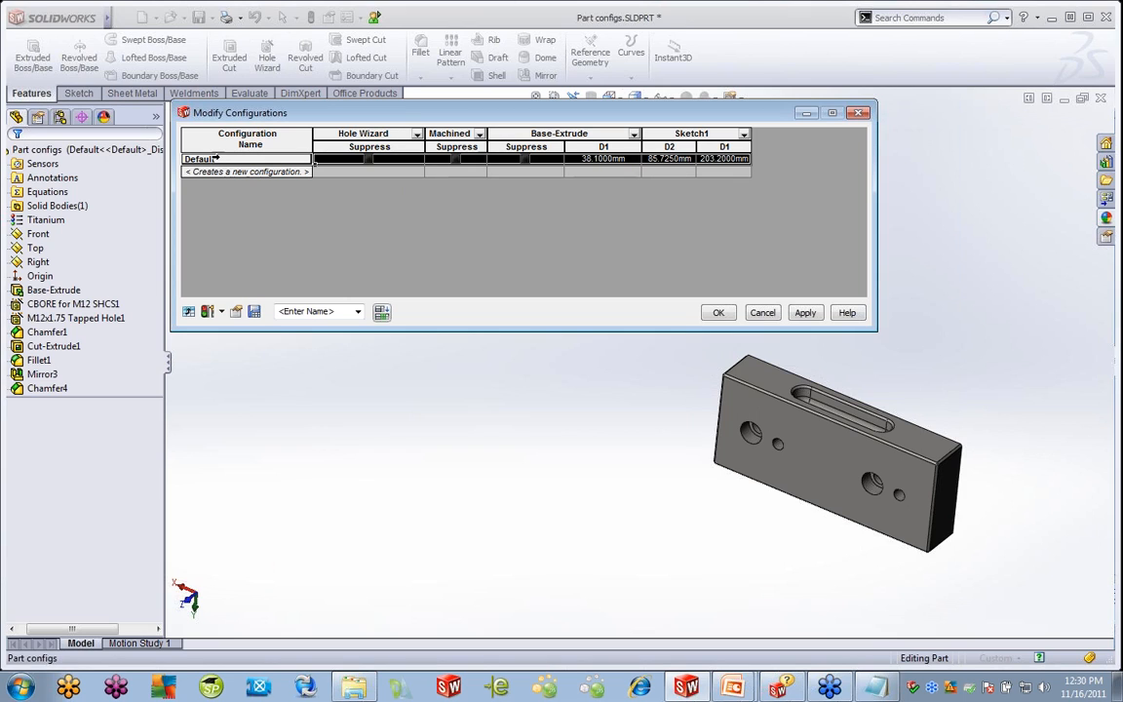
pyautogui.click(217, 172)
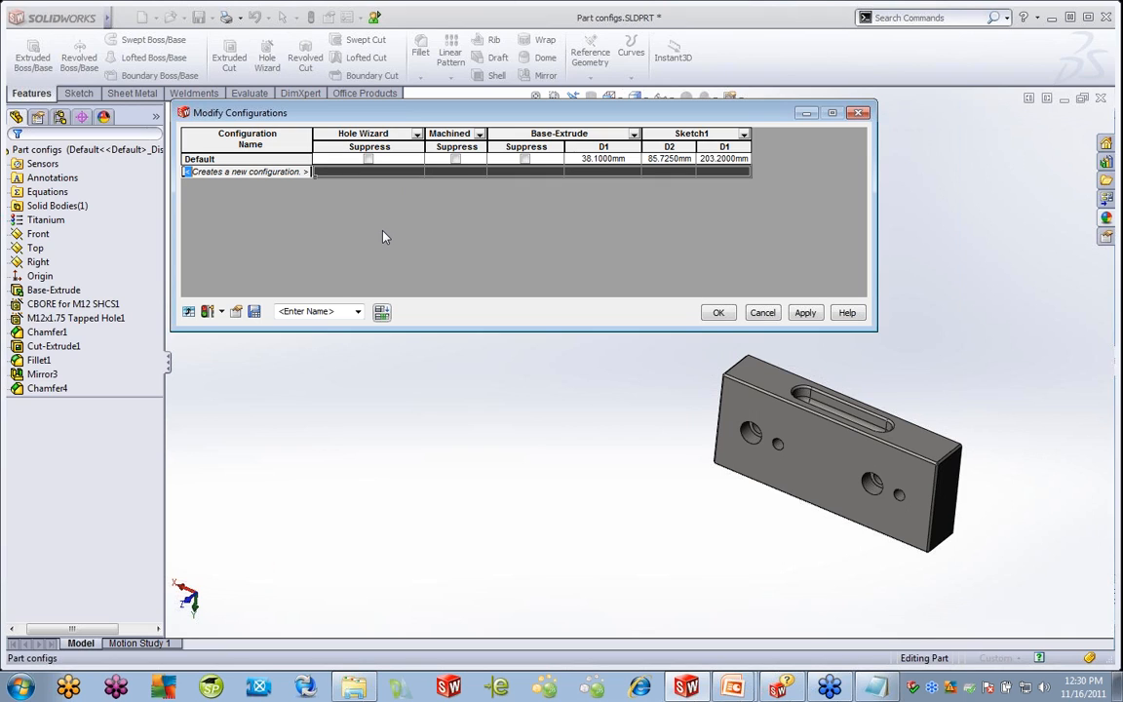
# Apply the Hole Wizard and Machined feature renames from the configurations table to the part
pyautogui.click(315, 311)
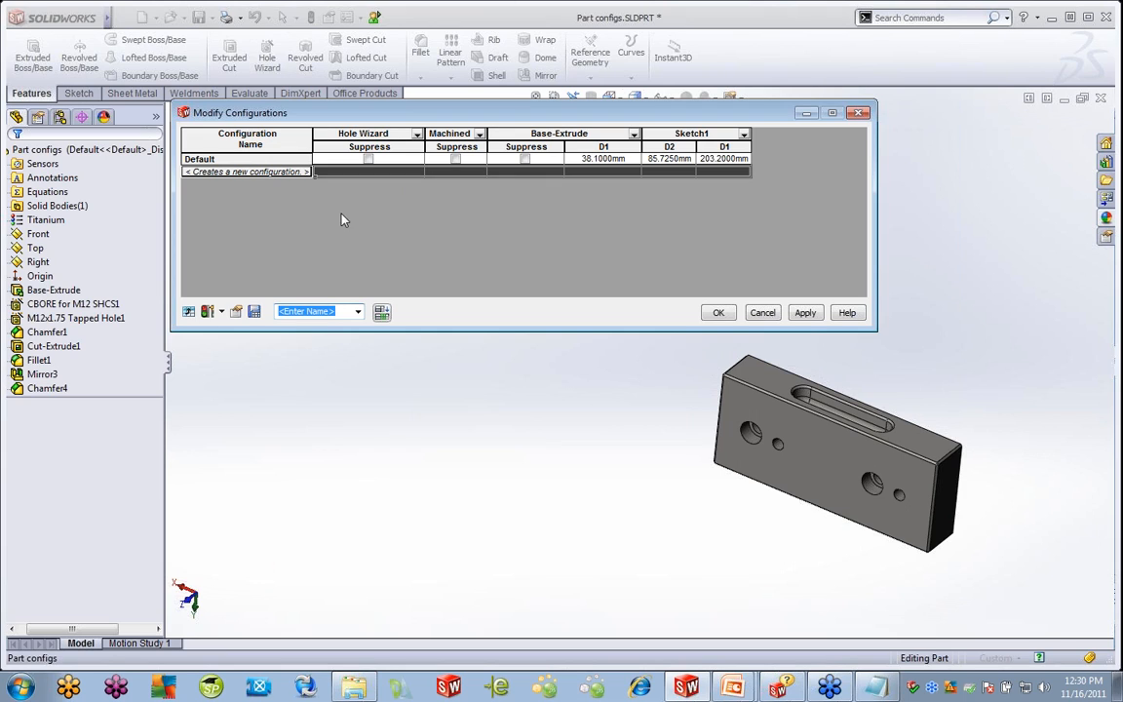
pyautogui.click(805, 312)
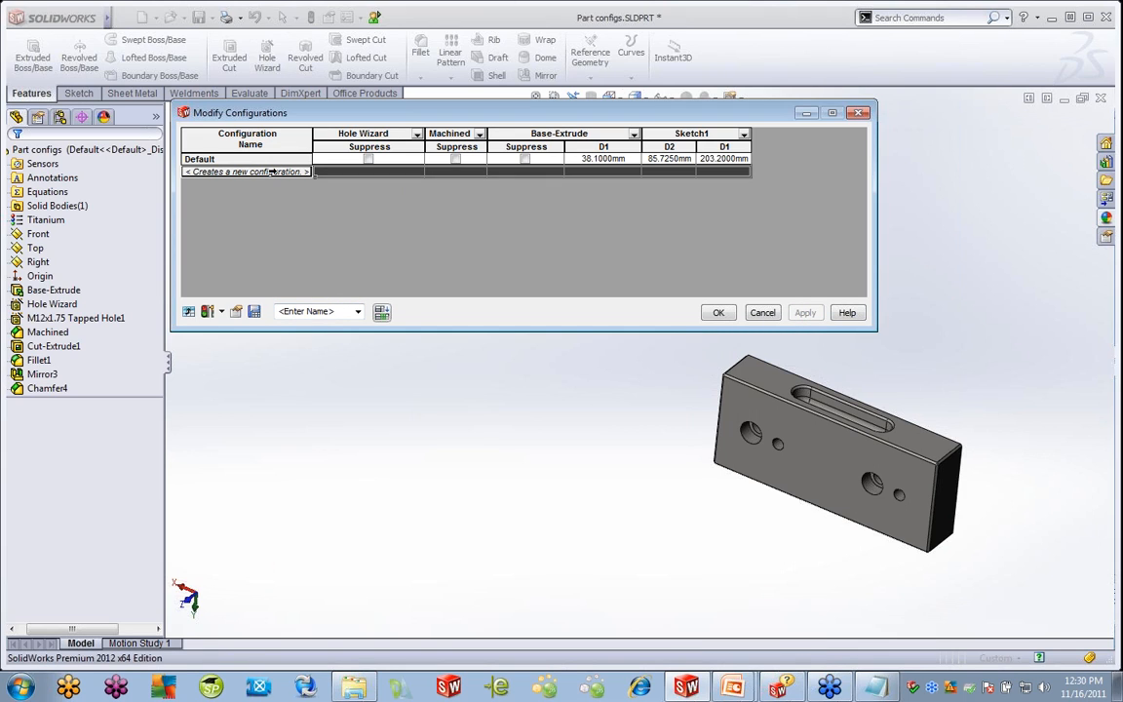
pyautogui.click(363, 168)
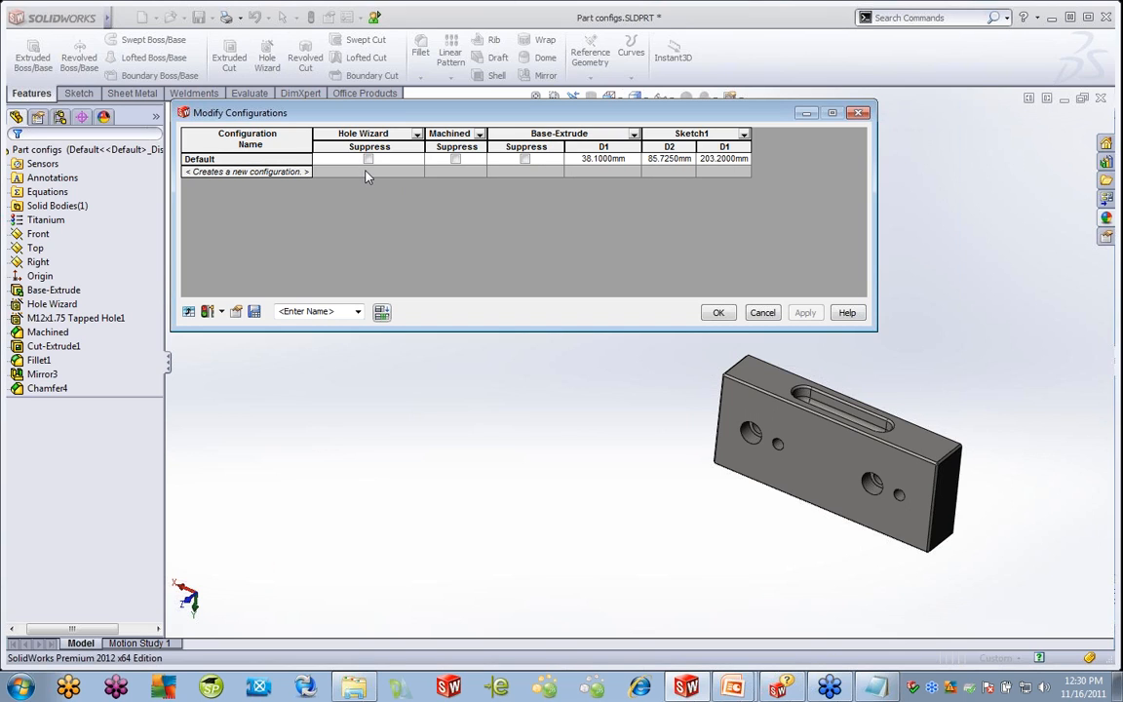
# Save the configurations table view under the name "Config" and accept the table
pyautogui.click(239, 158)
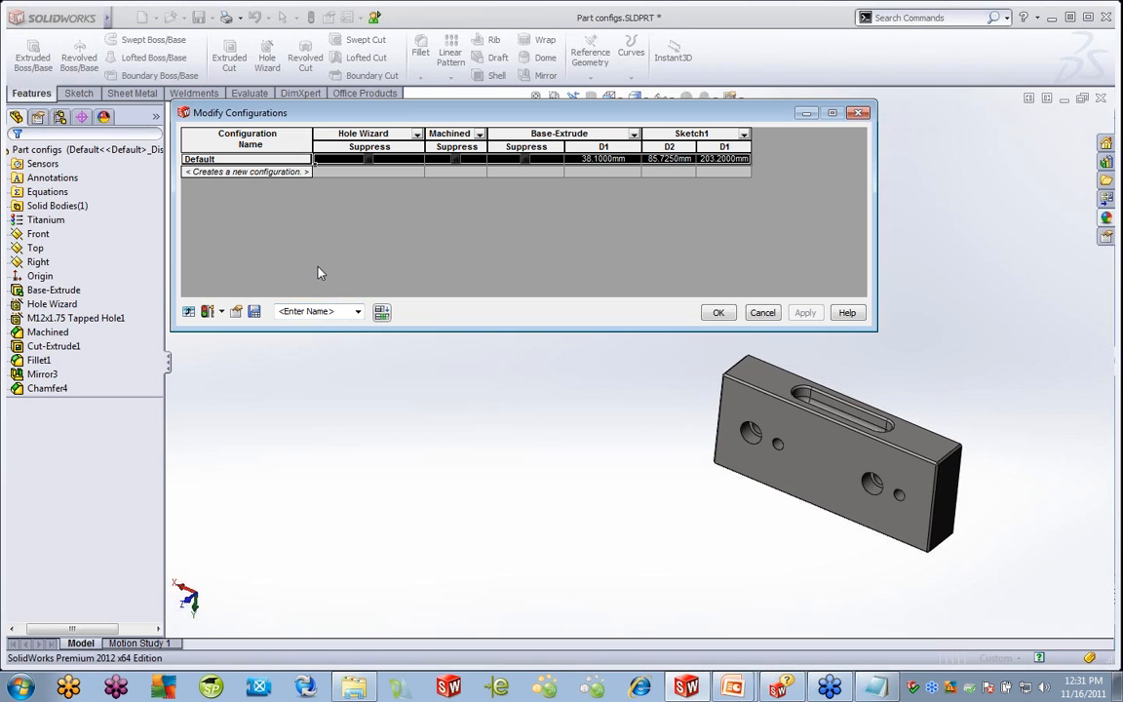
pyautogui.click(345, 311)
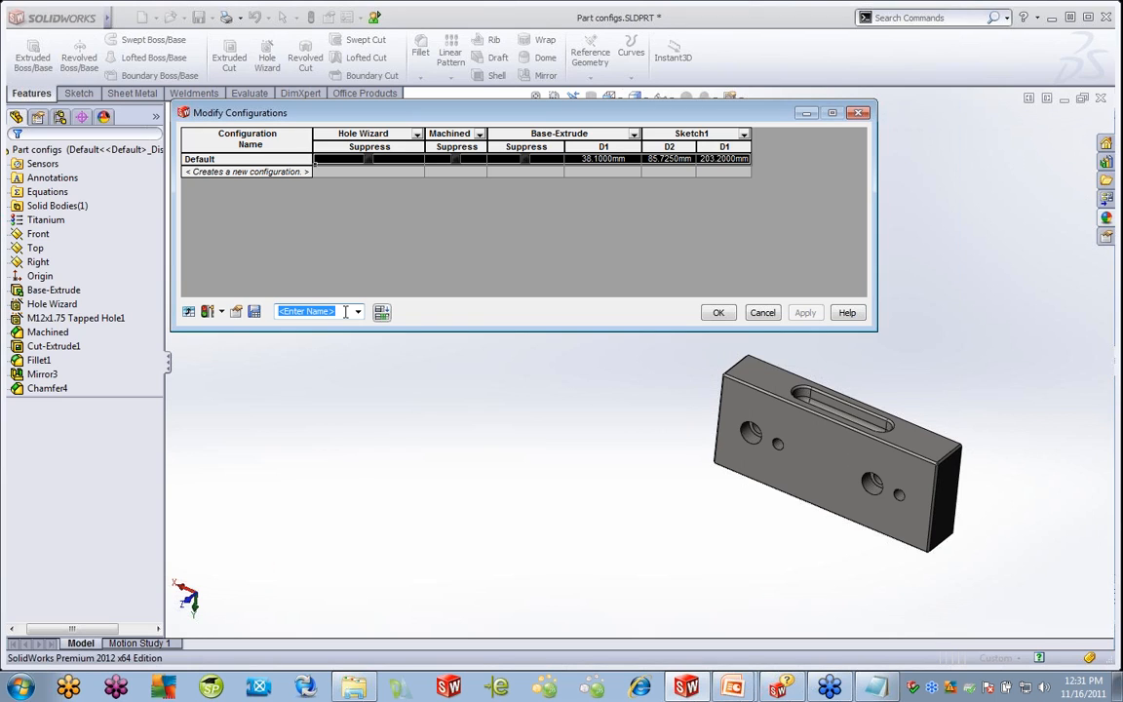
pyautogui.write('Config')
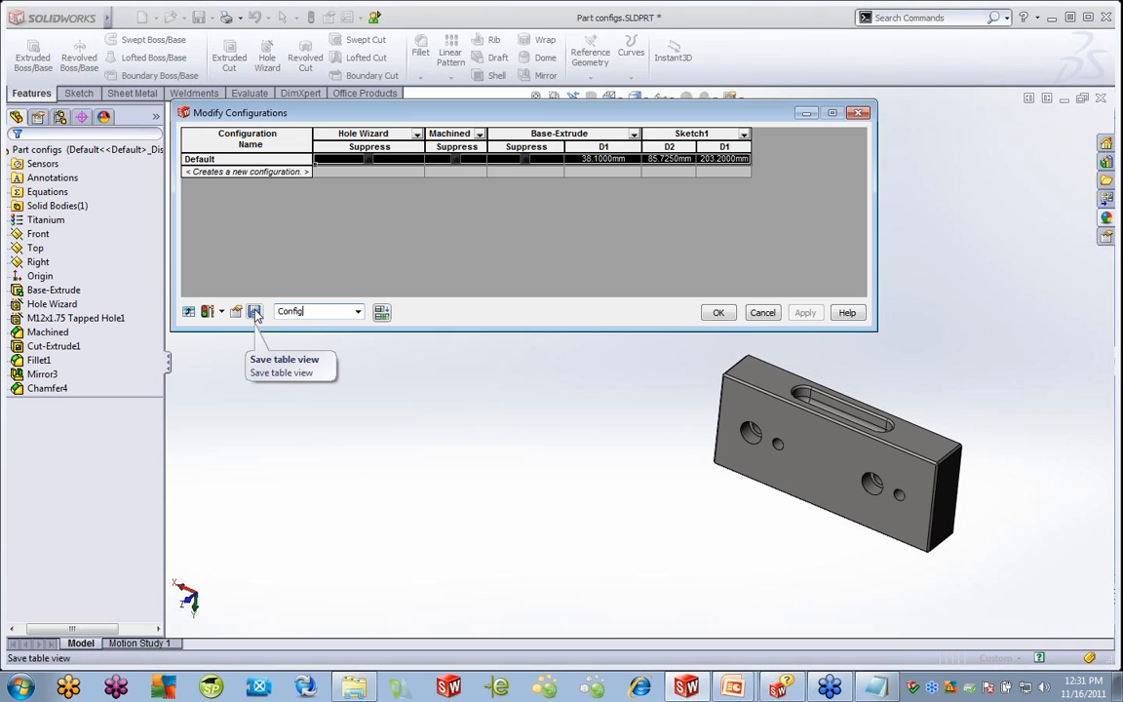
pyautogui.click(254, 312)
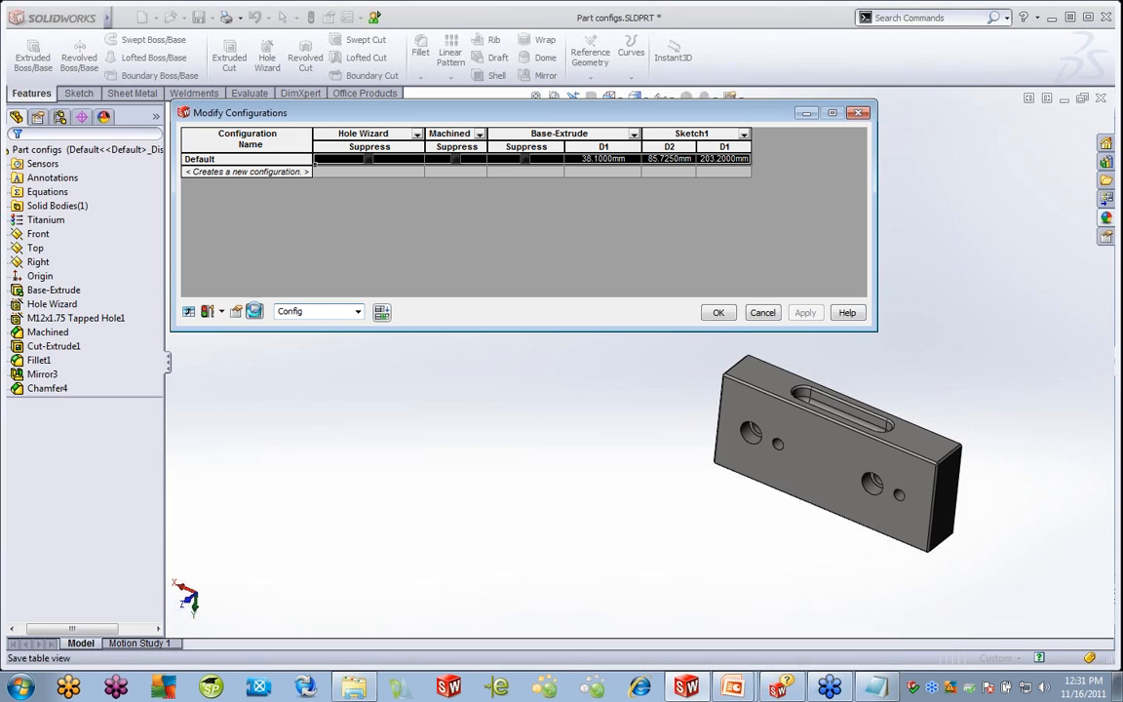
pyautogui.click(717, 312)
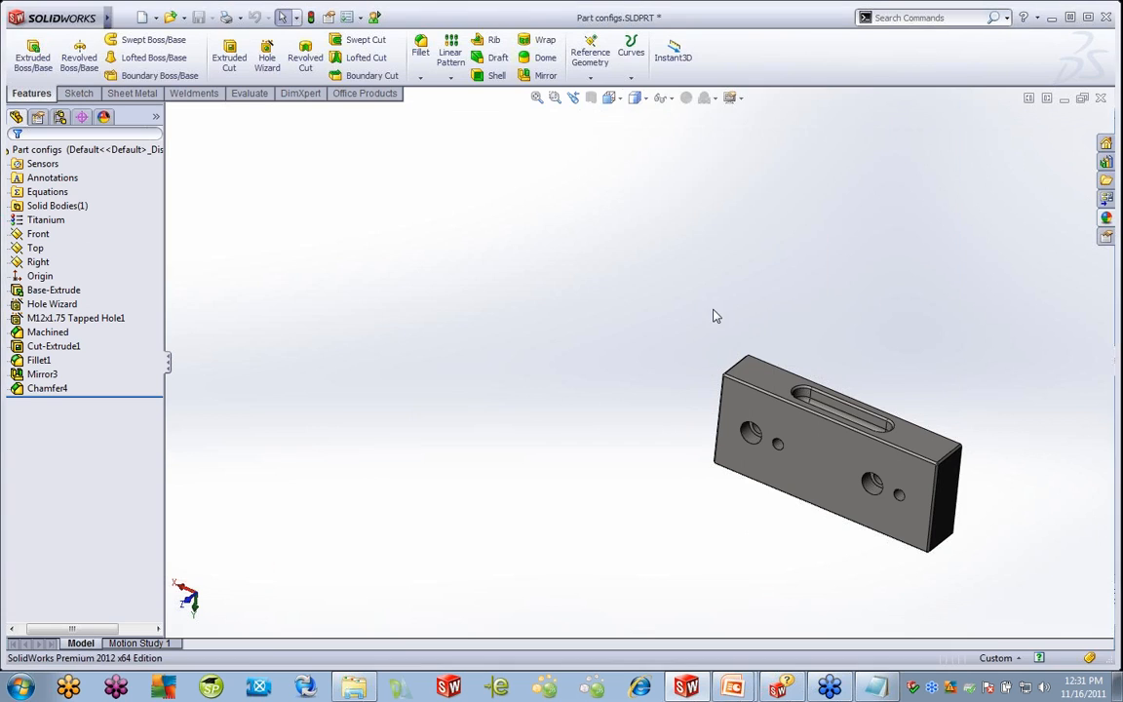
# Show the part's configurations, expand its tables and reopen the saved Config table
pyautogui.click(61, 117)
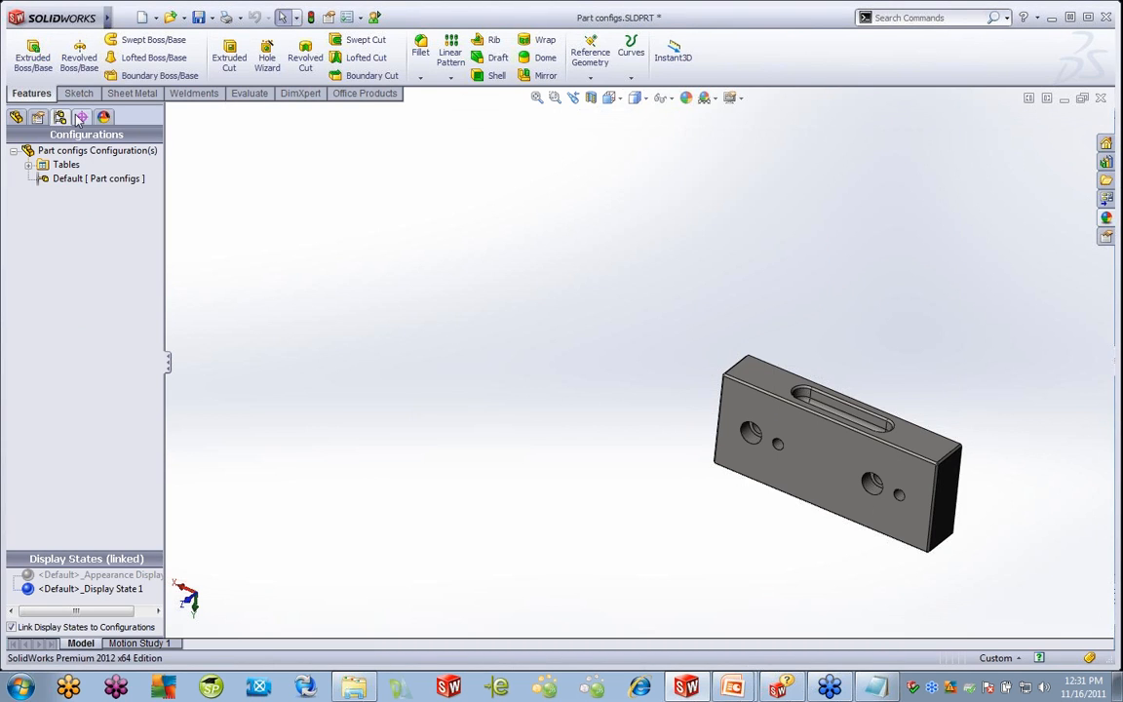
pyautogui.click(29, 165)
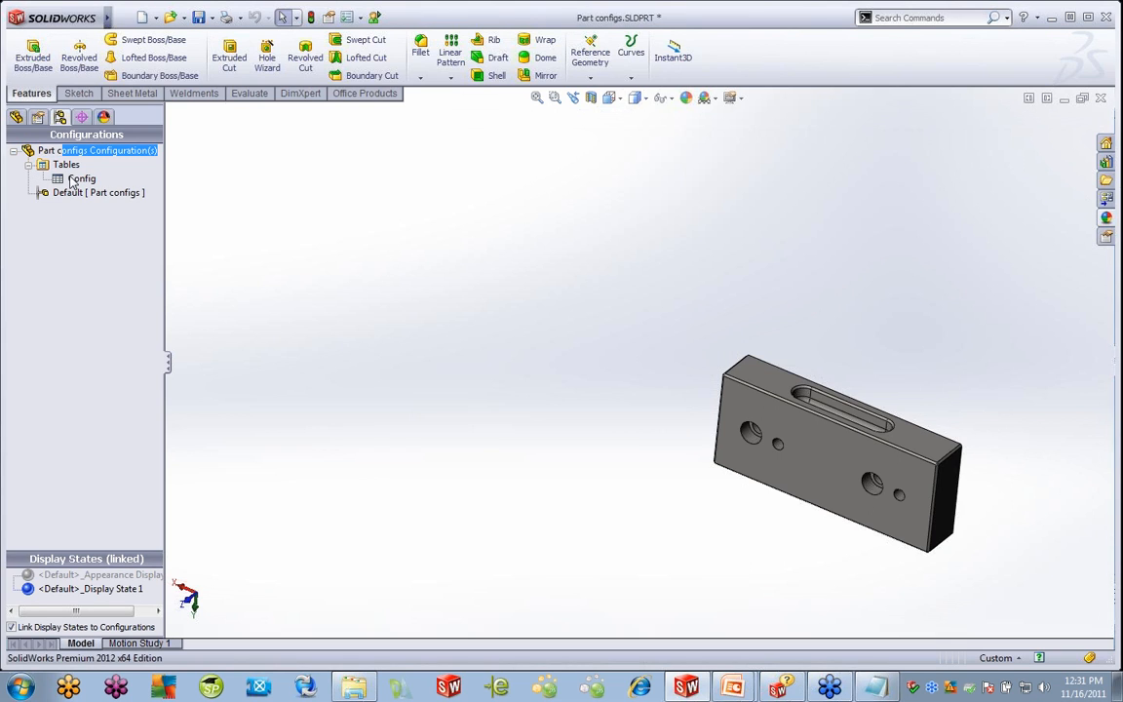
pyautogui.doubleClick(77, 179)
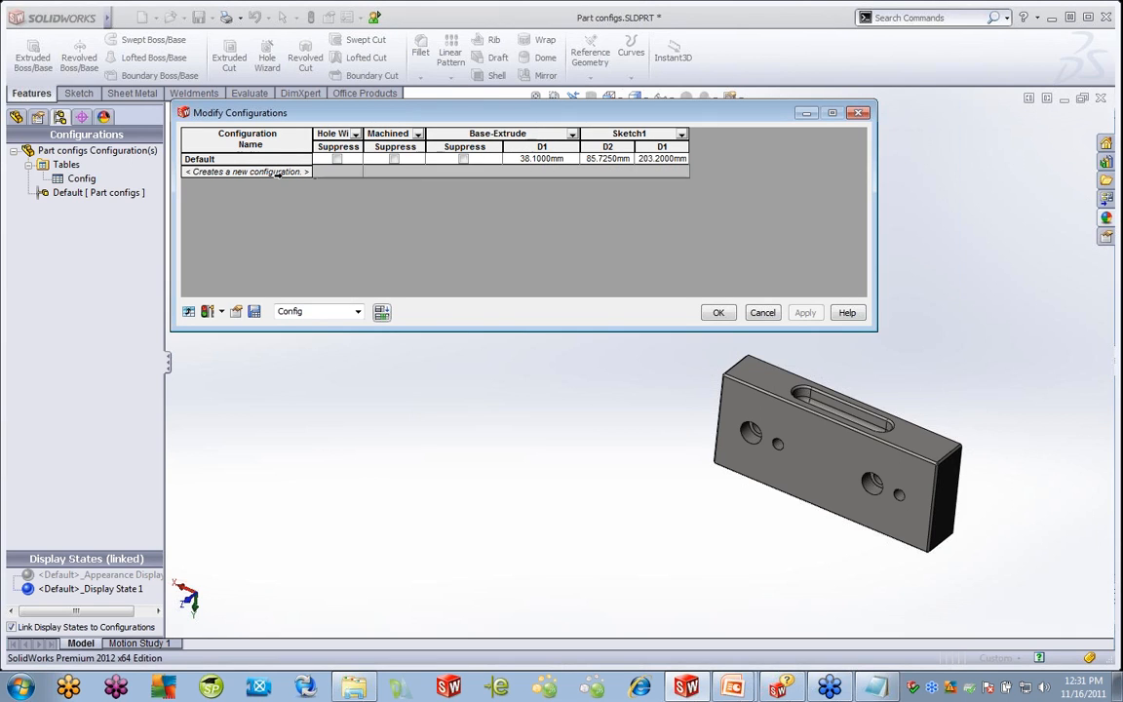
# Create a configuration named "1" in the table and suppress its Hole Wizard and Machined features
pyautogui.click(278, 172)
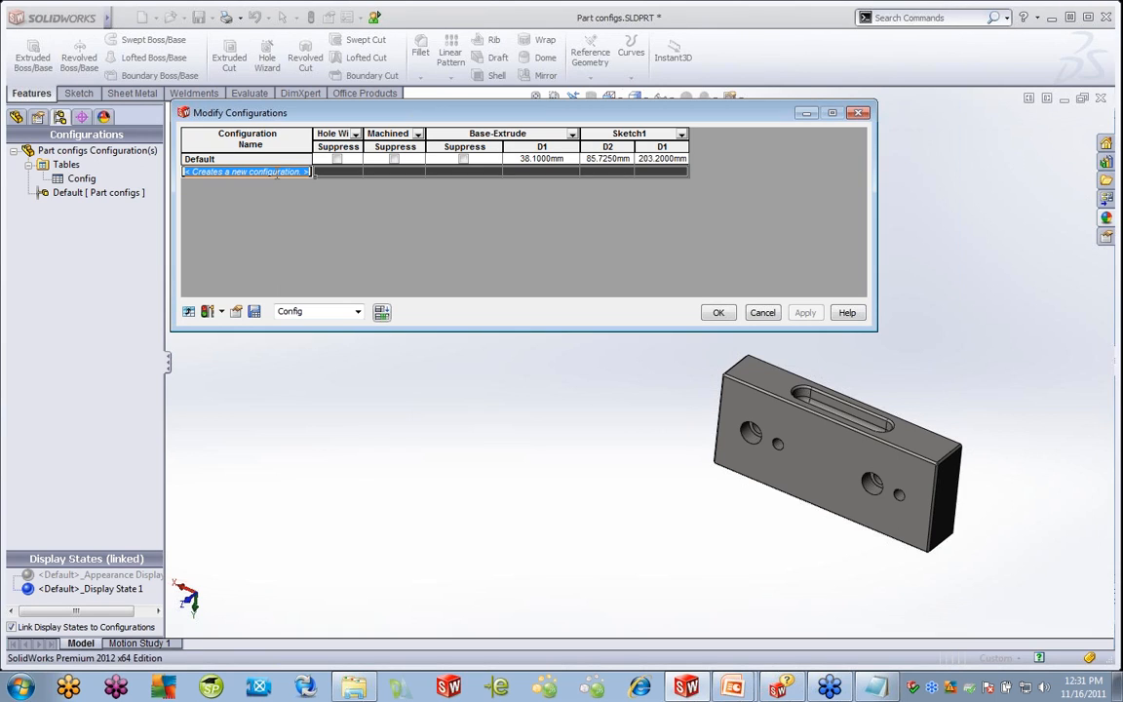
pyautogui.write('1')
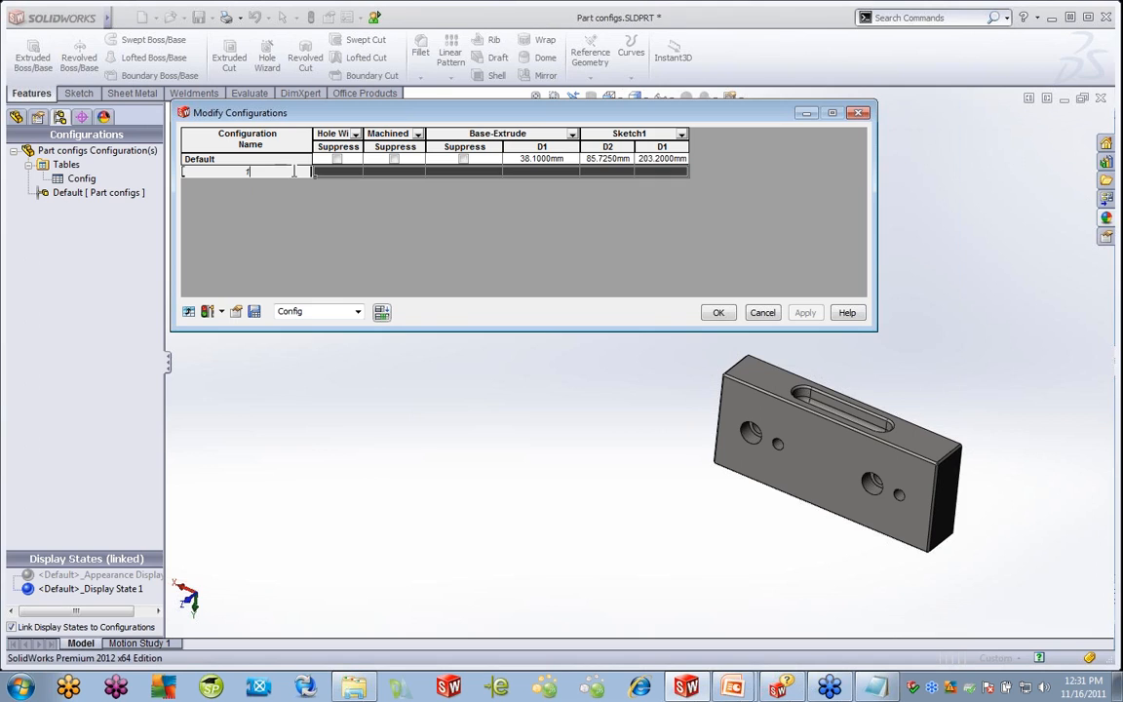
pyautogui.click(343, 172)
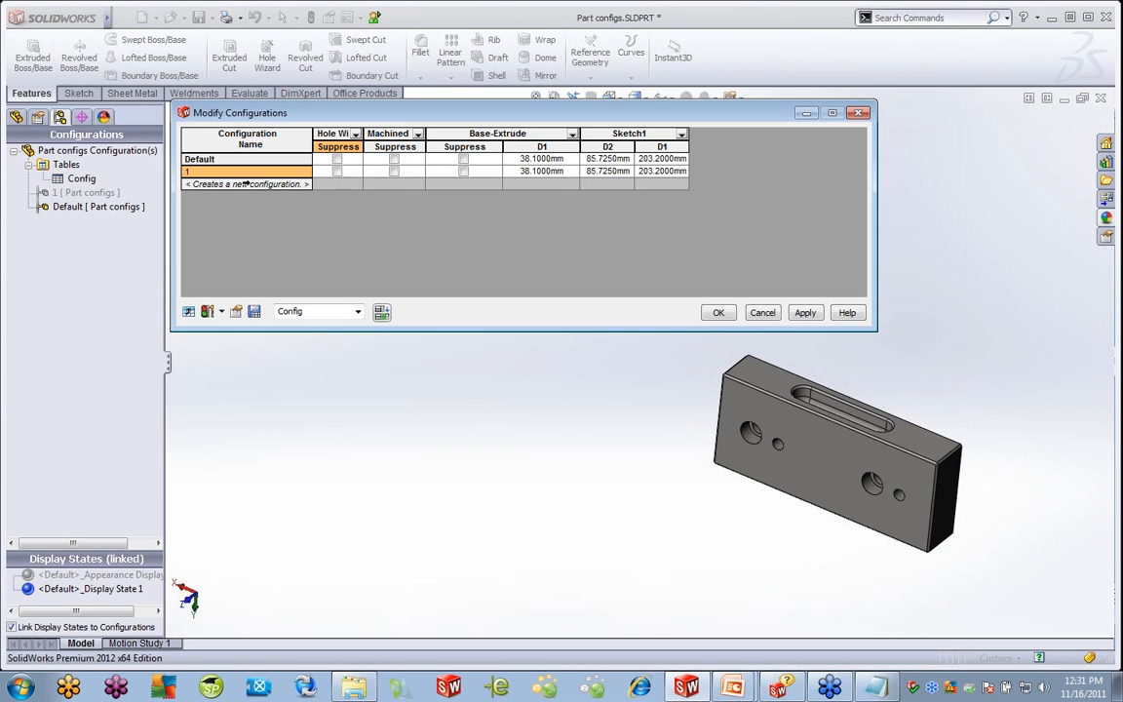
pyautogui.click(336, 172)
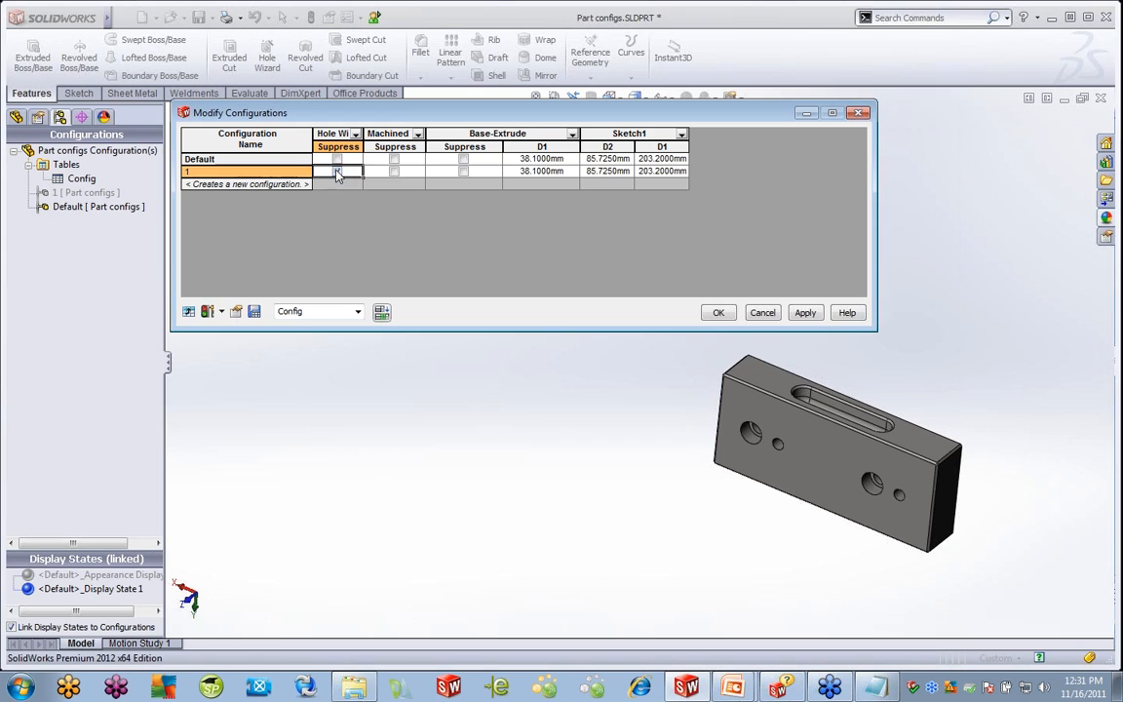
pyautogui.click(394, 171)
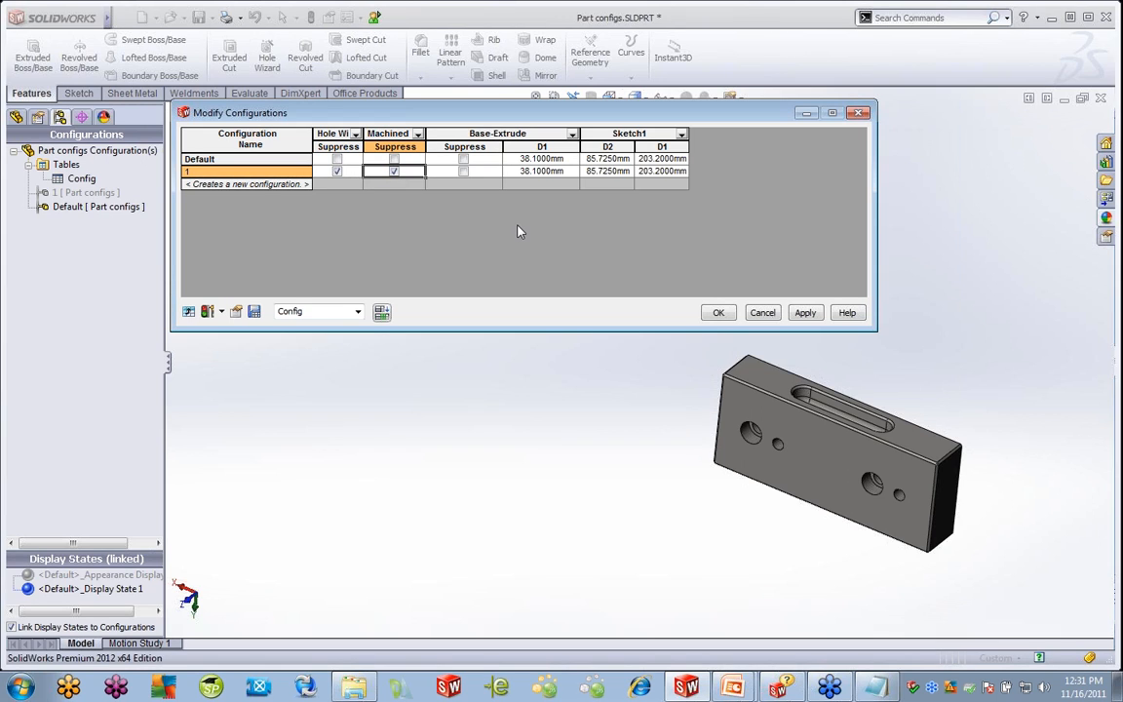
# For configuration 1, set Base-Extrude D1 to 50 mm, Sketch1 D2 to 50 mm and Sketch1 D1 to 250 mm
pyautogui.click(531, 173)
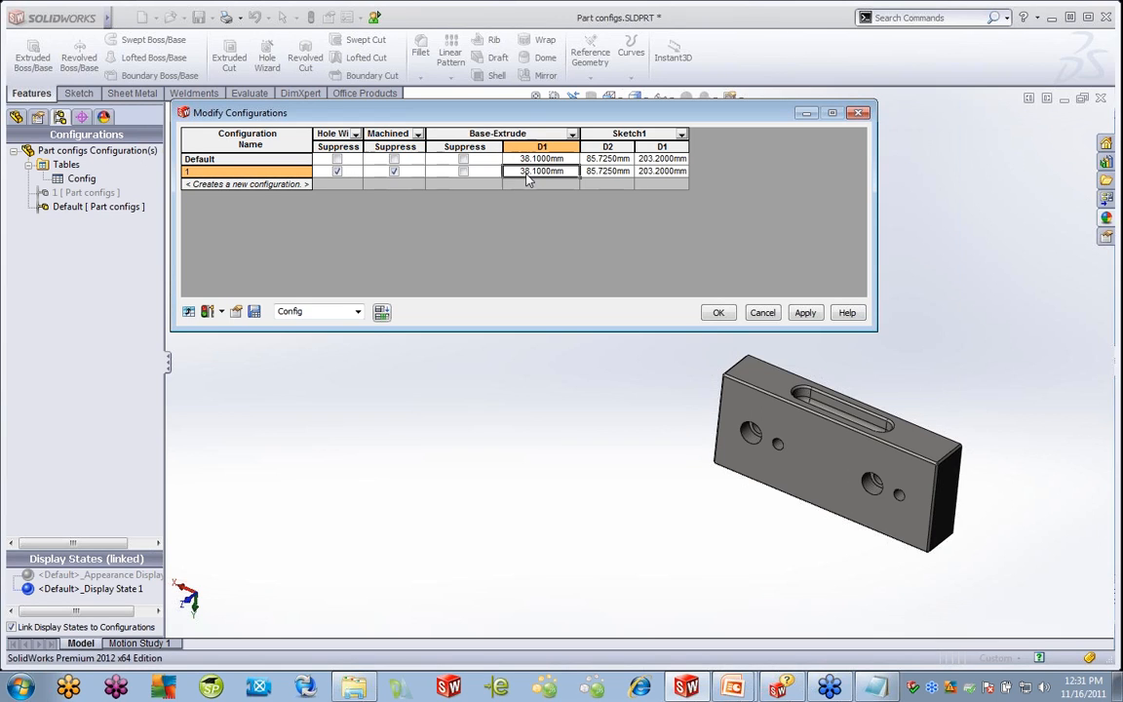
pyautogui.moveTo(564, 173); pyautogui.dragTo(489, 174)
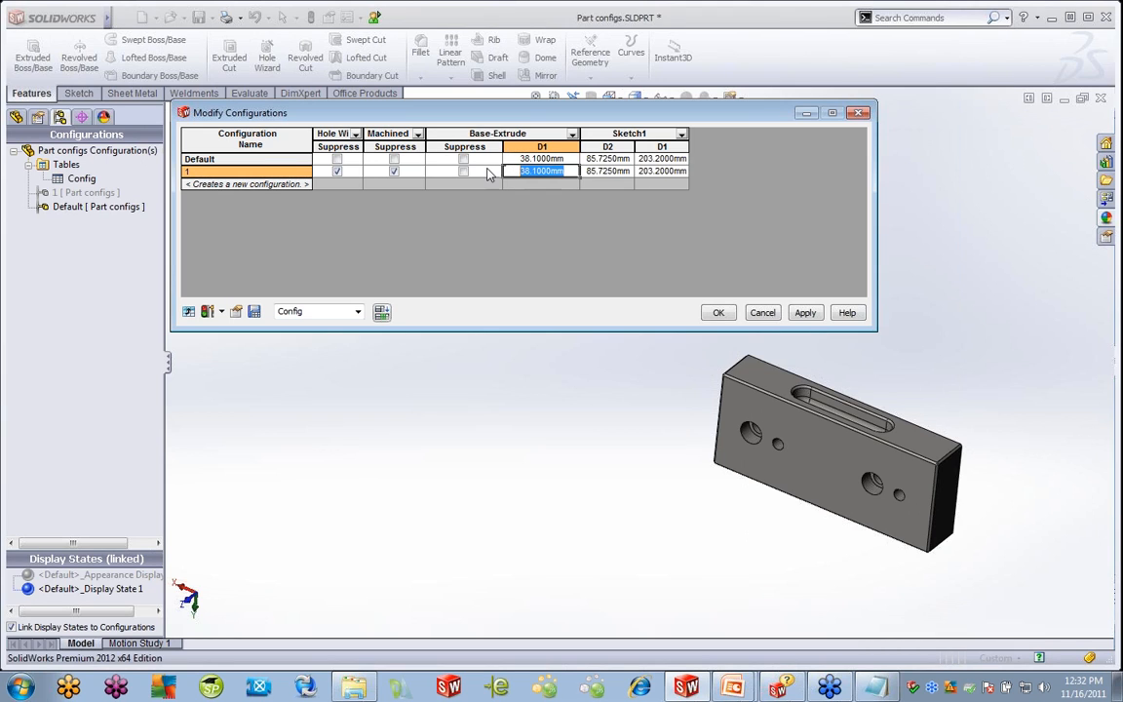
pyautogui.write('50')
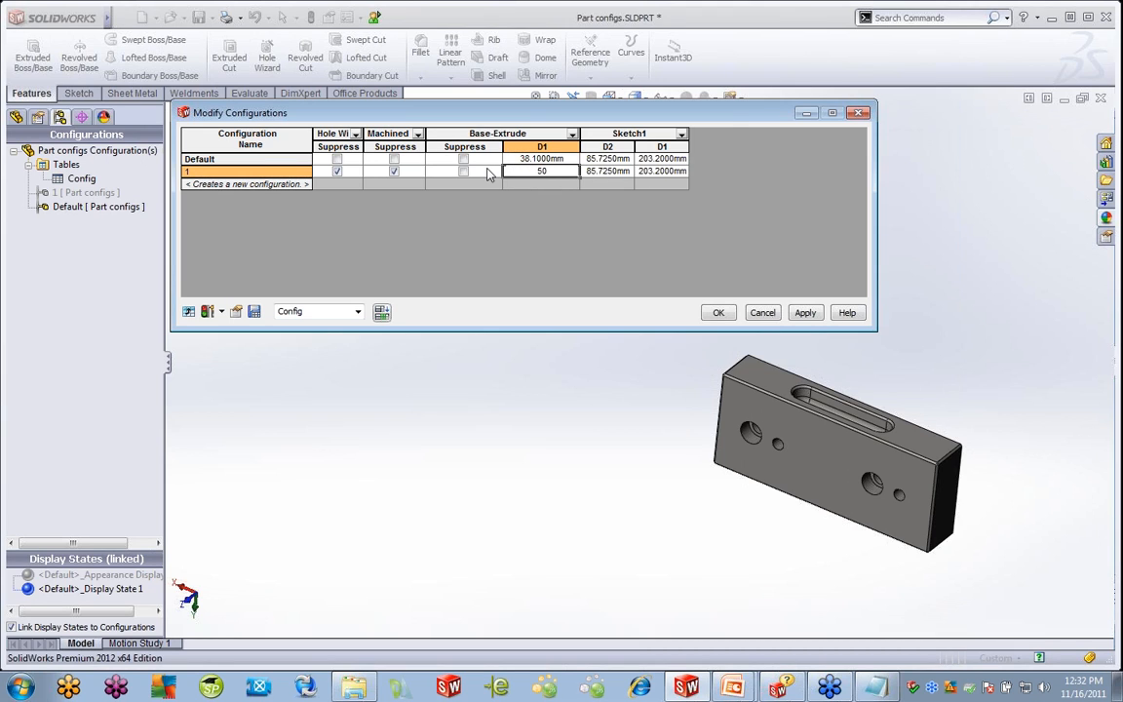
pyautogui.click(595, 171)
pyautogui.doubleClick(595, 171)
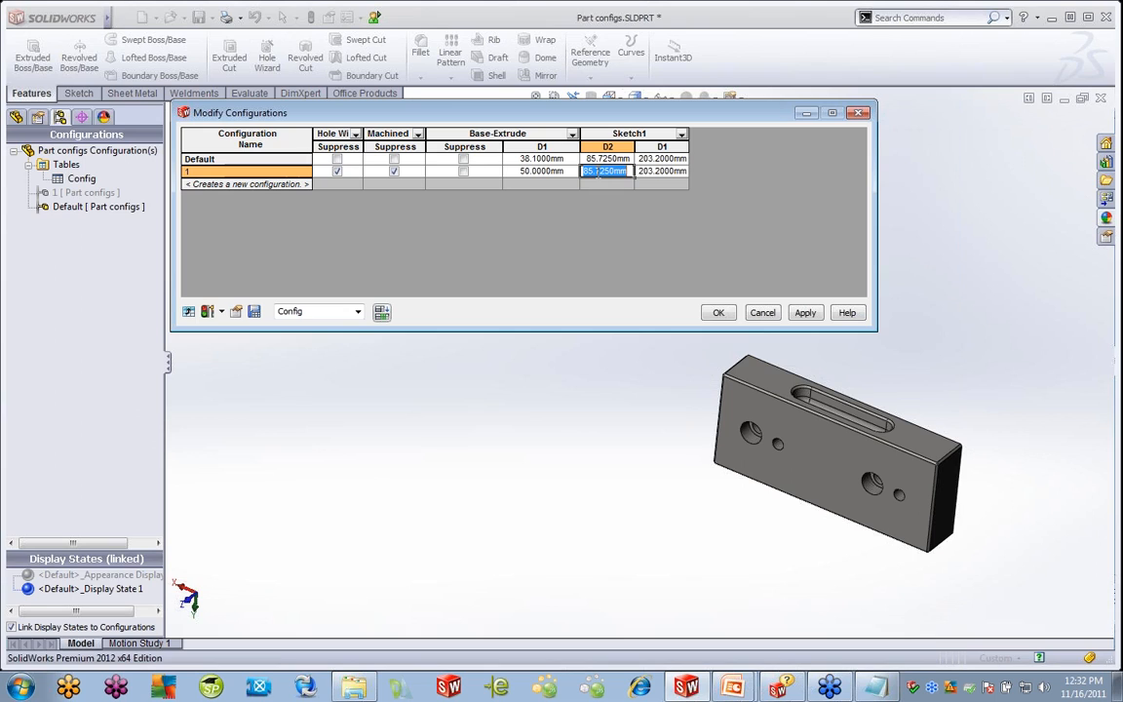
pyautogui.write('50')
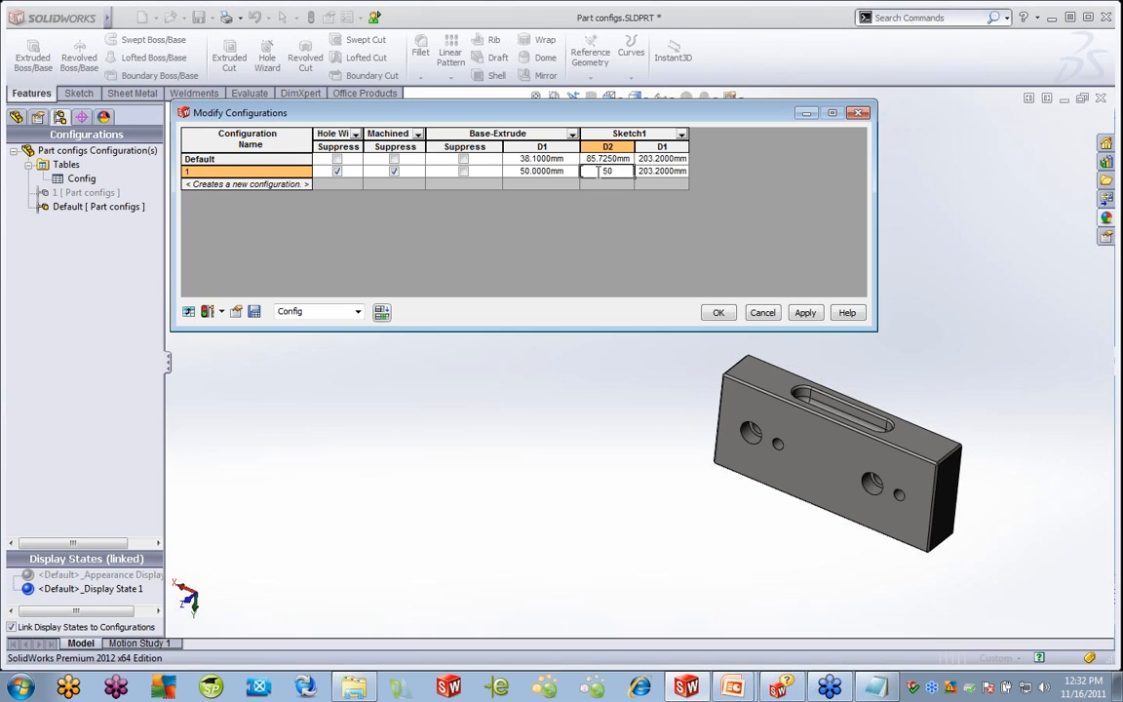
pyautogui.doubleClick(660, 172)
pyautogui.write('25')
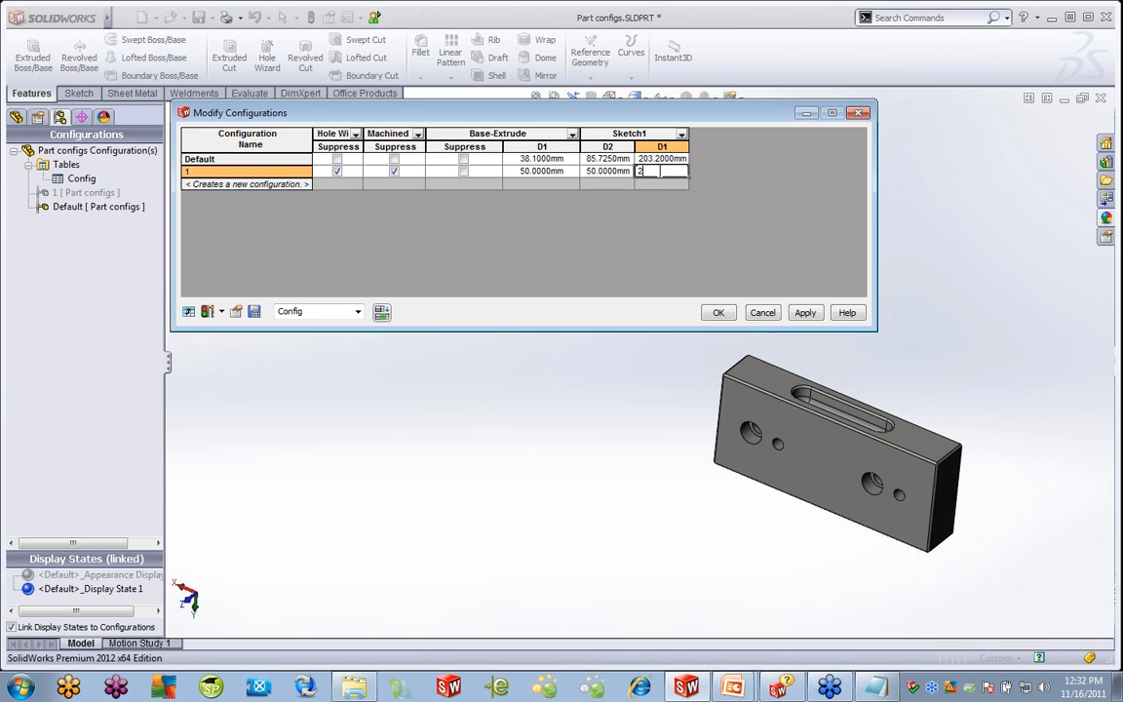
pyautogui.write('0')
# Create a configuration named "2" in the table and suppress only its Machined feature
pyautogui.click(200, 186)
pyautogui.write('2')
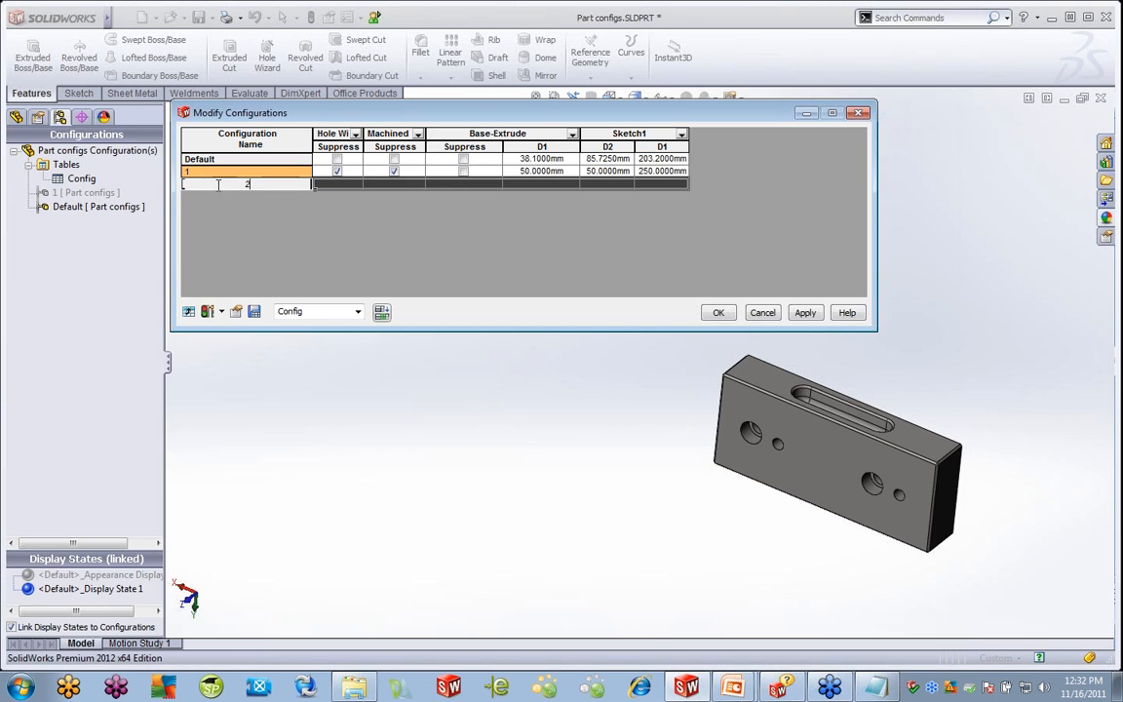
pyautogui.click(343, 188)
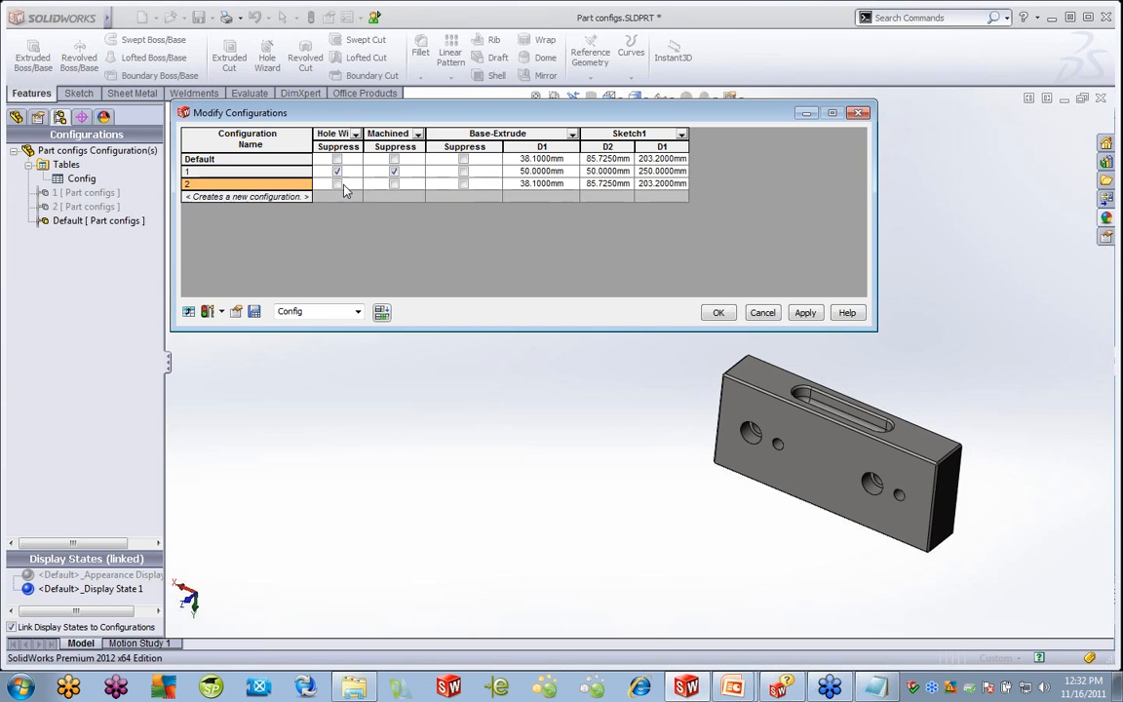
pyautogui.click(394, 184)
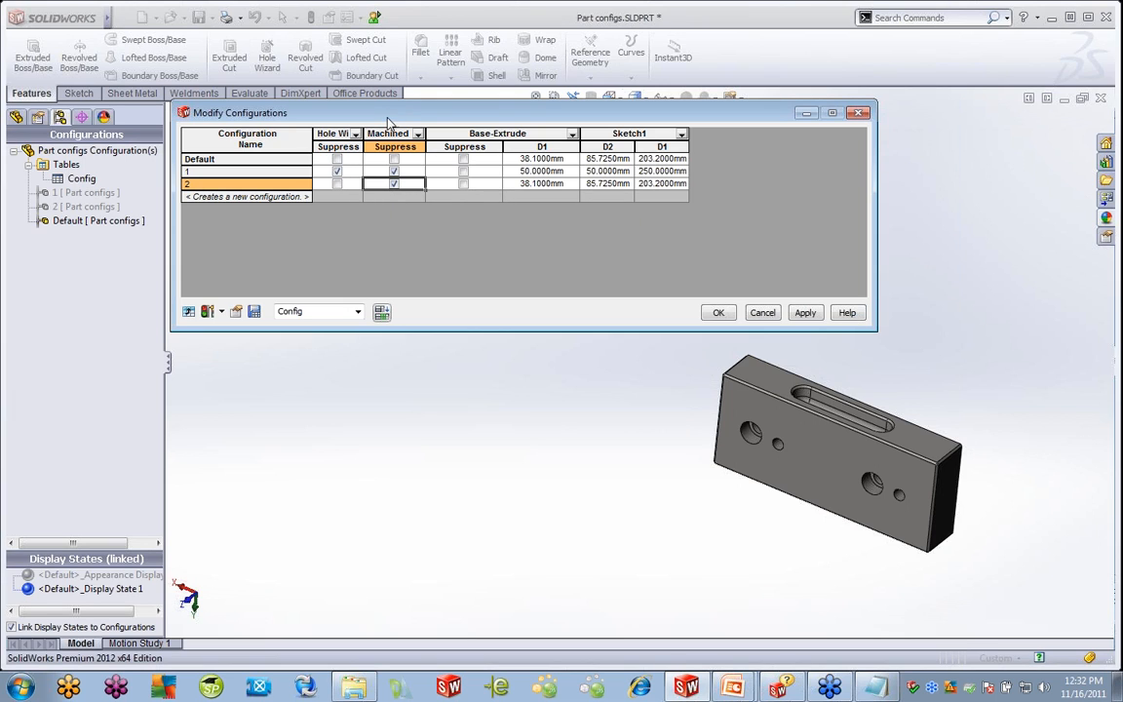
# For configuration 2, set Base-Extrude D1 to 100 mm, Sketch1 D2 to 125 mm and Sketch1 D1 to 250 mm, then apply and close the table
pyautogui.click(533, 184)
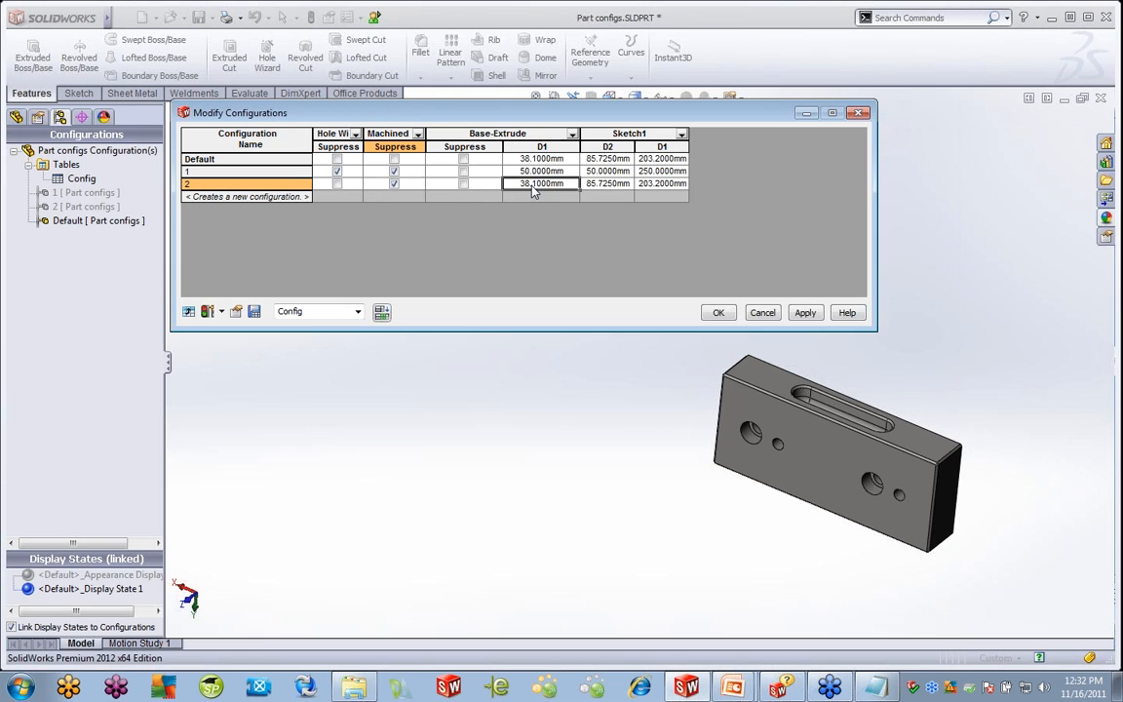
pyautogui.write('100')
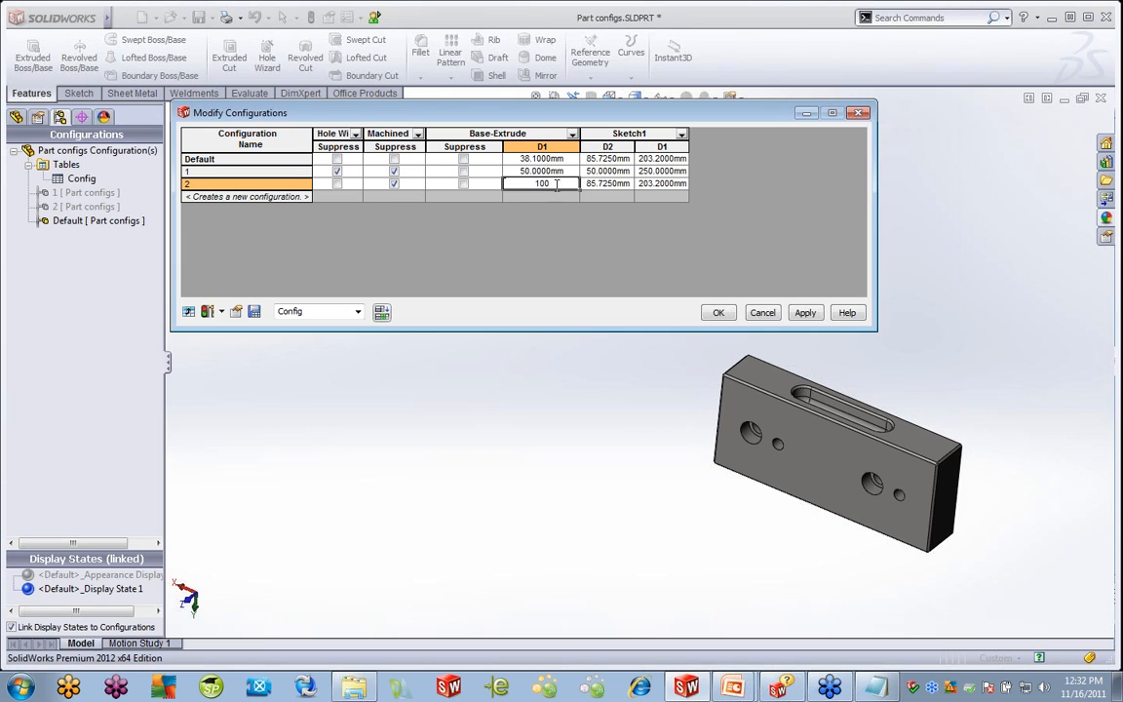
pyautogui.click(605, 184)
pyautogui.write('125')
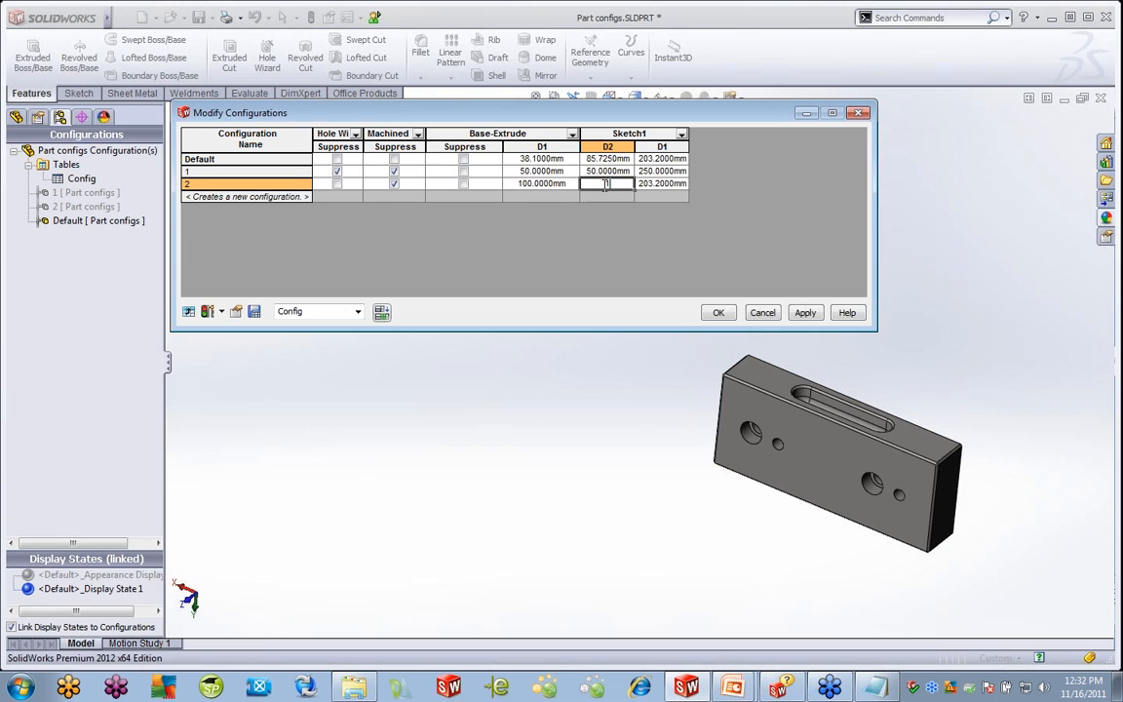
pyautogui.click(668, 183)
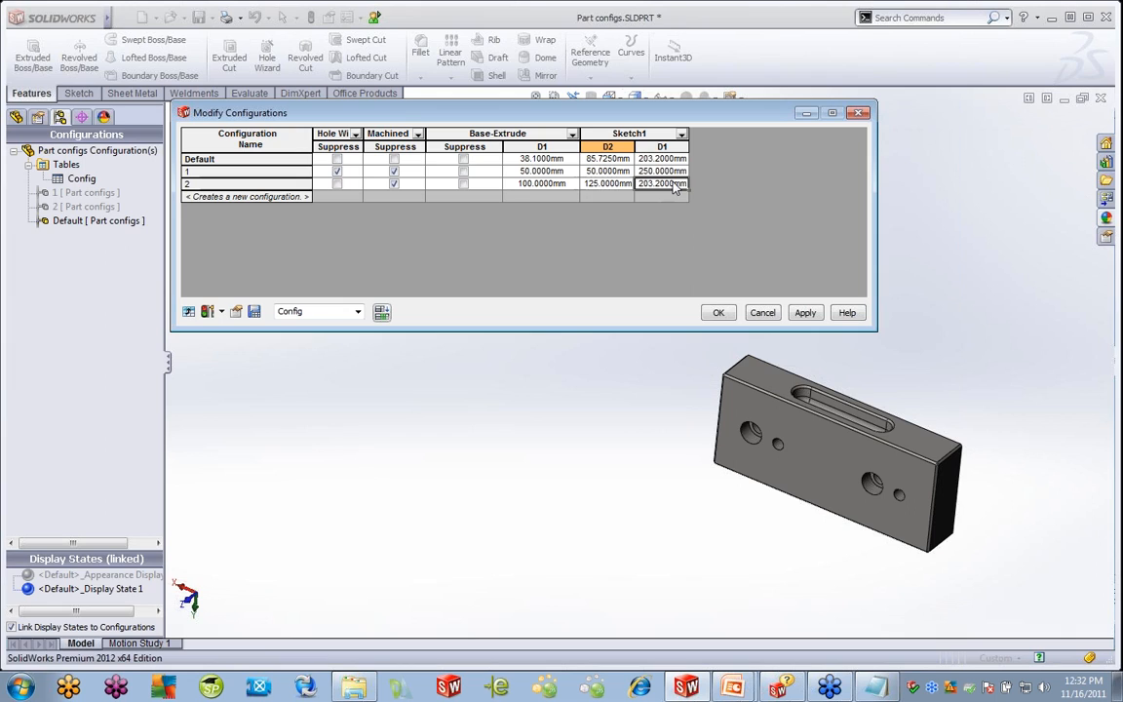
pyautogui.write('250')
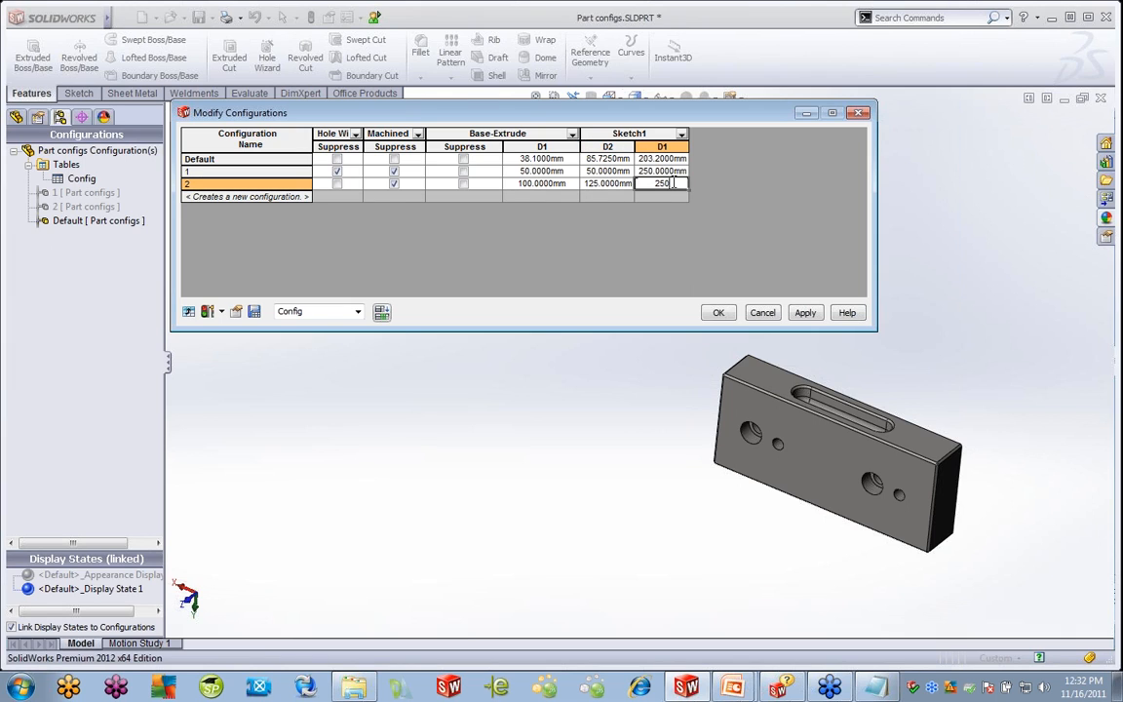
pyautogui.click(806, 311)
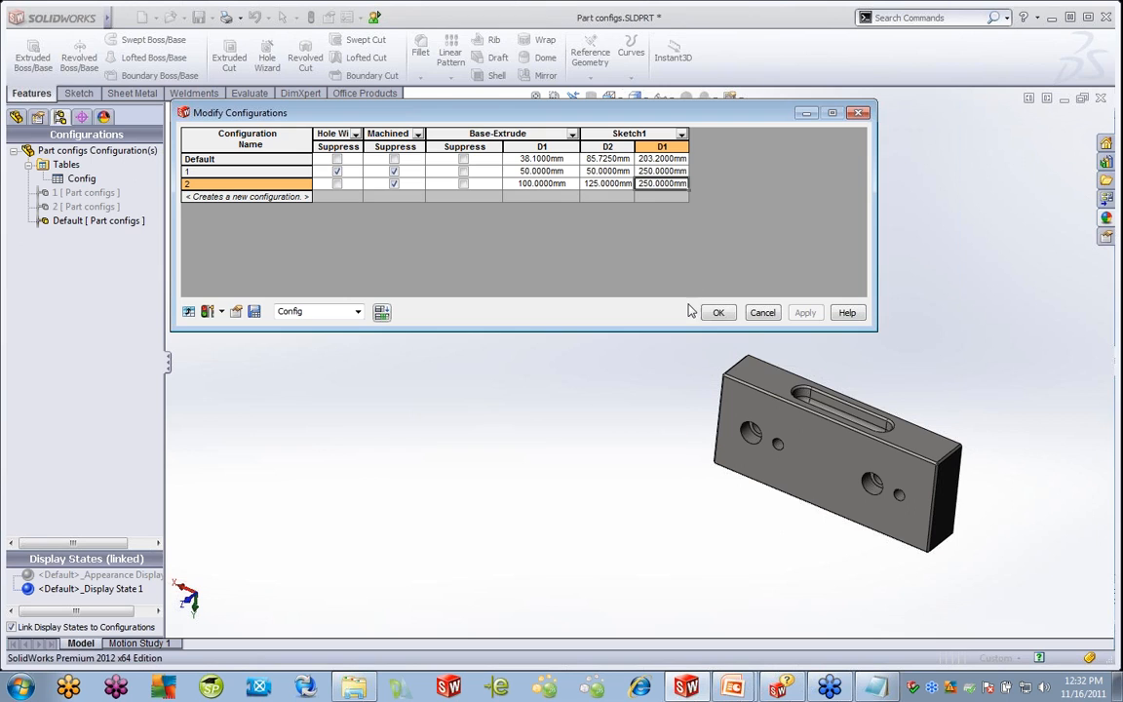
pyautogui.click(719, 312)
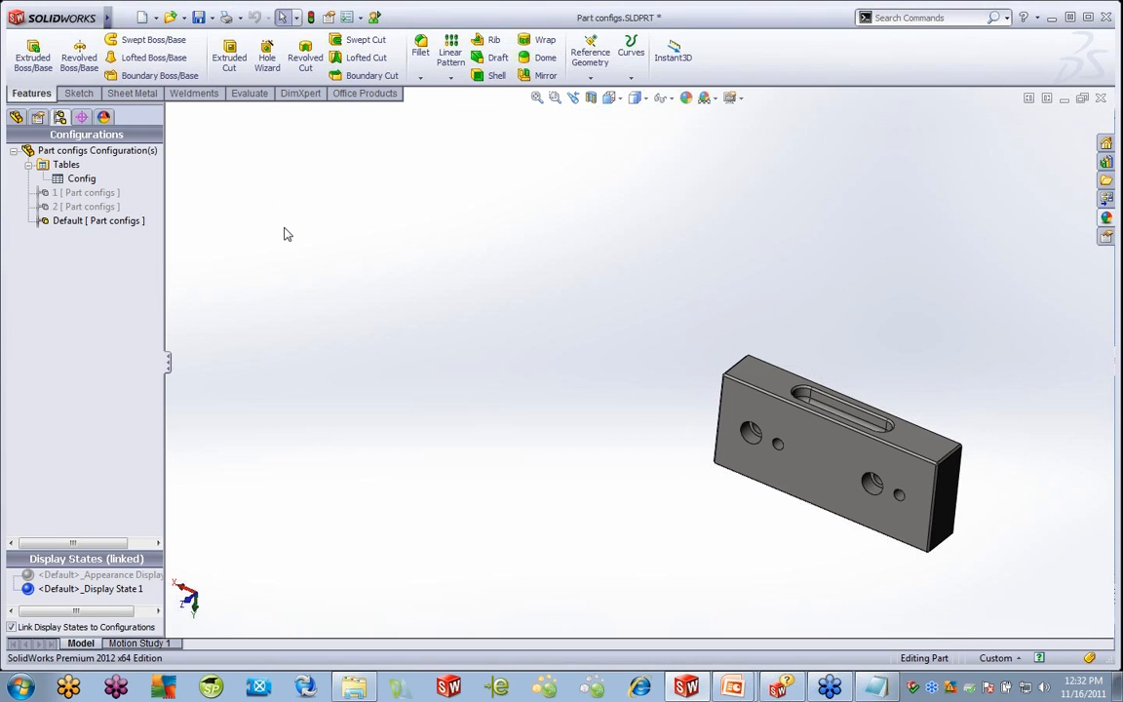
# Activate configurations 1, 2 and Default in turn to compare the block's geometry, ending with configuration 2 active
pyautogui.doubleClick(78, 193)
pyautogui.doubleClick(78, 206)
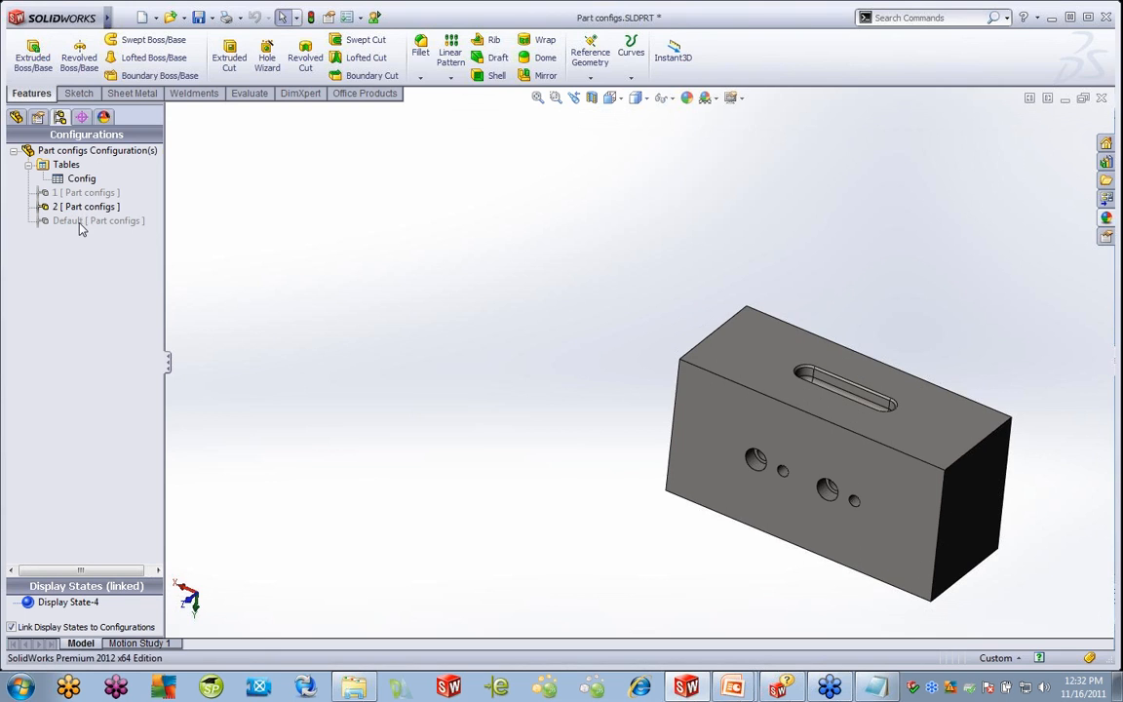
pyautogui.doubleClick(84, 221)
pyautogui.click(78, 194)
pyautogui.doubleClick(78, 193)
pyautogui.doubleClick(78, 207)
# Display the dimensions of Cut-Extrude1's Sketch6 and add the slot's radius and length to a new Modify Configurations table
pyautogui.click(15, 118)
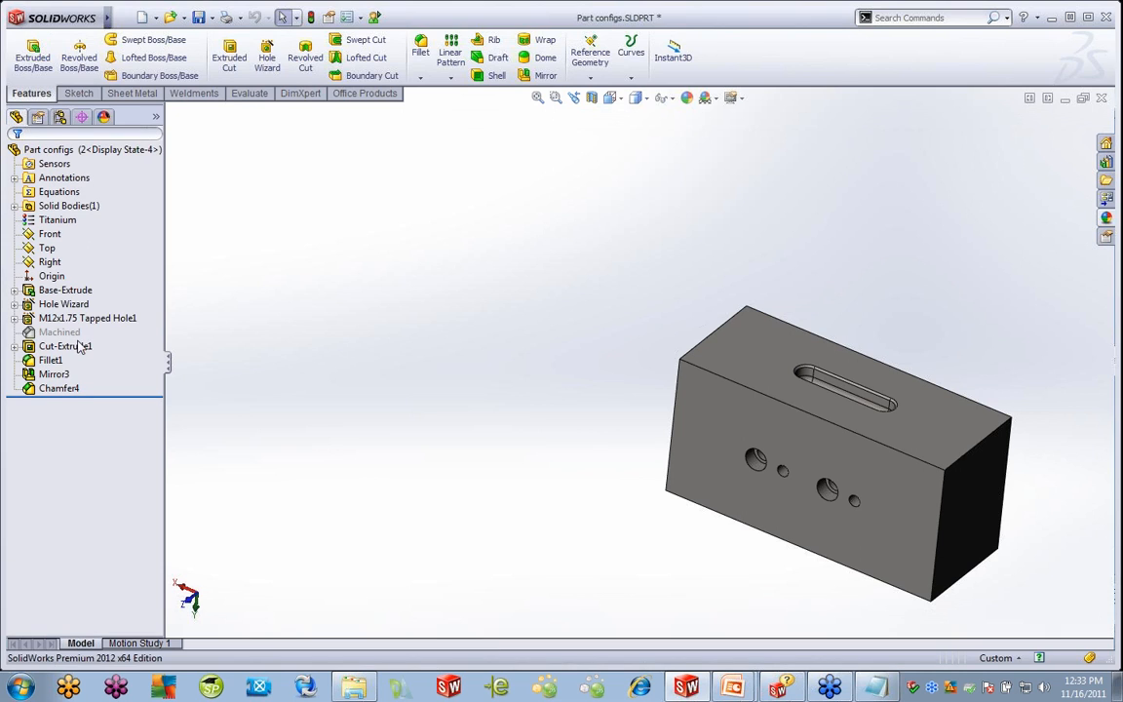
pyautogui.click(13, 346)
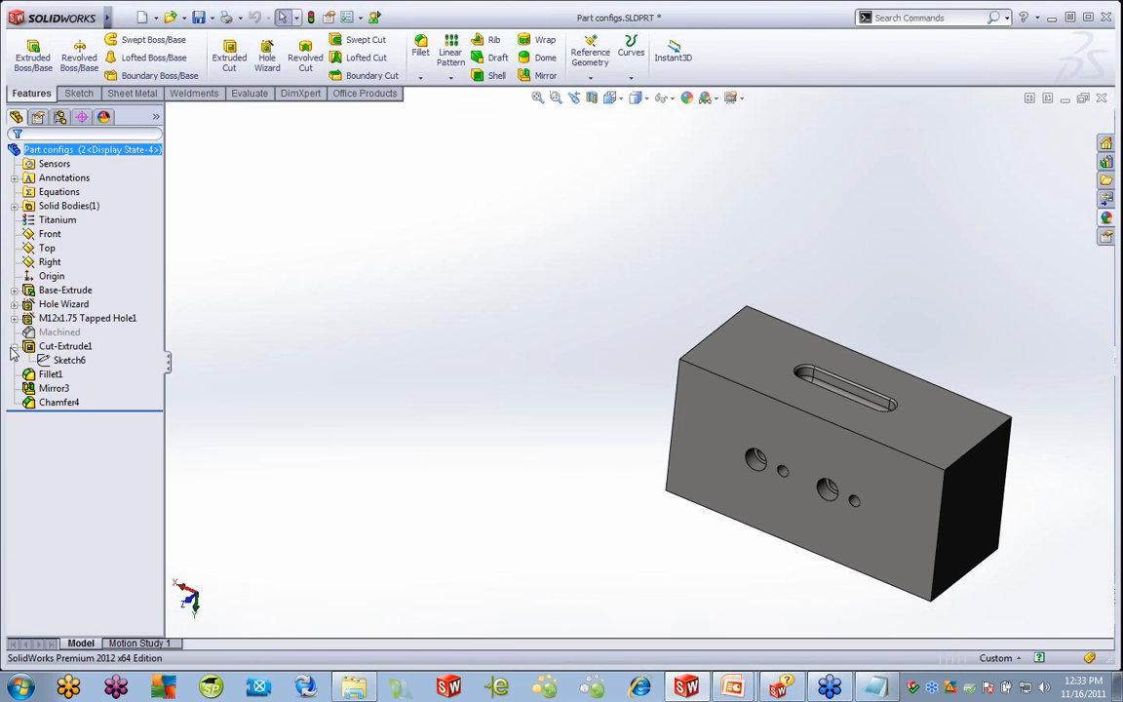
pyautogui.click(60, 362)
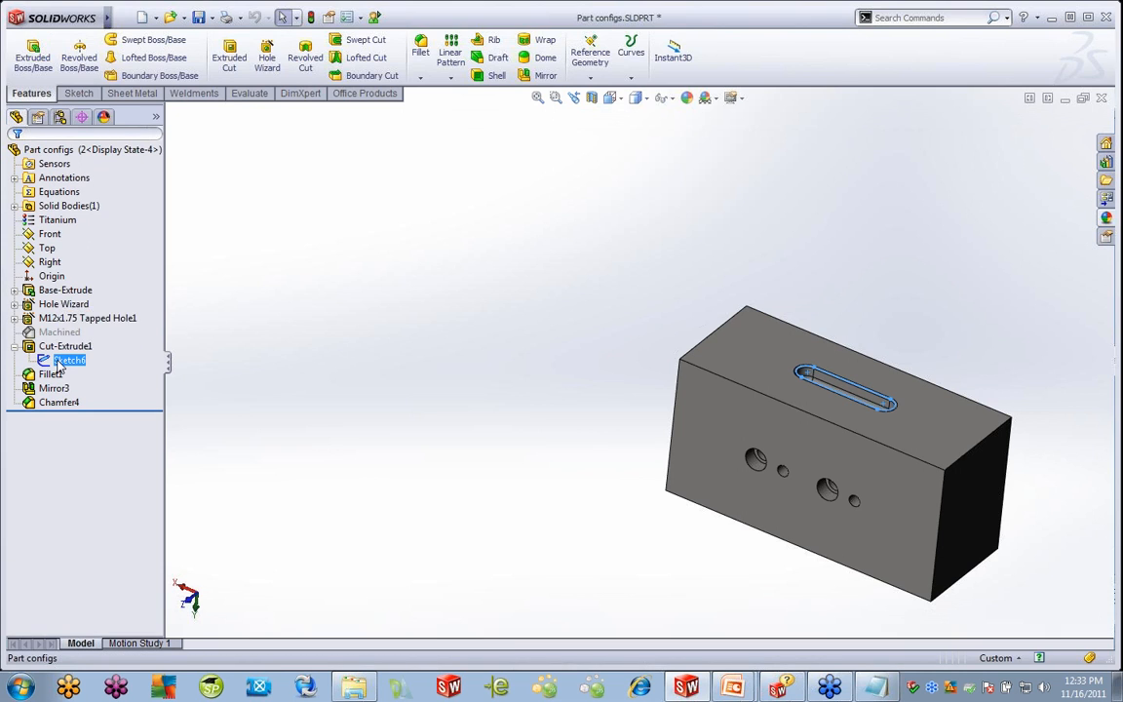
pyautogui.scroll(-2, 870, 441)
pyautogui.scroll(-2, 870, 441)
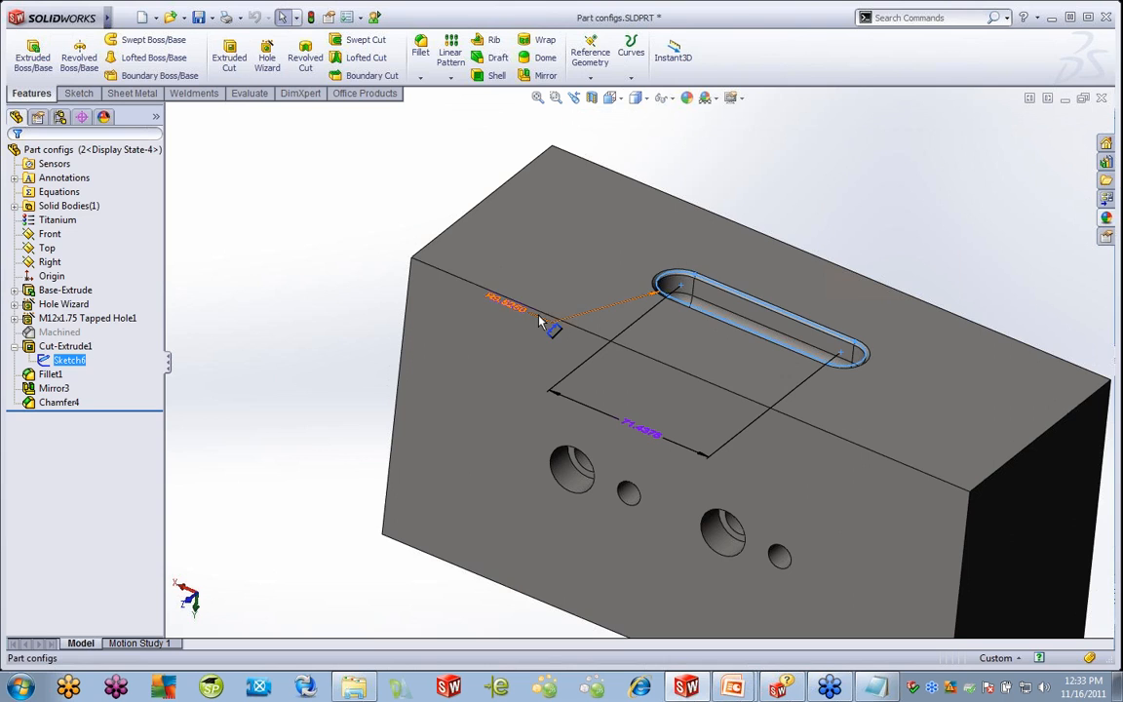
pyautogui.rightClick(508, 307)
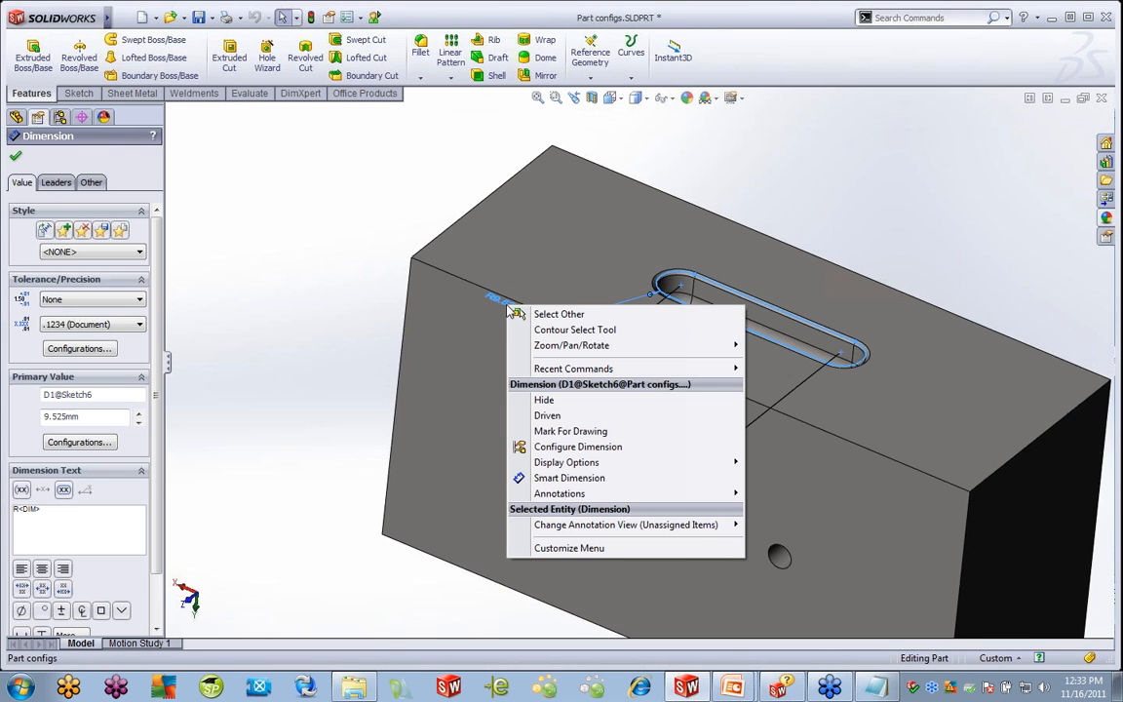
pyautogui.click(608, 448)
pyautogui.click(638, 433)
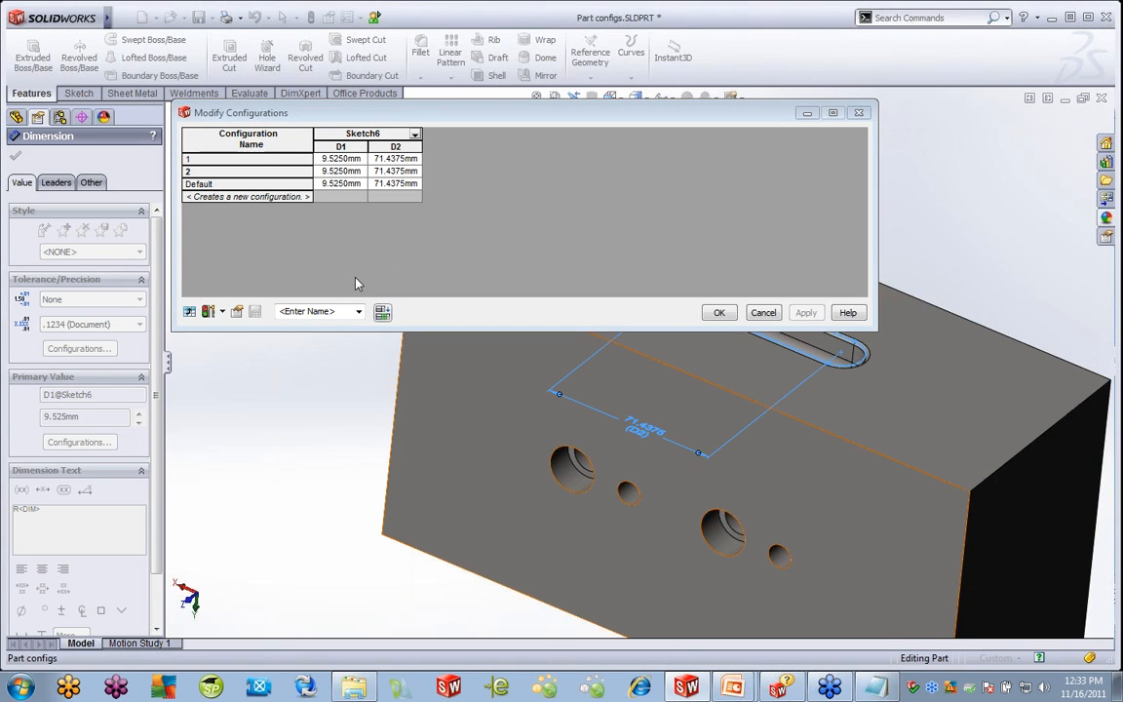
# Name the new configuration table "Slot Configuration"
pyautogui.click(337, 310)
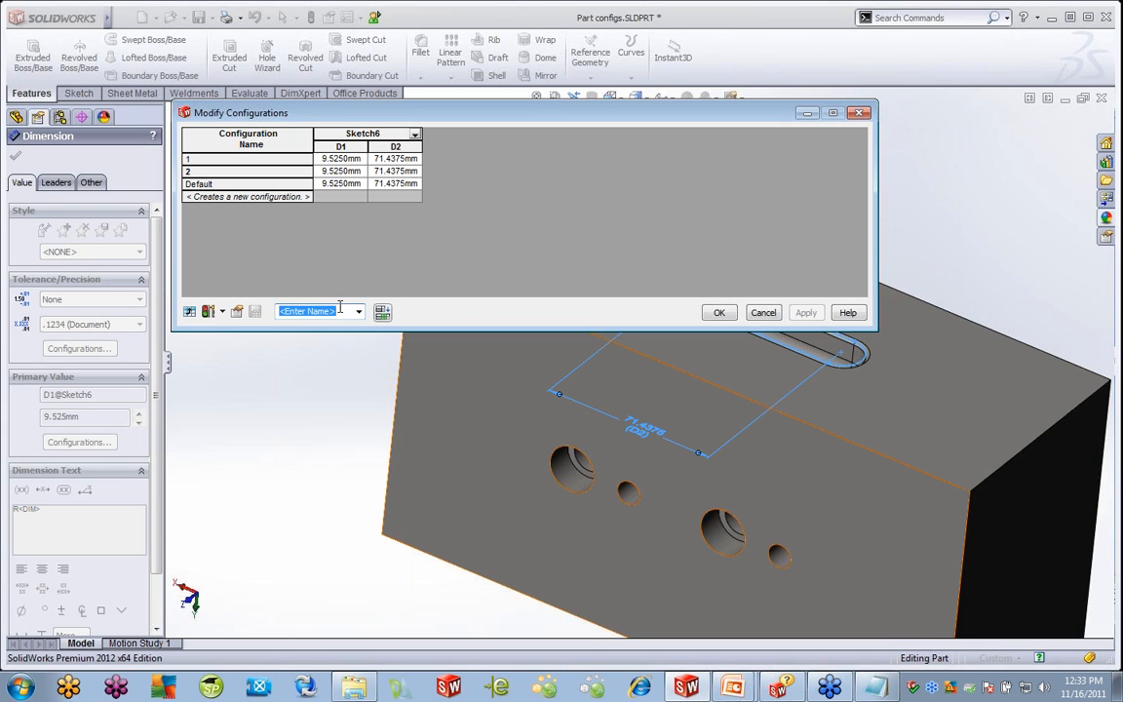
pyautogui.write('Slot')
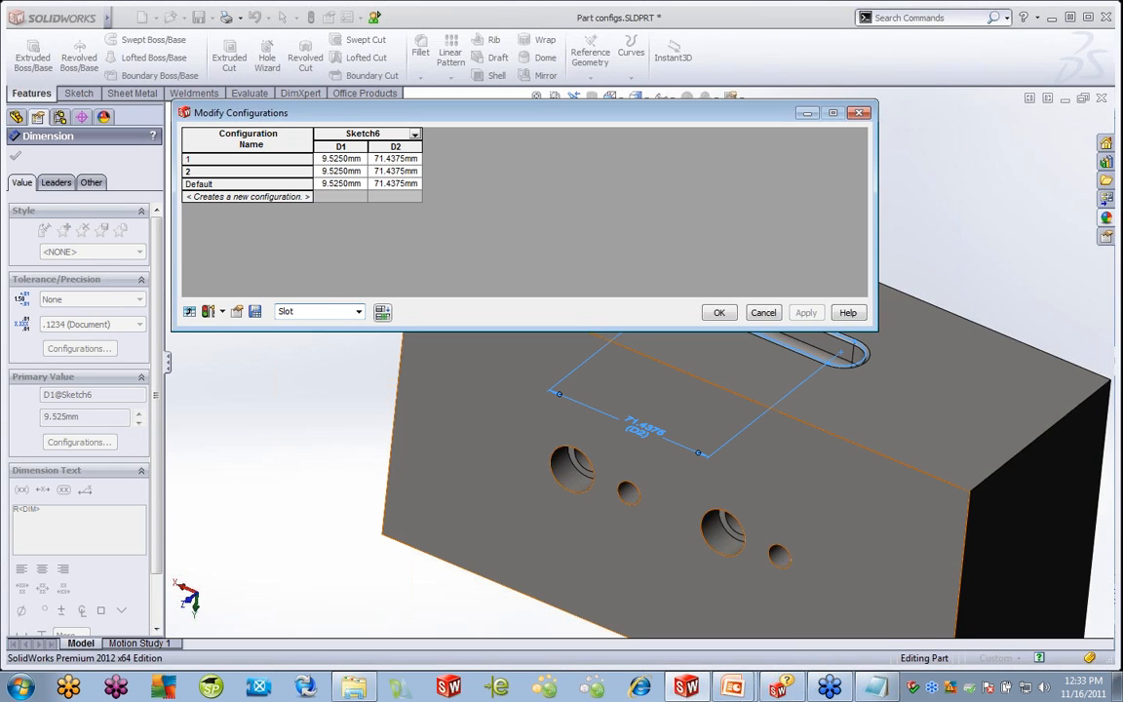
pyautogui.write(' Configuration')
# For configuration 1, set Sketch6 D1 to 10 mm and D2 to 60 mm
pyautogui.click(337, 160)
pyautogui.moveTo(361, 158); pyautogui.dragTo(293, 153)
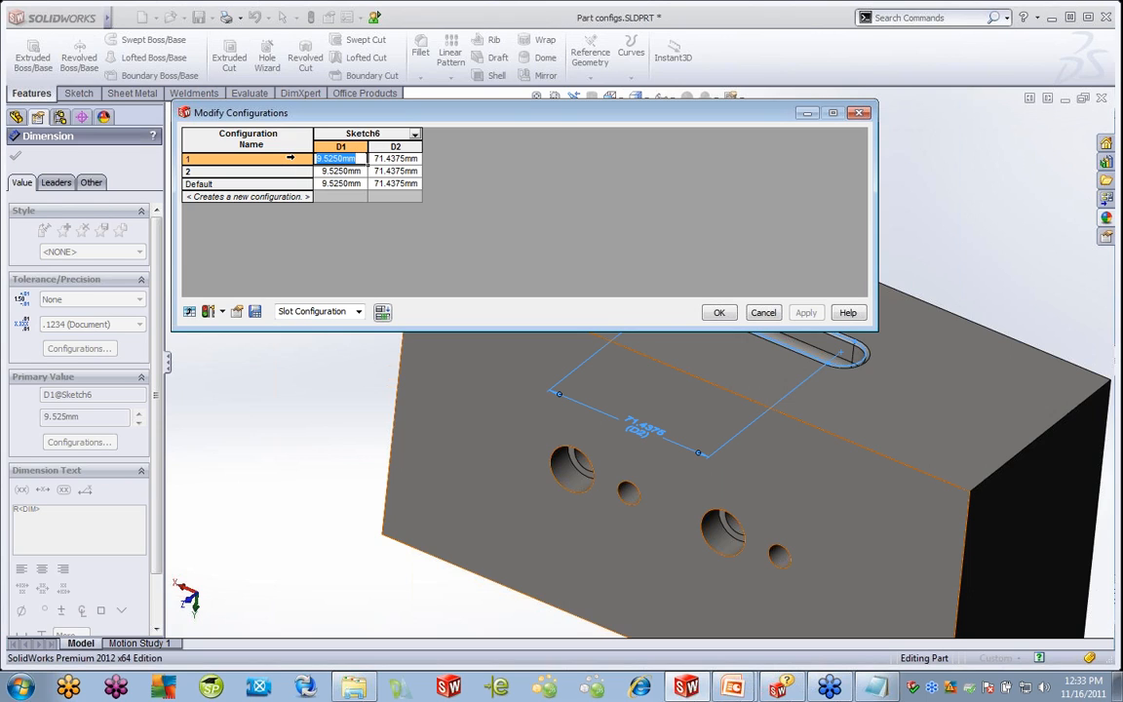
pyautogui.write('10')
pyautogui.click(399, 160)
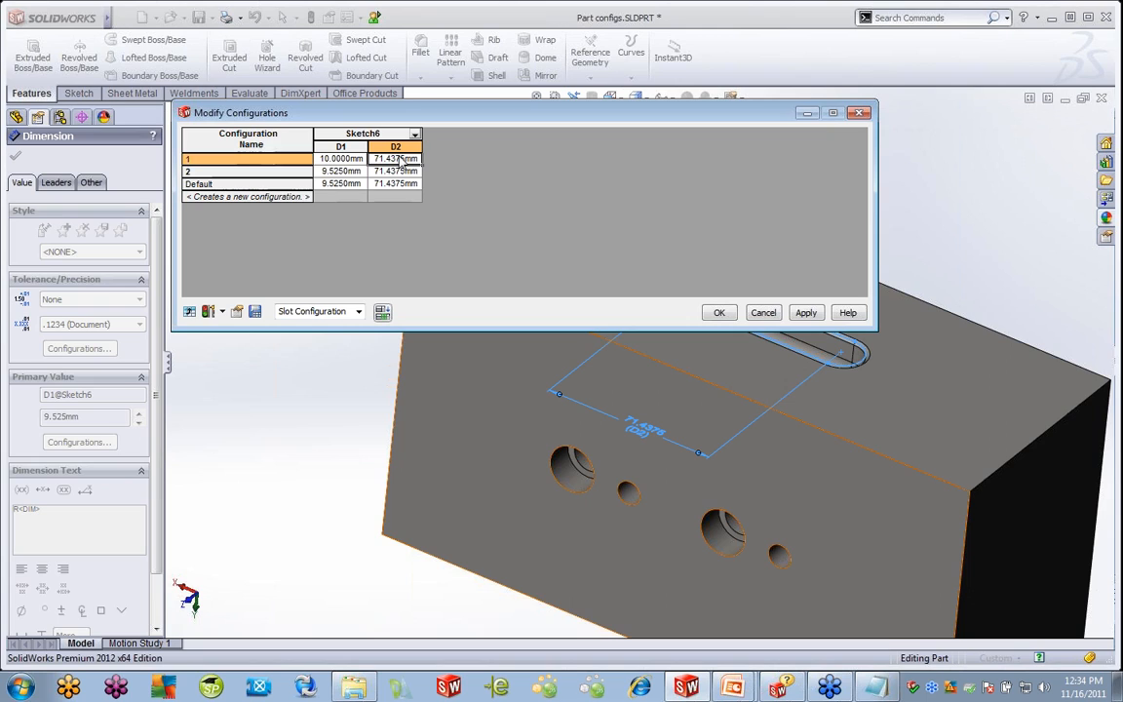
pyautogui.write('60')
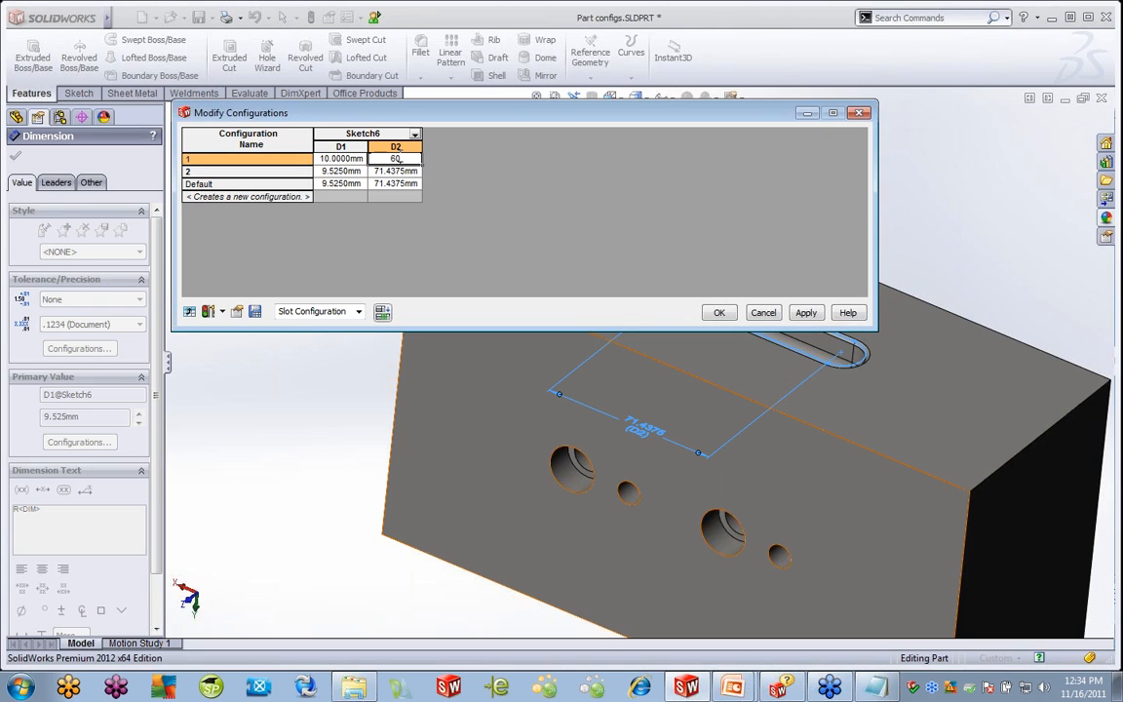
# For configuration 2, set Sketch6 D1 to 8 mm and D2 to 75 mm
pyautogui.click(339, 171)
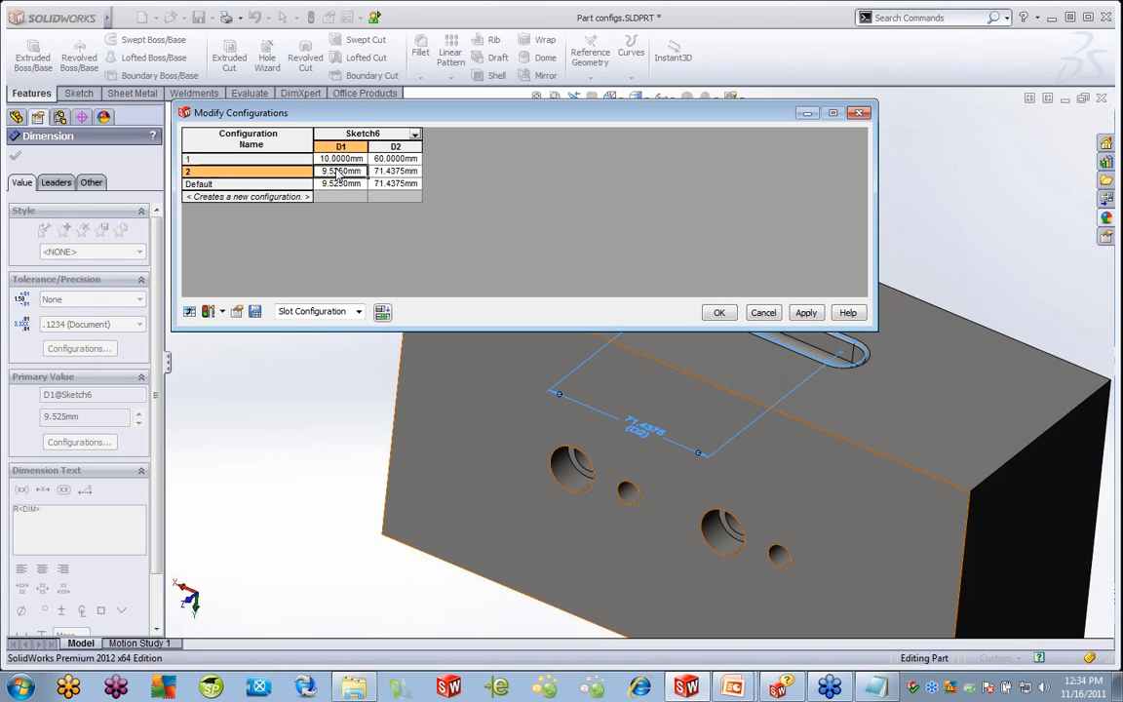
pyautogui.write('8')
pyautogui.click(392, 172)
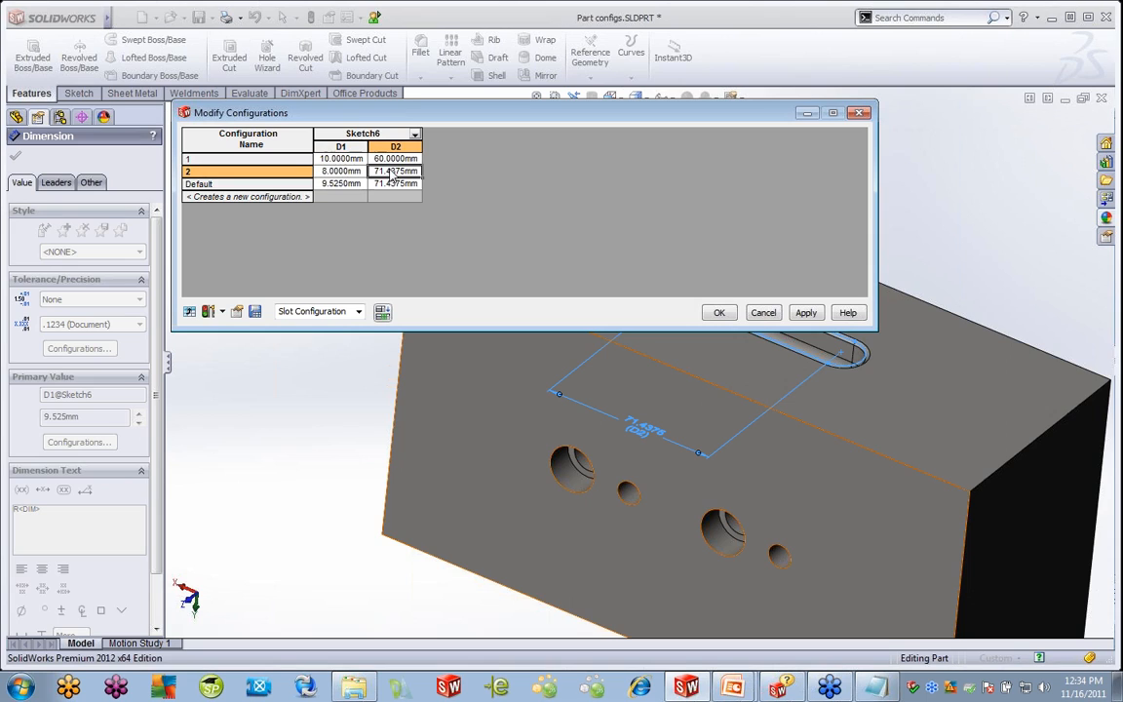
pyautogui.write('75')
# For the Default configuration, set Sketch6 D1 to 12 mm and D2 to 70 mm
pyautogui.click(346, 184)
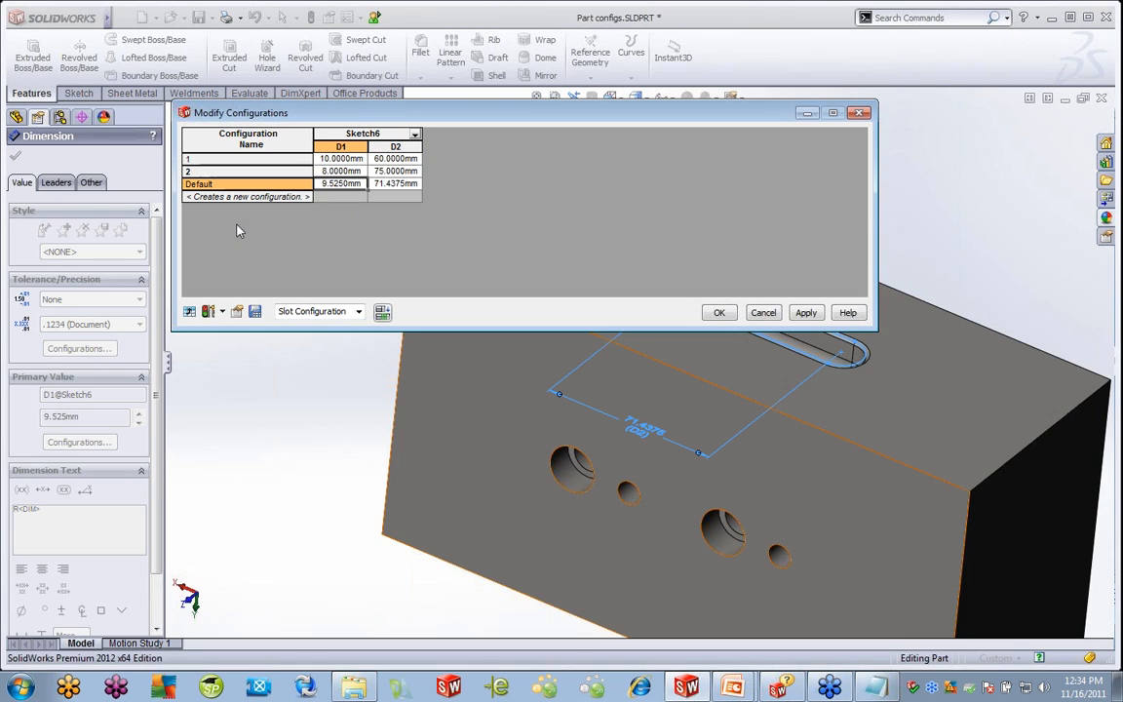
pyautogui.write('12')
pyautogui.click(387, 185)
pyautogui.write('70')
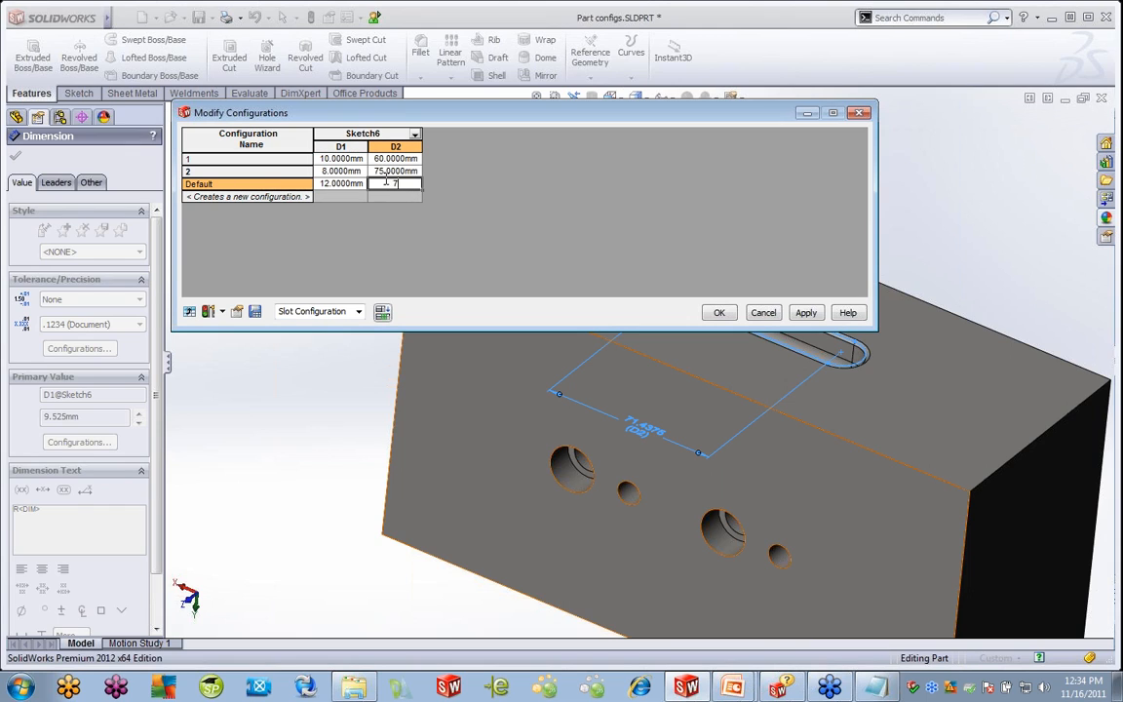
# Create a configuration named "3" in the table and set its Sketch6 D2 to 50 mm
pyautogui.click(265, 198)
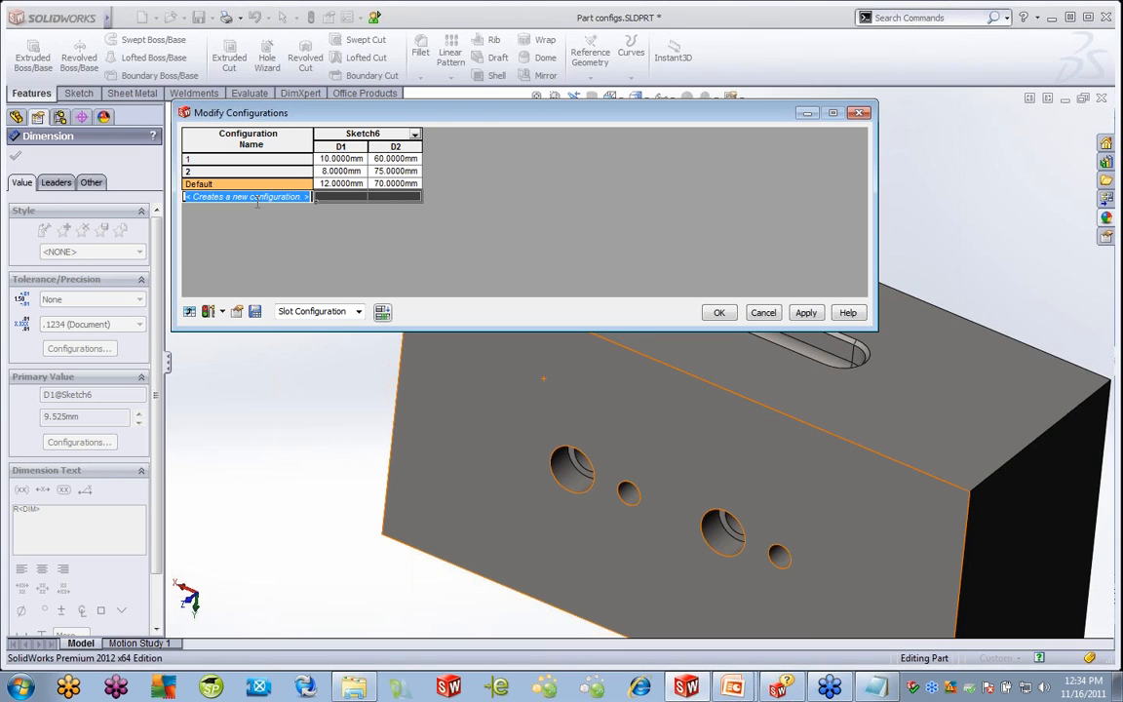
pyautogui.click(257, 198)
pyautogui.write('3')
pyautogui.click(333, 198)
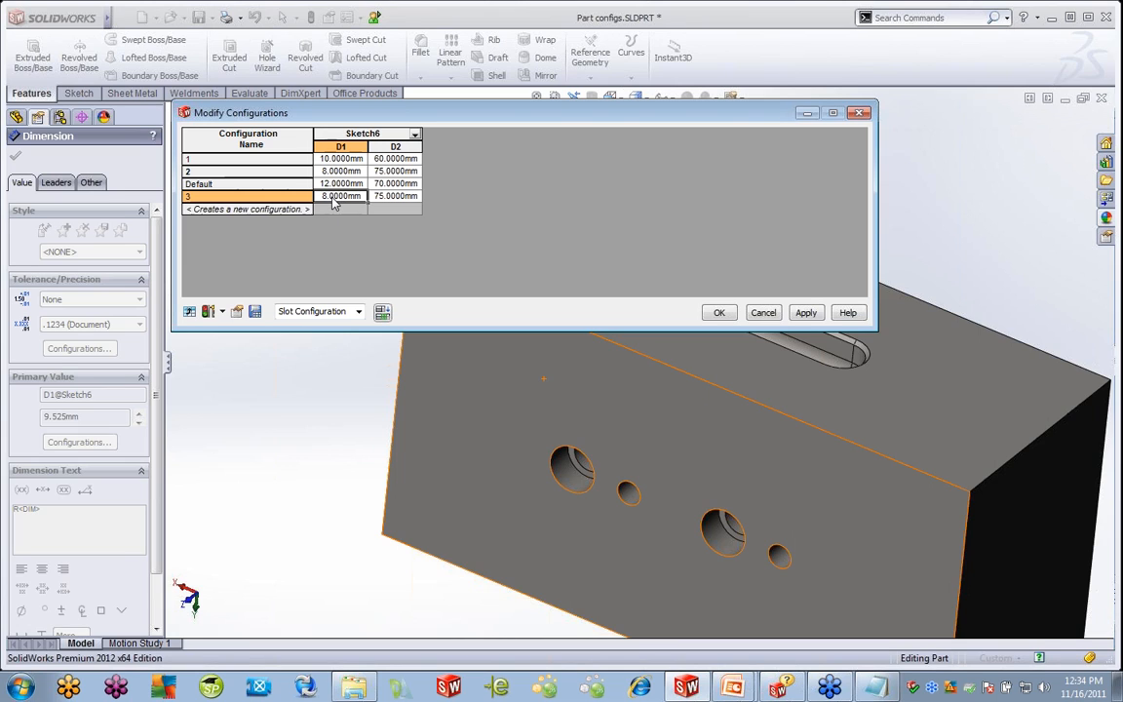
pyautogui.click(395, 196)
pyautogui.write('50')
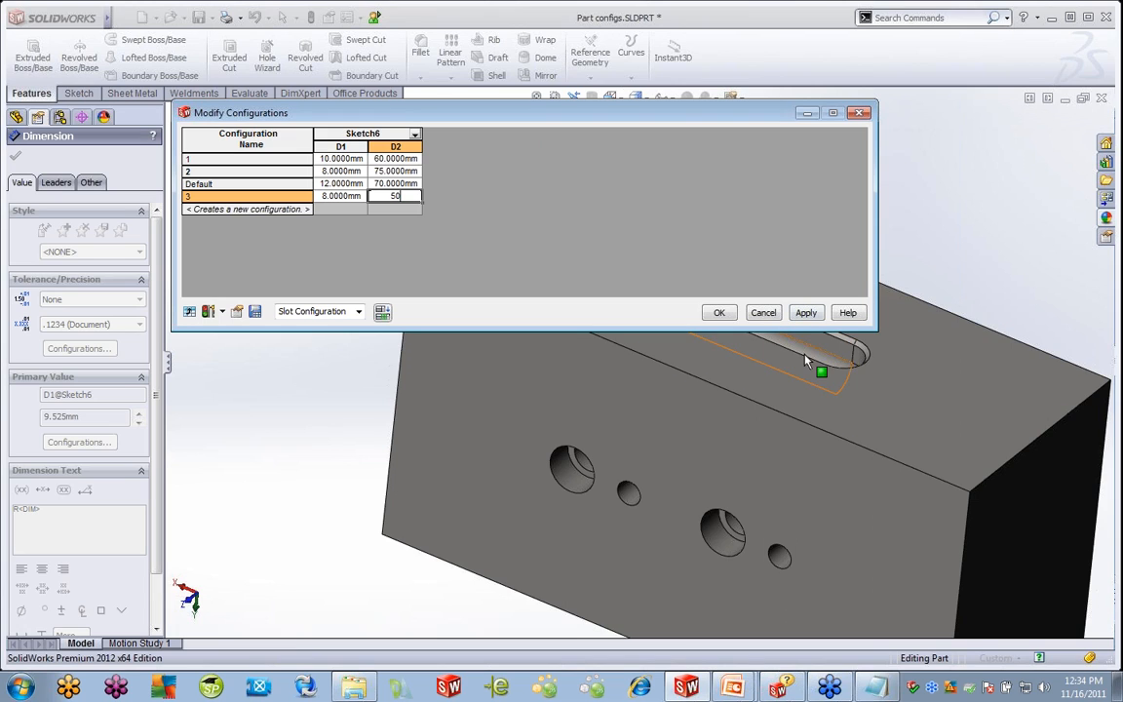
# Apply the slot table's changes, ignoring the Fillet1 rebuild error, and close the table
pyautogui.click(806, 313)
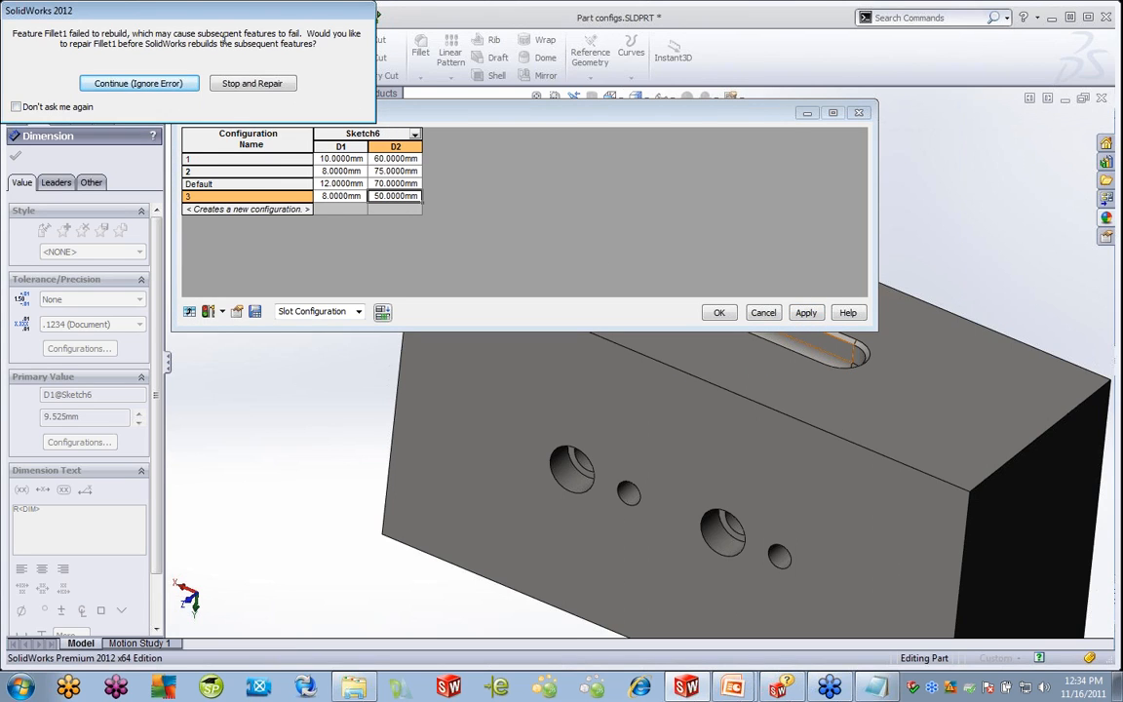
pyautogui.click(168, 87)
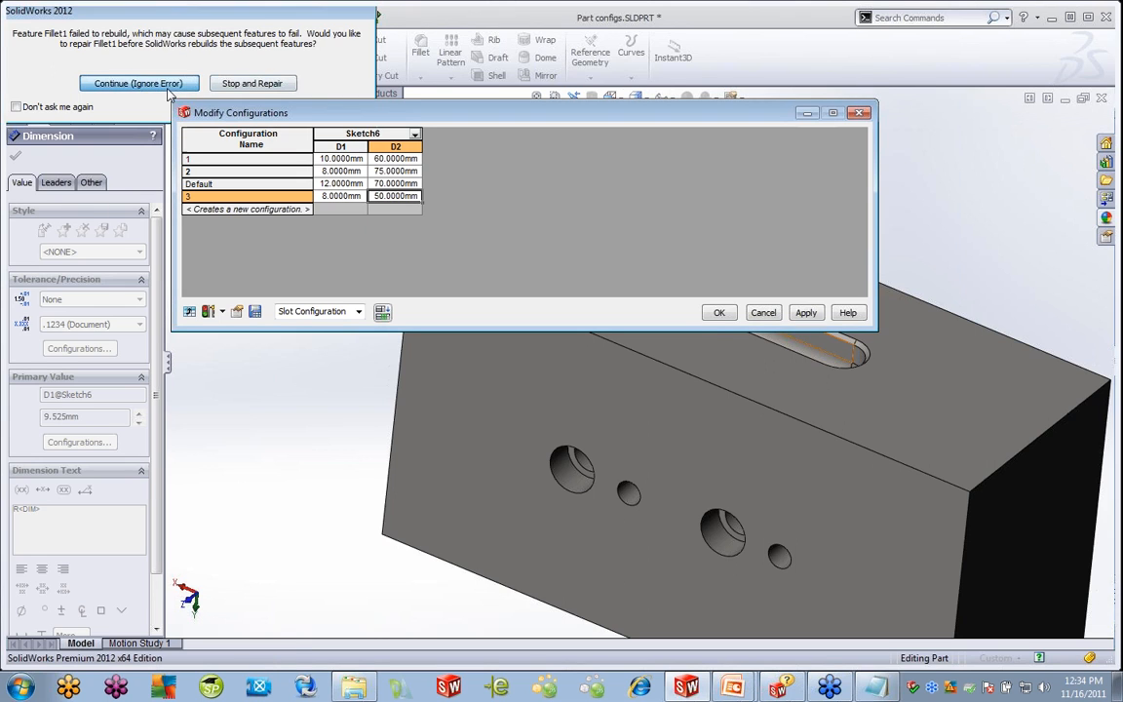
pyautogui.click(719, 312)
# Reopen the saved Config table from the part's configurations to review its entries, and close it
pyautogui.click(66, 117)
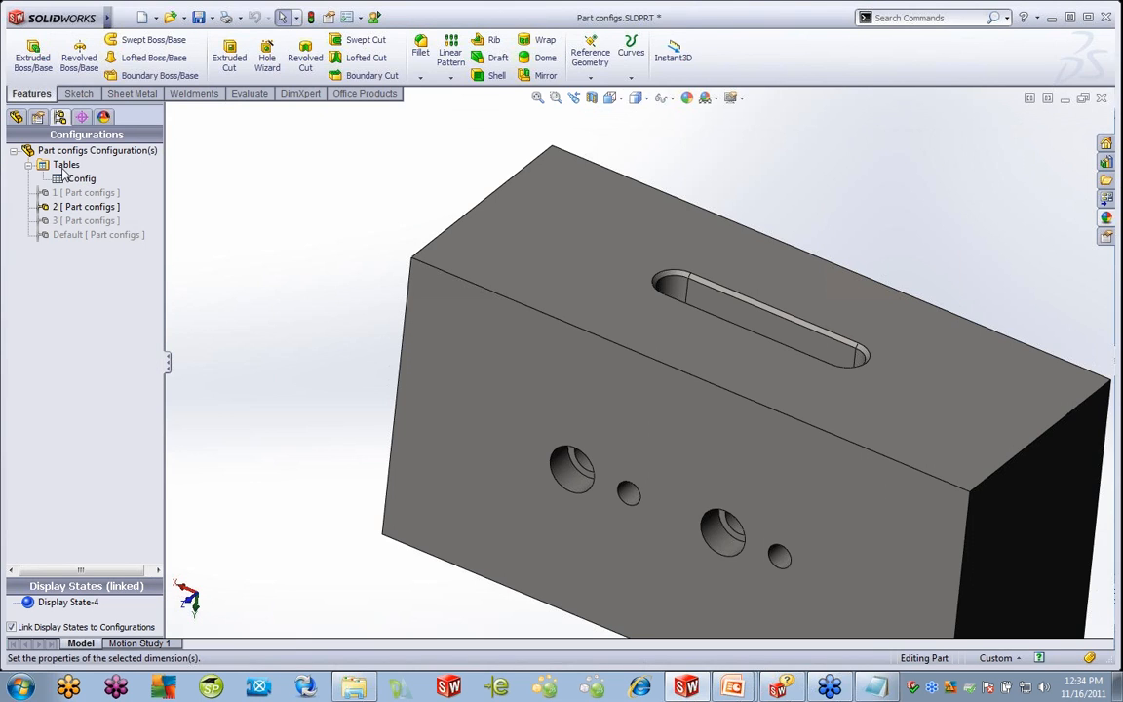
pyautogui.click(78, 179)
pyautogui.doubleClick(80, 178)
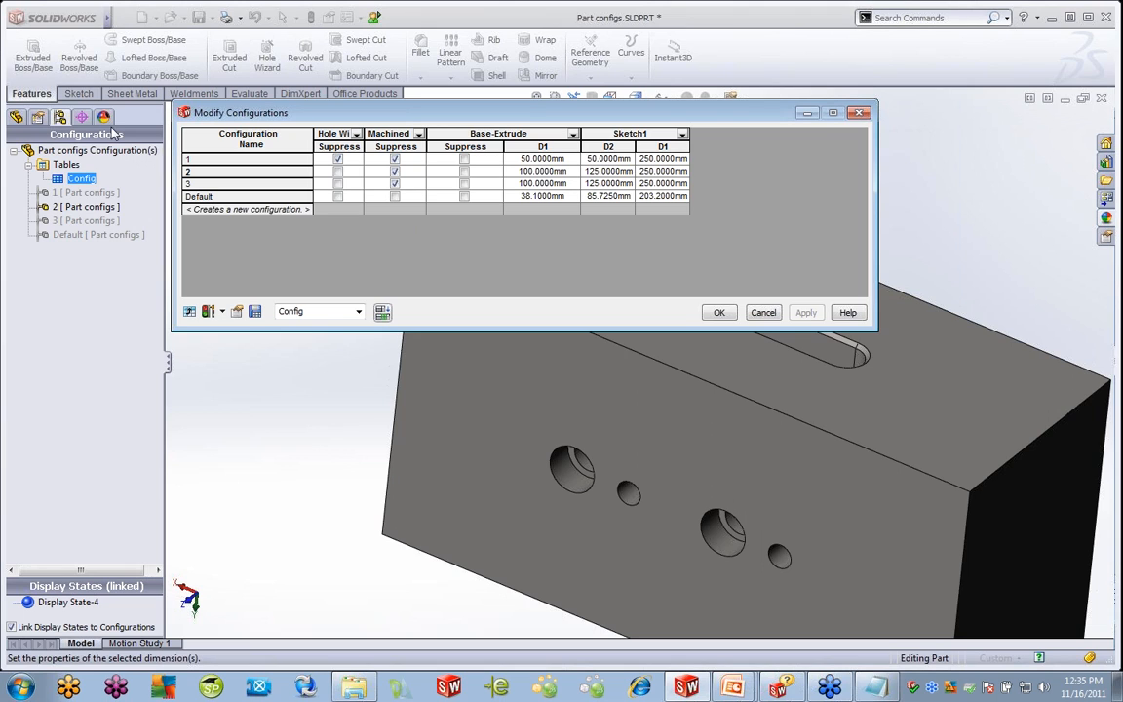
pyautogui.click(720, 313)
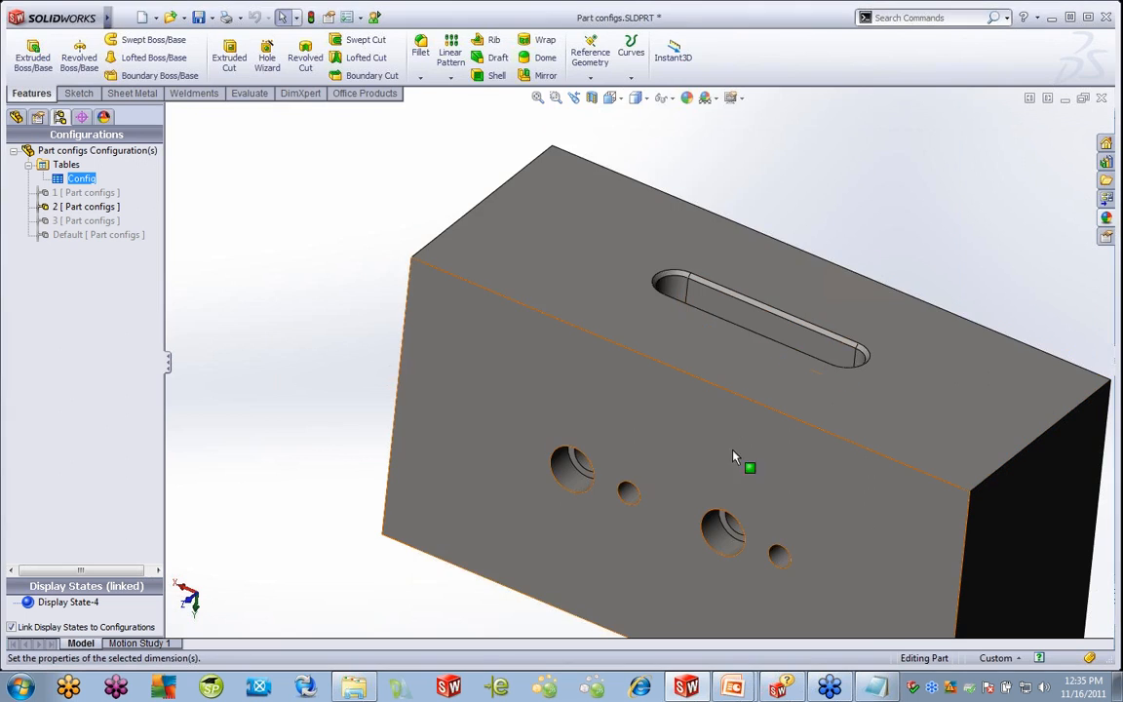
# Close the part and switch to the DT&CFGS.pptx slide show in PowerPoint
pyautogui.click(1101, 98)
pyautogui.click(610, 367)
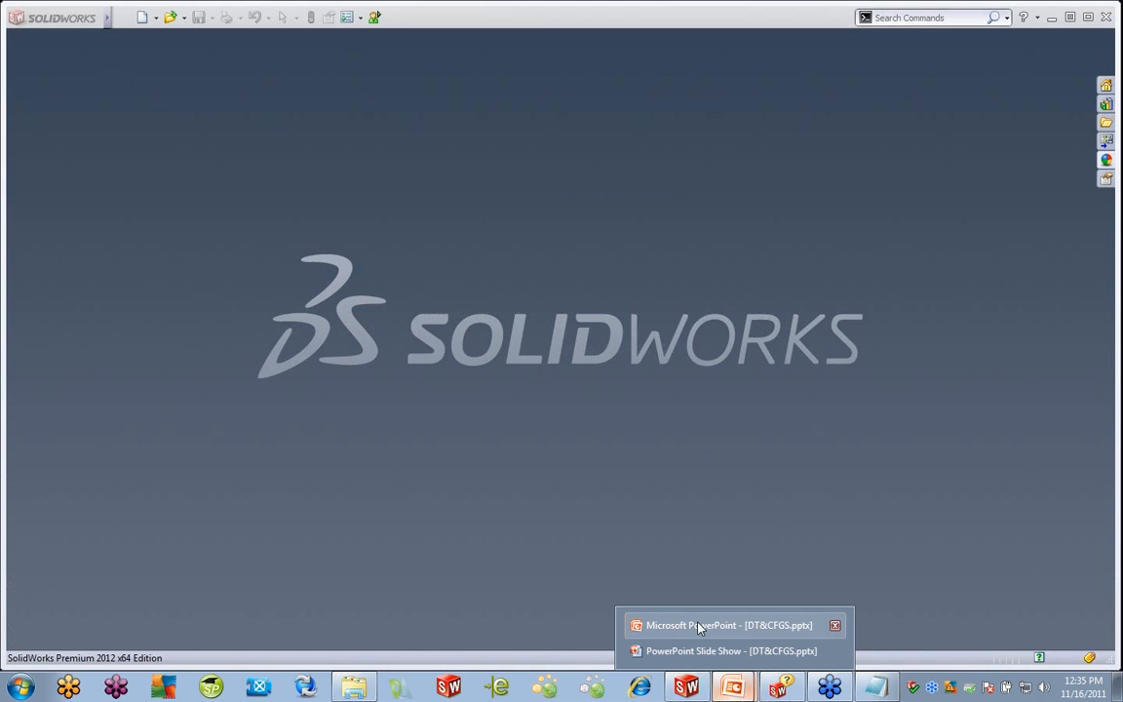
pyautogui.click(676, 624)
pyautogui.click(298, 129)
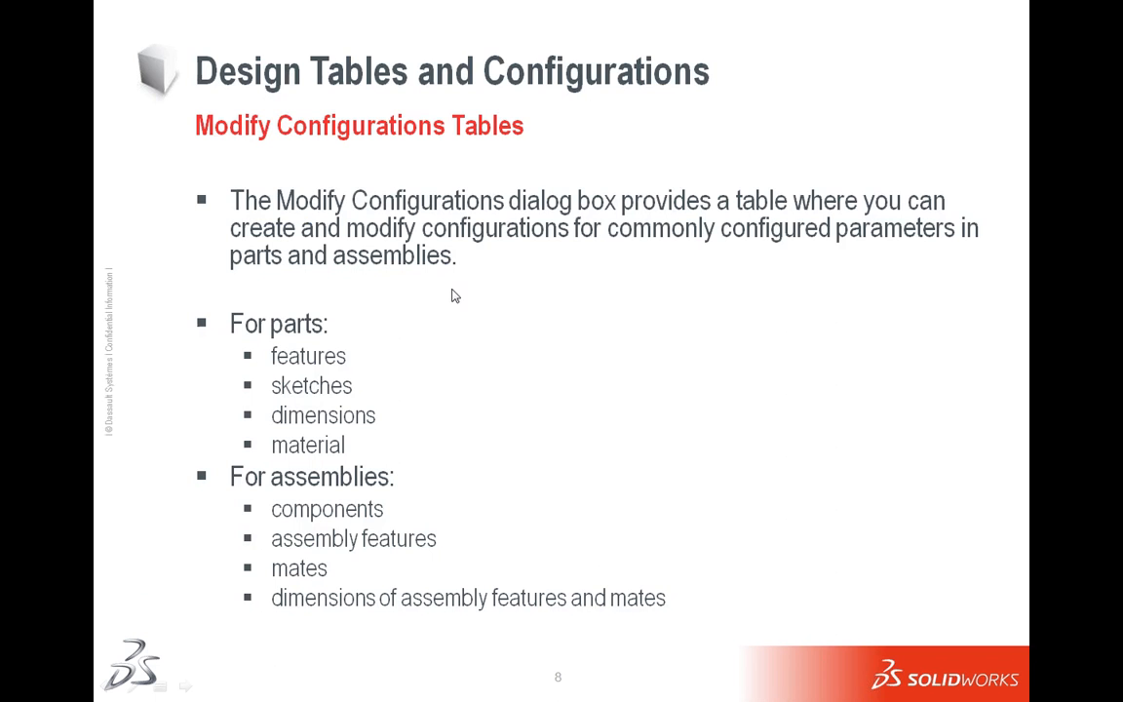
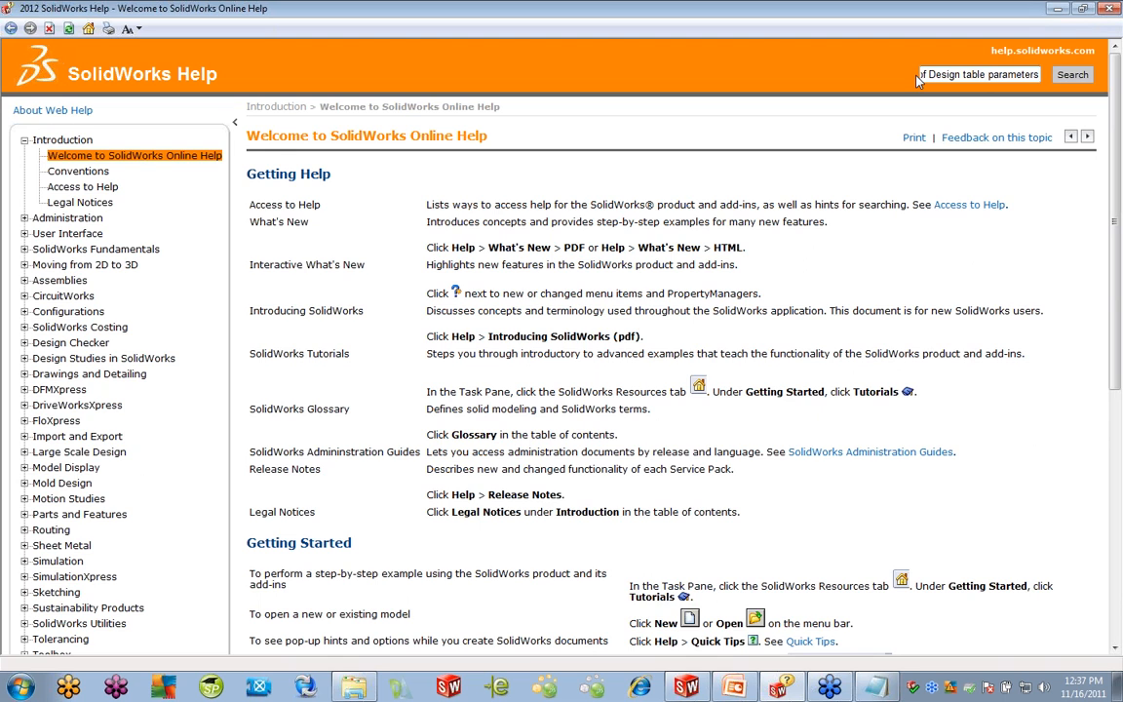
# Search SolidWorks Help for "Summary of Design table parameters"
pyautogui.press('Return')
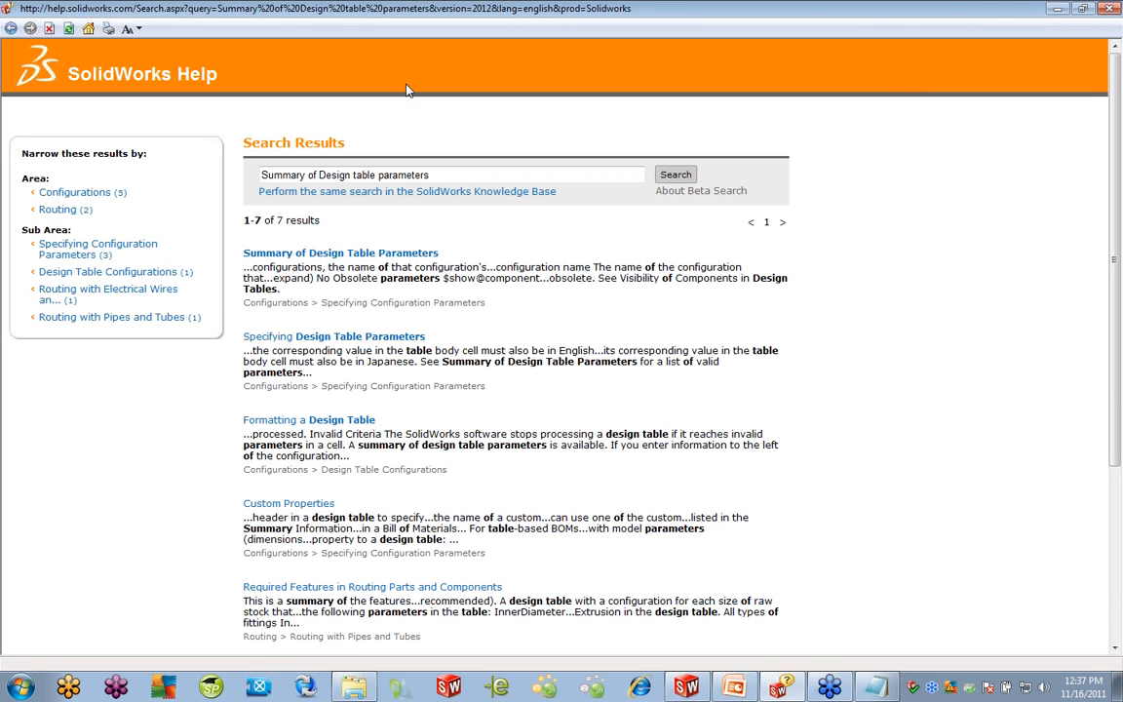
# Open the Summary of Design Table Parameters help topic, read its syntax and legal values for parts and assemblies, and put the help window away
pyautogui.click(310, 256)
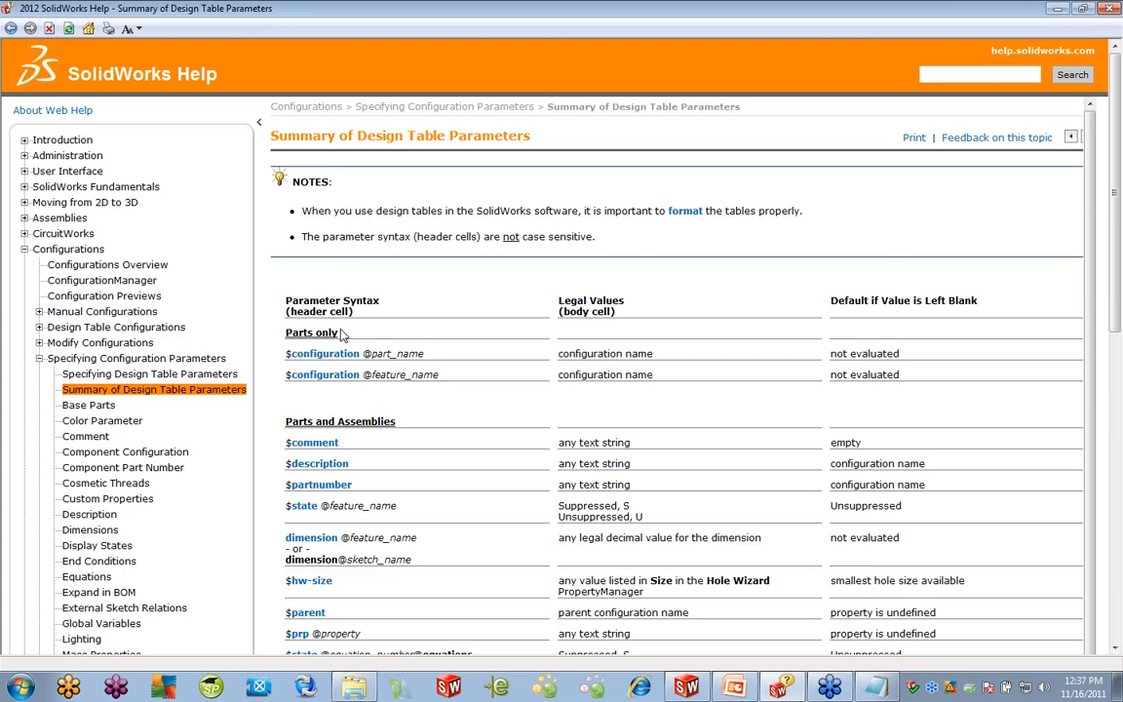
pyautogui.scroll(-4, 367, 297)
pyautogui.scroll(-6, 395, 336)
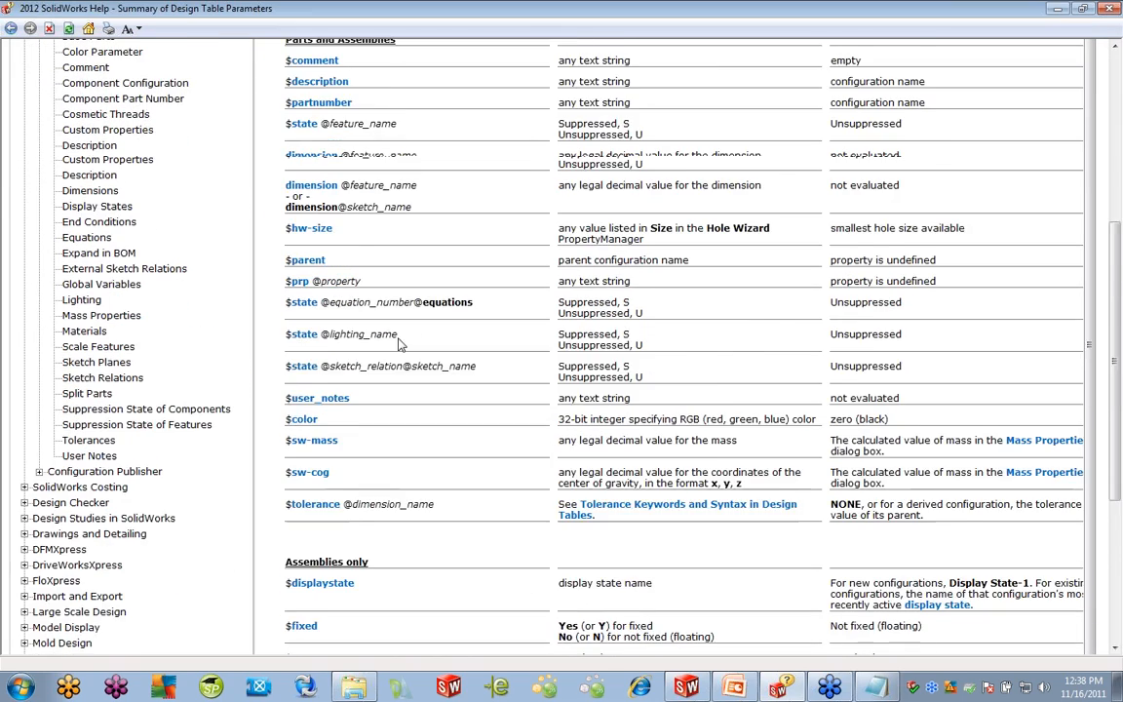
pyautogui.scroll(-4, 398, 344)
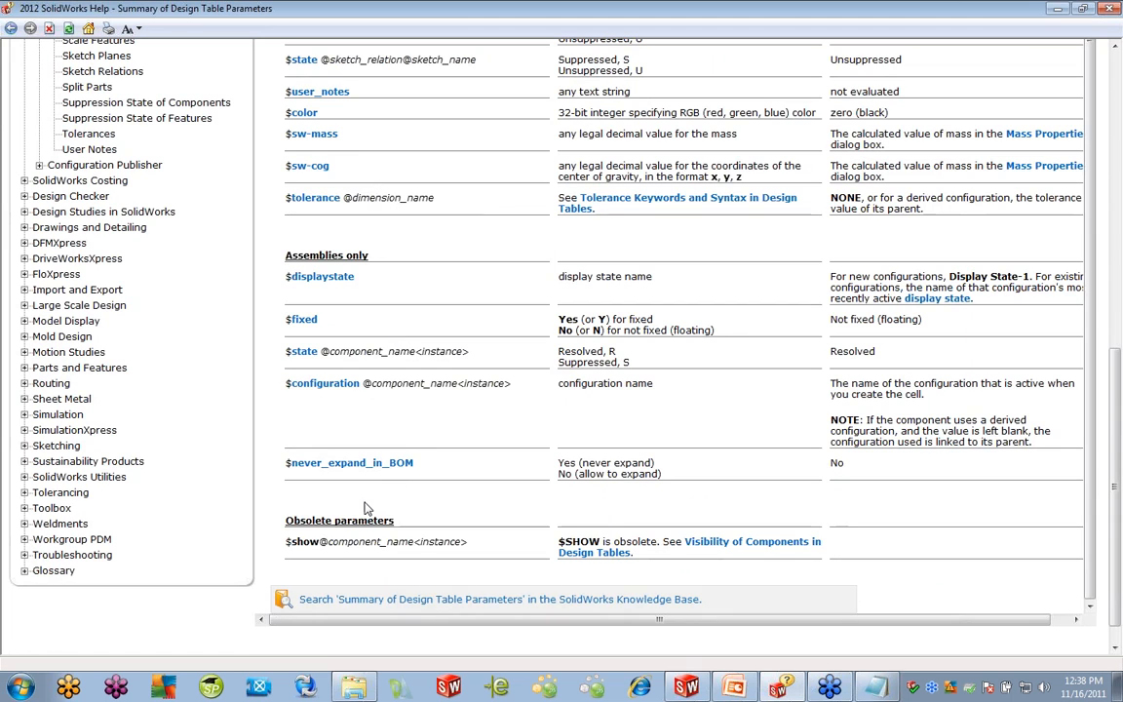
pyautogui.scroll(2, 420, 331)
pyautogui.scroll(4, 448, 346)
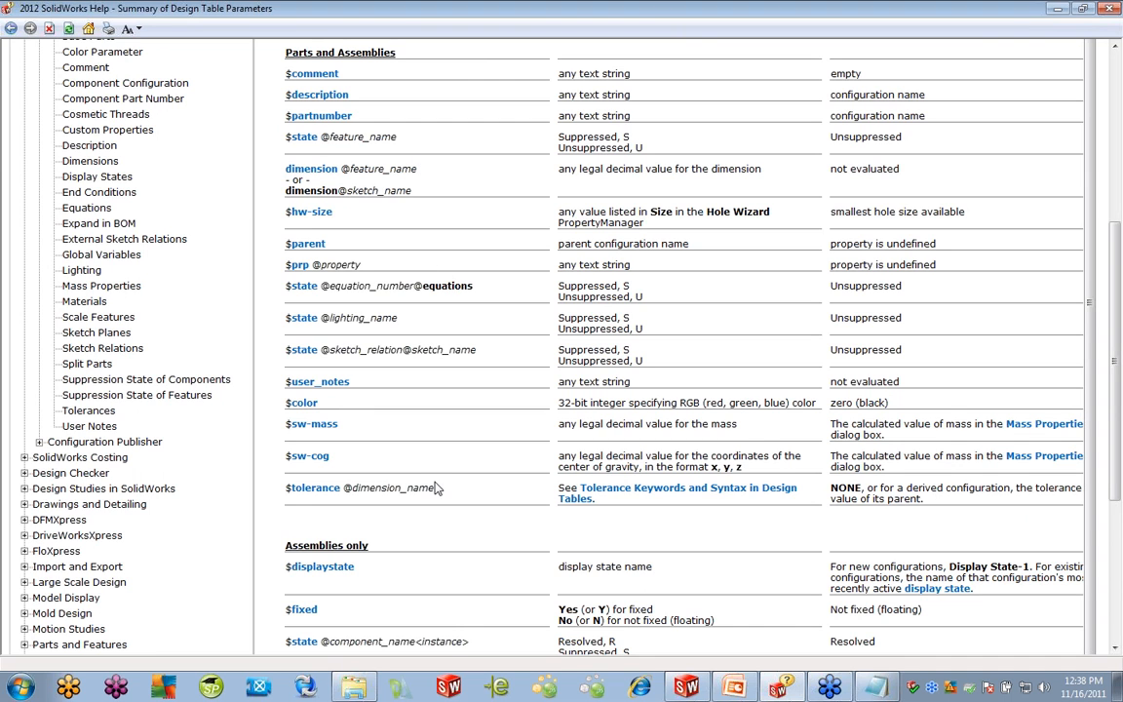
pyautogui.scroll(4, 907, 143)
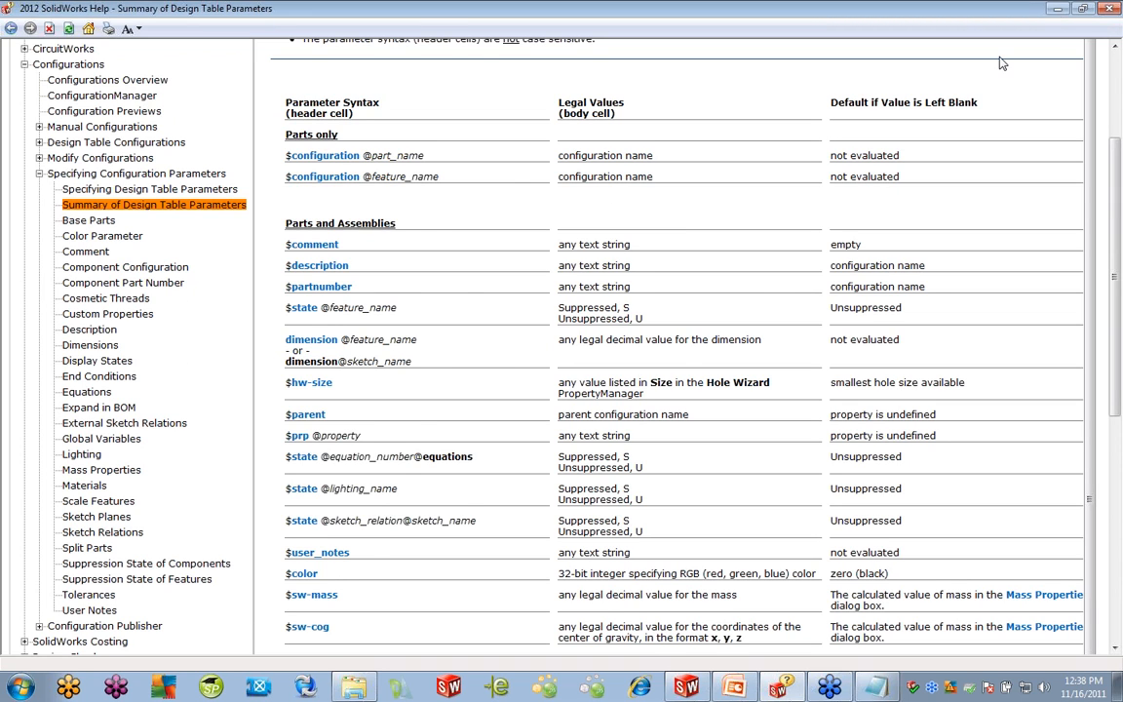
pyautogui.click(1055, 10)
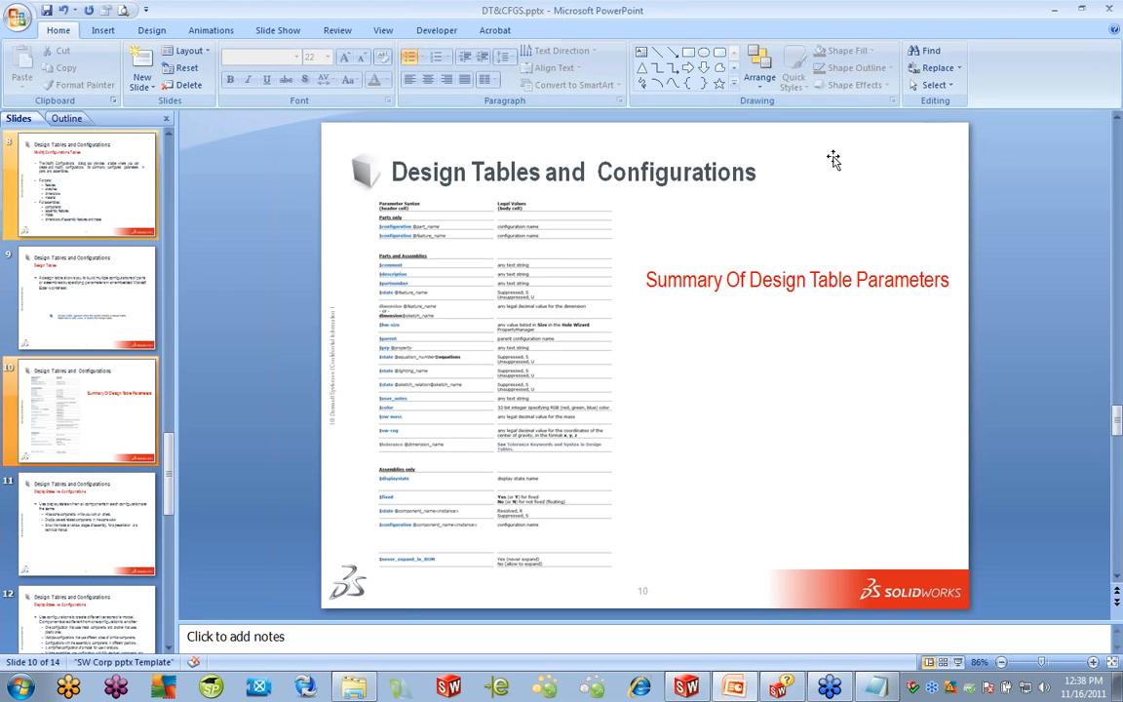
# Switch to SolidWorks, open Socket_&.SLDPRT from the DT and CONFIGS LL folder, and expand the tables among its configurations
pyautogui.click(686, 687)
pyautogui.click(169, 18)
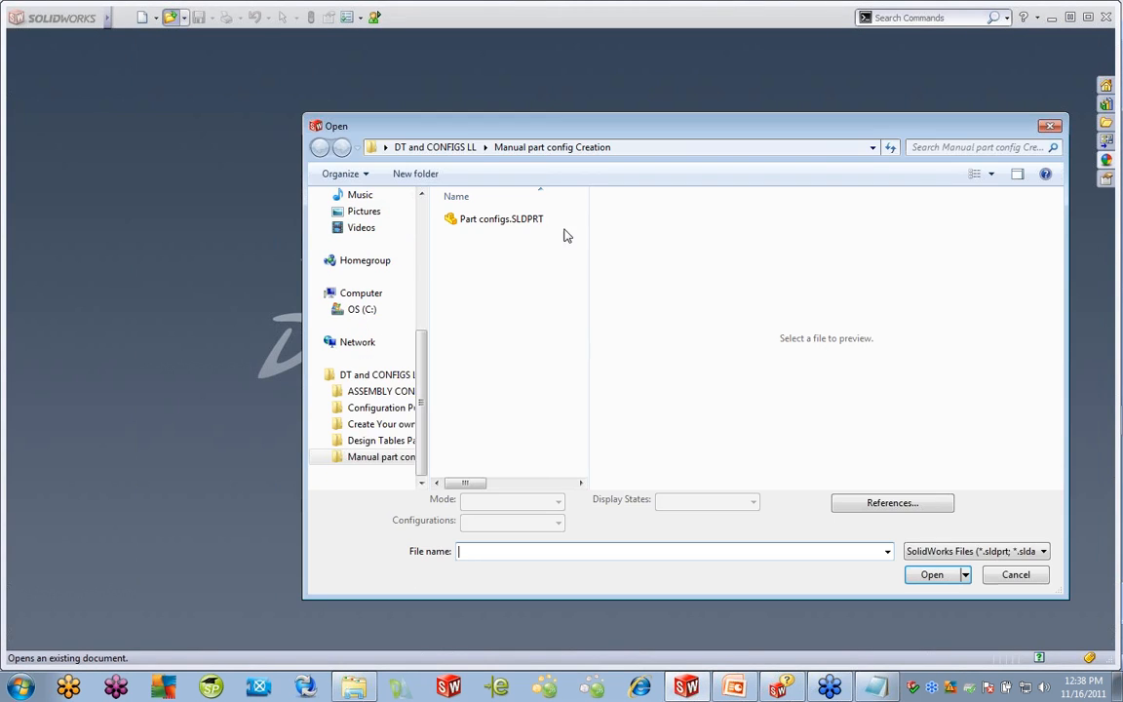
pyautogui.click(458, 149)
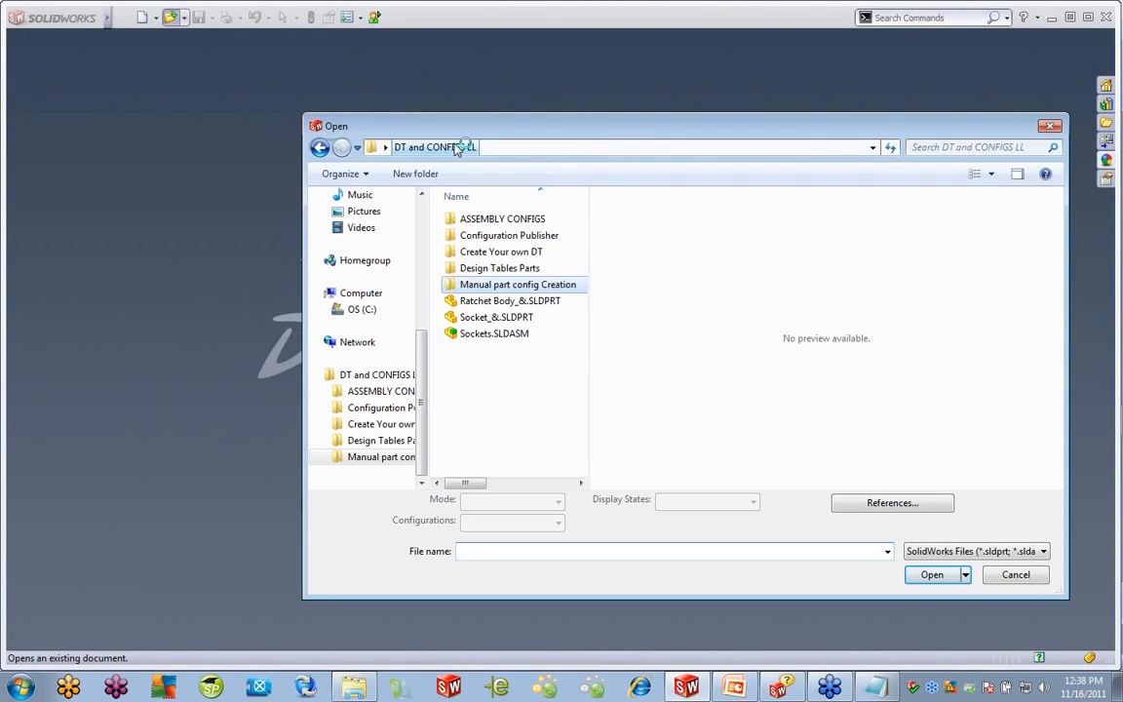
pyautogui.doubleClick(494, 325)
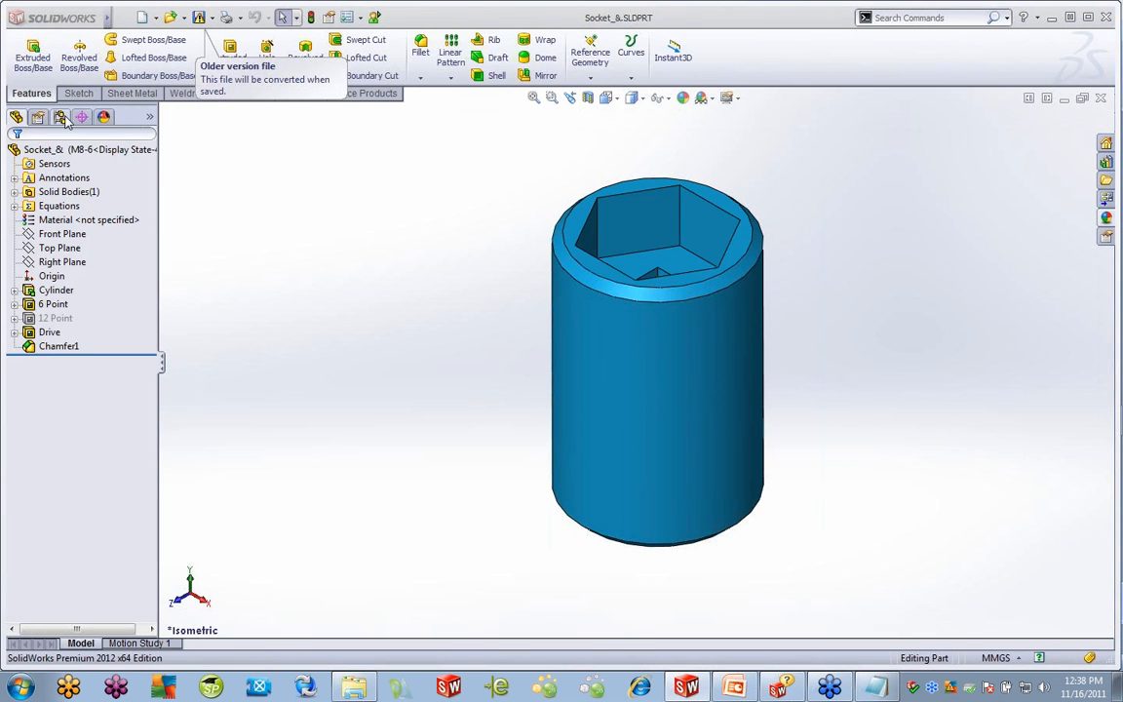
pyautogui.click(59, 116)
pyautogui.click(29, 165)
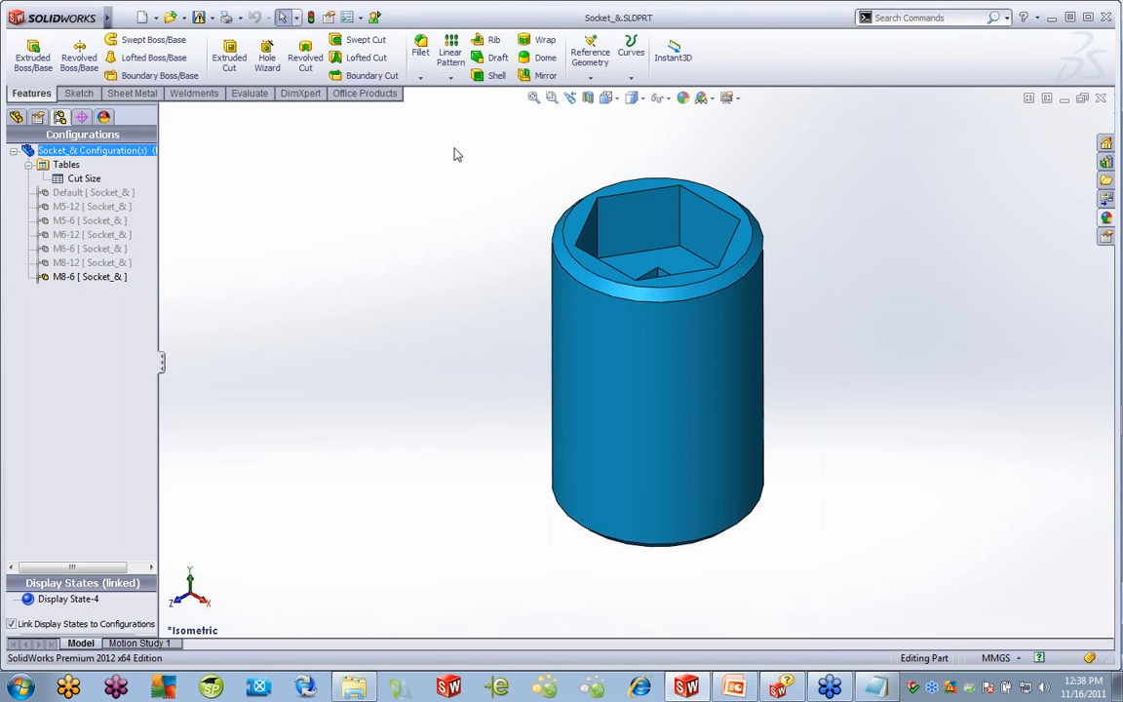
# Open Ratchet Body_&.SLDPRT from the DT and CONFIGS LL folder and display its configurations
pyautogui.click(152, 19)
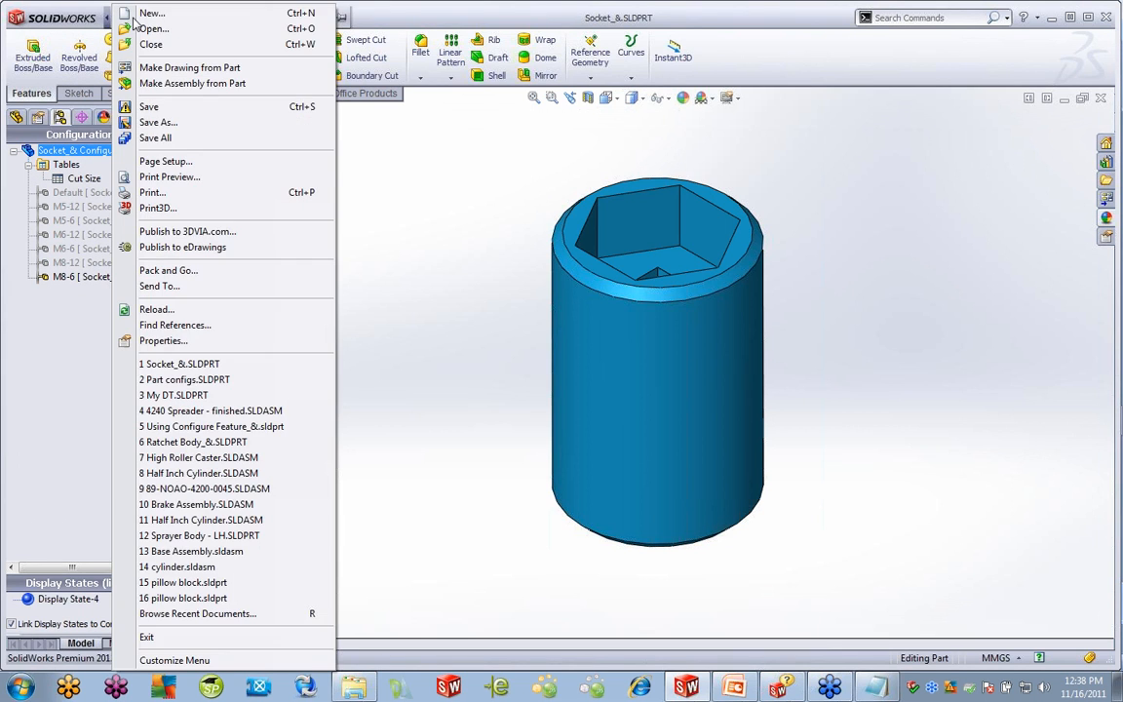
pyautogui.click(121, 18)
pyautogui.click(121, 18)
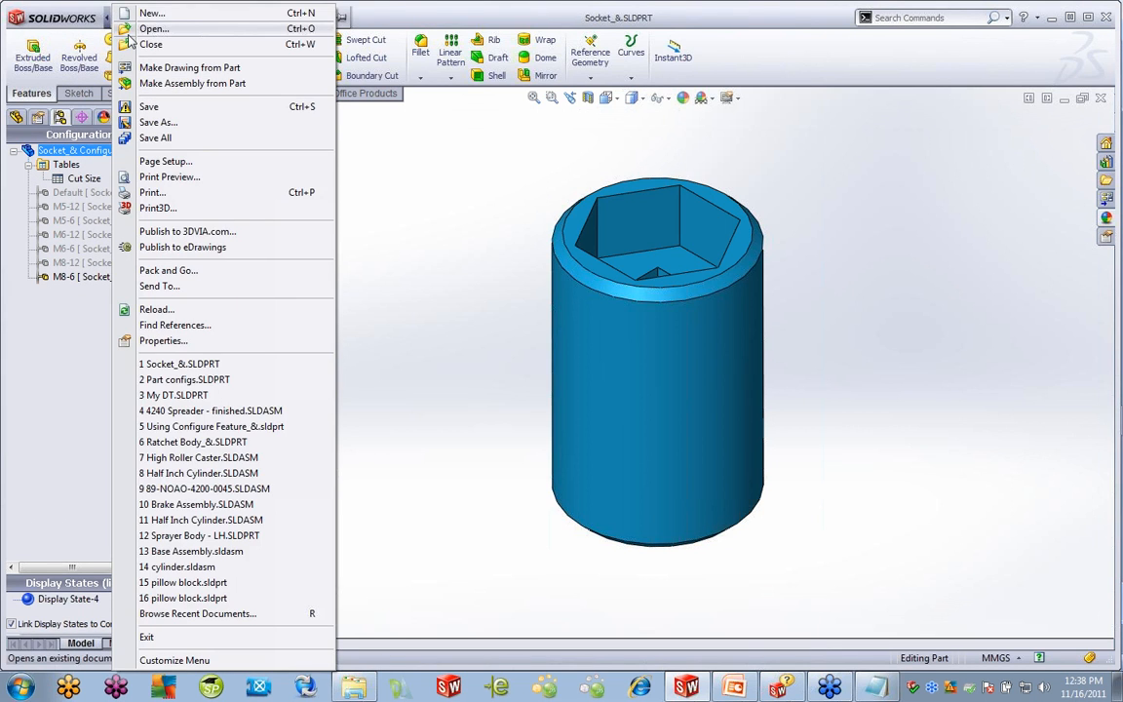
pyautogui.click(127, 30)
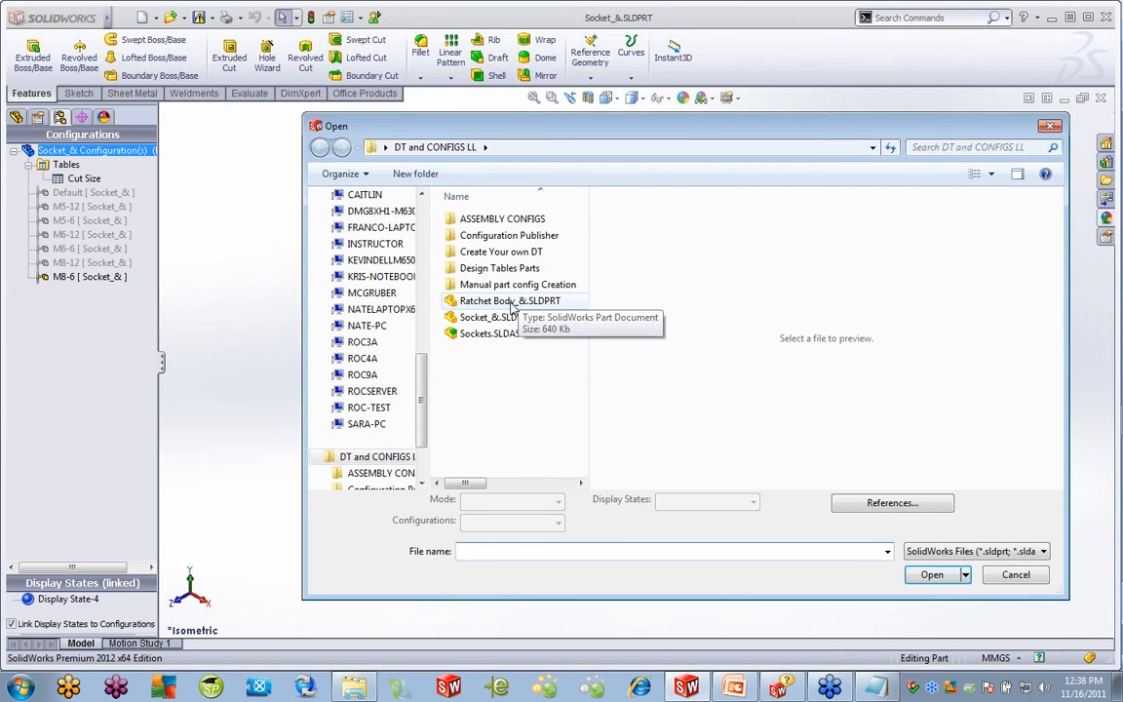
pyautogui.doubleClick(512, 302)
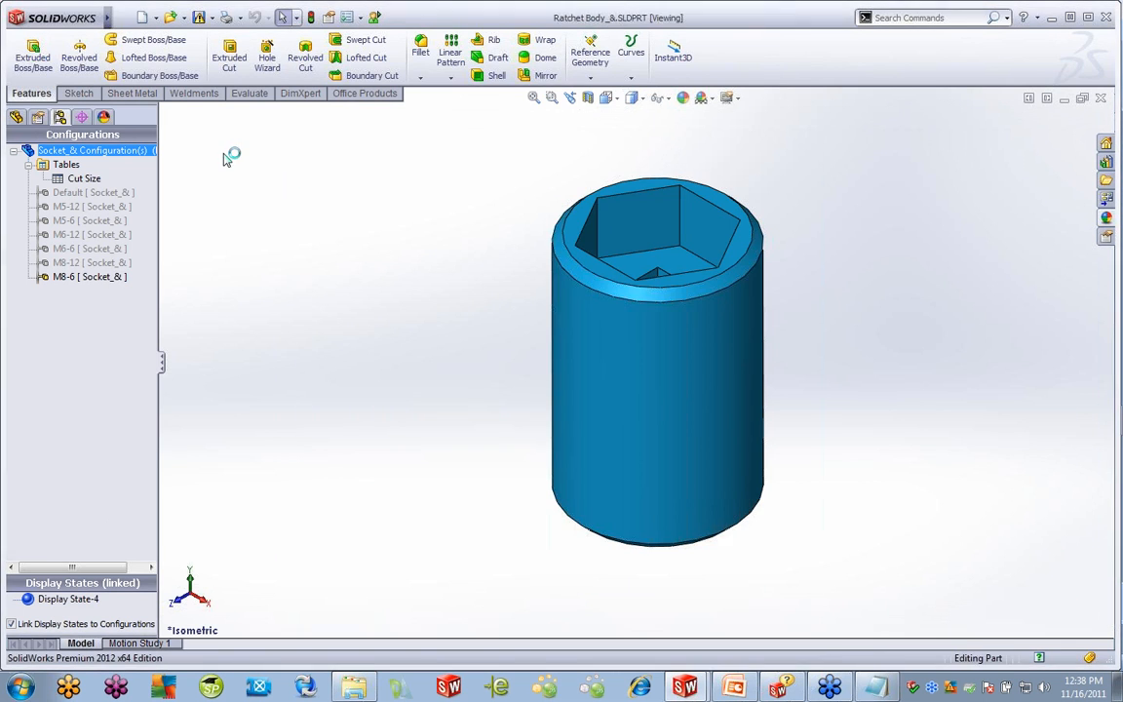
pyautogui.click(62, 116)
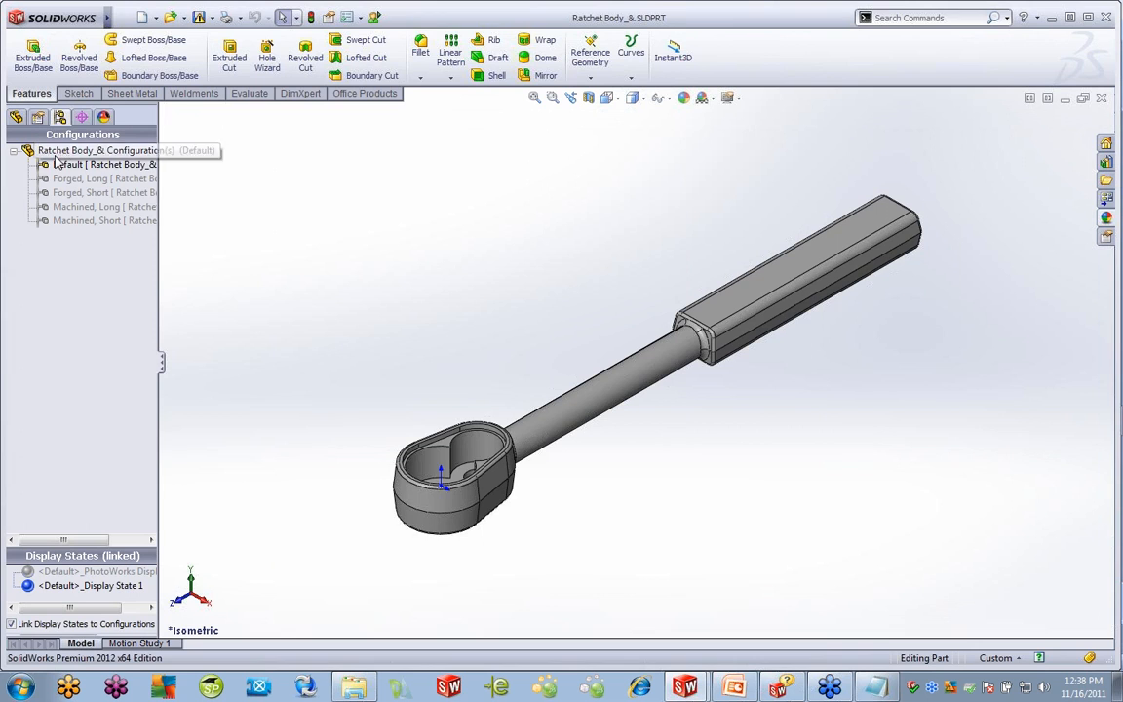
# Open pillow block.sldprt from the Design Tables Parts folder
pyautogui.click(171, 18)
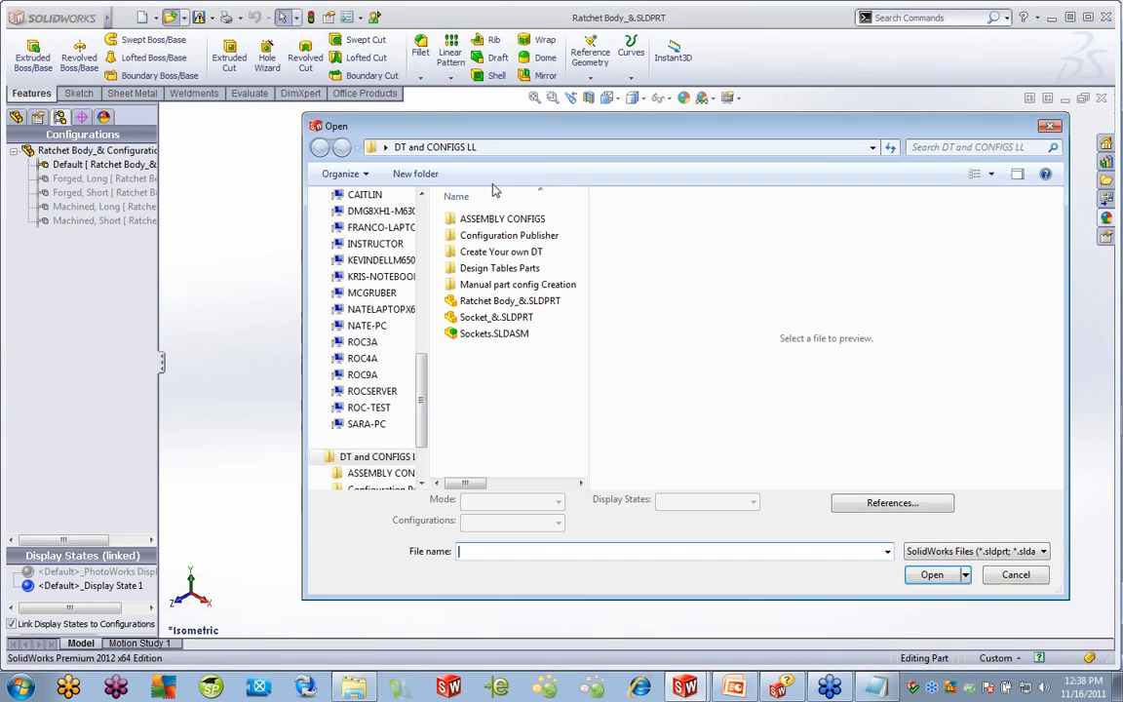
pyautogui.doubleClick(529, 270)
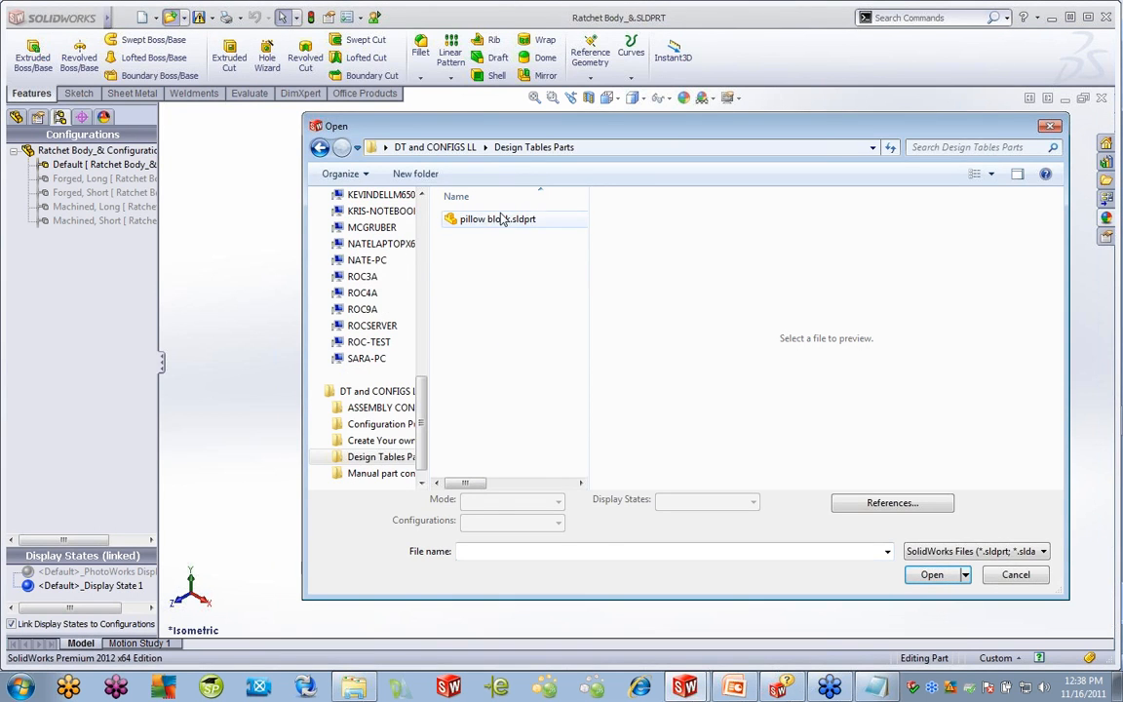
pyautogui.doubleClick(500, 220)
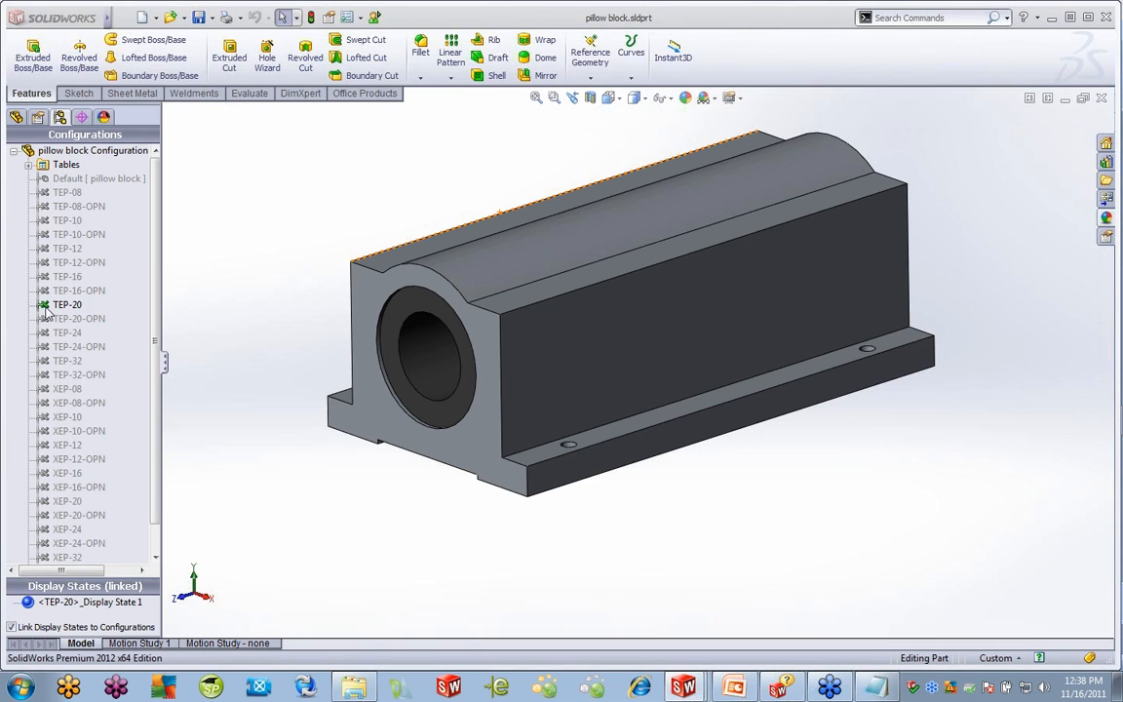
# Open the pillow block's design table for editing without adding the offered configurations or parameters
pyautogui.click(30, 164)
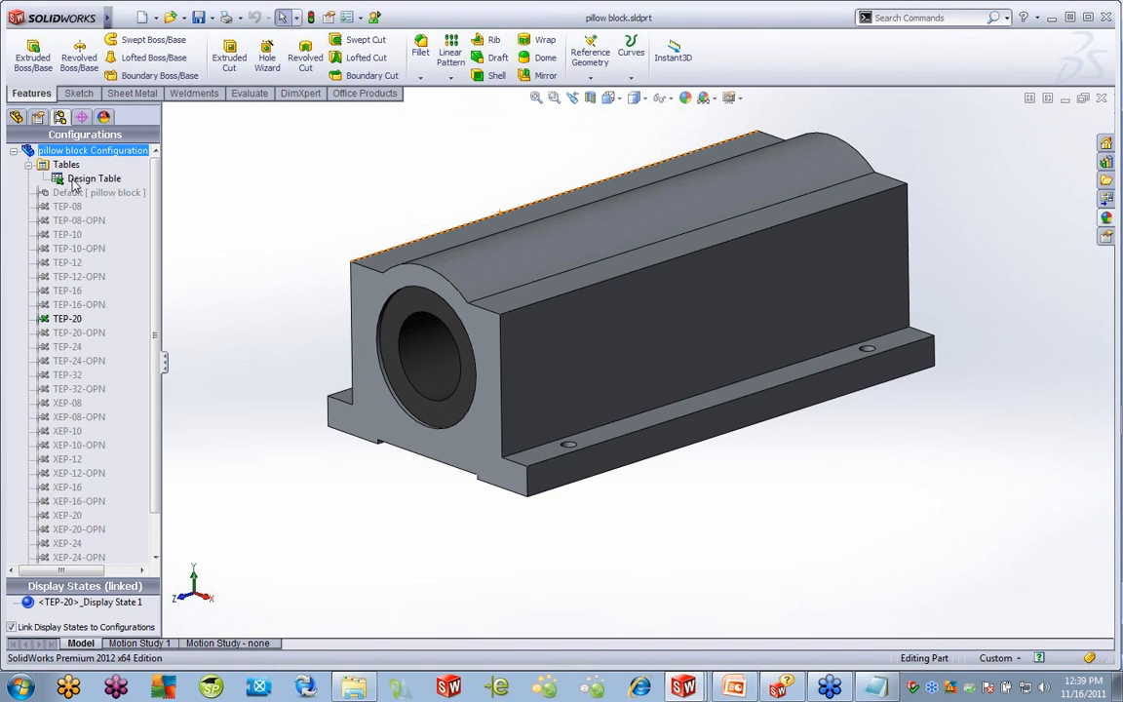
pyautogui.rightClick(76, 182)
pyautogui.click(186, 205)
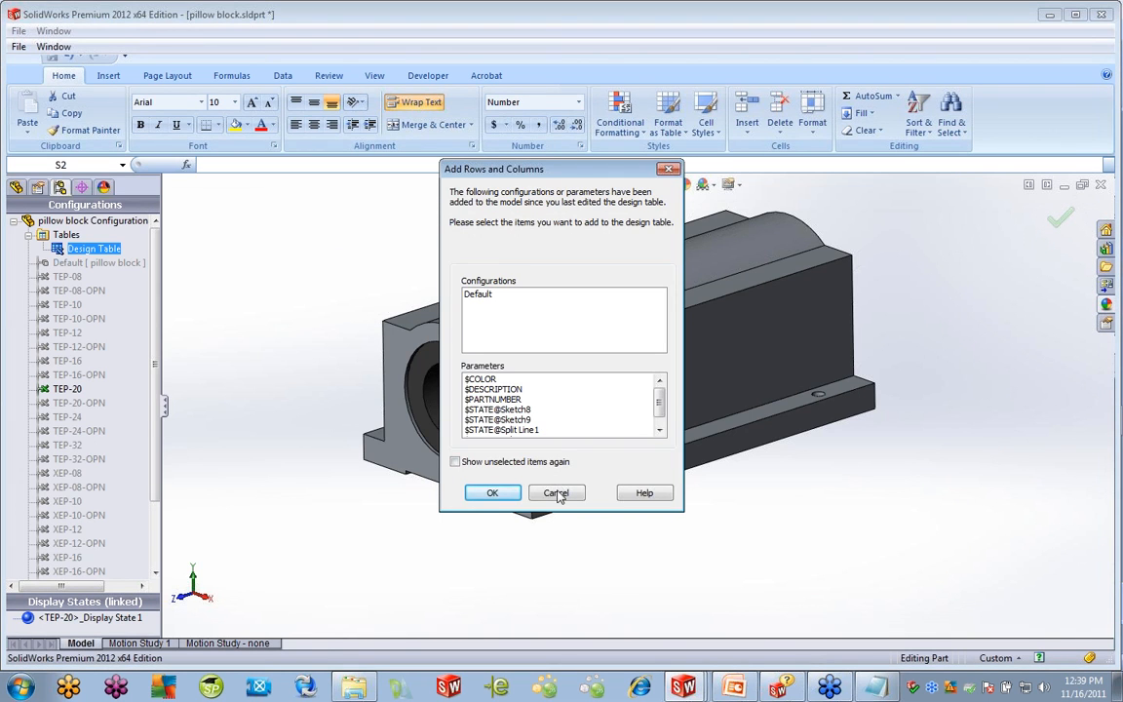
pyautogui.click(556, 493)
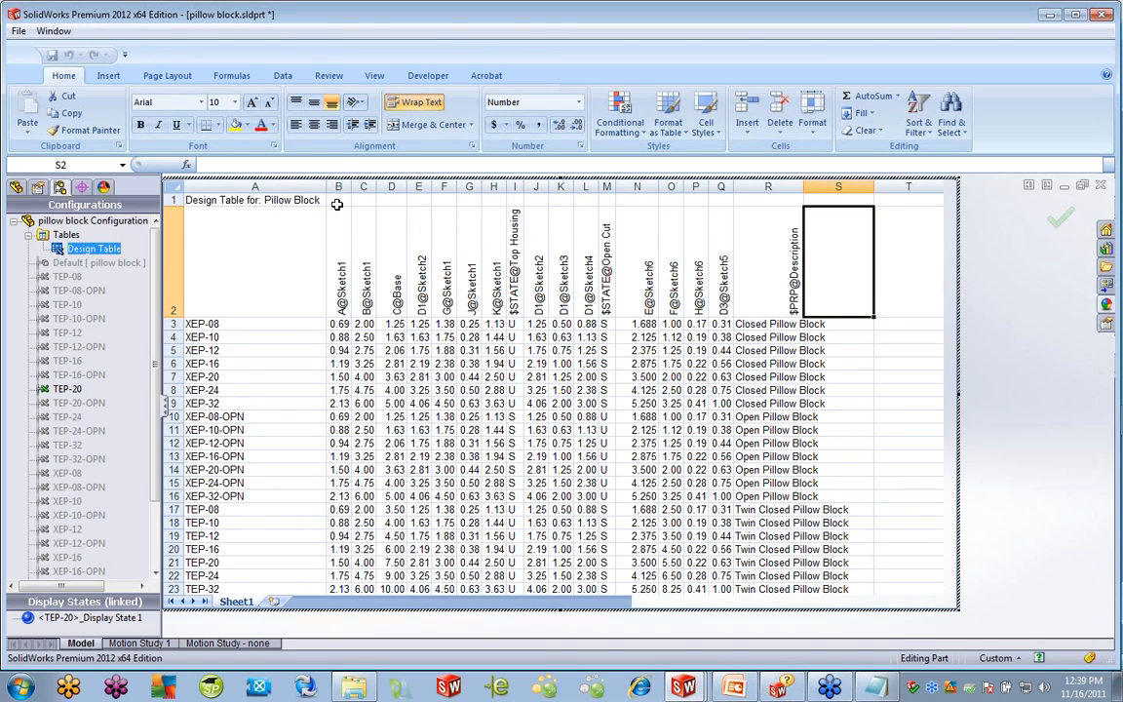
# Examine the design table's title, the blank Family cell and the header row's parameters from A@Sketch1 to $PRP@Description
pyautogui.click(292, 200)
pyautogui.click(269, 218)
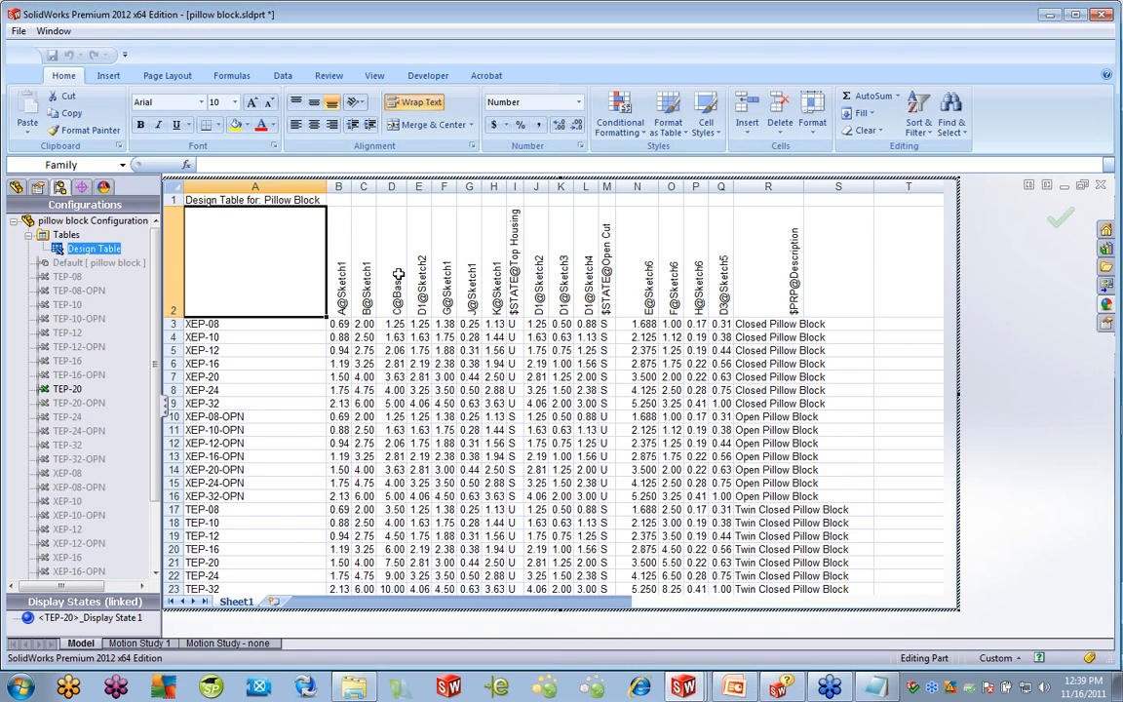
pyautogui.moveTo(345, 247); pyautogui.dragTo(781, 285)
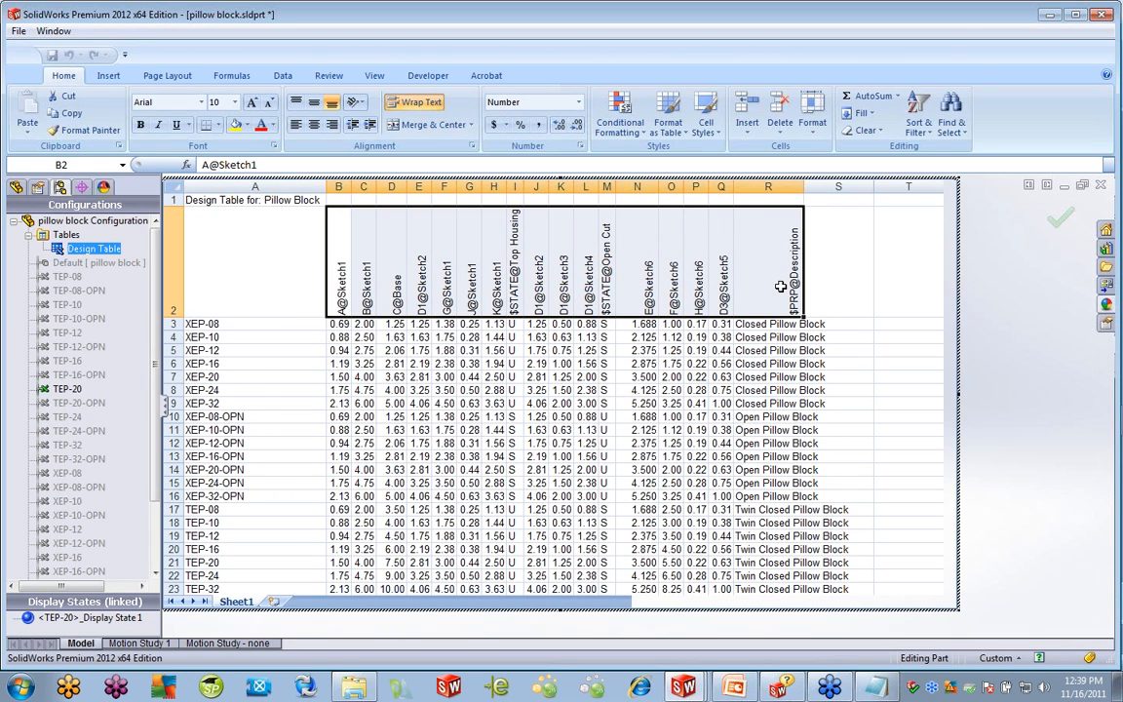
pyautogui.click(338, 293)
pyautogui.click(364, 292)
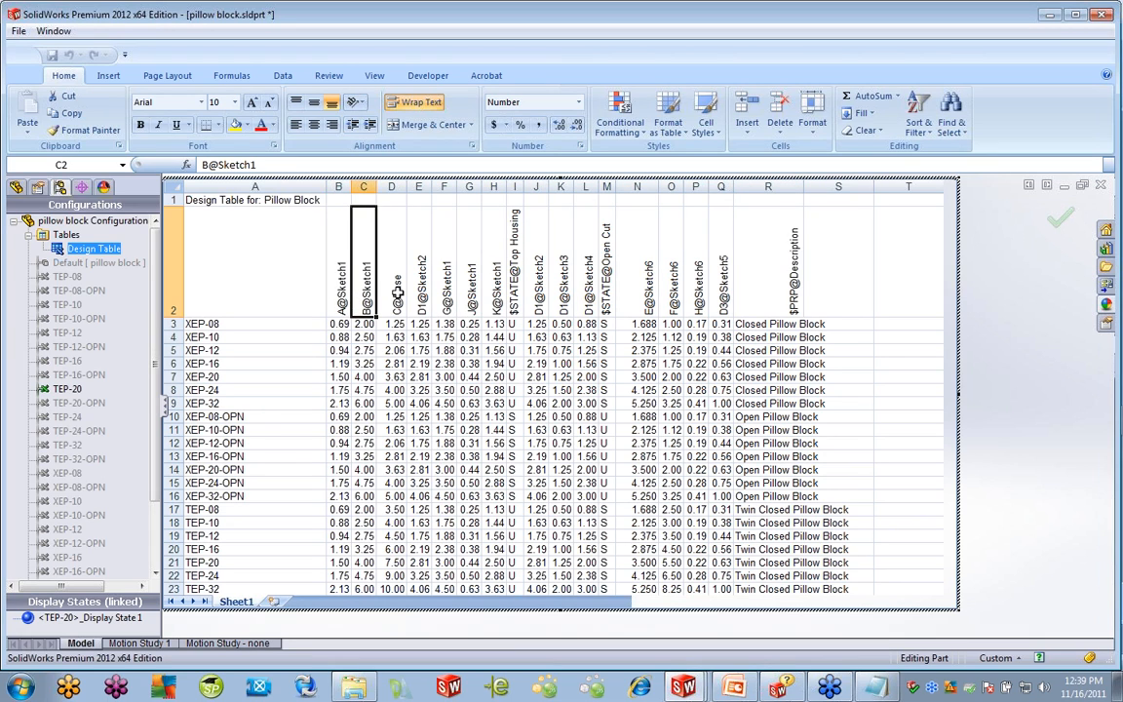
pyautogui.click(398, 292)
pyautogui.click(417, 271)
pyautogui.click(450, 297)
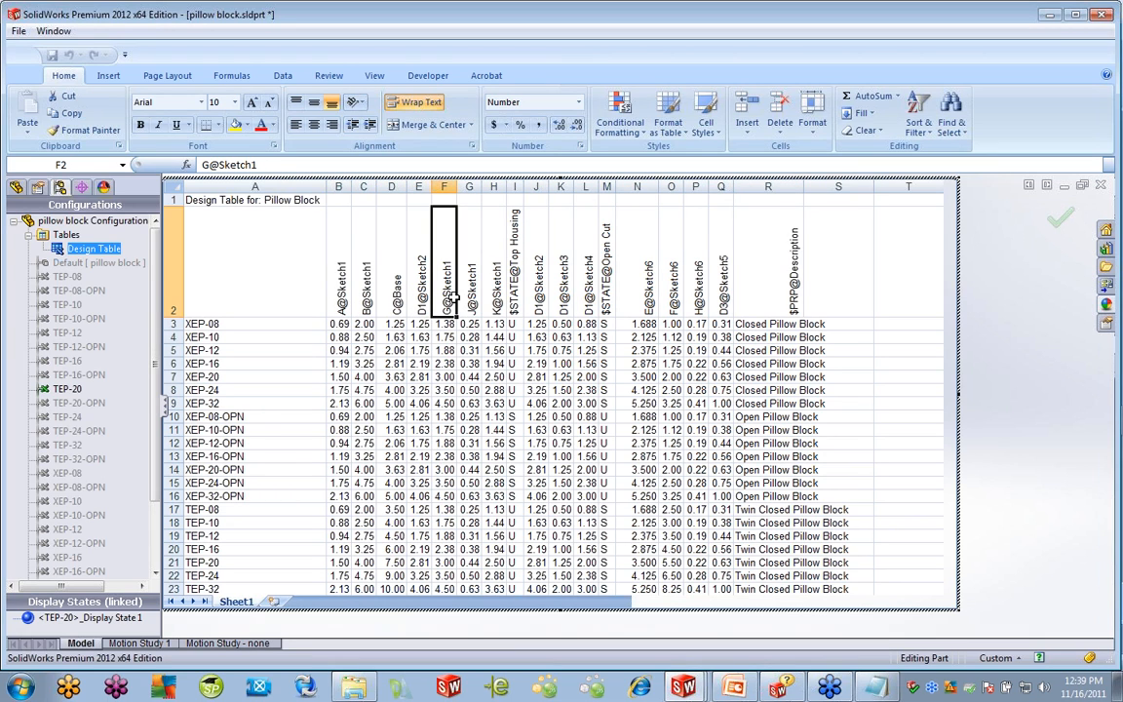
pyautogui.click(469, 294)
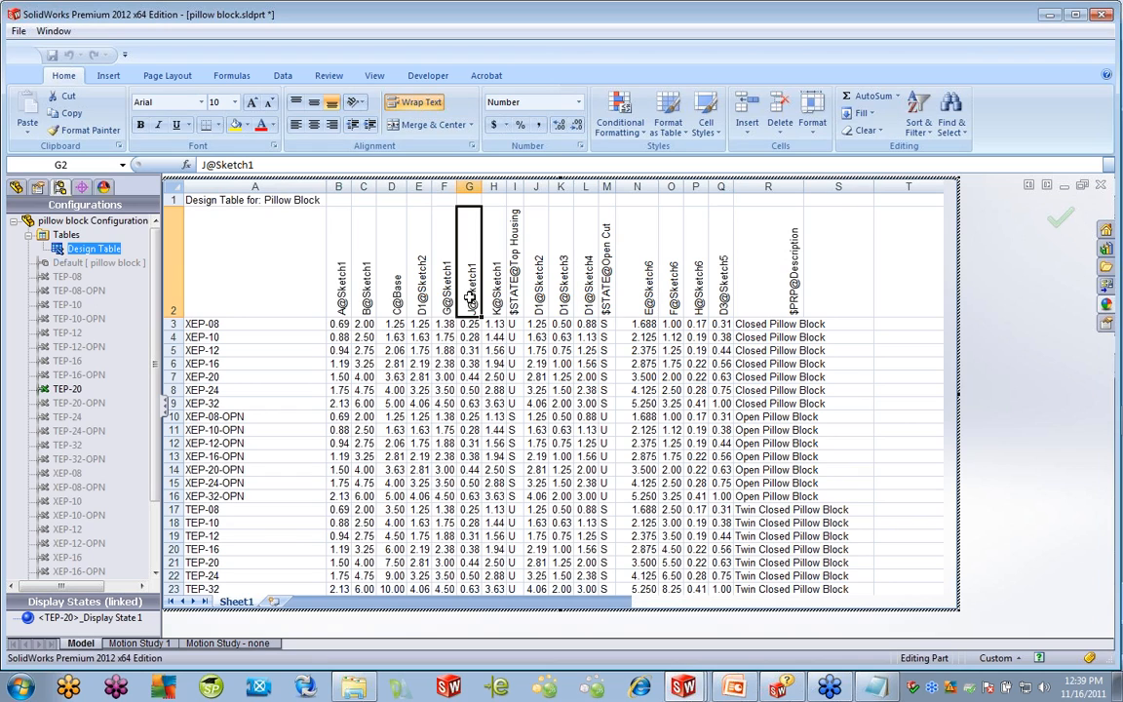
# Review the design table's configuration names in column A below the Family cell, from XEP-08 to XEP-20
pyautogui.click(222, 323)
pyautogui.click(234, 274)
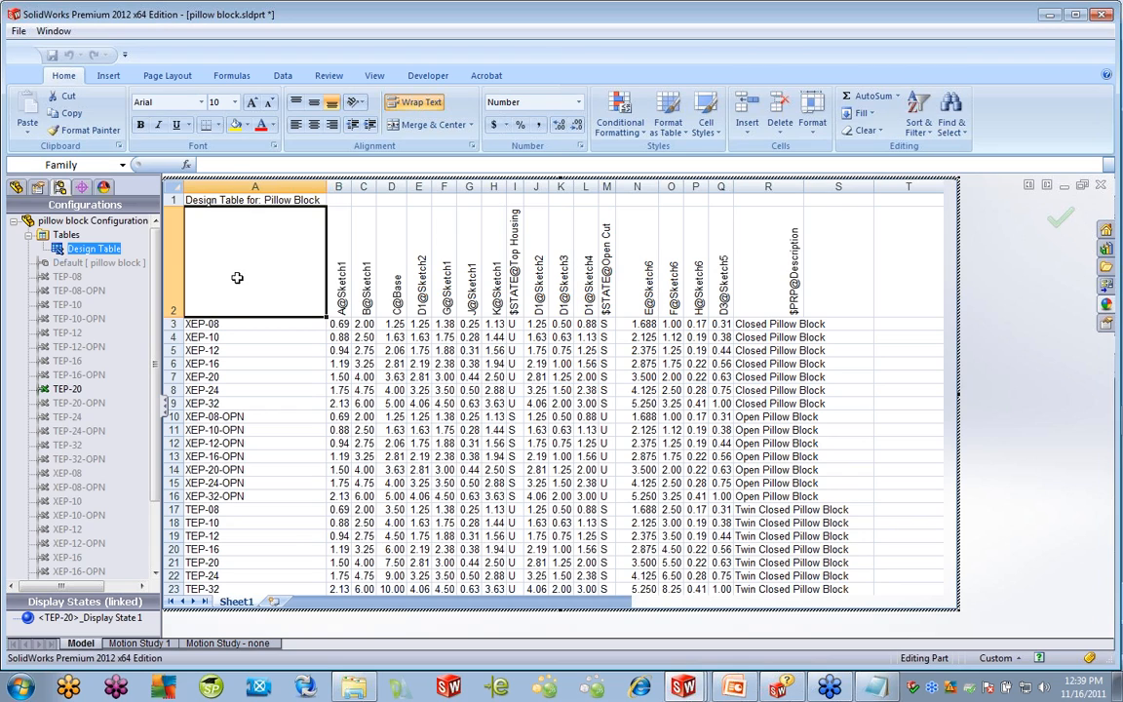
pyautogui.click(214, 323)
pyautogui.click(216, 337)
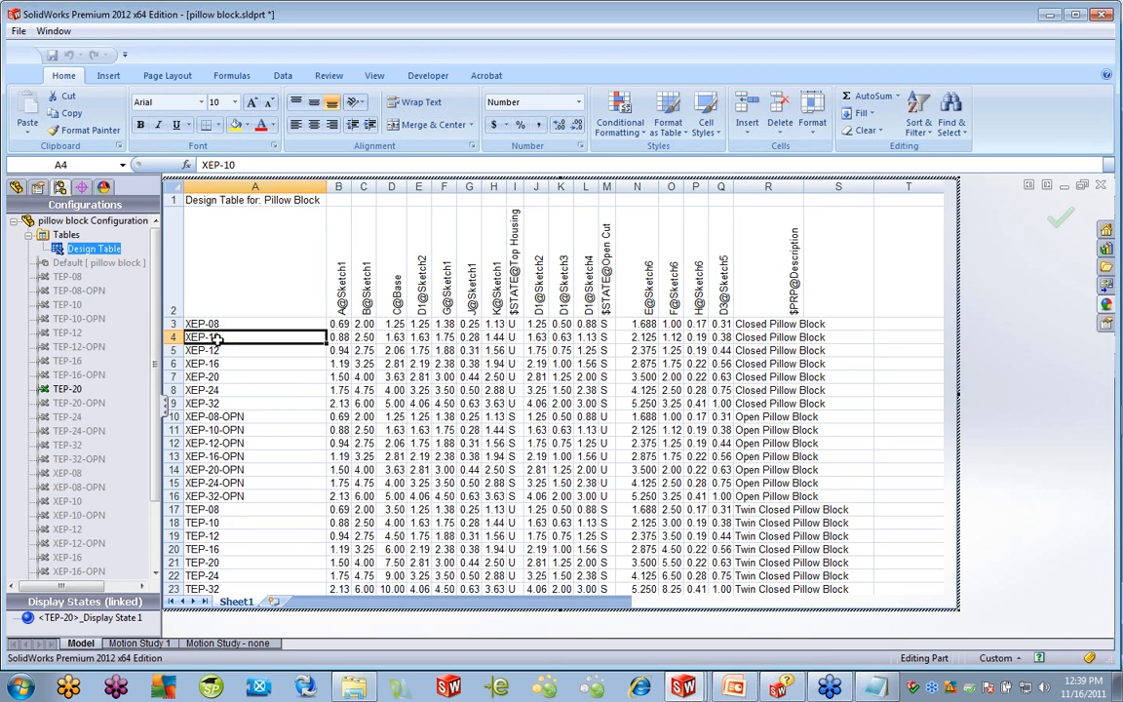
pyautogui.click(216, 350)
pyautogui.click(217, 363)
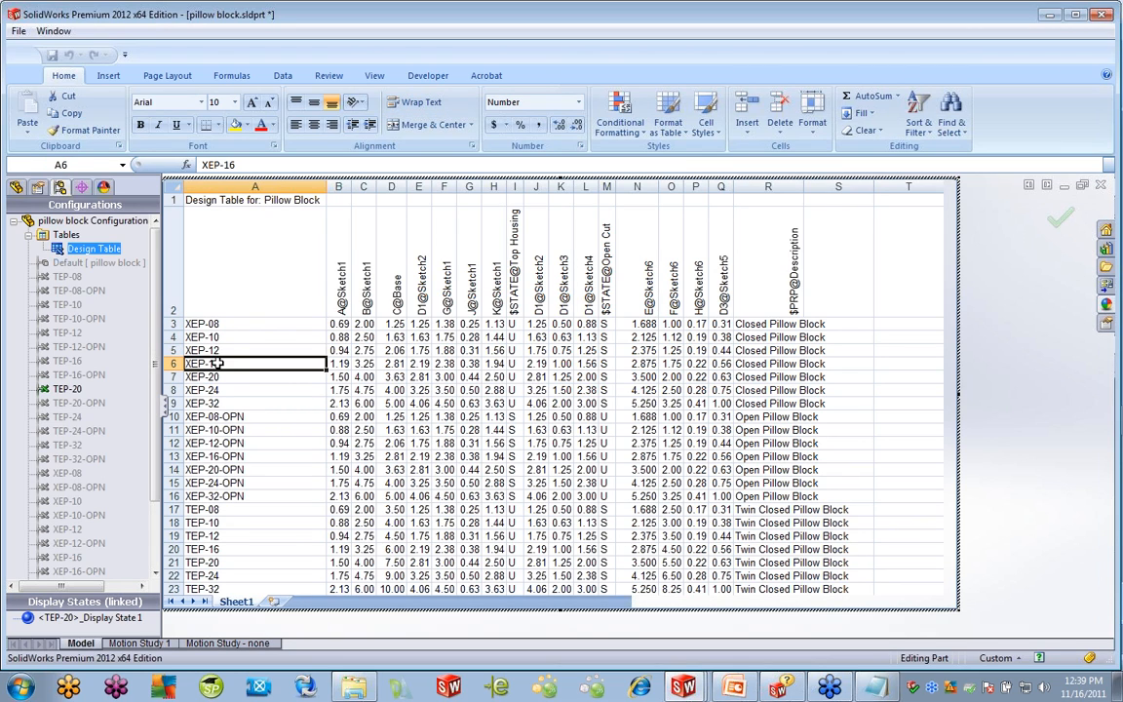
pyautogui.click(216, 376)
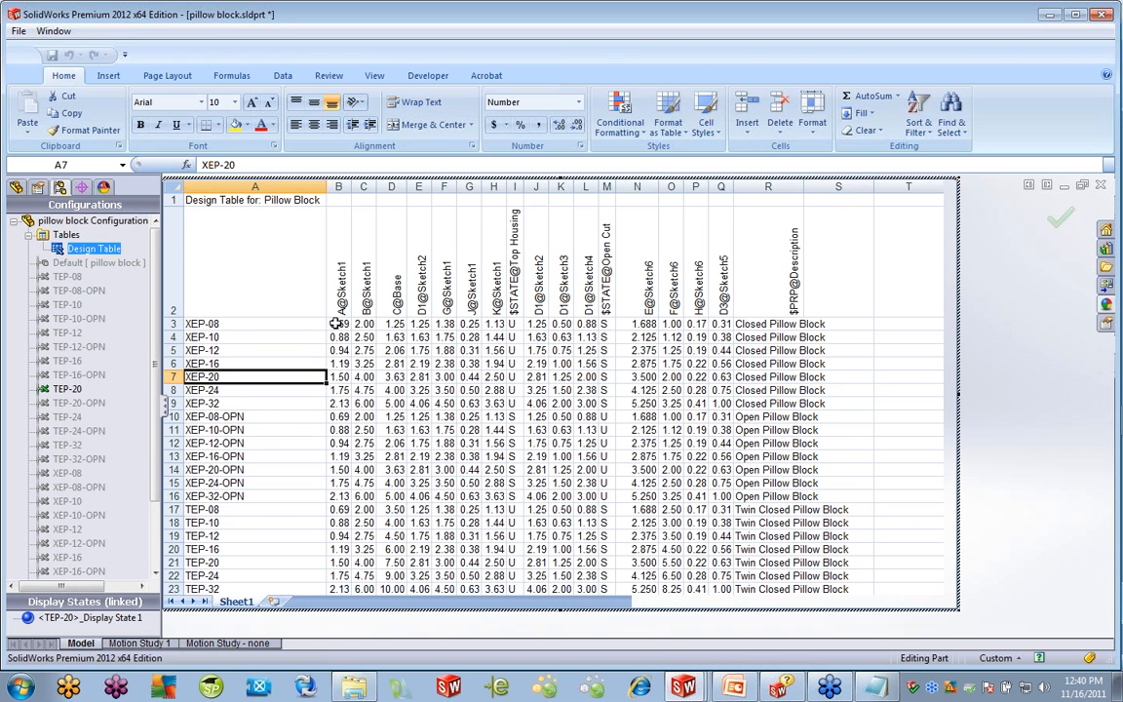
# Examine the parameter values of configurations XEP-08 to XEP-16, the A@Sketch1 header and the Family cell
pyautogui.moveTo(339, 324); pyautogui.dragTo(720, 237)
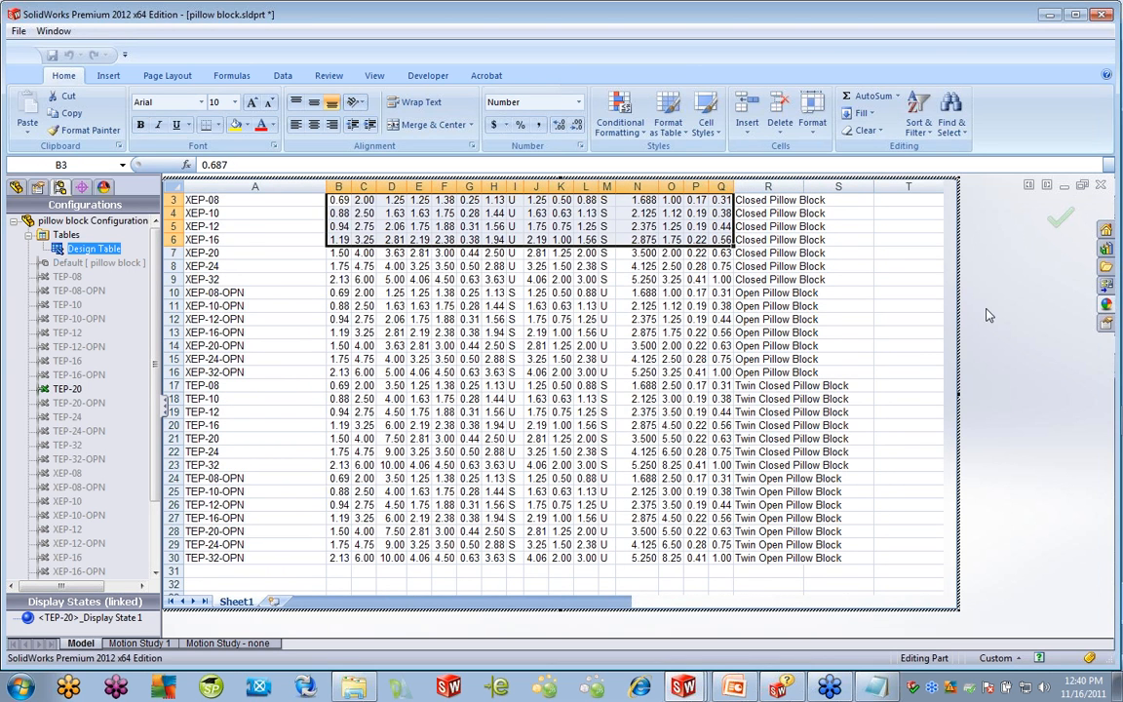
pyautogui.scroll(1, 794, 394)
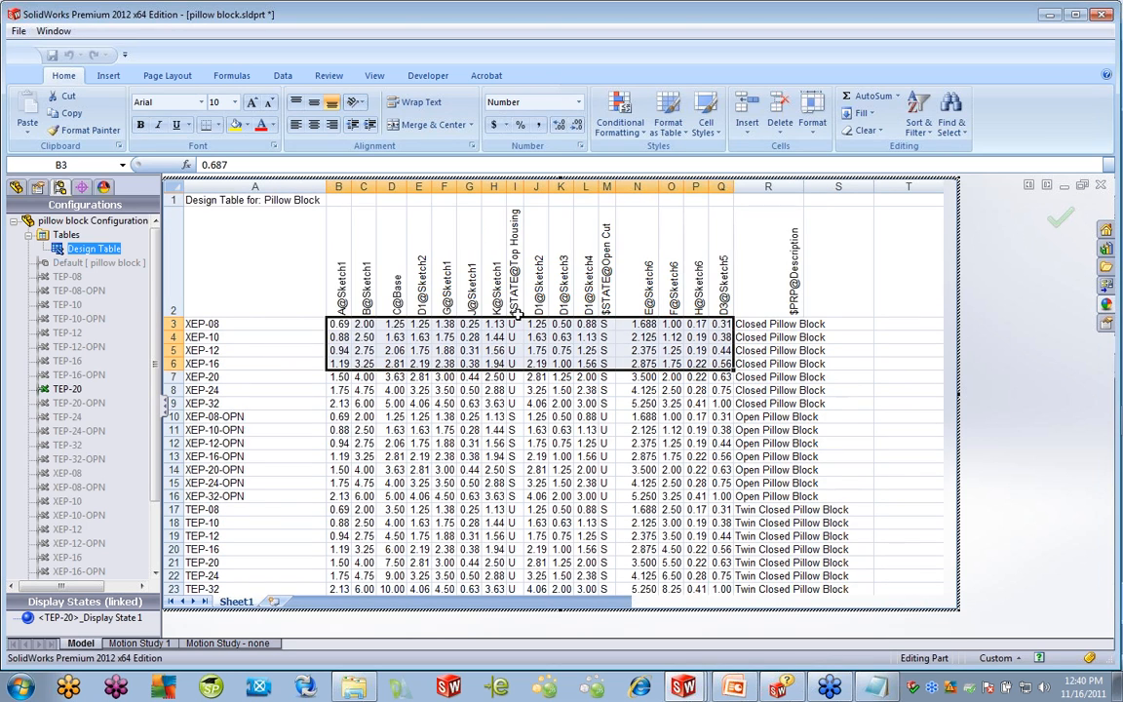
pyautogui.click(334, 222)
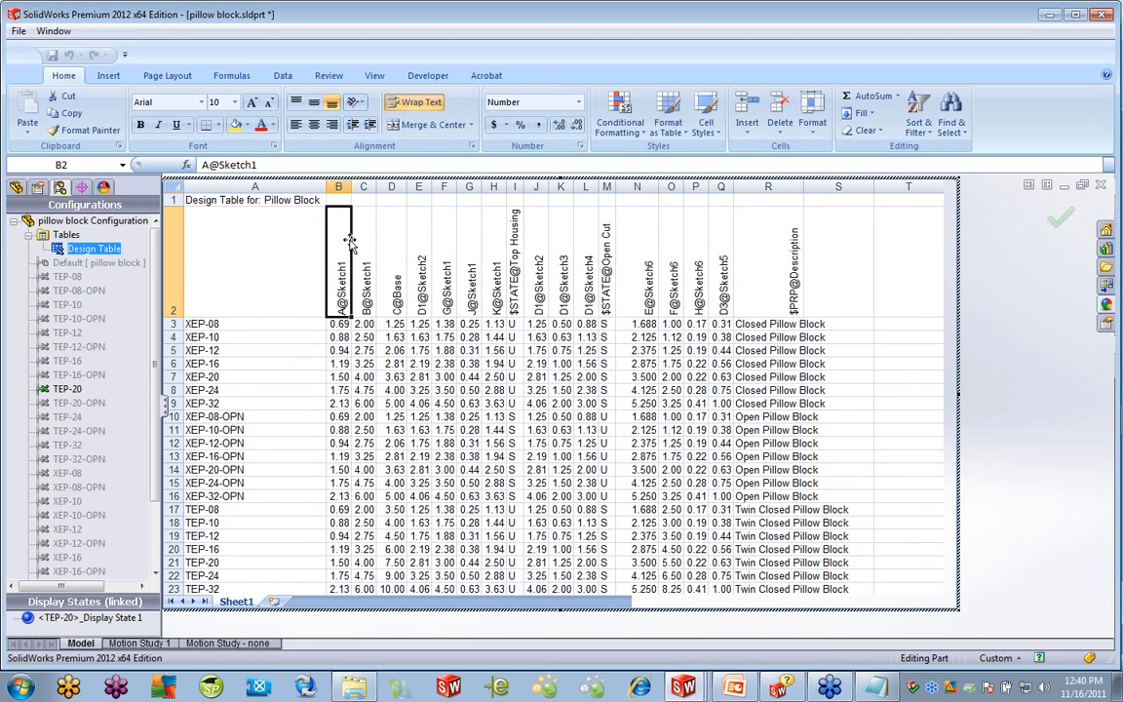
pyautogui.click(261, 259)
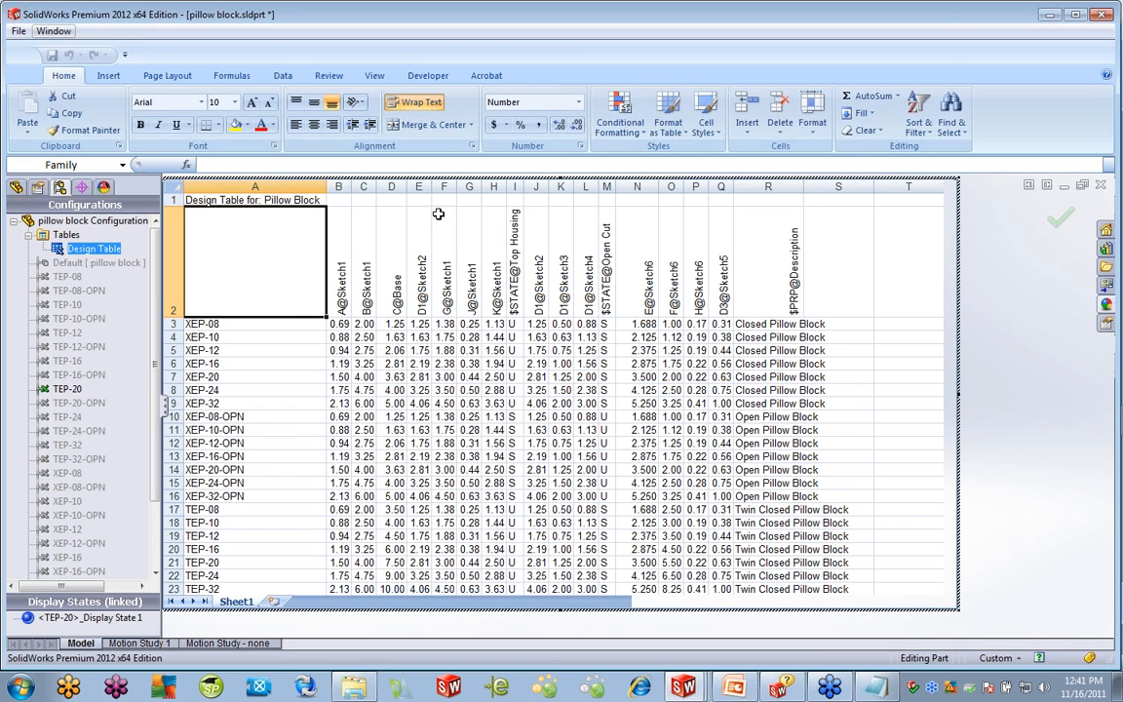
# Review the Excel data and formula tools available while editing the design table, and close the table
pyautogui.click(283, 76)
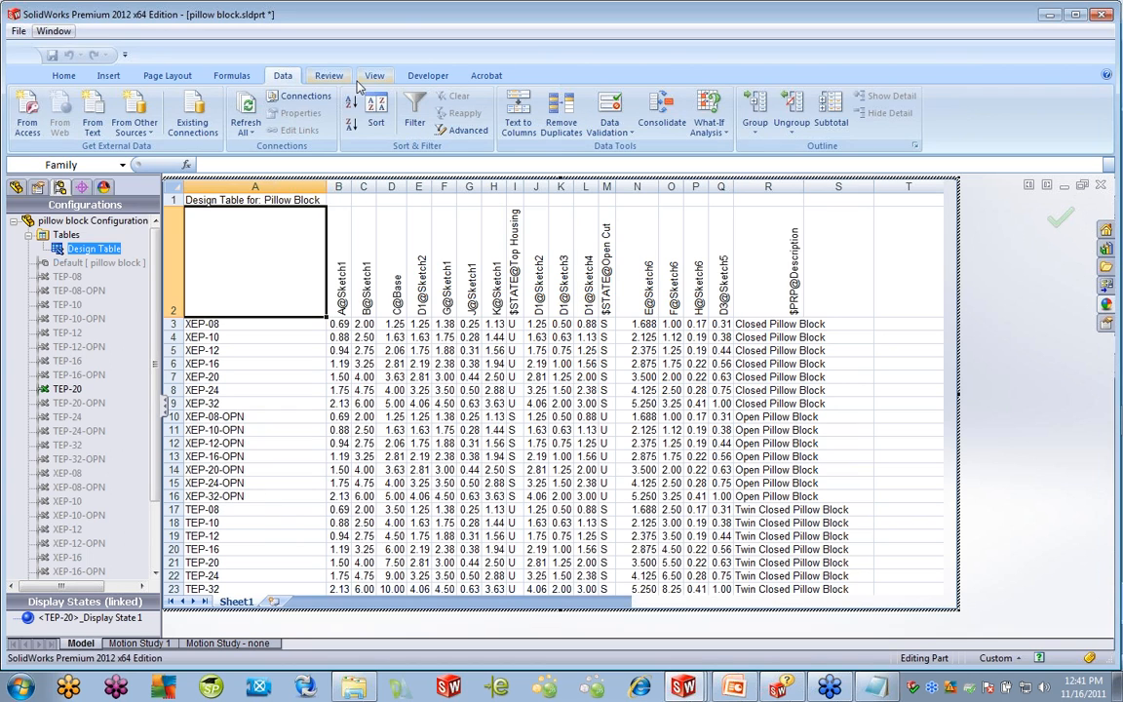
pyautogui.click(230, 75)
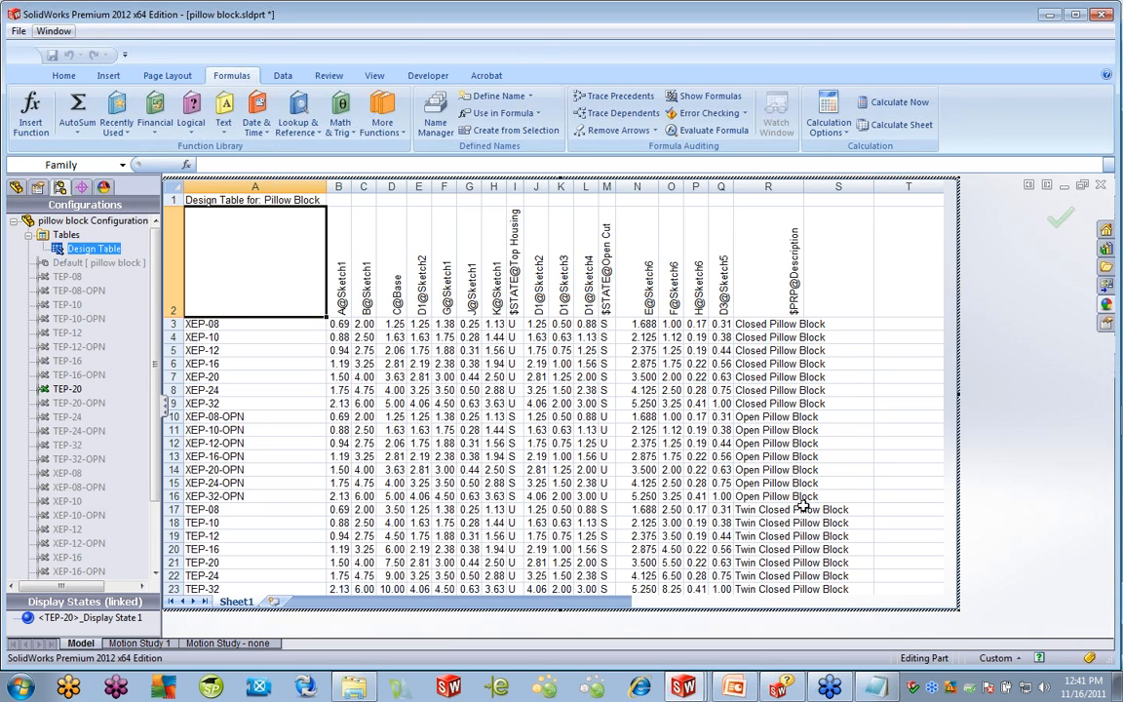
pyautogui.click(1003, 347)
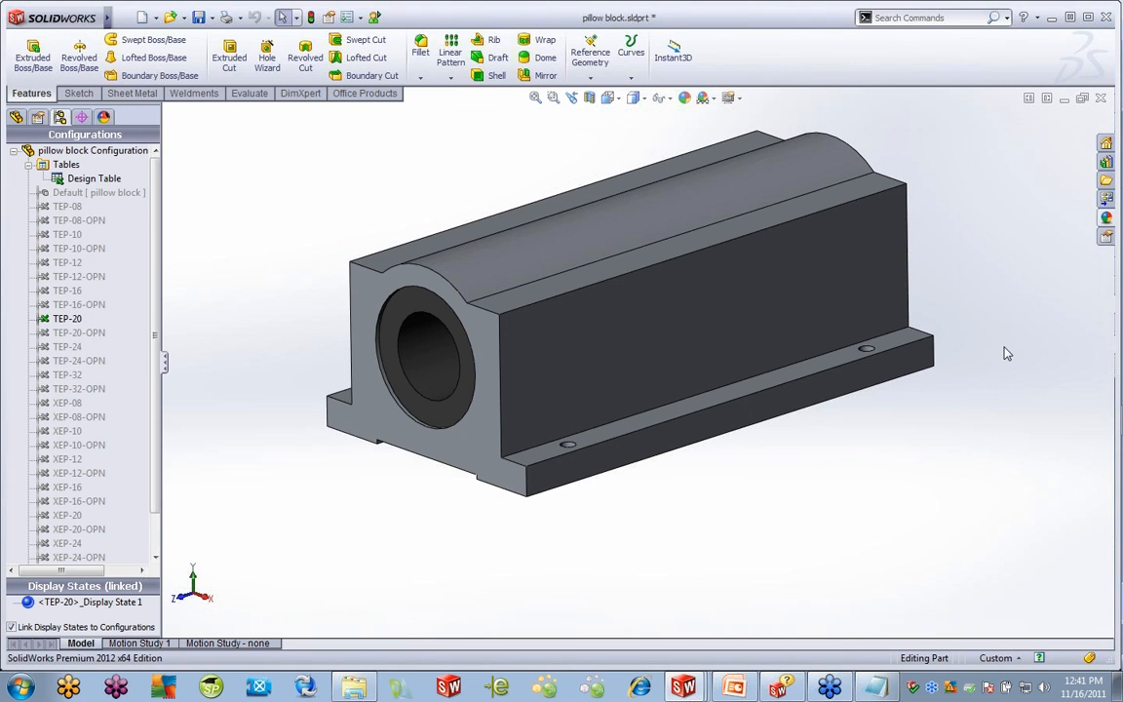
# Delete the design table from the pillow block part
pyautogui.rightClick(97, 187)
pyautogui.click(145, 261)
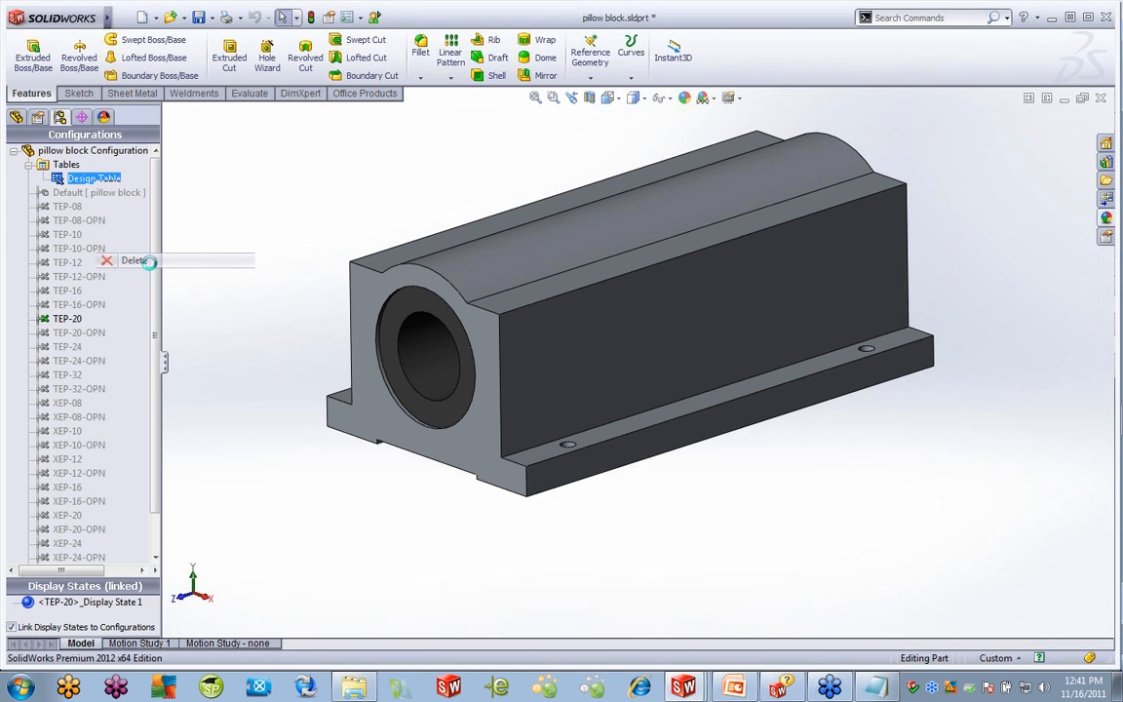
pyautogui.click(663, 251)
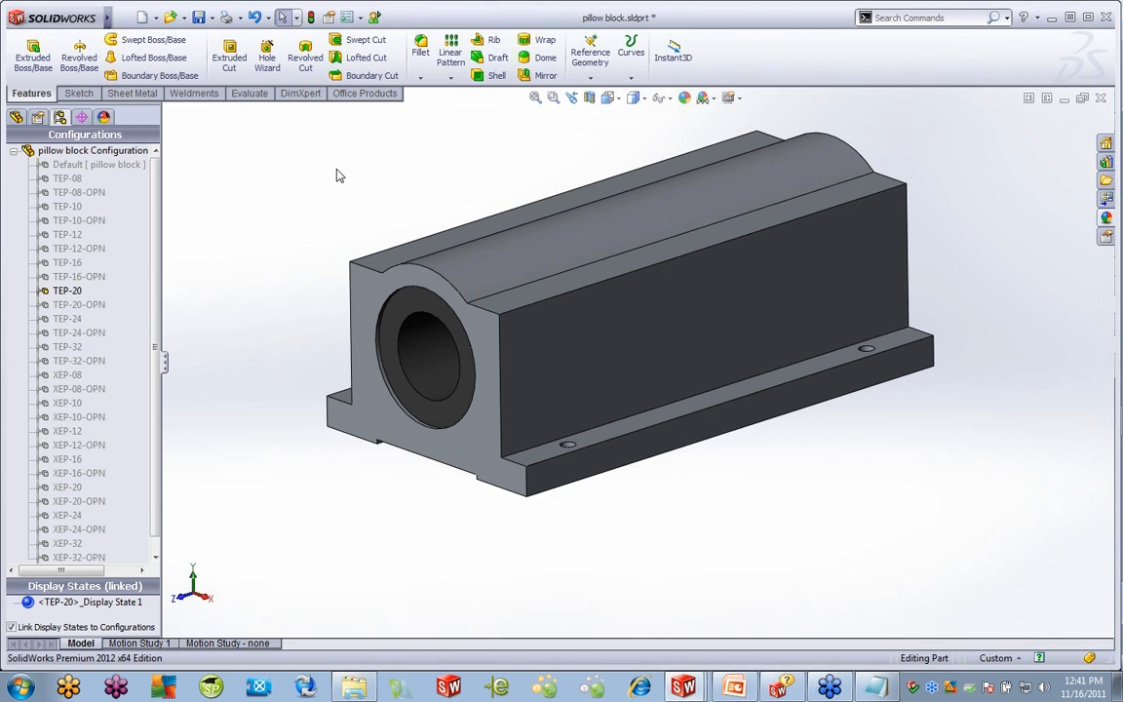
# Insert a new design table into the pillow block part
pyautogui.scroll(1, 737, 290)
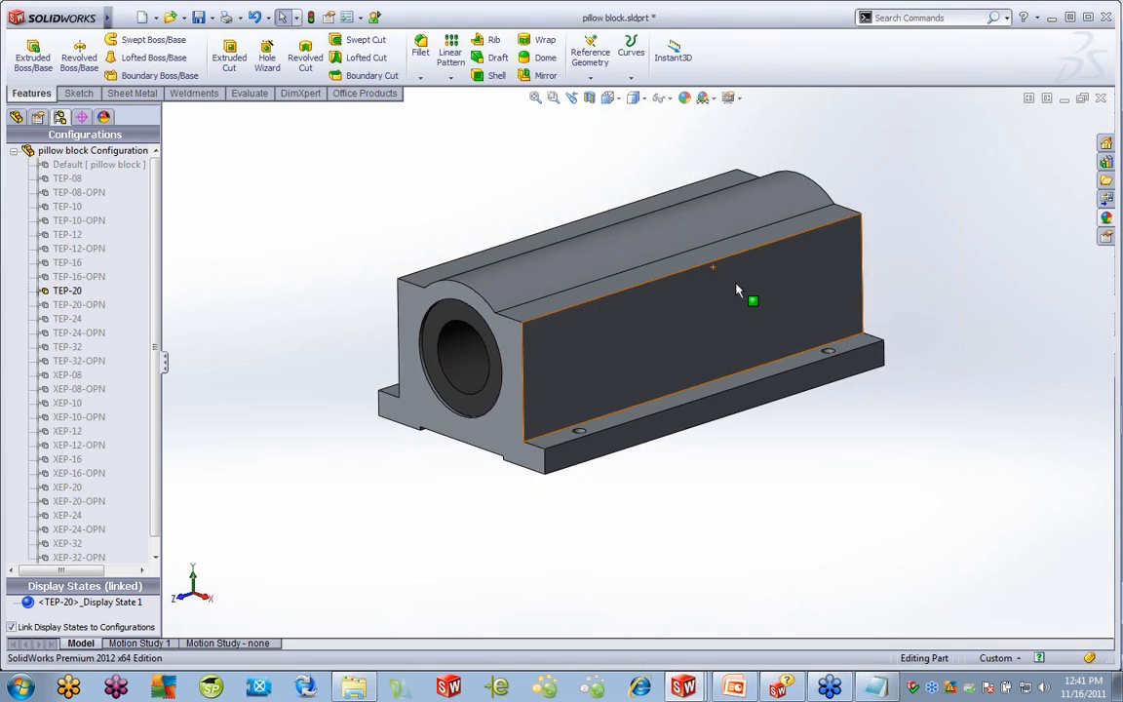
pyautogui.press('z')
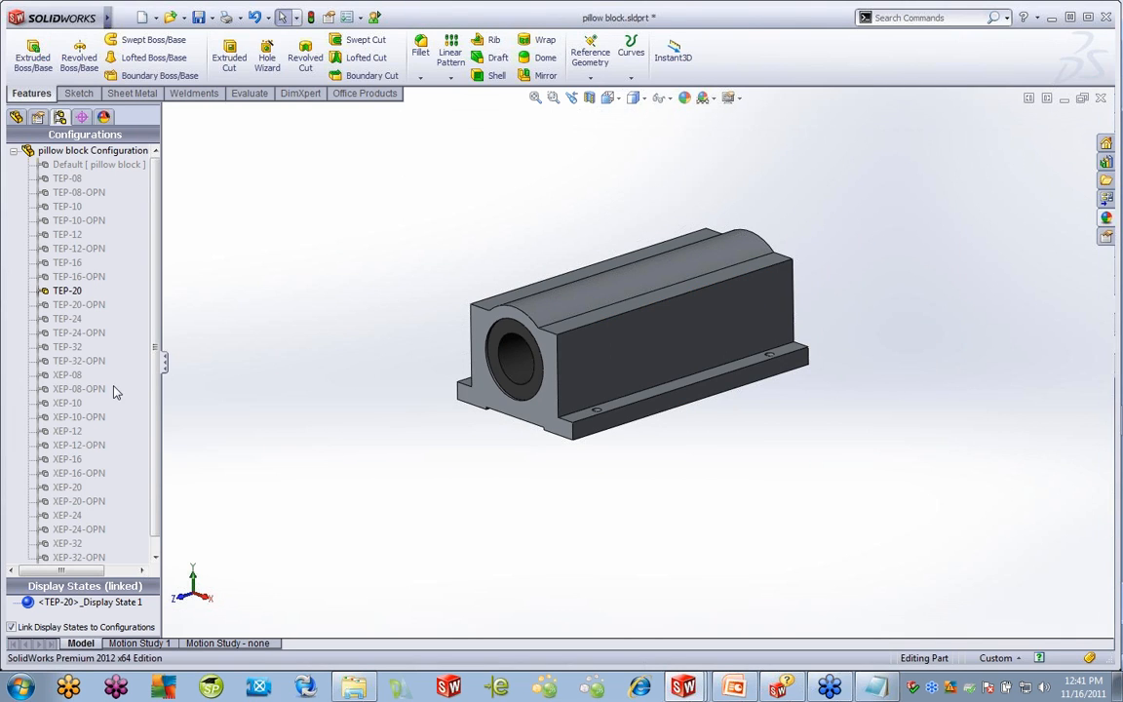
pyautogui.moveTo(105, 18)
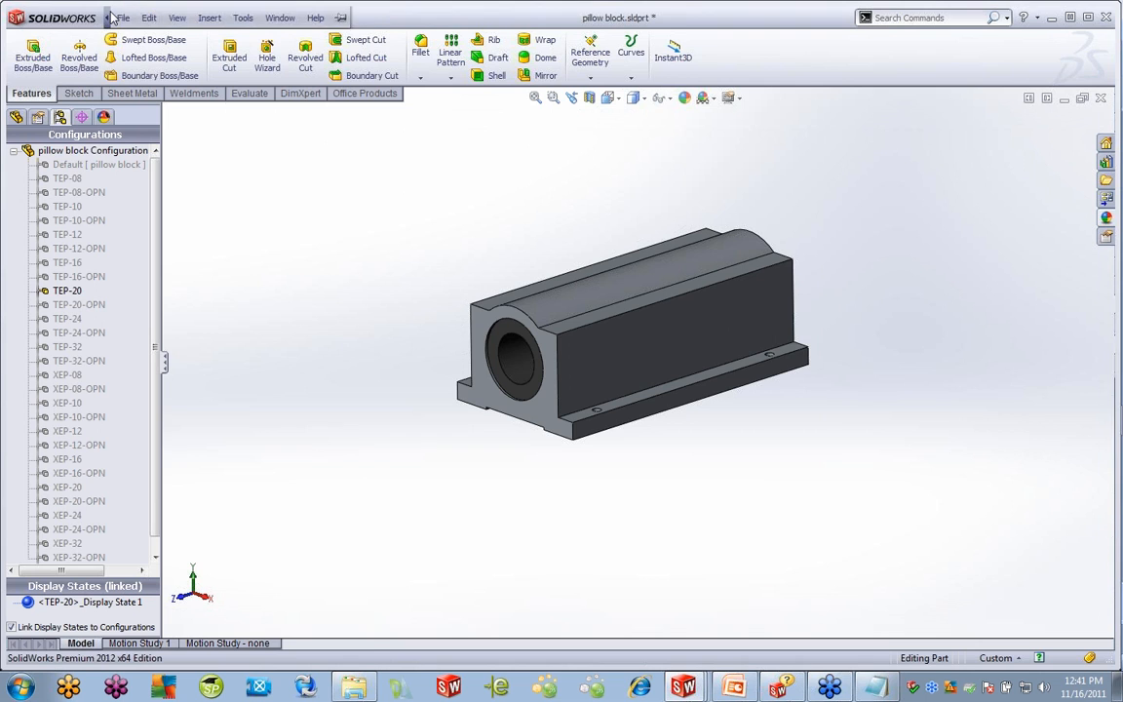
pyautogui.click(210, 17)
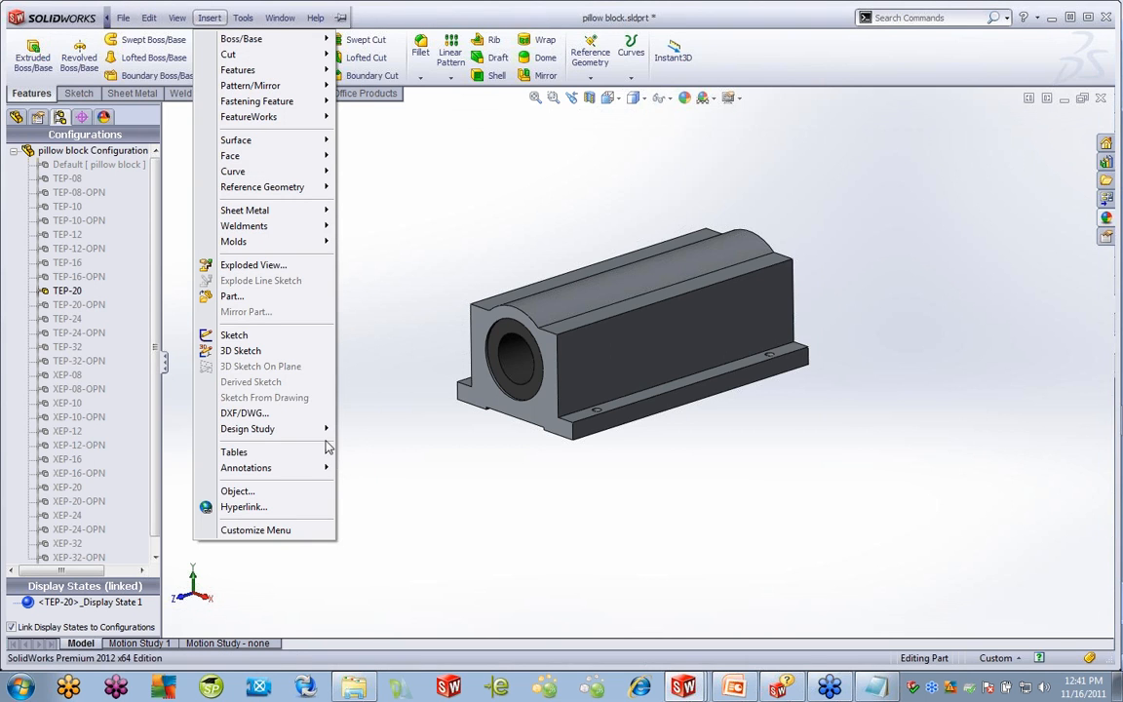
# Insert a blank design table into the pillow block part
pyautogui.moveTo(263, 451)
pyautogui.click(401, 466)
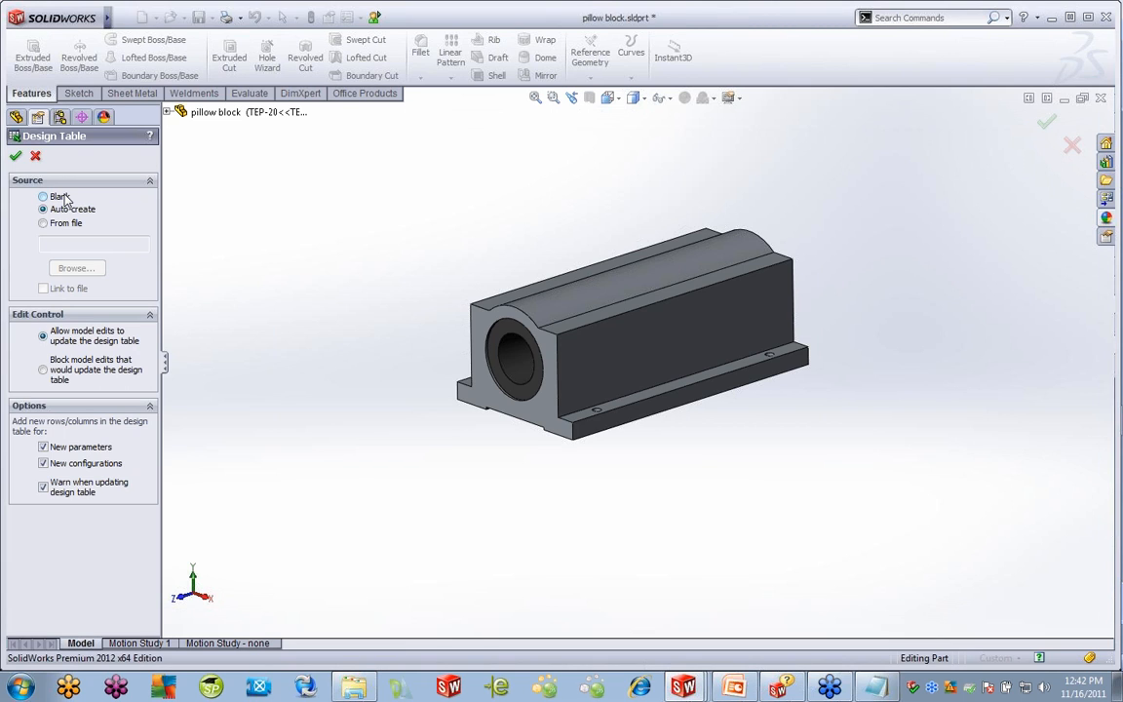
pyautogui.click(50, 199)
pyautogui.click(16, 156)
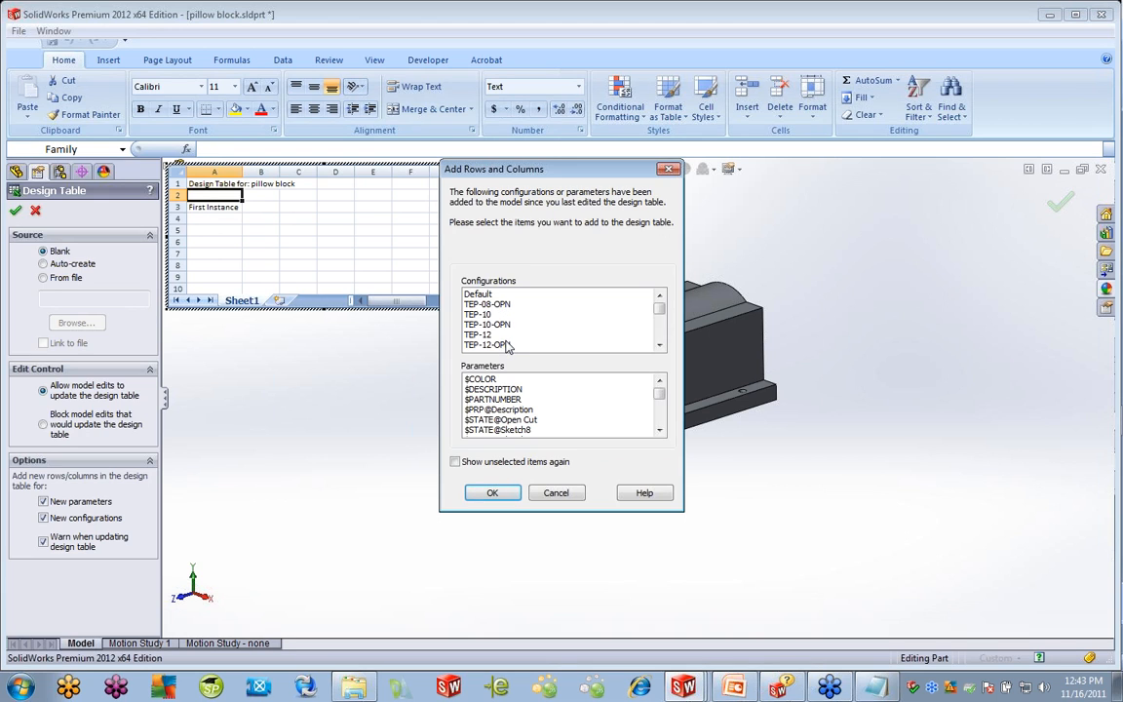
# Add configurations TEP-08-OPN and TEP-10 and parameters $COLOR, $PRP@Description, $STATE@Open Cut and $STATE@Sketch8 to the design table
pyautogui.click(488, 304)
pyautogui.keyDown('ctrl'); pyautogui.click(479, 314); pyautogui.keyUp('ctrl')
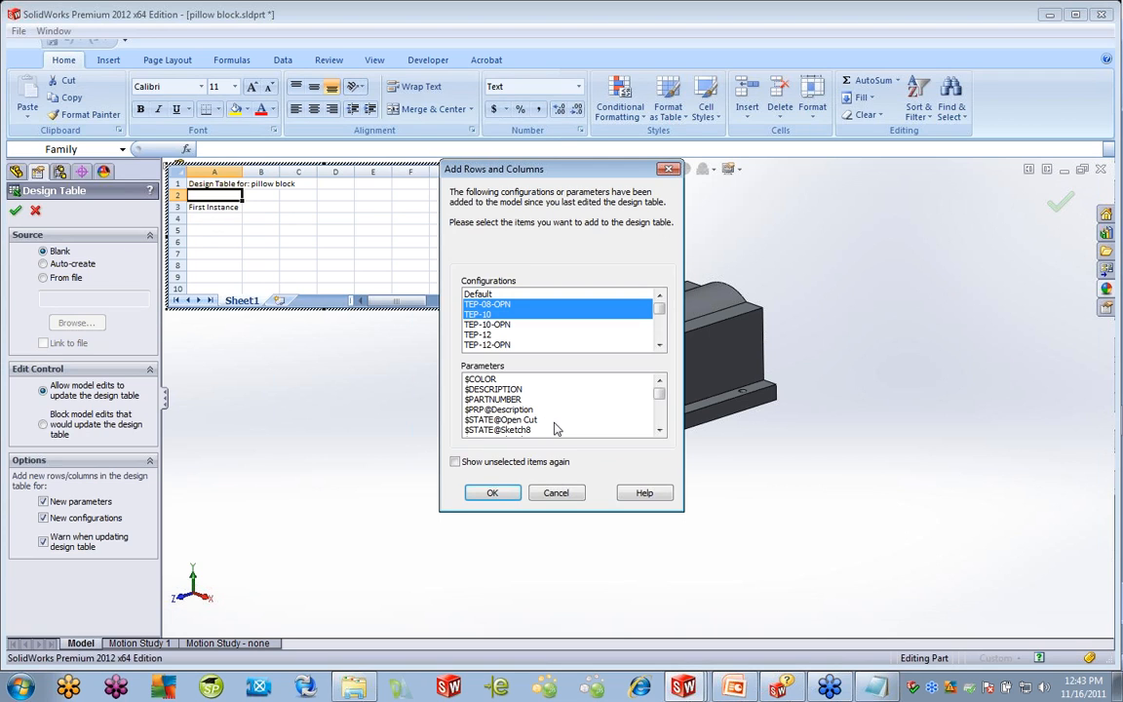
pyautogui.click(499, 379)
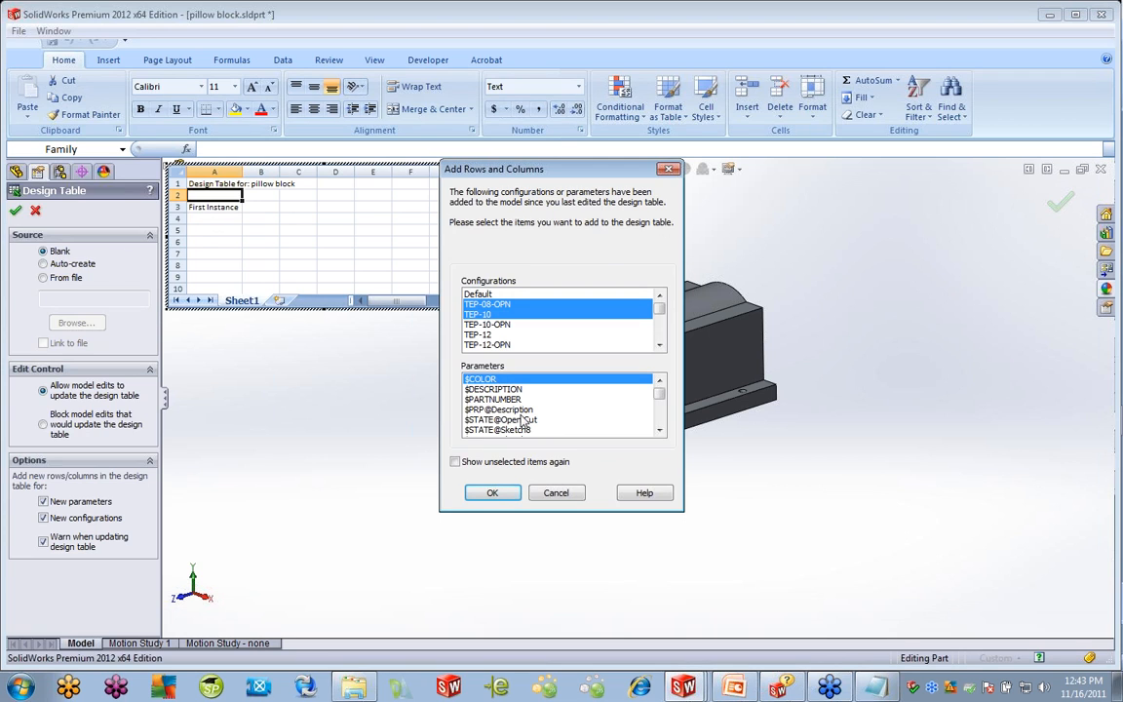
pyautogui.keyDown('ctrl'); pyautogui.click(517, 410); pyautogui.keyUp('ctrl')
pyautogui.keyDown('ctrl'); pyautogui.click(519, 429); pyautogui.keyUp('ctrl')
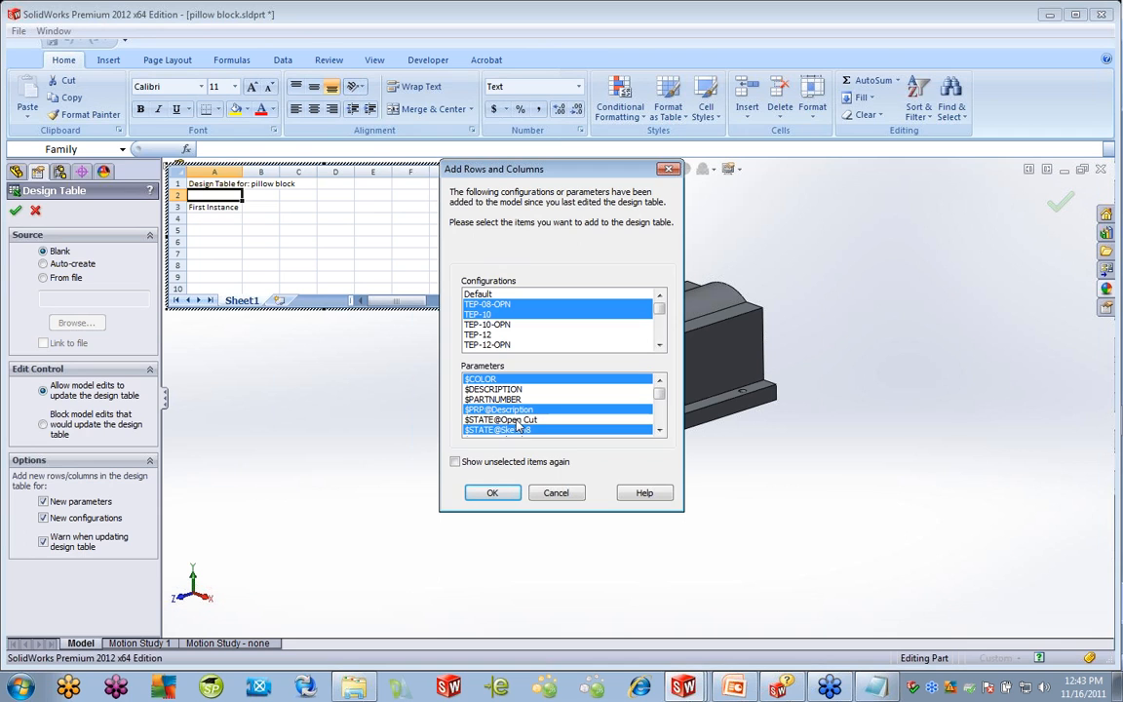
pyautogui.keyDown('ctrl'); pyautogui.click(515, 420); pyautogui.keyUp('ctrl')
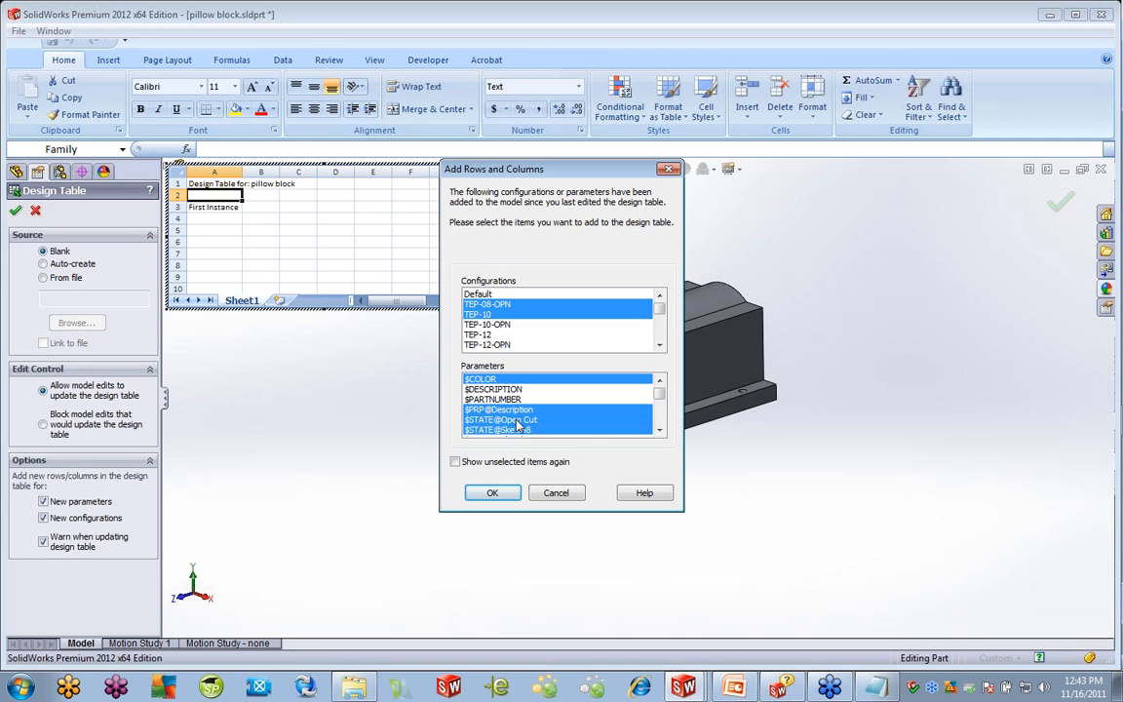
pyautogui.click(494, 493)
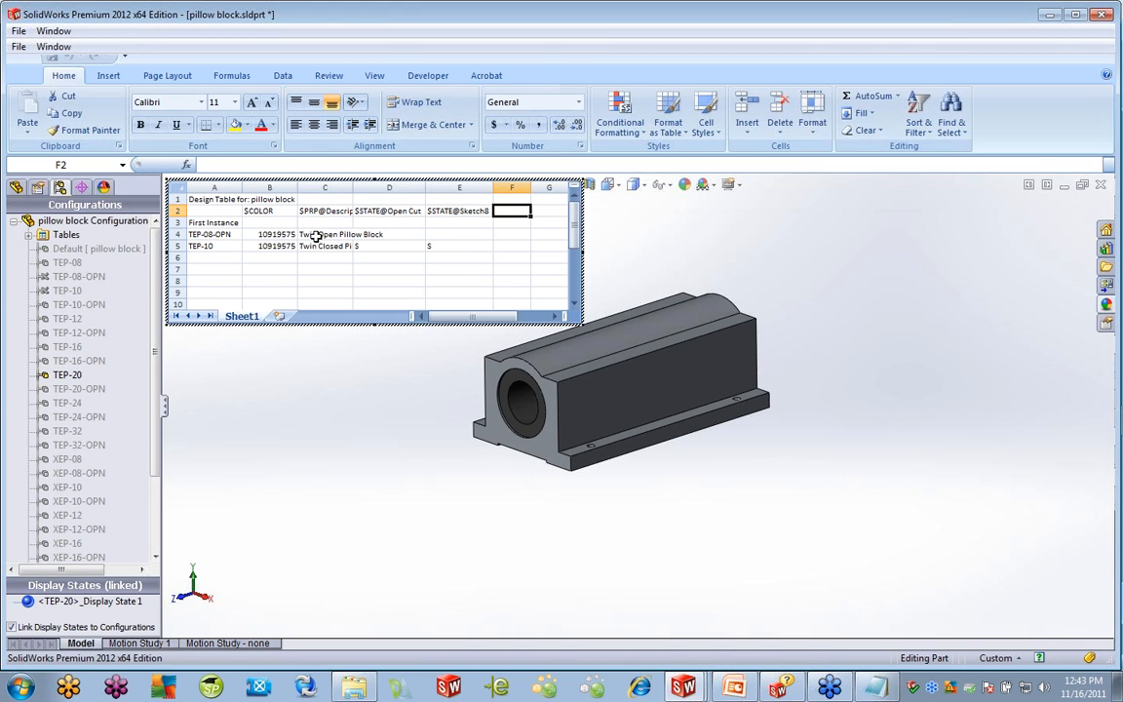
# Examine the name of cell A2 in the design table and the parameter range B2:E6 beside it
pyautogui.click(213, 213)
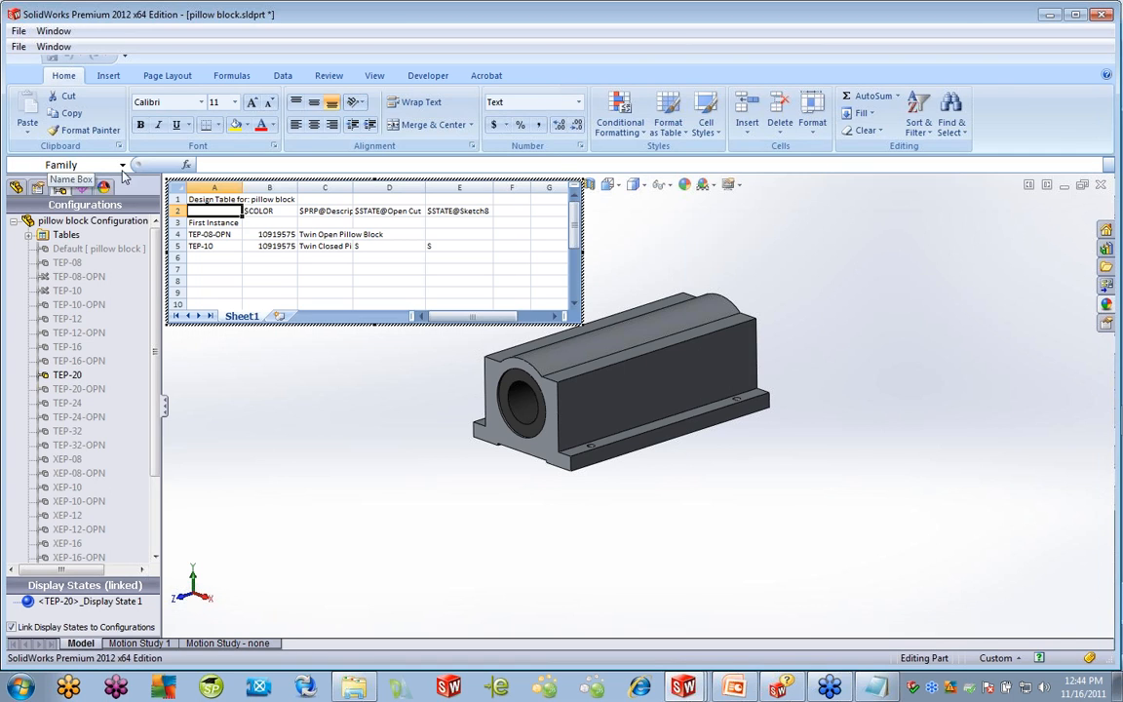
pyautogui.click(283, 211)
pyautogui.moveTo(288, 212); pyautogui.dragTo(436, 243)
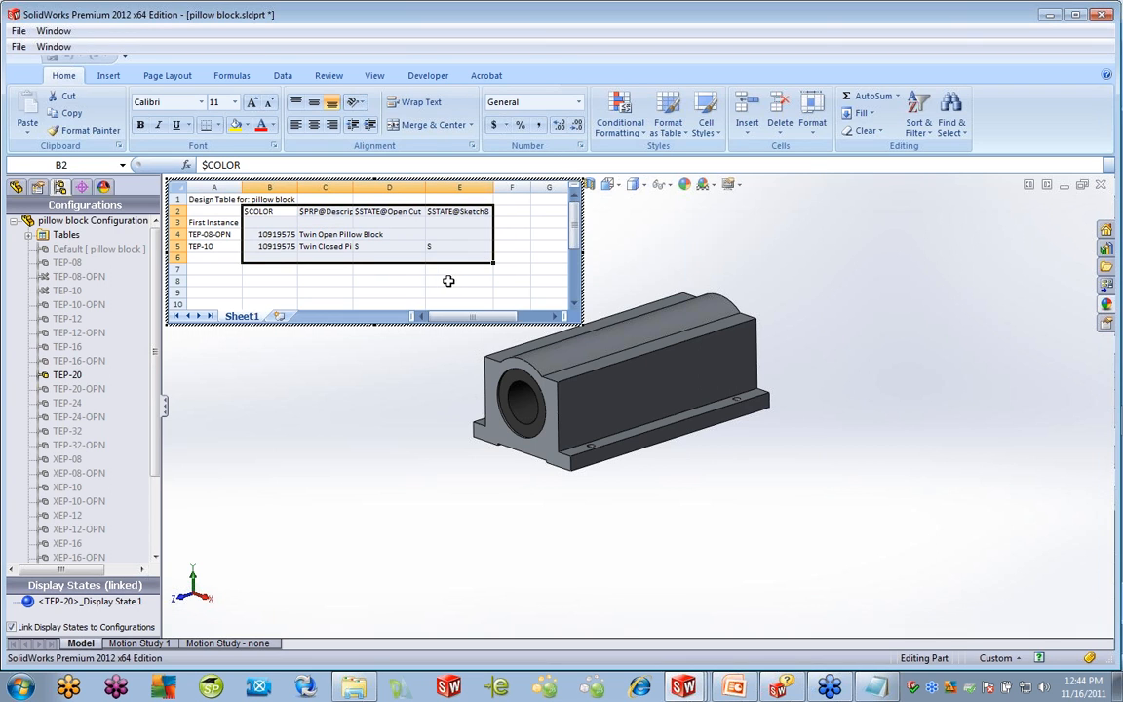
# Exit the design table and close the pillow block part without saving it
pyautogui.click(770, 270)
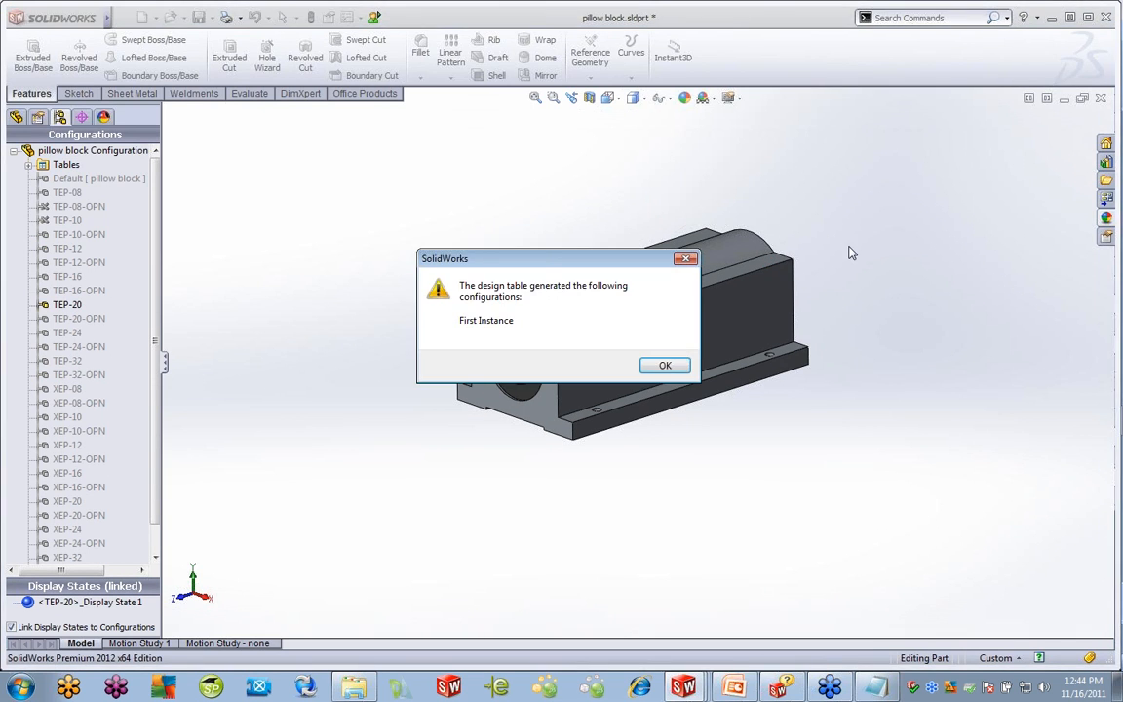
pyautogui.click(664, 365)
pyautogui.click(1101, 98)
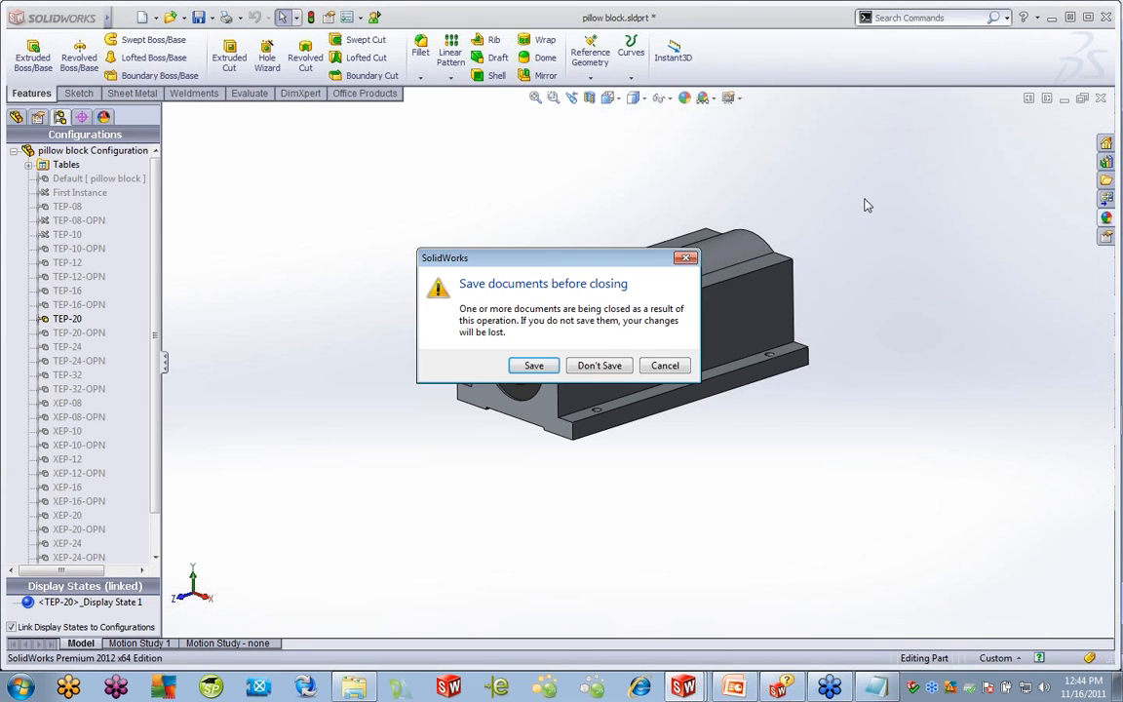
pyautogui.click(602, 368)
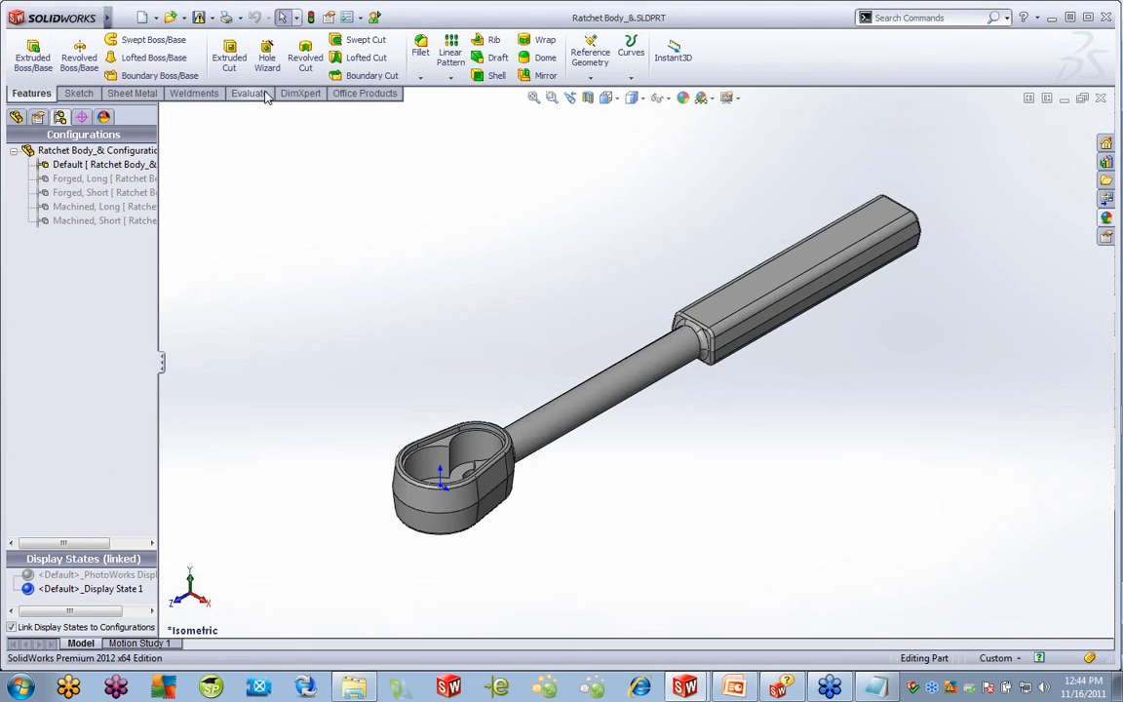
# Open the part My DT.SLDPRT from the Create Your own DT folder
pyautogui.click(169, 17)
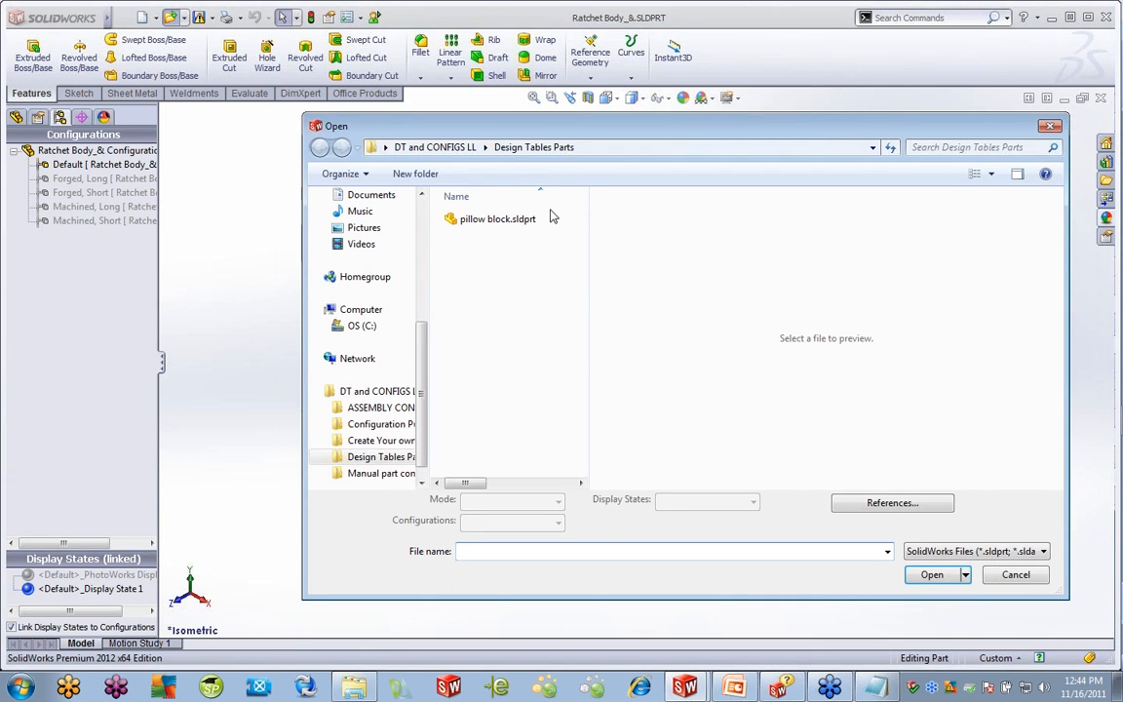
pyautogui.click(434, 147)
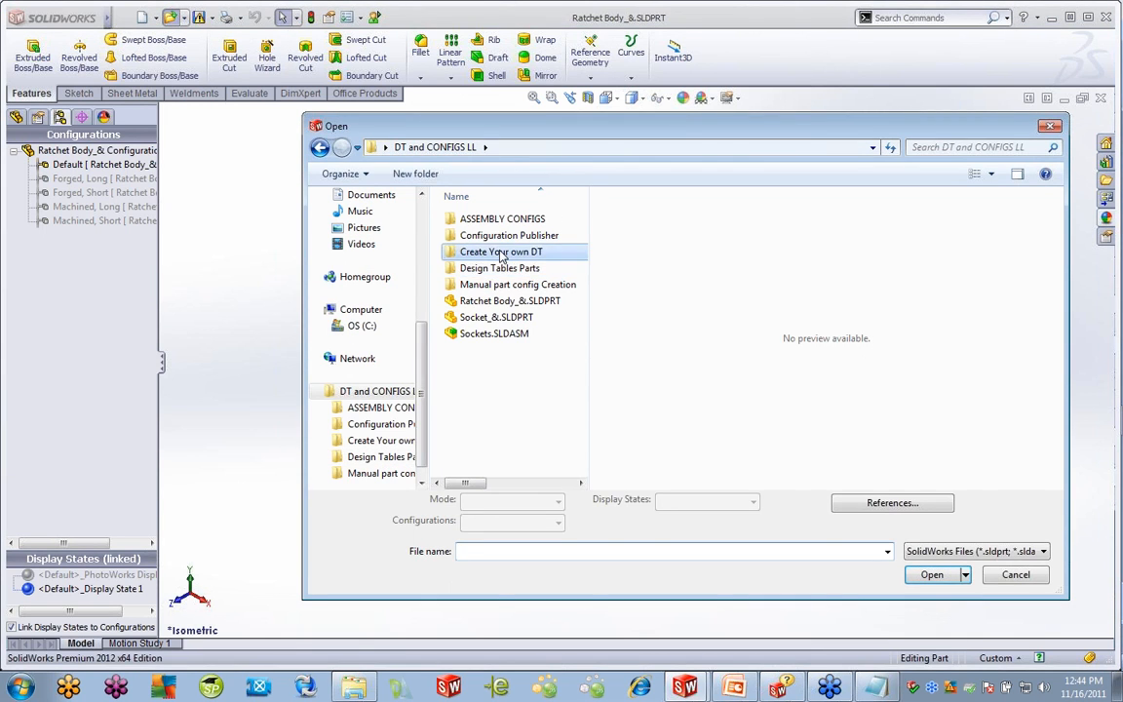
pyautogui.doubleClick(500, 252)
pyautogui.click(493, 219)
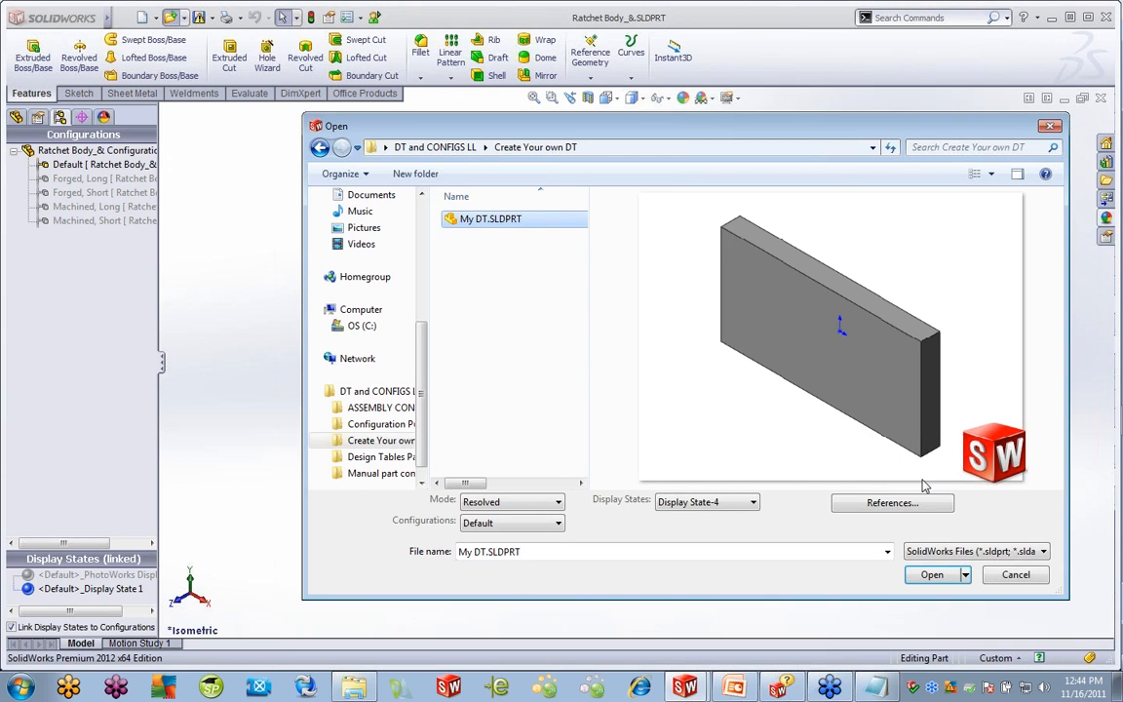
pyautogui.click(931, 574)
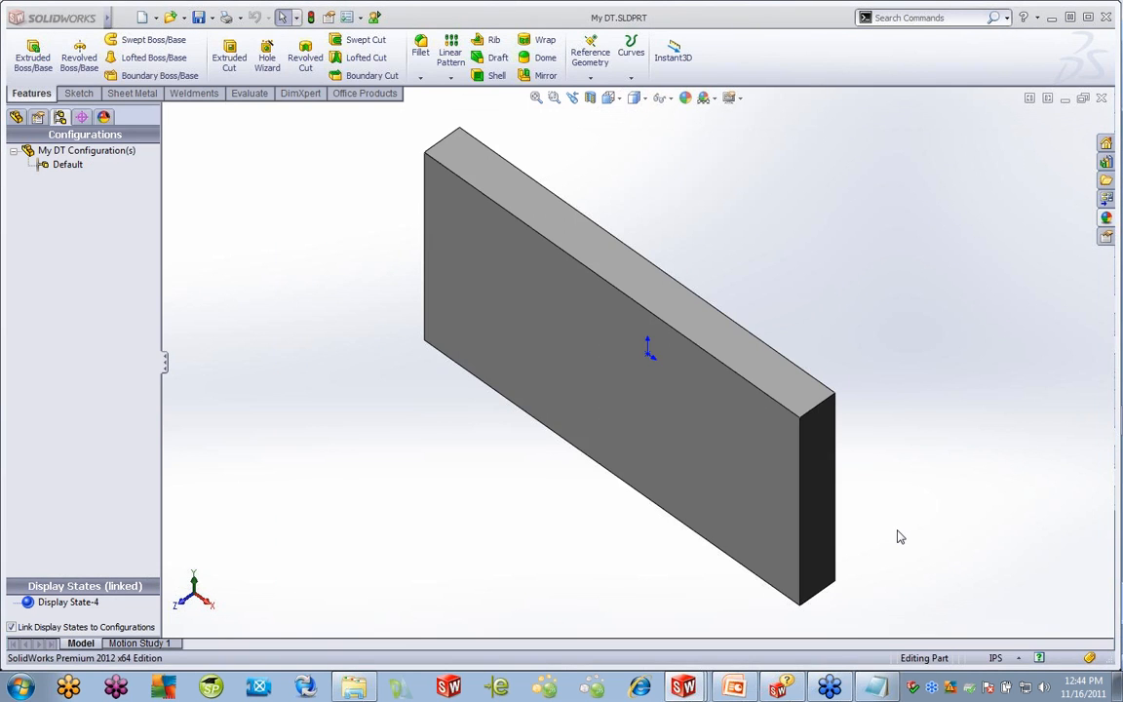
# Show the plate's sketch and extrusion dimensions on the model
pyautogui.doubleClick(595, 390)
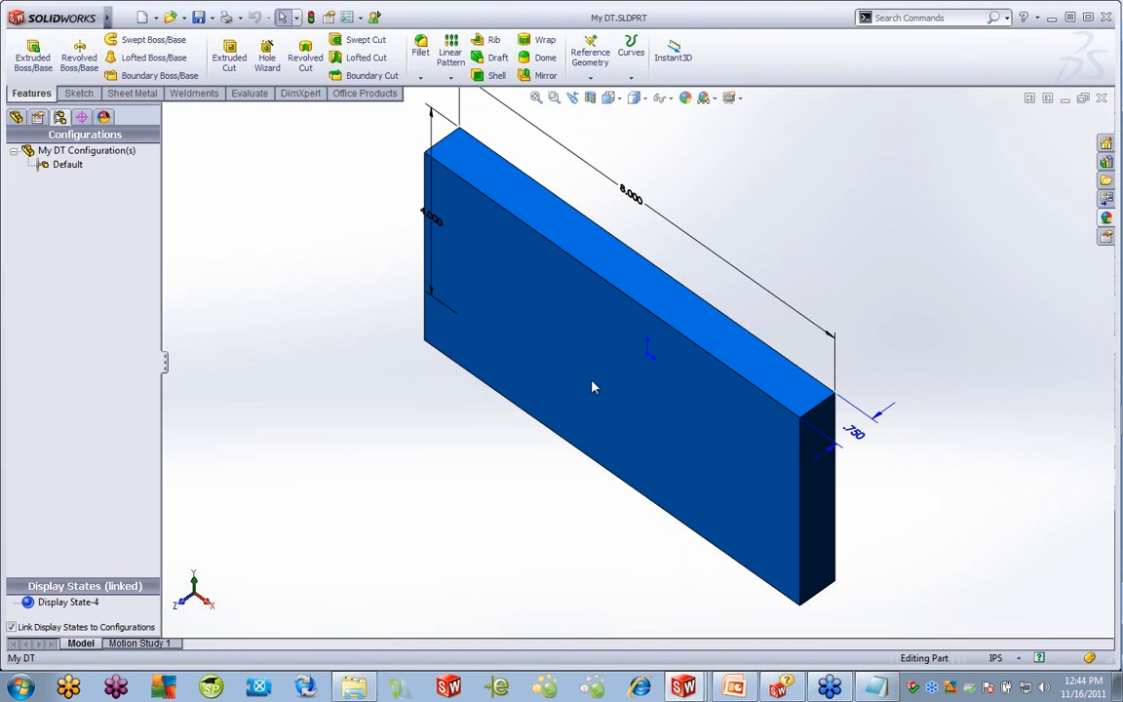
pyautogui.moveTo(591, 387); pyautogui.dragTo(714, 346, button='middle')
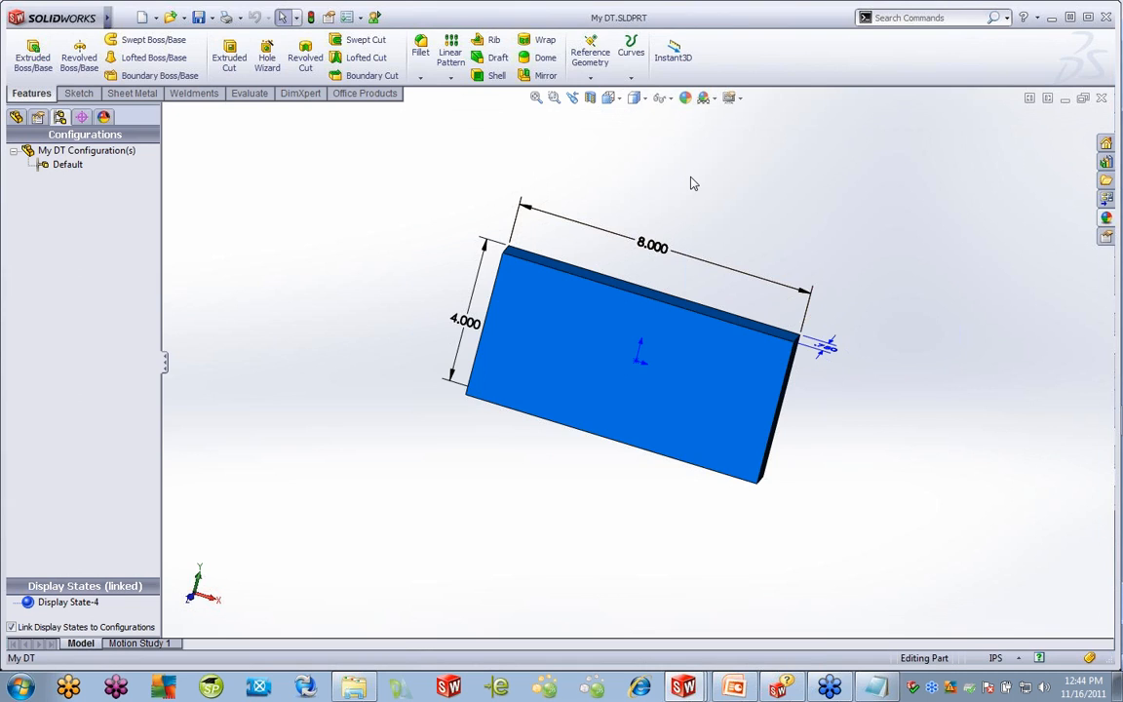
pyautogui.click(359, 18)
pyautogui.click(380, 36)
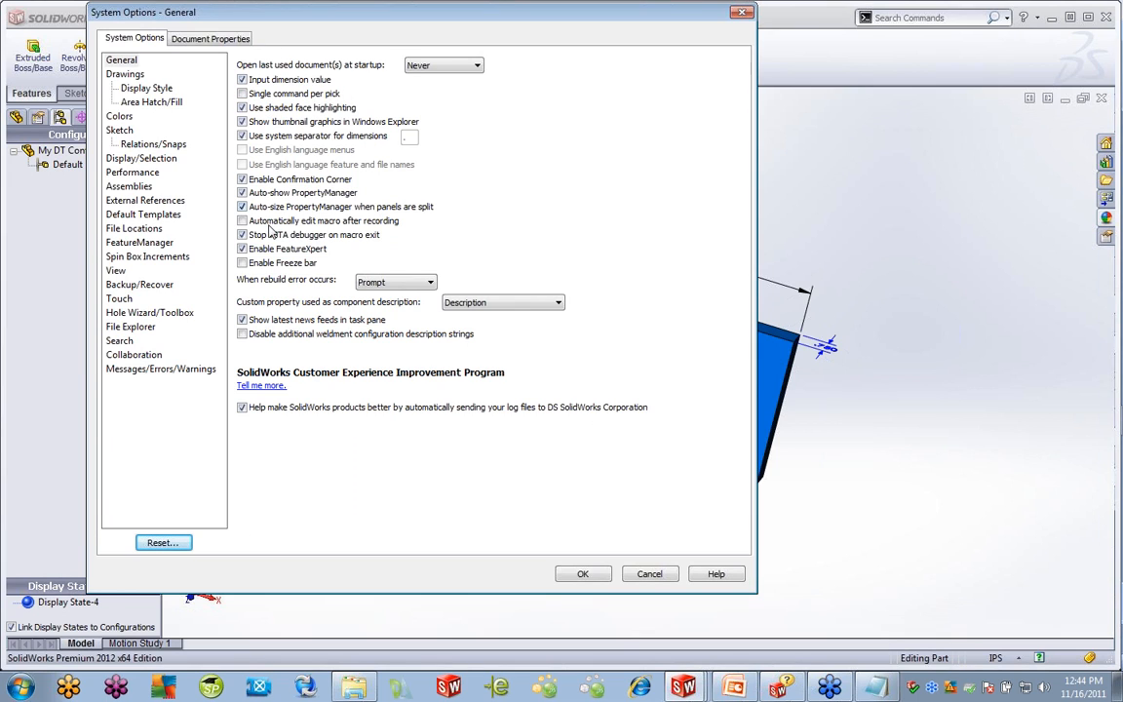
pyautogui.click(649, 573)
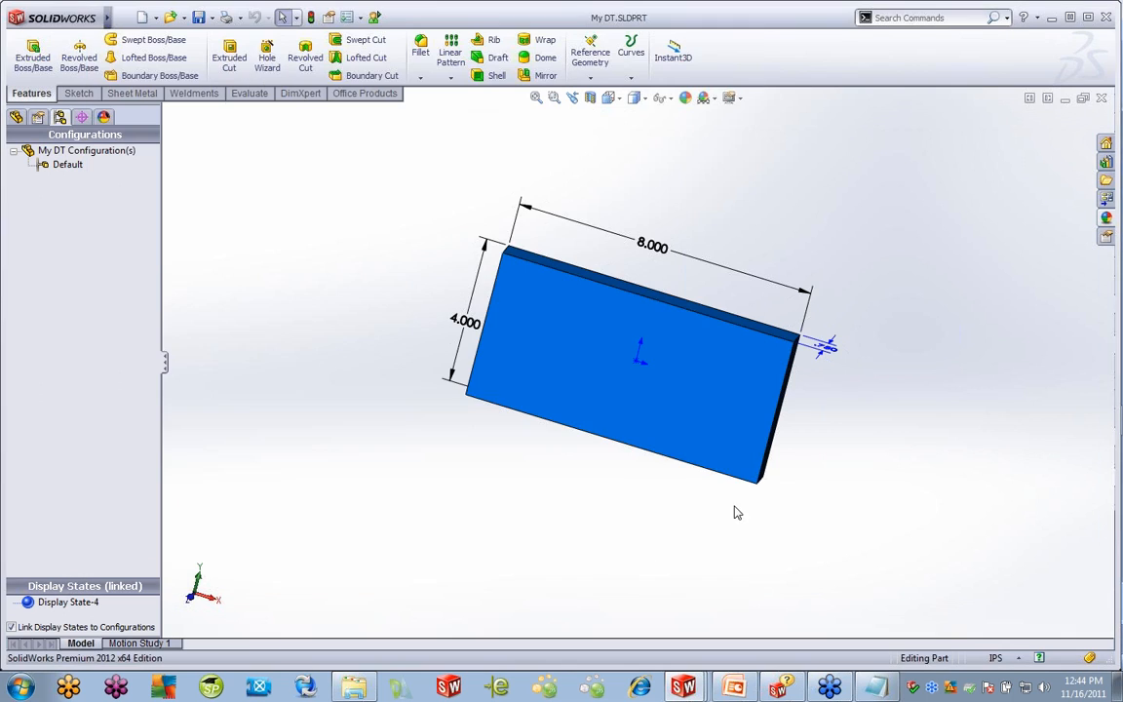
# Turn on the display of dimension names for the plate's dimensions
pyautogui.click(671, 99)
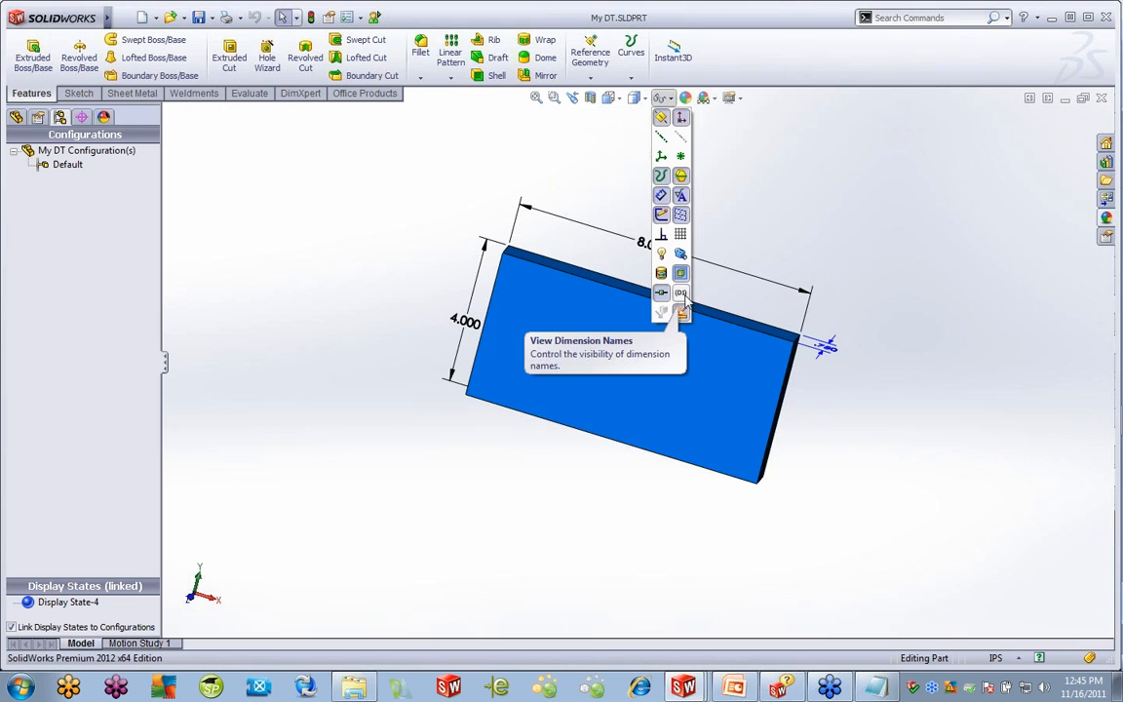
pyautogui.click(682, 294)
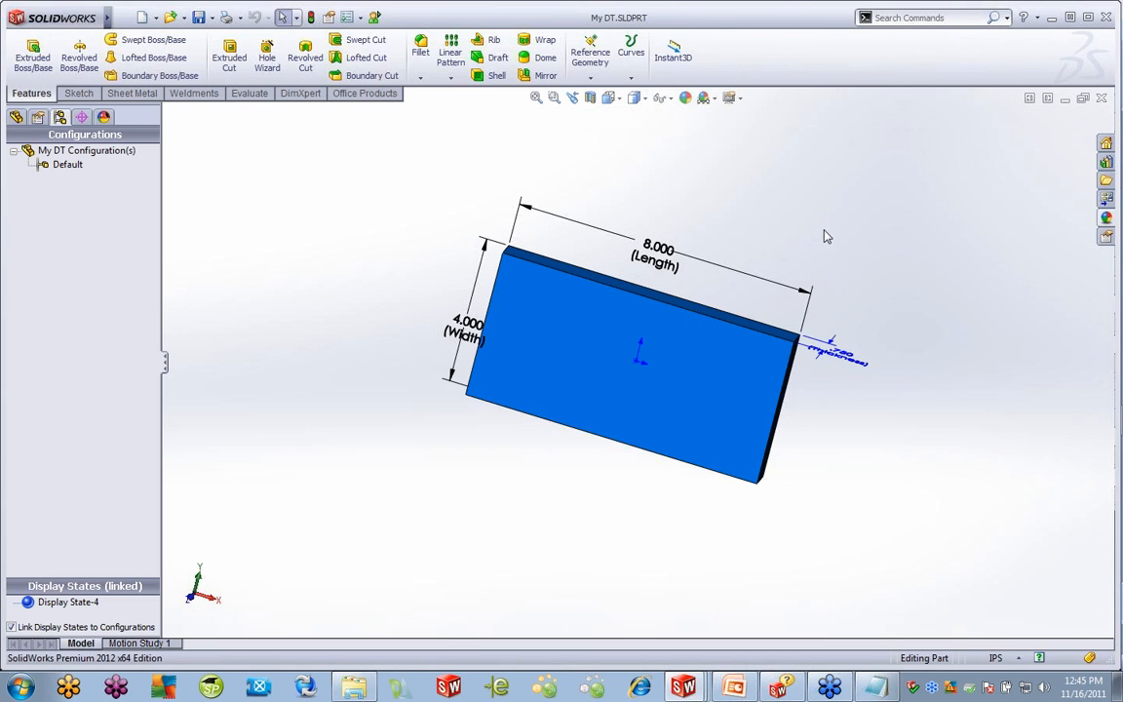
pyautogui.moveTo(825, 236); pyautogui.dragTo(781, 249, button='middle')
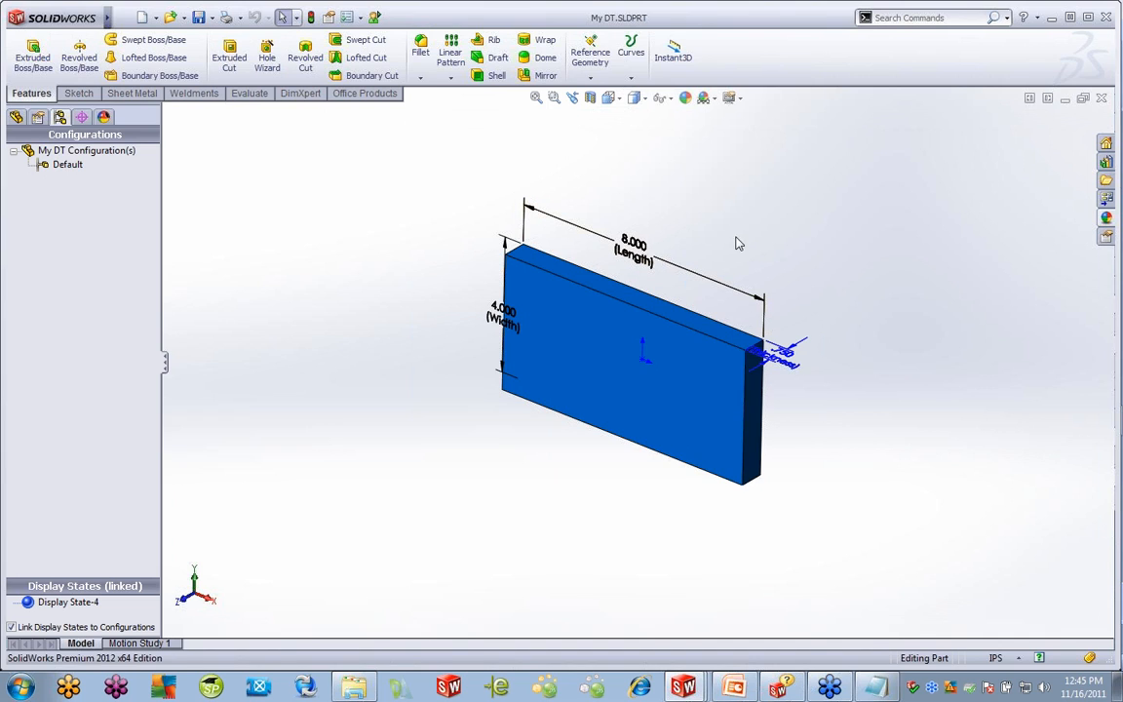
# Inspect the full name of the plate's length dimension in its properties, and clear the selection
pyautogui.click(648, 259)
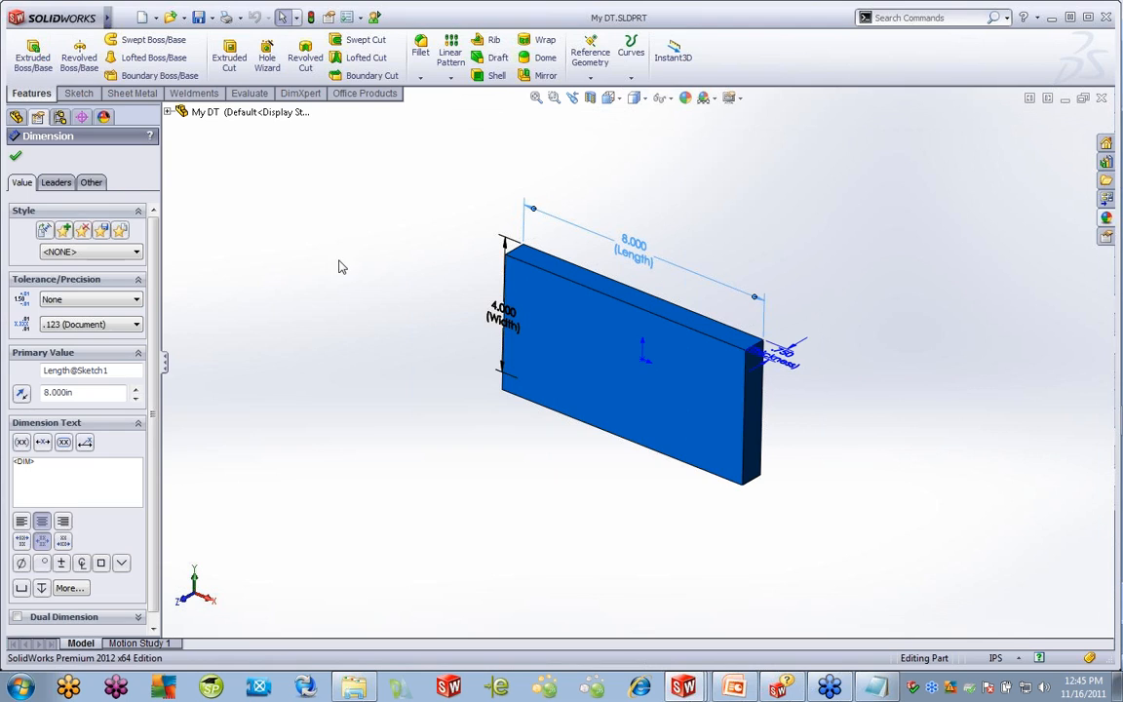
pyautogui.doubleClick(66, 371)
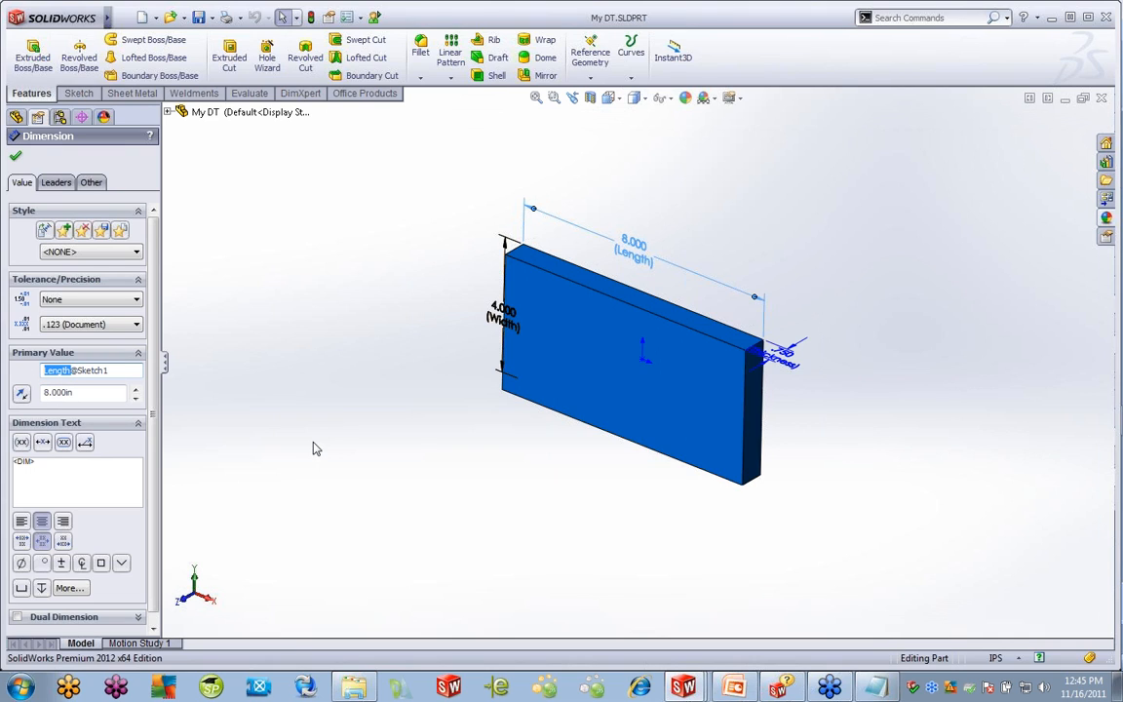
pyautogui.click(120, 372)
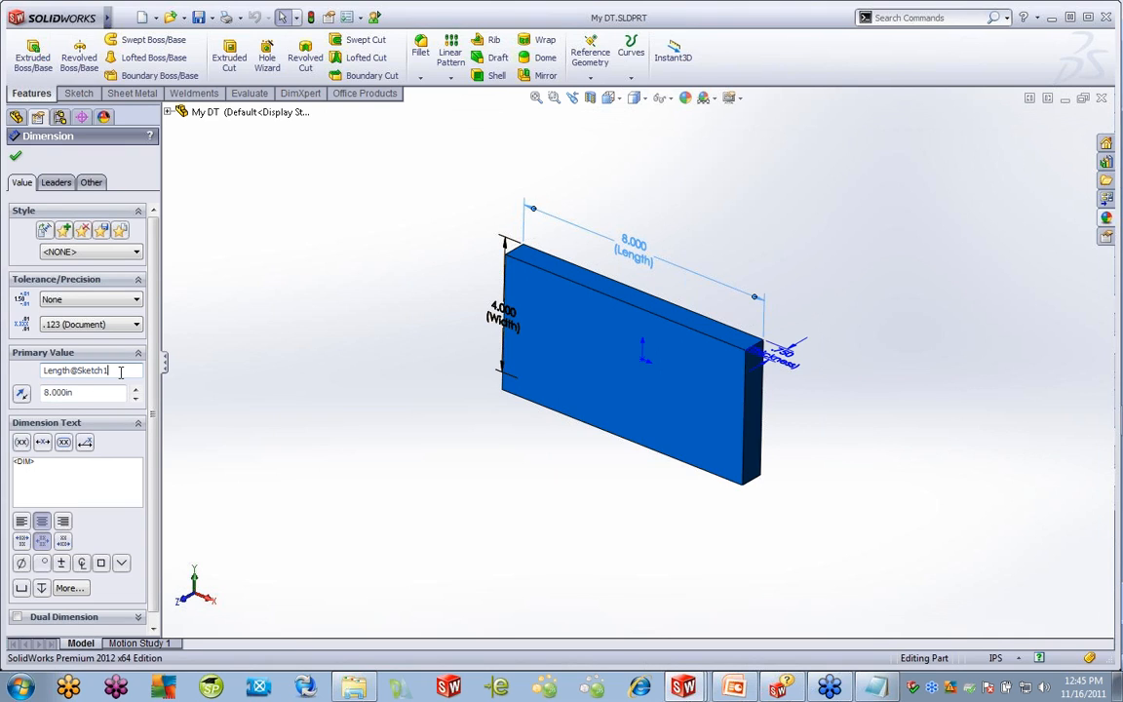
pyautogui.doubleClick(71, 371)
pyautogui.click(460, 421)
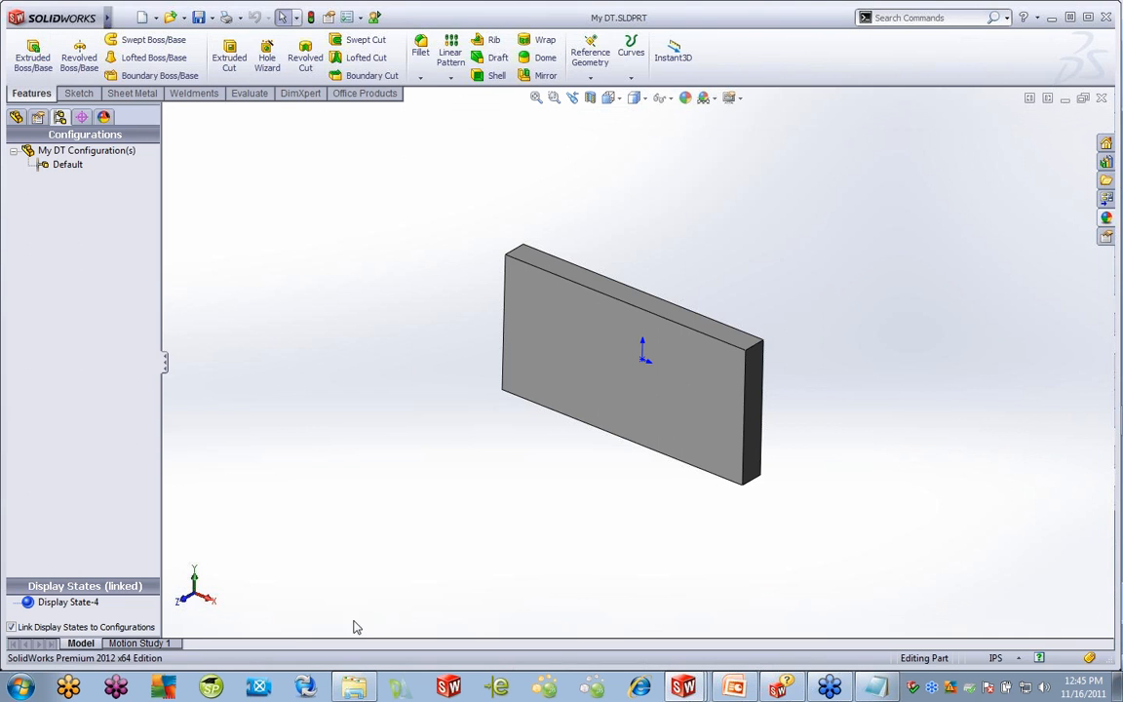
# Open MY DT.xlsx from the Create Your own DT folder in Excel and maximize the Excel window
pyautogui.click(357, 690)
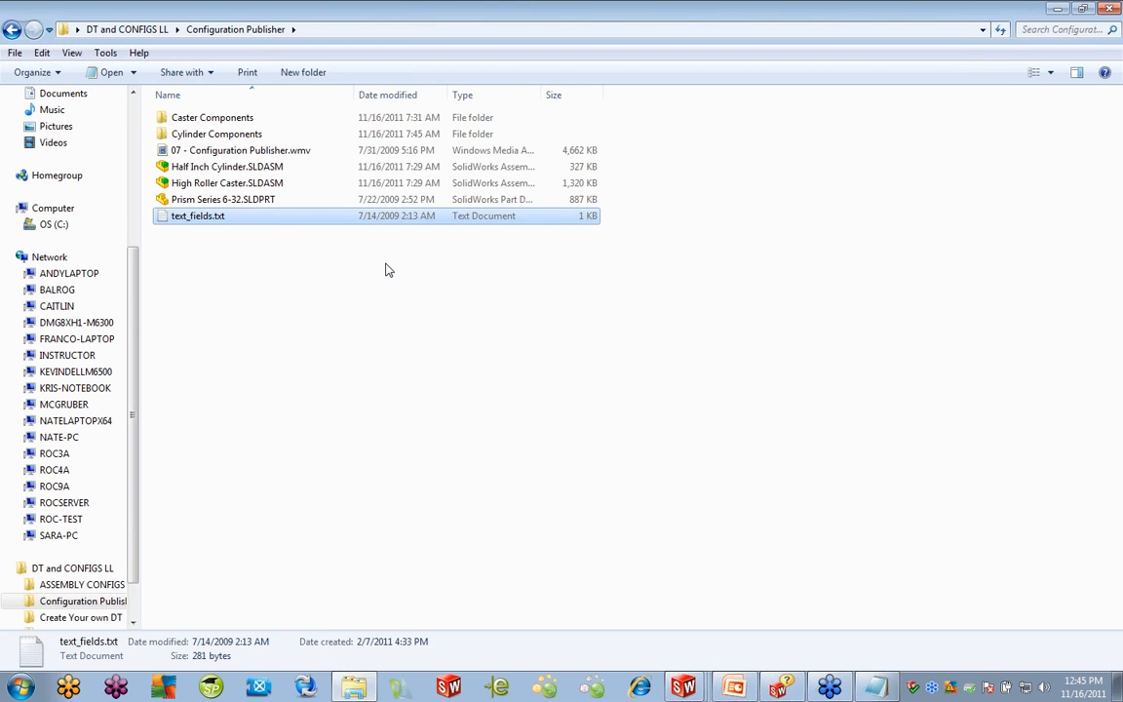
pyautogui.click(12, 29)
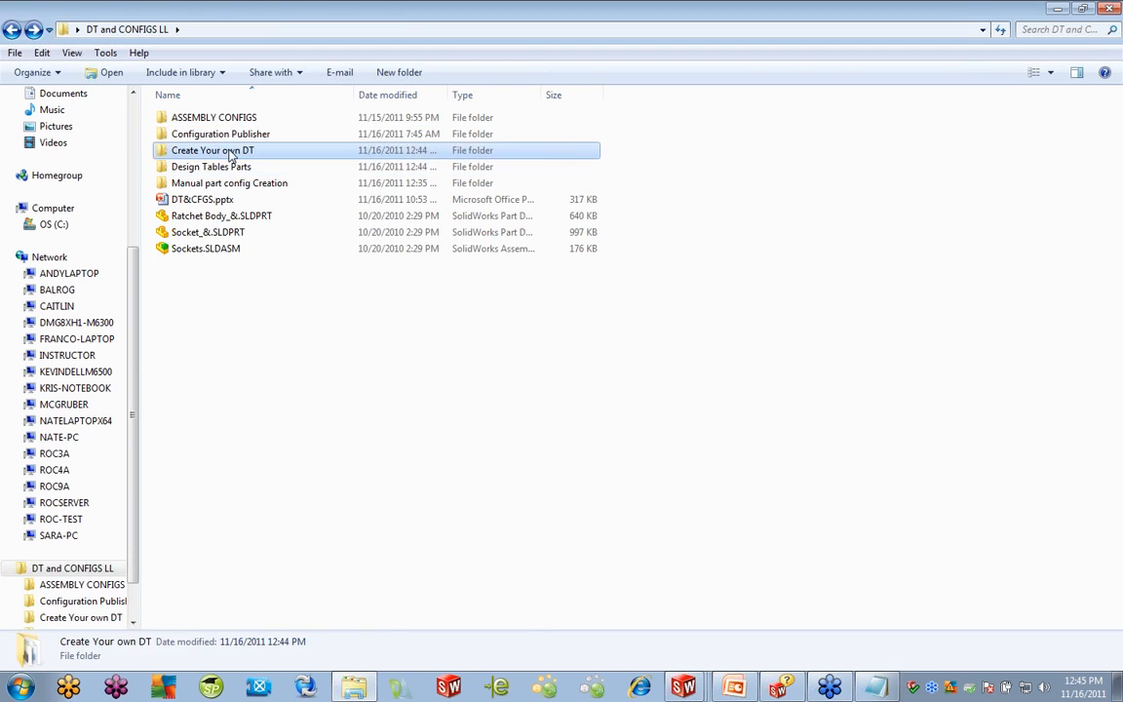
pyautogui.doubleClick(224, 151)
pyautogui.doubleClick(193, 136)
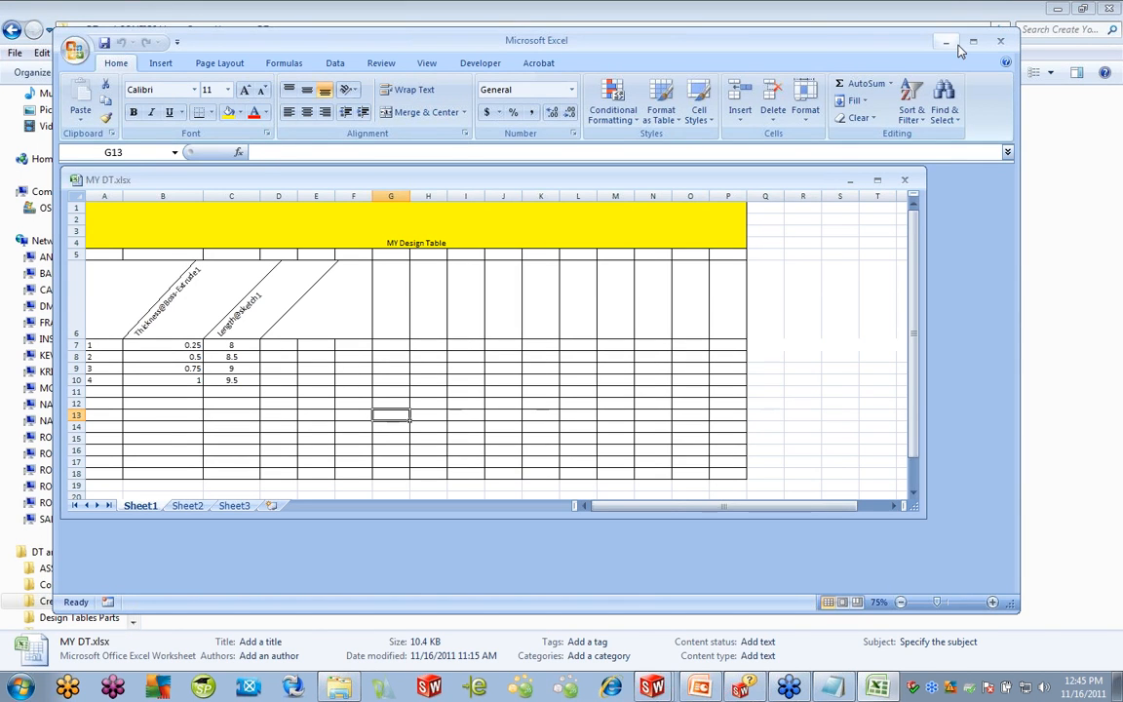
pyautogui.click(973, 42)
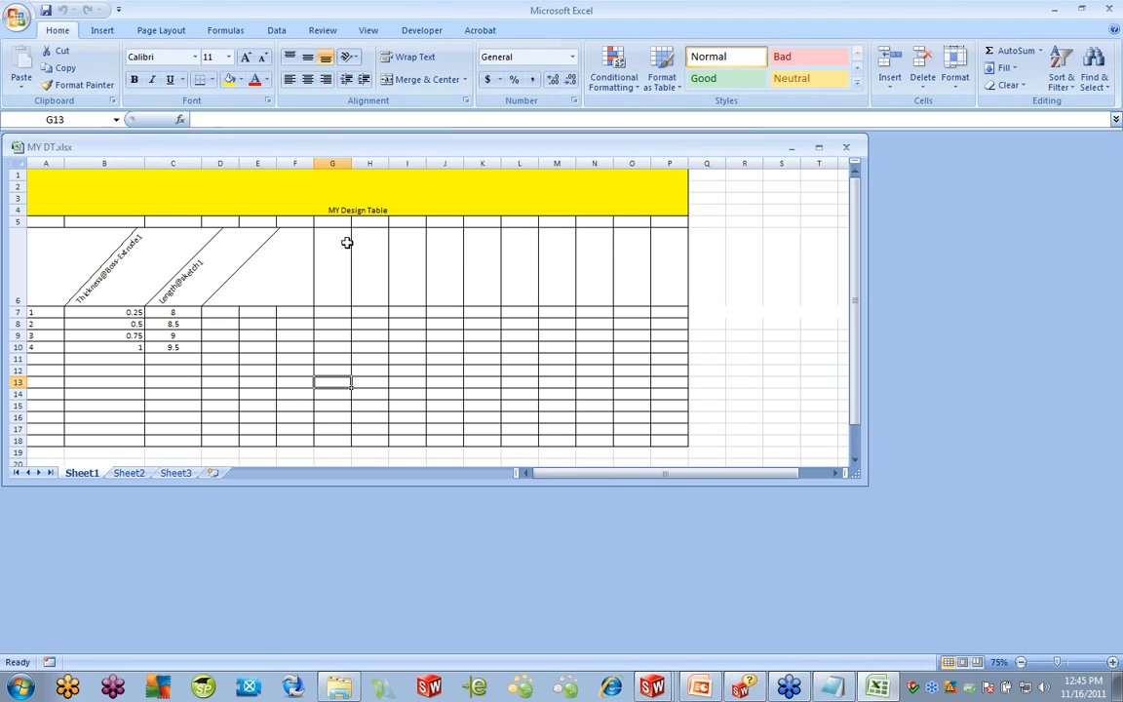
# Examine how cell A6 is named with Define Name, without adding a name, and select the title range A1:P5 above it
pyautogui.click(55, 268)
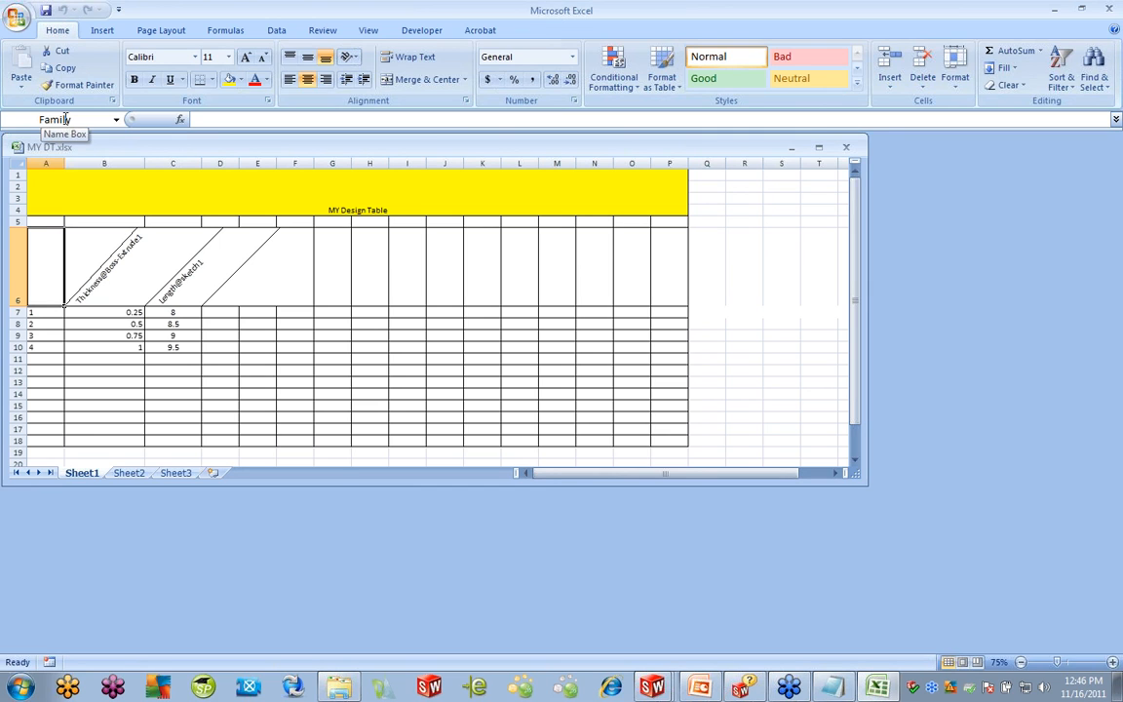
pyautogui.click(225, 30)
pyautogui.click(458, 49)
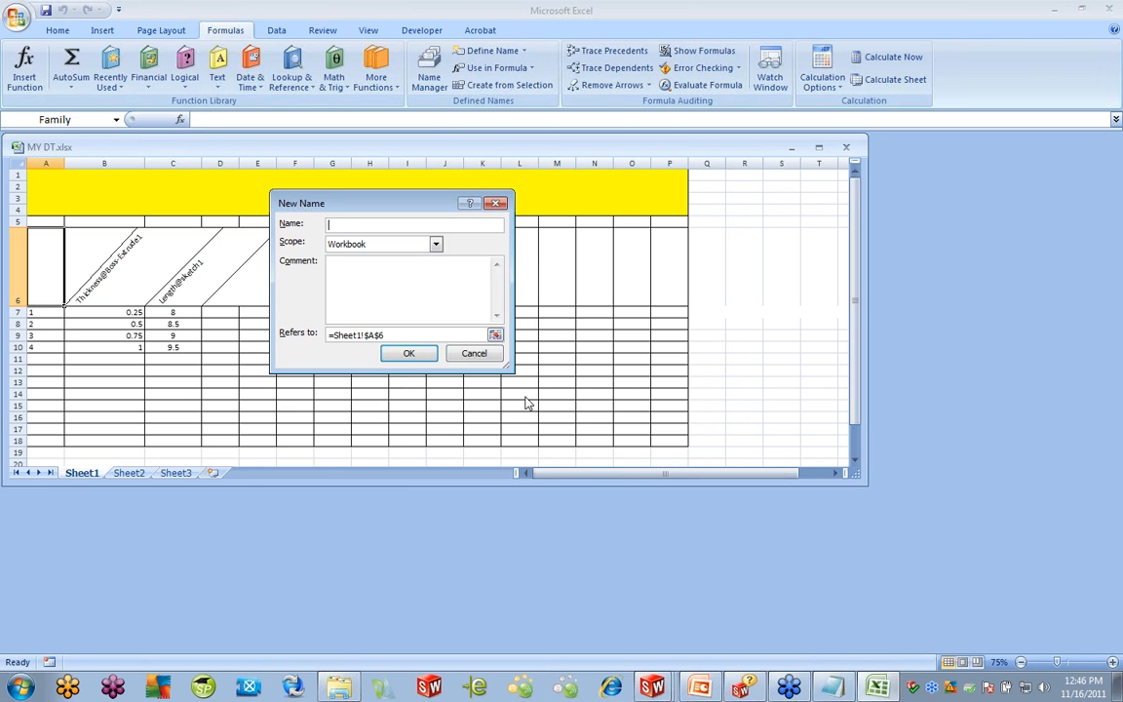
pyautogui.click(477, 354)
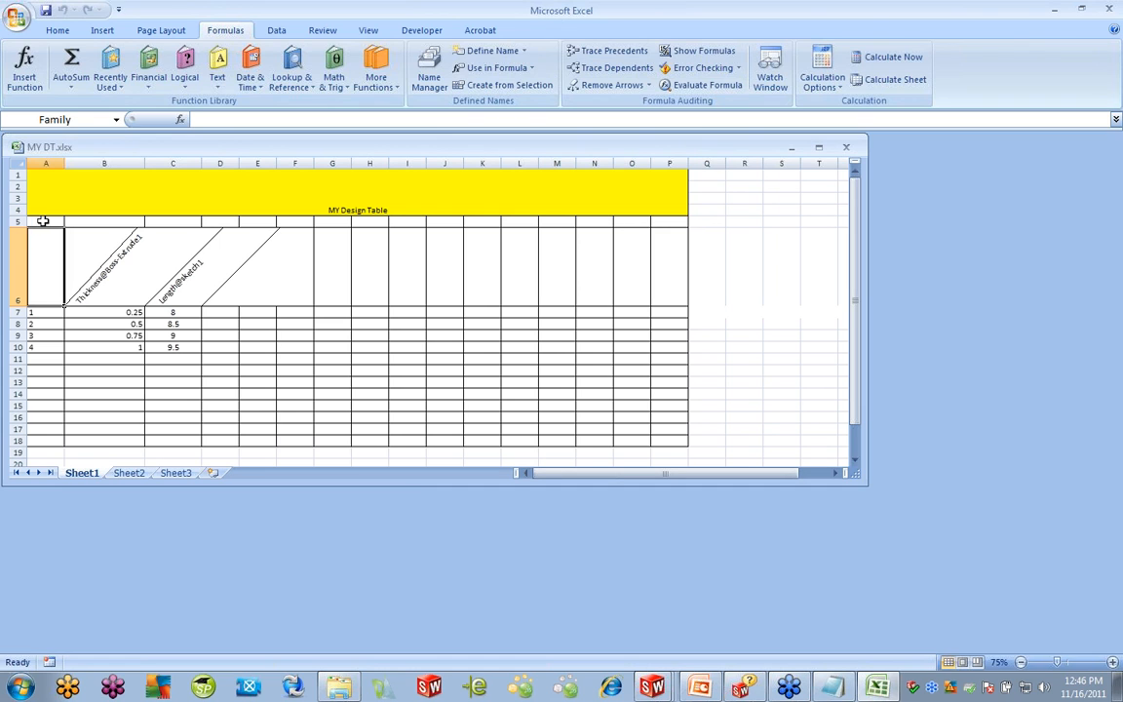
pyautogui.moveTo(47, 188); pyautogui.dragTo(645, 204)
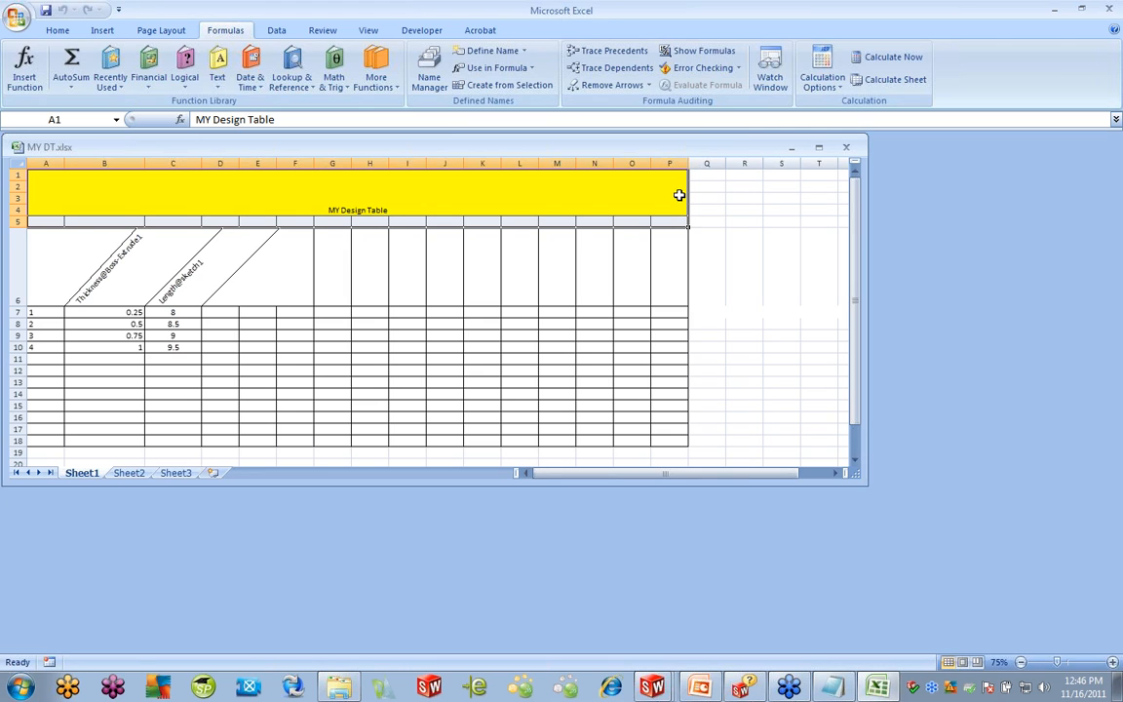
# Select the table range A6:C10, close Excel without changes, and switch to the My DT part in SolidWorks
pyautogui.click(56, 262)
pyautogui.moveTo(55, 261); pyautogui.dragTo(180, 359)
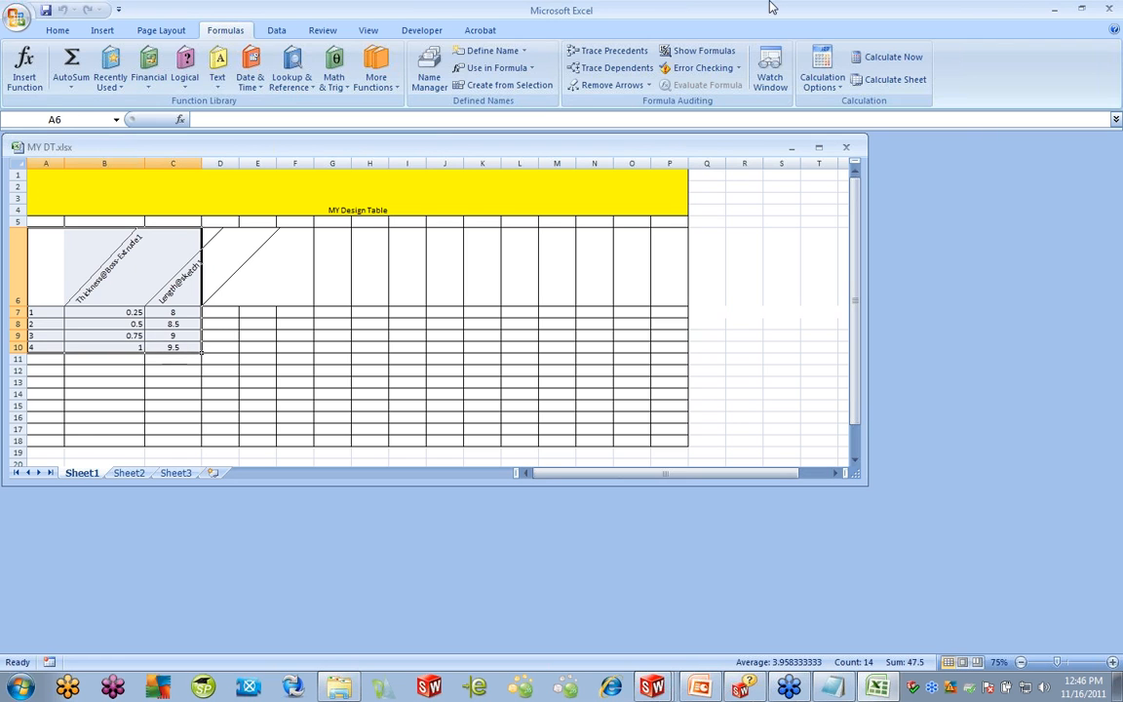
pyautogui.click(1108, 7)
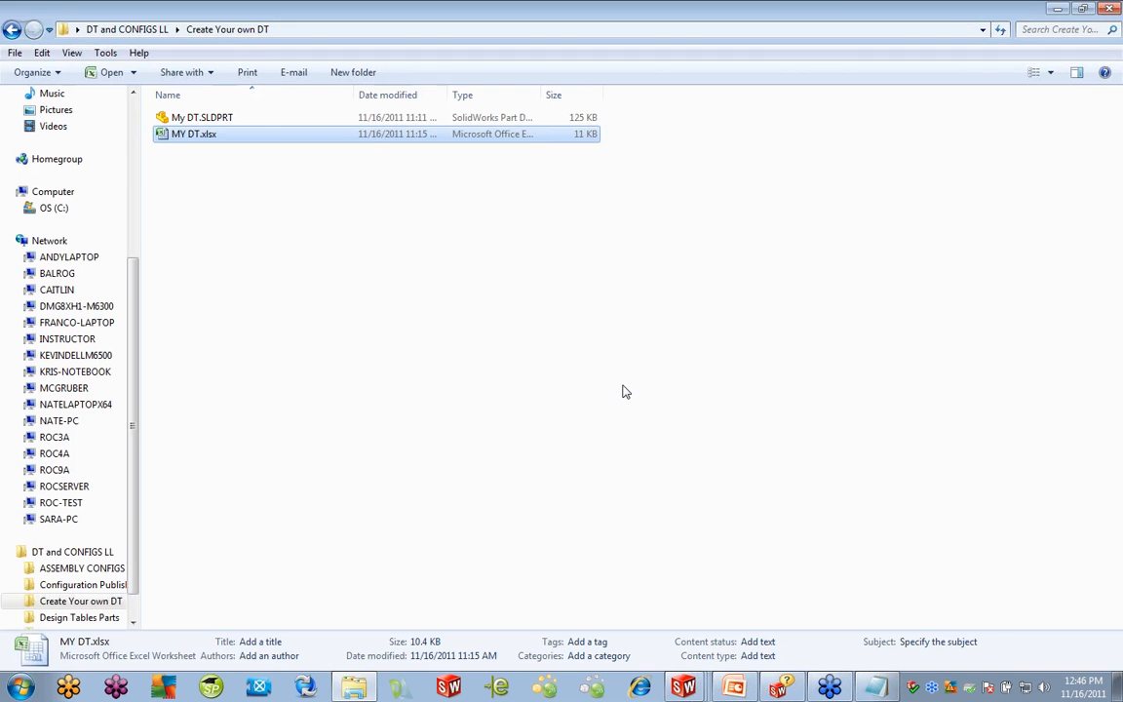
pyautogui.click(686, 688)
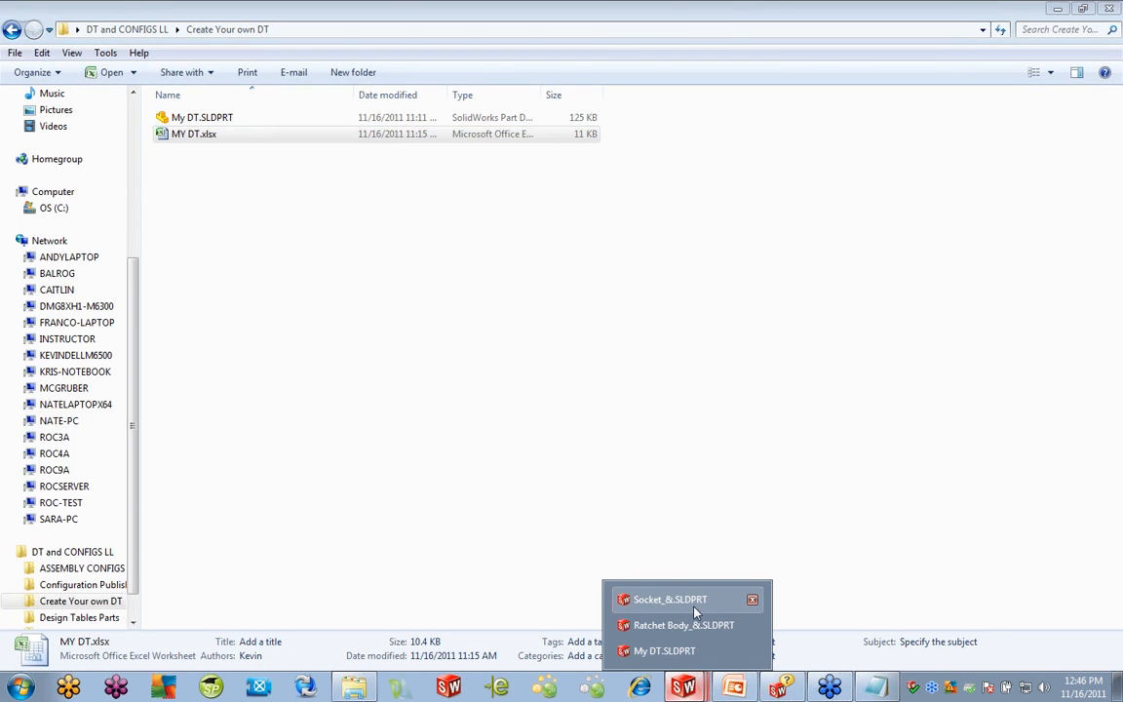
pyautogui.click(664, 649)
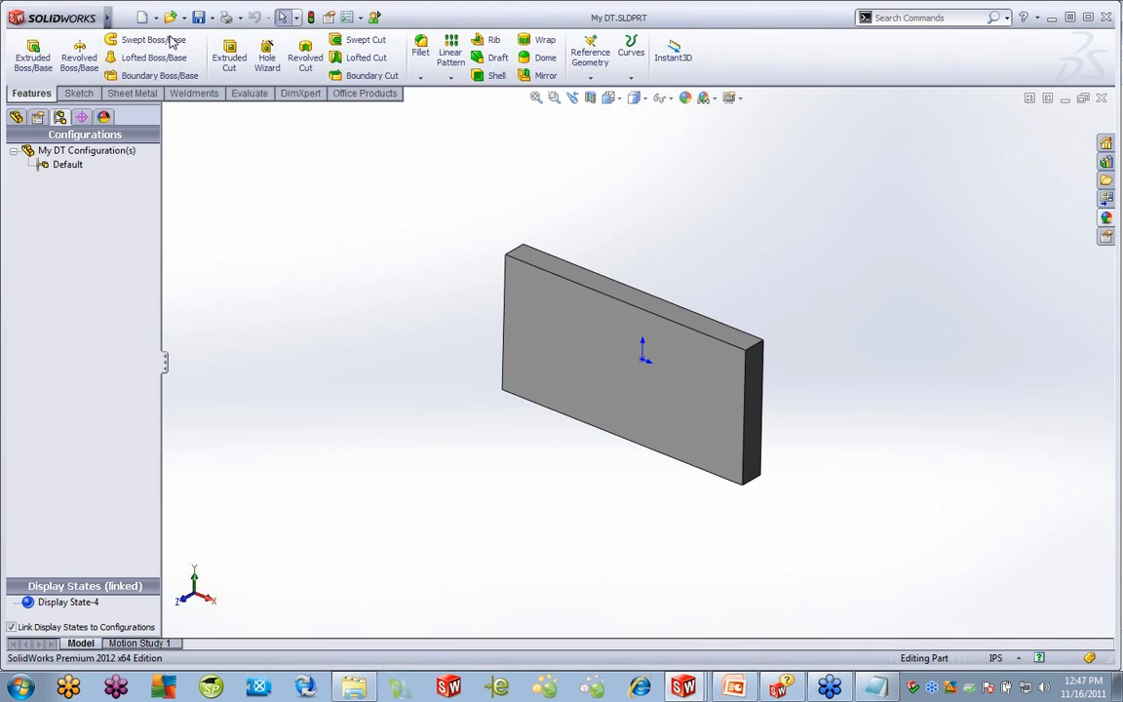
# Insert a design table from the file MY DT.xlsx, then close the table to generate its configurations
pyautogui.click(204, 21)
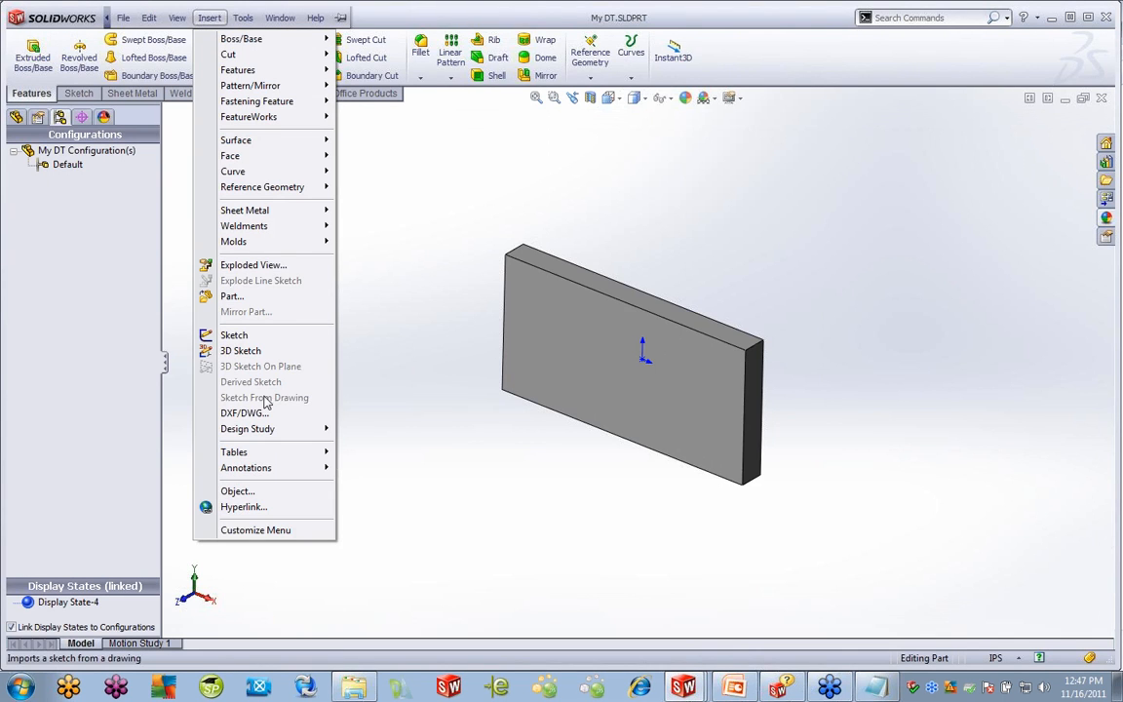
pyautogui.moveTo(256, 454)
pyautogui.click(388, 468)
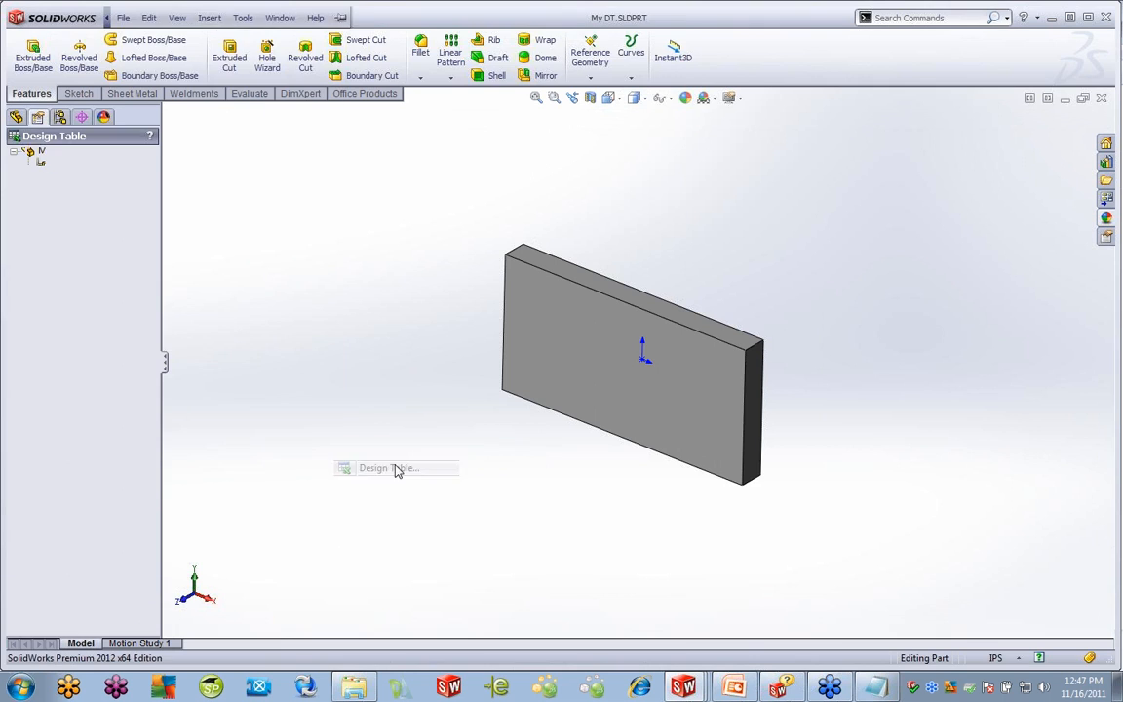
pyautogui.click(52, 223)
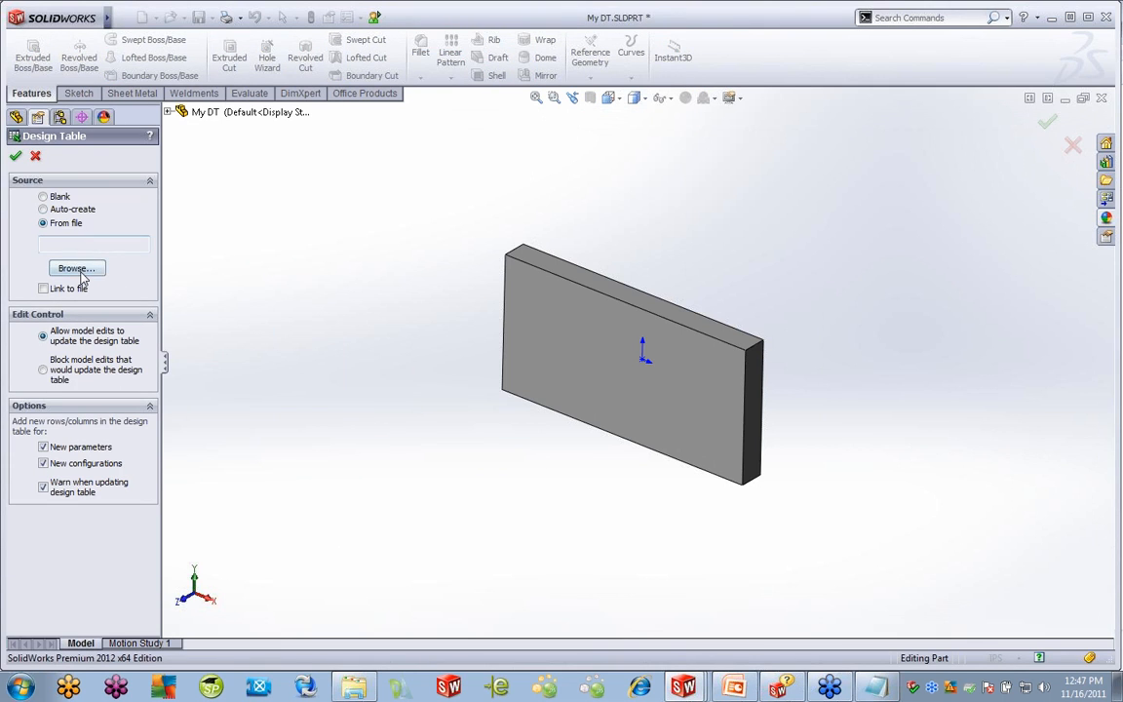
pyautogui.click(80, 272)
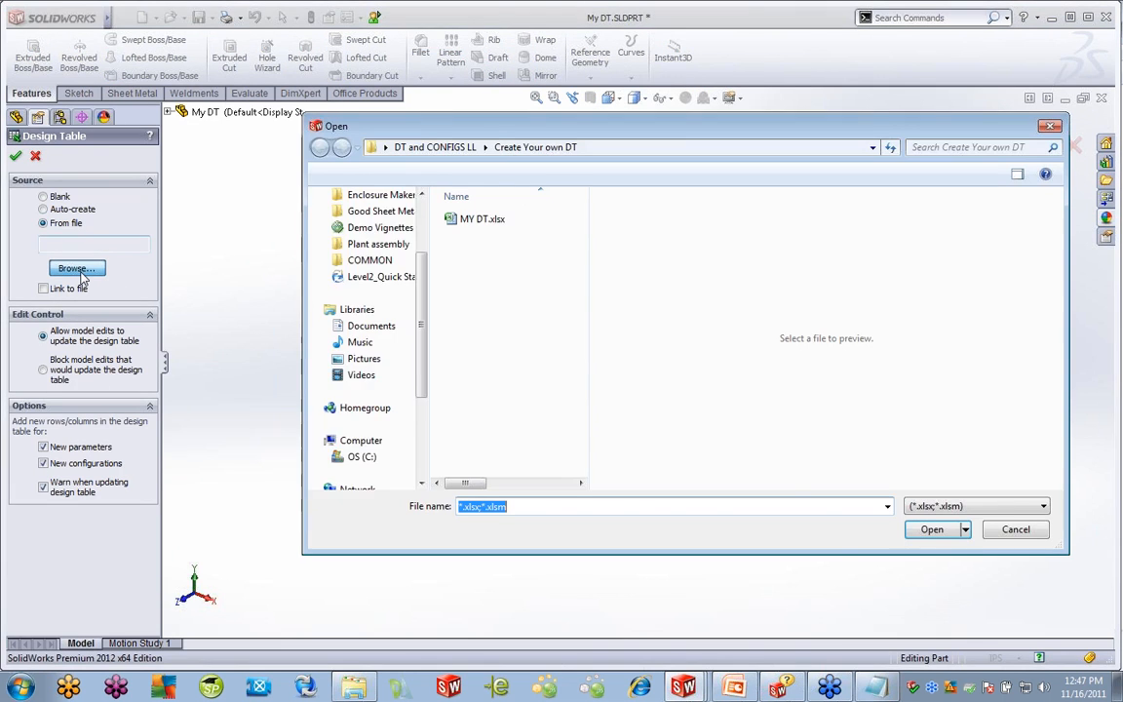
pyautogui.click(481, 218)
pyautogui.click(930, 529)
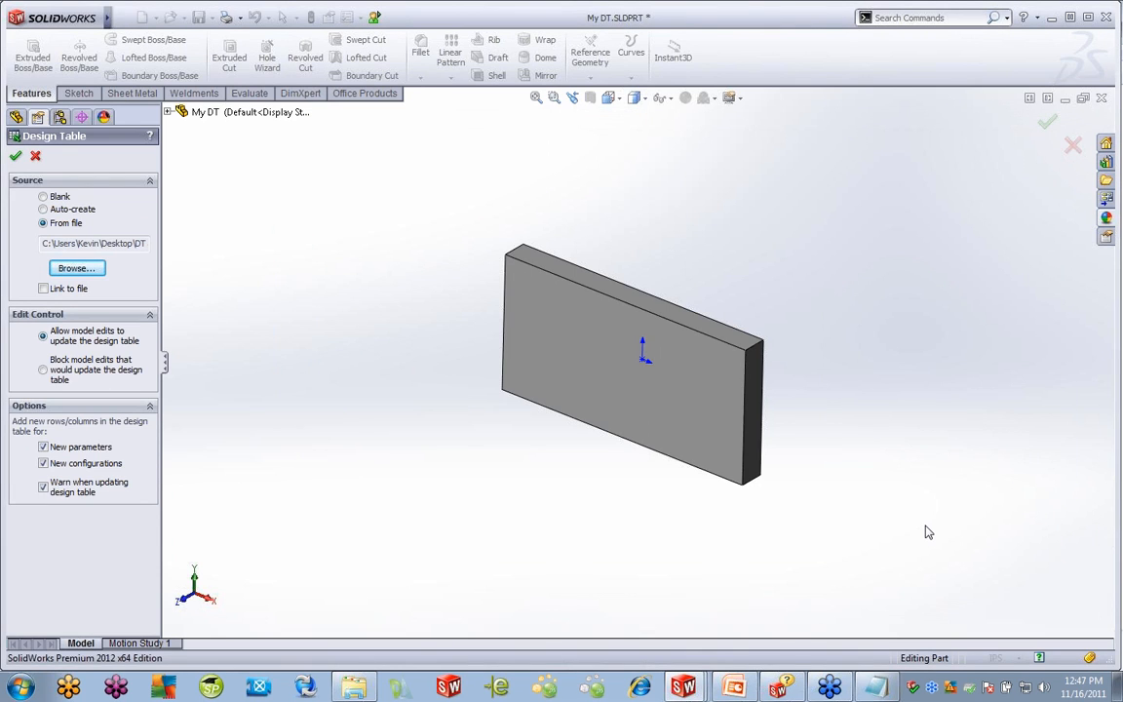
pyautogui.click(16, 155)
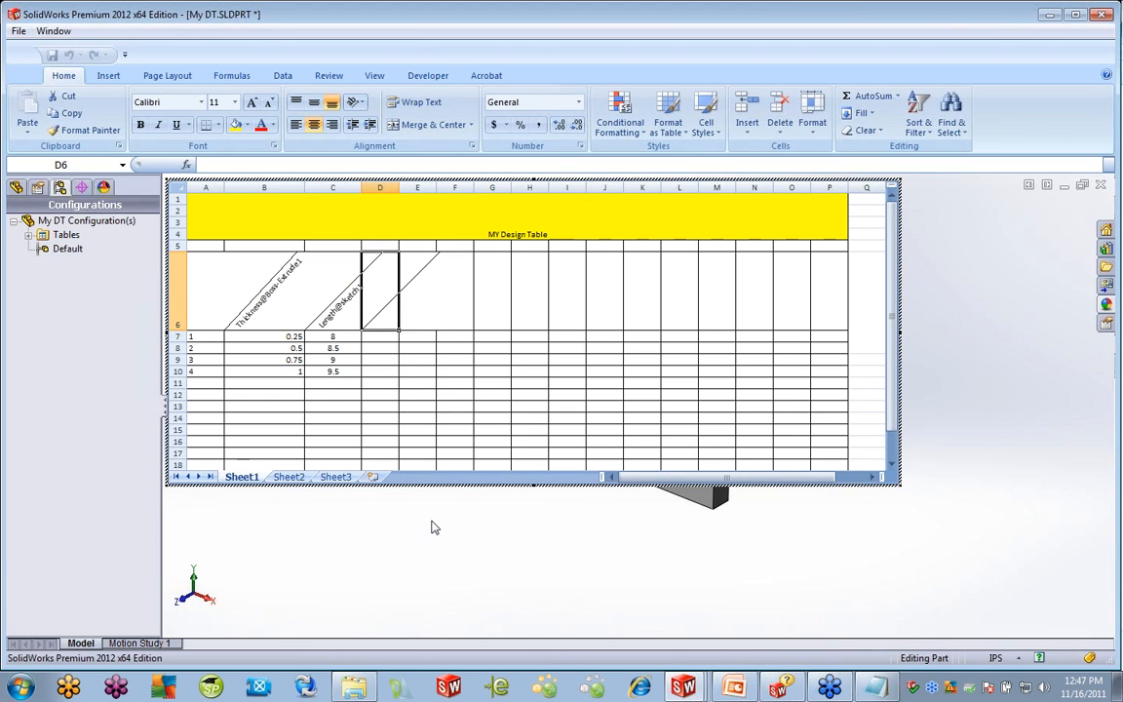
pyautogui.click(431, 521)
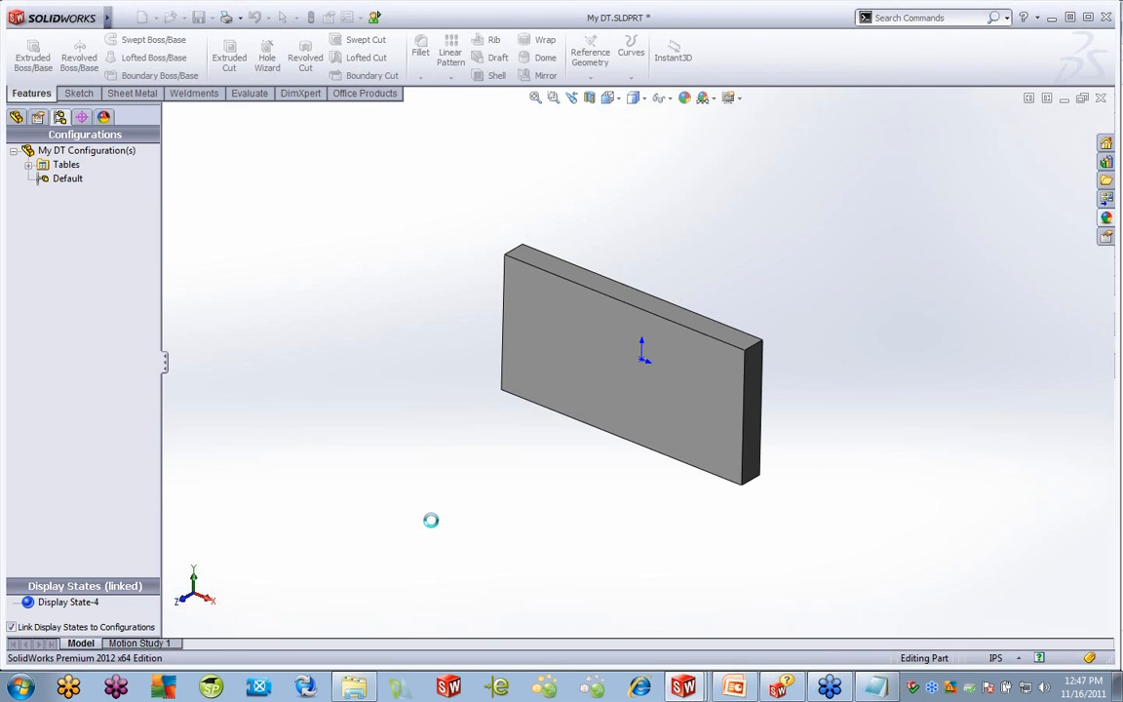
pyautogui.click(665, 383)
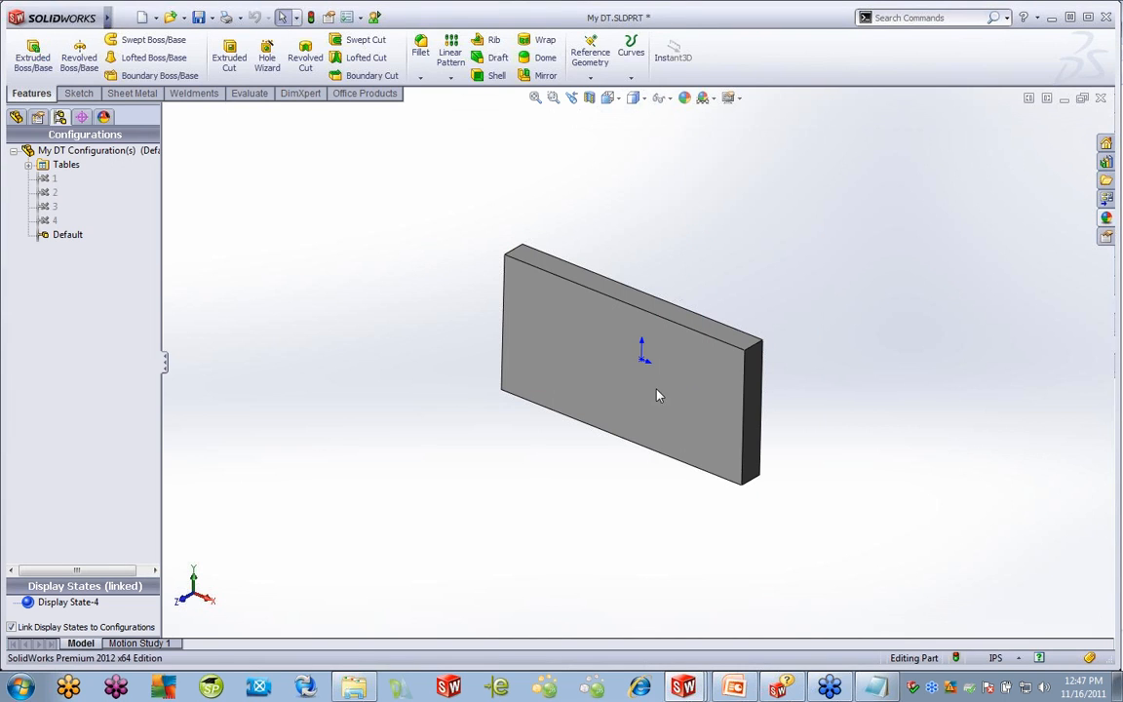
# Activate configurations 1, 2, 3 and 4 in turn to review how the plate's size changes
pyautogui.doubleClick(53, 179)
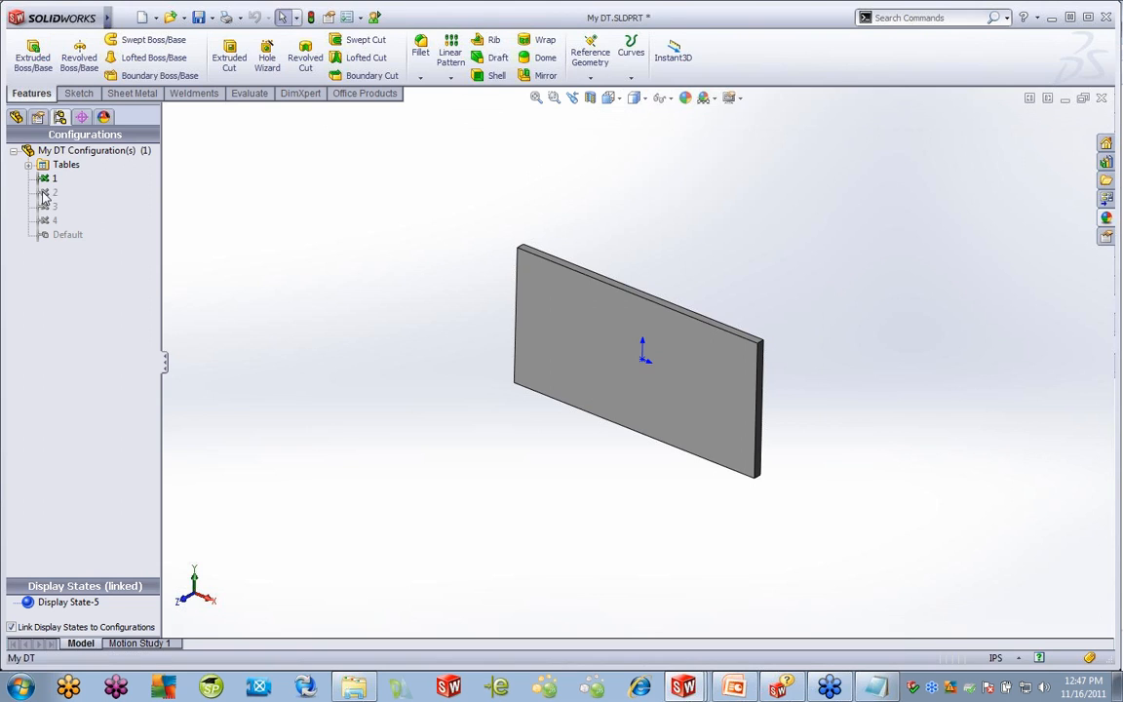
pyautogui.doubleClick(50, 192)
pyautogui.doubleClick(54, 206)
pyautogui.doubleClick(53, 221)
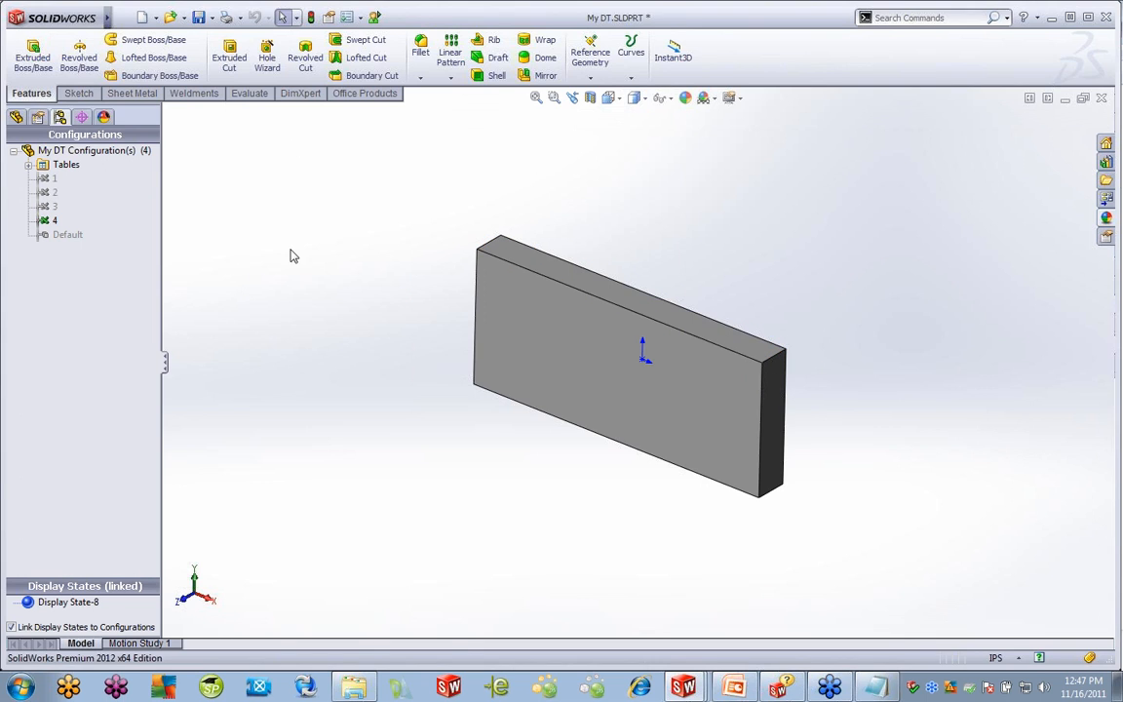
# Delete the design table from the part's Tables folder and confirm the deletion
pyautogui.click(28, 165)
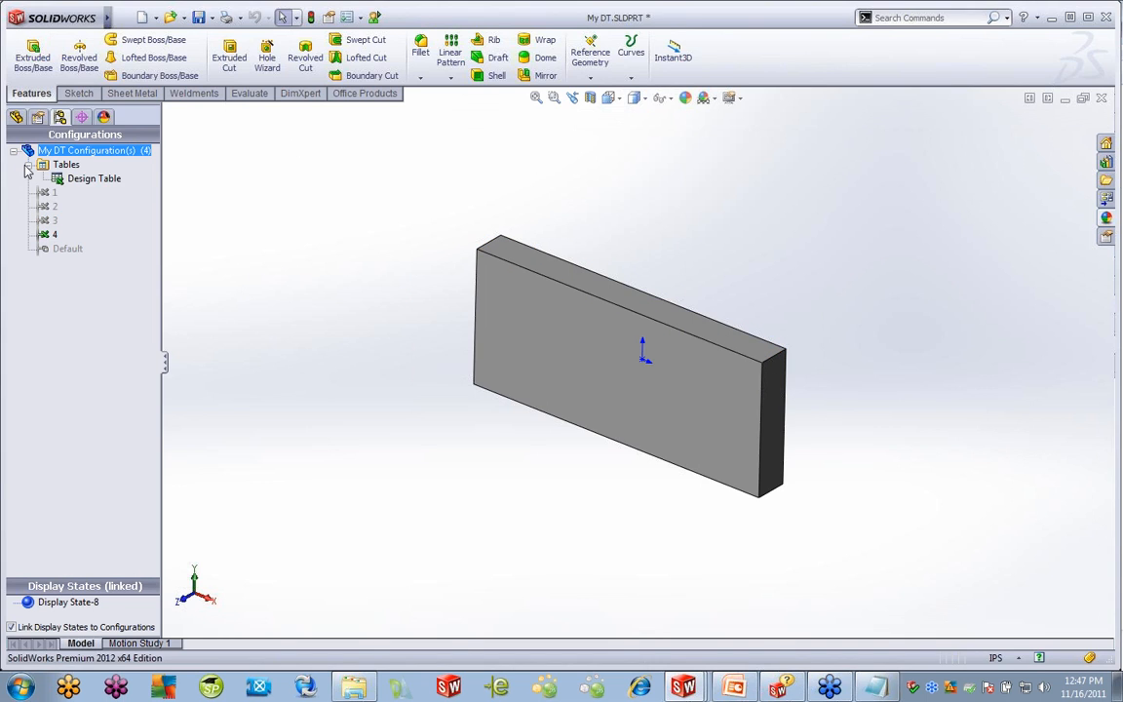
pyautogui.rightClick(89, 179)
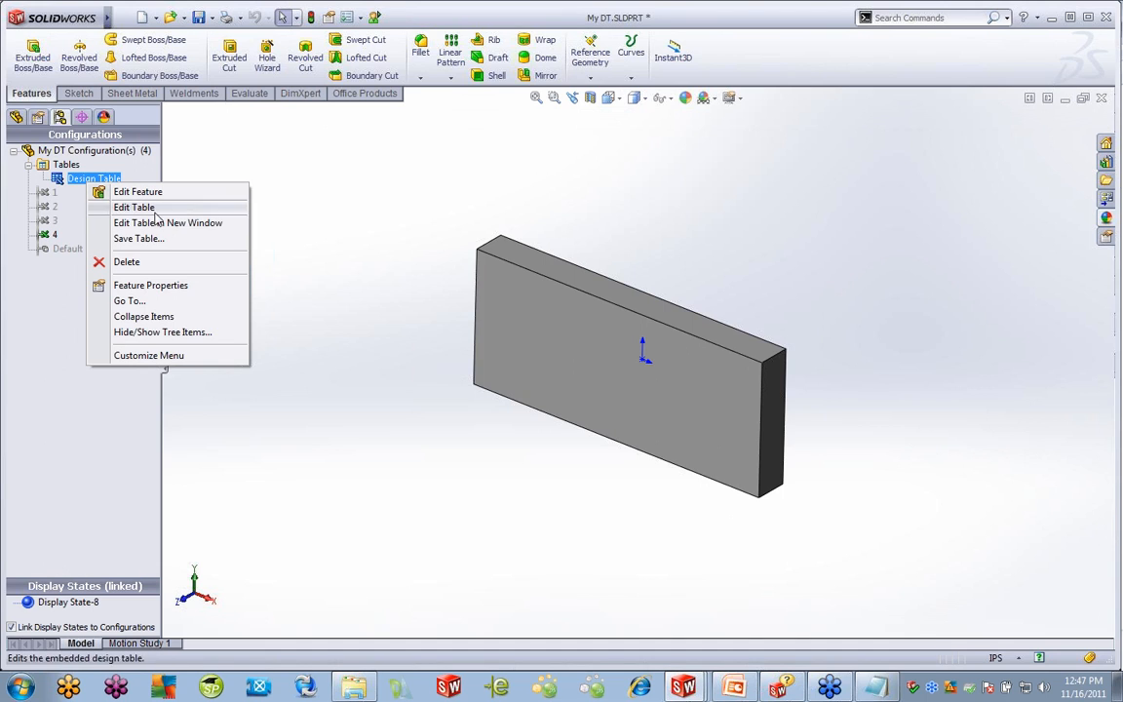
pyautogui.click(146, 262)
pyautogui.click(653, 254)
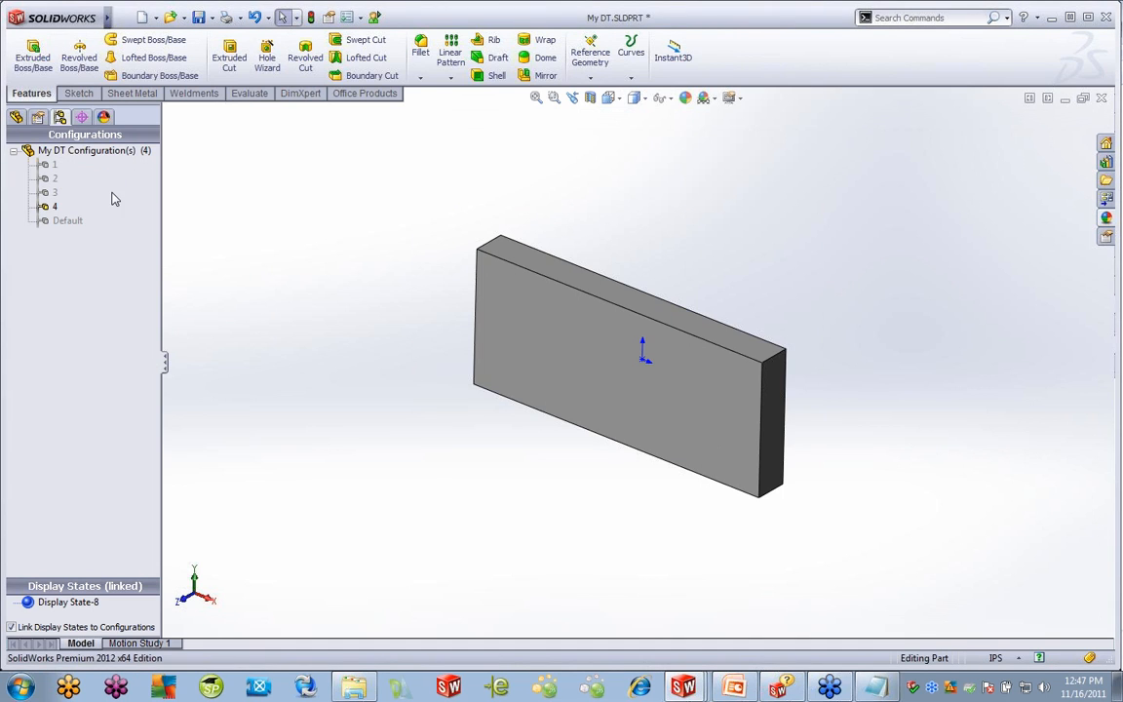
# Activate the Default configuration and delete configurations 1 through 4 together
pyautogui.doubleClick(68, 220)
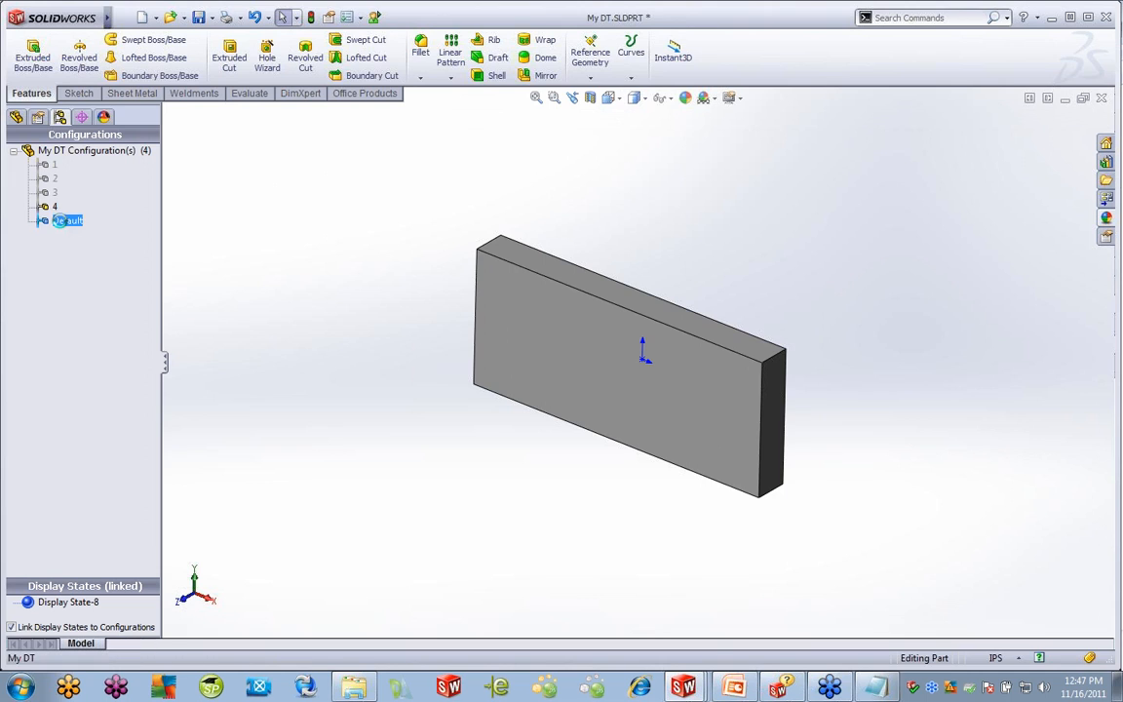
pyautogui.click(54, 167)
pyautogui.keyDown('shift'); pyautogui.click(50, 207); pyautogui.keyUp('shift')
pyautogui.rightClick(60, 208)
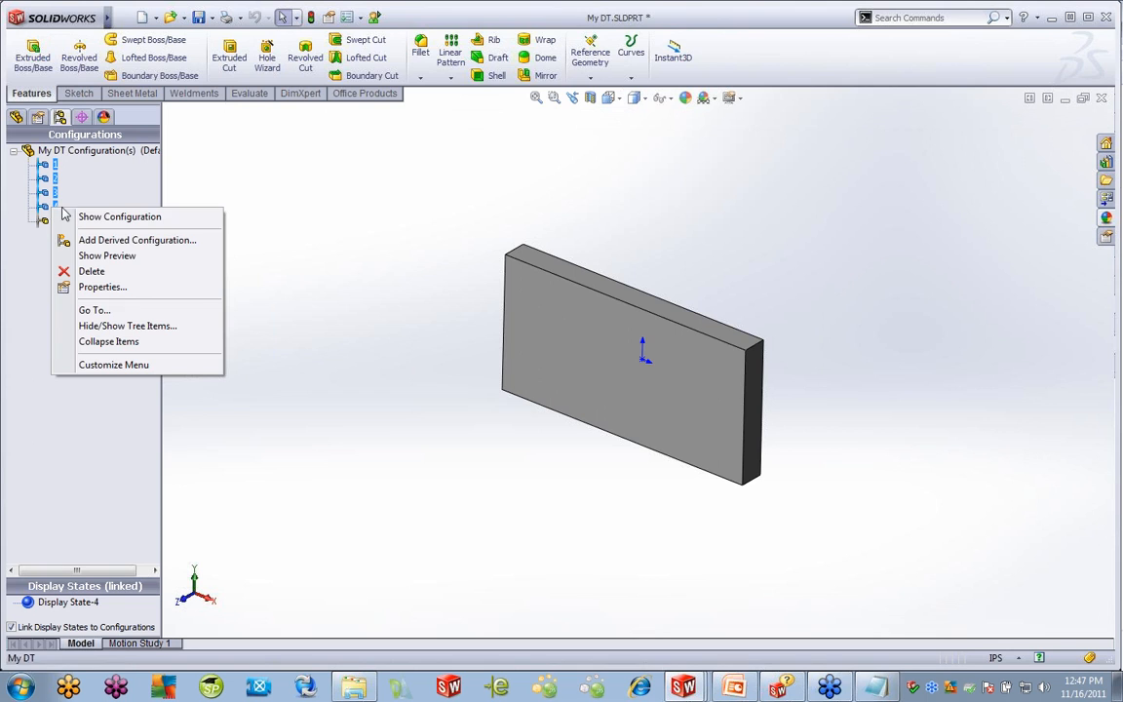
pyautogui.click(91, 271)
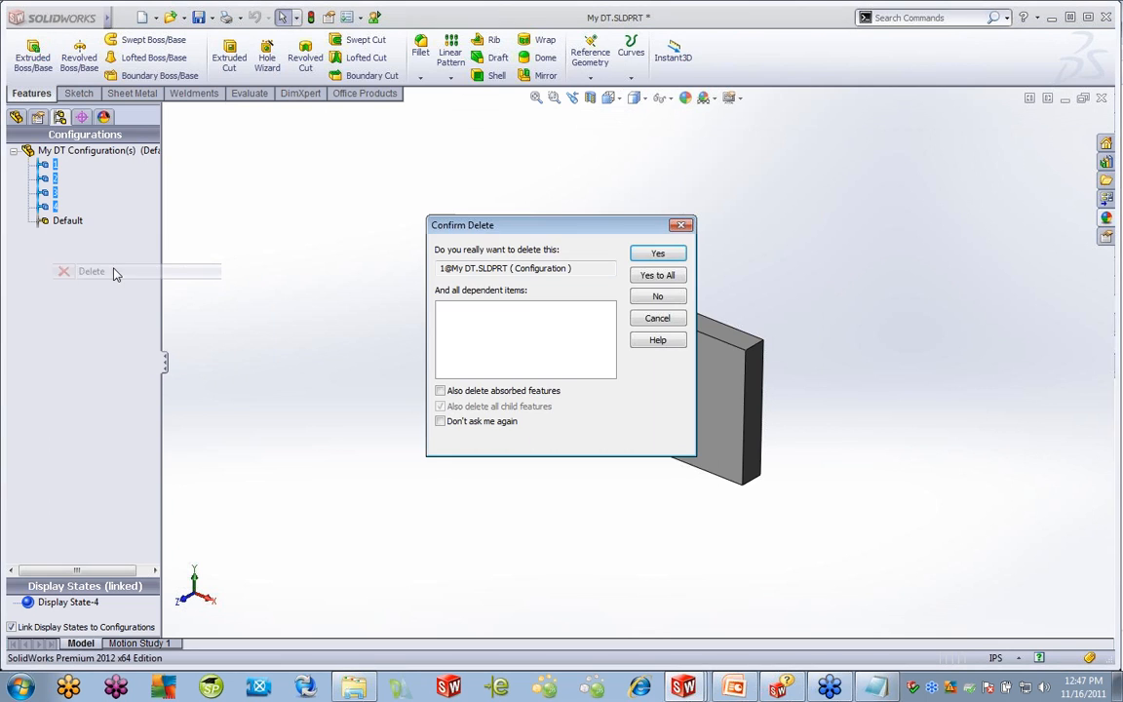
pyautogui.click(658, 275)
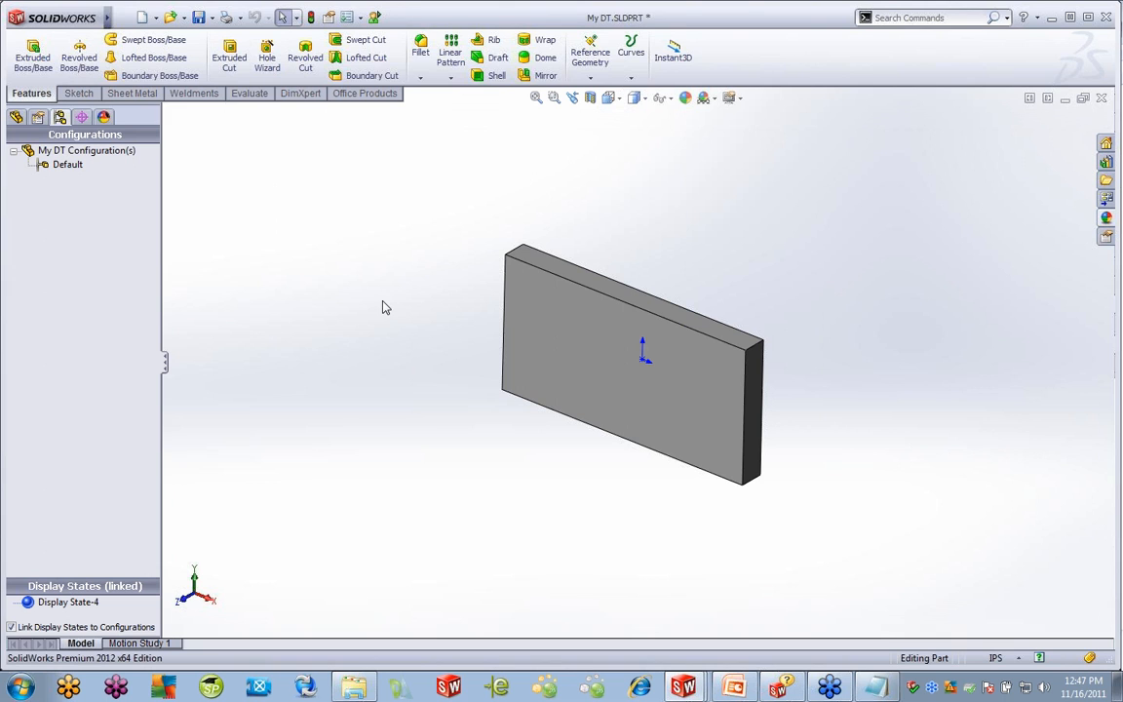
# Insert a blank design table without adding any of the suggested configurations or parameters
pyautogui.click(122, 18)
pyautogui.moveTo(153, 18)
pyautogui.moveTo(213, 20)
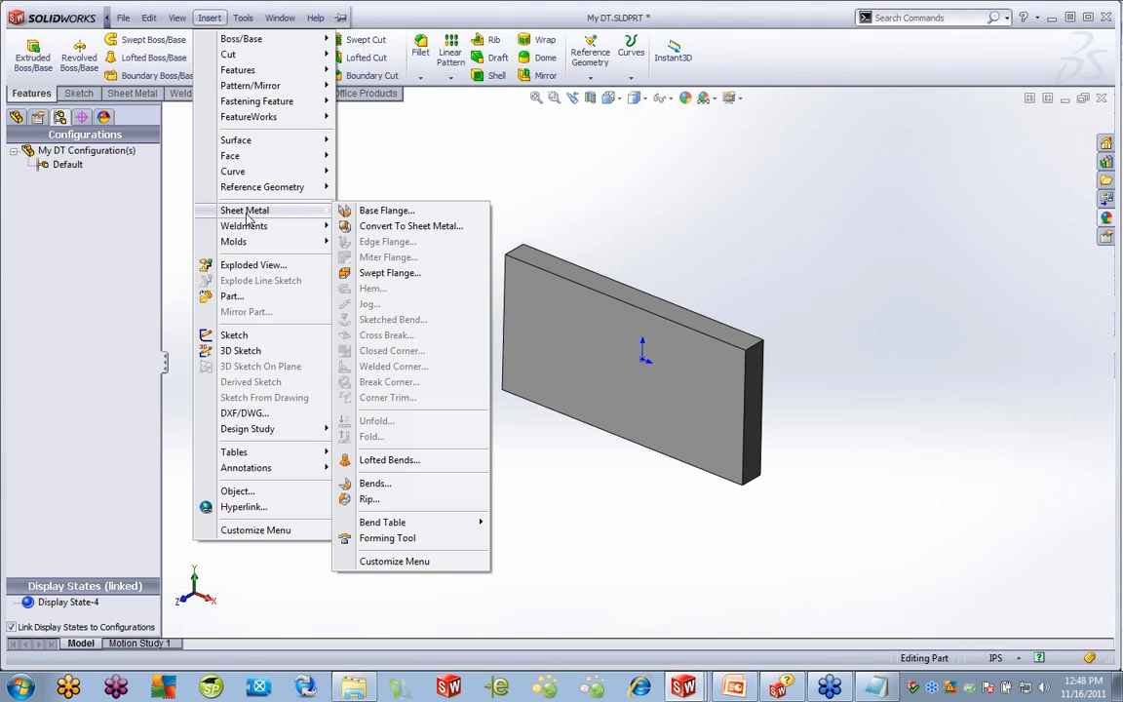
pyautogui.moveTo(273, 452)
pyautogui.click(388, 468)
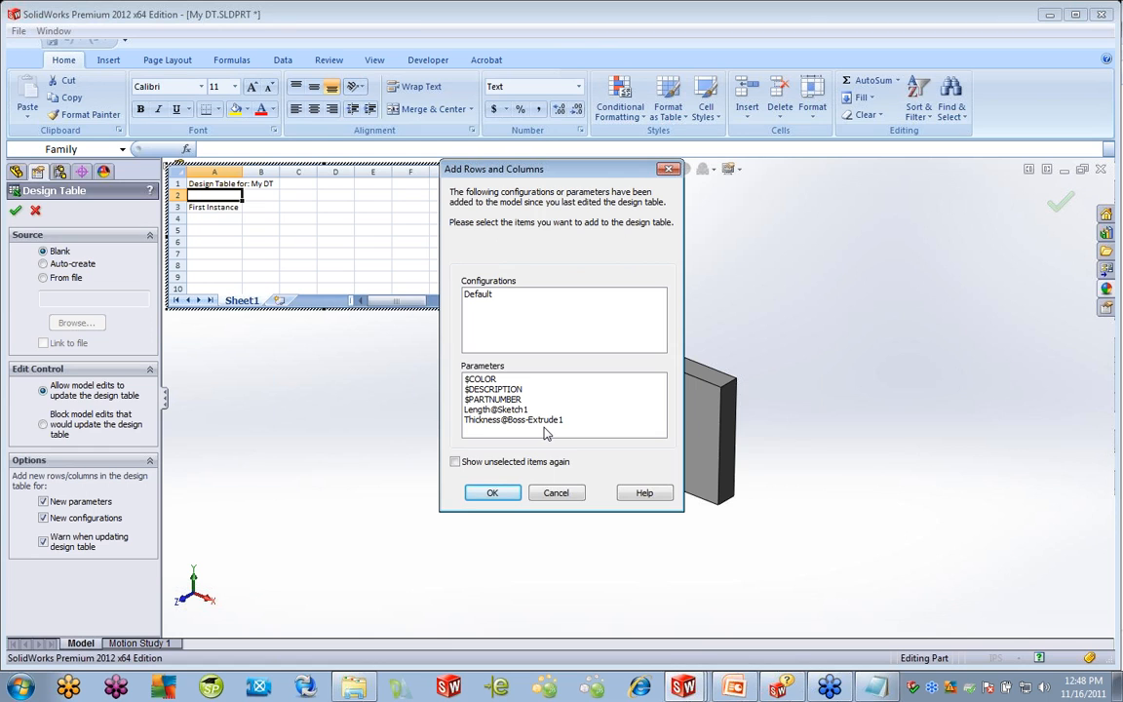
pyautogui.click(553, 493)
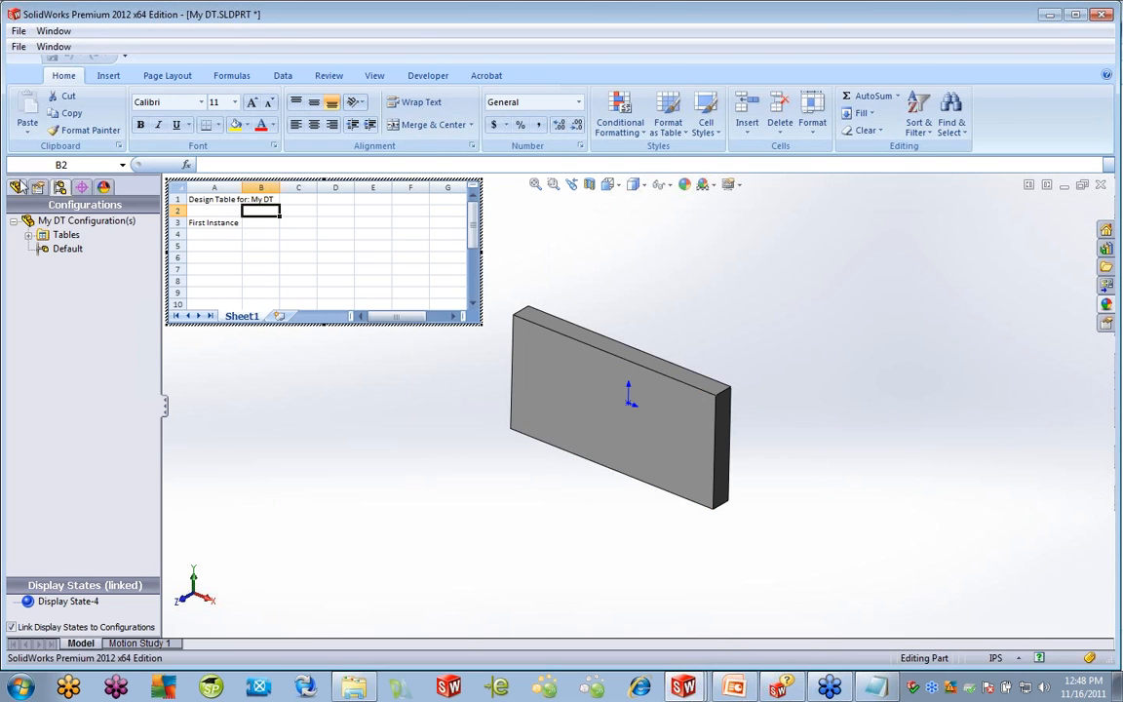
# Add the Boss-Extrude1 suppression state from the feature tree as a column in B2, and select C2 for the next parameter
pyautogui.click(17, 187)
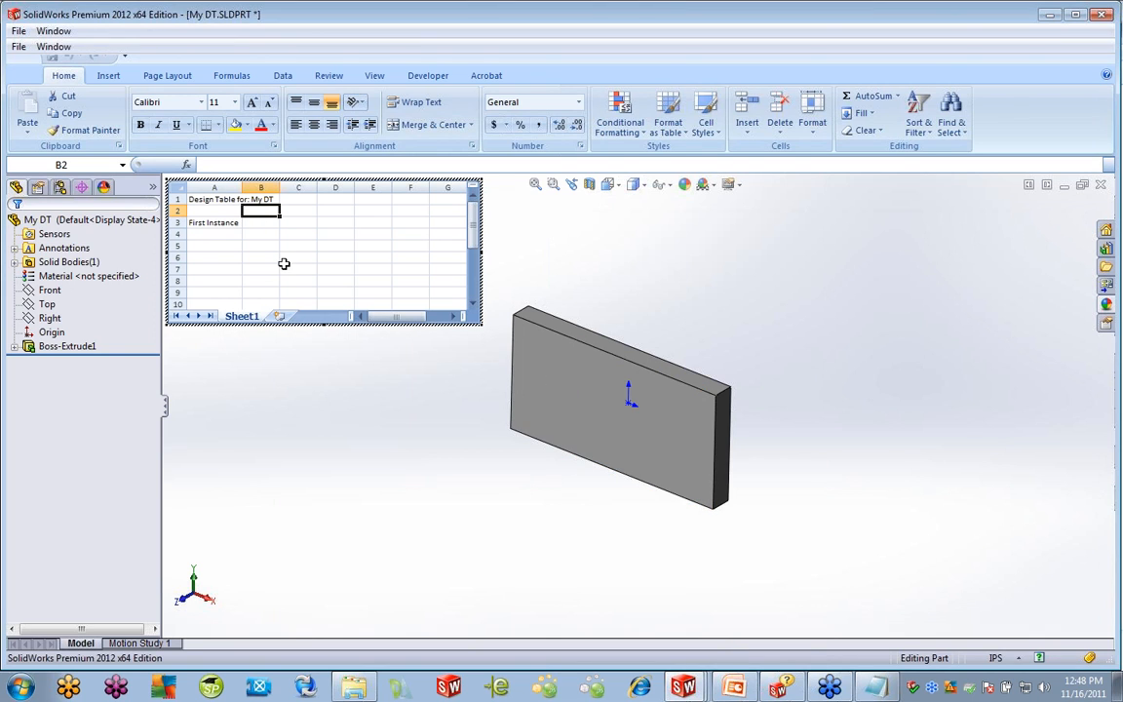
pyautogui.doubleClick(69, 348)
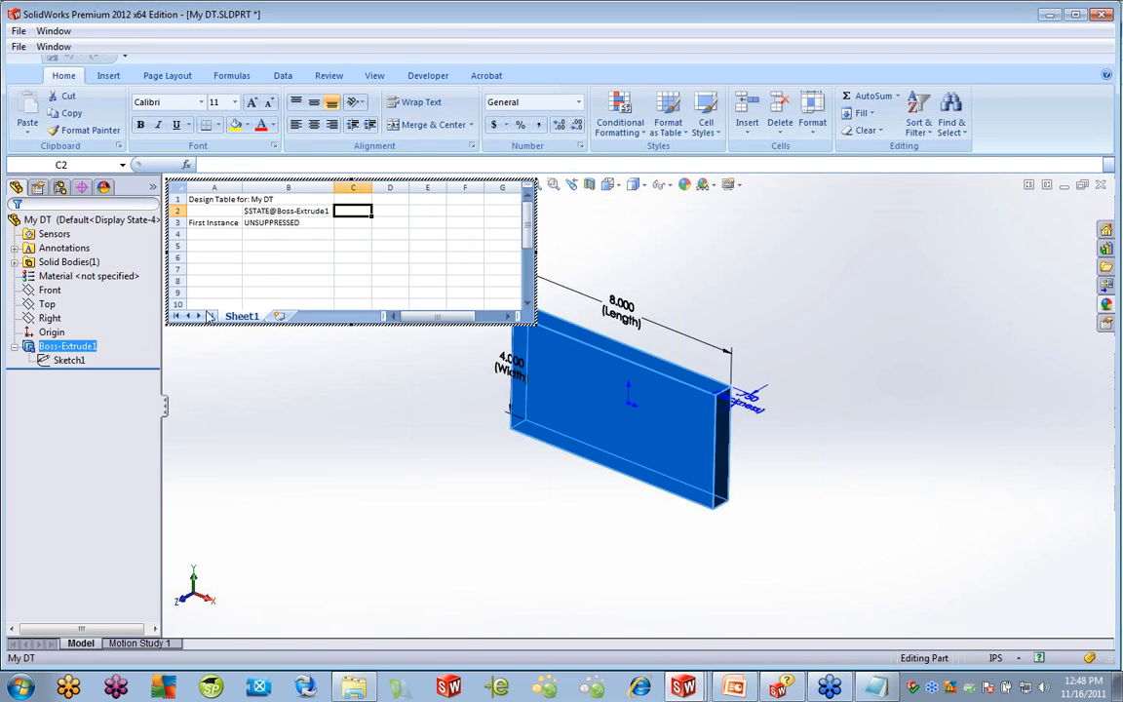
pyautogui.click(273, 212)
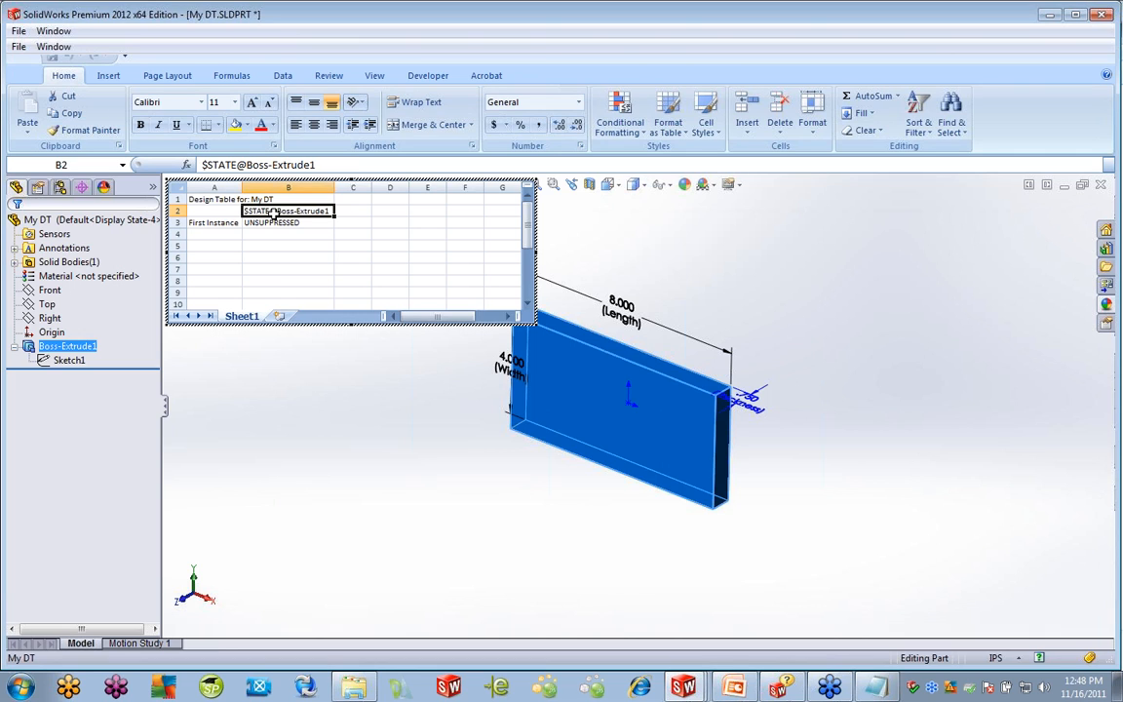
pyautogui.click(351, 211)
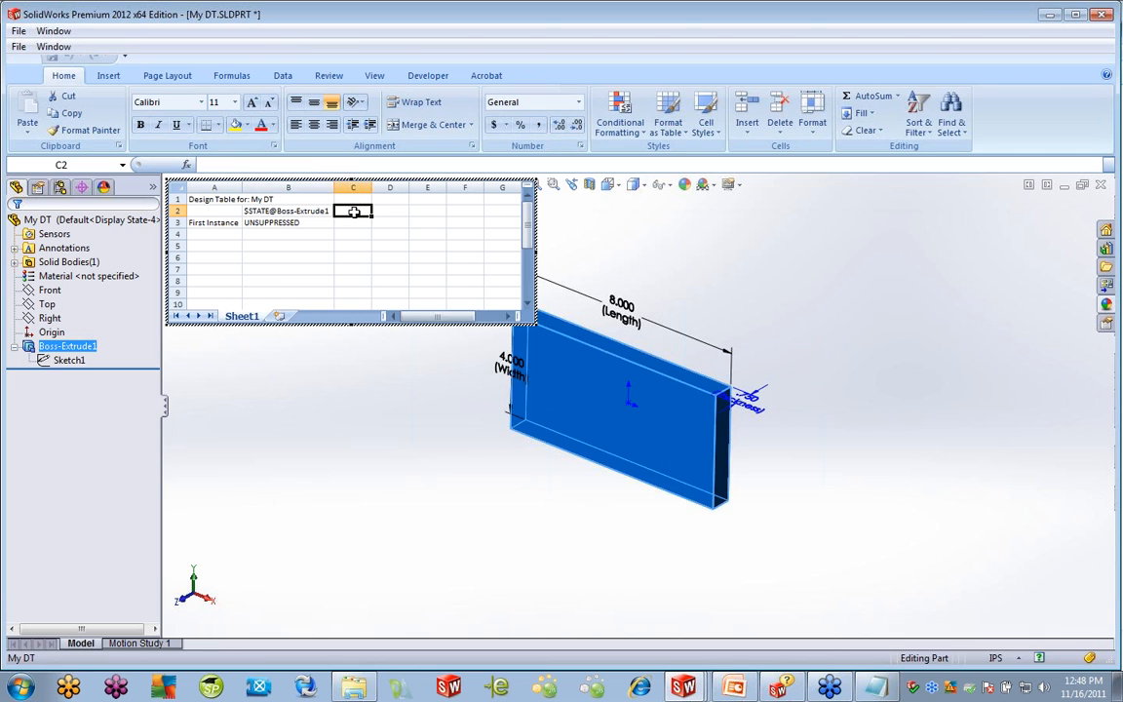
# Add the plate's length, thickness and width dimensions as design table columns, and close the table to generate the First Instance configuration
pyautogui.doubleClick(641, 323)
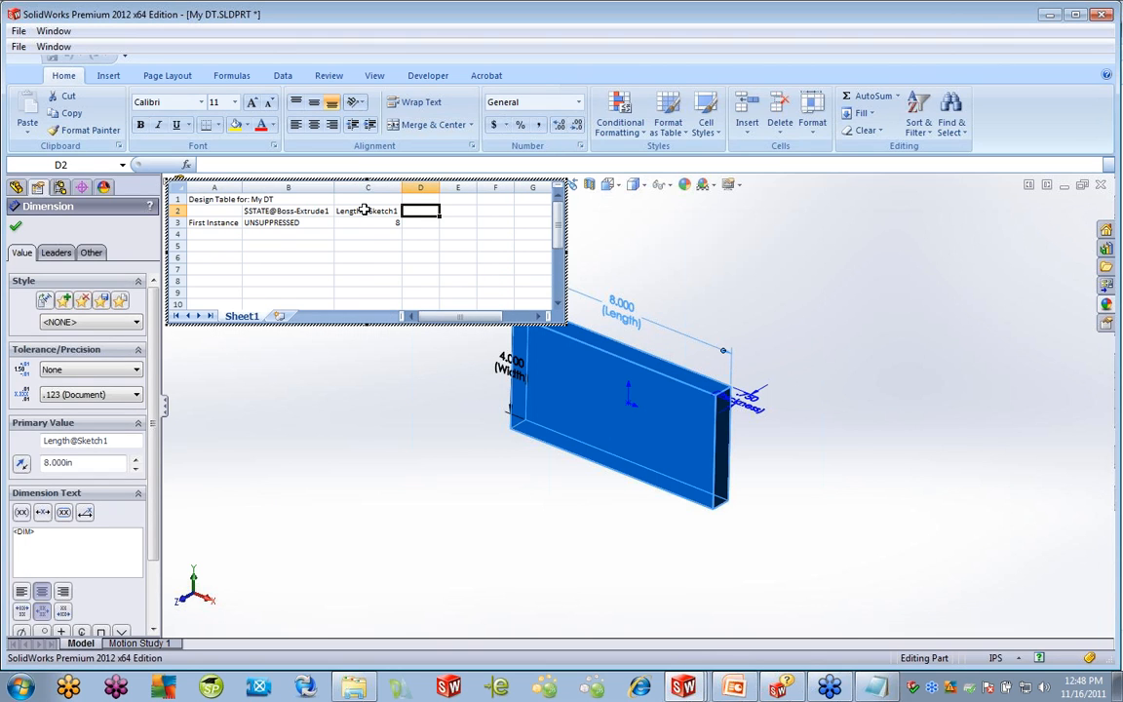
pyautogui.doubleClick(732, 403)
pyautogui.doubleClick(499, 374)
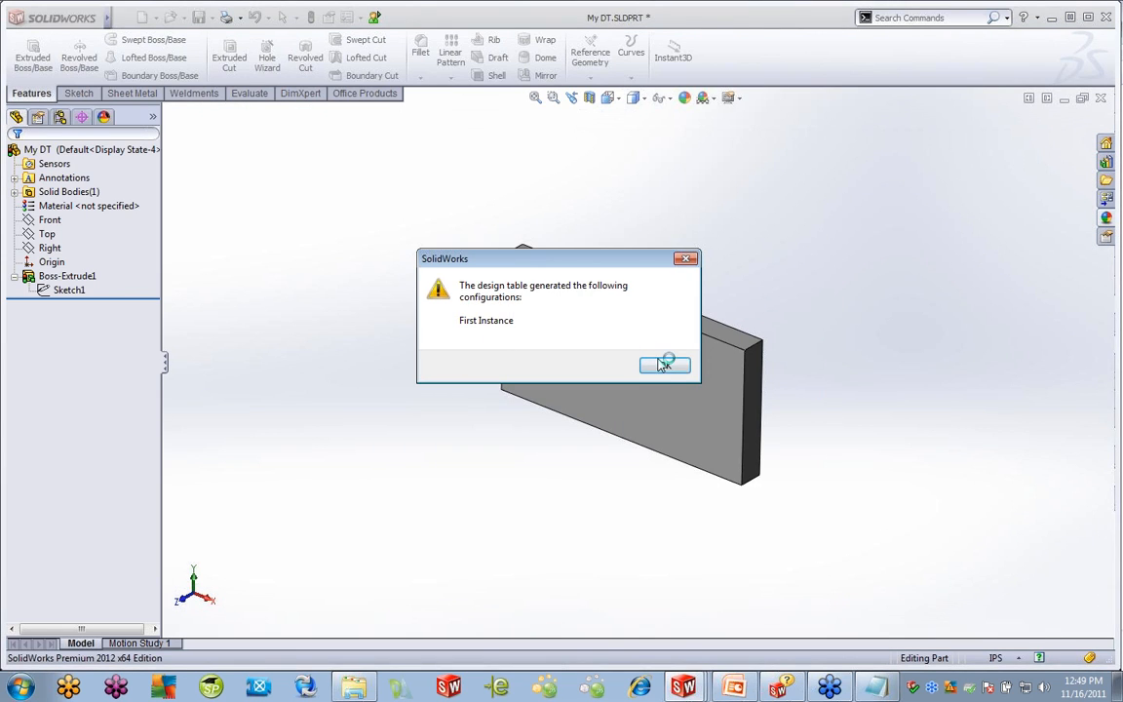
pyautogui.click(664, 367)
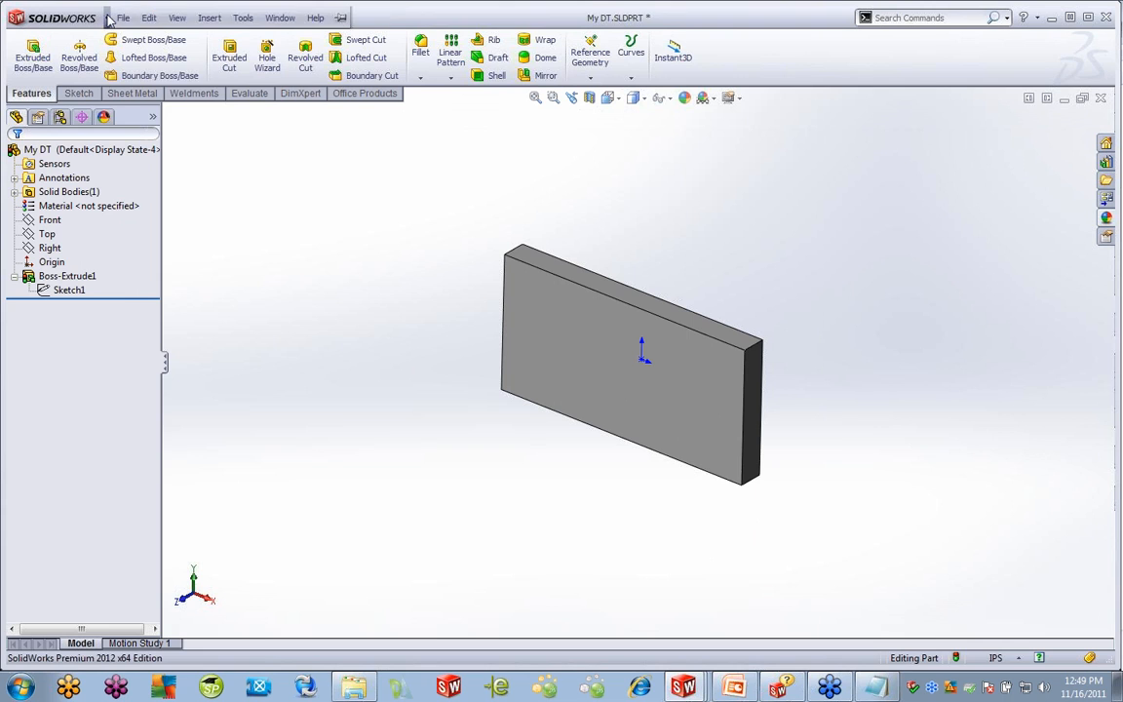
# Open the part's file properties and view the custom and configuration-specific property lists
pyautogui.click(124, 15)
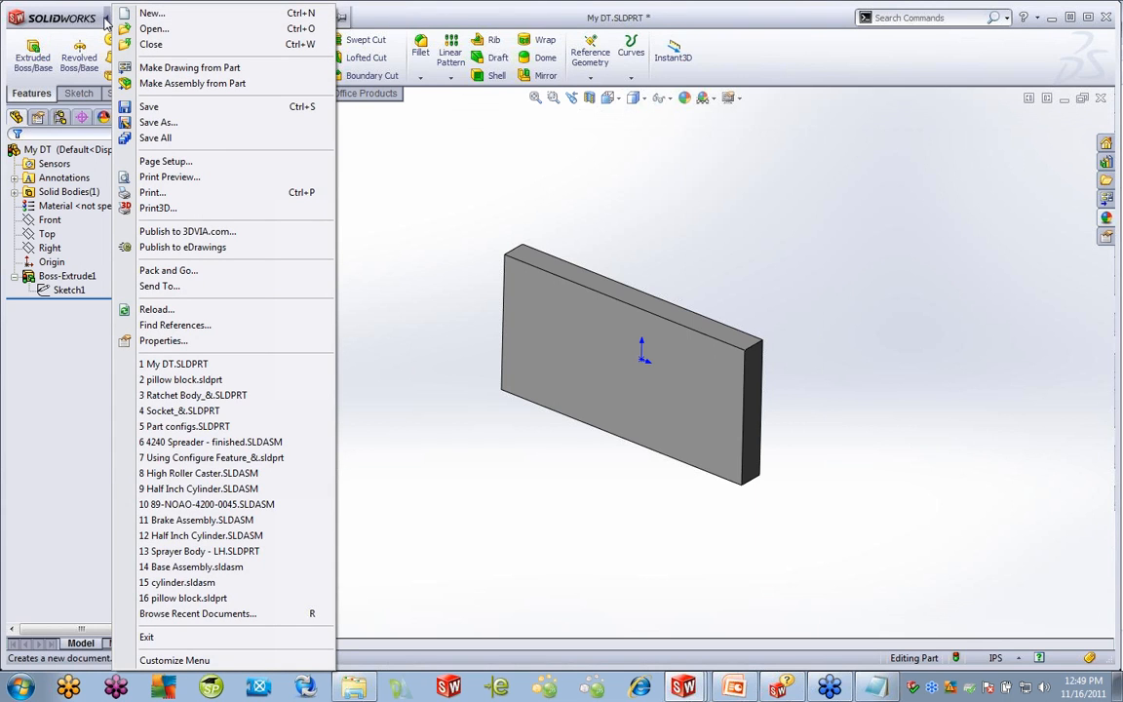
pyautogui.click(168, 340)
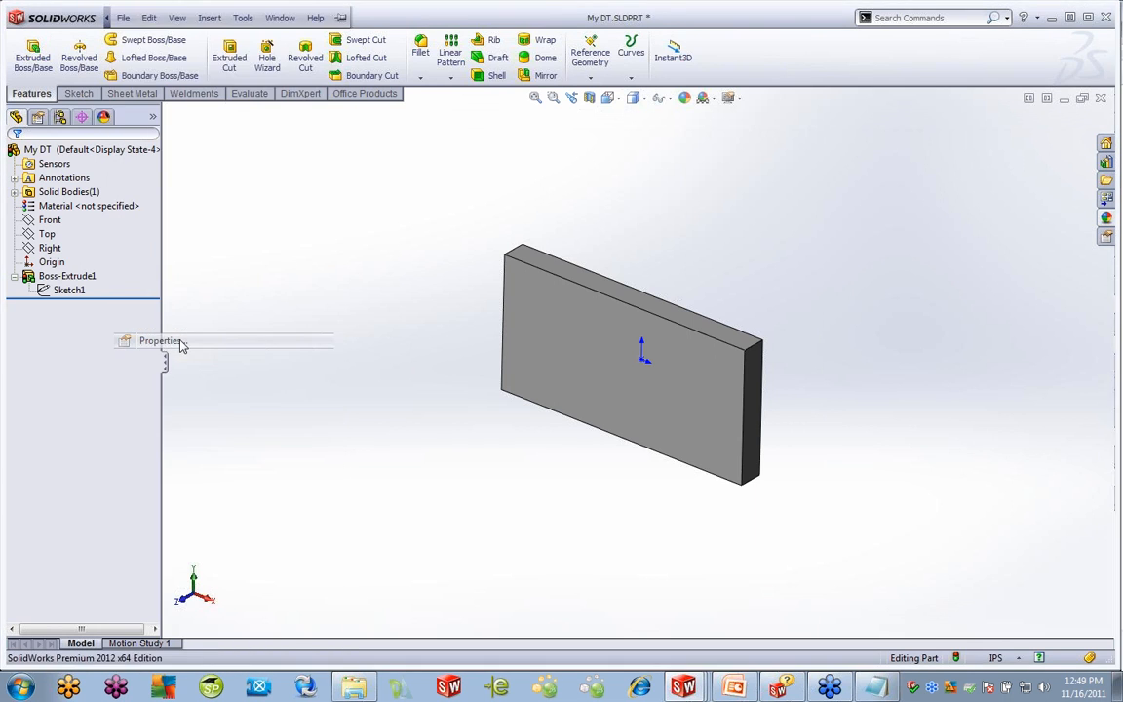
pyautogui.click(295, 244)
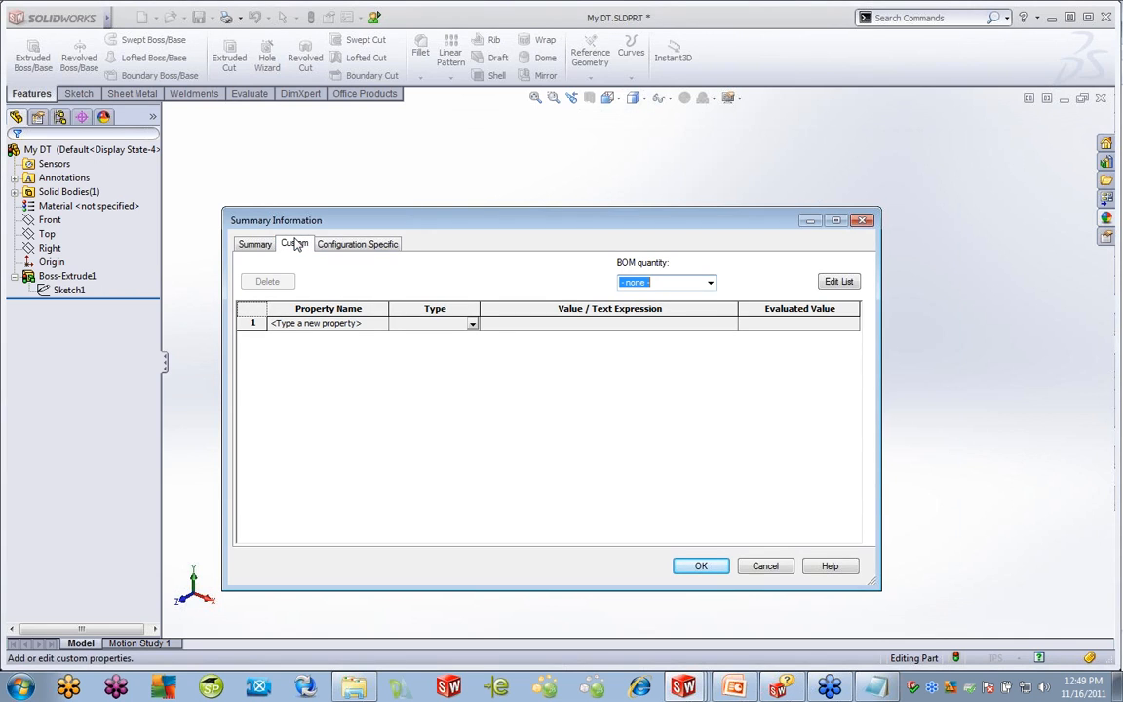
pyautogui.click(357, 244)
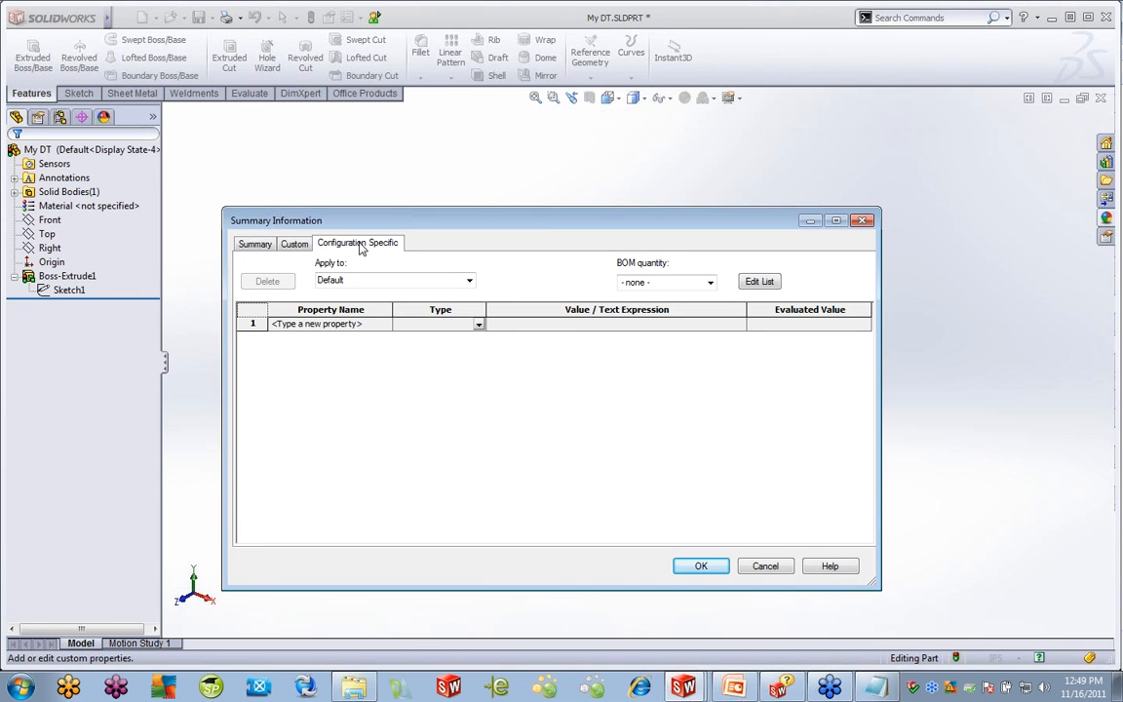
# Add a Description text property with the value "This is my default" to the Default configuration and accept the file properties
pyautogui.click(387, 326)
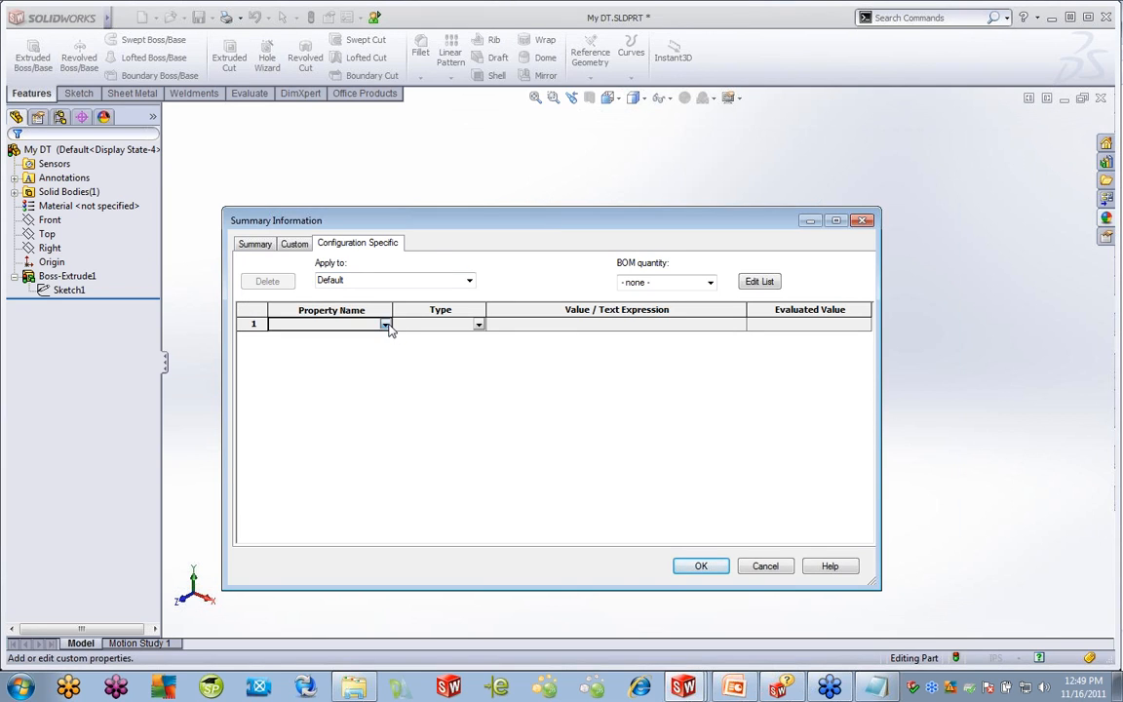
pyautogui.click(387, 326)
pyautogui.click(311, 335)
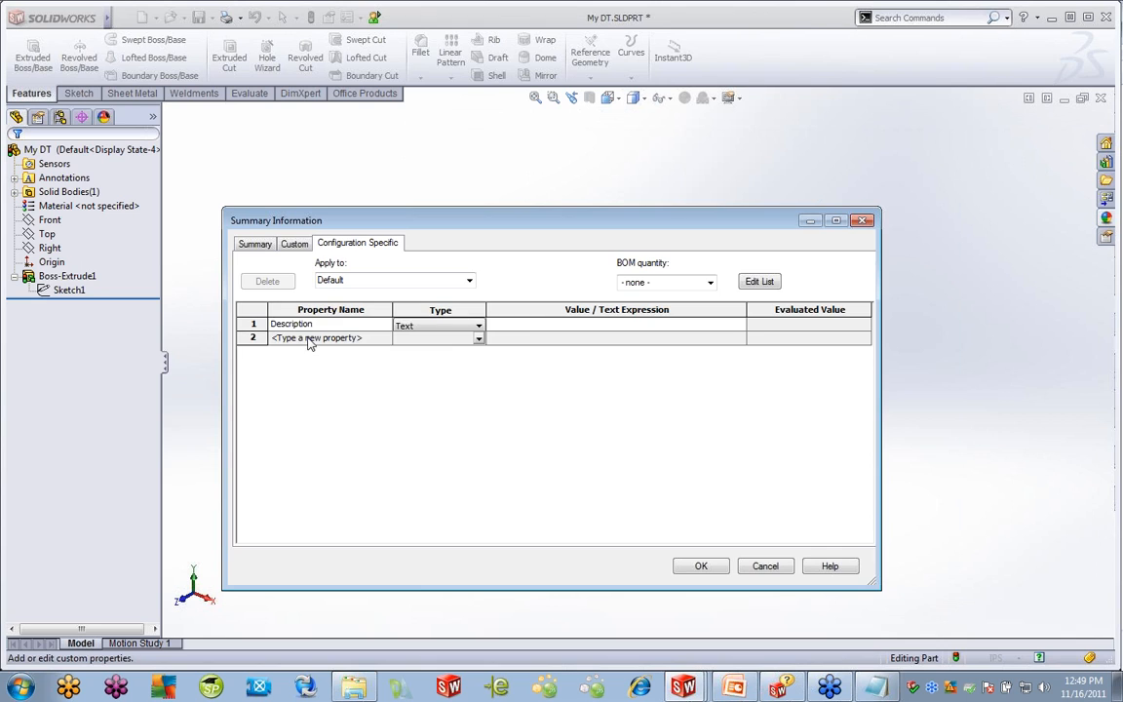
pyautogui.click(539, 323)
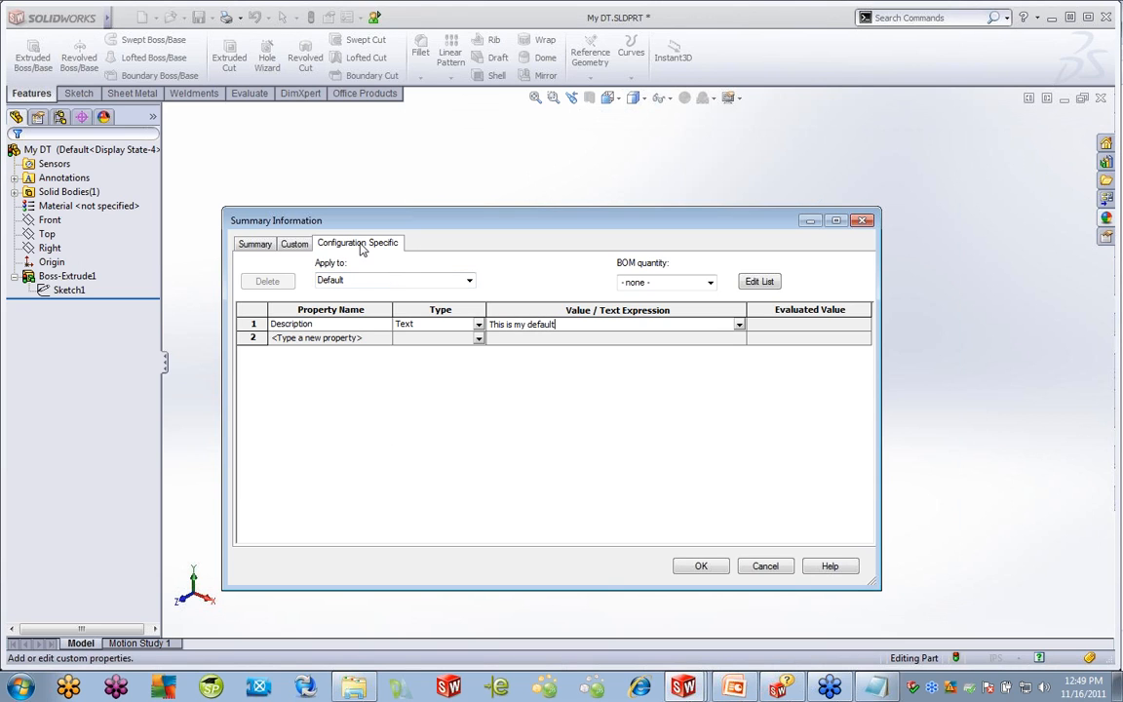
pyautogui.click(331, 281)
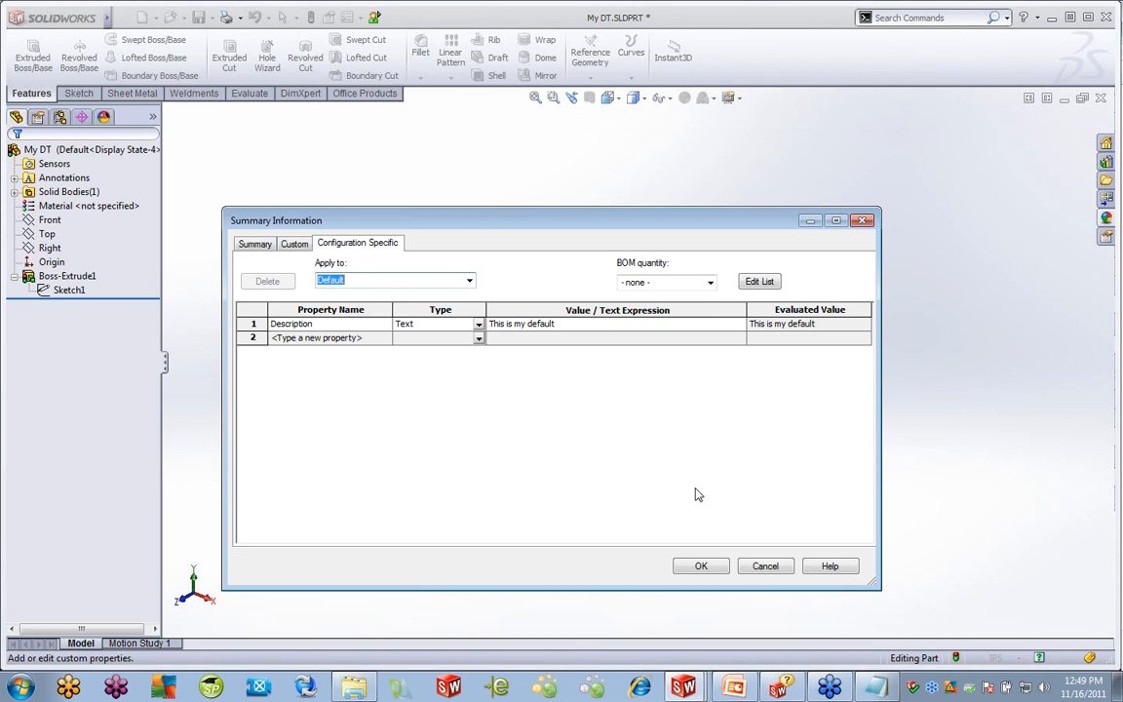
pyautogui.click(707, 565)
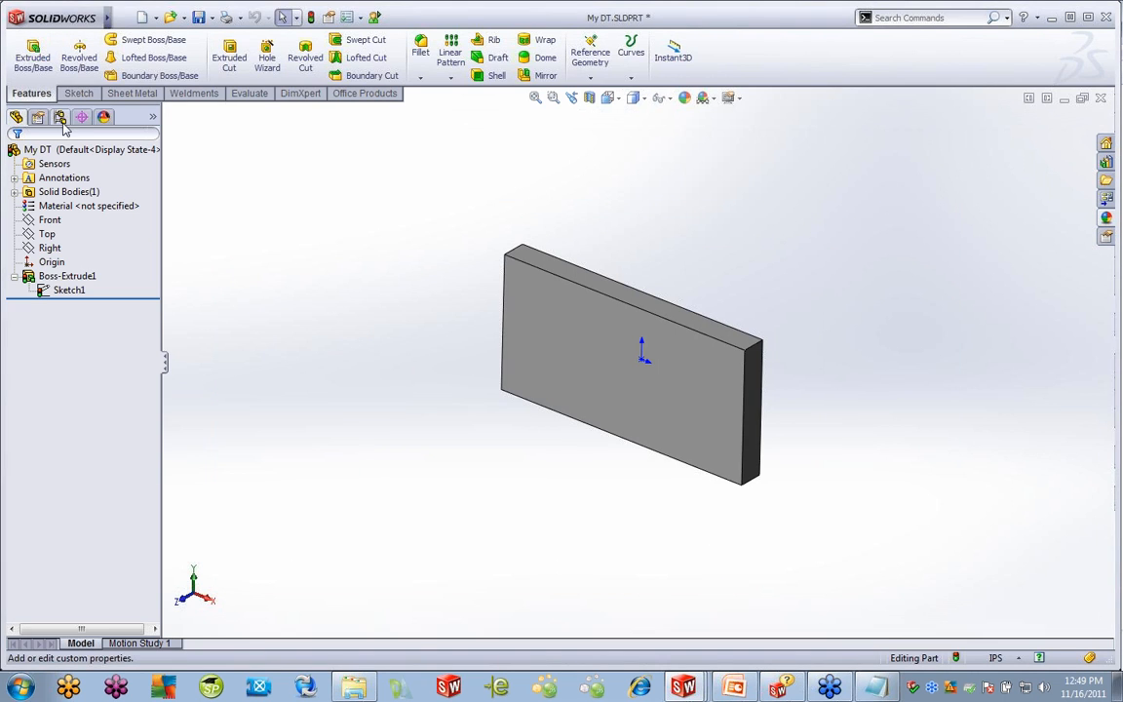
# Apply the AISI 1020 steel material to the plate for this configuration only
pyautogui.rightClick(74, 207)
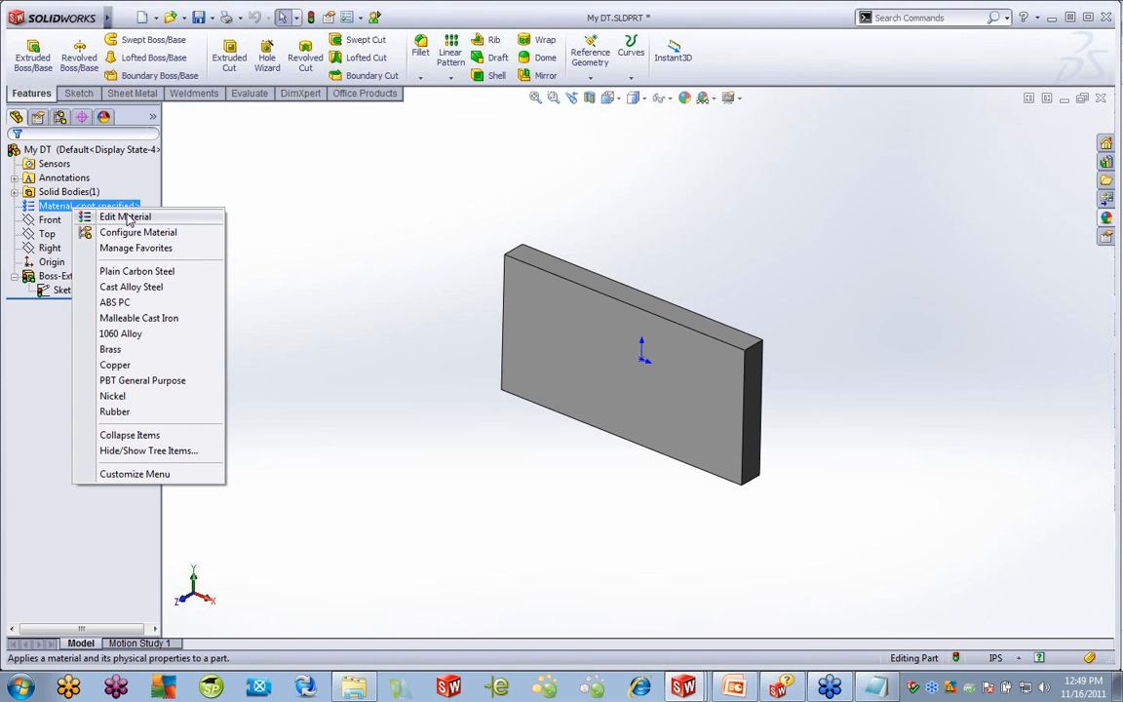
pyautogui.click(126, 216)
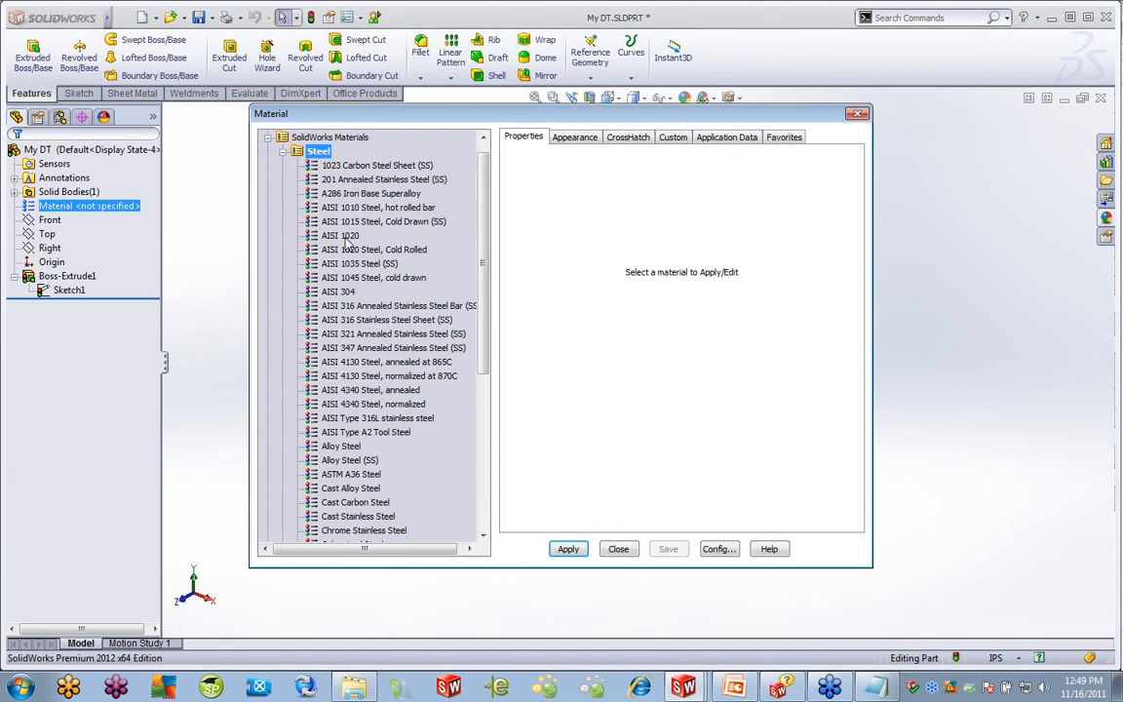
pyautogui.click(343, 236)
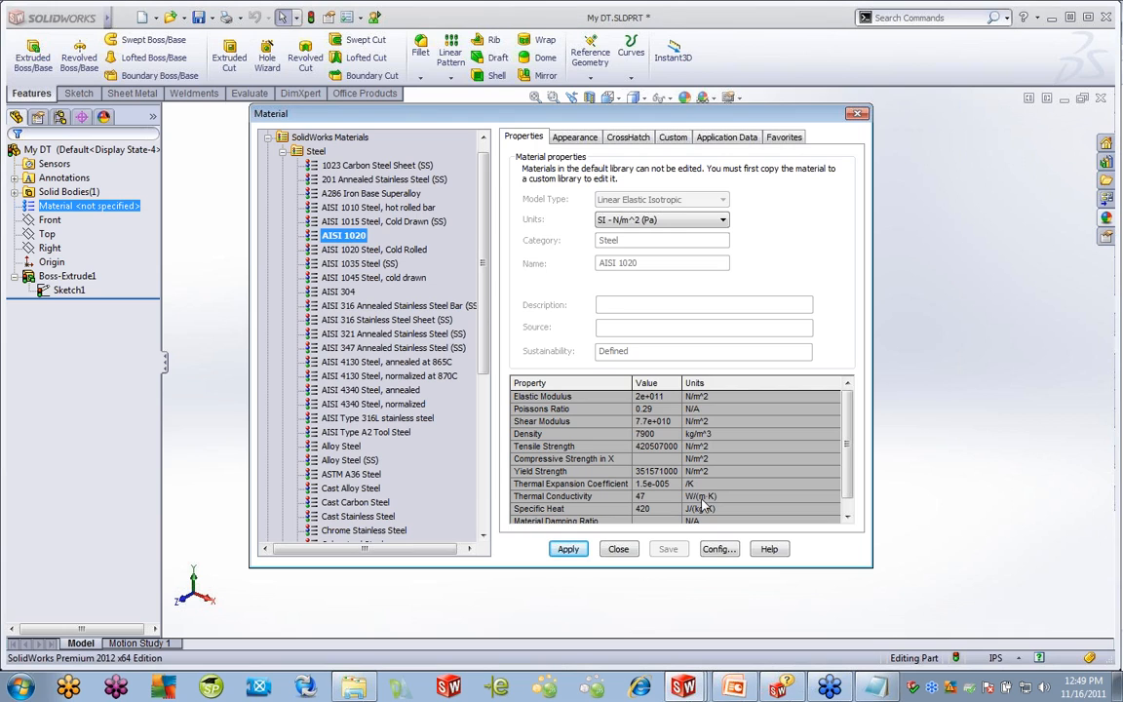
pyautogui.click(719, 549)
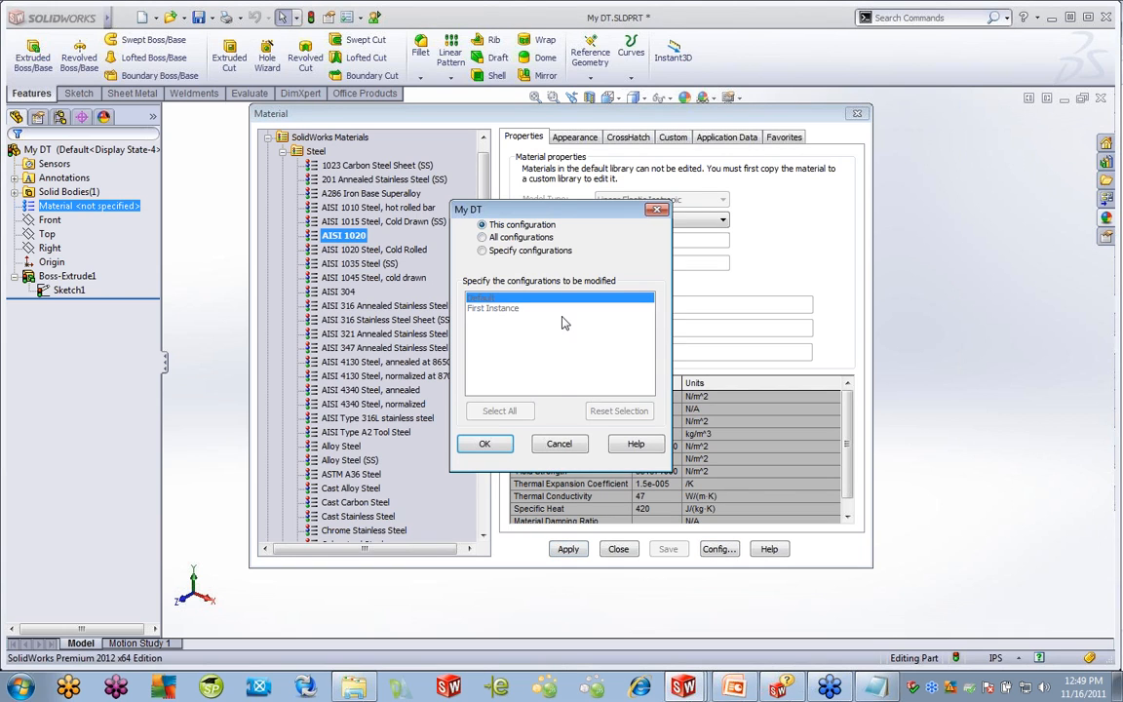
pyautogui.click(484, 445)
pyautogui.click(565, 550)
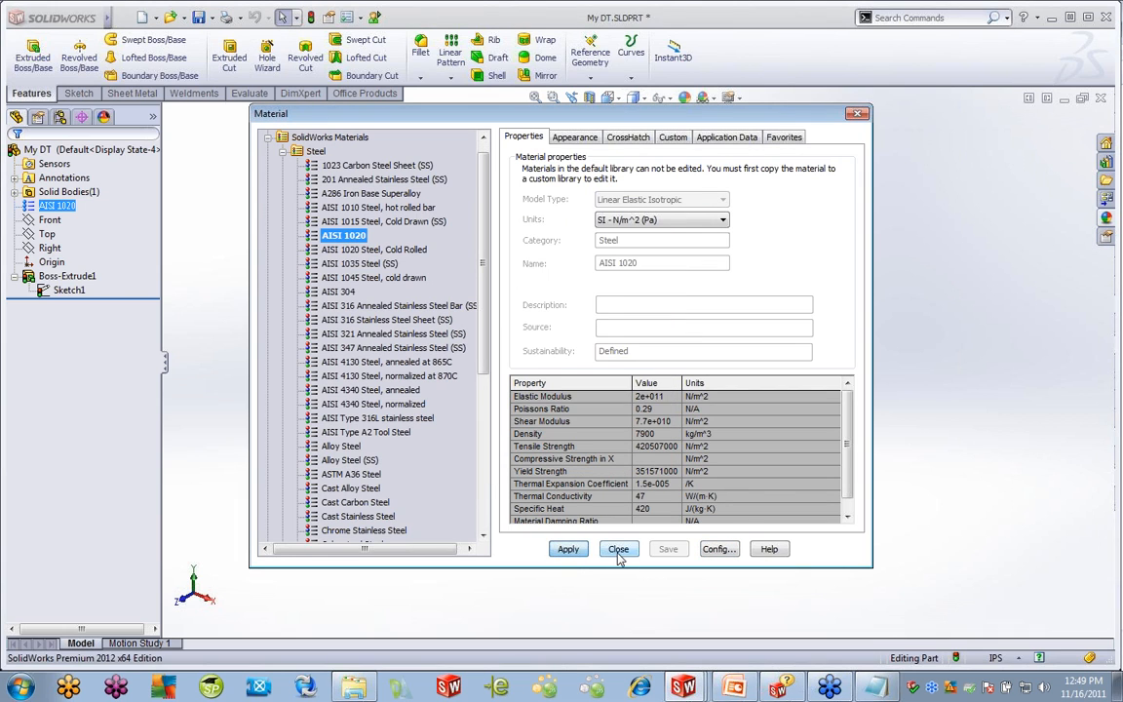
pyautogui.click(618, 549)
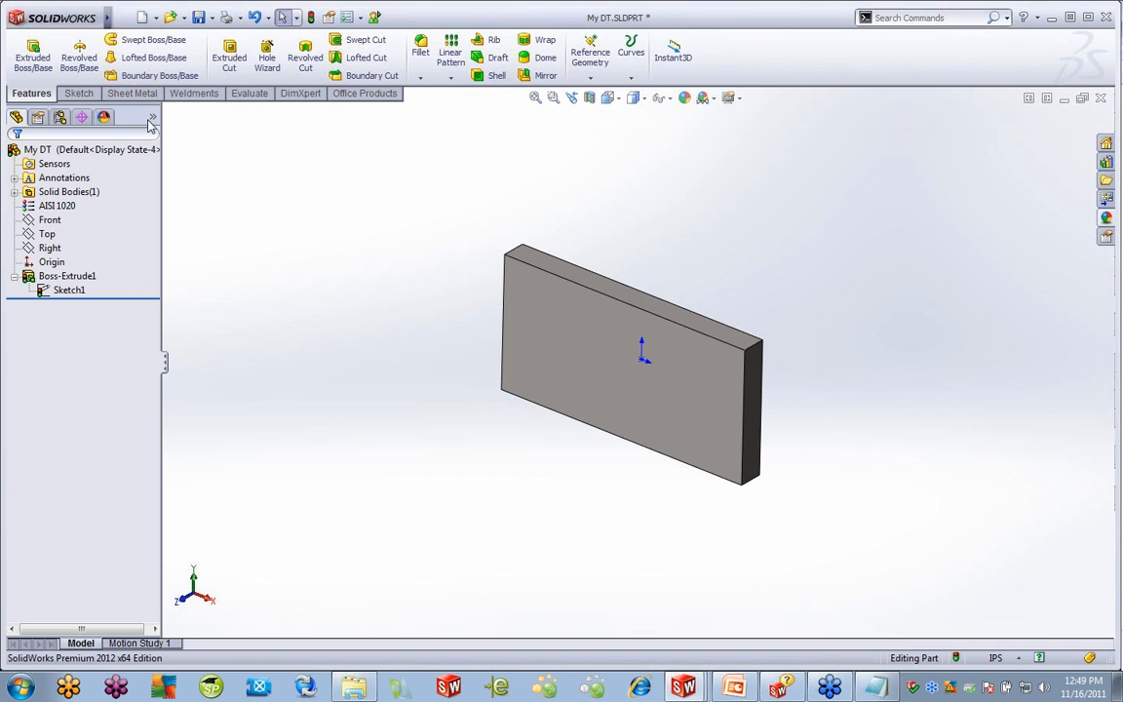
# Edit the plate's design table, keep unselected items showing again, and add the $PRP@Description parameter as a column
pyautogui.click(60, 117)
pyautogui.click(29, 165)
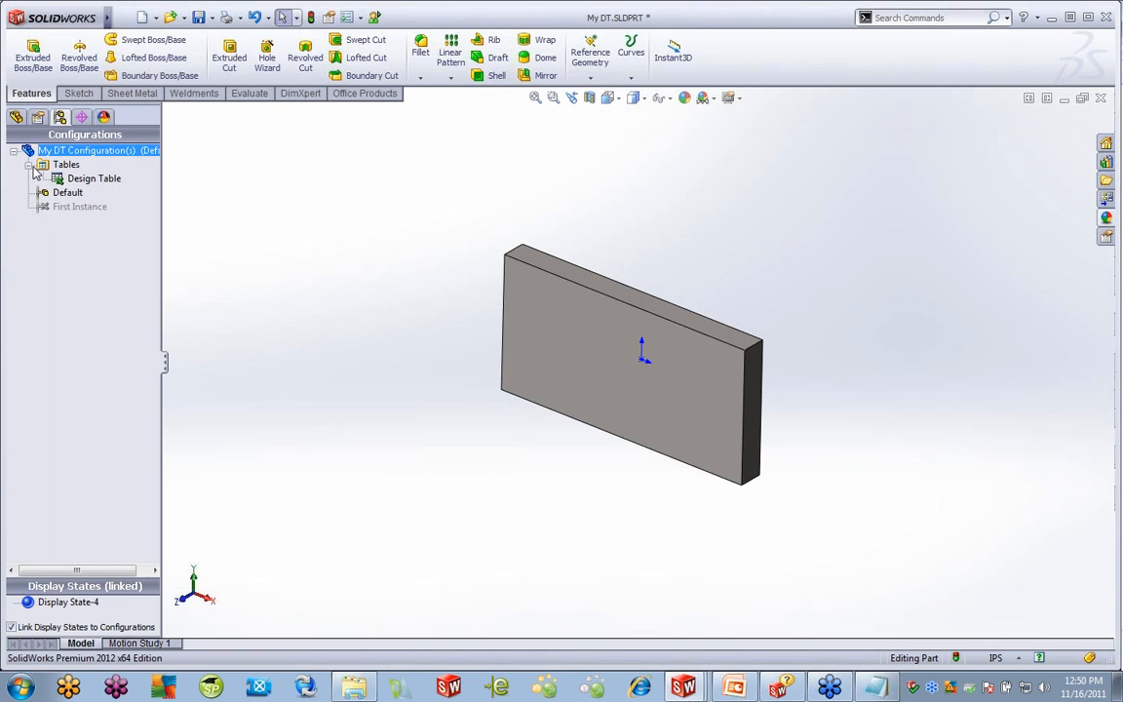
pyautogui.rightClick(90, 183)
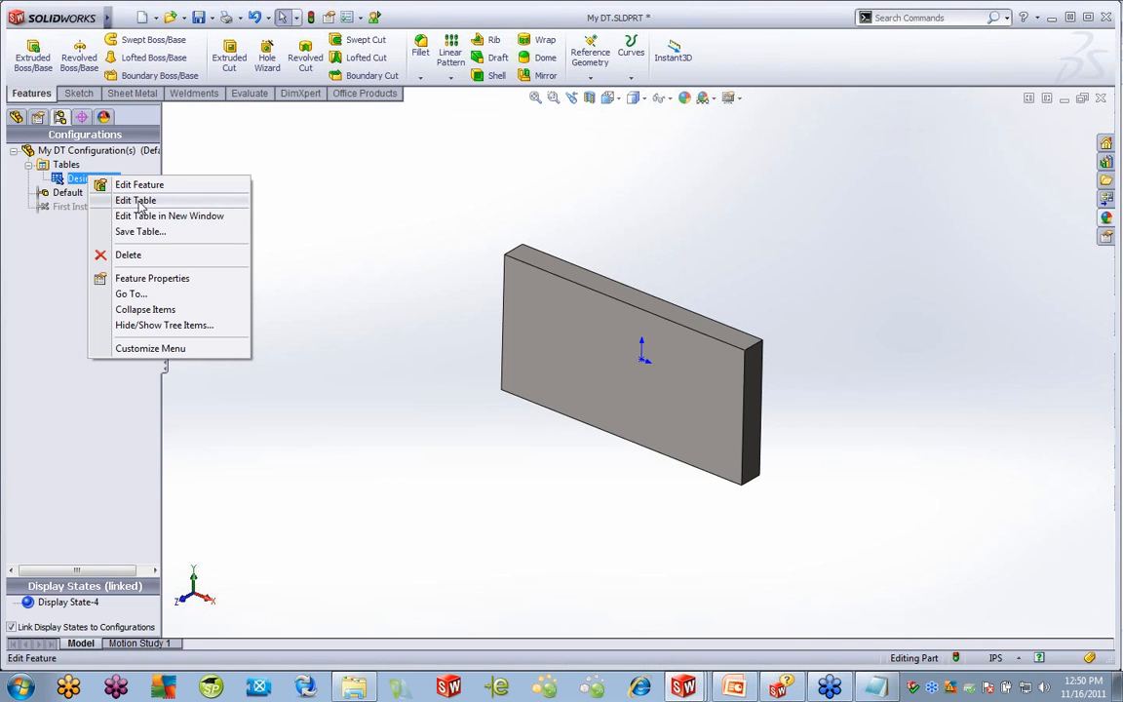
pyautogui.click(117, 190)
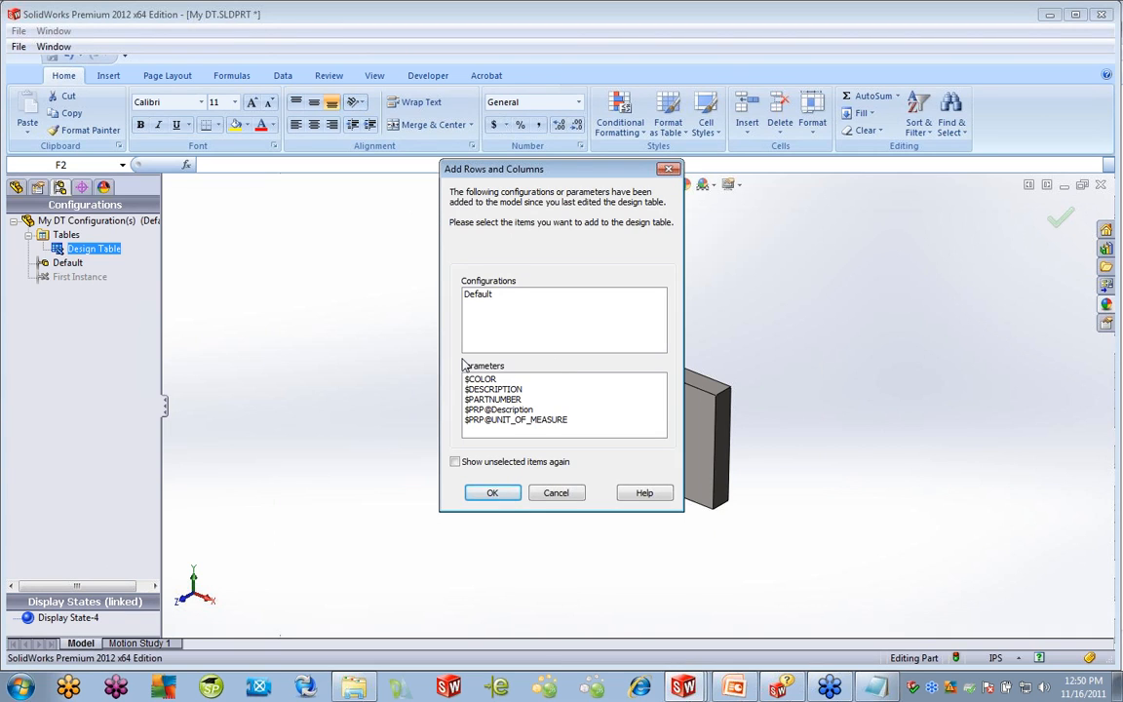
pyautogui.click(454, 461)
pyautogui.click(564, 391)
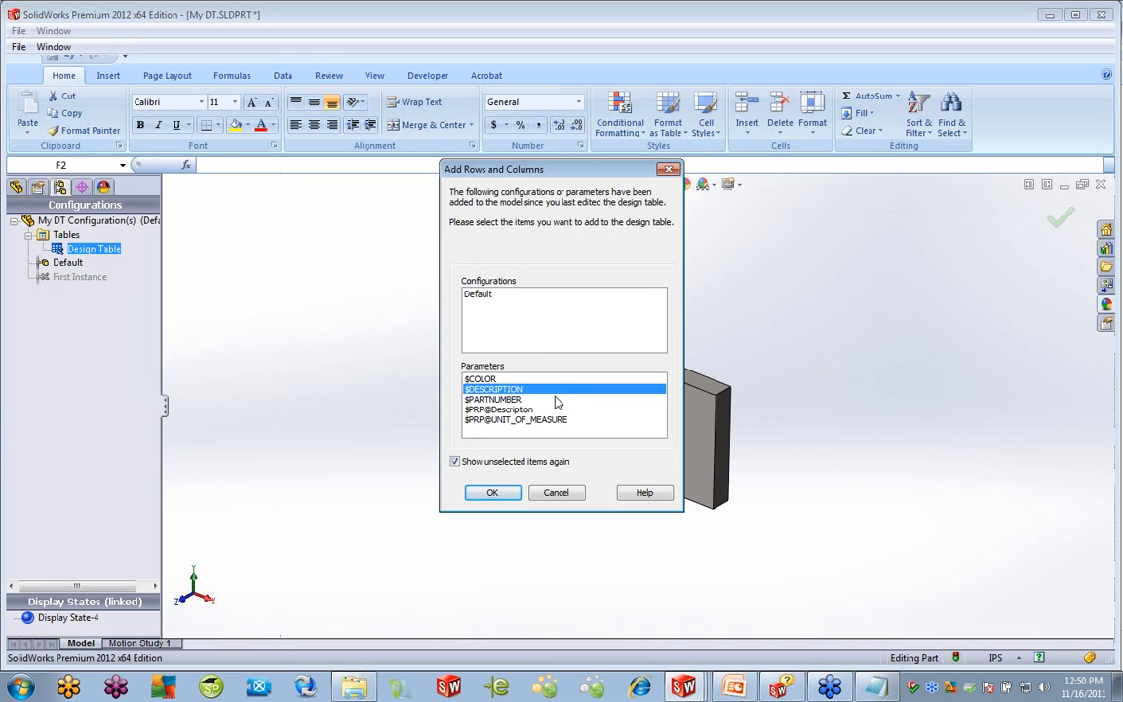
pyautogui.click(509, 411)
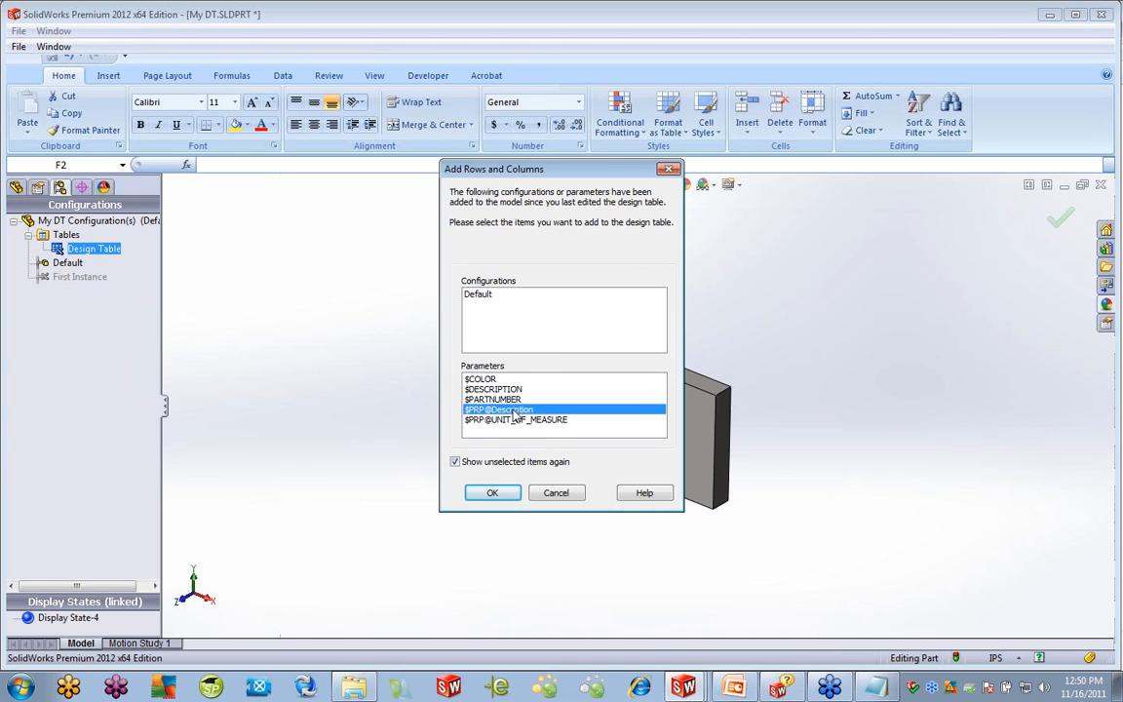
pyautogui.click(496, 494)
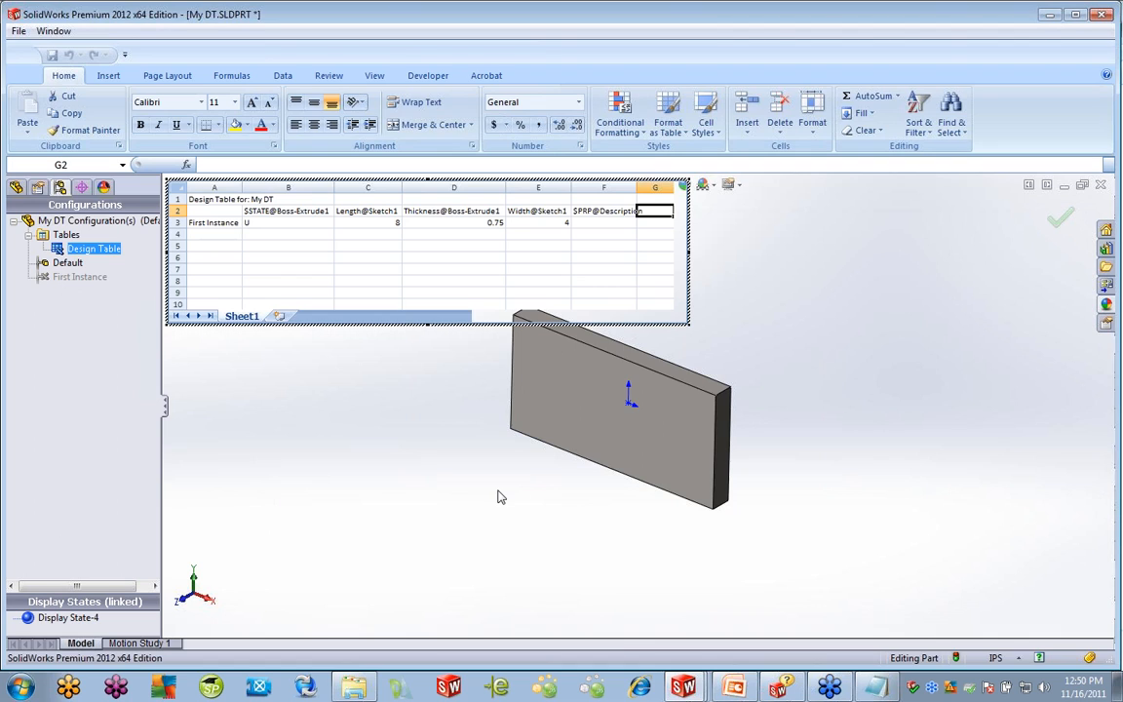
# Examine the First Instance description cell and the next free header cell, and consult the Summary of Design Table Parameters help page
pyautogui.click(605, 222)
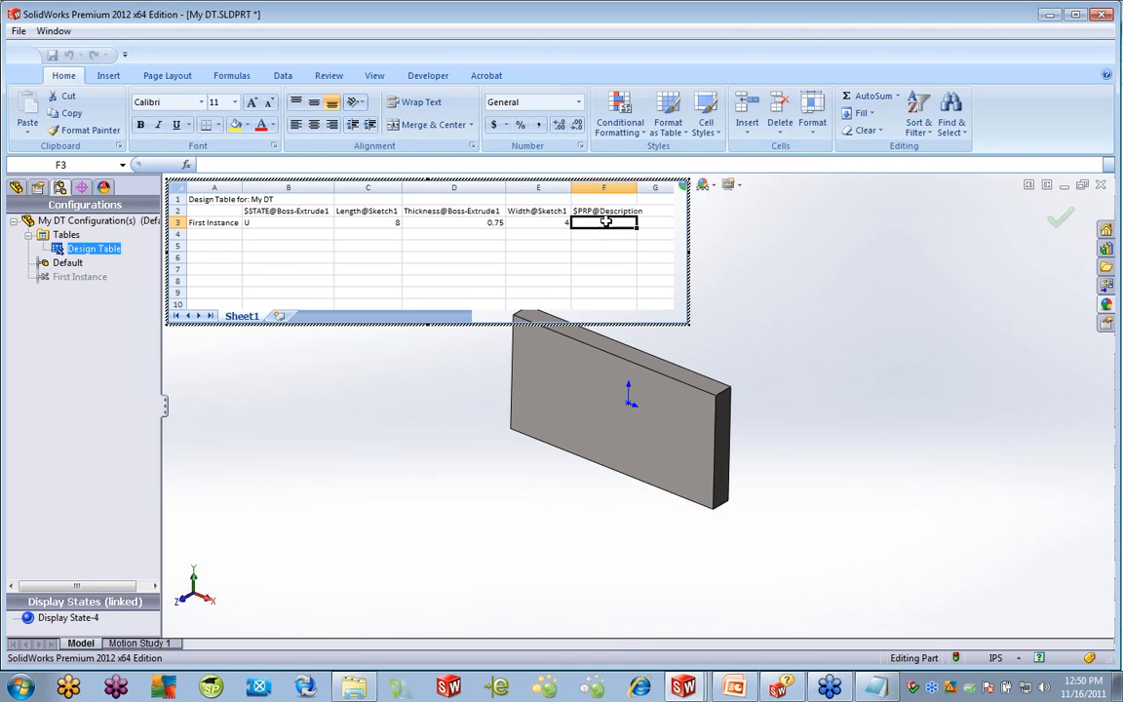
pyautogui.click(212, 222)
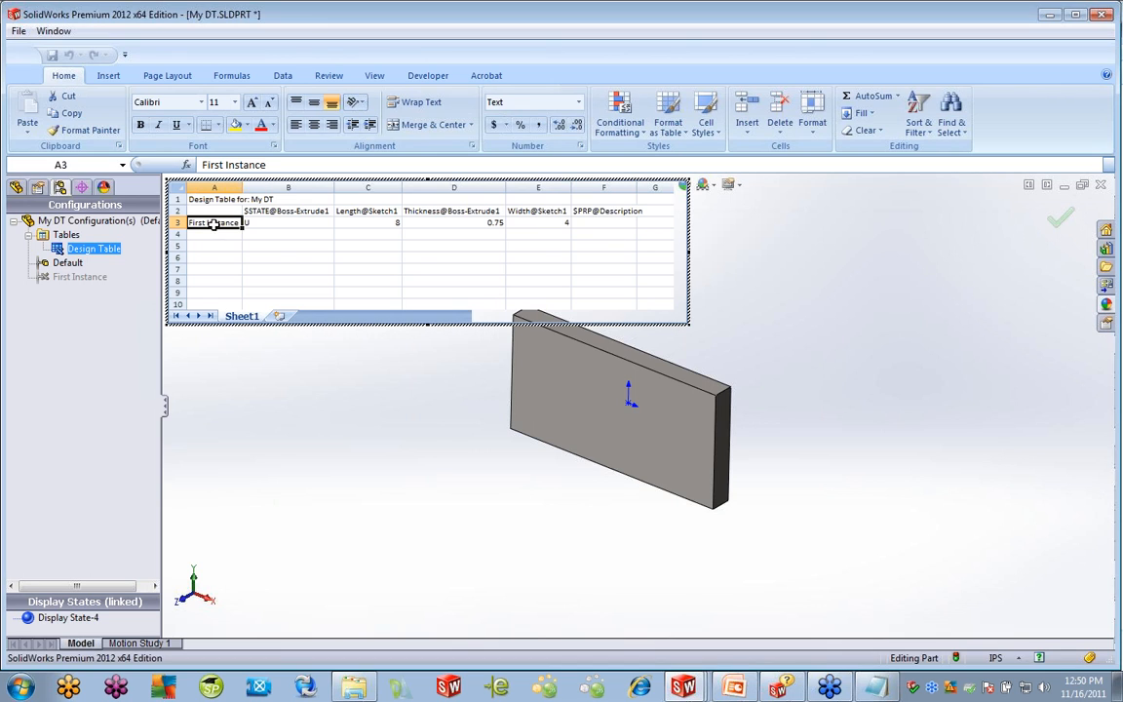
pyautogui.click(590, 222)
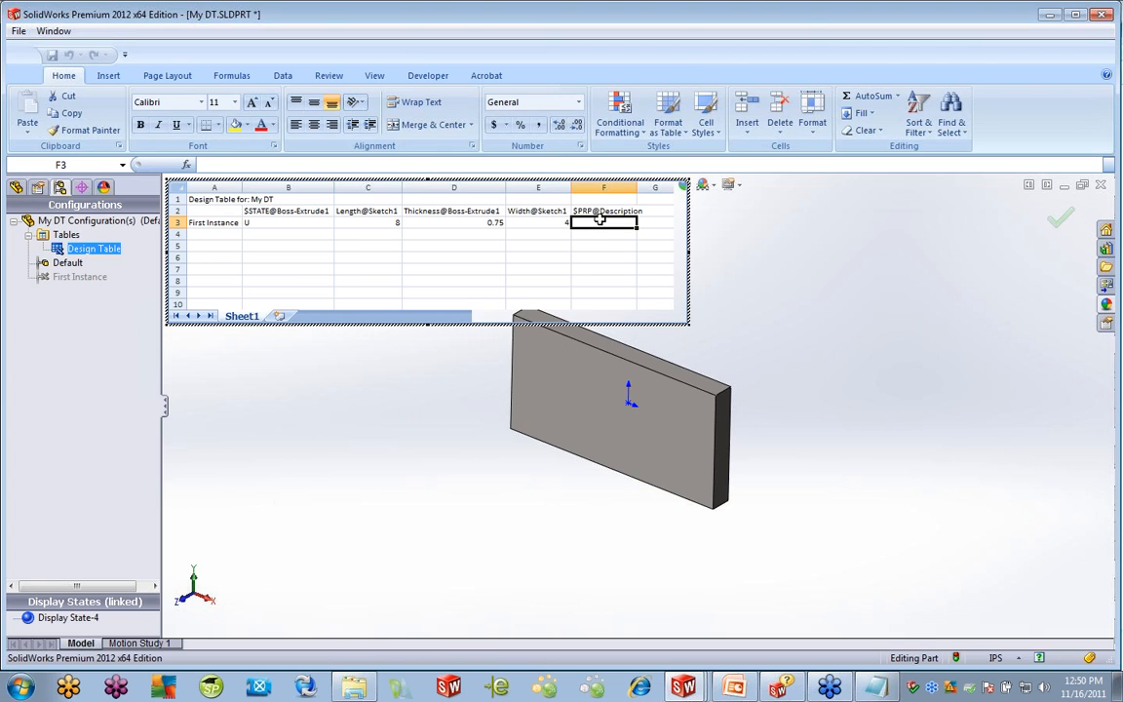
pyautogui.click(652, 211)
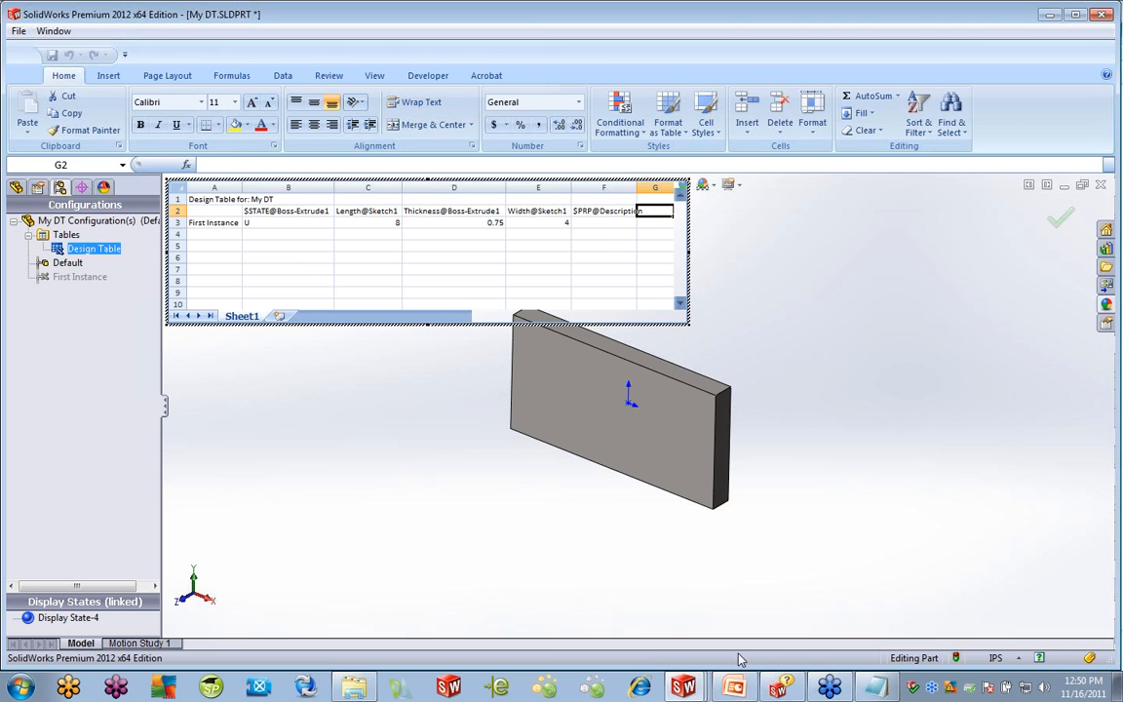
pyautogui.click(780, 686)
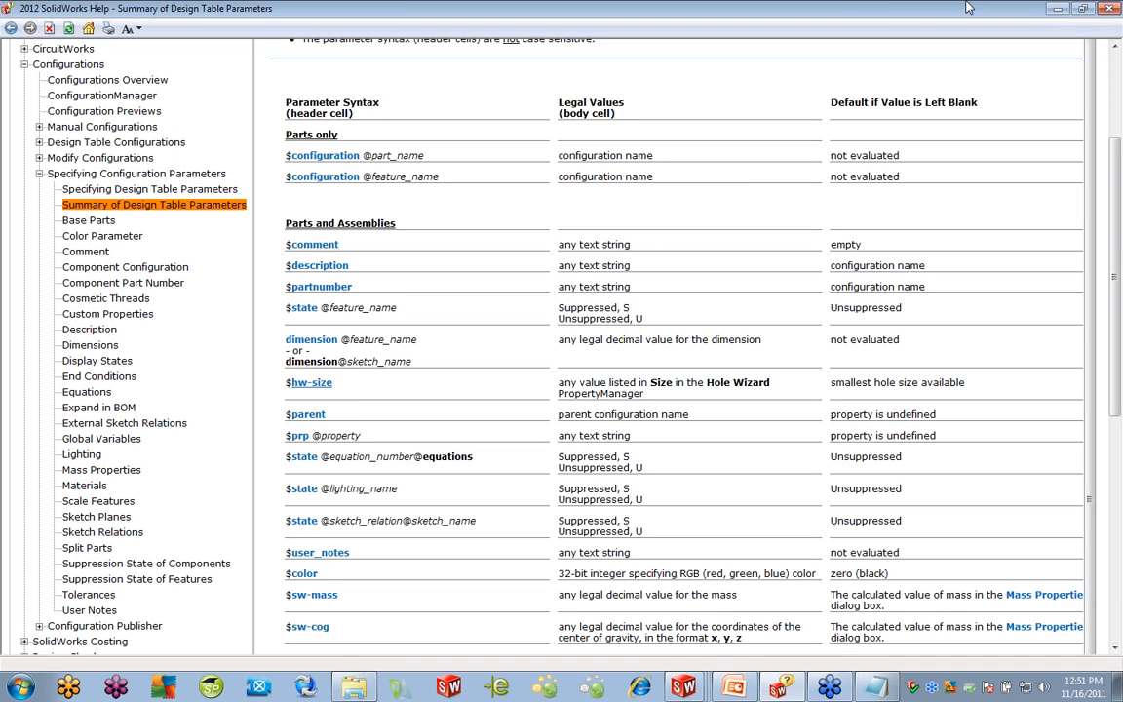
pyautogui.click(1057, 8)
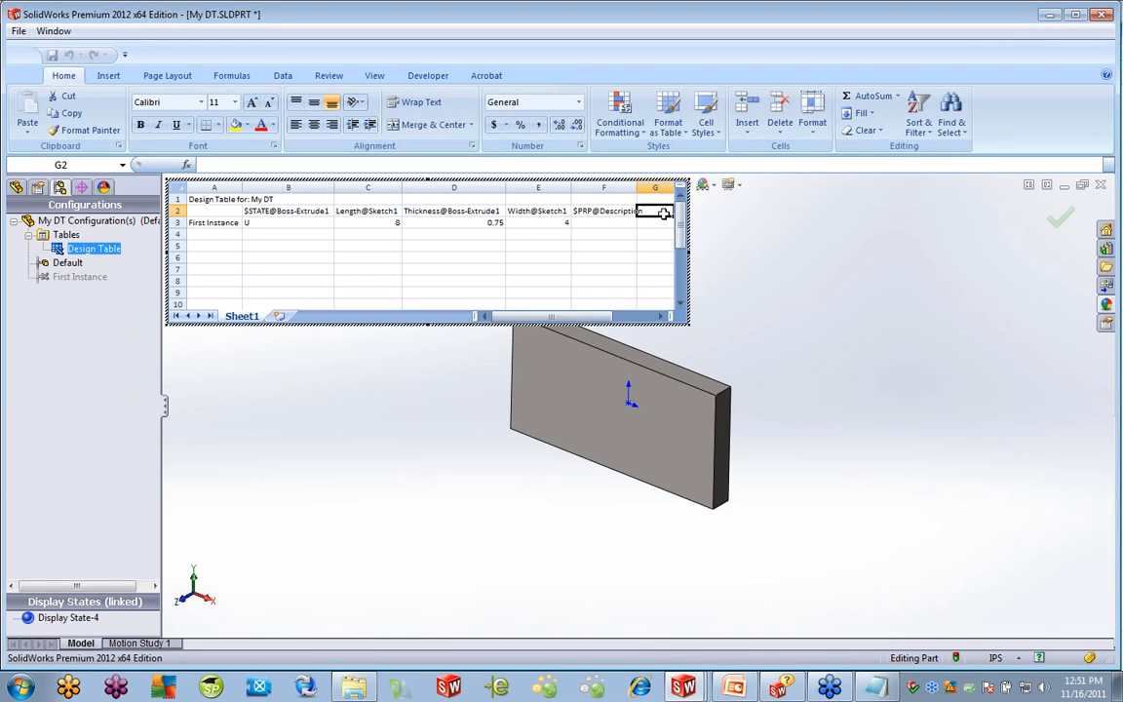
# Review the design table's parameter headers in B2 to F2 and the description cell F3, and close the table
pyautogui.moveTo(652, 224); pyautogui.dragTo(617, 283)
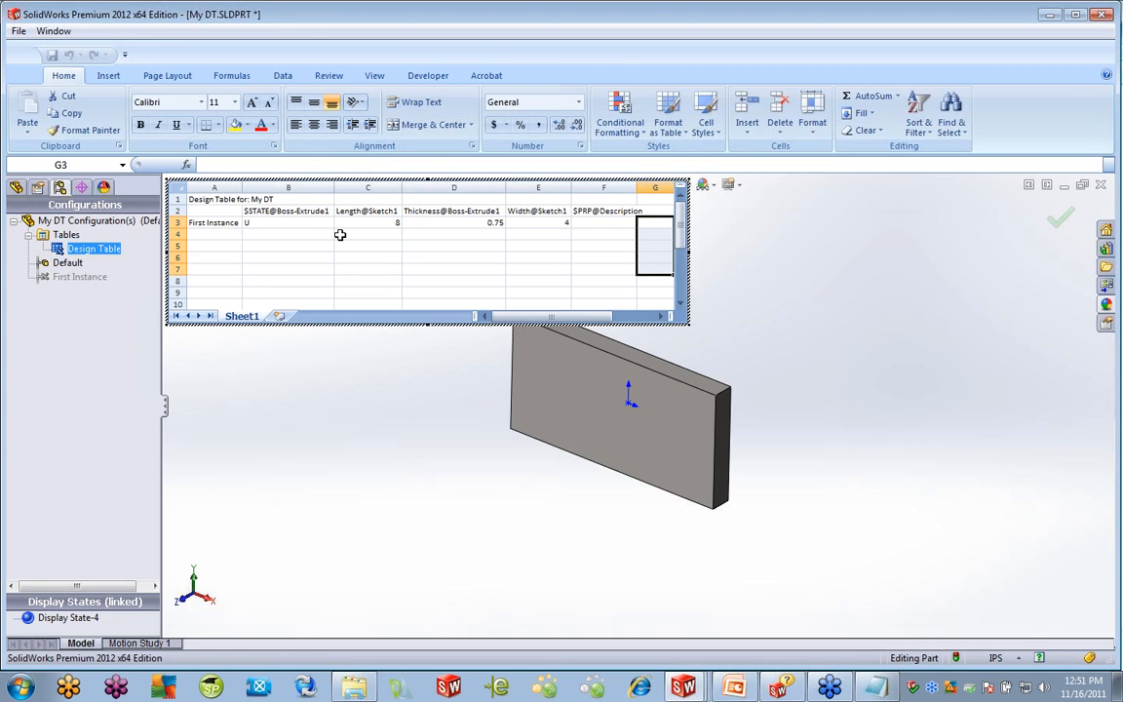
pyautogui.moveTo(297, 214); pyautogui.dragTo(588, 211)
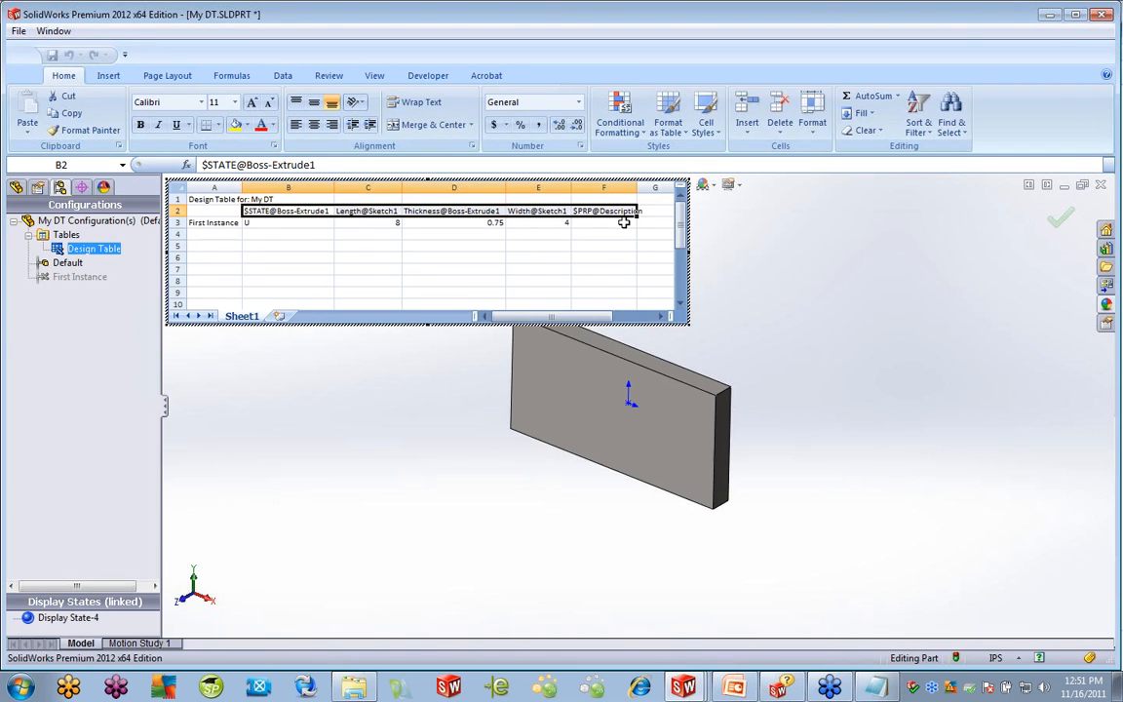
pyautogui.click(623, 222)
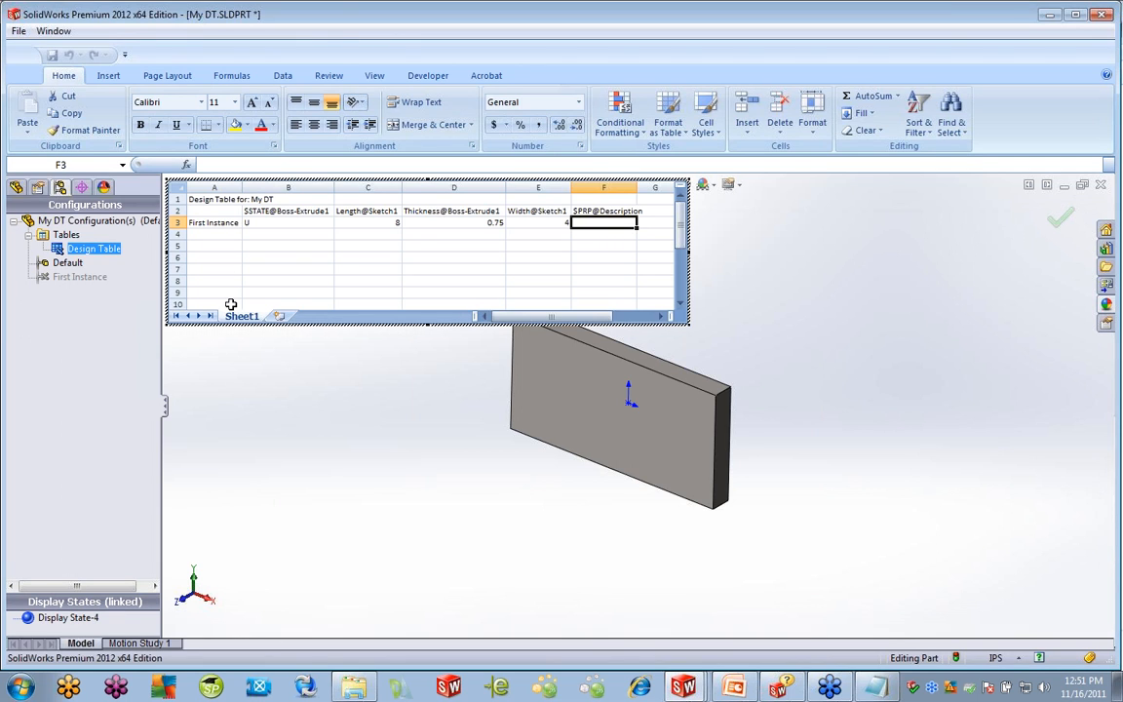
pyautogui.click(323, 401)
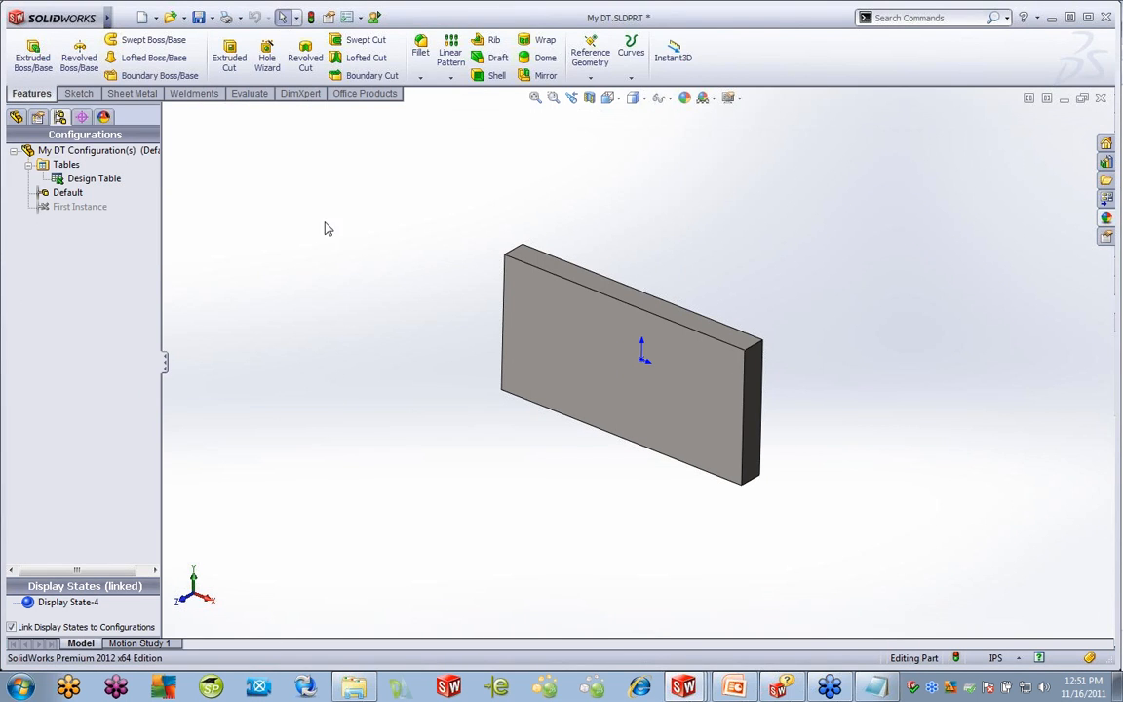
# Open the drawing cylinder.slddrw from the ASSEMBLY CONFIGS folder inside DT and CONFIGS LL
pyautogui.click(170, 17)
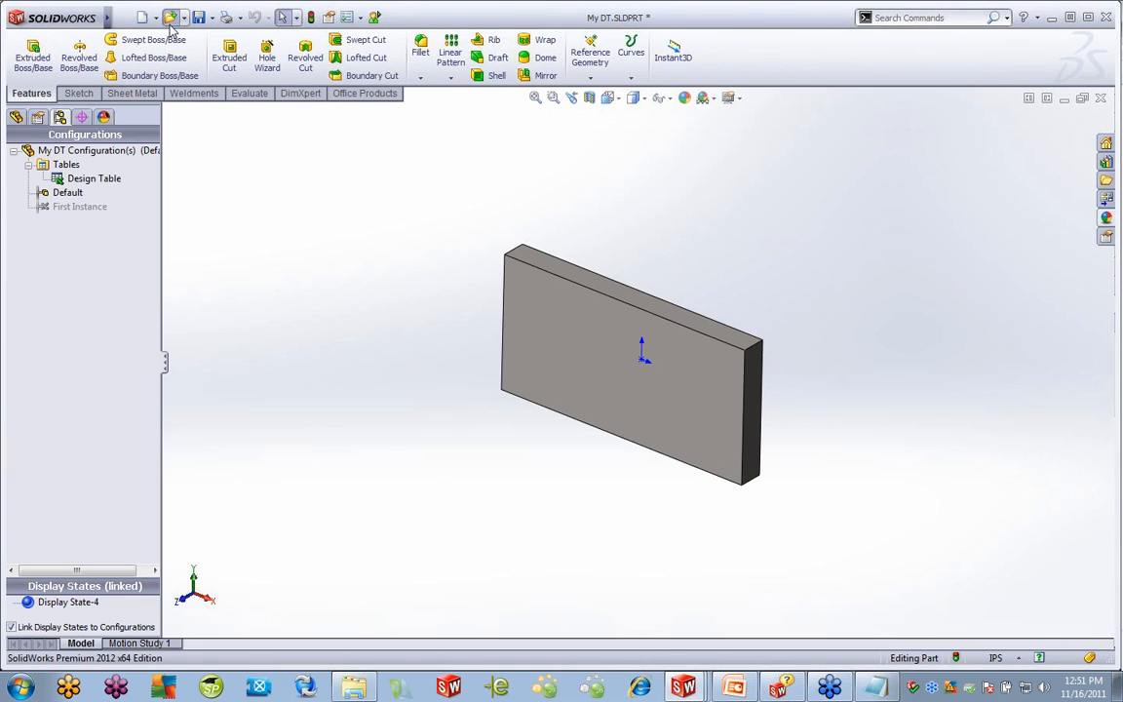
pyautogui.click(429, 147)
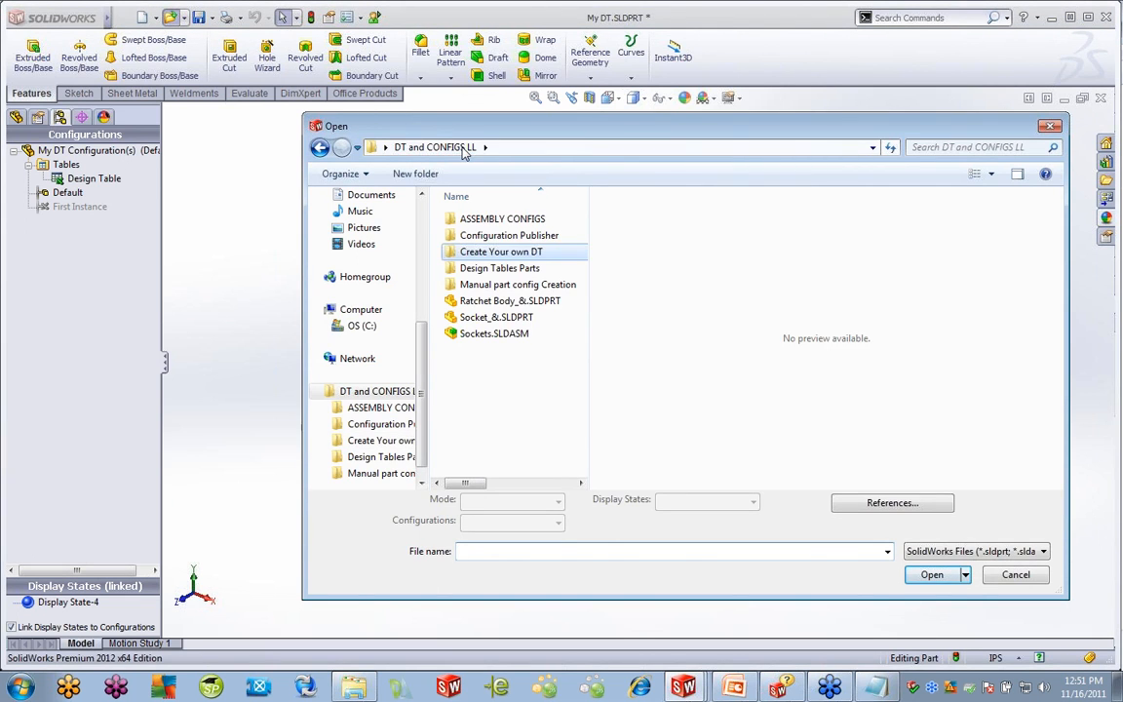
pyautogui.doubleClick(502, 219)
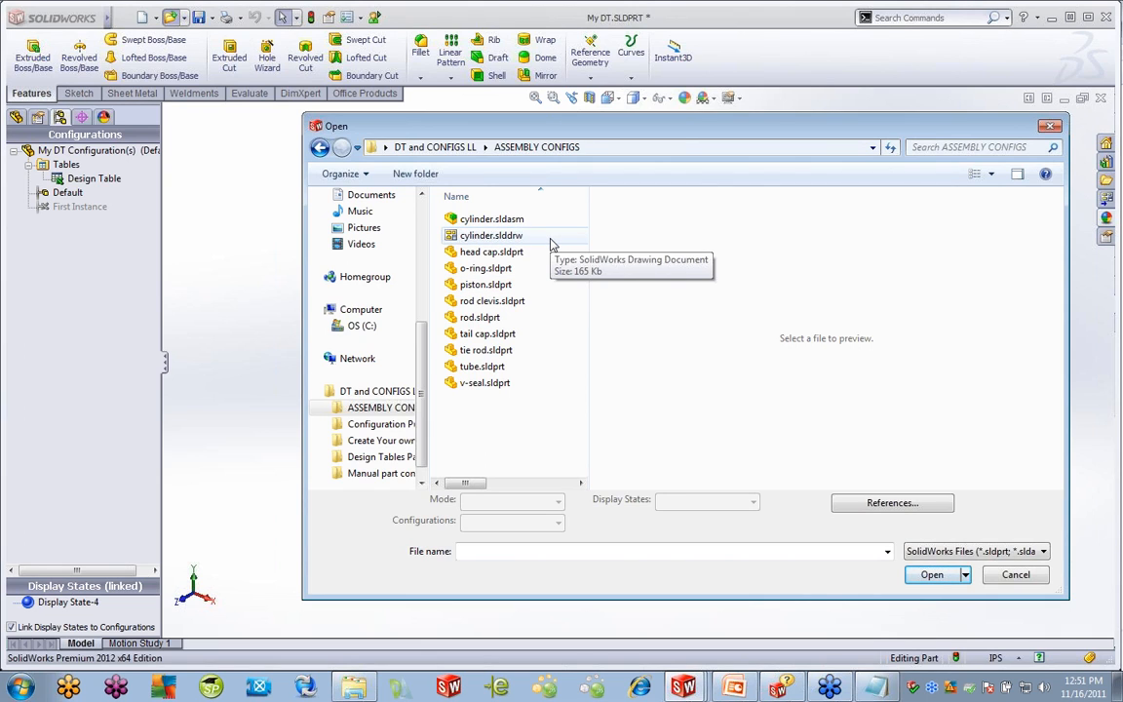
pyautogui.click(492, 235)
pyautogui.doubleClick(492, 235)
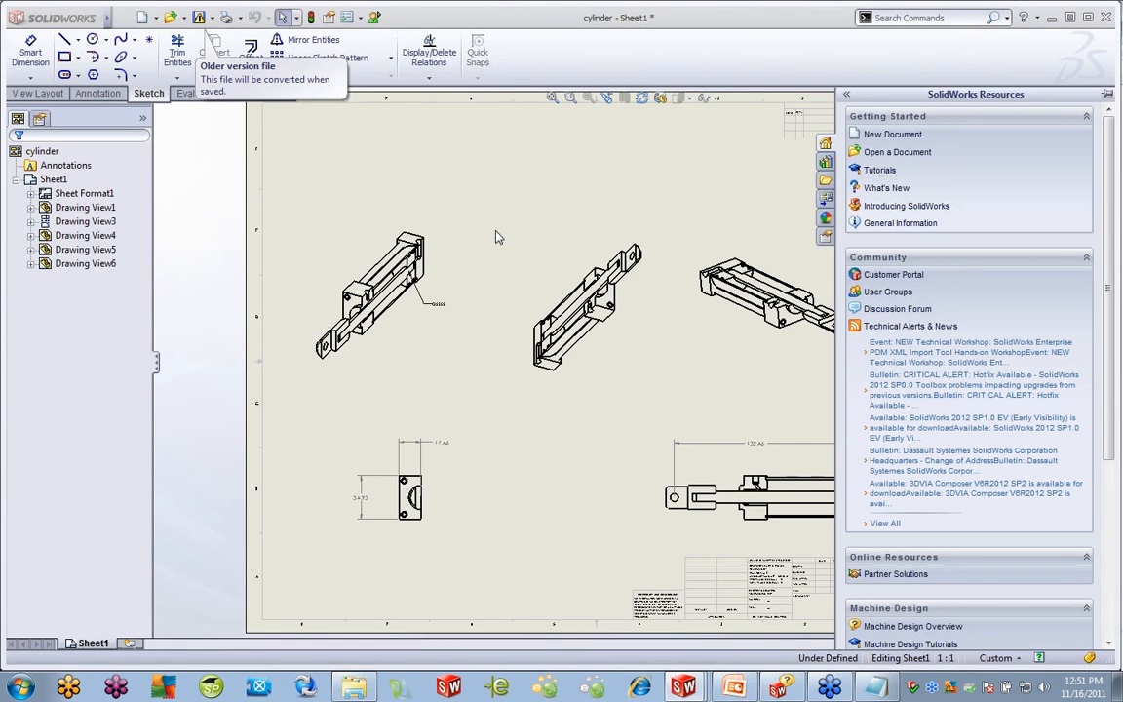
# Open the cylinder.sldasm assembly from its drawing view and open its embedded design table for editing
pyautogui.rightClick(444, 263)
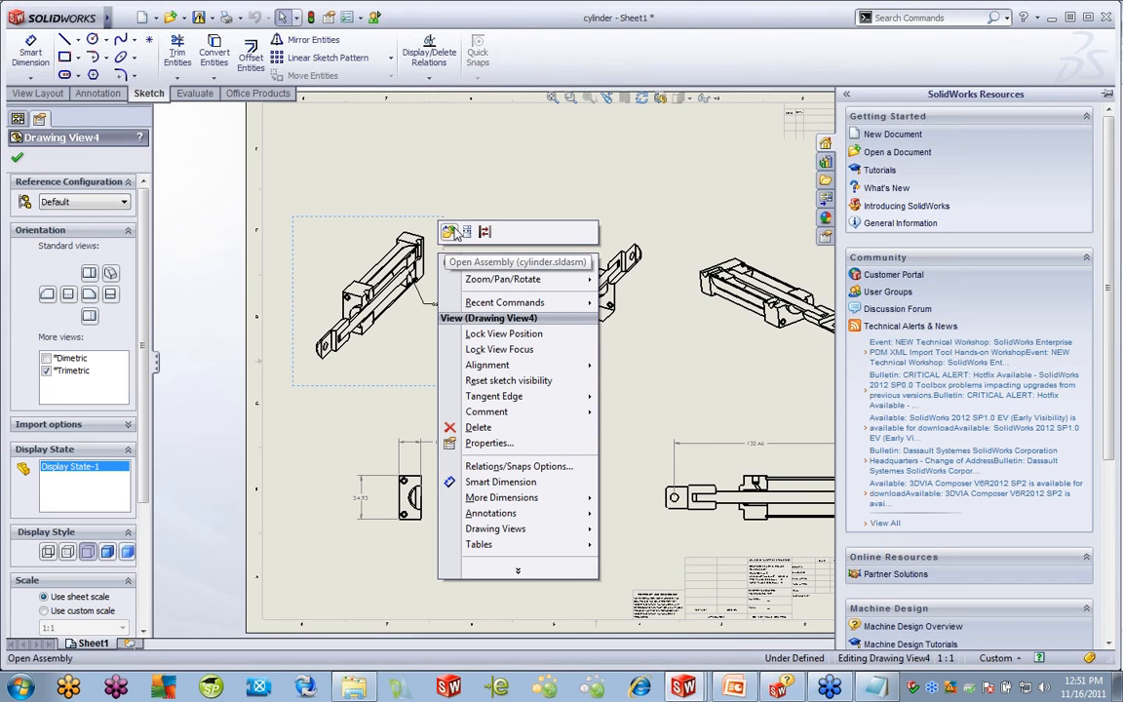
pyautogui.click(452, 232)
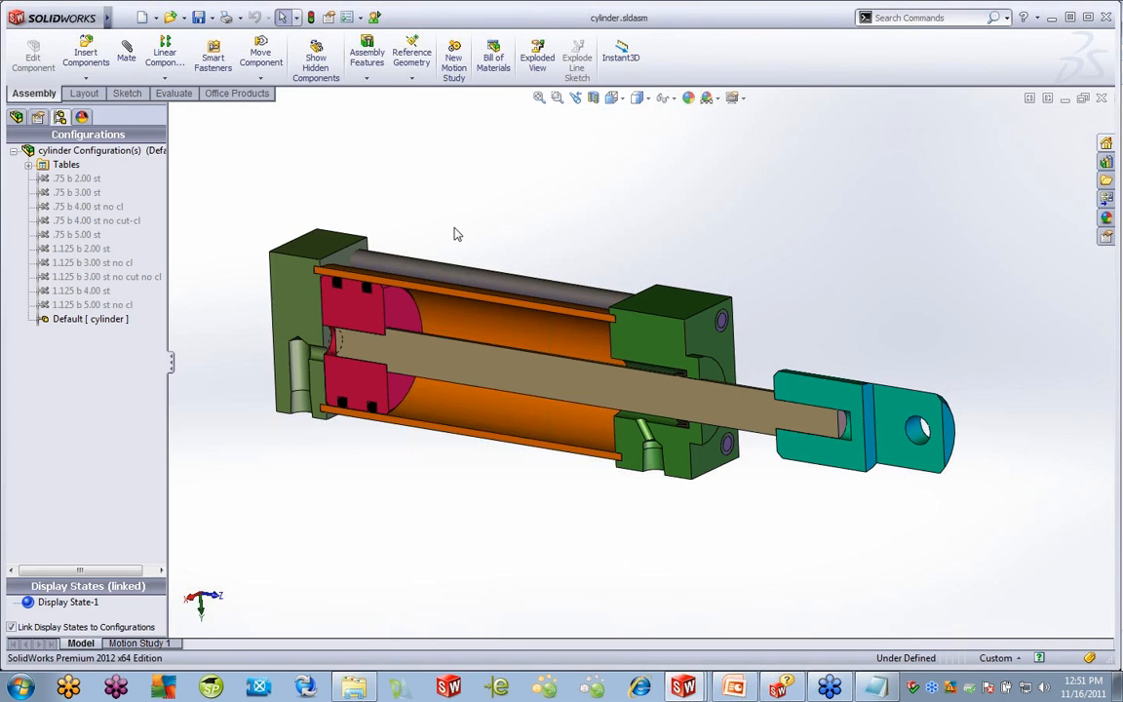
pyautogui.click(29, 165)
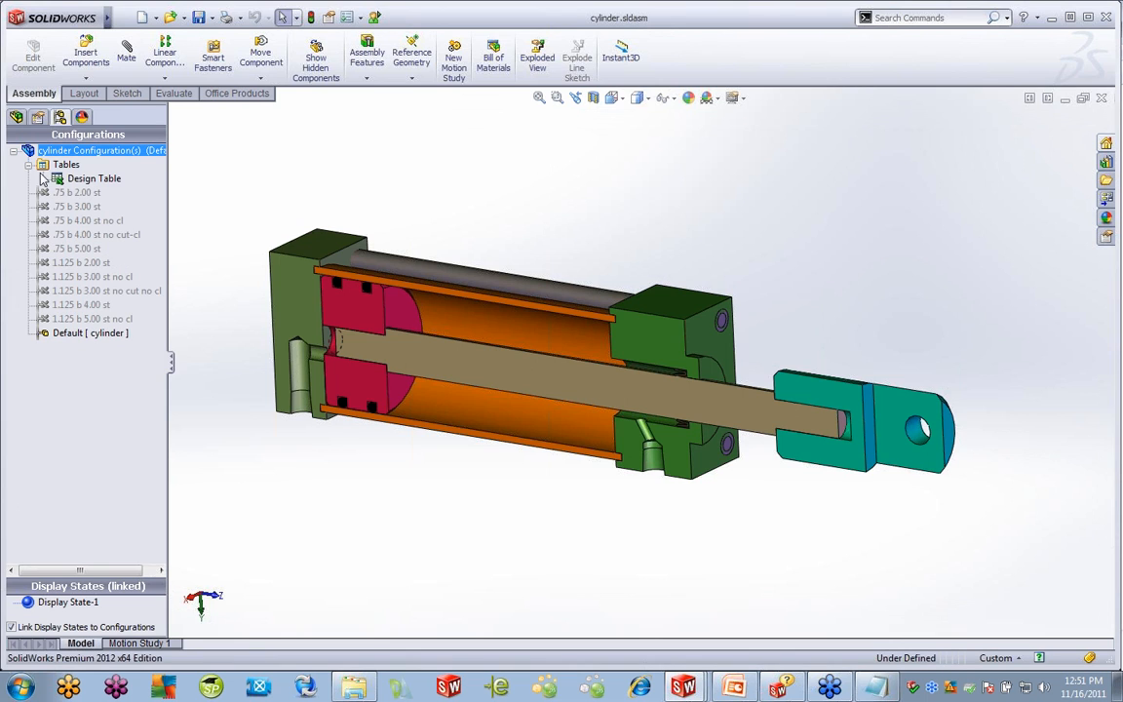
pyautogui.rightClick(92, 185)
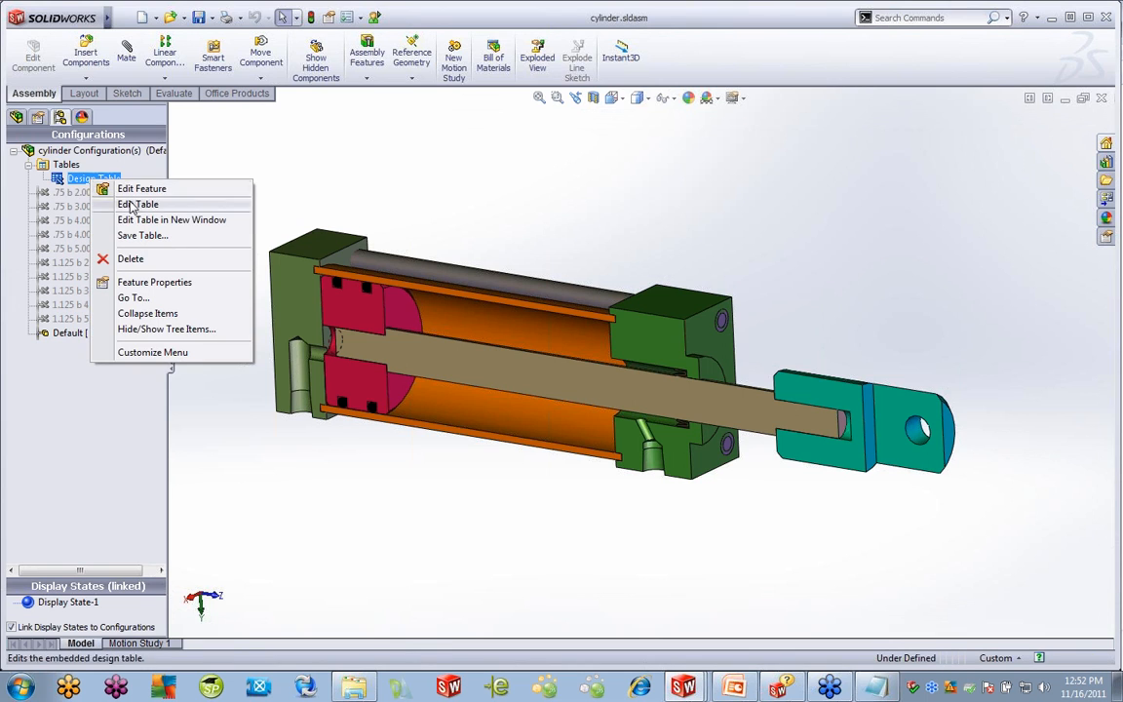
pyautogui.click(132, 204)
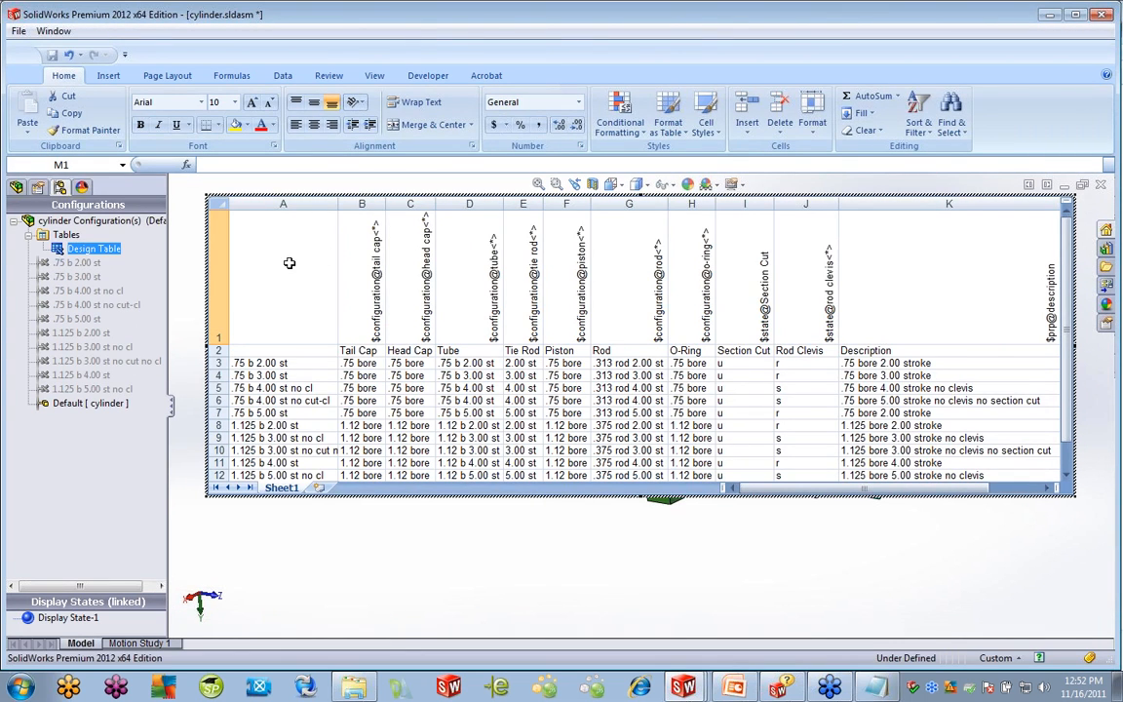
# Examine cell A1 and the component configuration headers for the tail cap, head cap, tube and tie rod
pyautogui.click(280, 265)
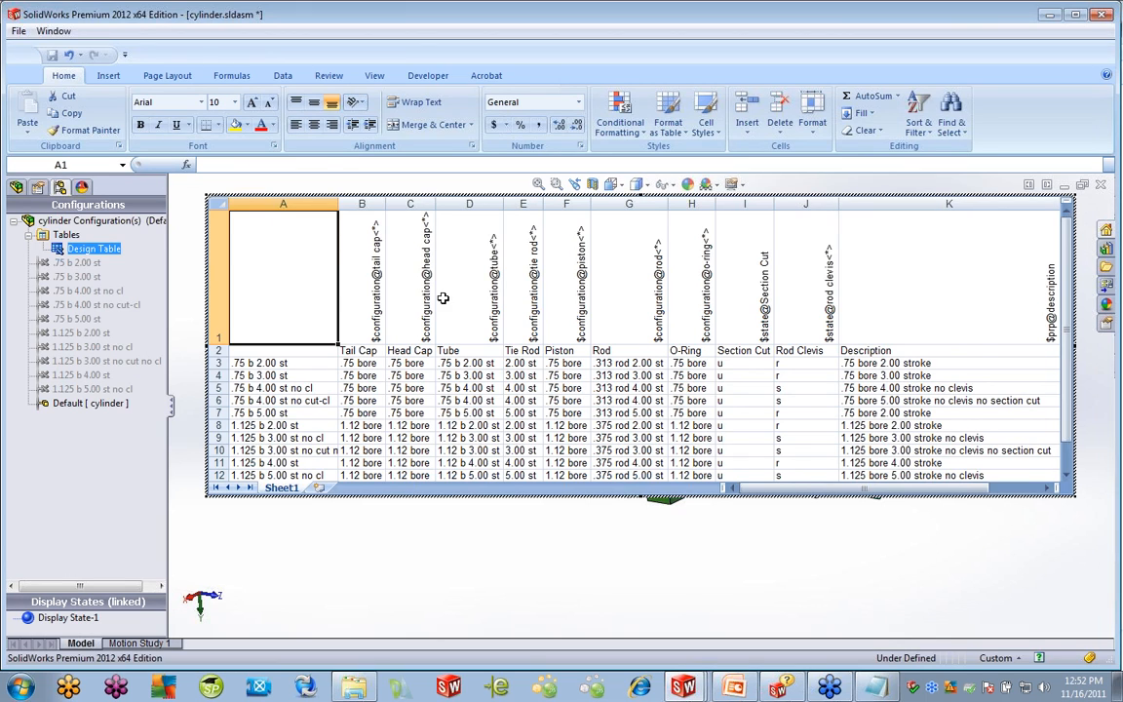
pyautogui.click(372, 322)
pyautogui.click(415, 283)
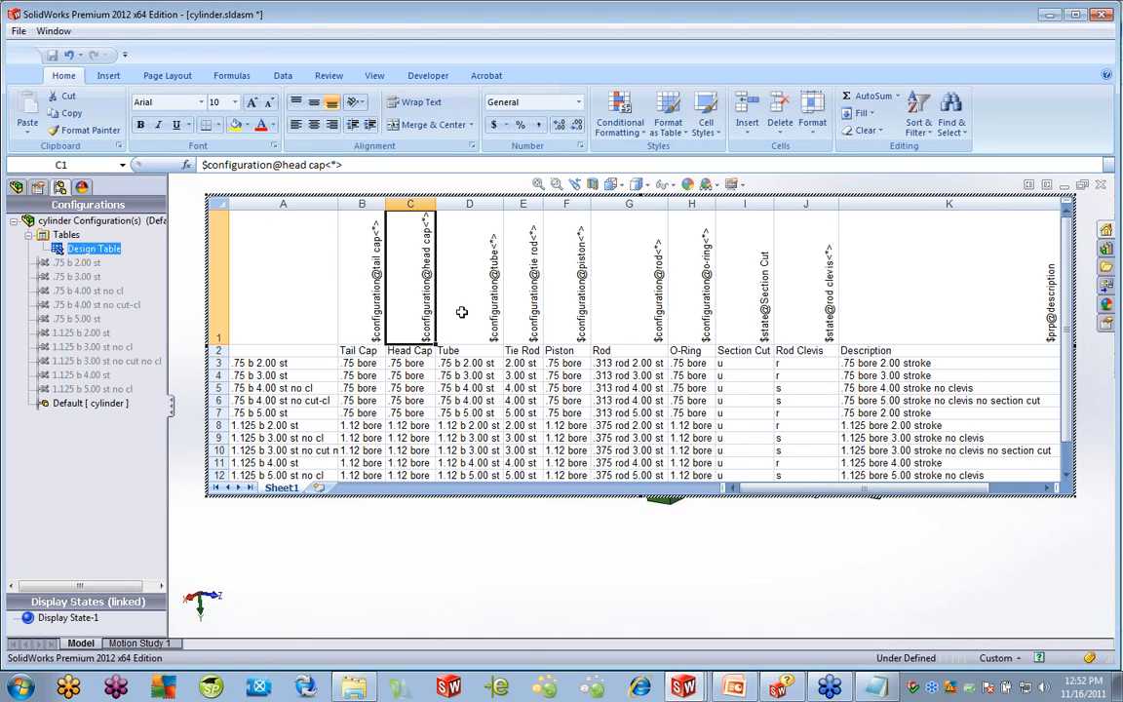
pyautogui.click(458, 283)
pyautogui.click(519, 315)
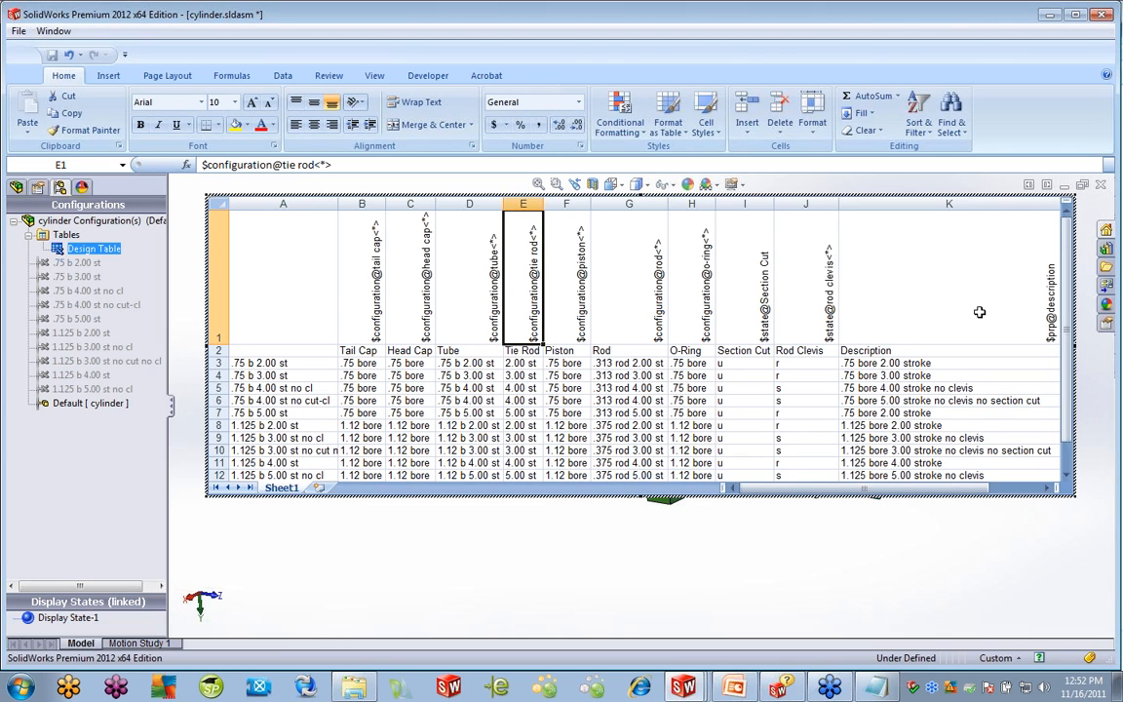
# Examine the $prp@description header and the description cells K3 to K8 of the design table
pyautogui.click(1022, 324)
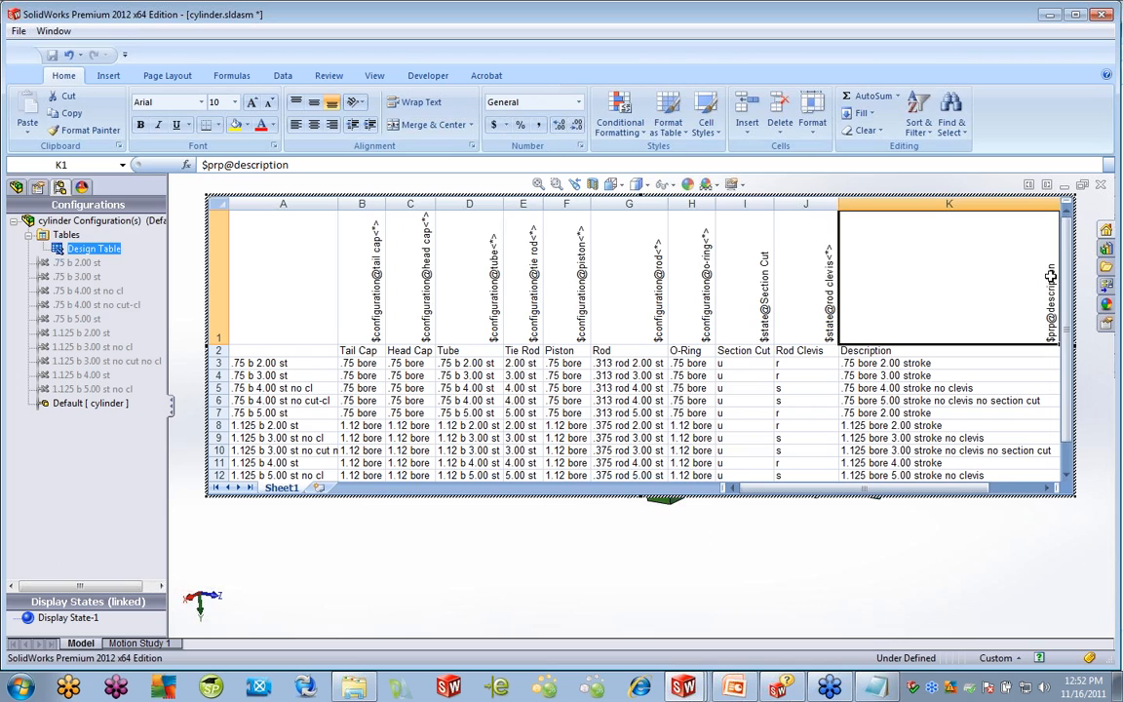
pyautogui.click(887, 362)
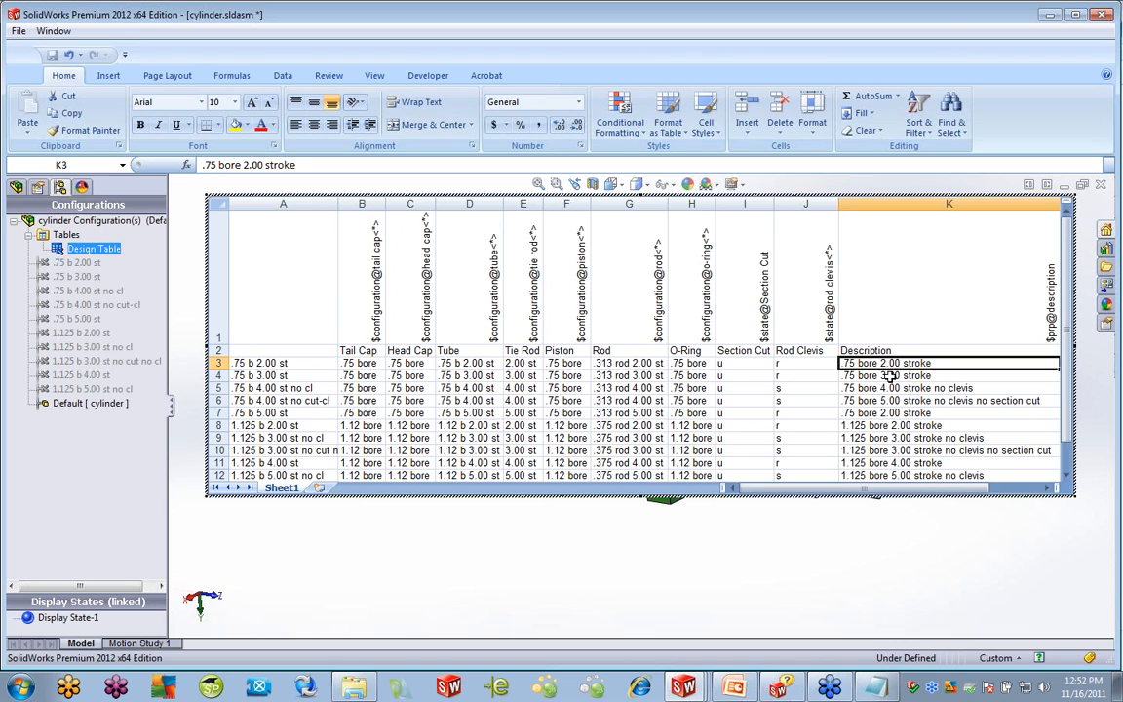
pyautogui.click(889, 376)
pyautogui.click(890, 388)
pyautogui.click(891, 401)
pyautogui.click(893, 413)
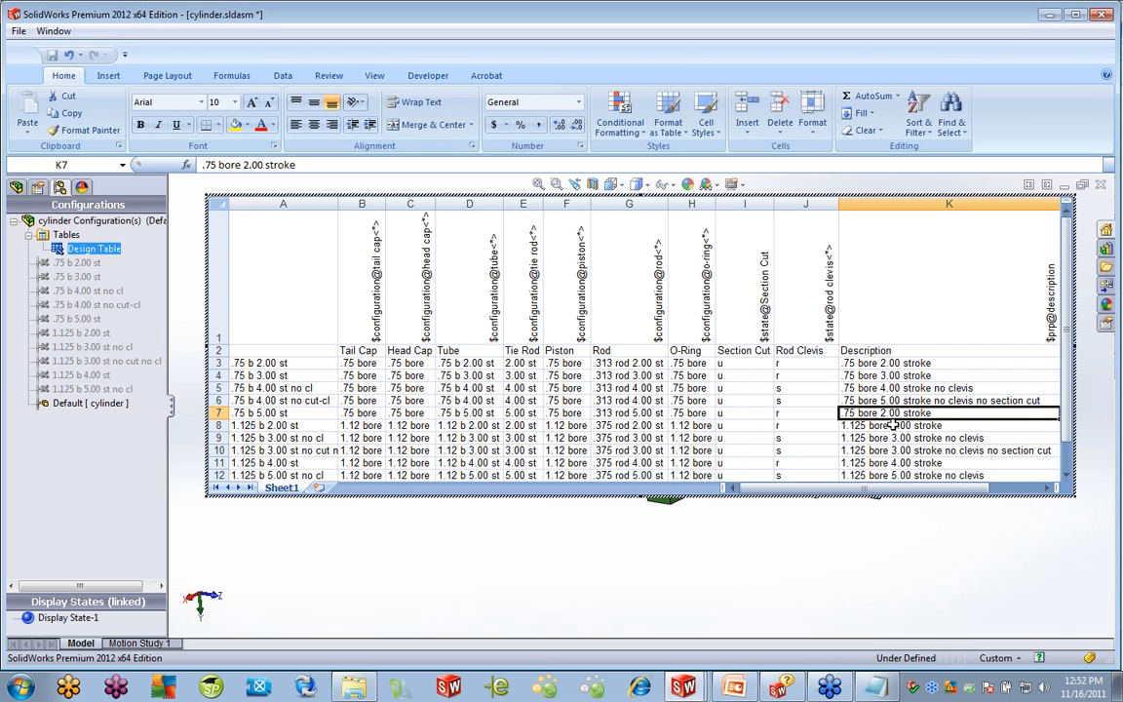
pyautogui.click(893, 425)
pyautogui.moveTo(1067, 351)
pyautogui.mouseDown()
pyautogui.moveTo(1075, 426)
pyautogui.moveTo(1070, 322)
pyautogui.mouseUp()
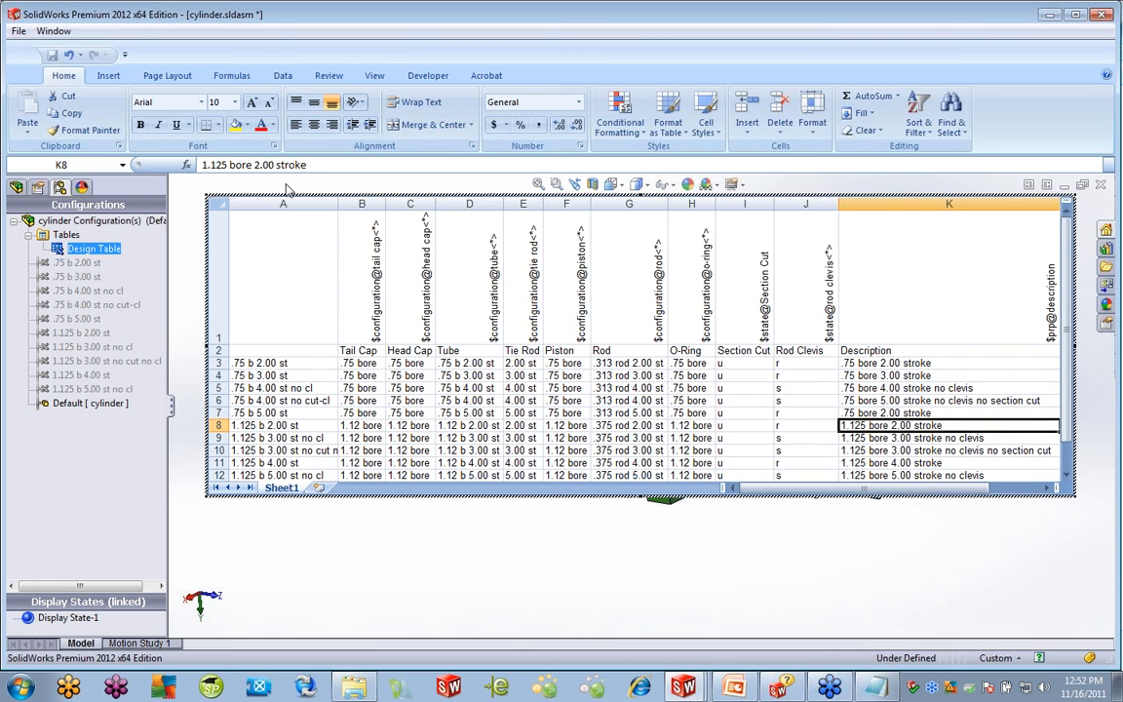
# Review the component configurations assigned to .75 b 2.00 st, from tail cap to O-ring, and close the design table
pyautogui.click(276, 362)
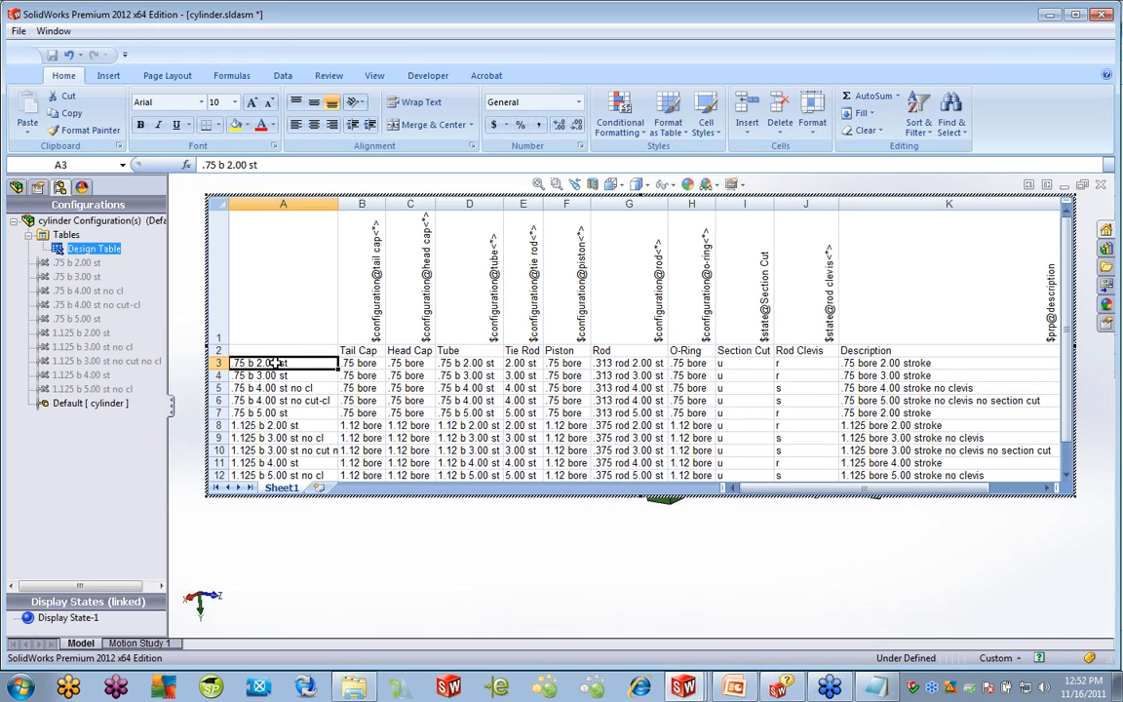
pyautogui.click(362, 362)
pyautogui.click(398, 364)
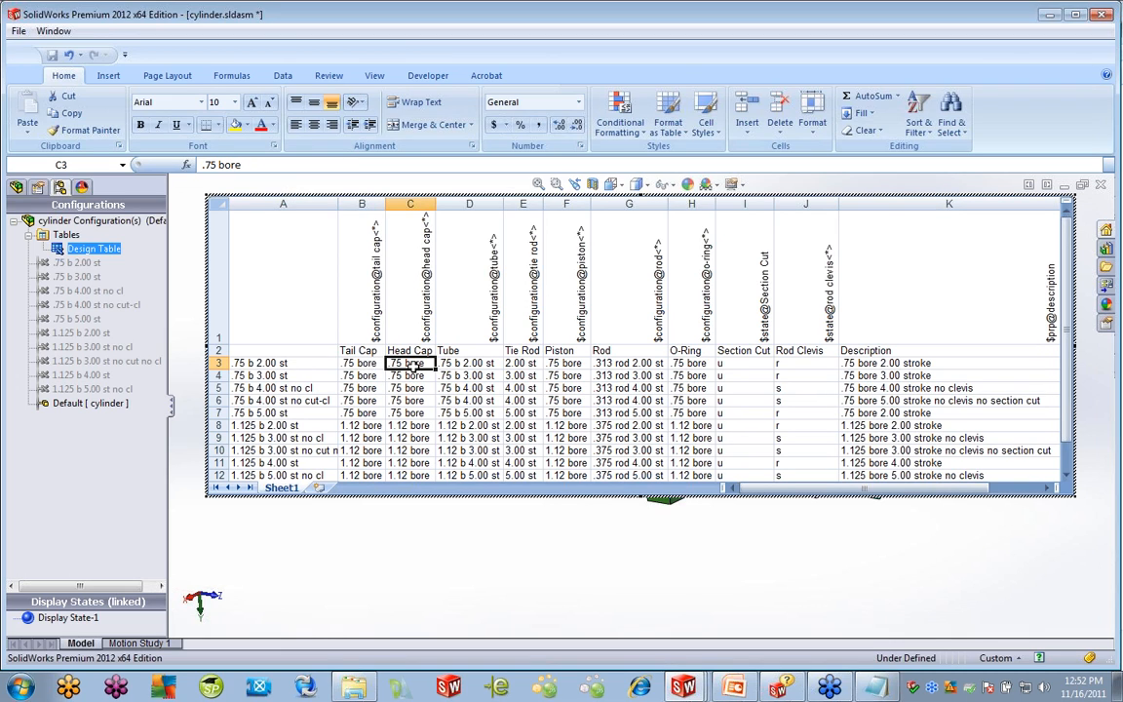
pyautogui.click(468, 363)
pyautogui.click(523, 364)
pyautogui.click(567, 364)
pyautogui.click(623, 366)
pyautogui.click(685, 372)
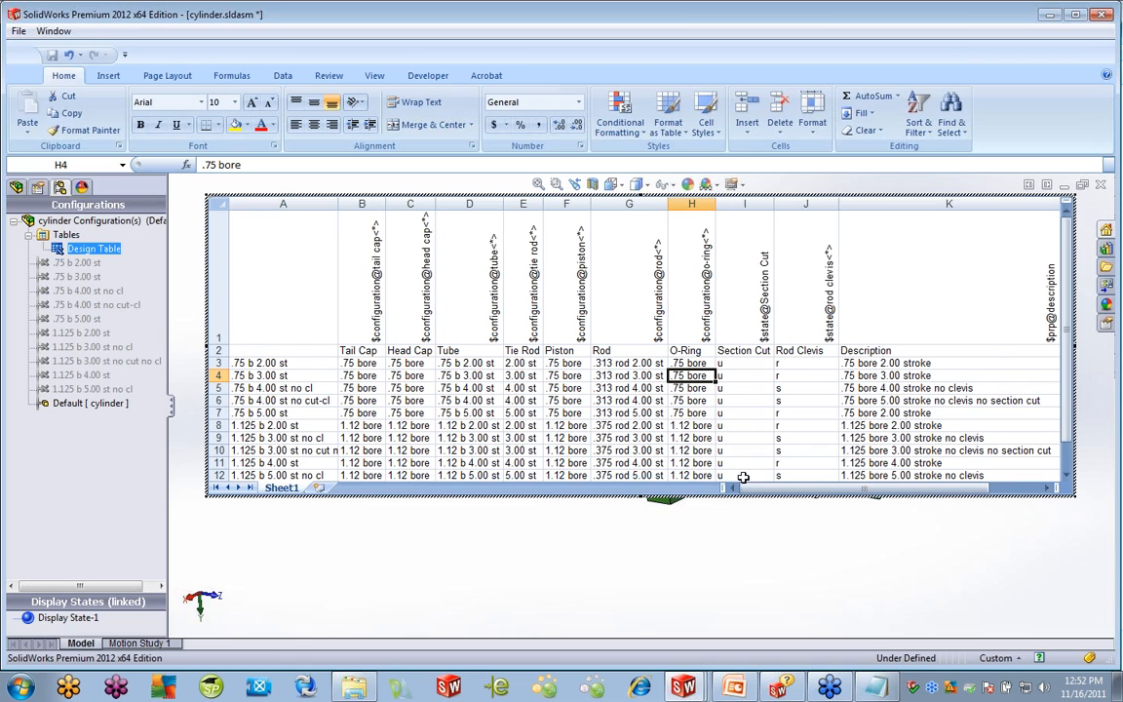
pyautogui.click(780, 522)
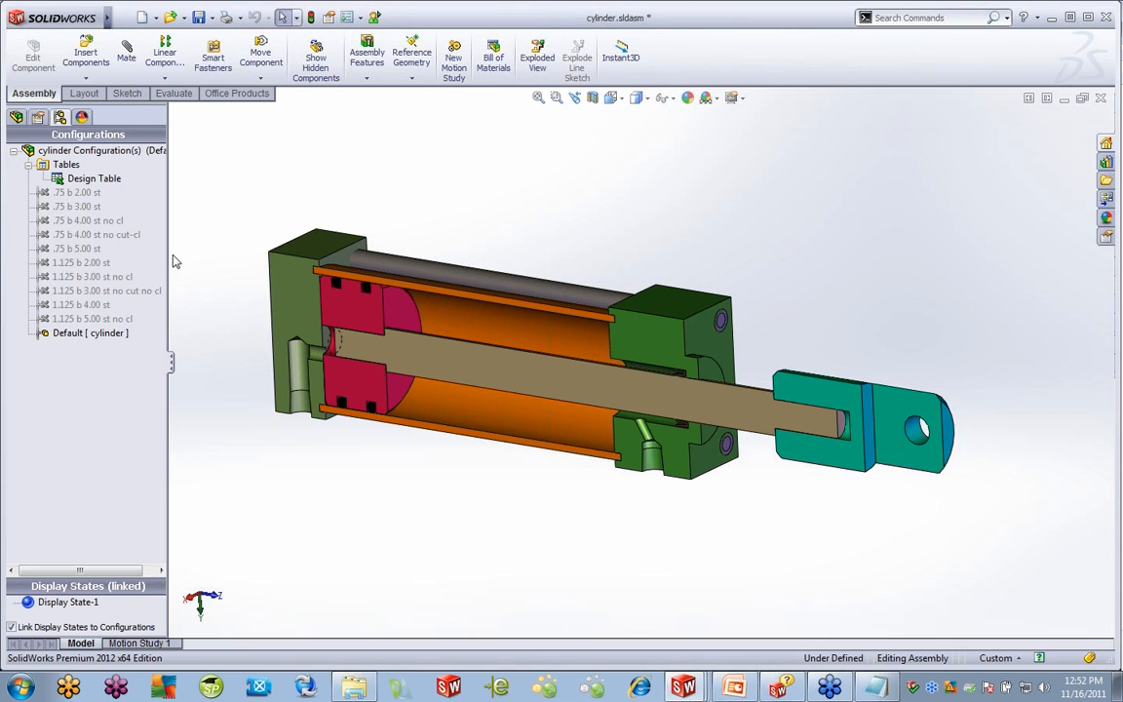
# Activate the cylinder configurations one after another, down to 1.125 b 3.00 st no cut no cl
pyautogui.doubleClick(78, 201)
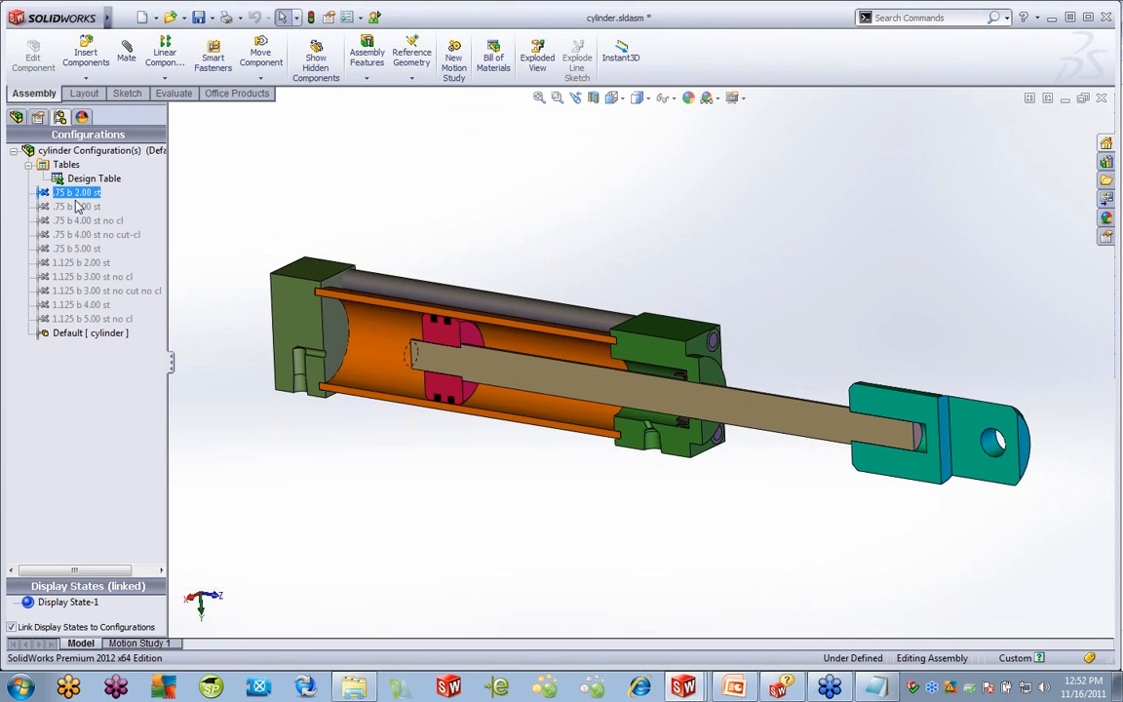
pyautogui.doubleClick(78, 223)
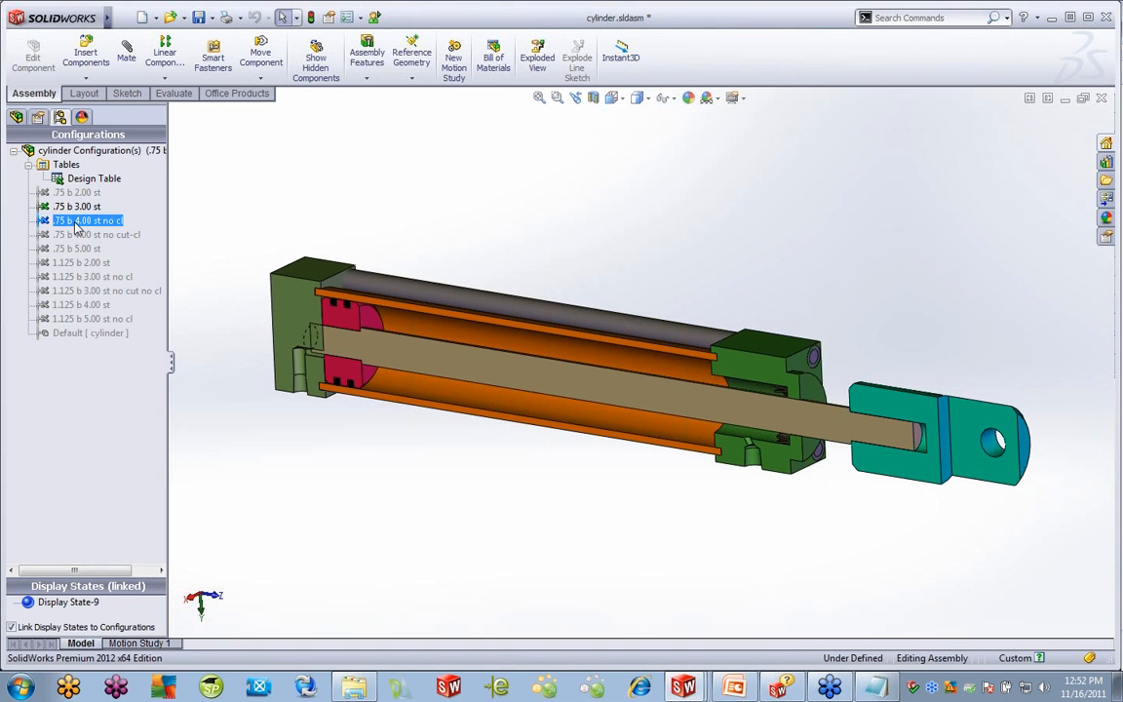
pyautogui.doubleClick(78, 236)
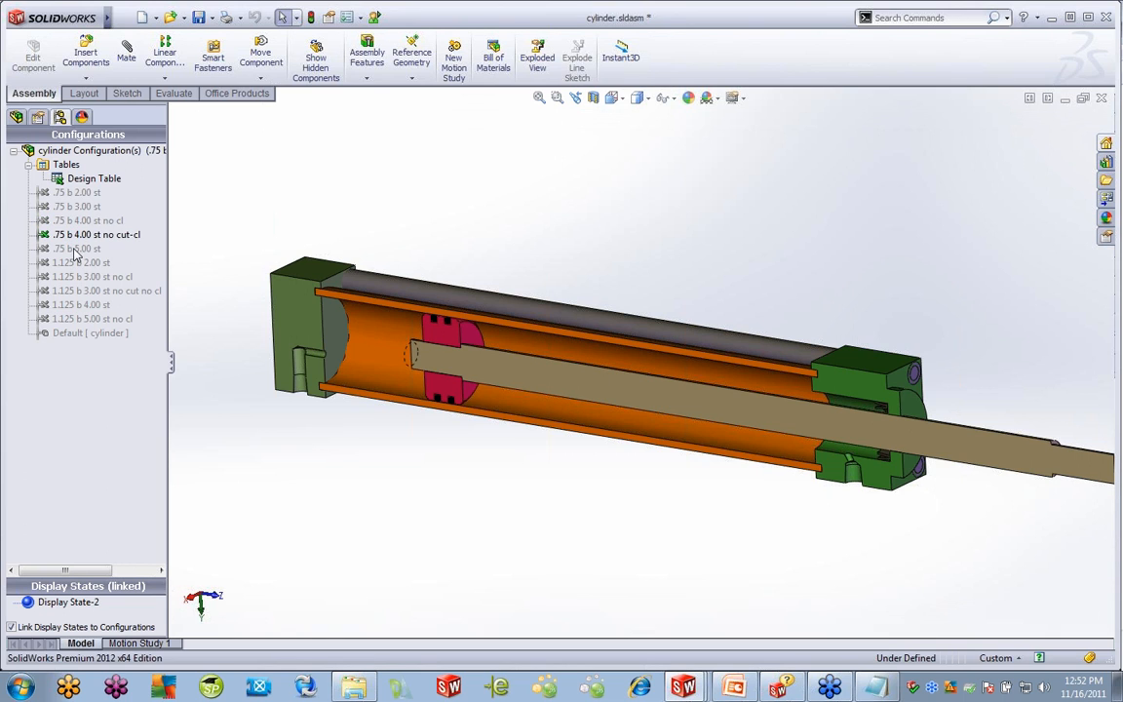
pyautogui.doubleClick(76, 250)
pyautogui.doubleClick(79, 262)
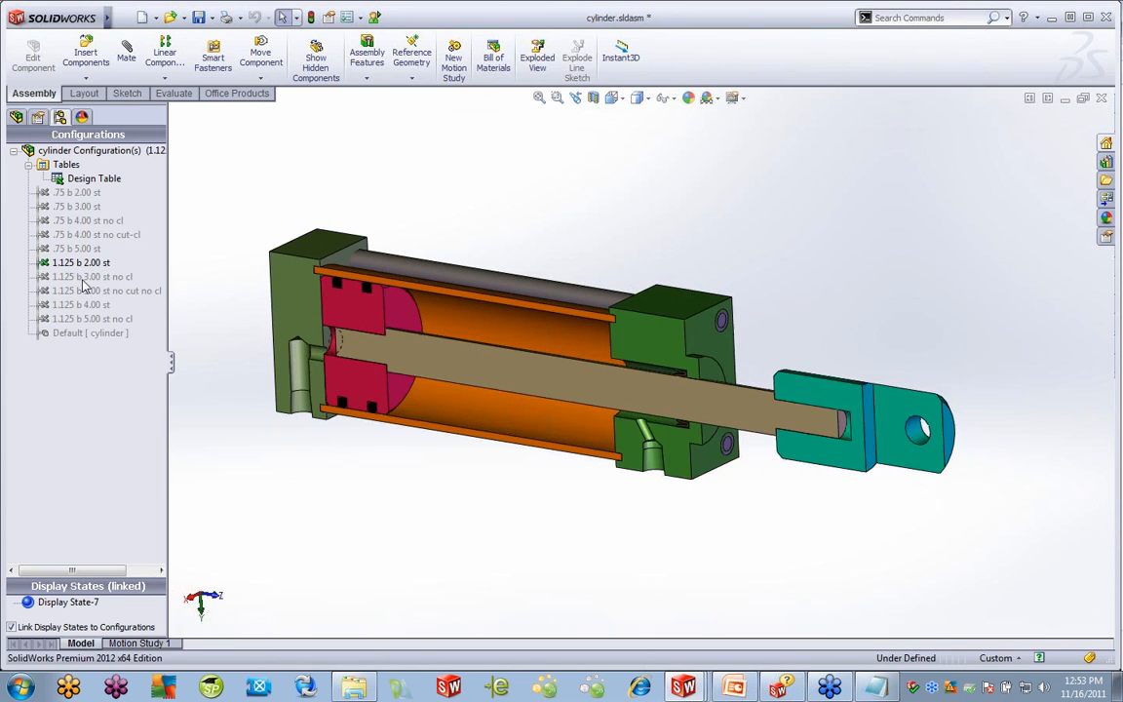
pyautogui.doubleClick(84, 277)
pyautogui.doubleClick(83, 291)
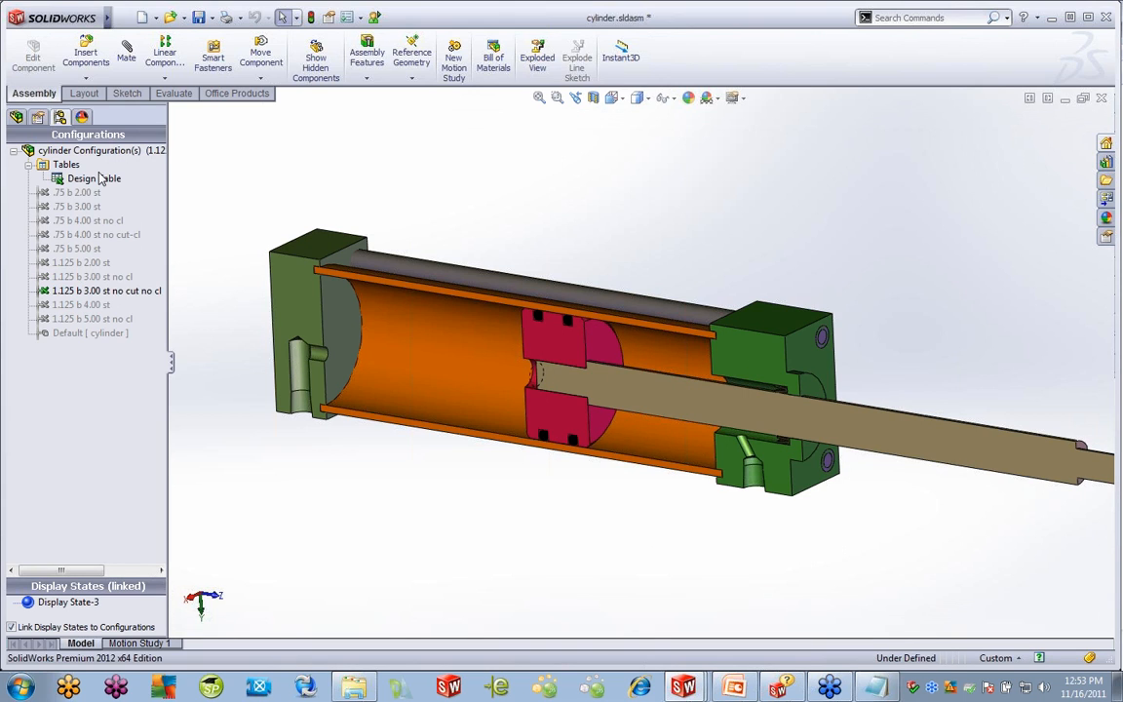
# Consult the Summary of Design Table Parameters help page and close the help window
pyautogui.click(782, 689)
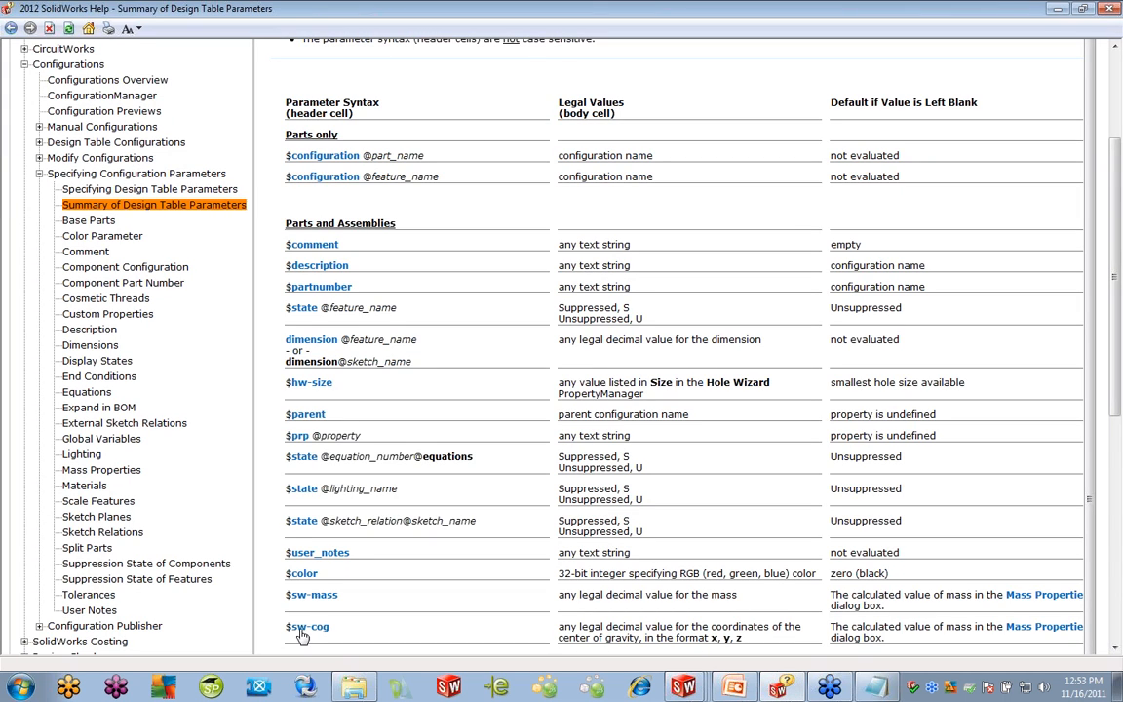
pyautogui.click(1113, 7)
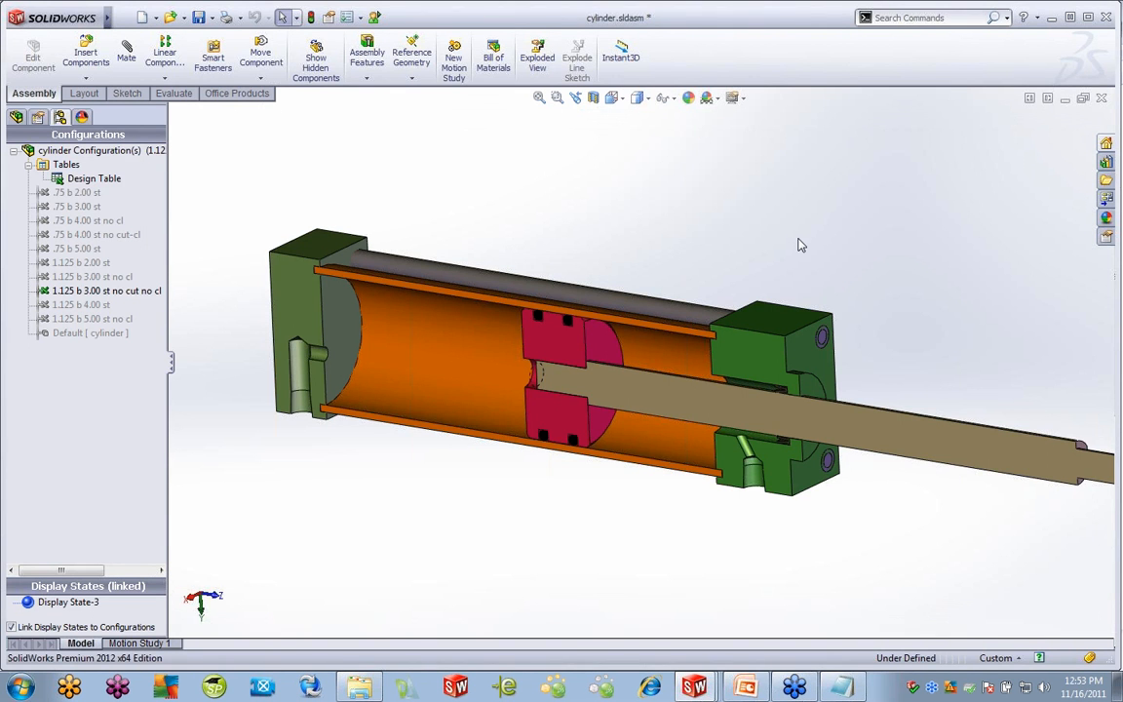
# Switch to the DT&CFGS.pptx presentation in PowerPoint and show the Display States vs Configurations slide as a slide show from slide 10
pyautogui.hotkey('alt', 'Tab')
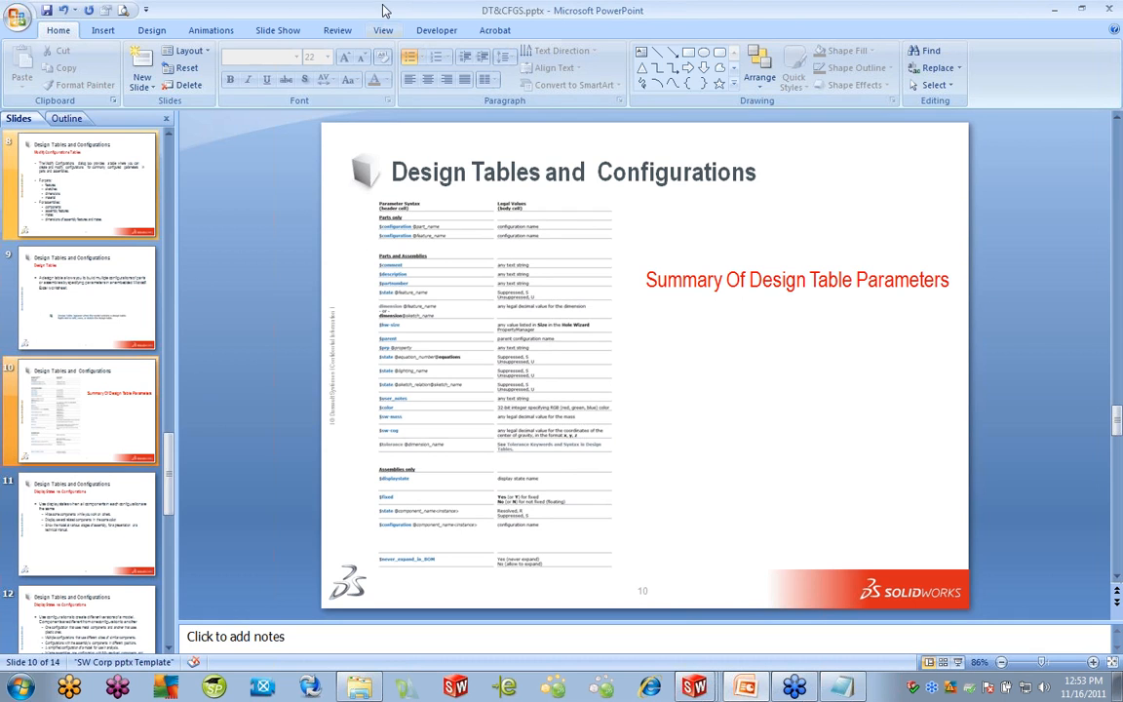
pyautogui.click(265, 30)
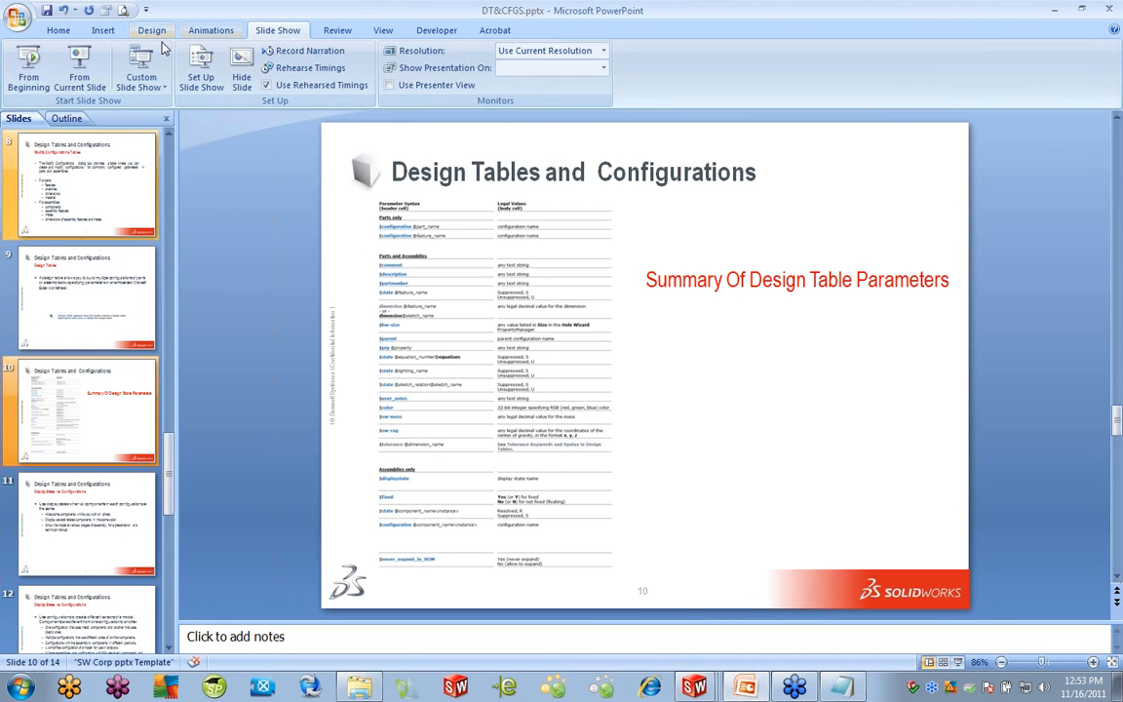
pyautogui.click(96, 82)
pyautogui.click(403, 263)
pyautogui.click(405, 264)
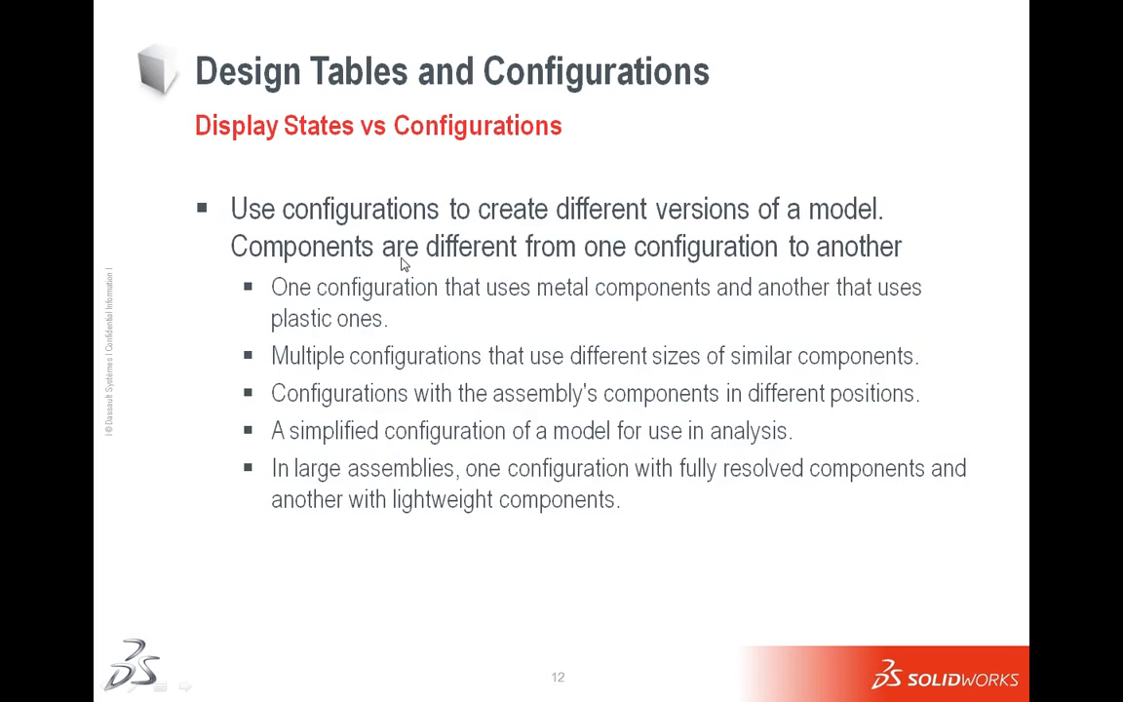
pyautogui.click(404, 264)
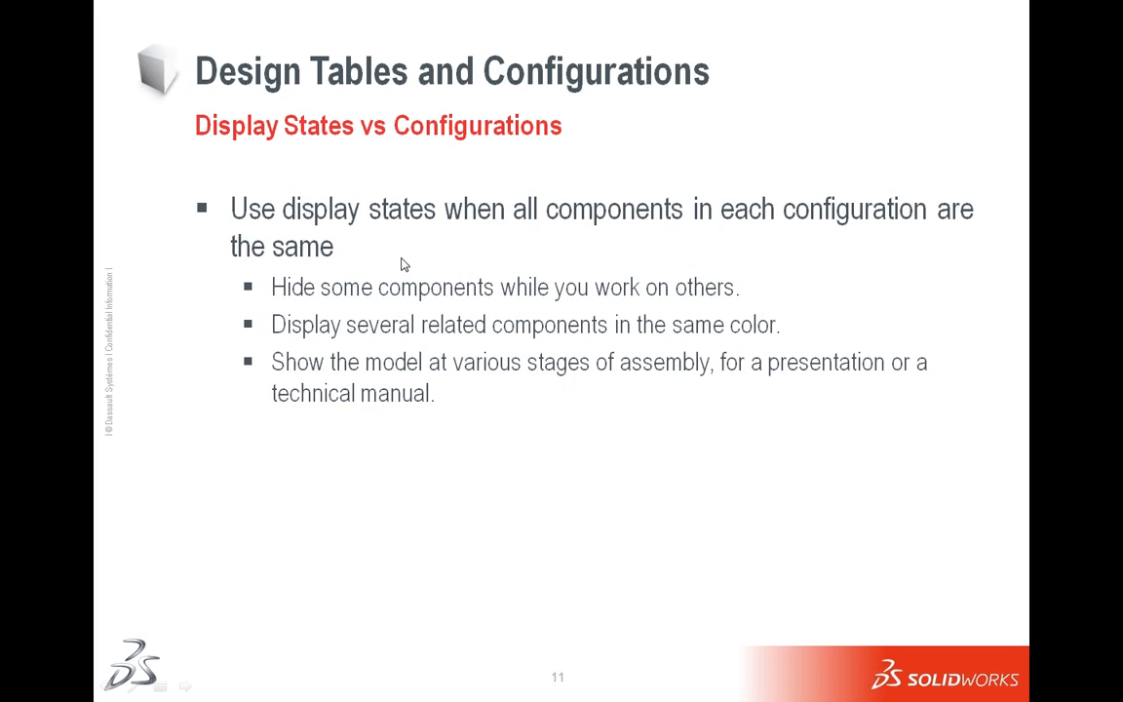
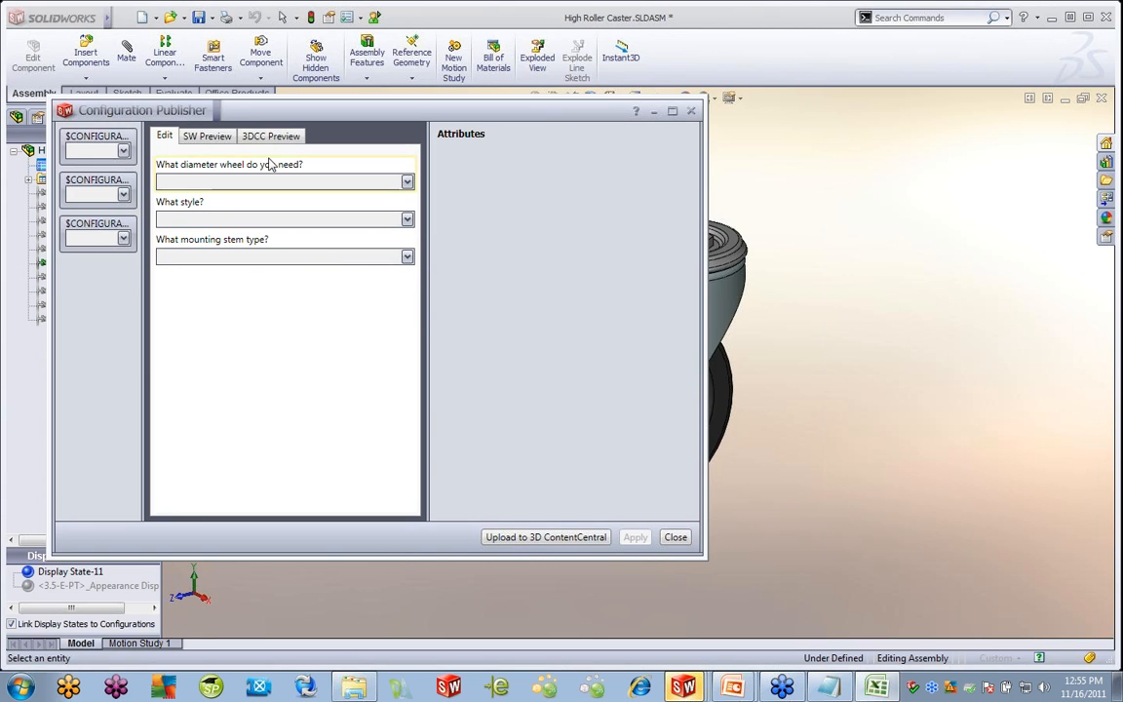
# In the High Roller Caster's Configuration Publisher SW preview, choose wheel diameter 2.5, style Endura and mounting stem type Square Stem
pyautogui.click(208, 137)
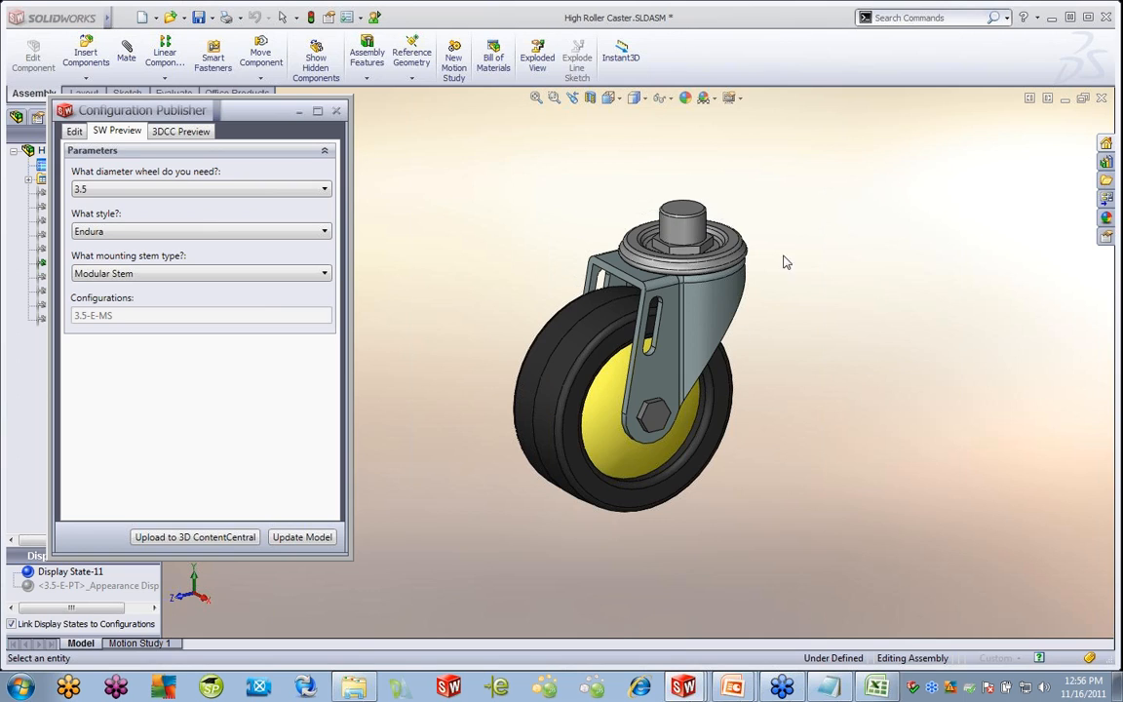
pyautogui.click(317, 194)
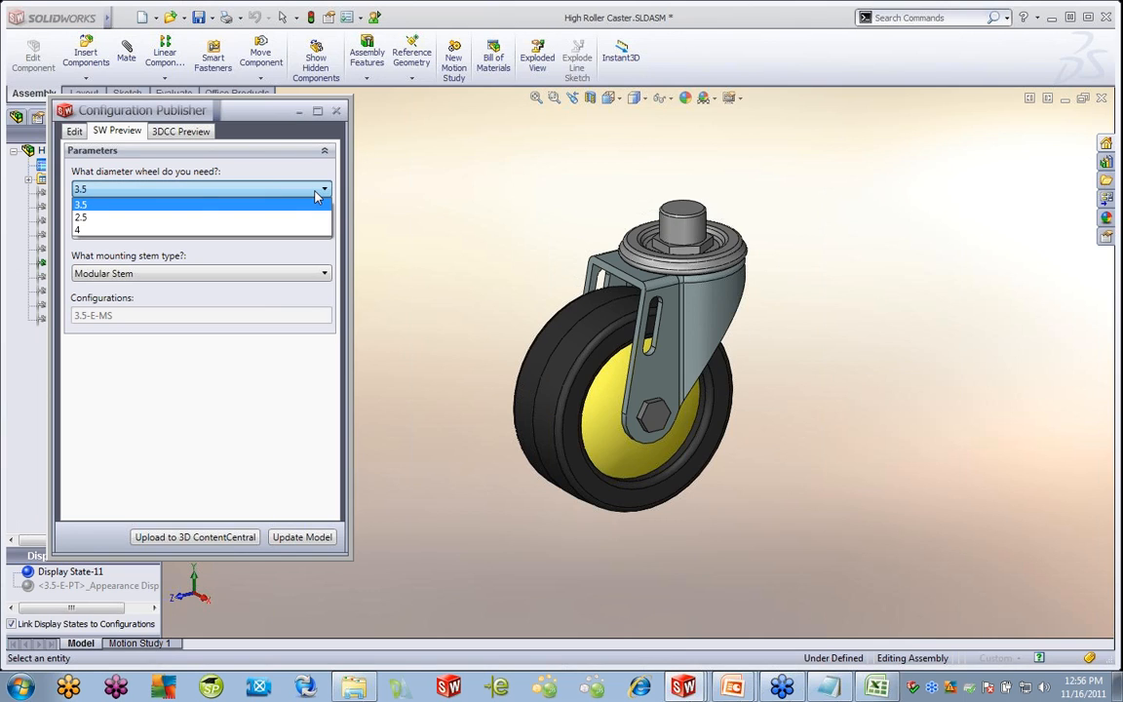
pyautogui.click(127, 216)
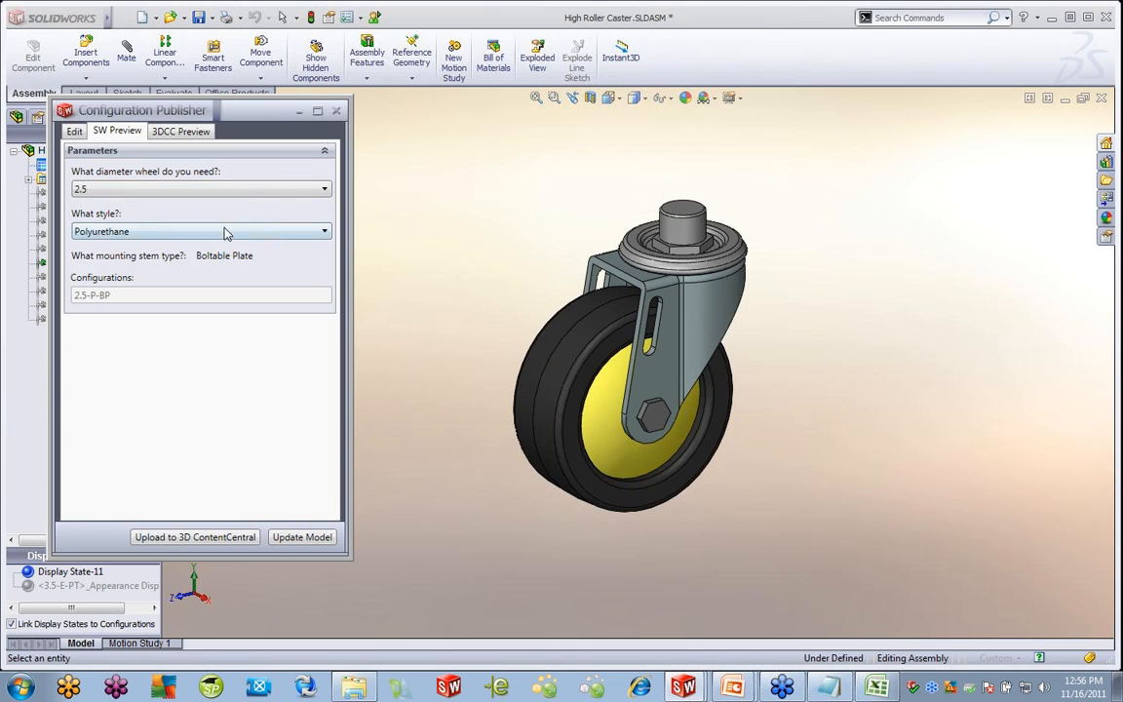
pyautogui.click(302, 236)
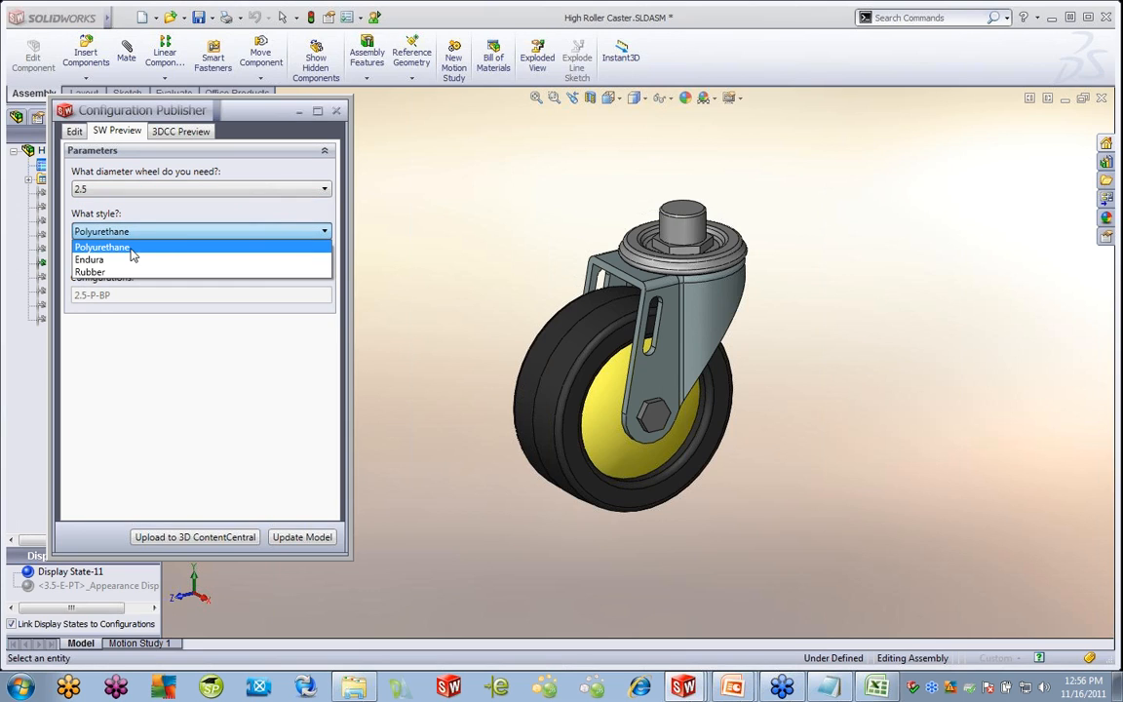
pyautogui.click(127, 257)
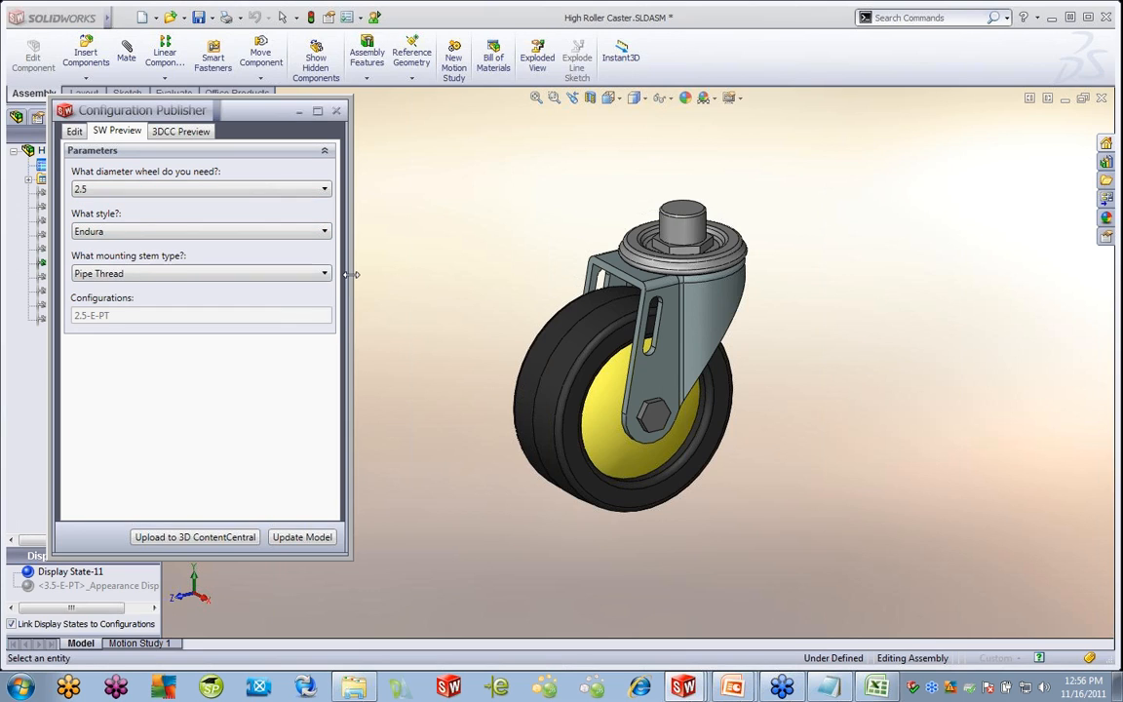
pyautogui.click(326, 277)
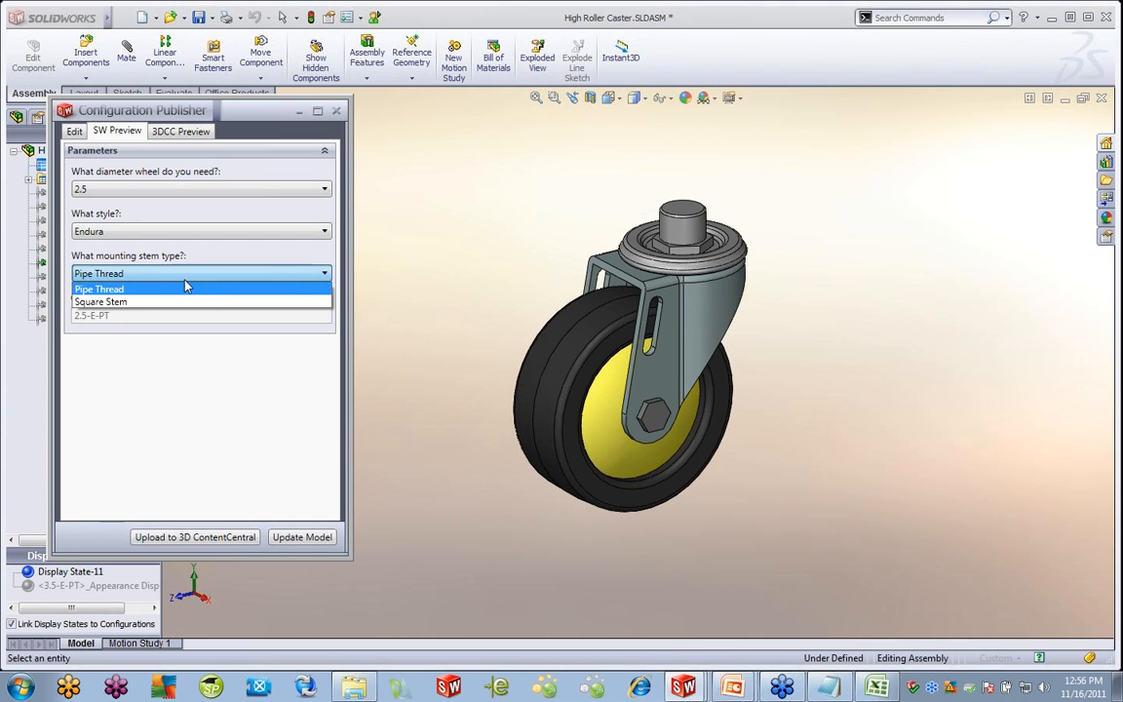
pyautogui.click(168, 302)
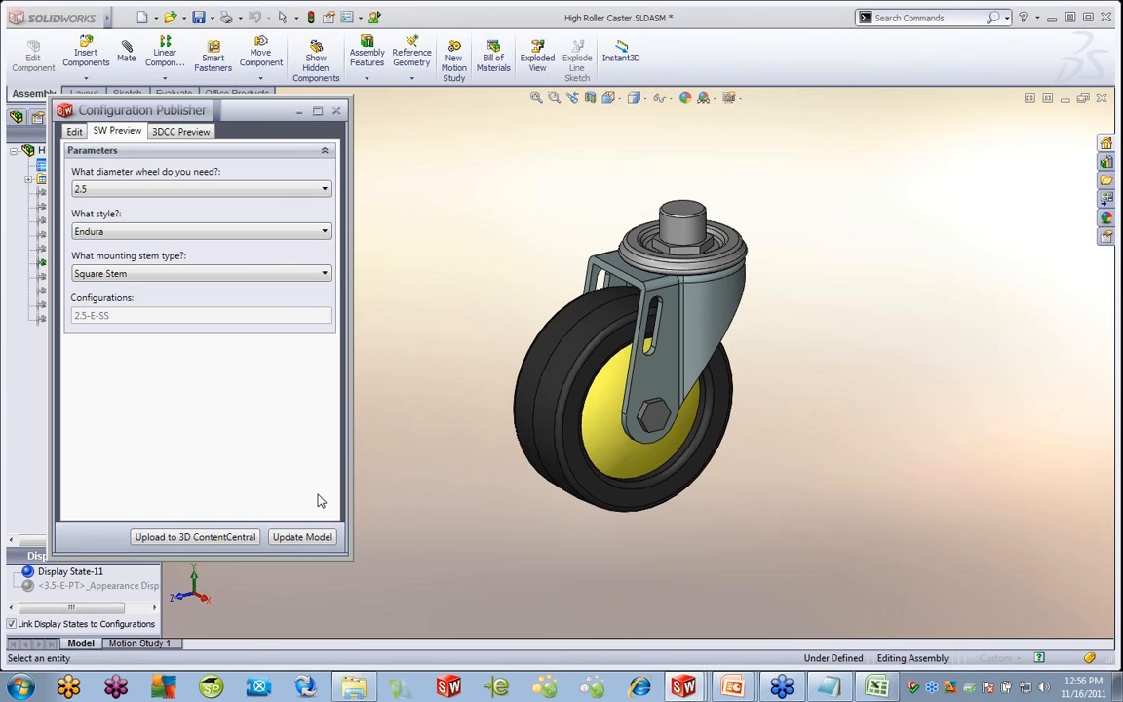
# Update the model to the previewed 2.5-E-SS configuration and close the Configuration Publisher
pyautogui.click(312, 537)
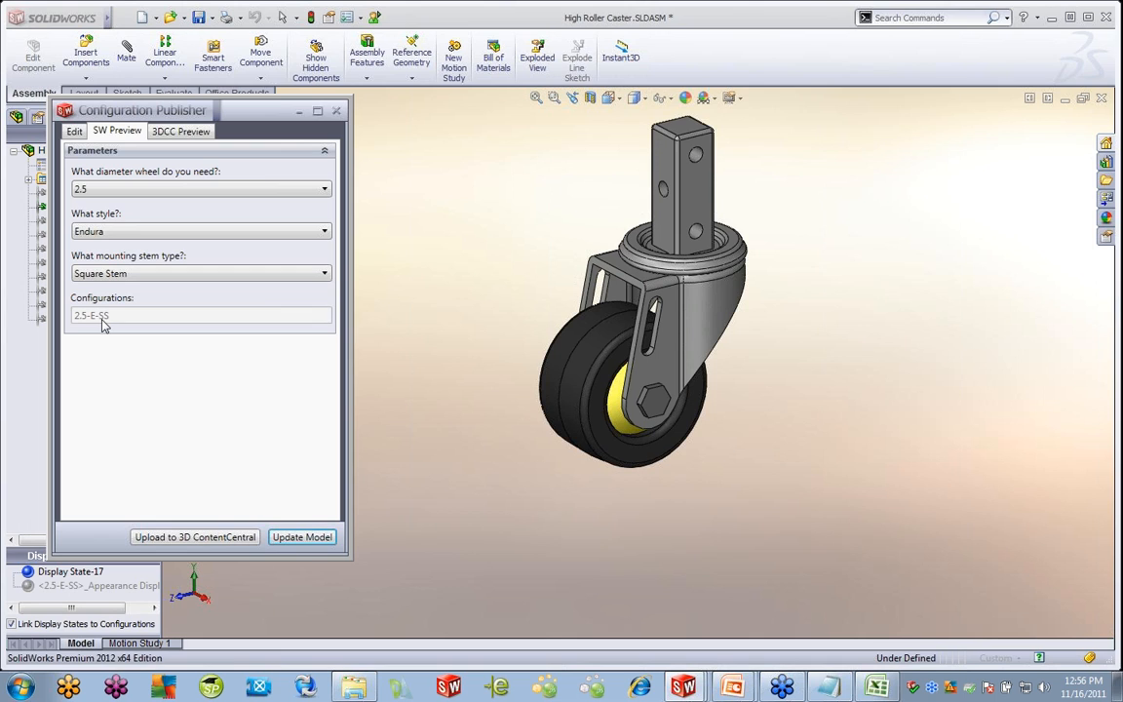
pyautogui.click(336, 110)
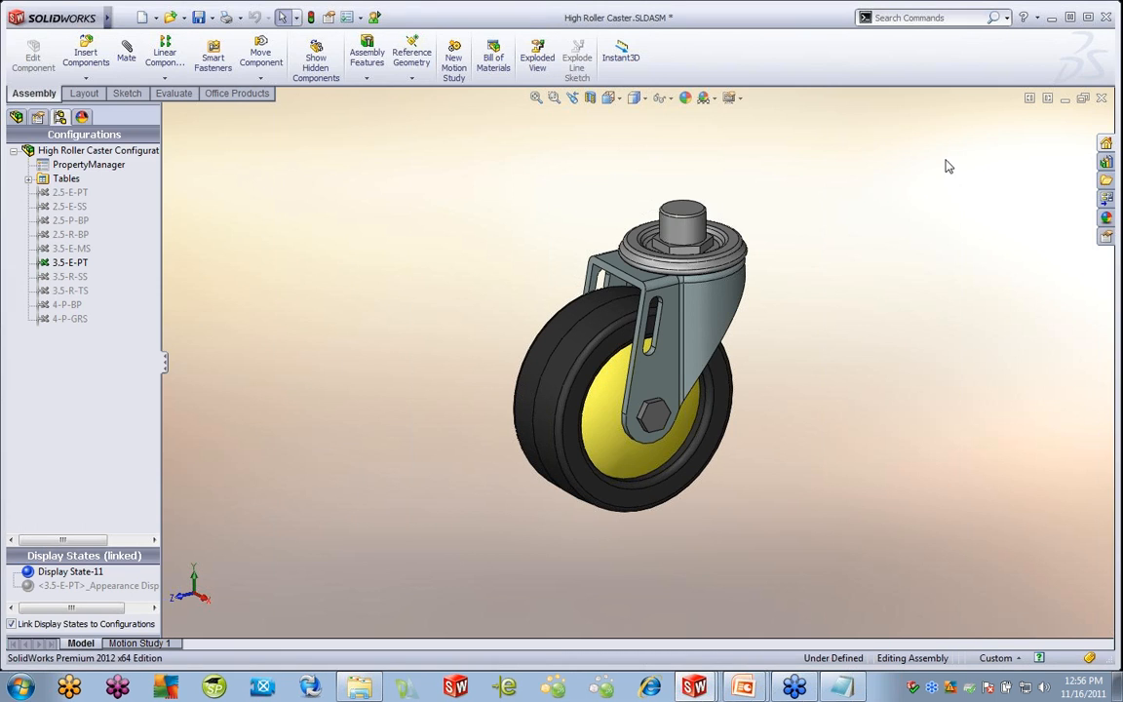
# Make a new assembly from the High Roller Caster assembly and place the caster at the origin
pyautogui.click(113, 16)
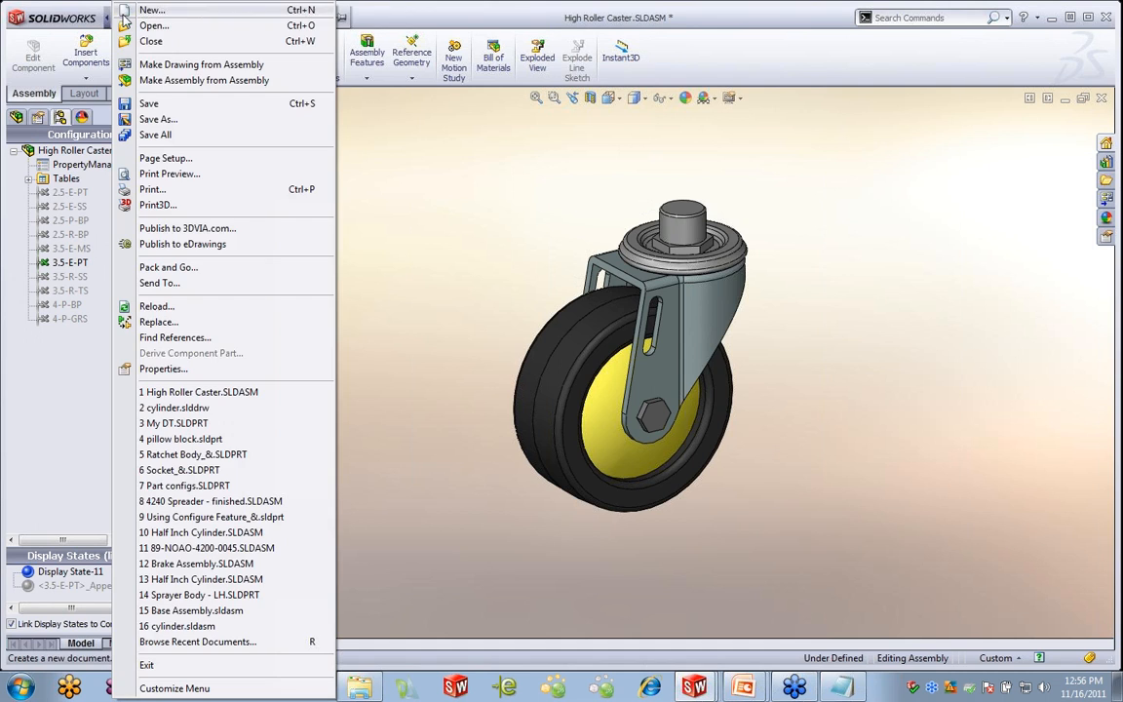
pyautogui.click(151, 81)
pyautogui.click(533, 506)
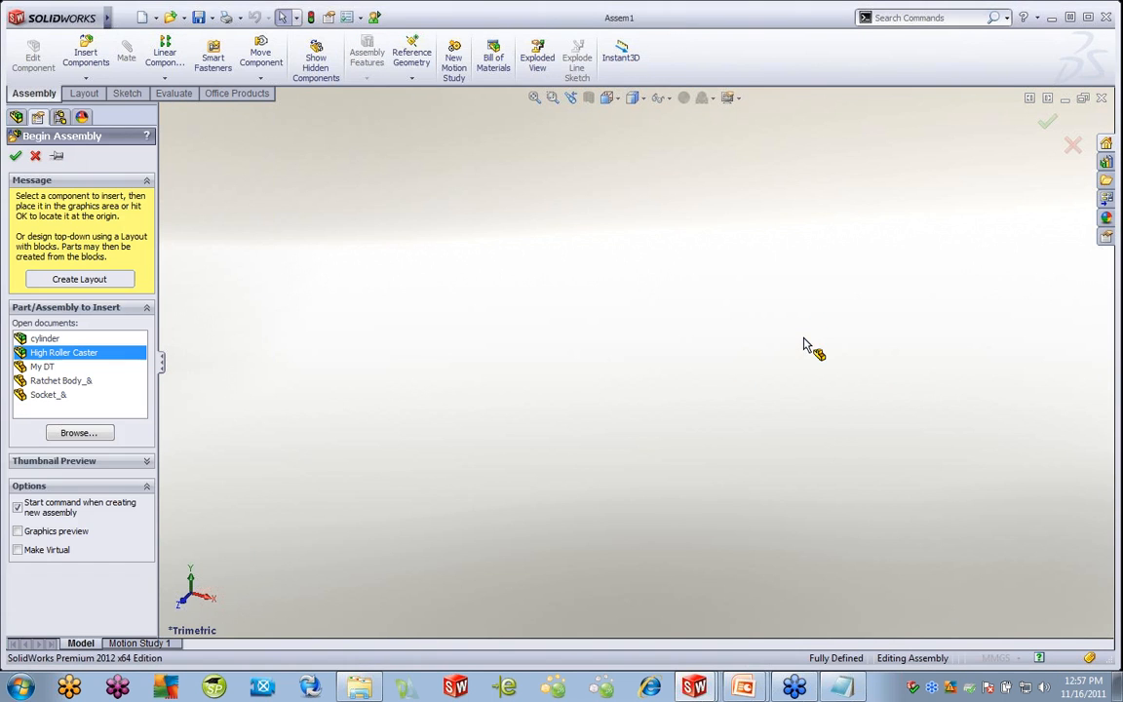
pyautogui.click(17, 157)
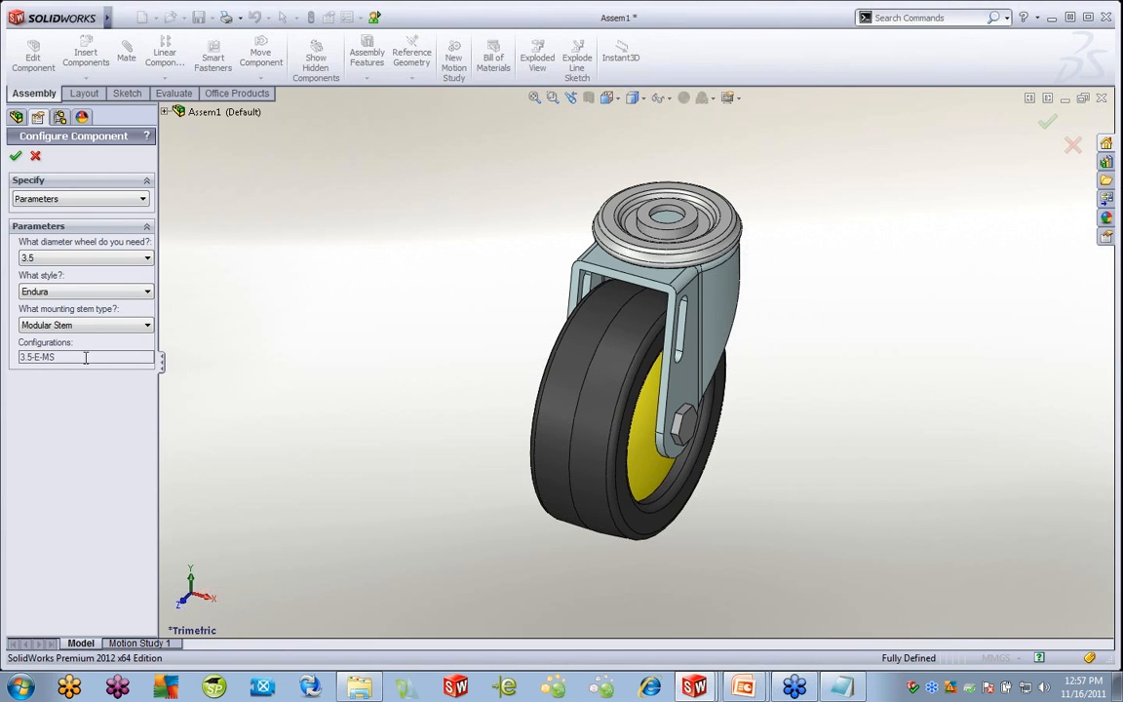
# Configure the inserted caster with wheel diameter 4 and mounting stem type Boltable Plate, and accept the 4-P-BP configuration
pyautogui.click(143, 259)
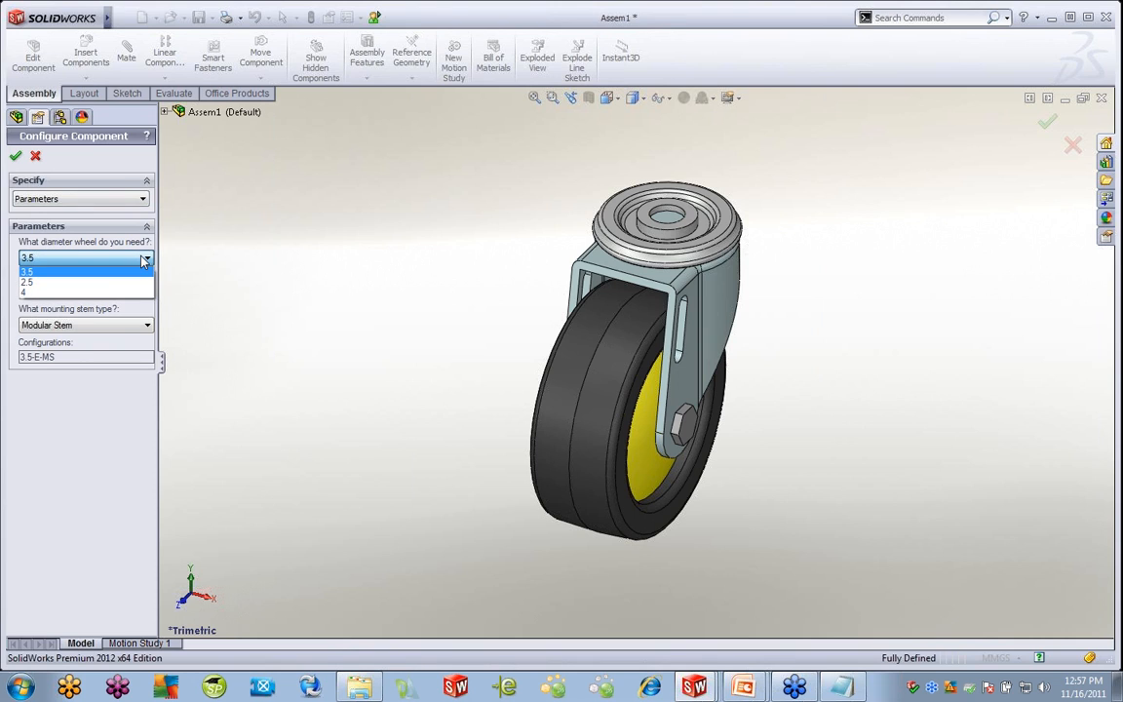
pyautogui.click(45, 292)
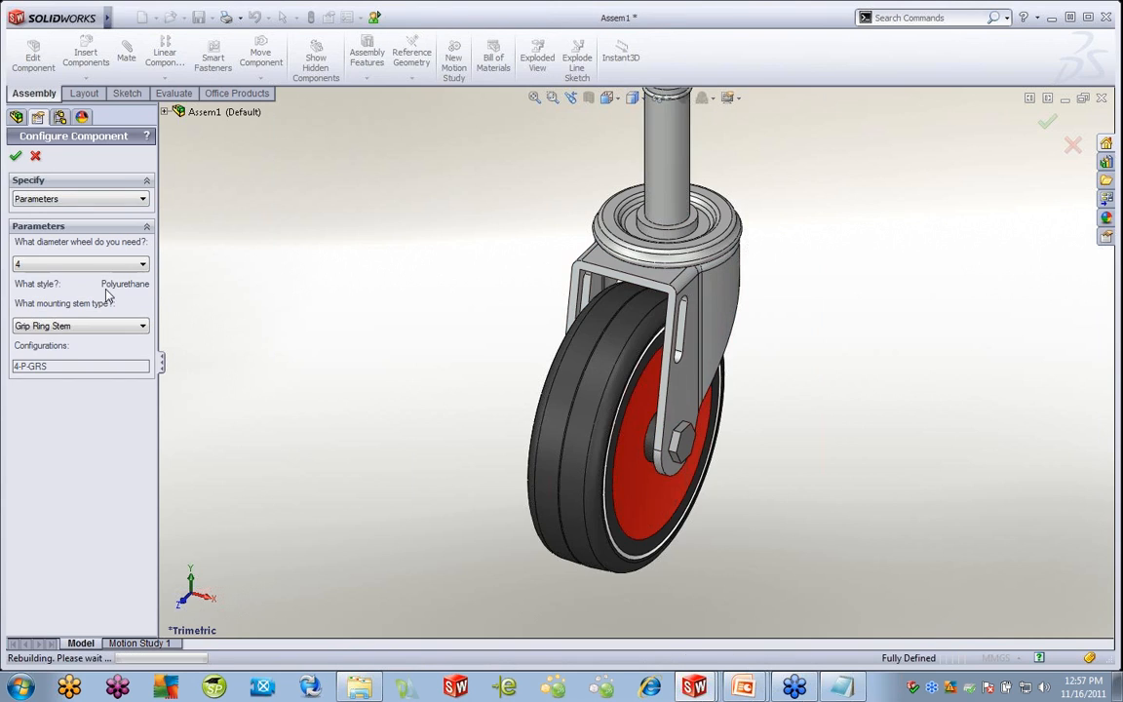
pyautogui.click(136, 327)
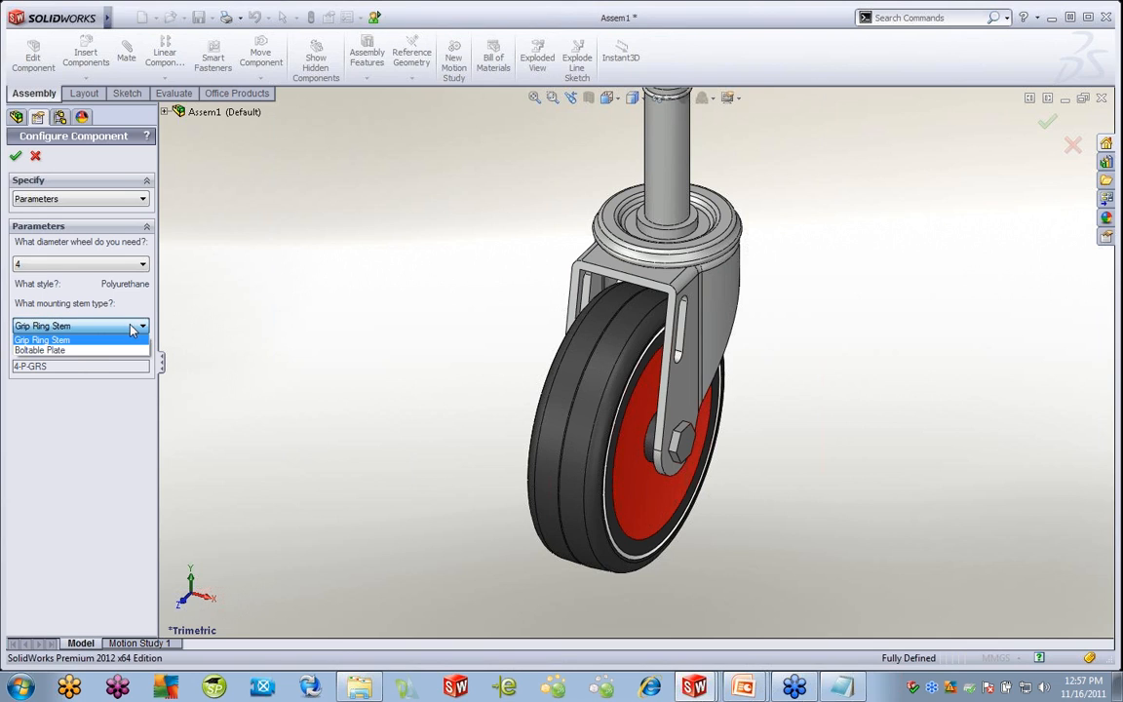
pyautogui.click(67, 352)
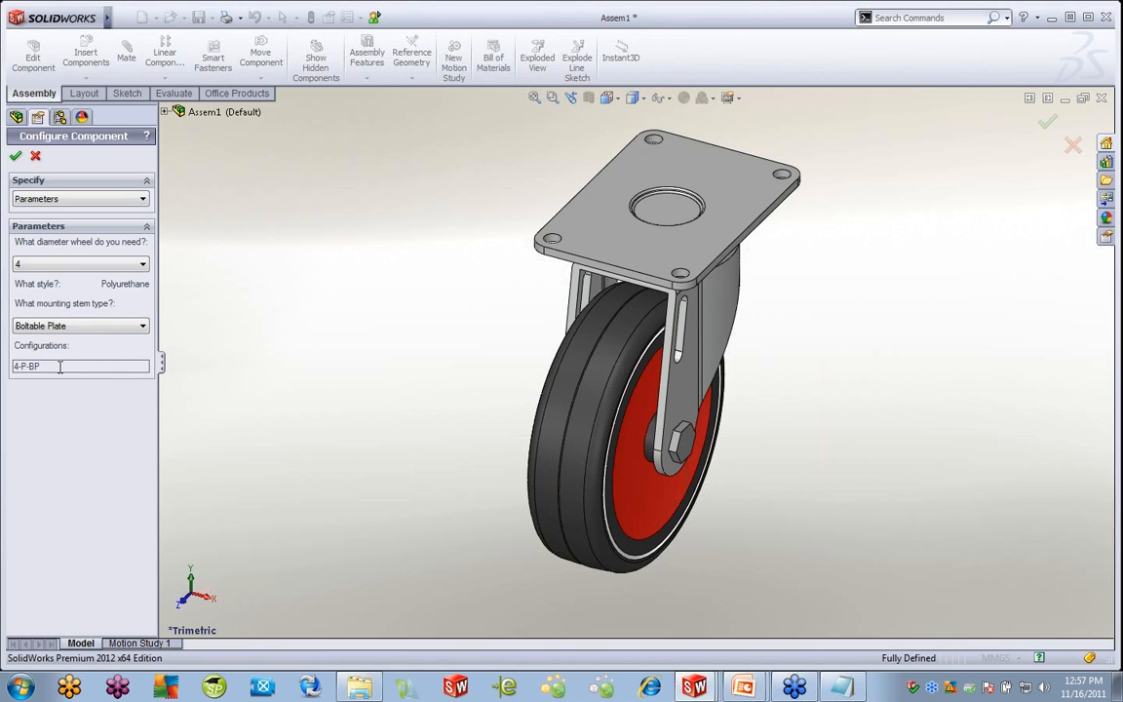
pyautogui.moveTo(49, 366); pyautogui.dragTo(11, 366)
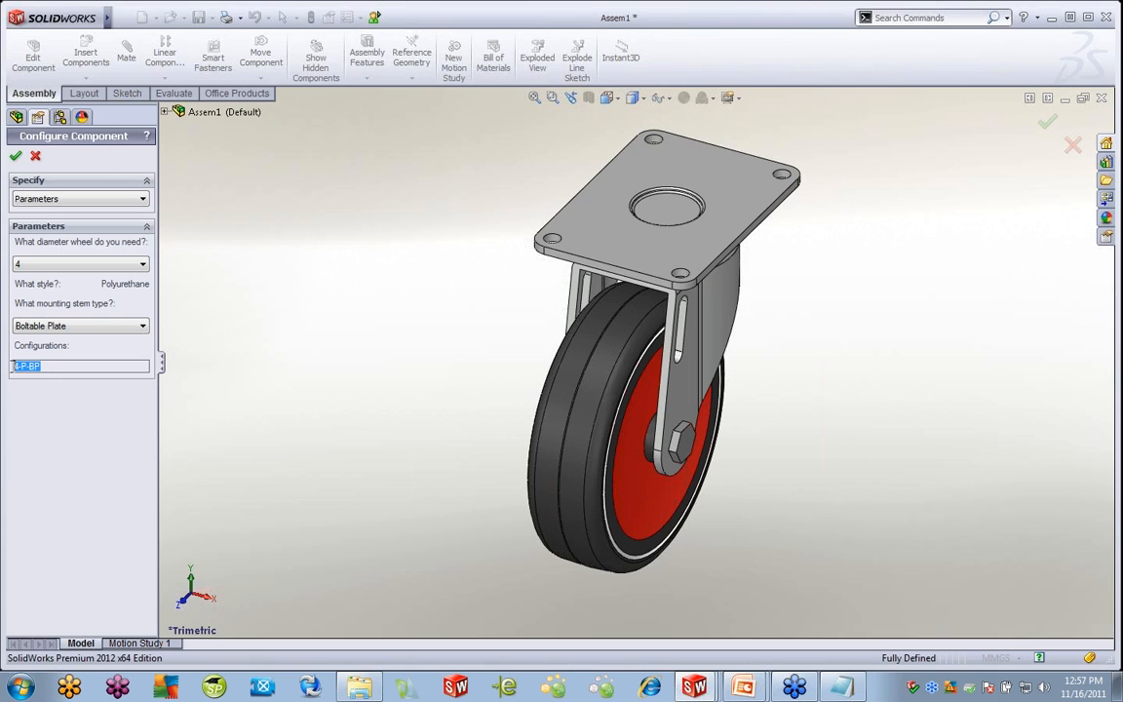
pyautogui.click(15, 157)
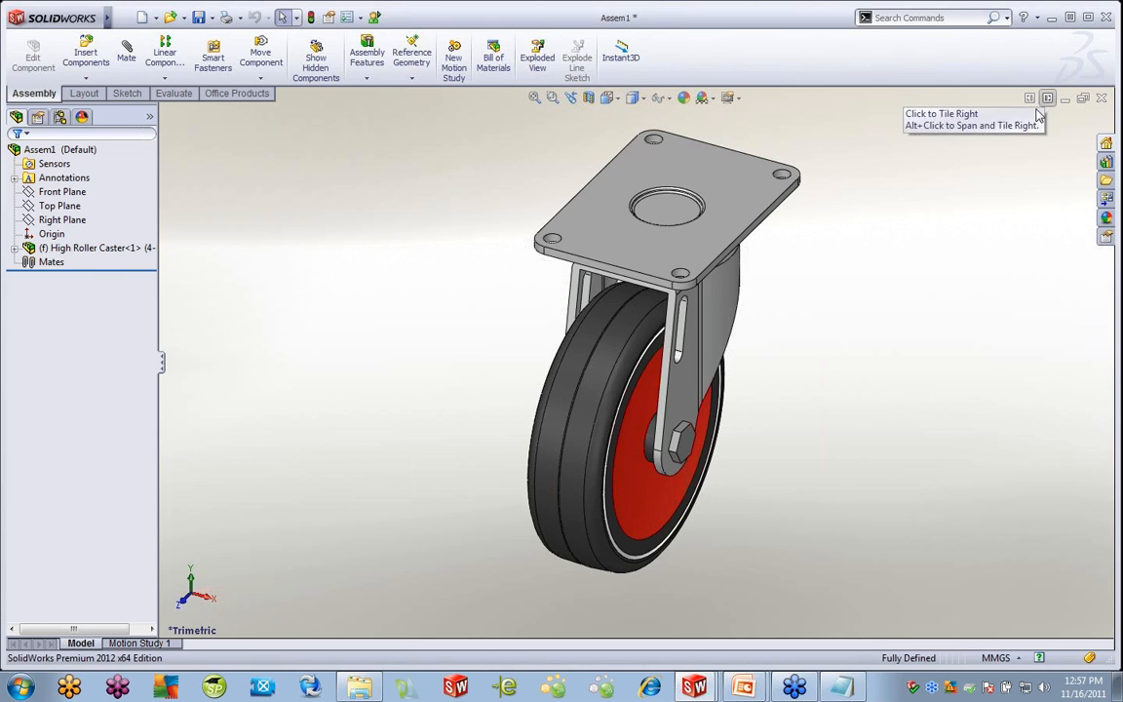
# Close the new Assem1 assembly and the High Roller Caster assembly without saving
pyautogui.click(1102, 98)
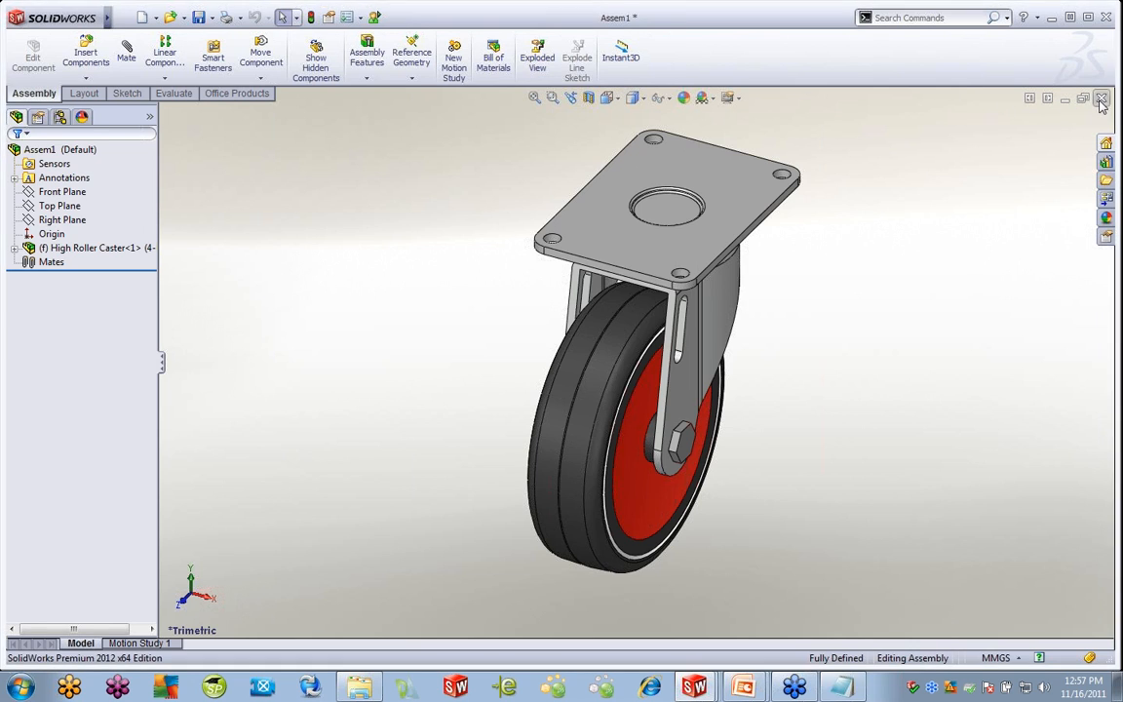
pyautogui.click(305, 244)
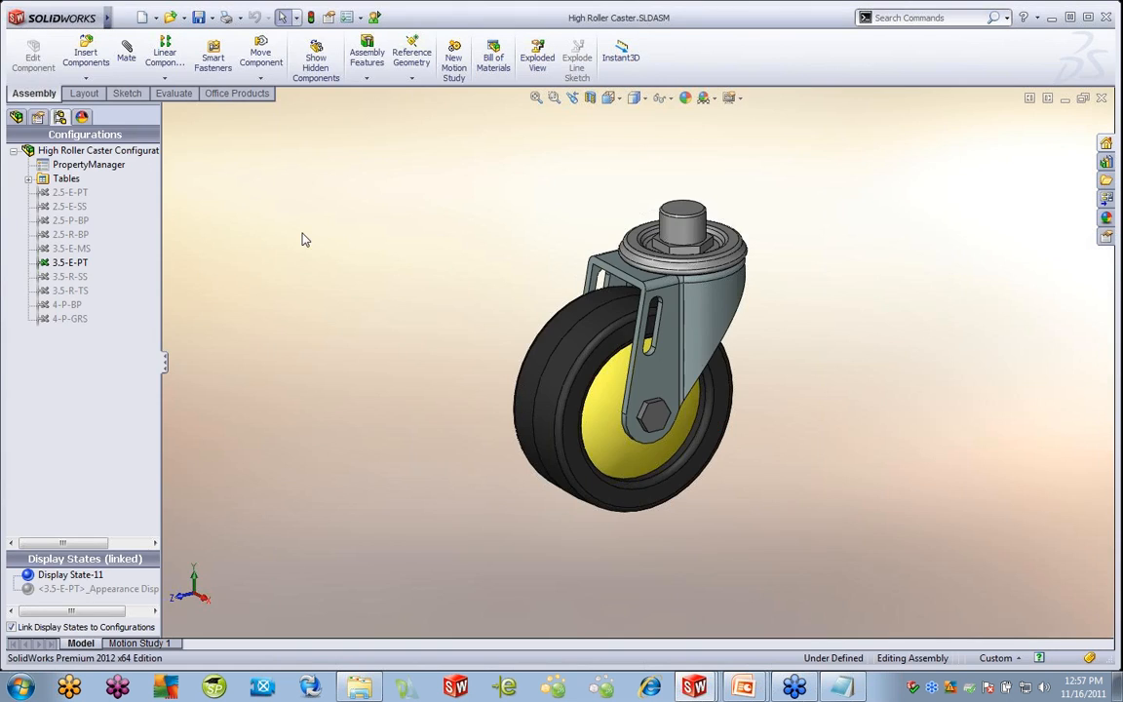
pyautogui.click(1101, 98)
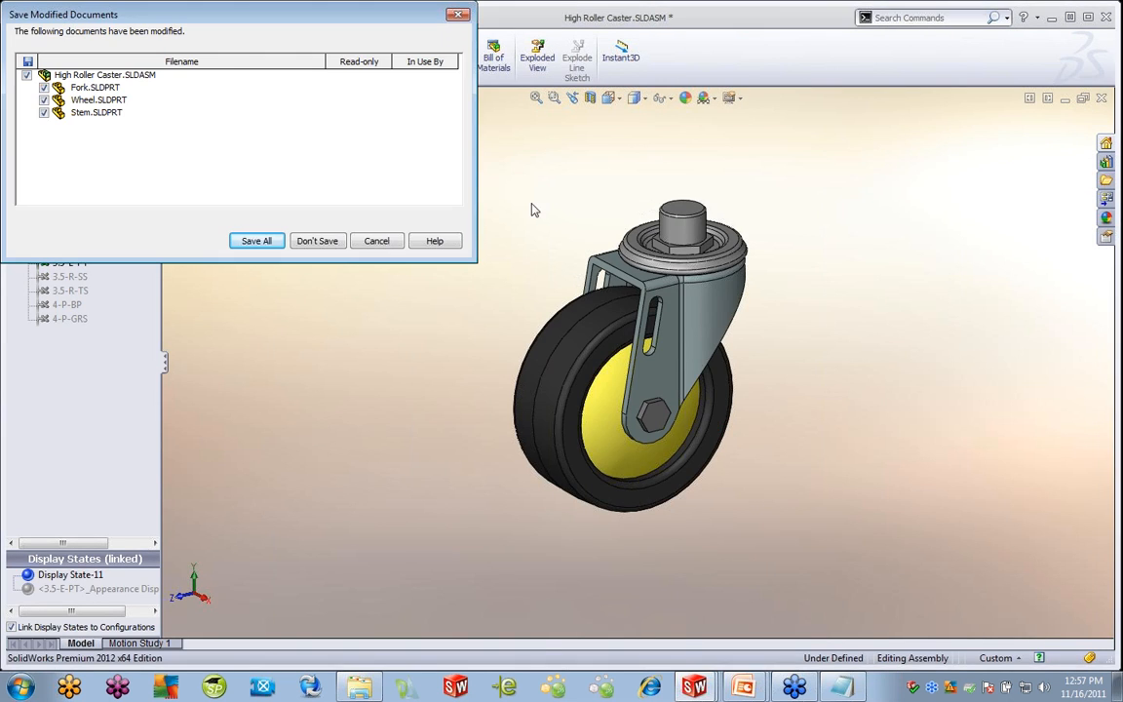
pyautogui.click(309, 244)
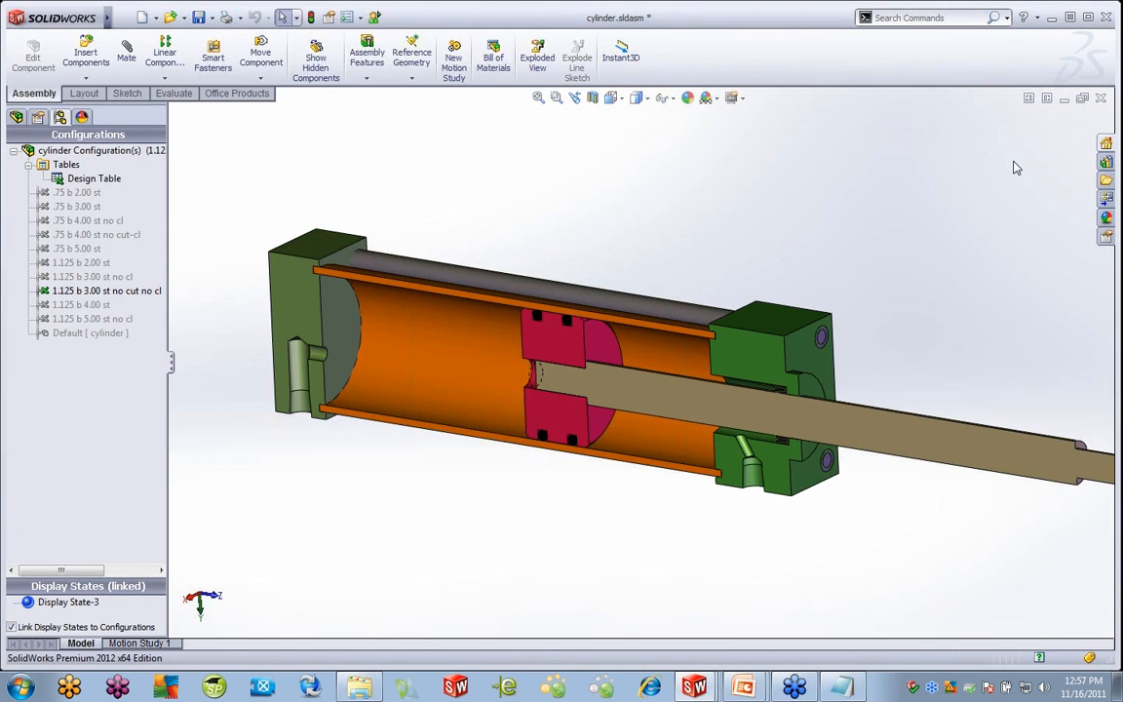
# Close the cylinder assembly, its drawing, the My DT part and the remaining open parts without saving changes
pyautogui.click(1102, 99)
pyautogui.click(597, 364)
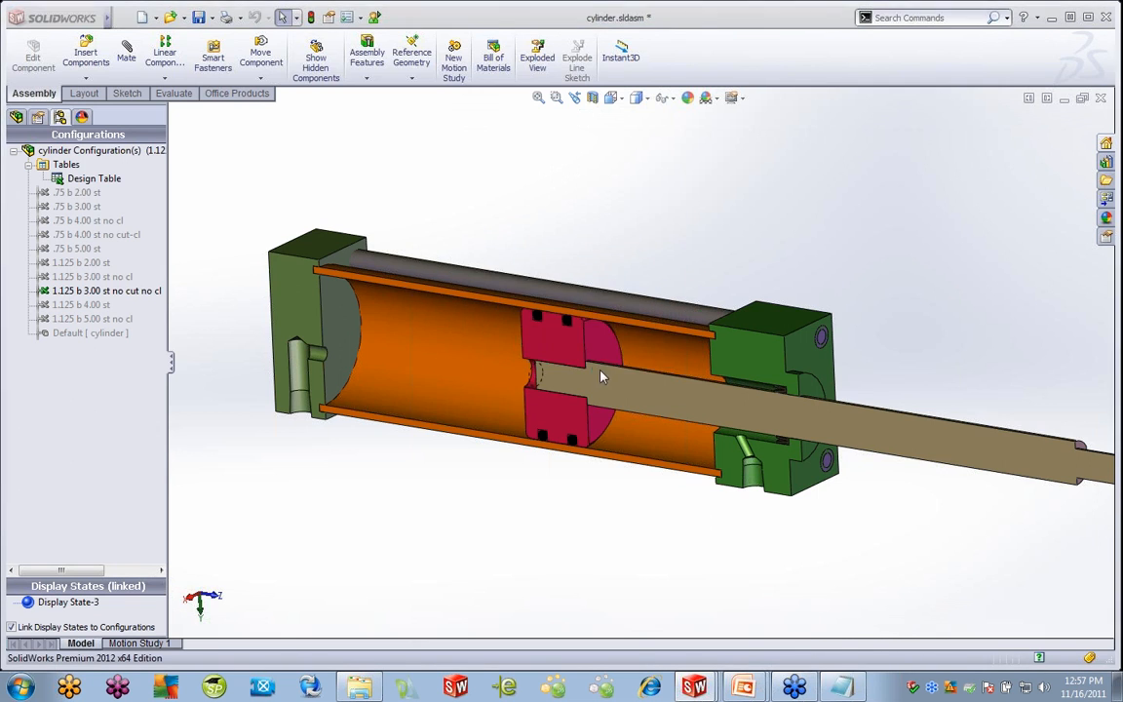
pyautogui.click(1102, 99)
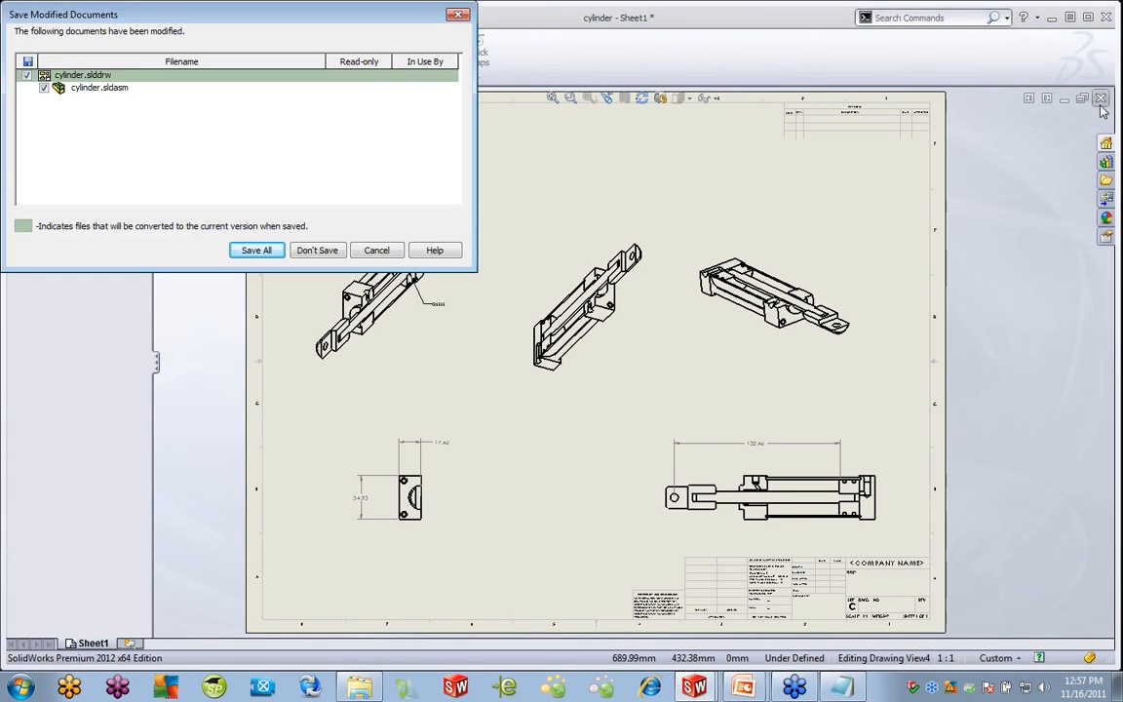
pyautogui.click(318, 251)
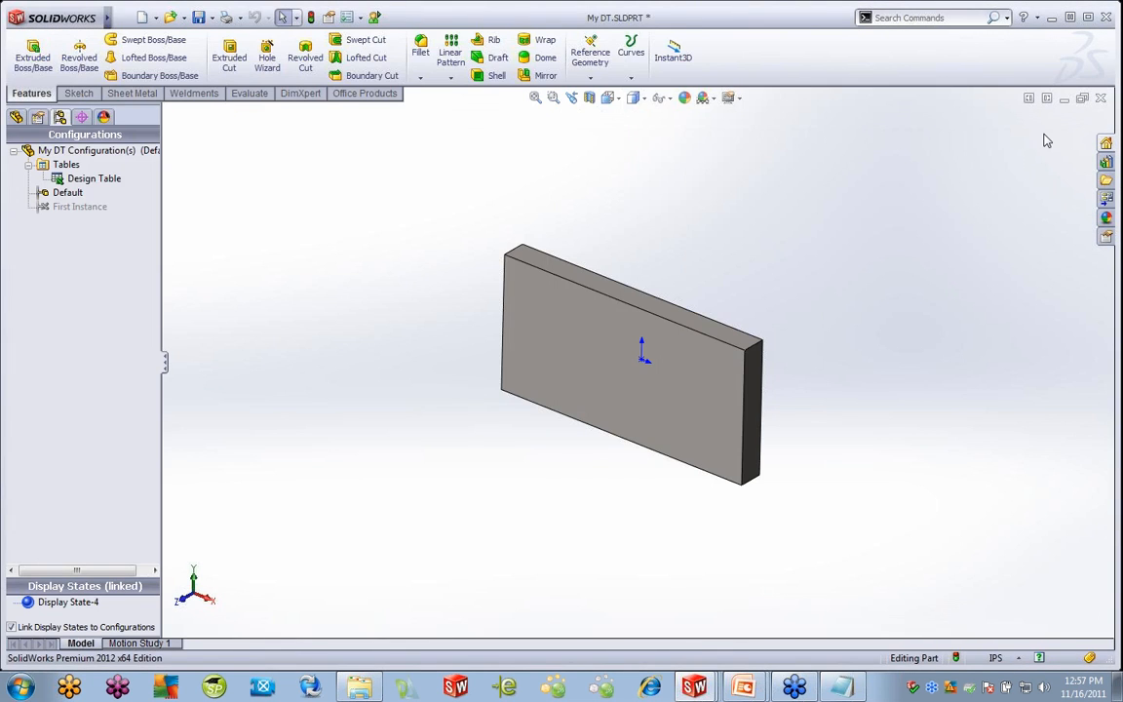
pyautogui.click(1101, 98)
pyautogui.click(596, 365)
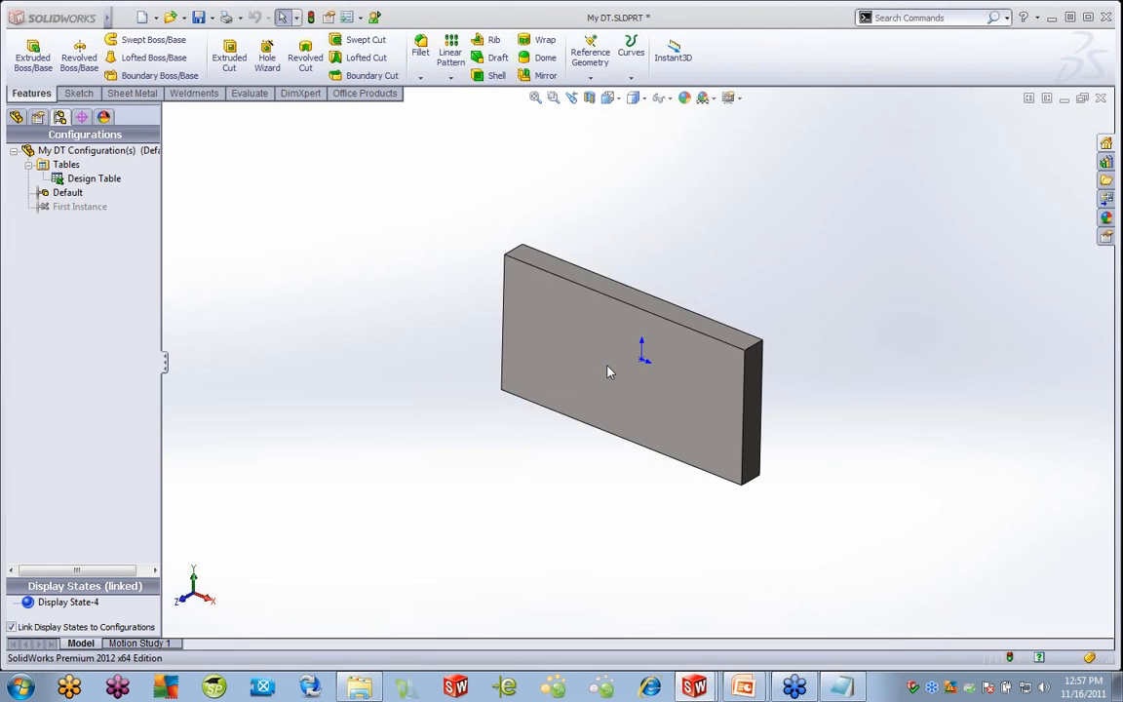
pyautogui.click(1103, 98)
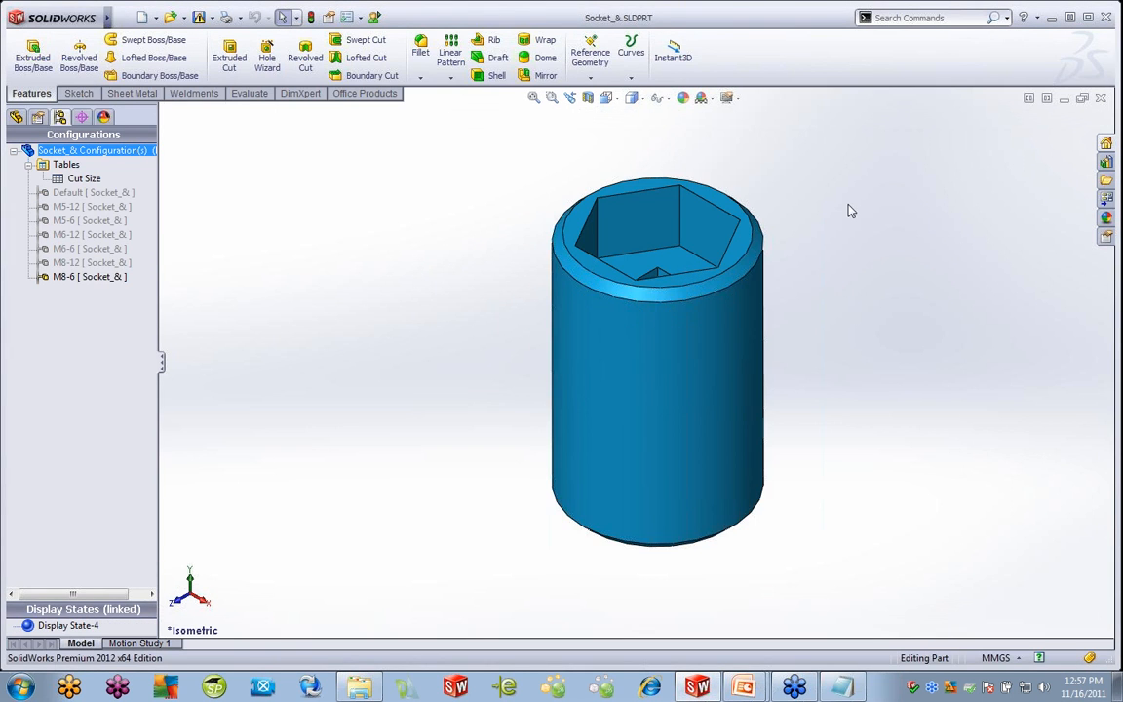
pyautogui.click(1099, 98)
pyautogui.click(1100, 98)
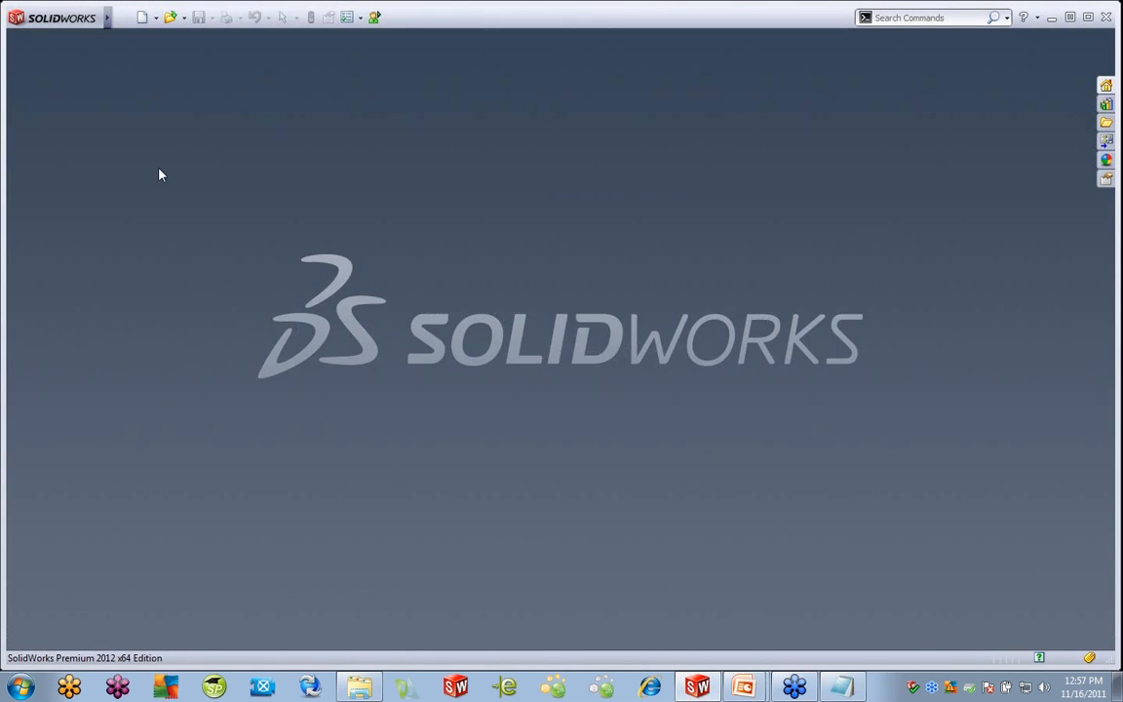
# Open Half Inch Cylinder.SLDASM from the Configuration Publisher folder
pyautogui.click(170, 18)
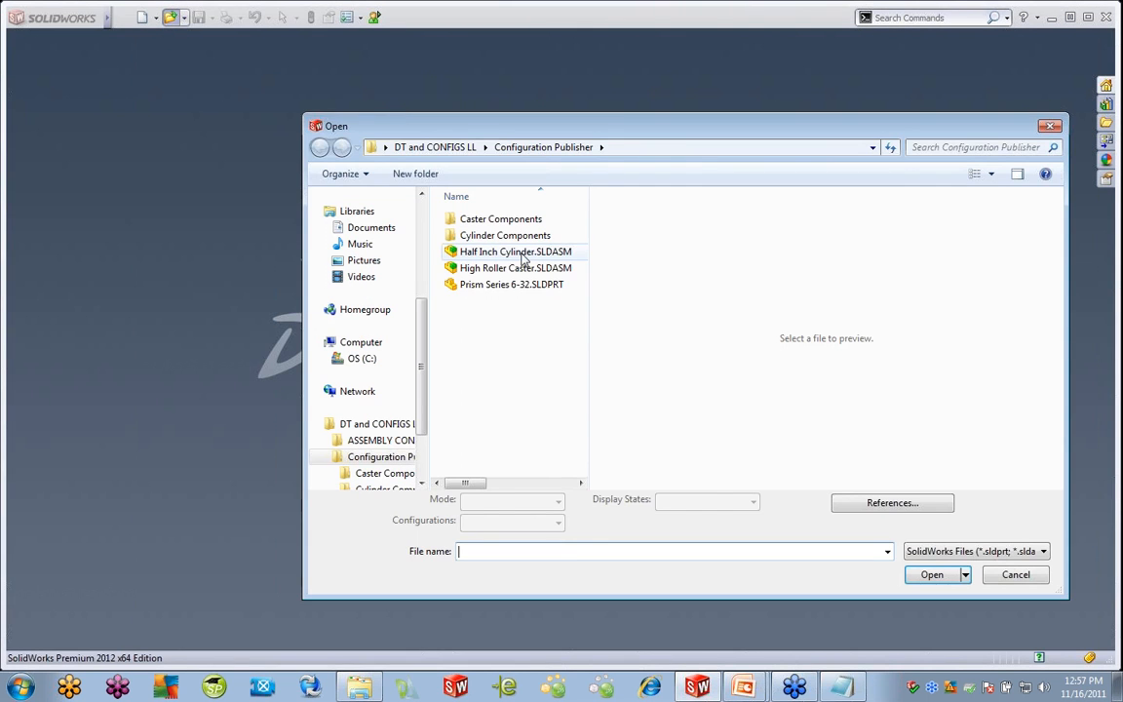
pyautogui.click(522, 253)
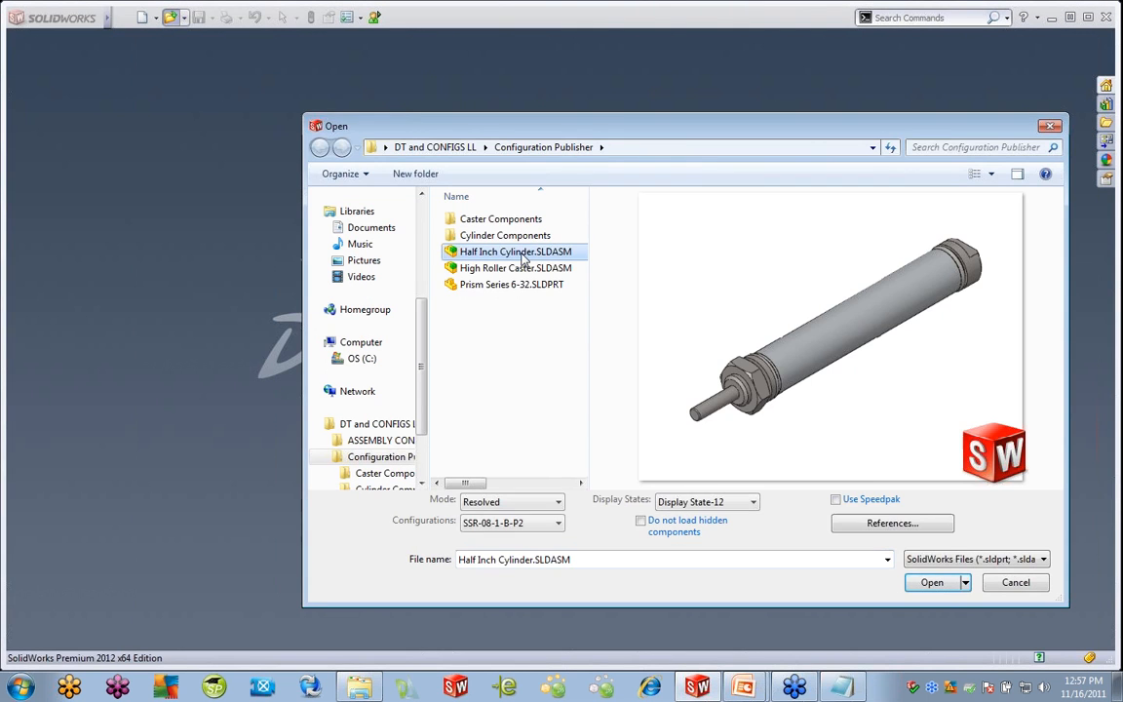
pyautogui.click(932, 583)
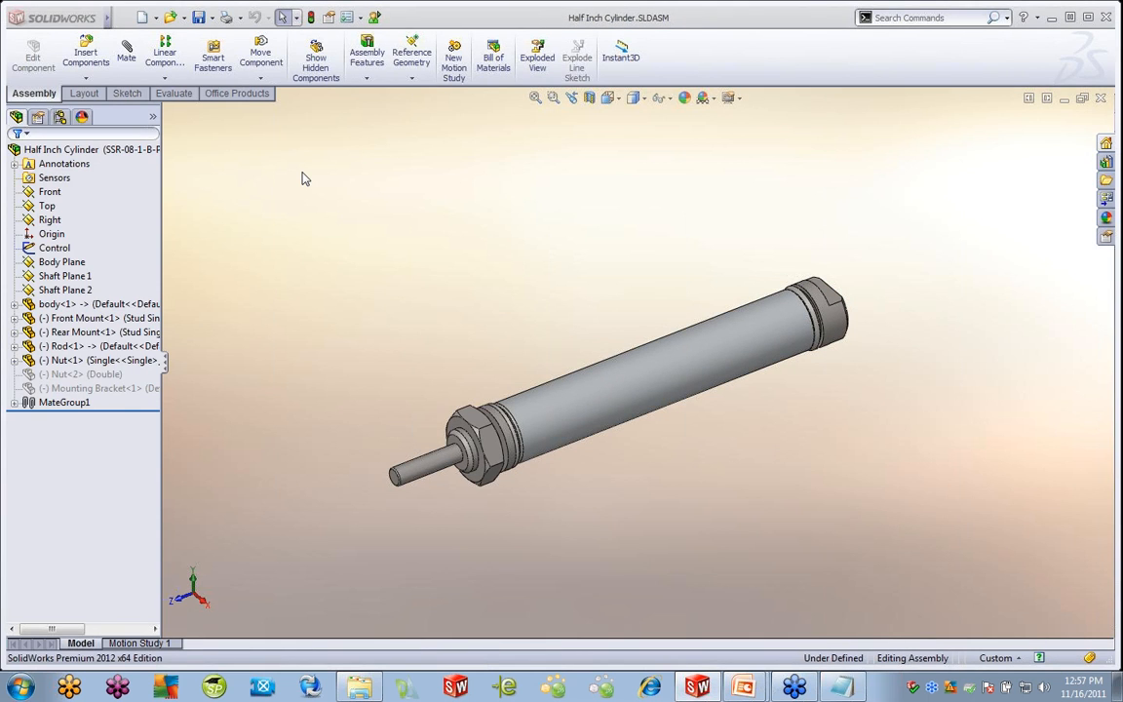
# Start the Configuration Publisher for the Half Inch Cylinder assembly's configurations
pyautogui.click(59, 116)
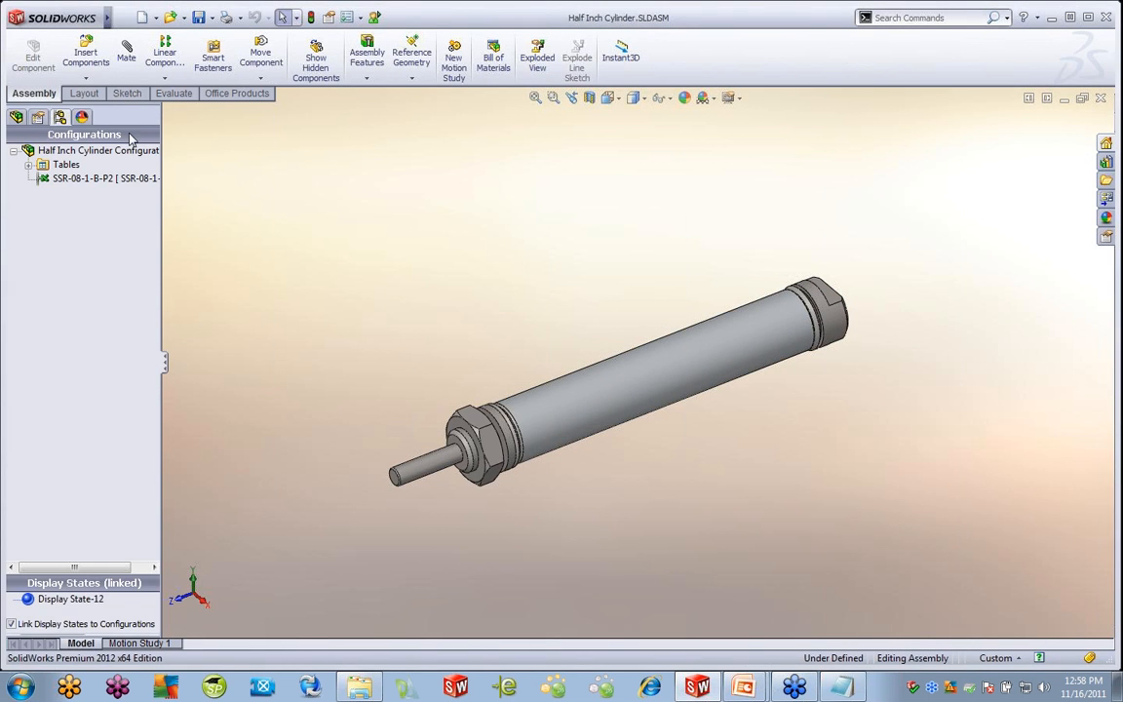
pyautogui.rightClick(65, 154)
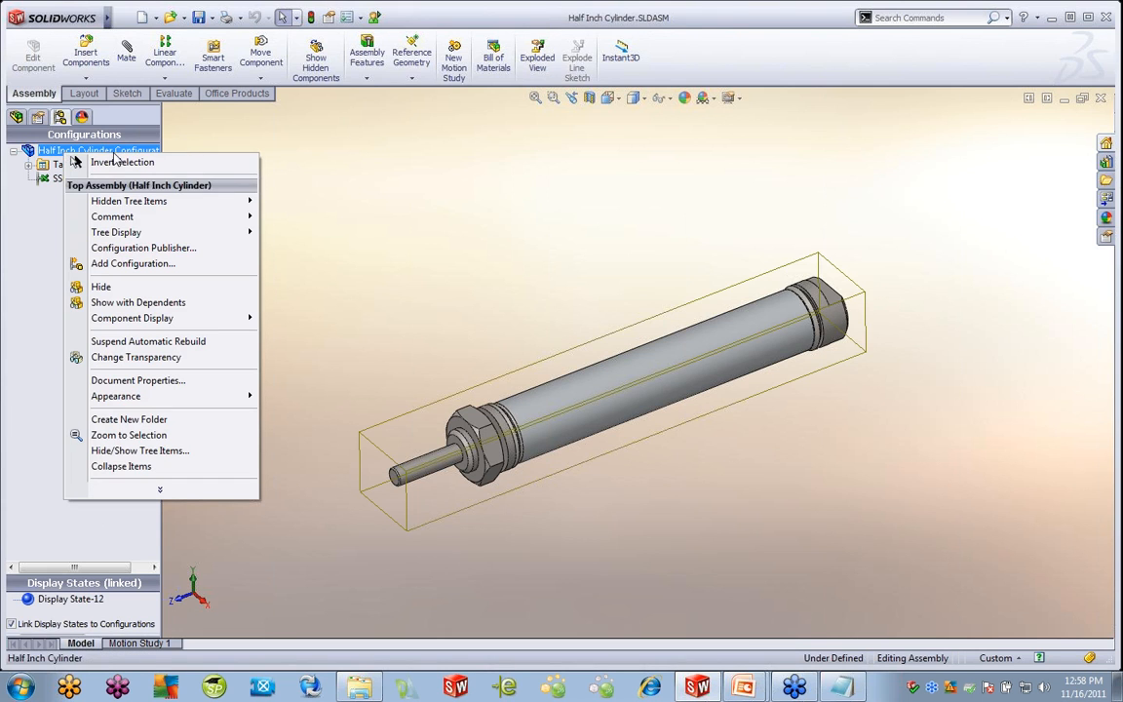
pyautogui.click(137, 249)
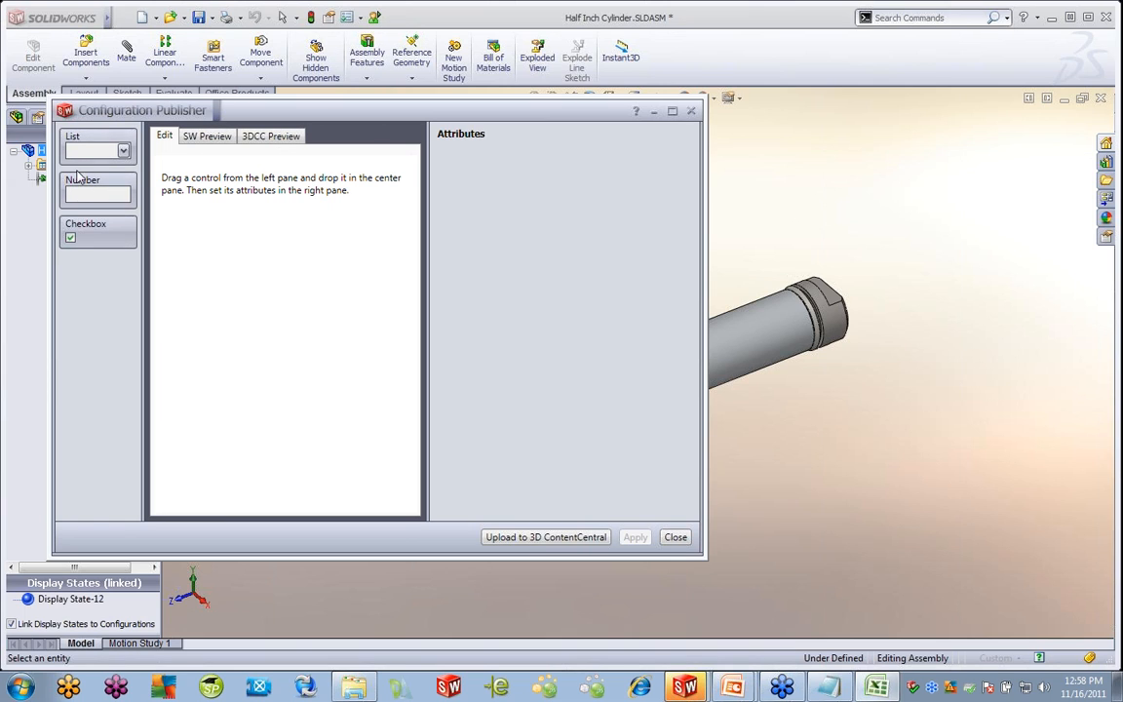
# Add a list control named Mounting Type and link it to the design table variable $PRP@Mounting Type
pyautogui.moveTo(78, 146); pyautogui.dragTo(230, 179)
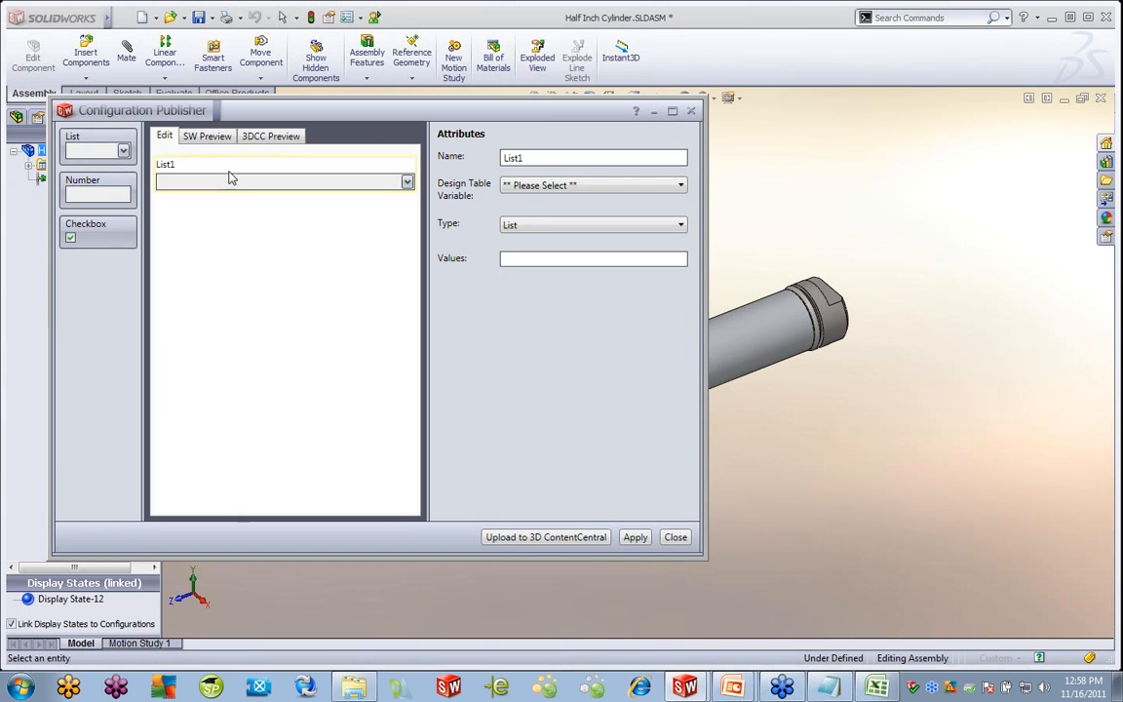
pyautogui.doubleClick(531, 157)
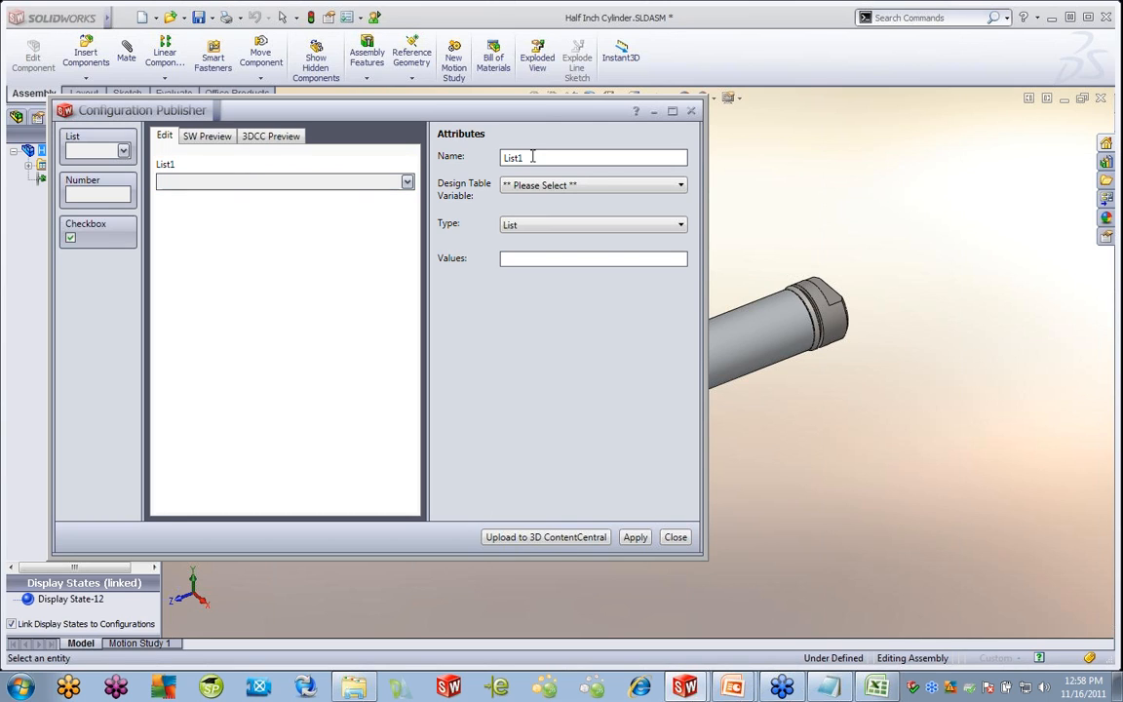
pyautogui.write('Mo')
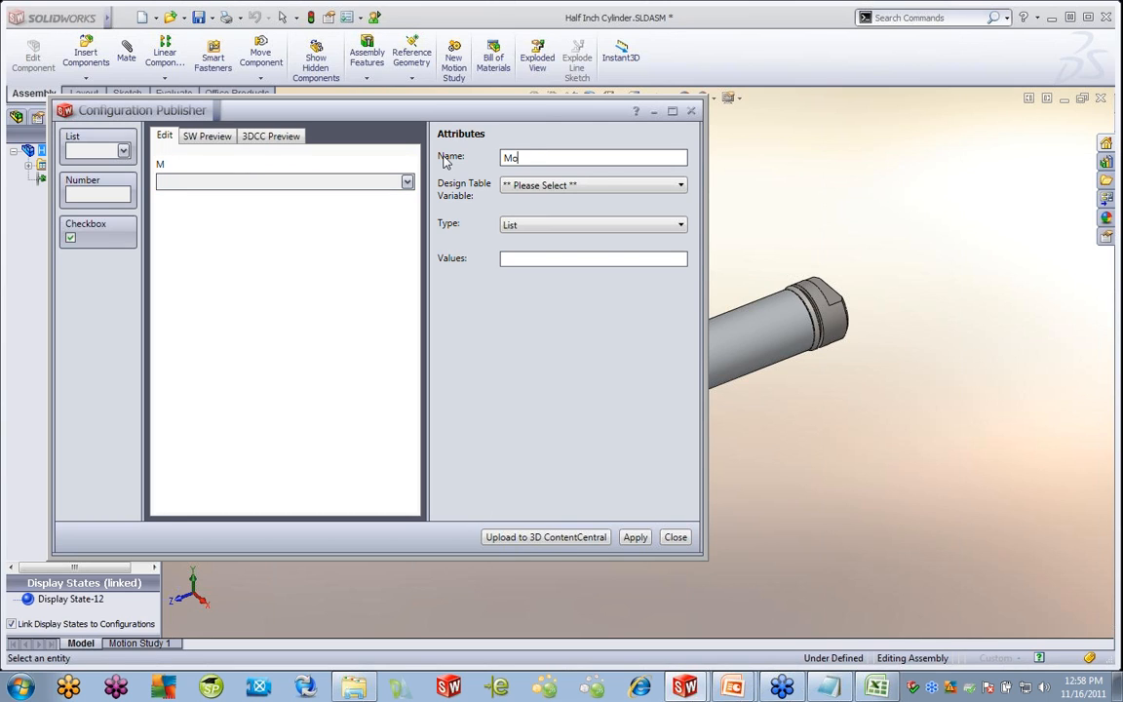
pyautogui.write('unting Type')
pyautogui.click(570, 186)
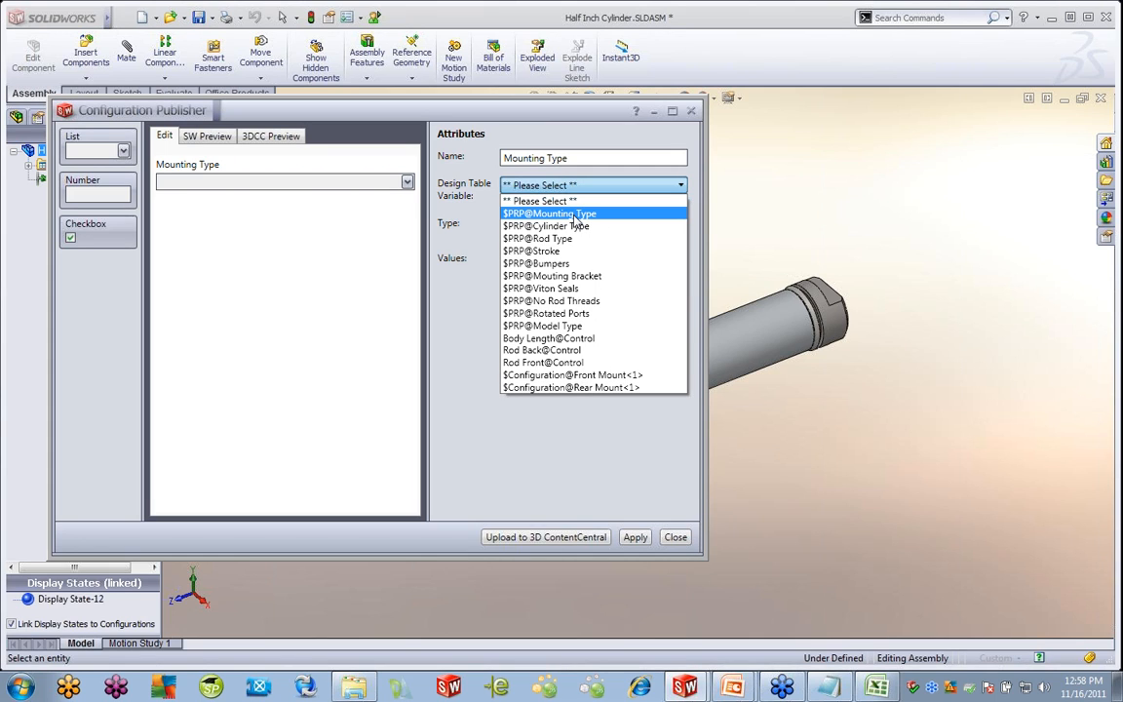
pyautogui.click(575, 215)
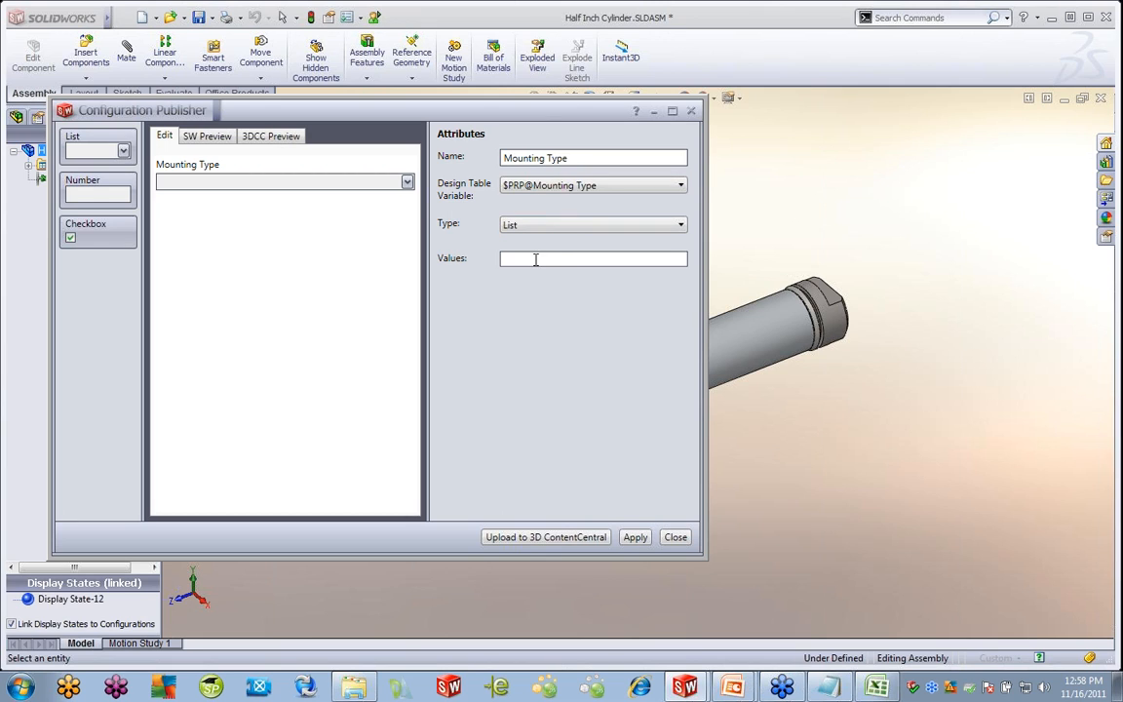
# Enter Stud, Front Block and Universal as the values of the Mounting Type list and apply the change
pyautogui.hotkey('alt', 'Tab')
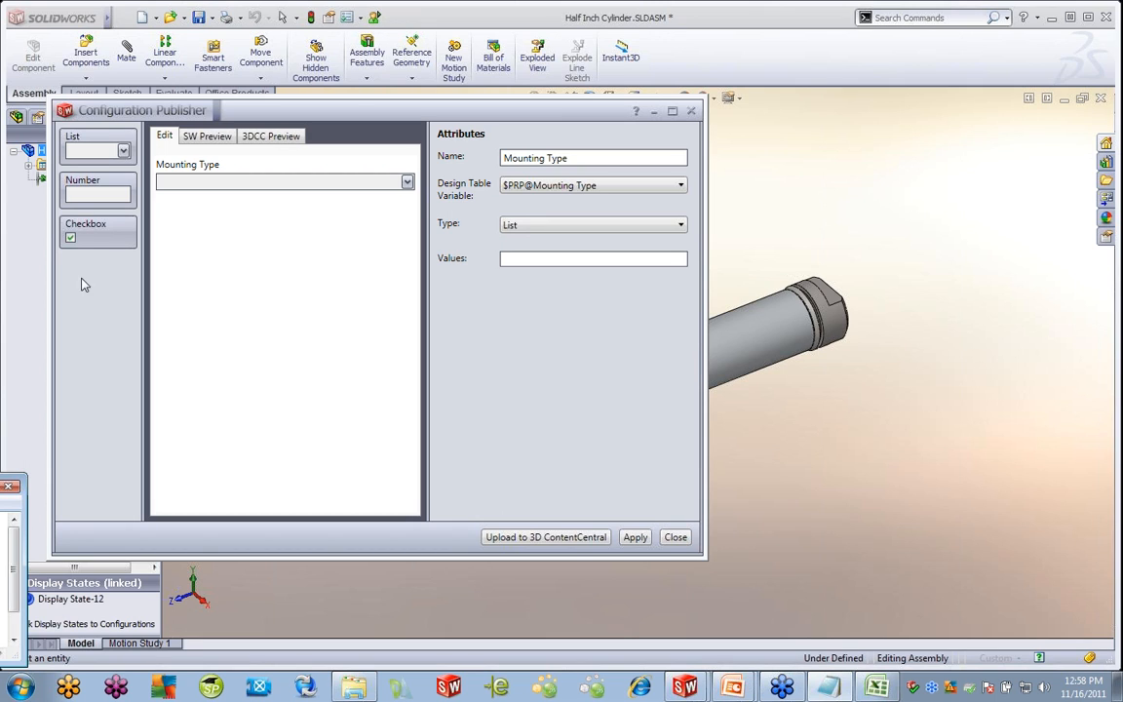
pyautogui.click(526, 260)
pyautogui.rightClick(512, 259)
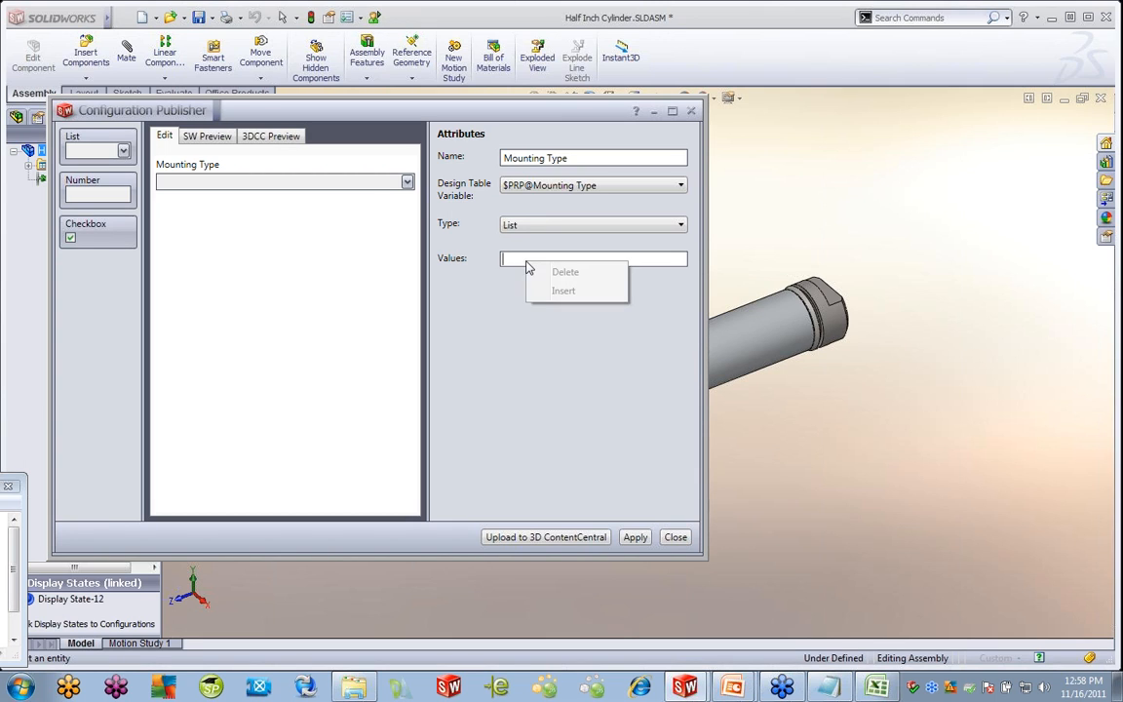
pyautogui.click(511, 258)
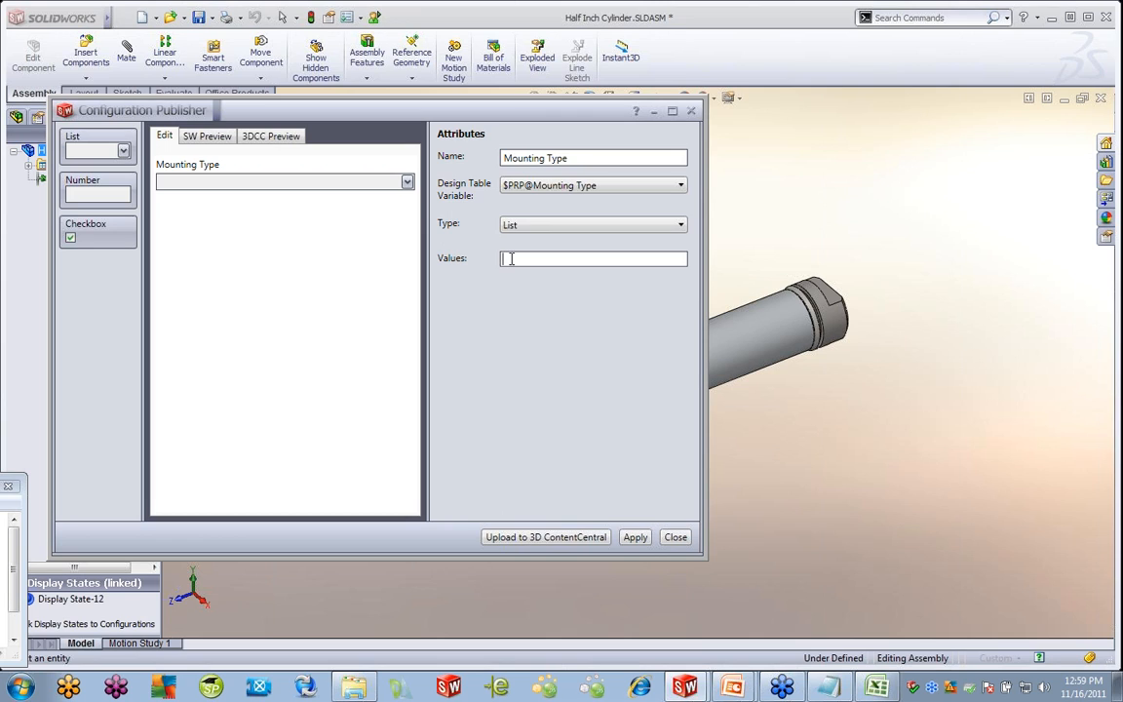
pyautogui.write('Stud Front Block Universal')
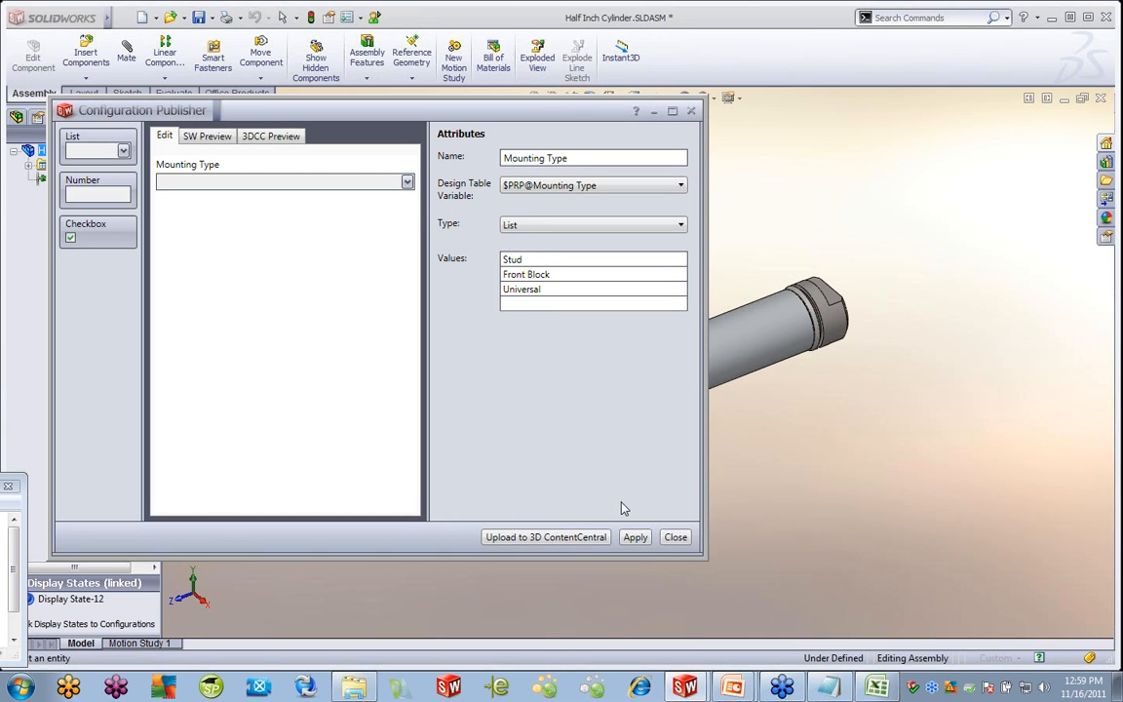
pyautogui.click(643, 543)
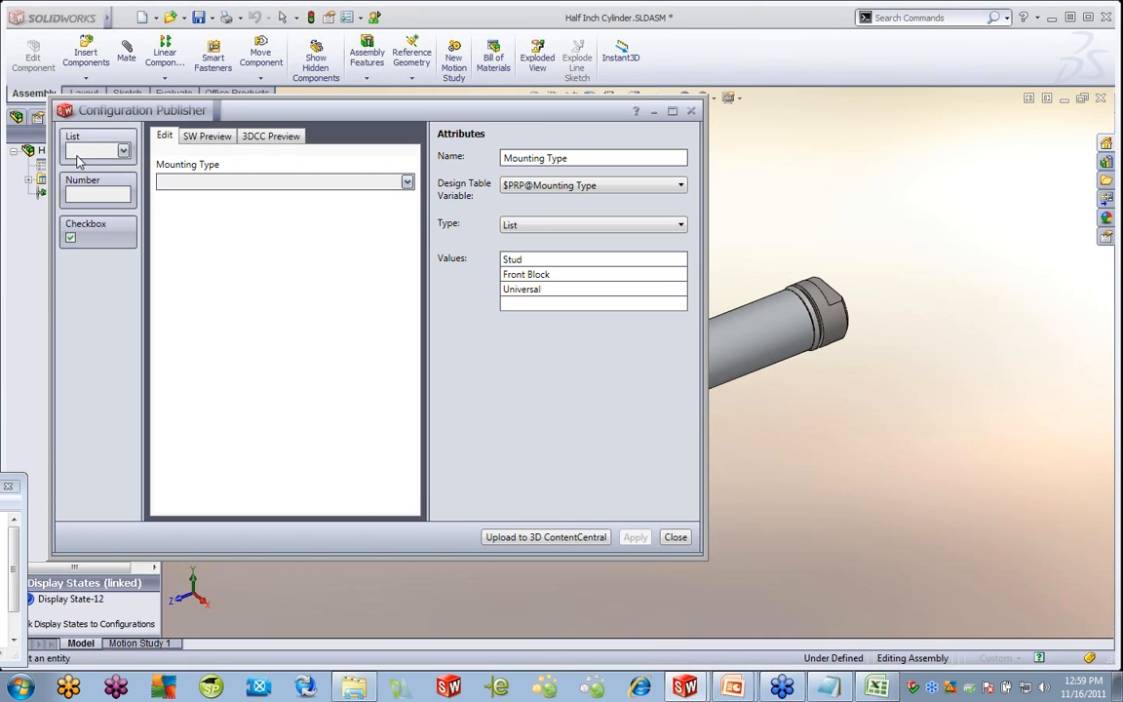
# Add a second list control named Cylinder Type below Mounting Type and link it to the design table variable $PRP@Cylinder Type
pyautogui.moveTo(78, 156); pyautogui.dragTo(201, 242)
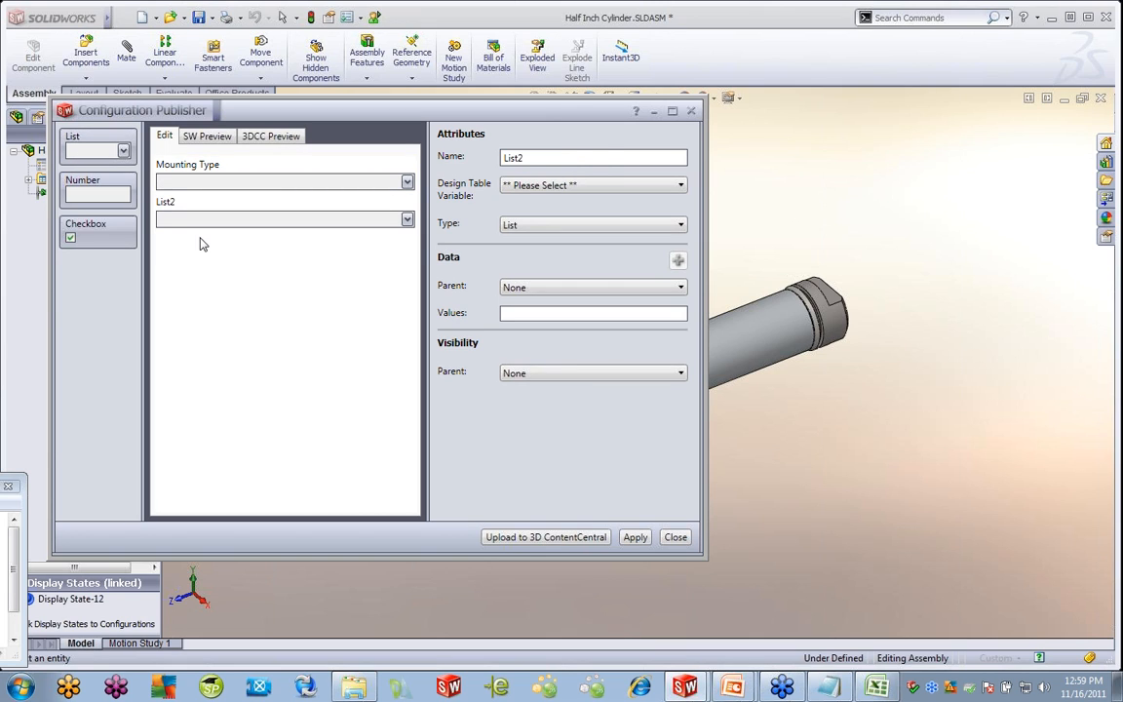
pyautogui.moveTo(575, 158); pyautogui.dragTo(482, 163)
pyautogui.write('Cylinder Type')
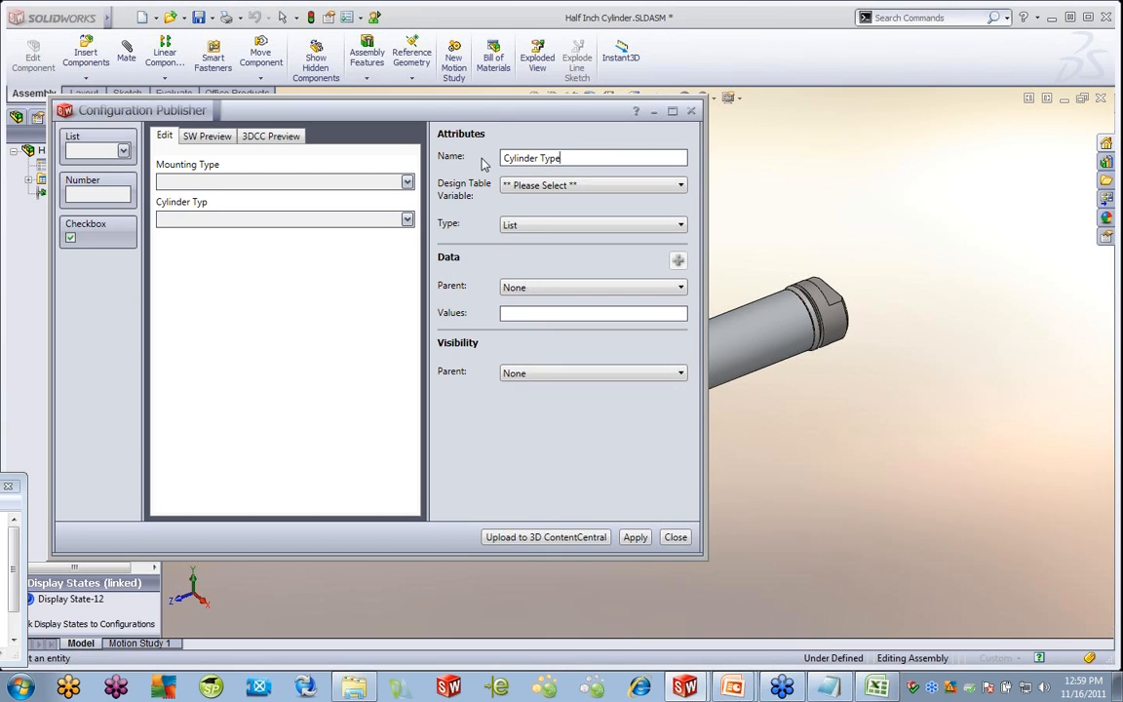
pyautogui.click(579, 186)
pyautogui.click(570, 212)
pyautogui.click(680, 227)
pyautogui.click(677, 228)
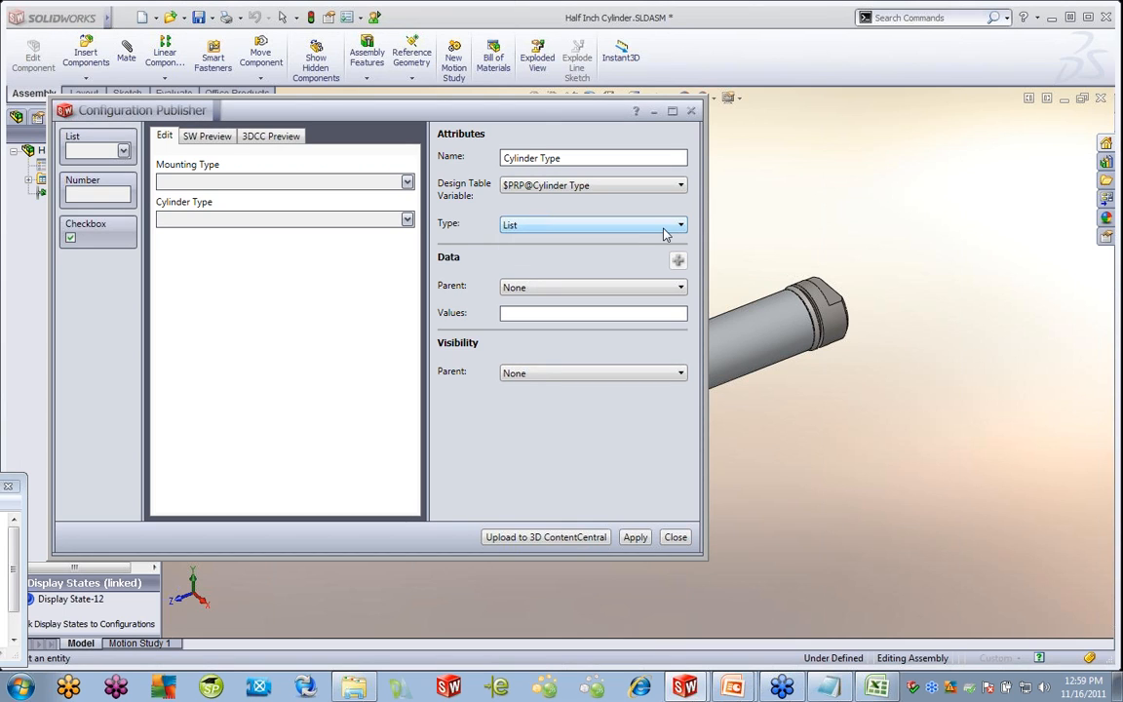
# Make Mounting Type the data parent of Cylinder Type and enter Single Acting, Double Acting and Reverse Acting as the Stud values
pyautogui.click(679, 288)
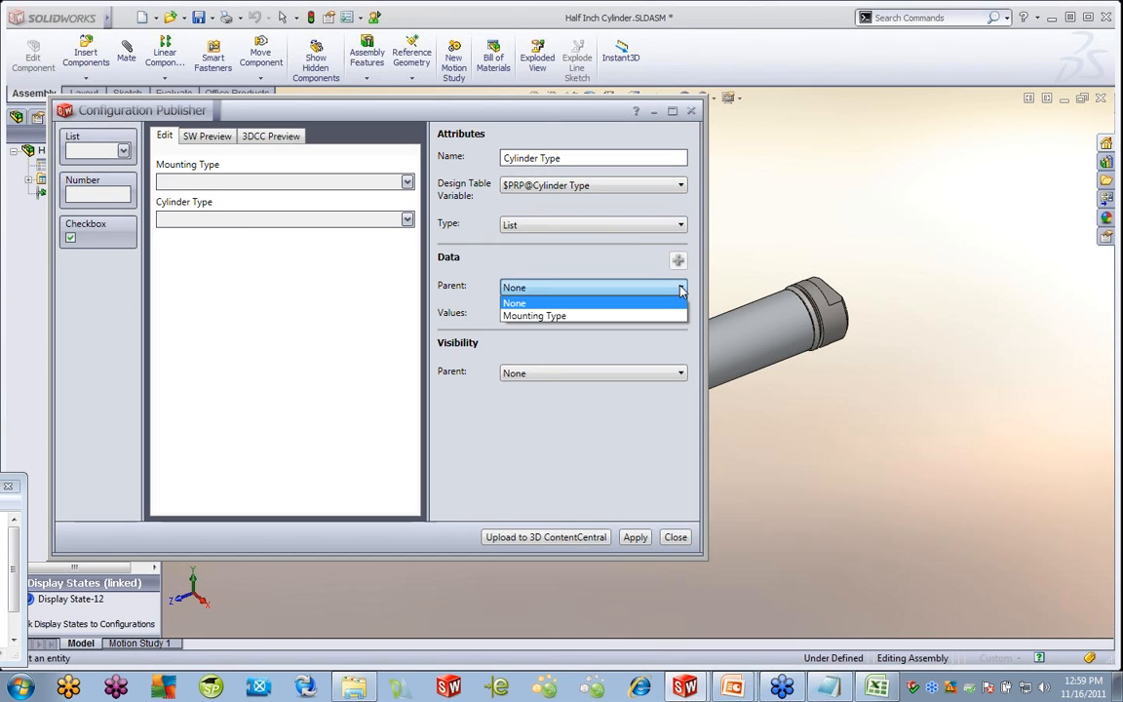
pyautogui.click(566, 316)
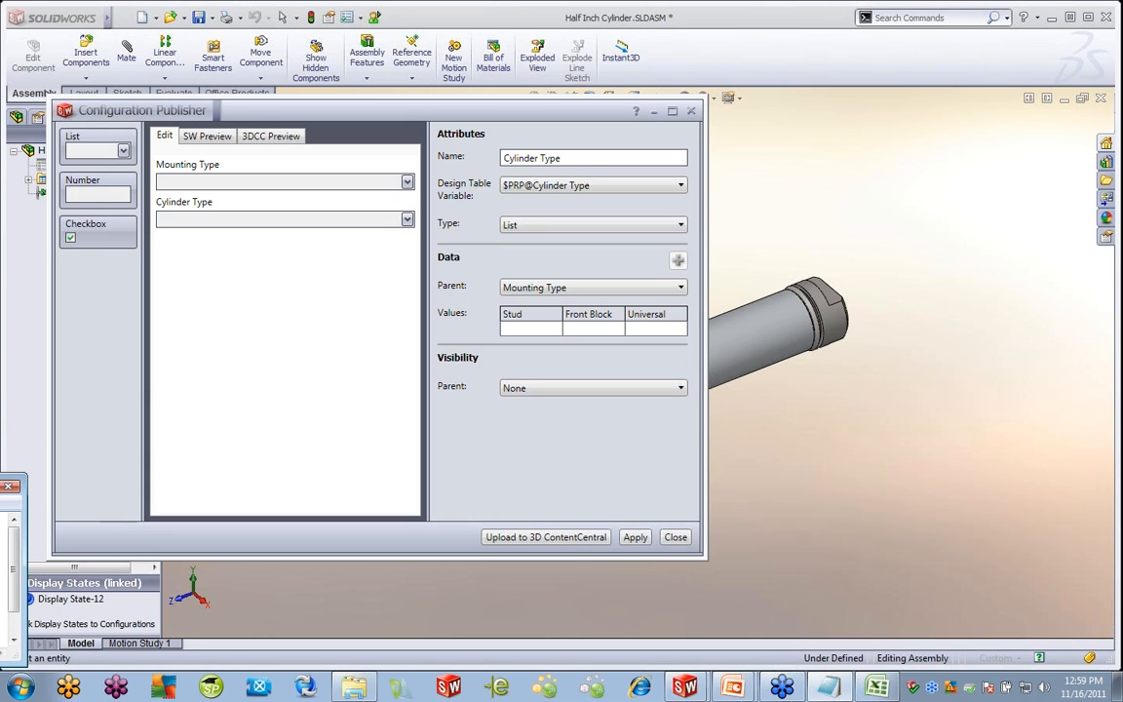
pyautogui.rightClick(525, 332)
pyautogui.click(513, 332)
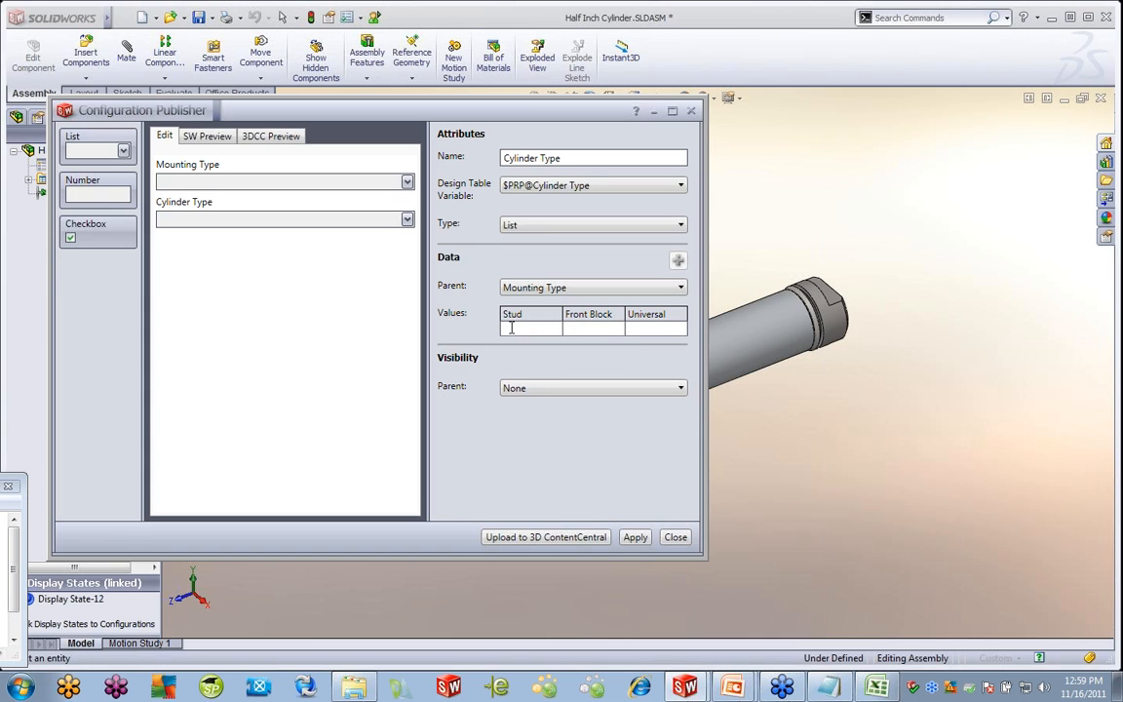
pyautogui.write('Single Acting Double Acting Reverse Acting')
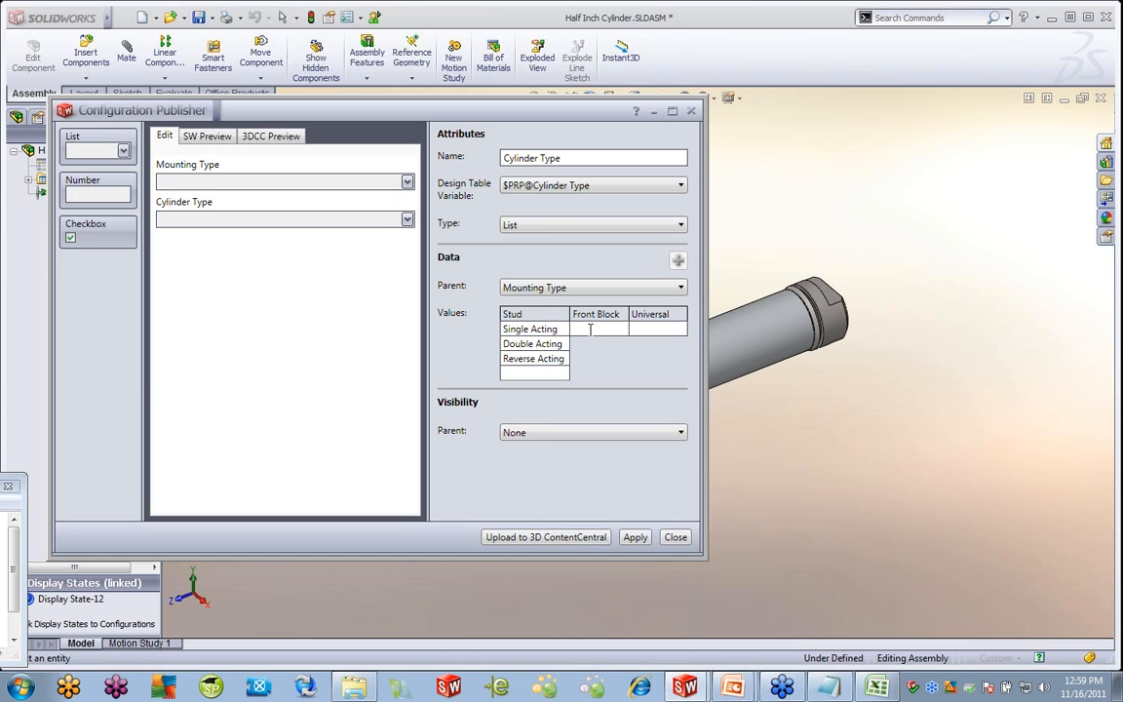
# Enter Single Acting and Double Acting for Front Block, and Single Acting, Double Acting and Reverse Acting for Universal, and apply the change
pyautogui.write('Single Acting Double Acting Reverse Acting')
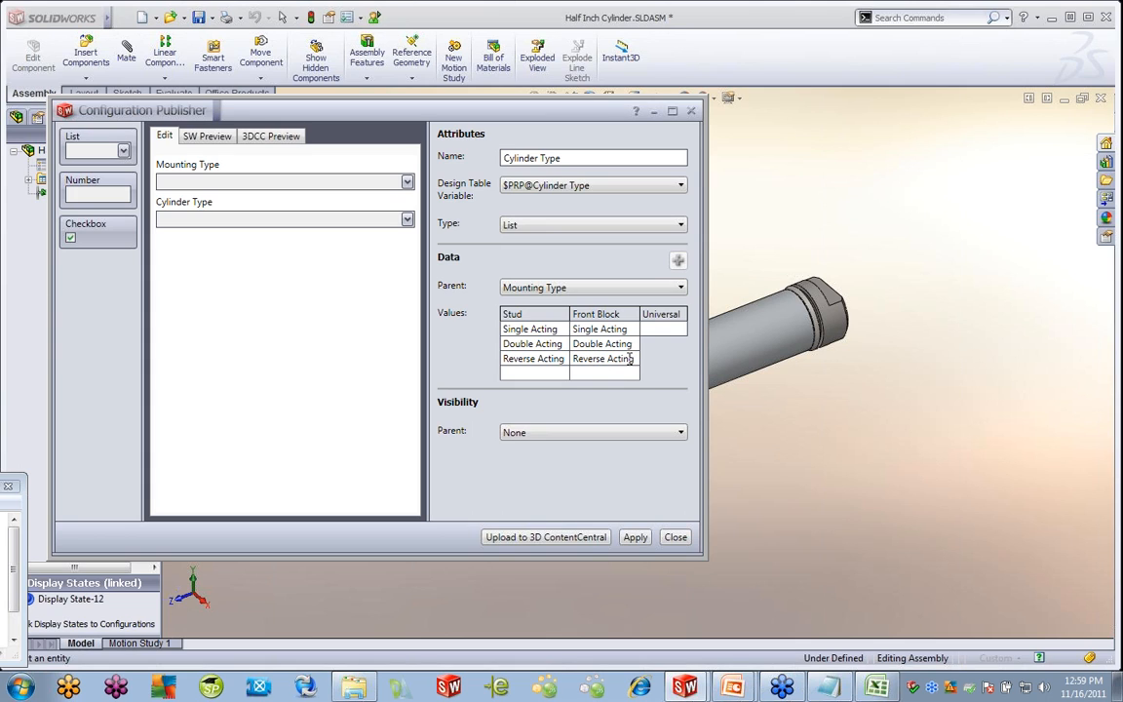
pyautogui.moveTo(633, 358); pyautogui.dragTo(565, 359)
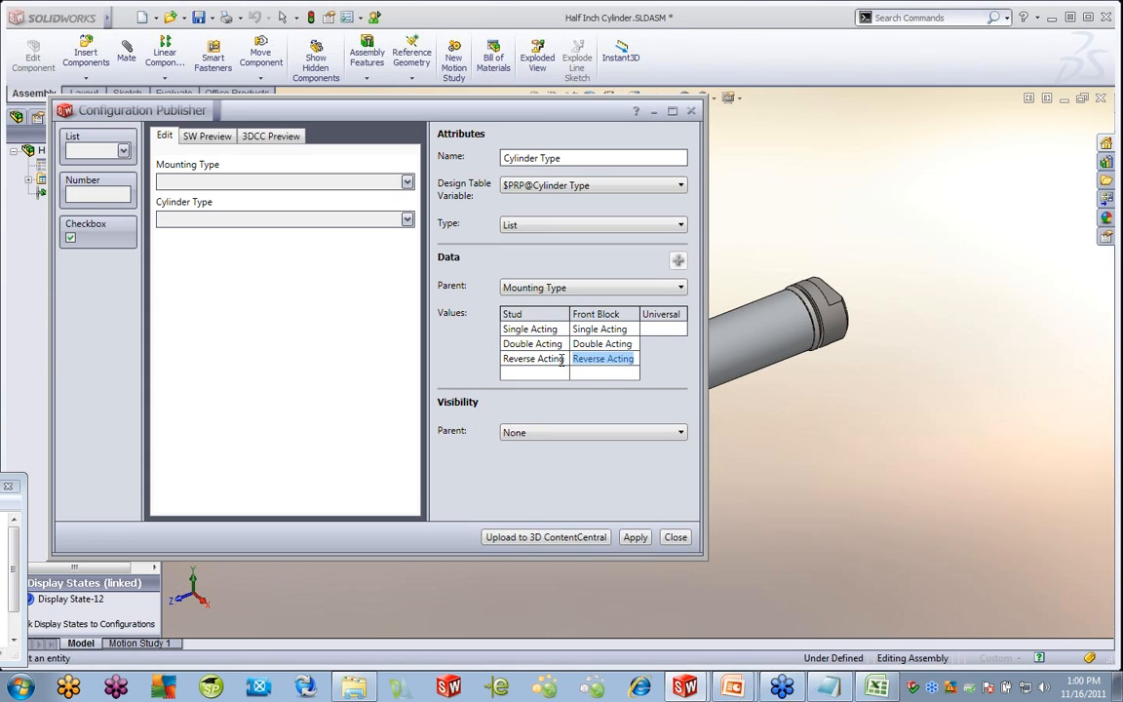
pyautogui.press('Delete')
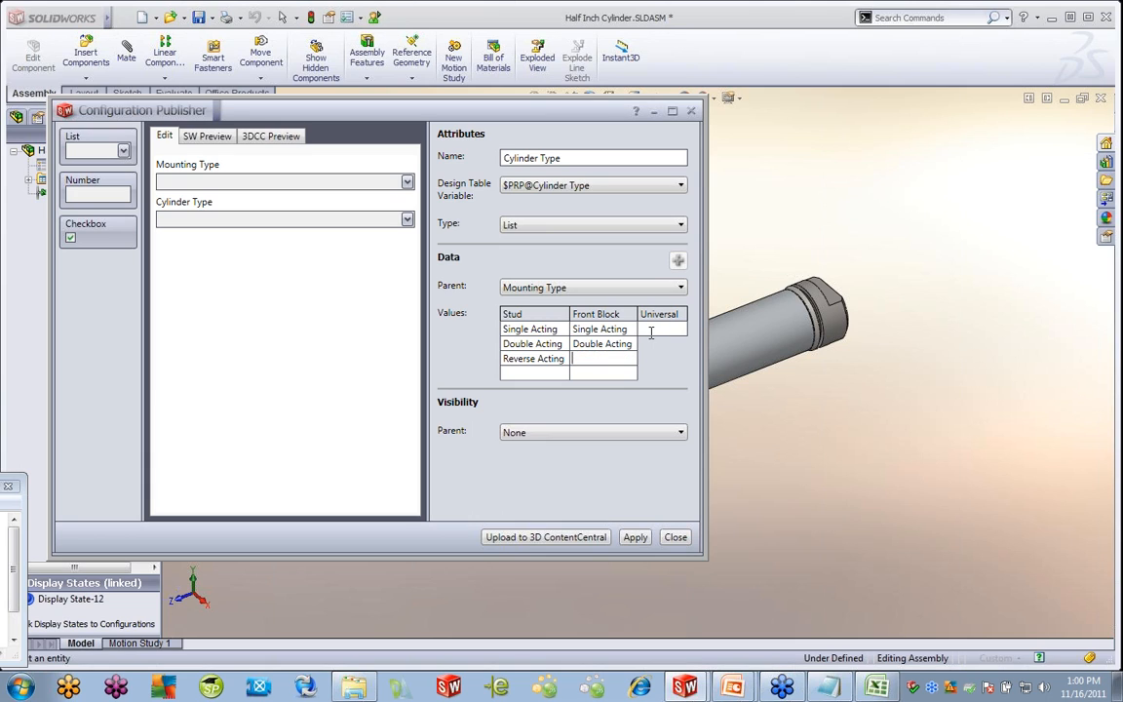
pyautogui.click(650, 331)
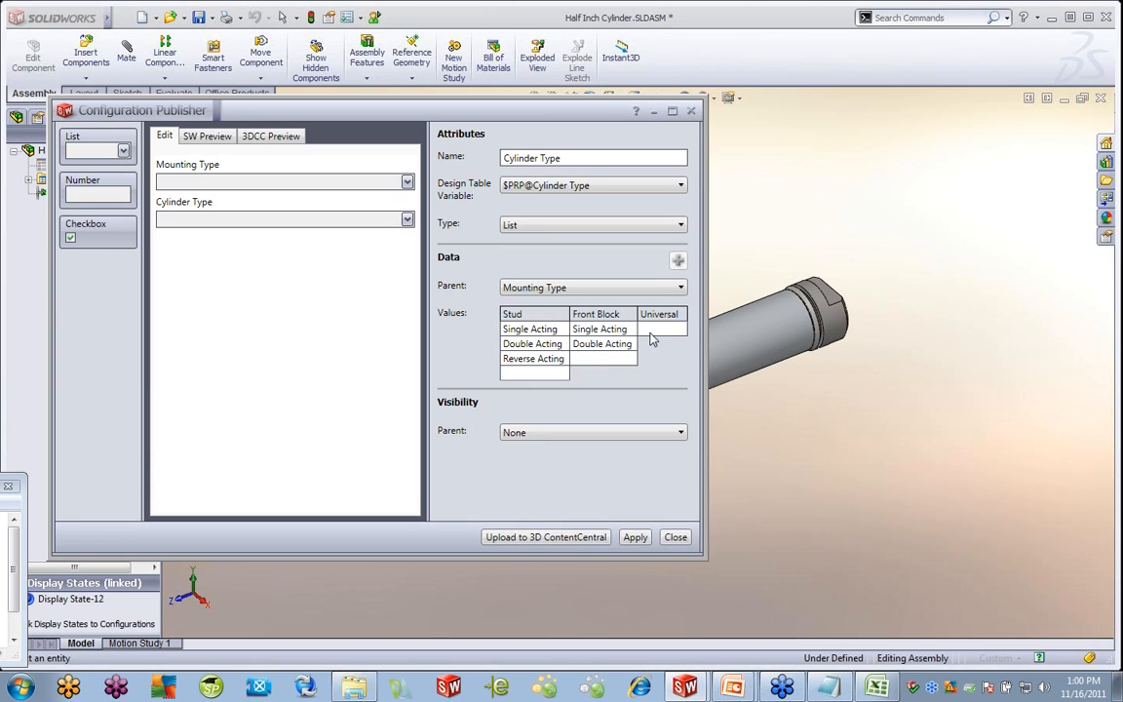
pyautogui.write('Single Acting Double Acting Reverse Acting')
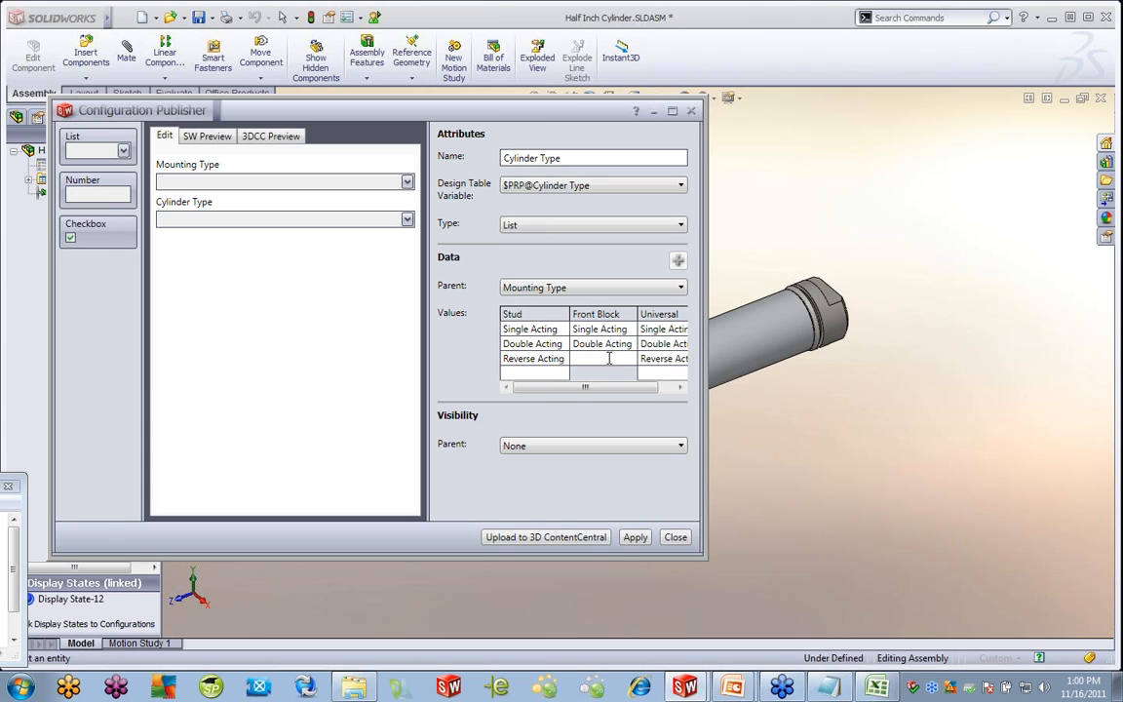
pyautogui.click(637, 537)
# Add a third list control named Rod type below Cylinder Type and link it to the design table variable $PRP@Rod Type
pyautogui.moveTo(70, 143); pyautogui.dragTo(237, 274)
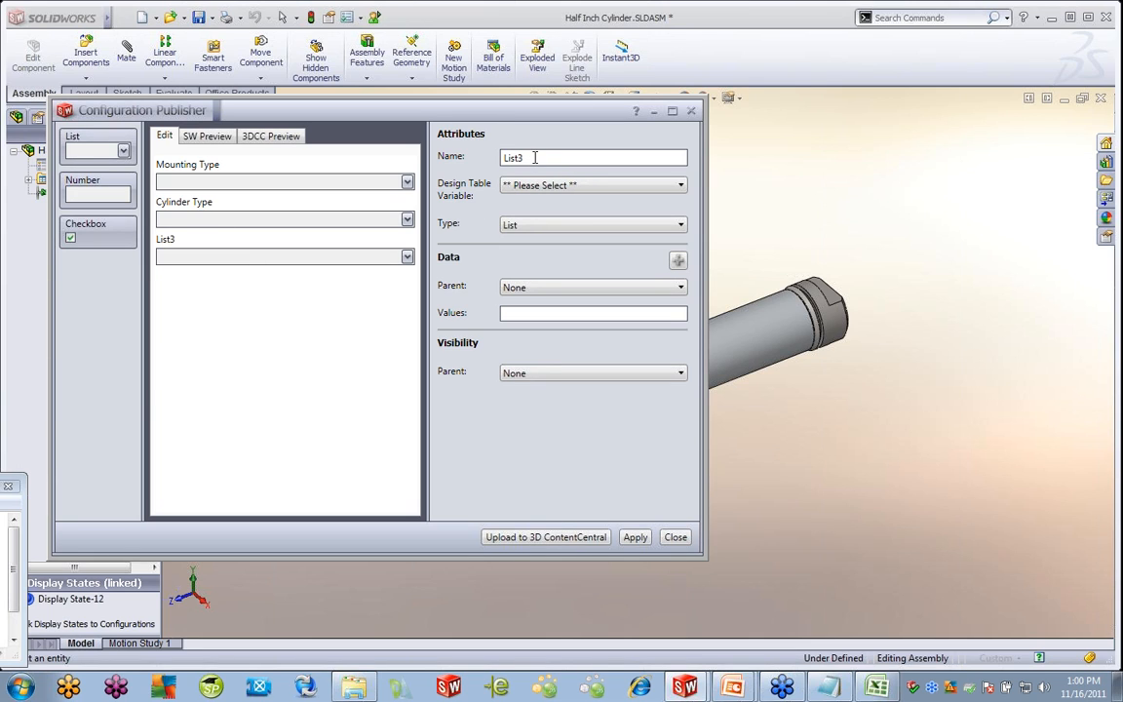
pyautogui.moveTo(535, 157); pyautogui.dragTo(479, 156)
pyautogui.write('Rod type')
pyautogui.click(586, 186)
pyautogui.click(566, 214)
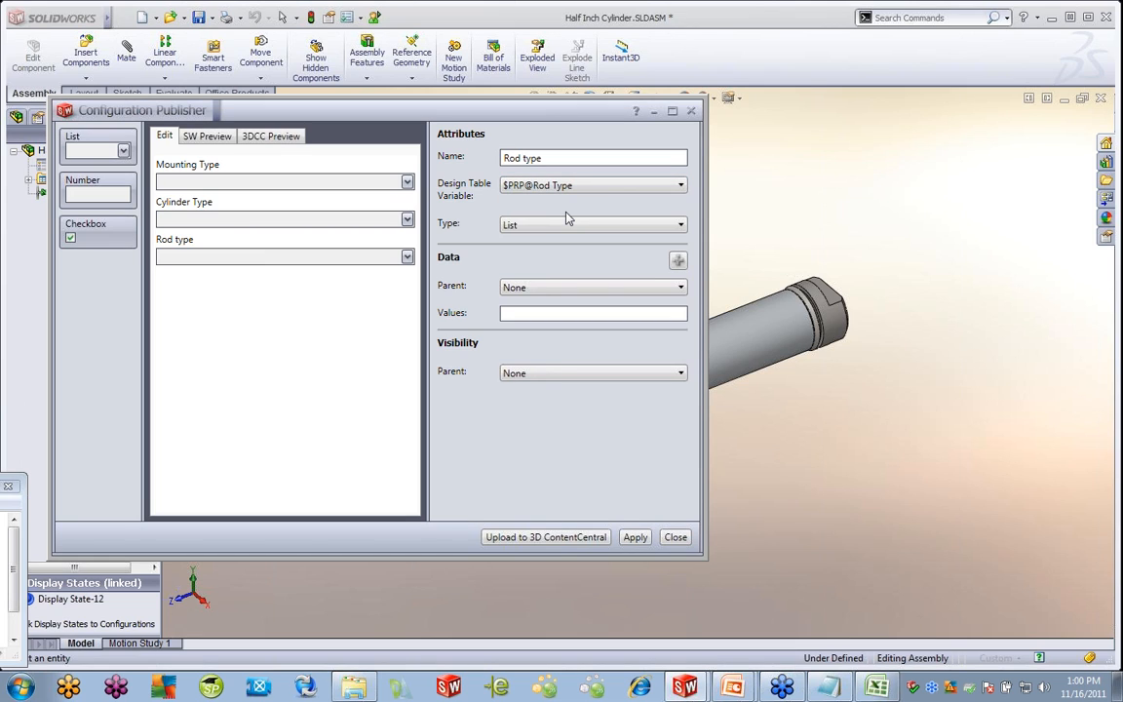
# Parent Rod type to Cylinder Type, with Rotating Rod and Non-Rotating Rod for Single Acting, Rotating Rod and Double Ended Rod for Double Acting, and apply
pyautogui.click(629, 293)
pyautogui.click(601, 328)
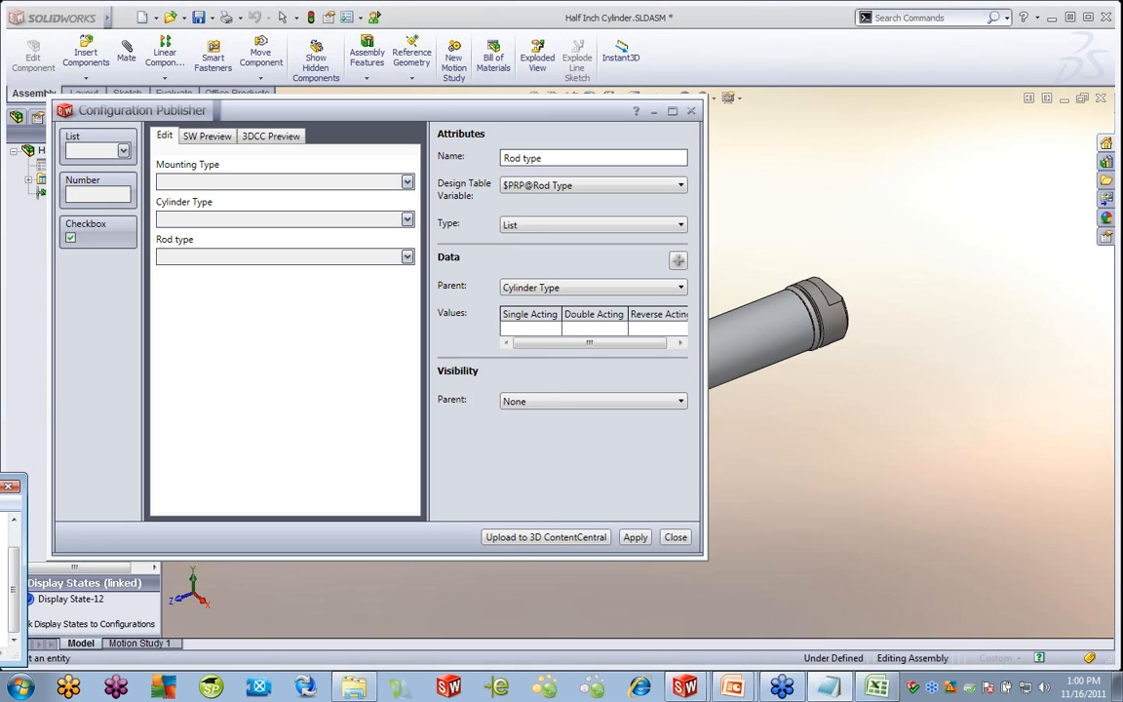
pyautogui.click(526, 328)
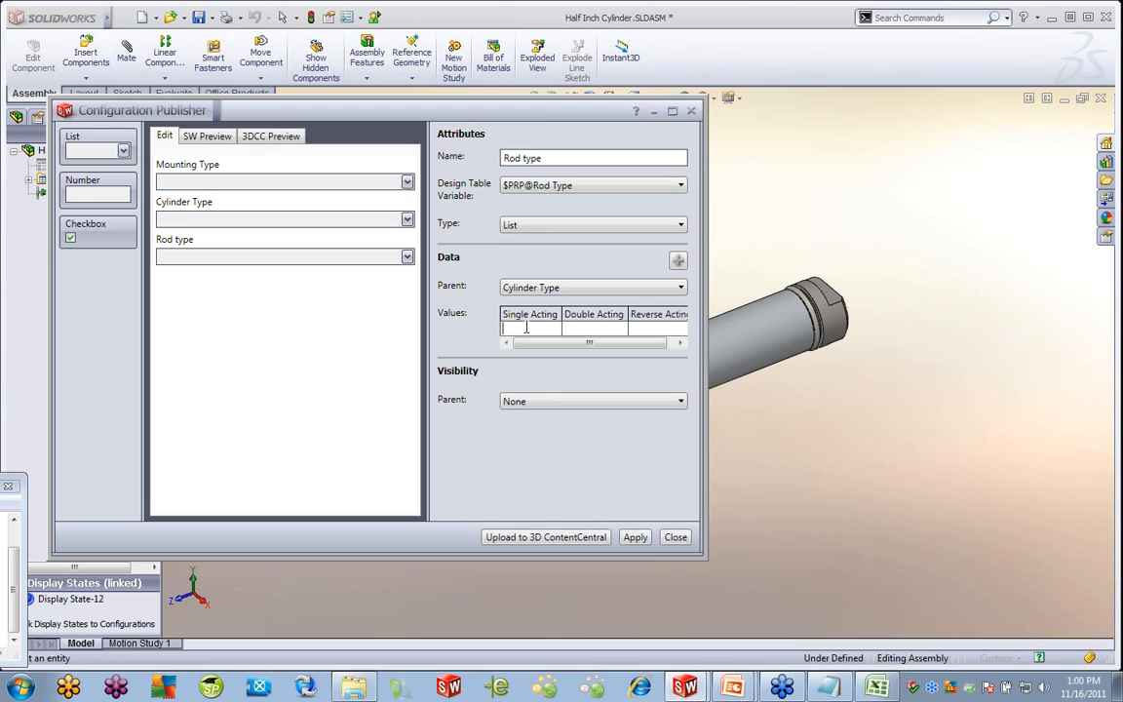
pyautogui.hotkey('ctrl', 'v')
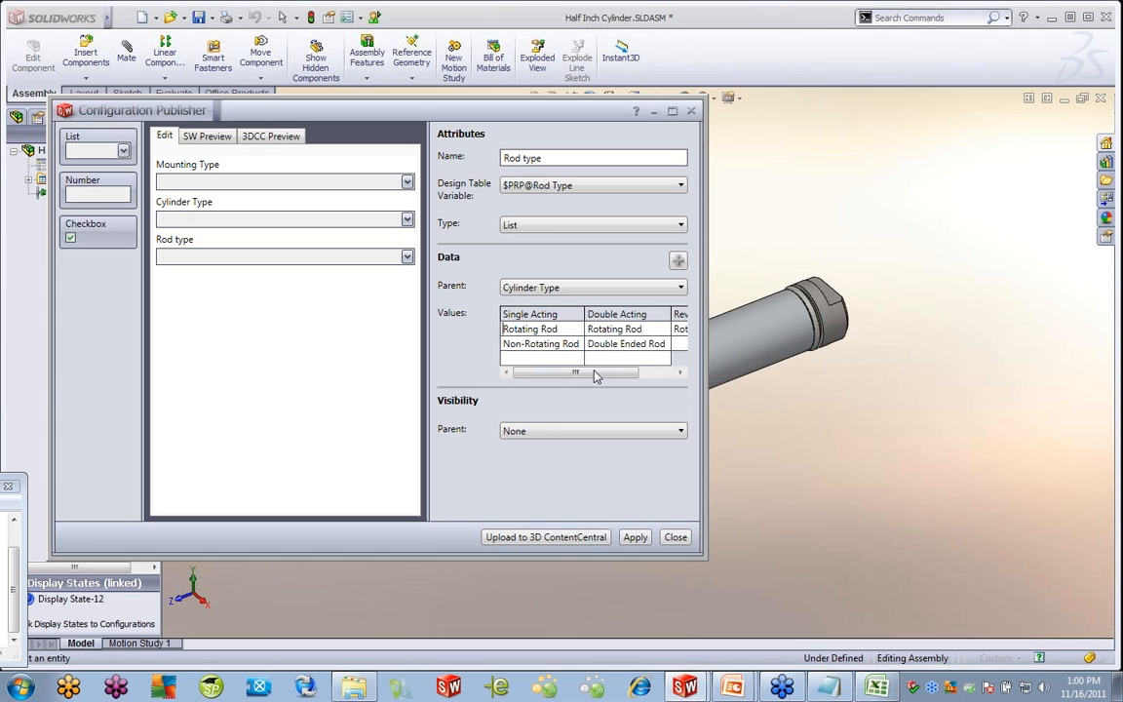
pyautogui.moveTo(596, 374); pyautogui.dragTo(551, 382)
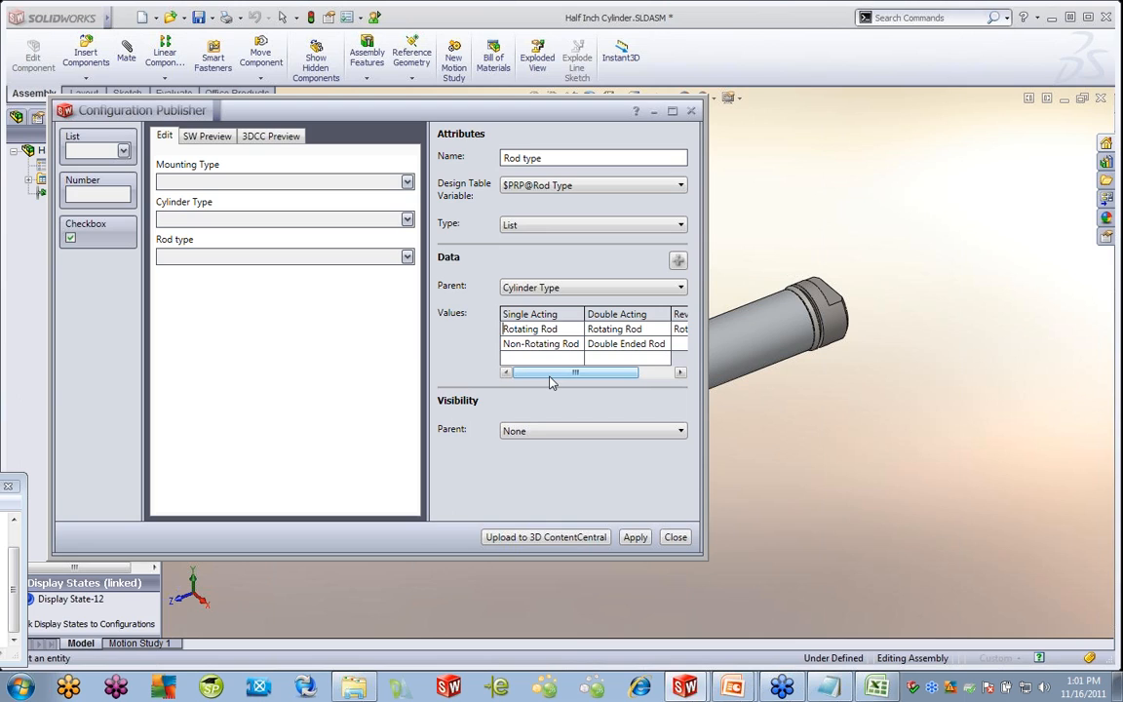
pyautogui.click(635, 537)
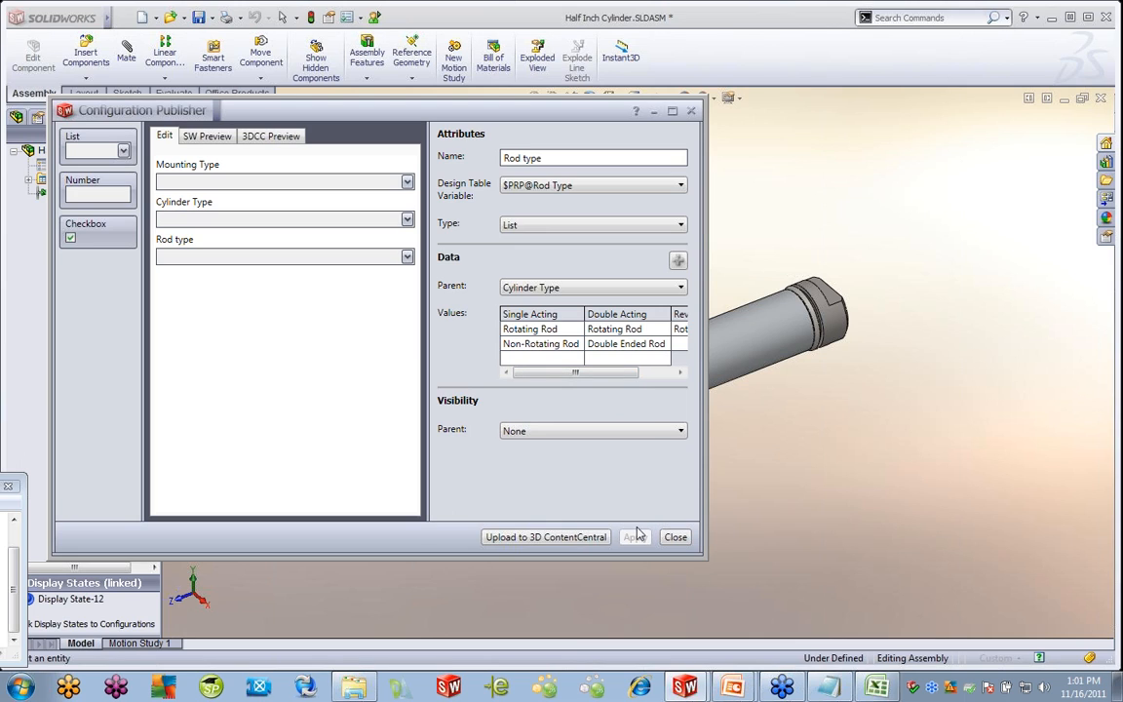
# Preview the controls for SolidWorks, choosing Front Block mounting, Double Acting cylinder type and Double Ended Rod
pyautogui.click(218, 137)
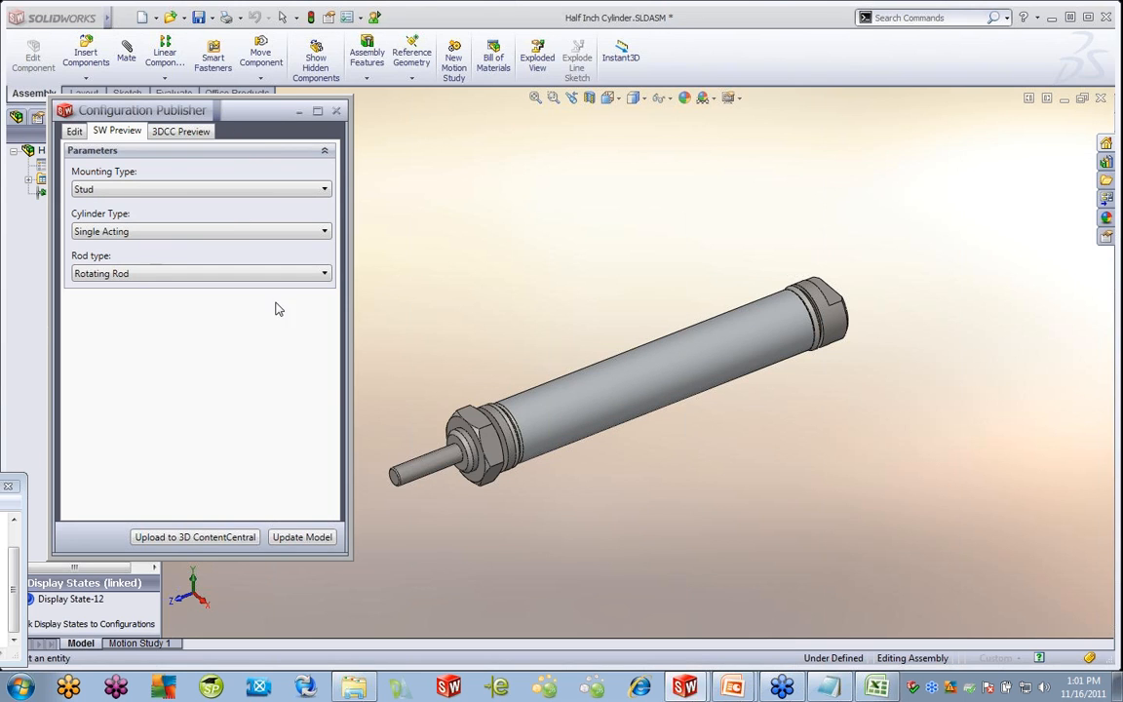
pyautogui.click(324, 190)
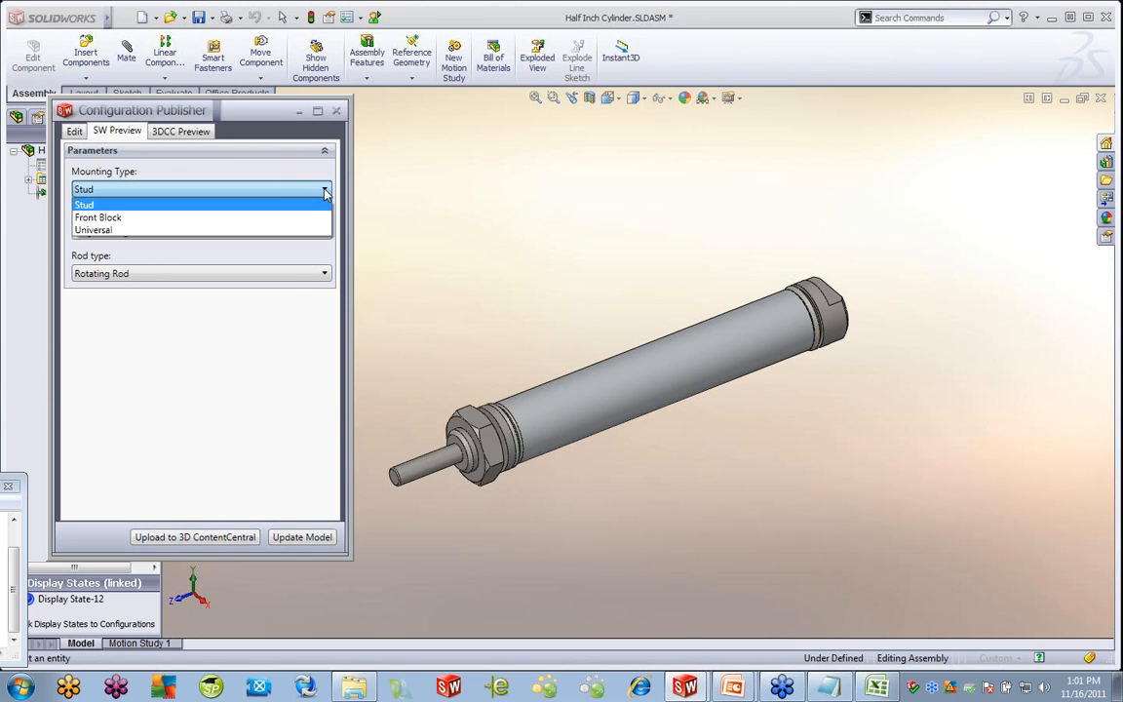
pyautogui.click(125, 218)
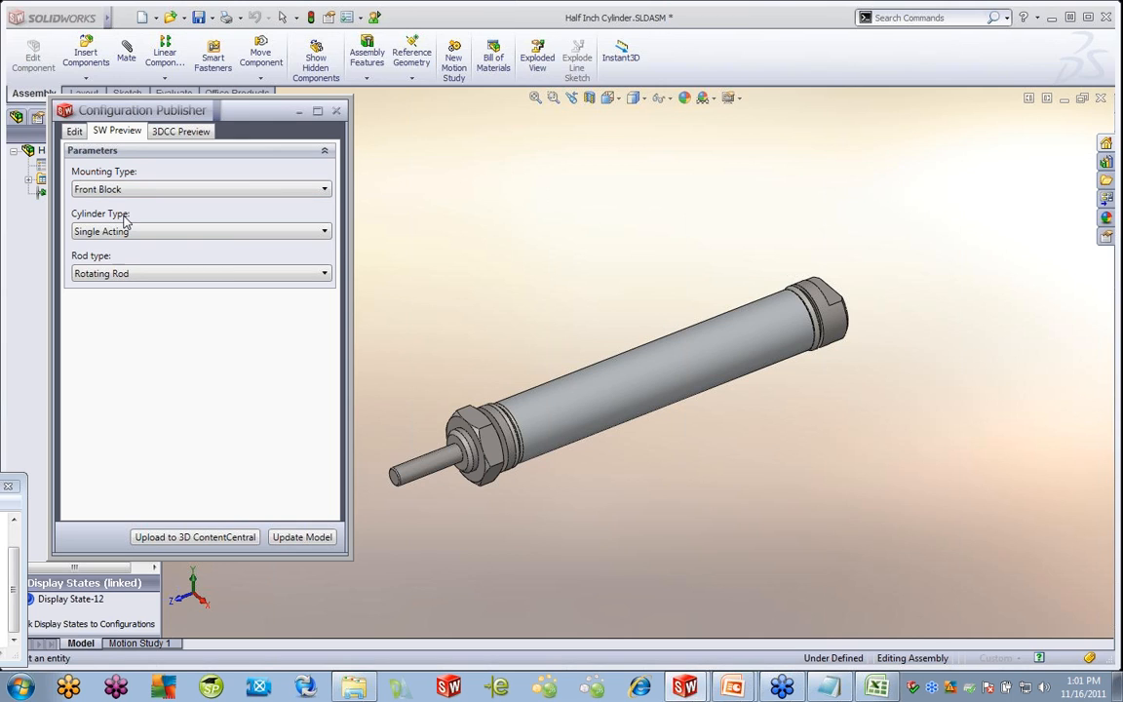
pyautogui.click(281, 231)
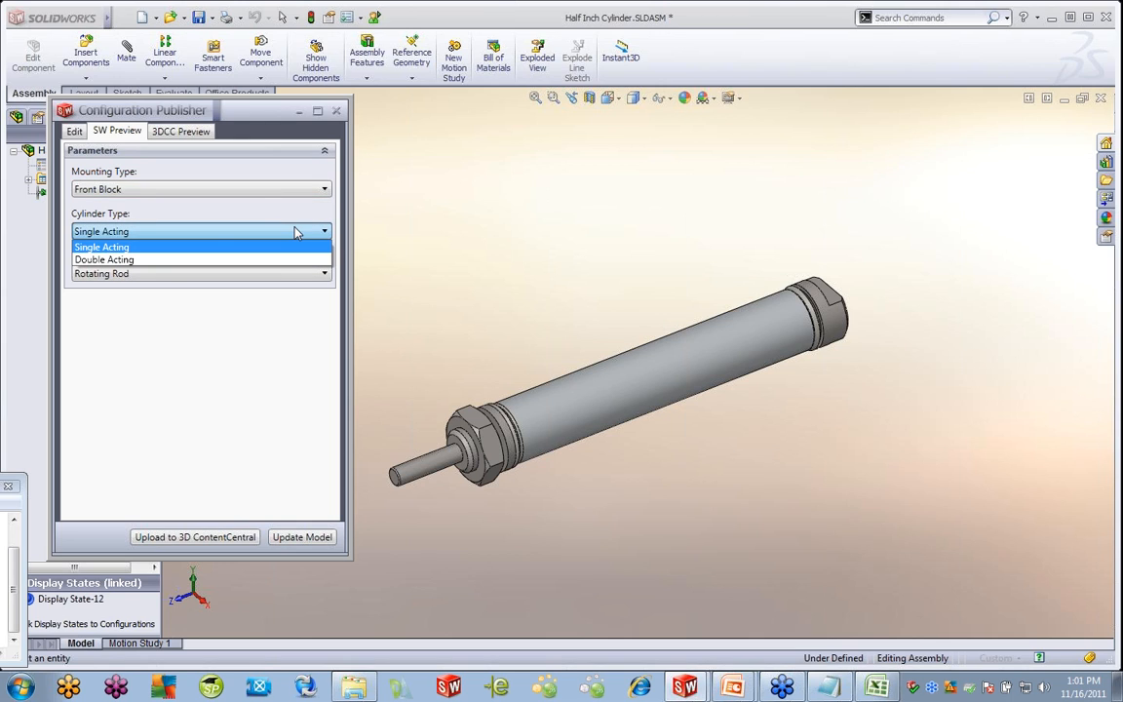
pyautogui.click(170, 259)
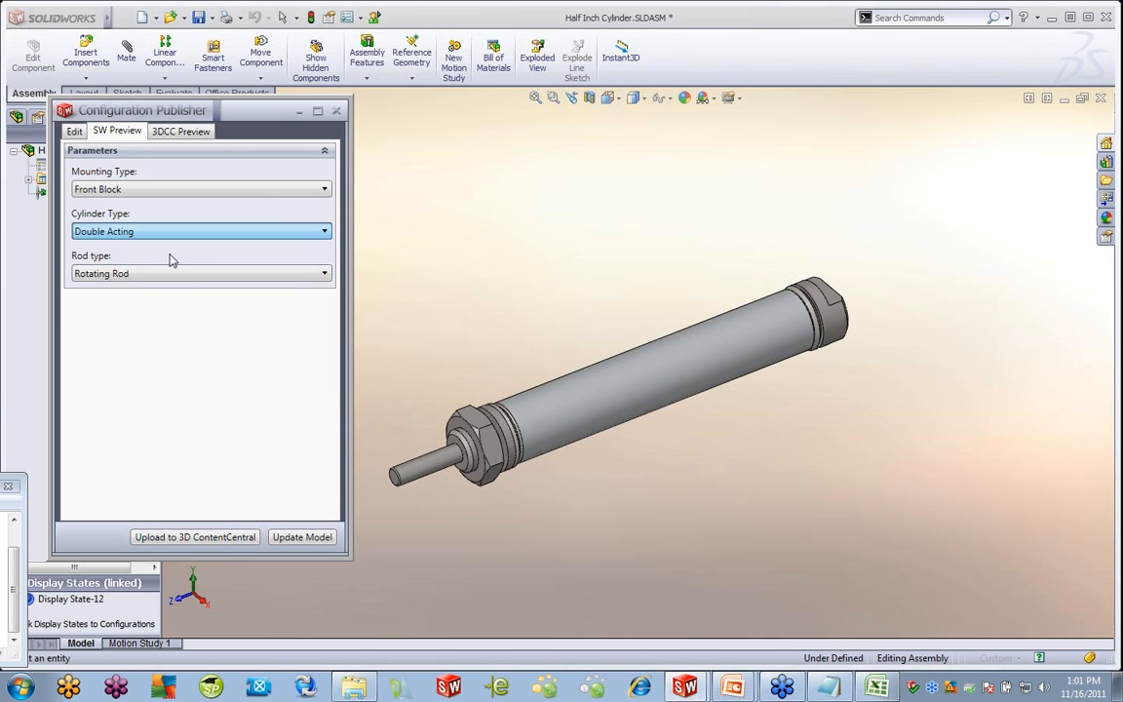
pyautogui.click(309, 276)
pyautogui.click(141, 301)
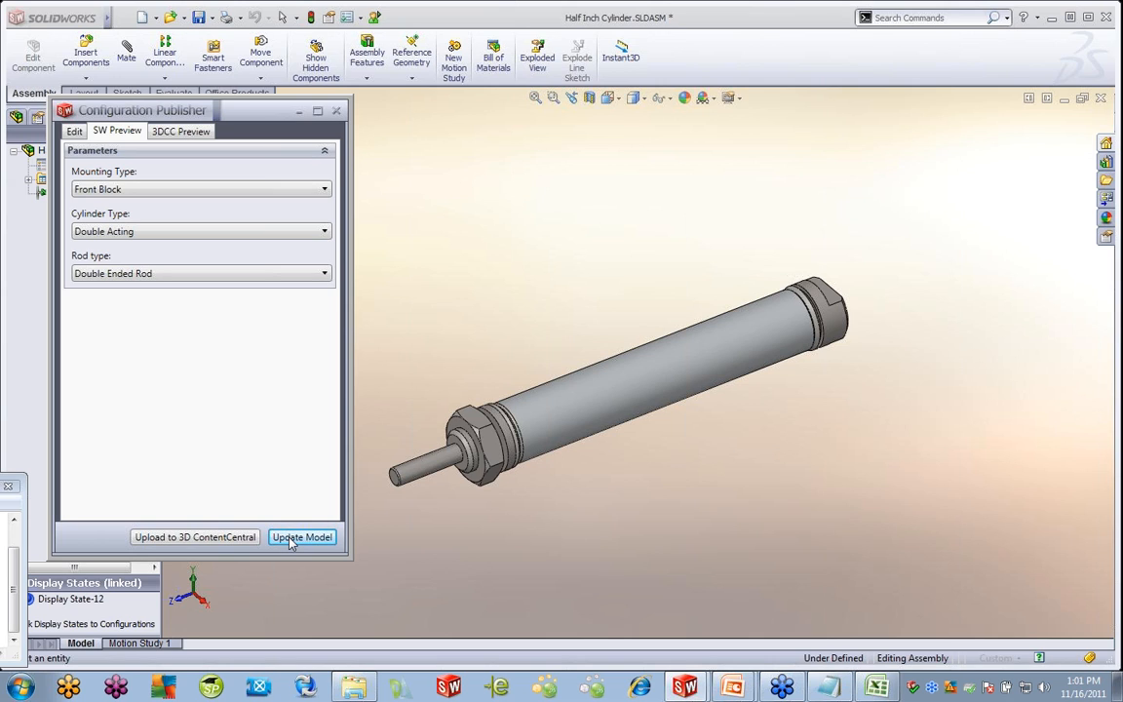
# Switch the previewed cylinder type to Single Acting and update the model with the selected parameters
pyautogui.click(325, 234)
pyautogui.click(148, 245)
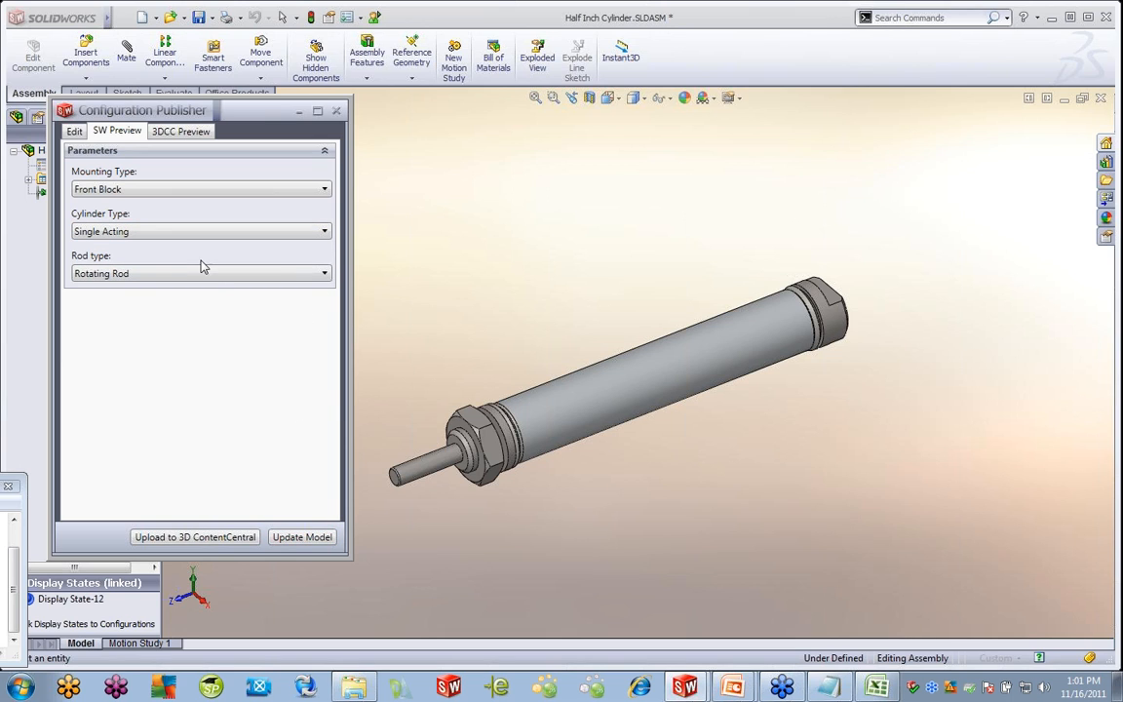
pyautogui.click(291, 537)
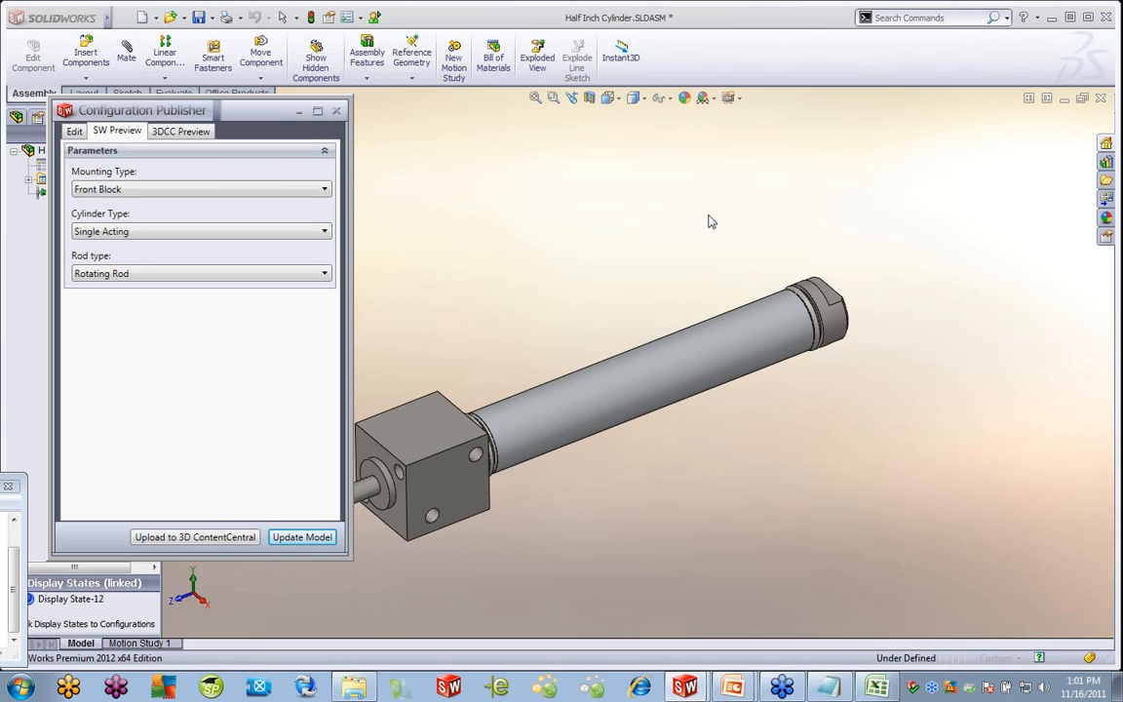
pyautogui.scroll(3, 550, 413)
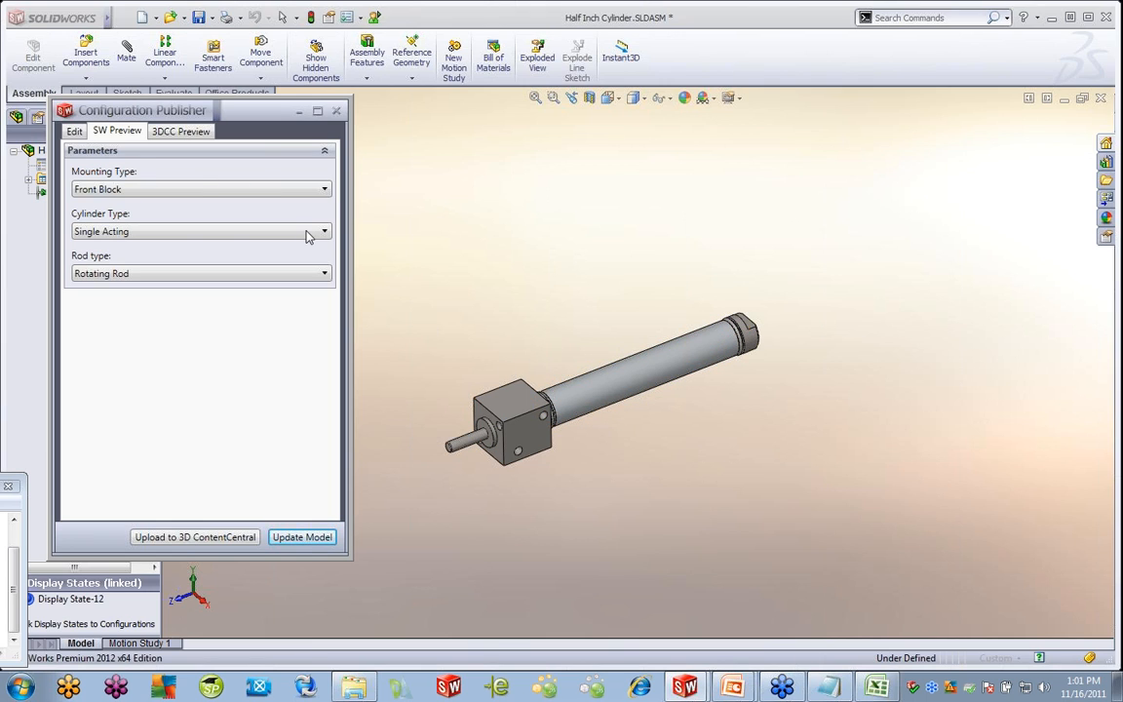
# Add a checkbox control named Mounting Bracket below Mounting Type and link it to the design table variable $STATE@Mounting Bracket<1>
pyautogui.click(71, 130)
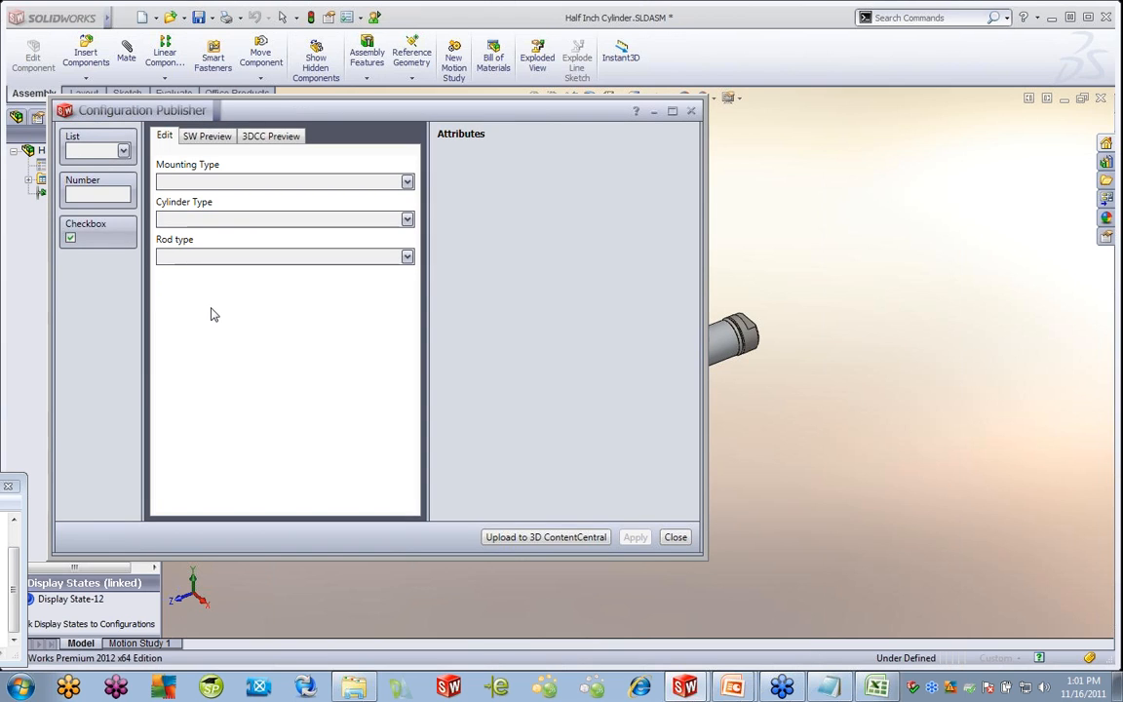
pyautogui.moveTo(78, 216); pyautogui.dragTo(171, 213)
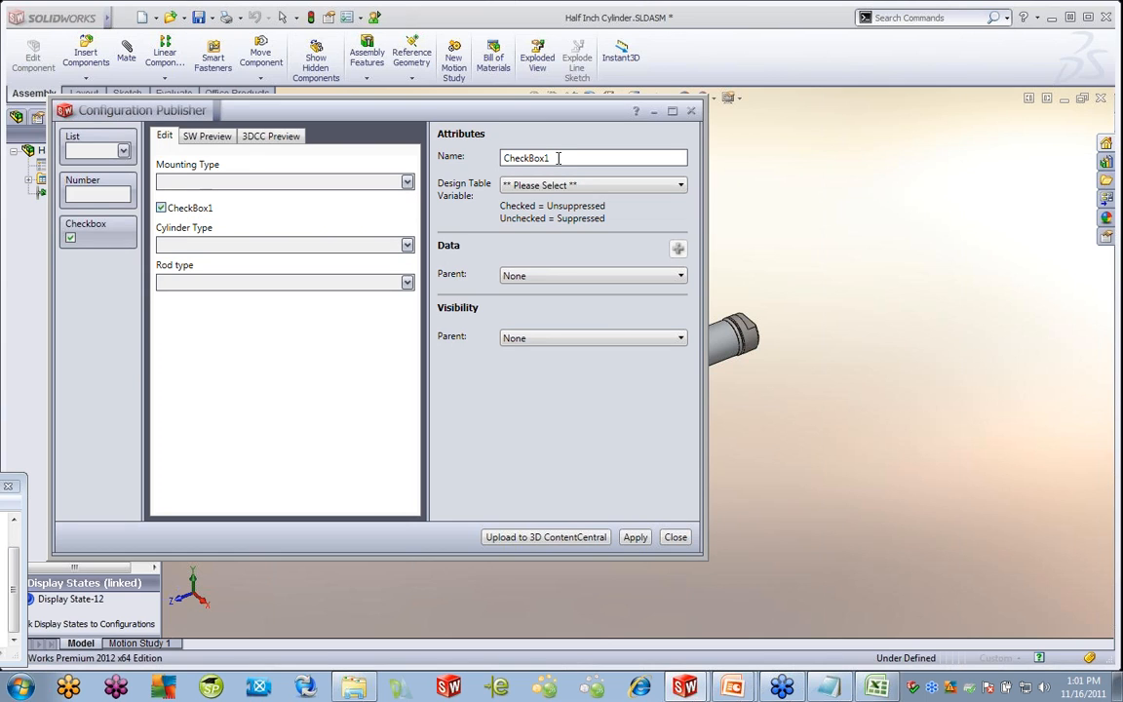
pyautogui.moveTo(559, 158); pyautogui.dragTo(448, 154)
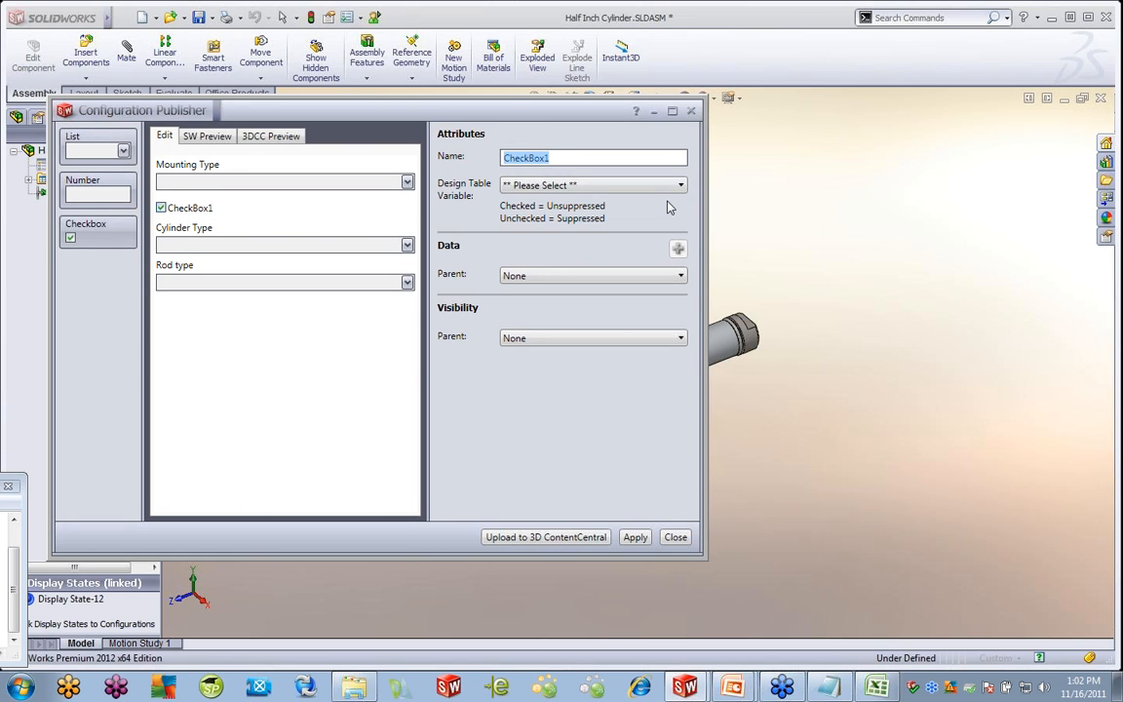
pyautogui.write('Mount')
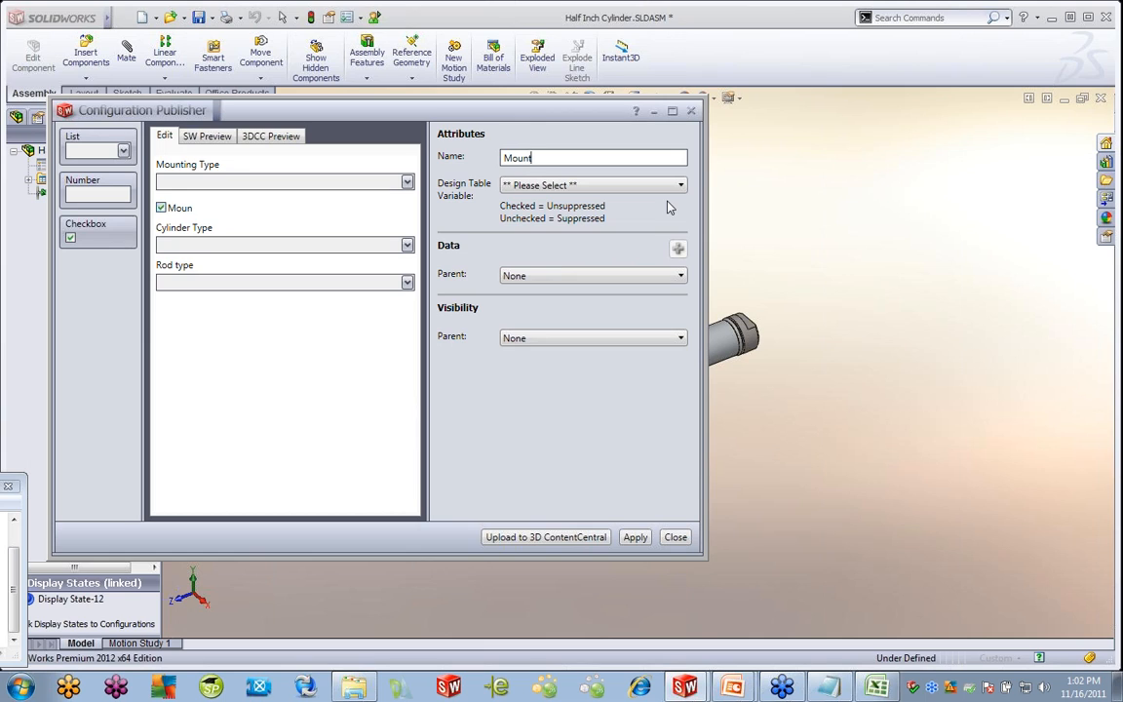
pyautogui.write('ing Bracket')
pyautogui.click(680, 185)
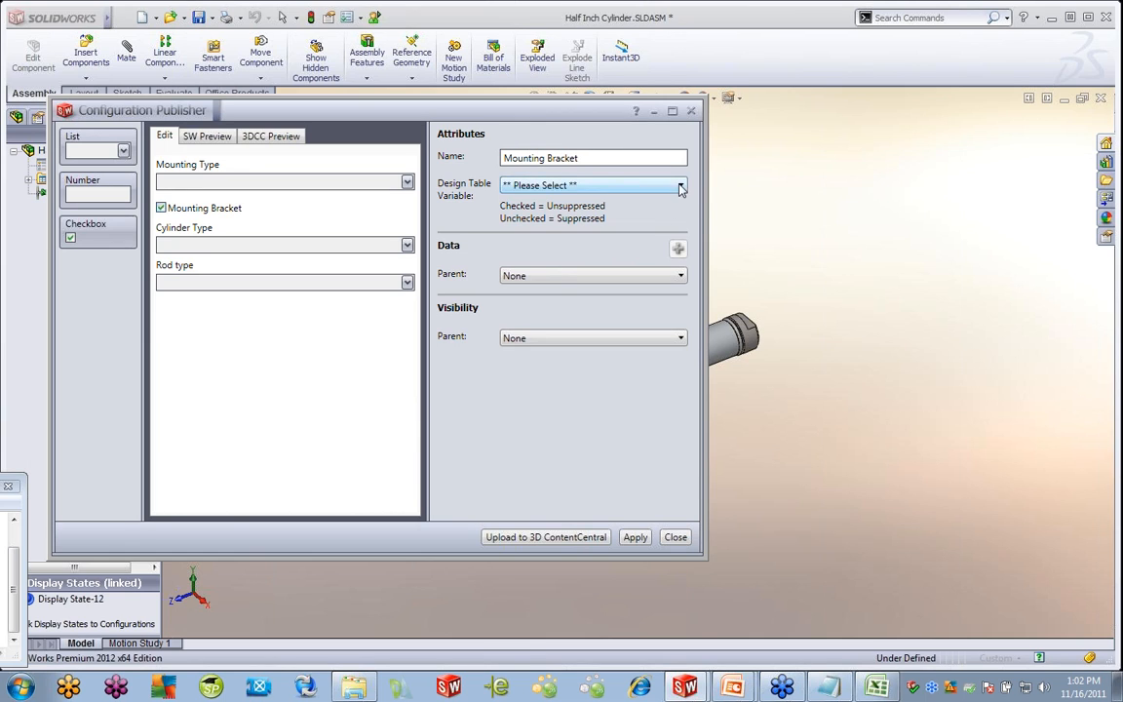
pyautogui.click(606, 237)
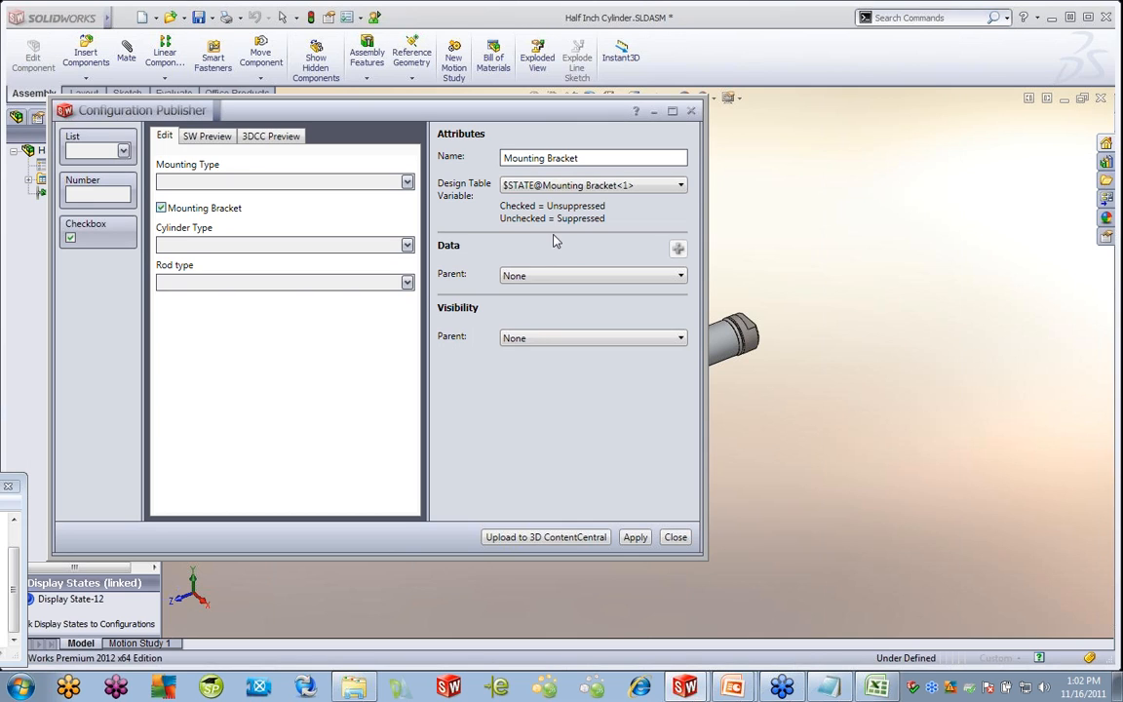
# Parent the Mounting Bracket checkbox's visibility to Mounting Type, show it only for Stud, and apply
pyautogui.click(546, 337)
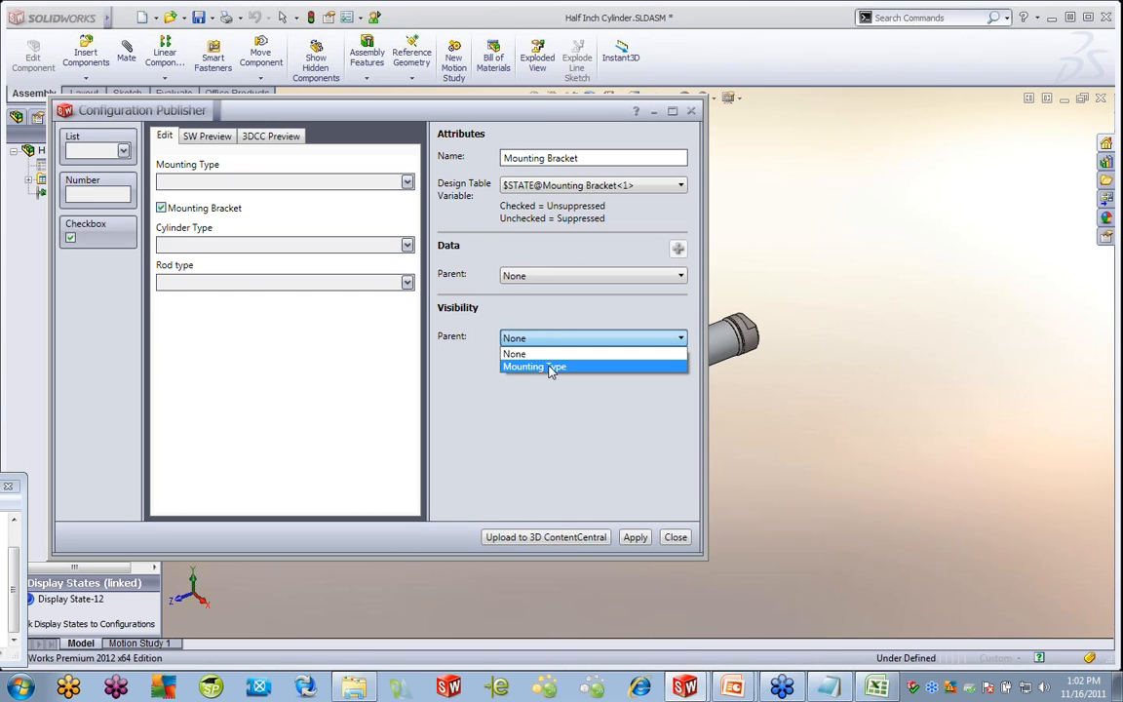
pyautogui.click(549, 366)
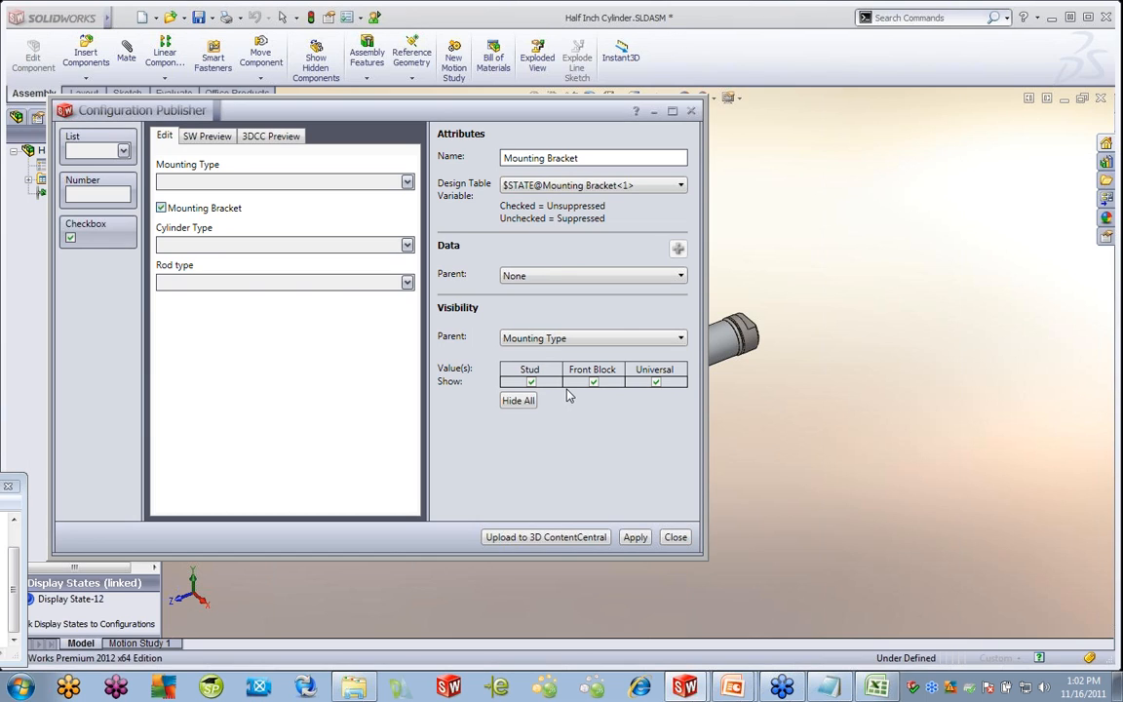
pyautogui.click(593, 381)
pyautogui.click(653, 382)
pyautogui.click(634, 537)
# Preview the controls for SolidWorks with the mounting type switched to Front Block to check the Mounting Bracket checkbox's visibility
pyautogui.click(222, 138)
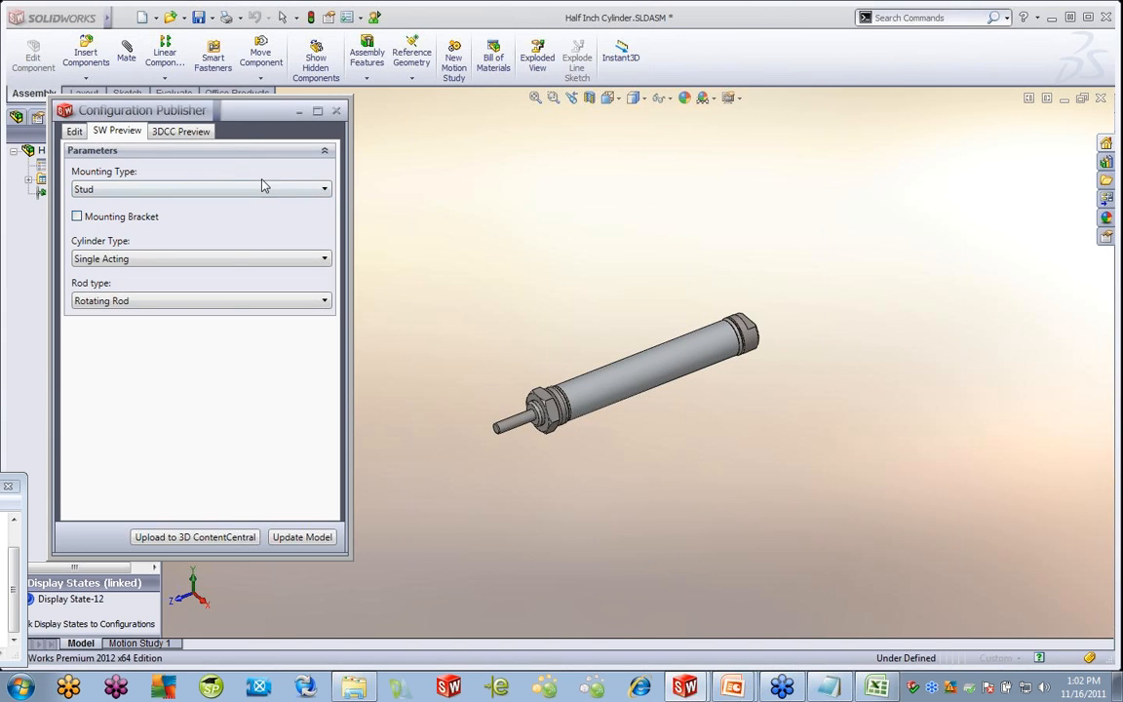
pyautogui.click(170, 189)
pyautogui.click(169, 216)
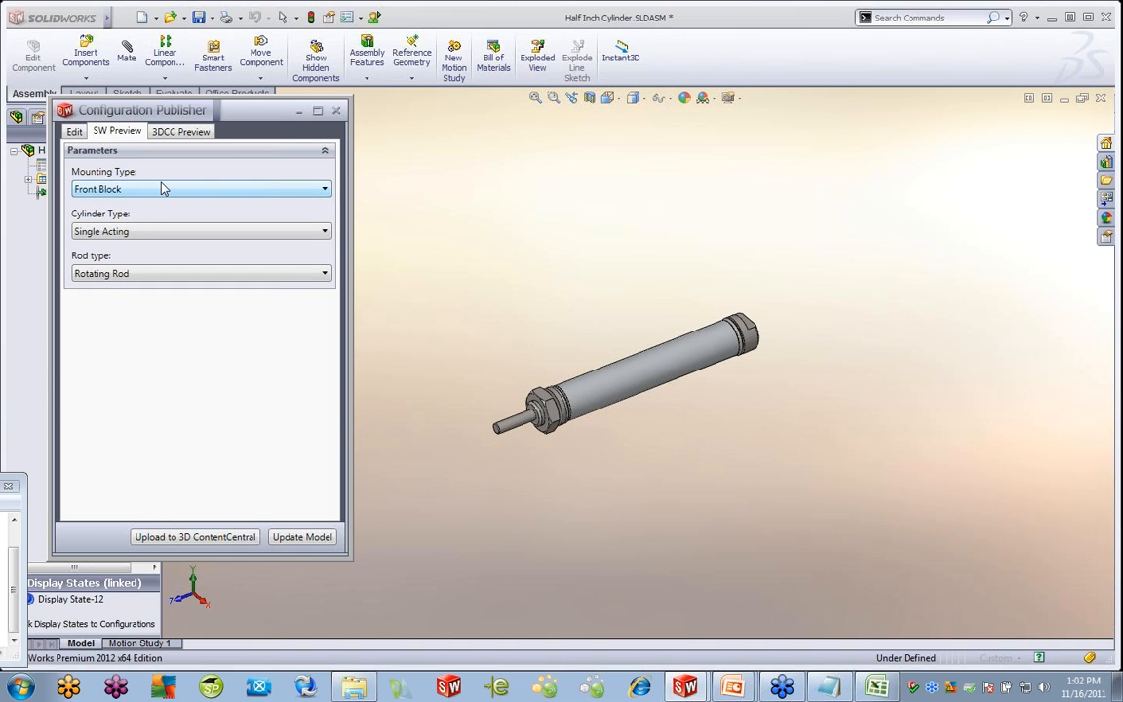
# Add a number control named Stroke below Rod type and link it to the design table variable $PRP@Stroke
pyautogui.click(78, 138)
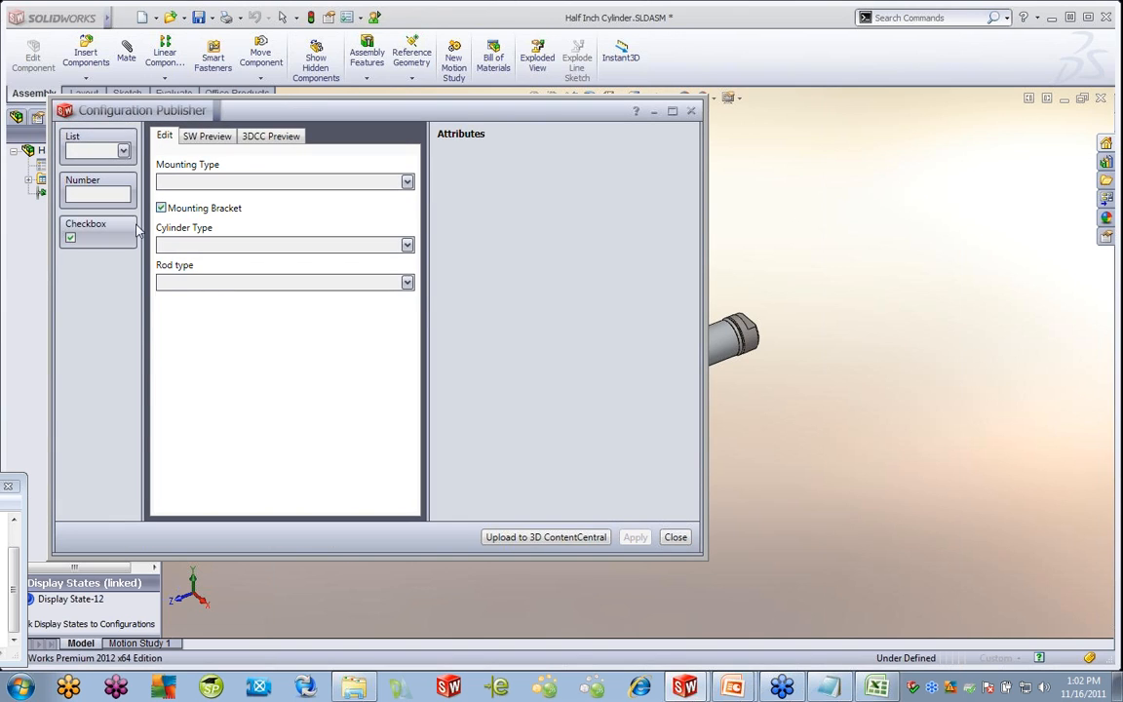
pyautogui.moveTo(94, 200); pyautogui.dragTo(175, 337)
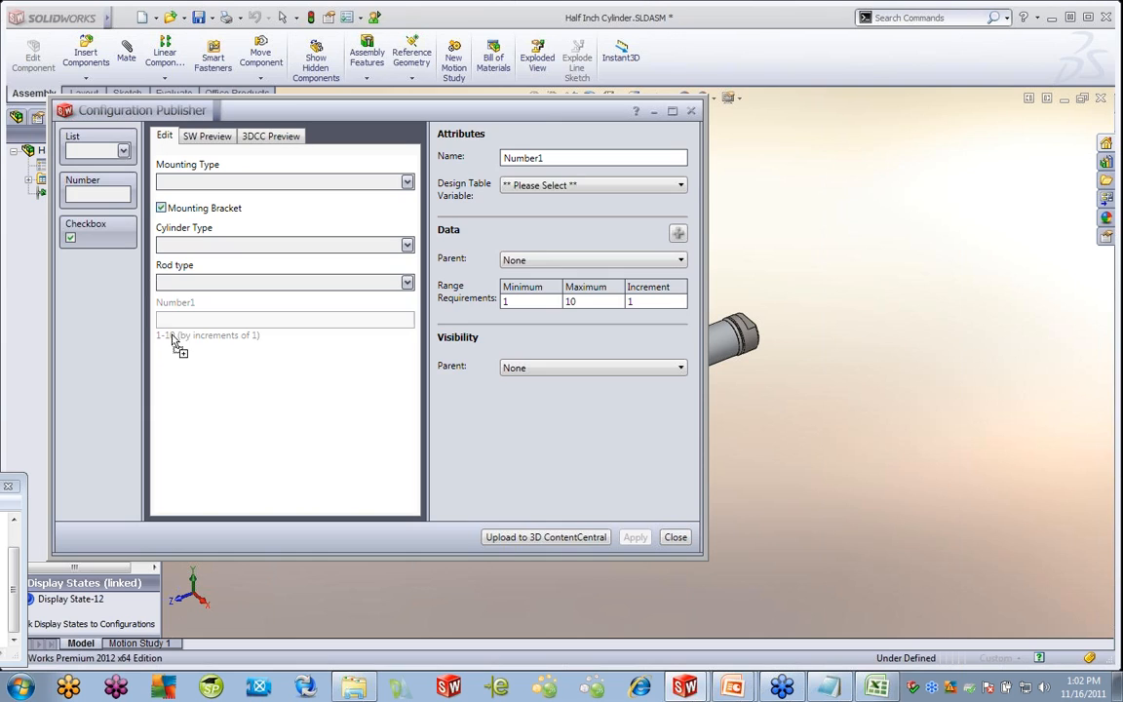
pyautogui.doubleClick(637, 154)
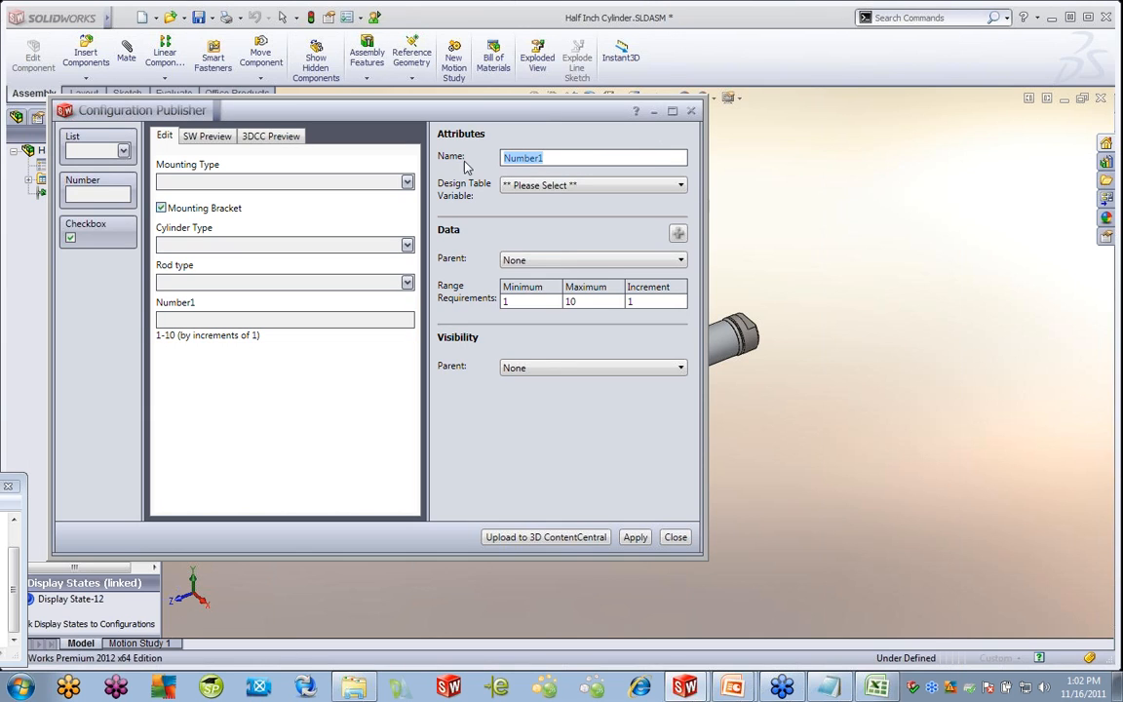
pyautogui.write('Stroke')
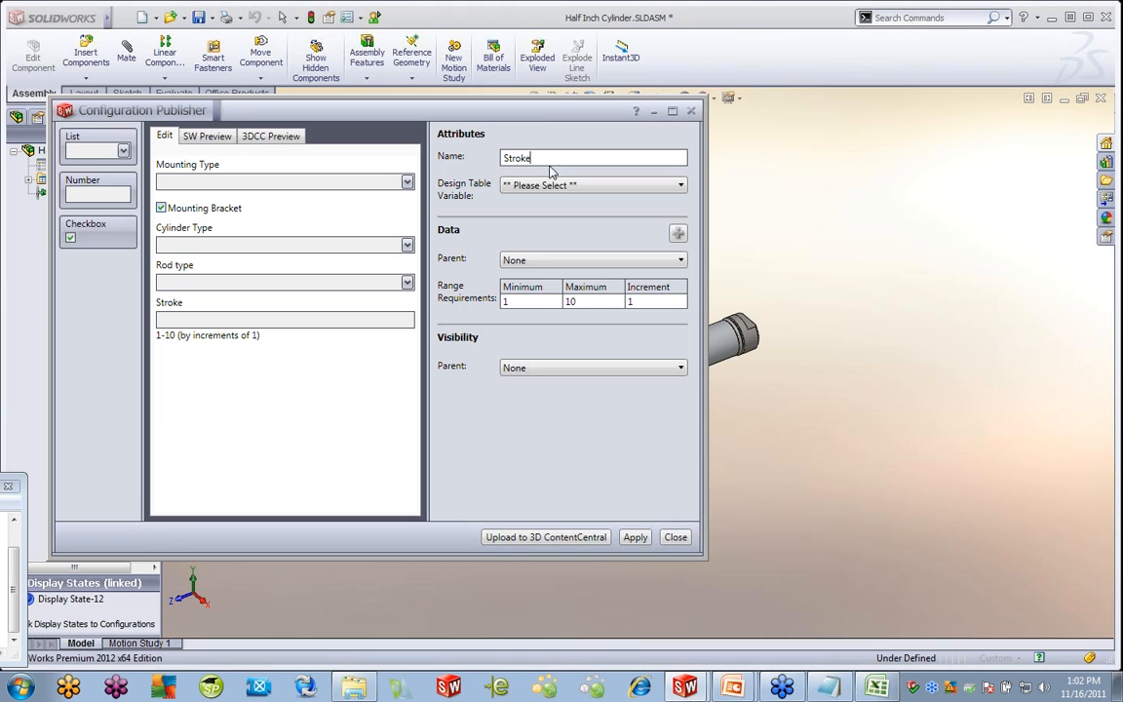
pyautogui.click(506, 184)
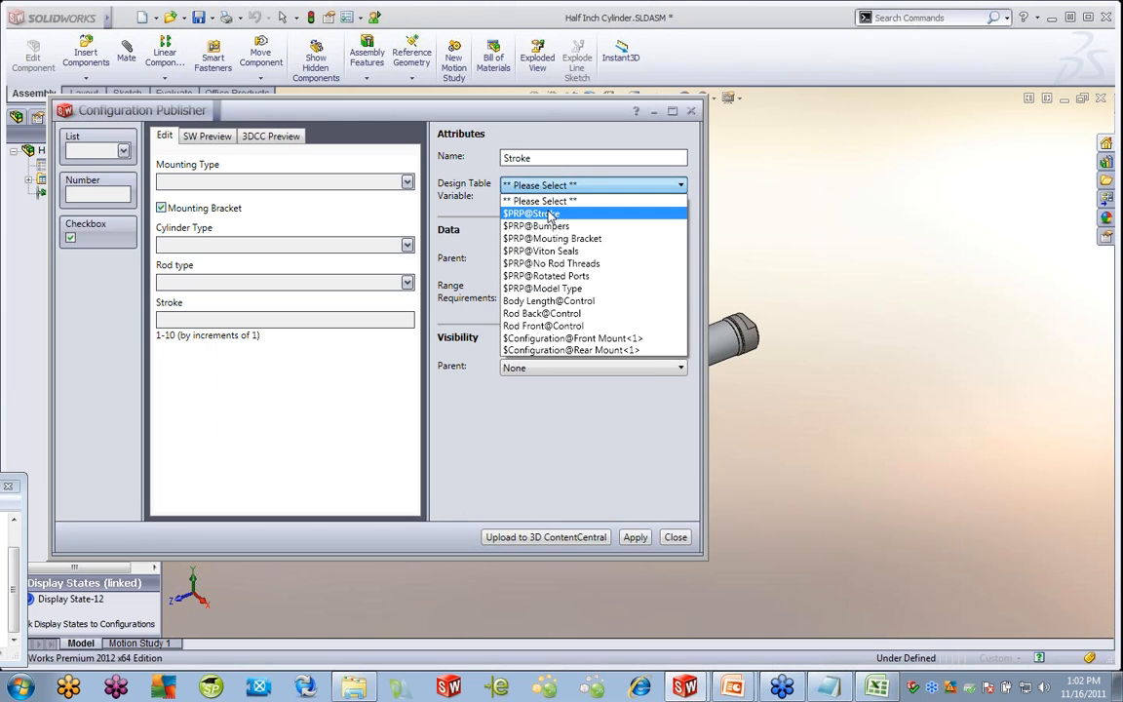
pyautogui.click(549, 212)
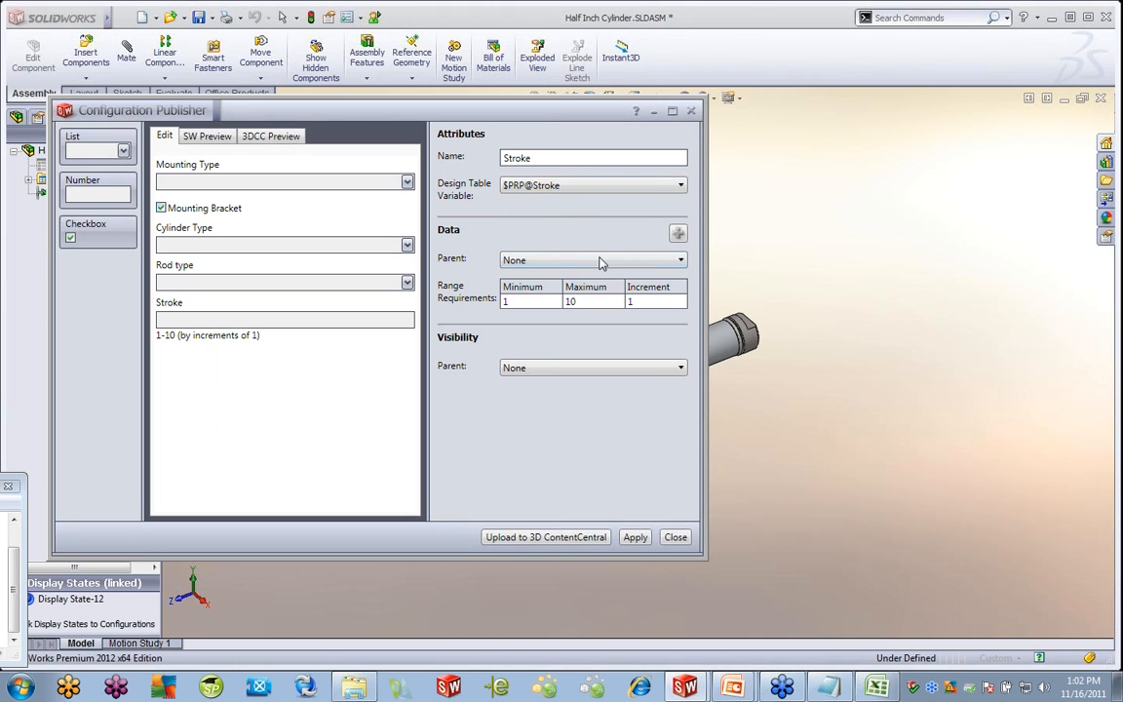
# Set the Stroke control's range to a maximum of 4 with an increment of .25, and apply
pyautogui.click(533, 306)
pyautogui.click(584, 301)
pyautogui.write('4')
pyautogui.press('Tab')
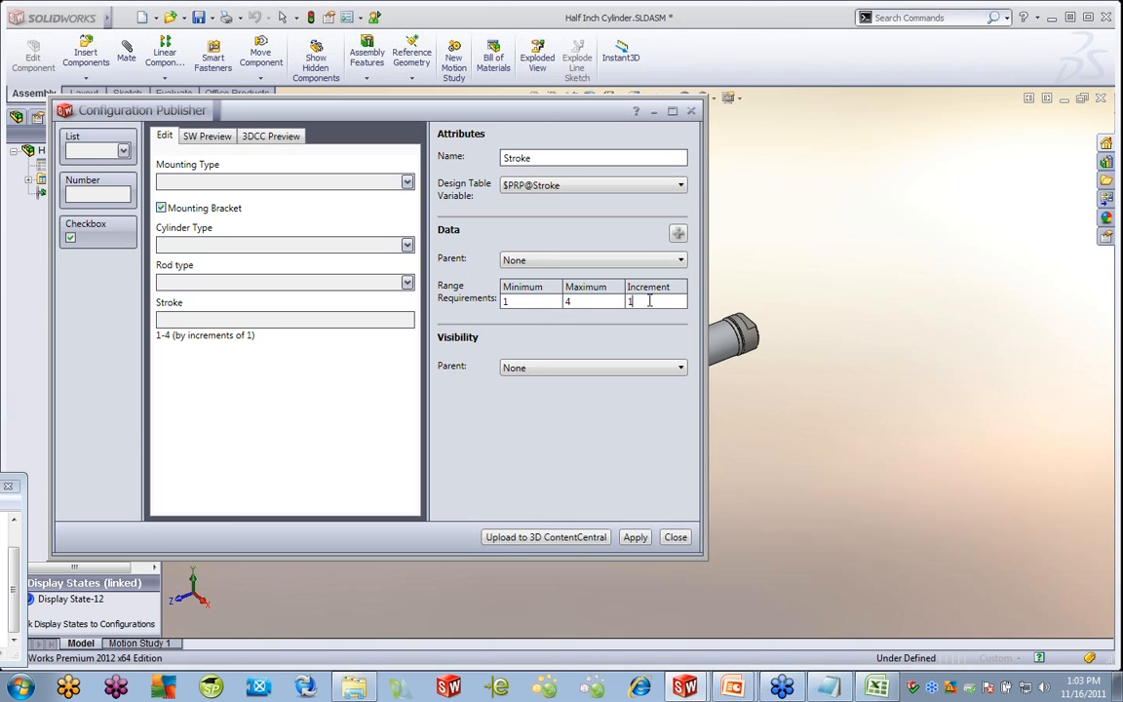
pyautogui.write('.25')
pyautogui.click(634, 537)
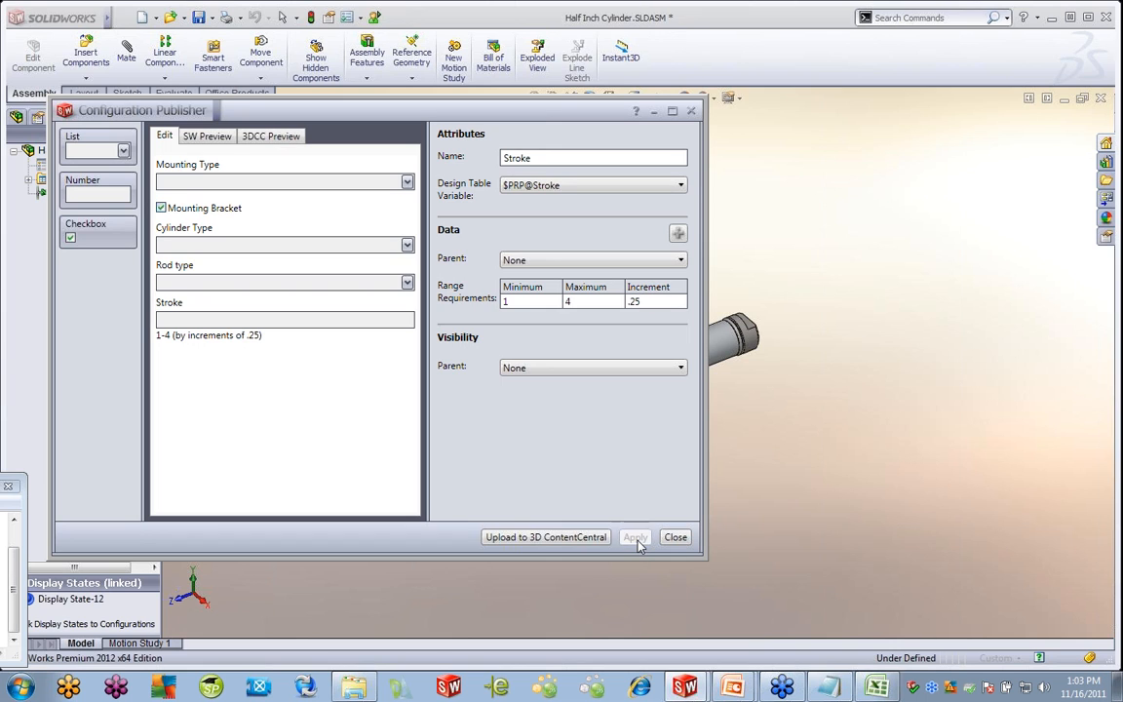
# Preview the controls for SolidWorks and try to enter a stroke of 4.25
pyautogui.click(206, 137)
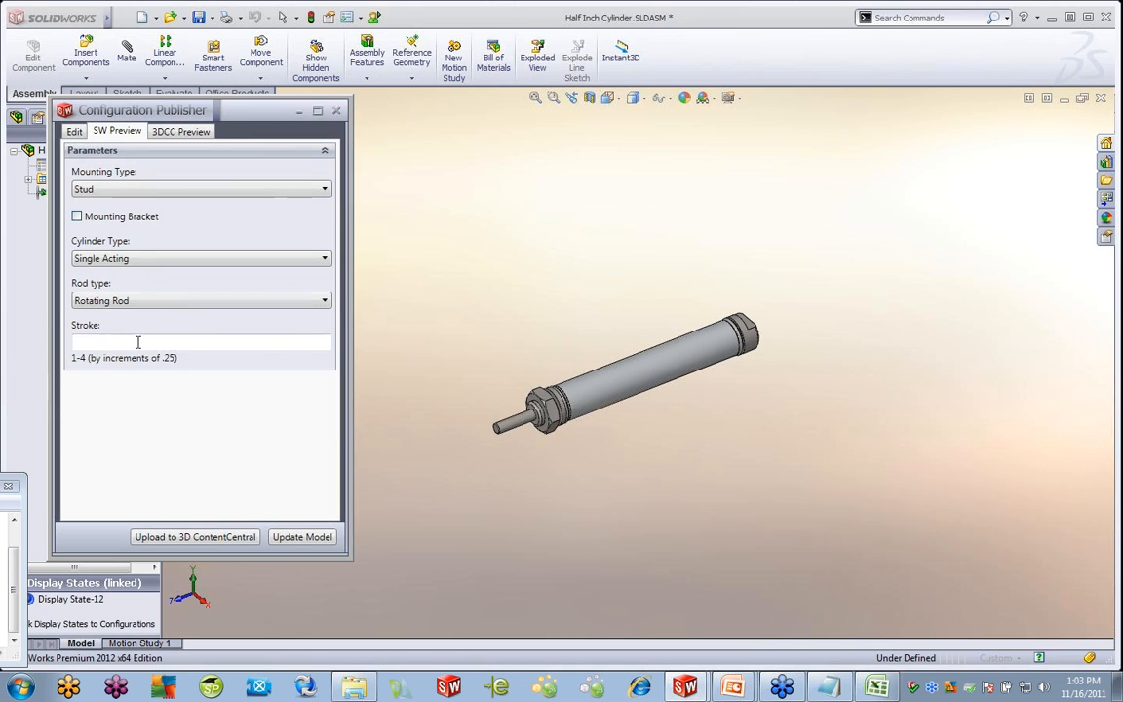
pyautogui.click(126, 343)
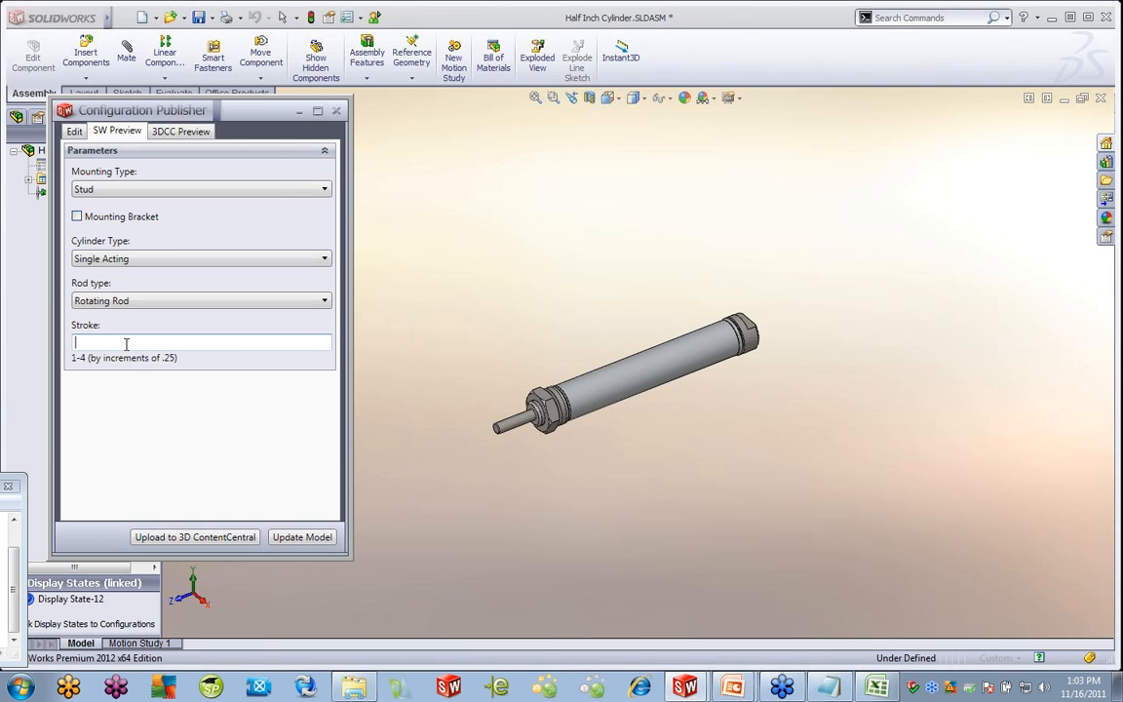
pyautogui.write('4.25')
pyautogui.click(138, 365)
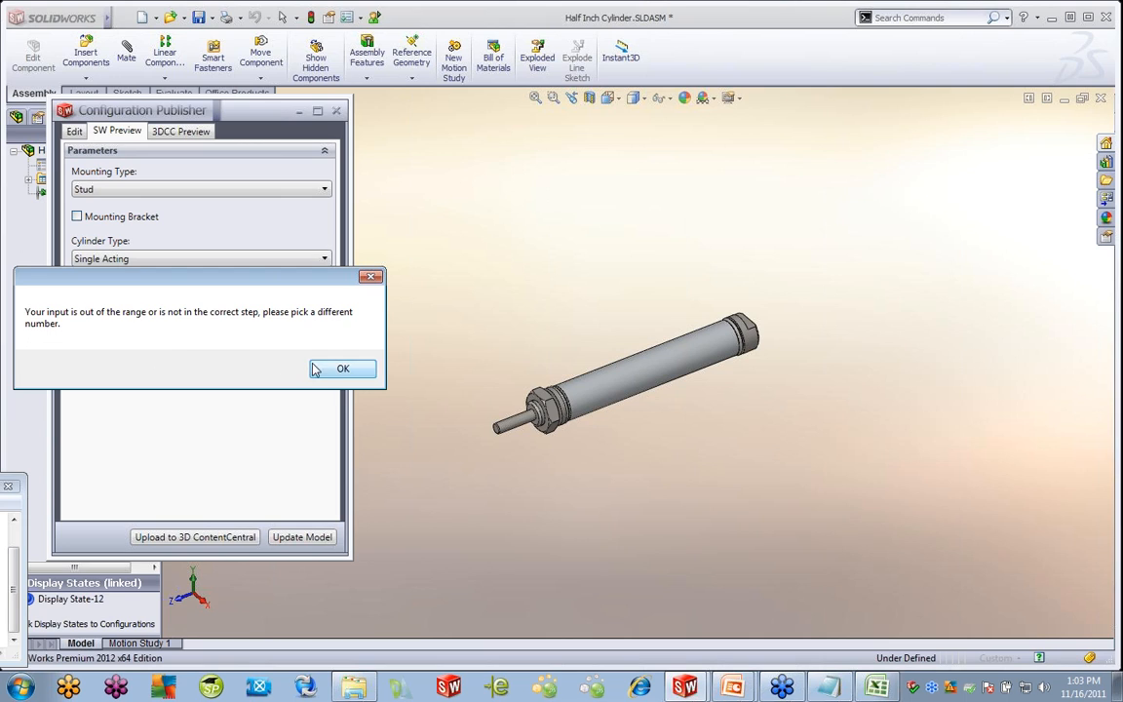
pyautogui.click(343, 368)
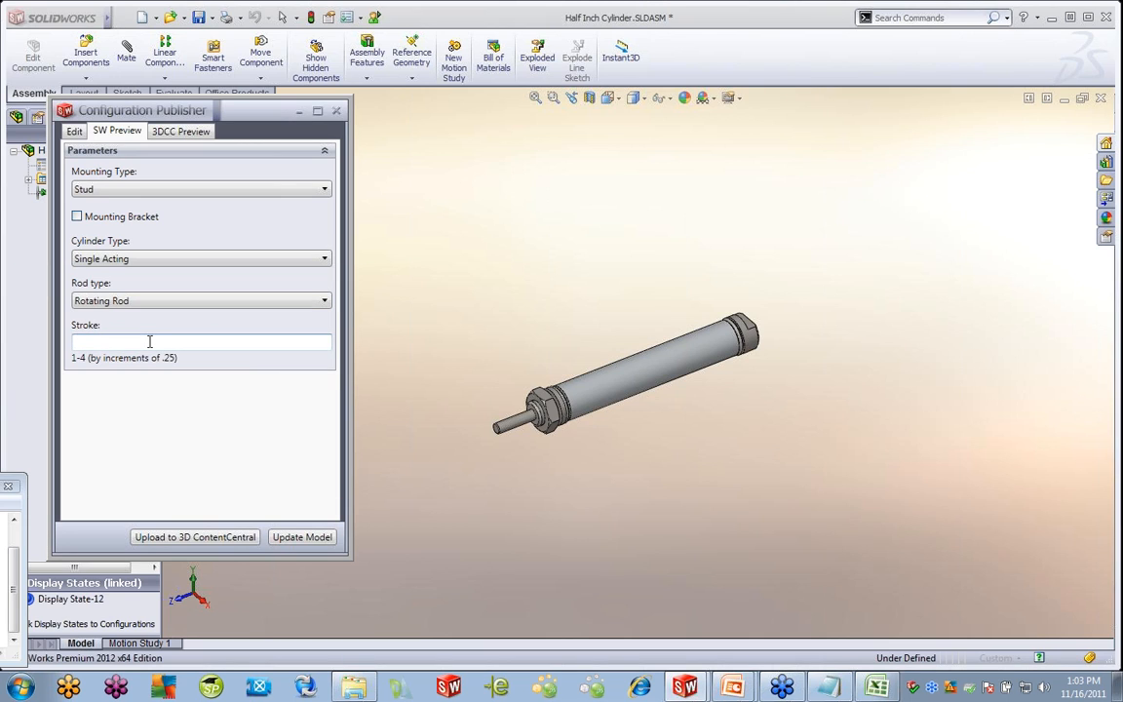
# Enter a stroke of 4 in the preview and update the cylinder model with it
pyautogui.write('4')
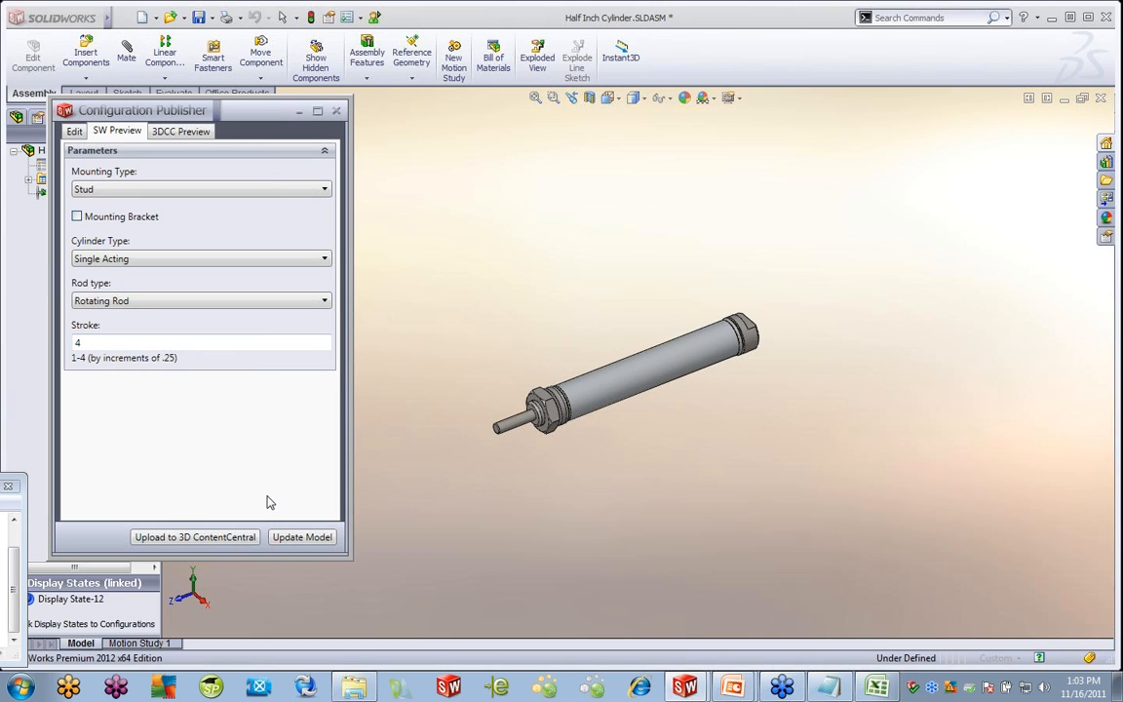
pyautogui.click(288, 539)
pyautogui.scroll(-4, 386, 466)
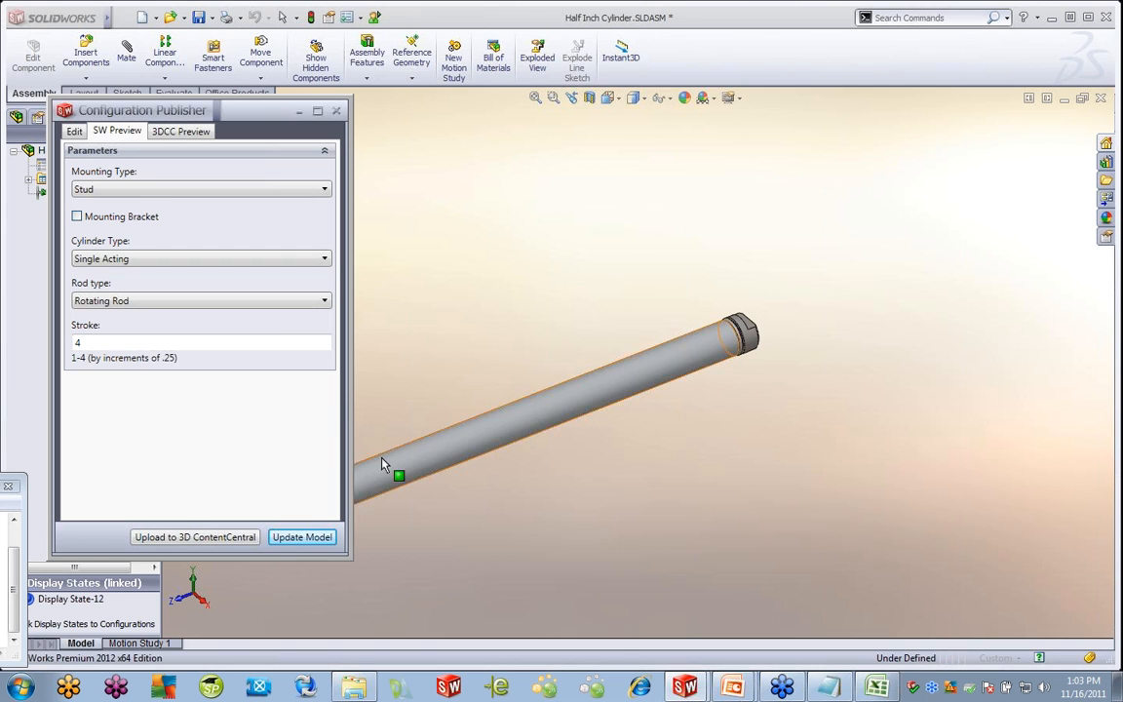
pyautogui.scroll(3, 474, 451)
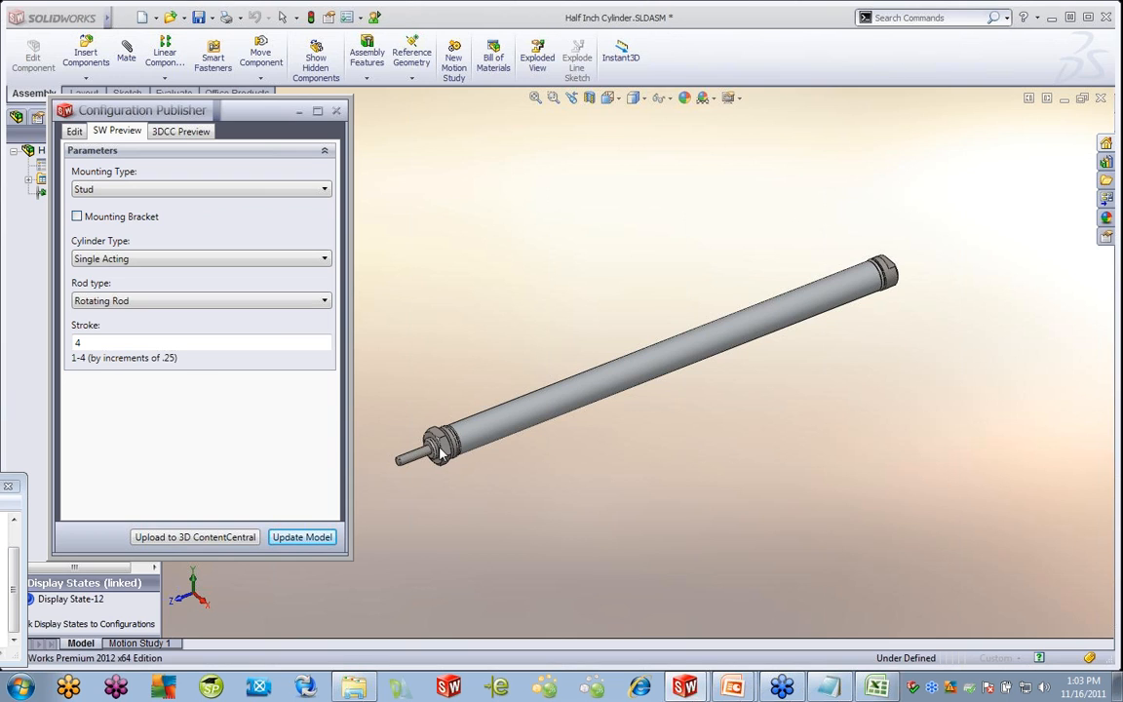
# Close the Configuration Publisher and close the Half Inch Cylinder assembly without saving any modified documents
pyautogui.click(335, 115)
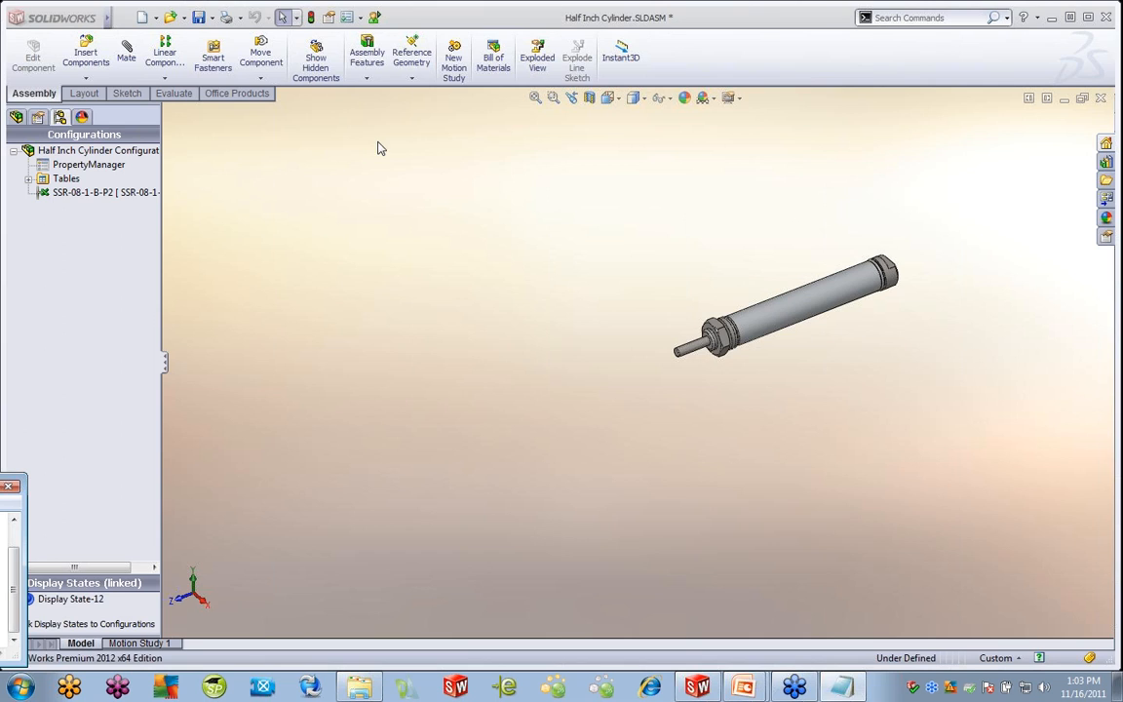
pyautogui.click(1103, 100)
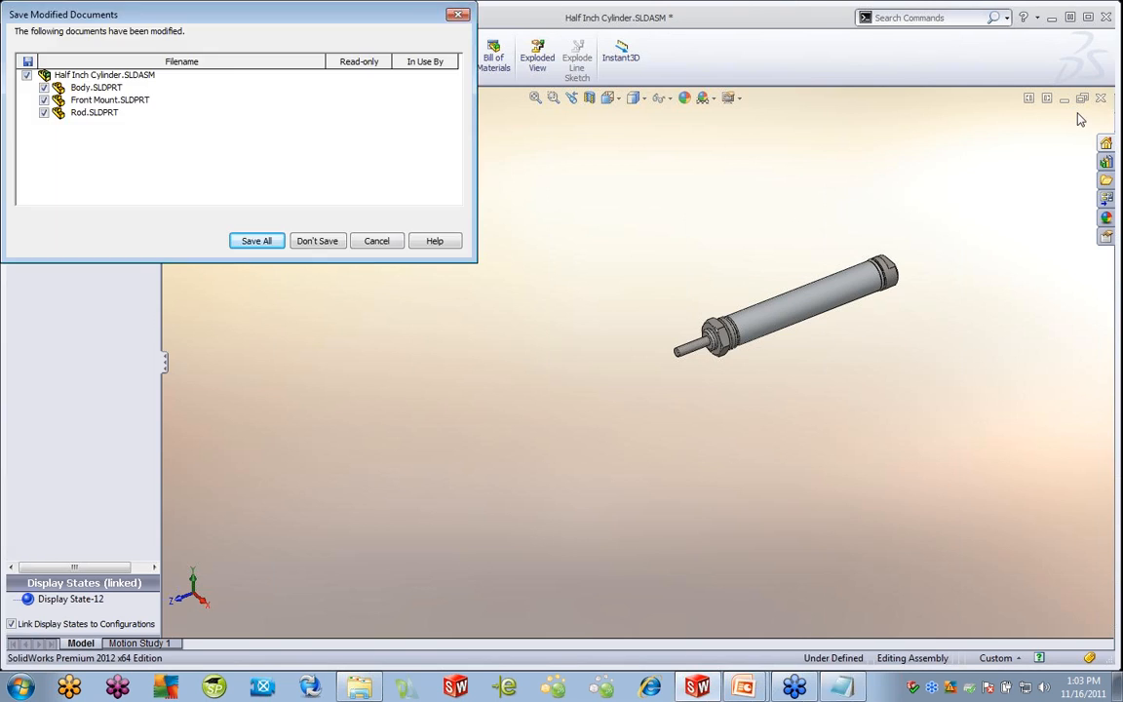
pyautogui.click(327, 242)
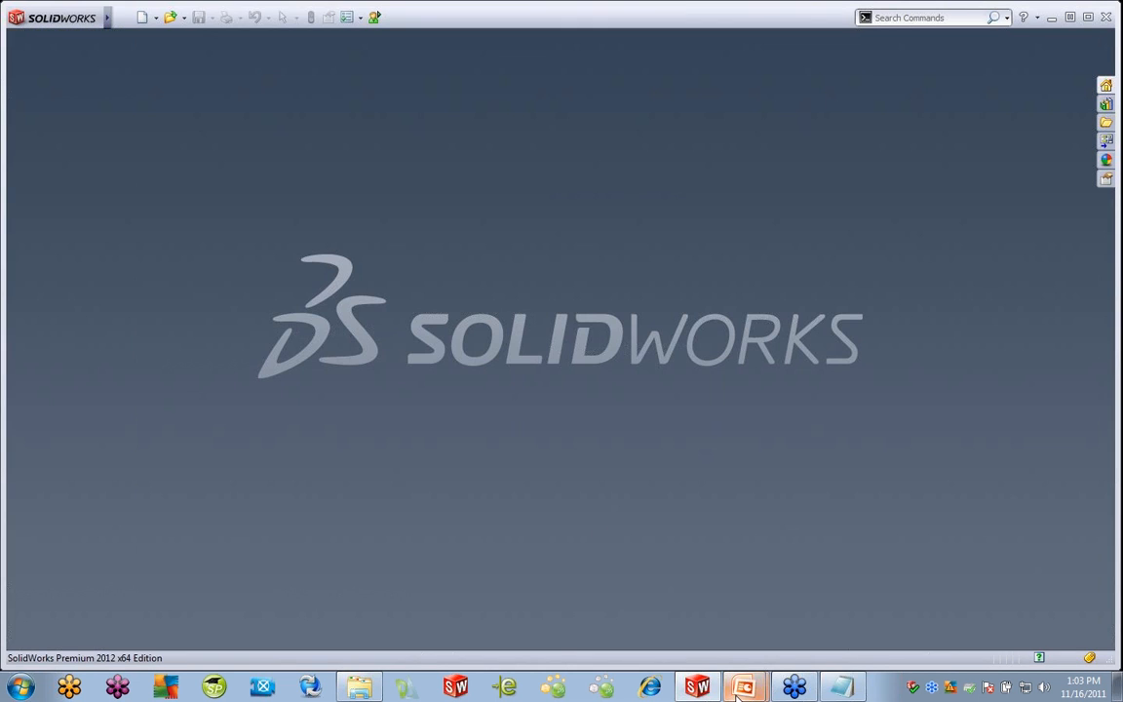
# Switch to PowerPoint, resume the DT&CFGS slide show and advance to the Special Configurations slide
pyautogui.moveTo(743, 687)
pyautogui.click(720, 621)
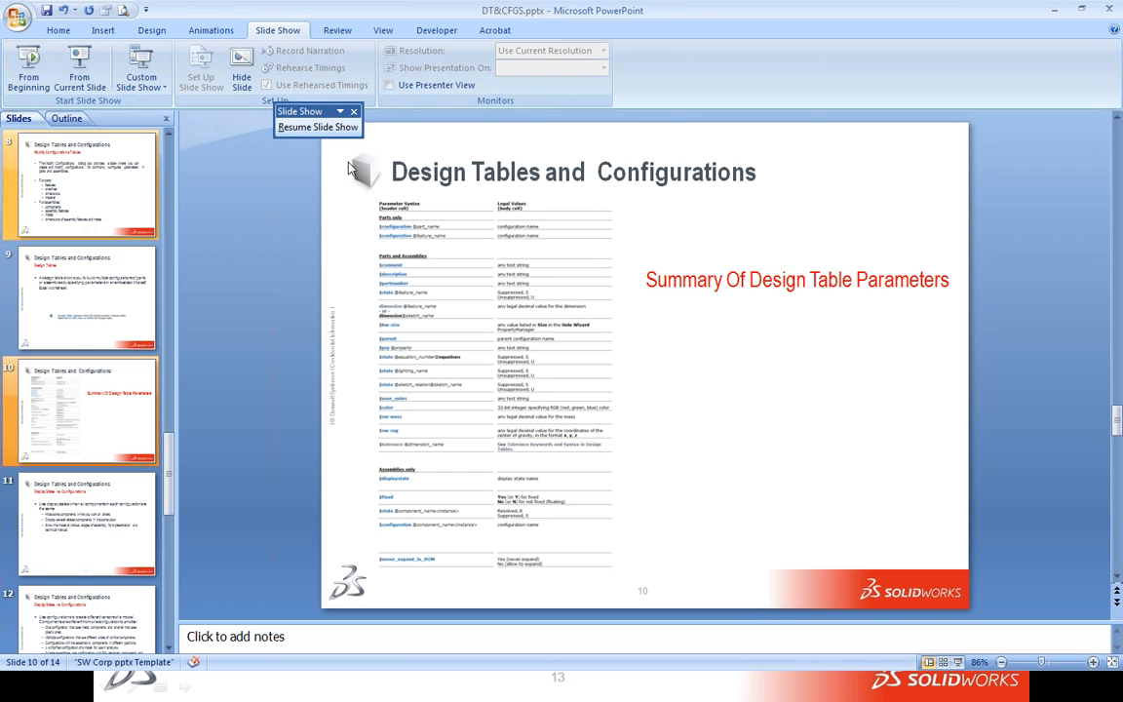
pyautogui.click(312, 127)
pyautogui.click(433, 312)
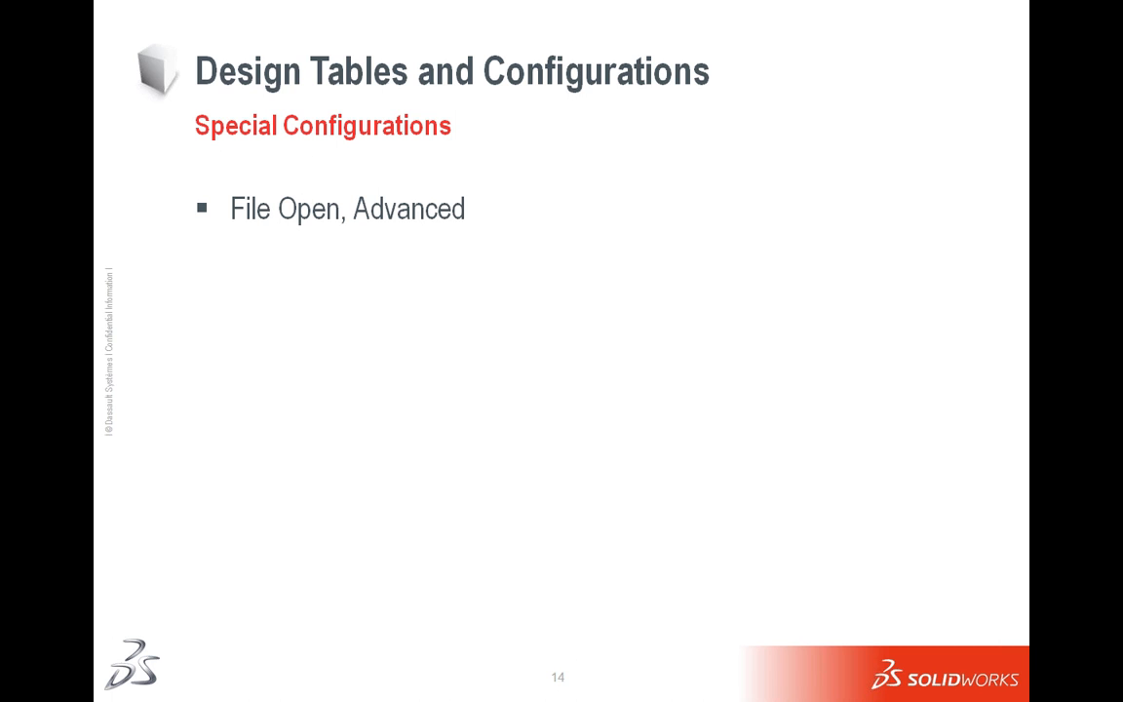
# Switch to SolidWorks and open High Roller Caster.SLDASM from the Configuration Publisher folder using the <Advanced> configuration option
pyautogui.hotkey('alt', 'Tab')
pyautogui.hotkey('alt', 'Tab')
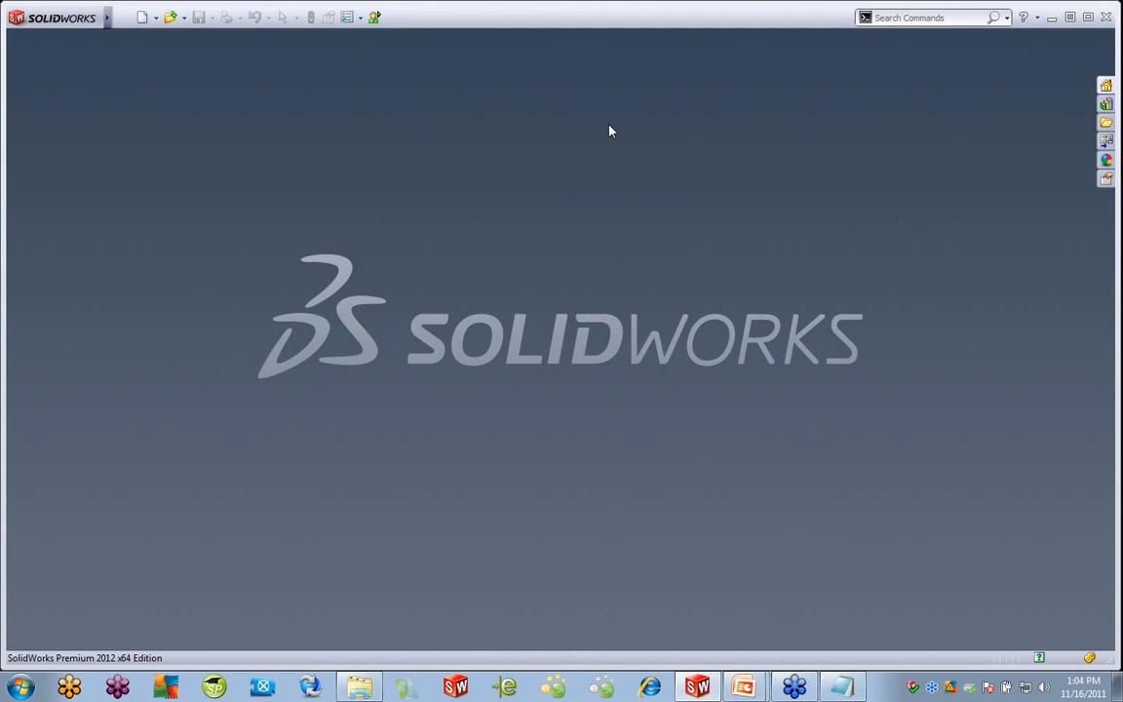
pyautogui.click(169, 17)
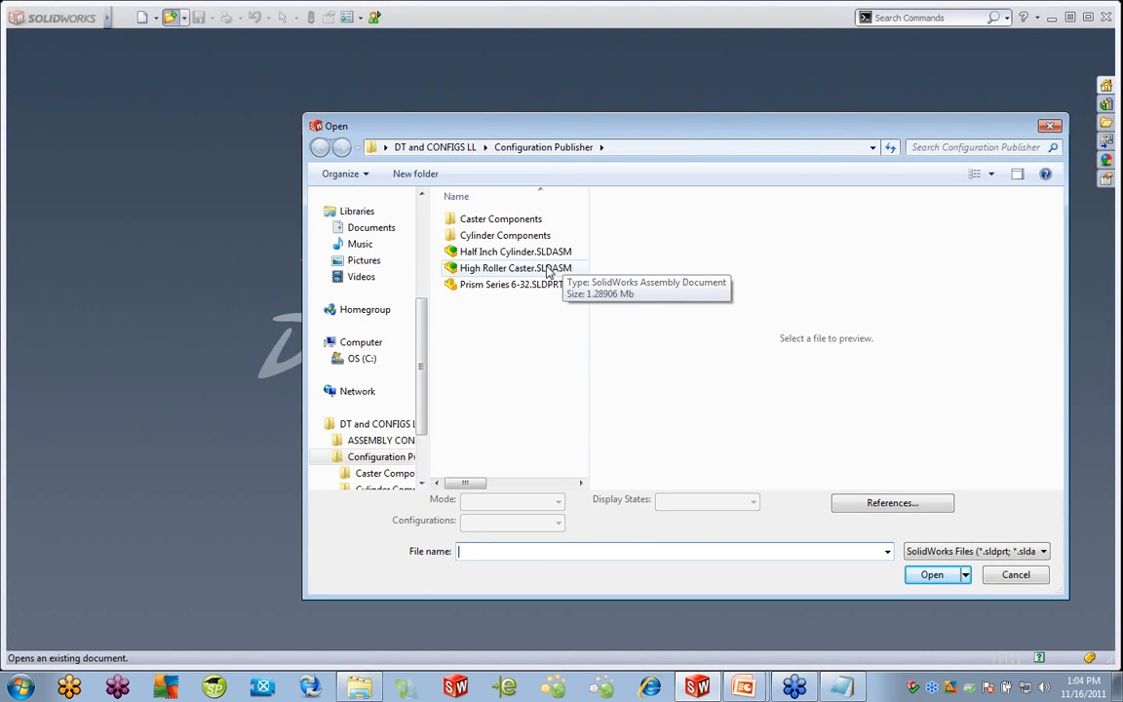
pyautogui.click(513, 268)
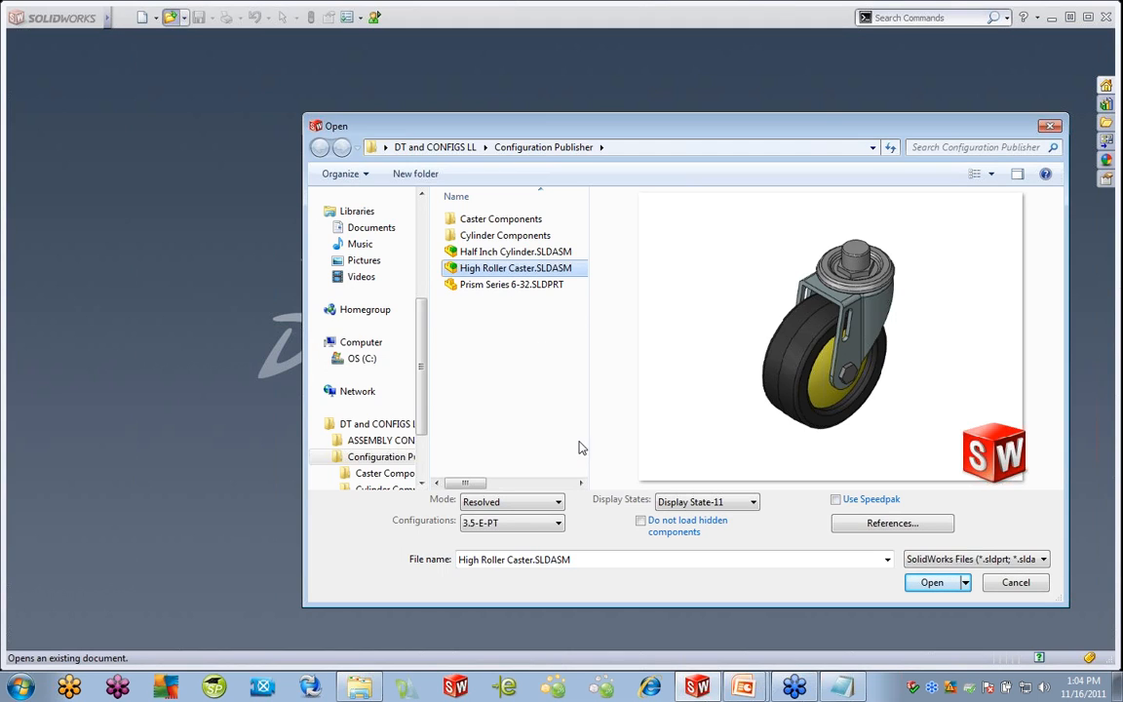
pyautogui.click(559, 523)
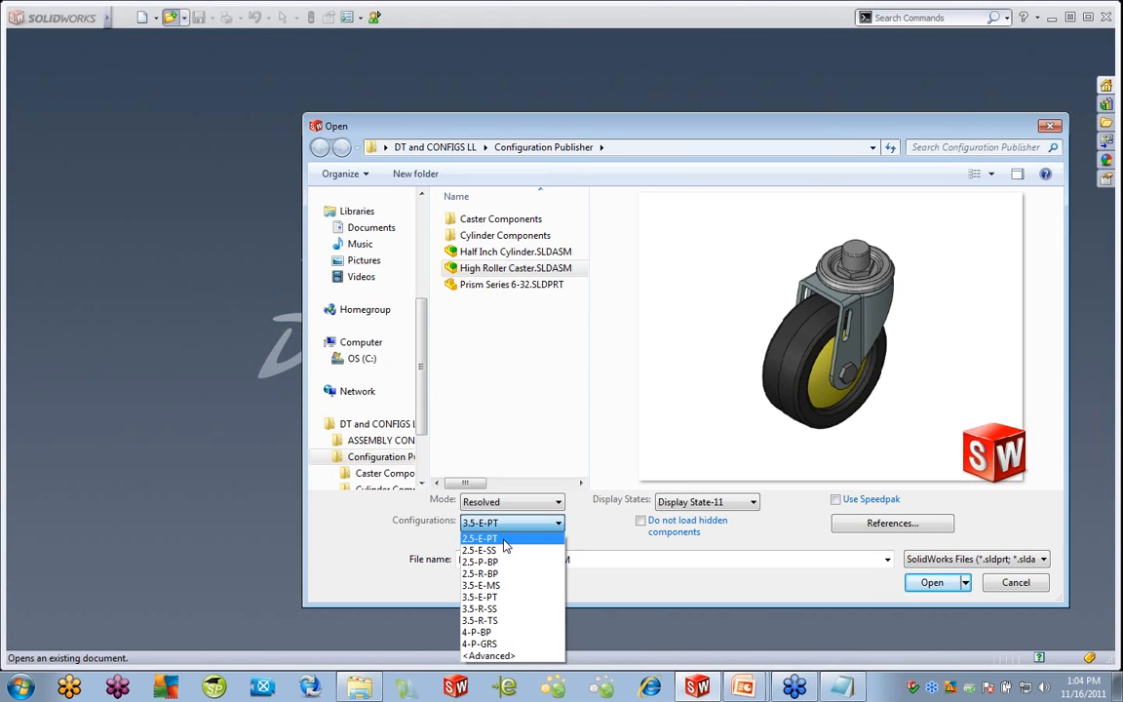
pyautogui.click(499, 657)
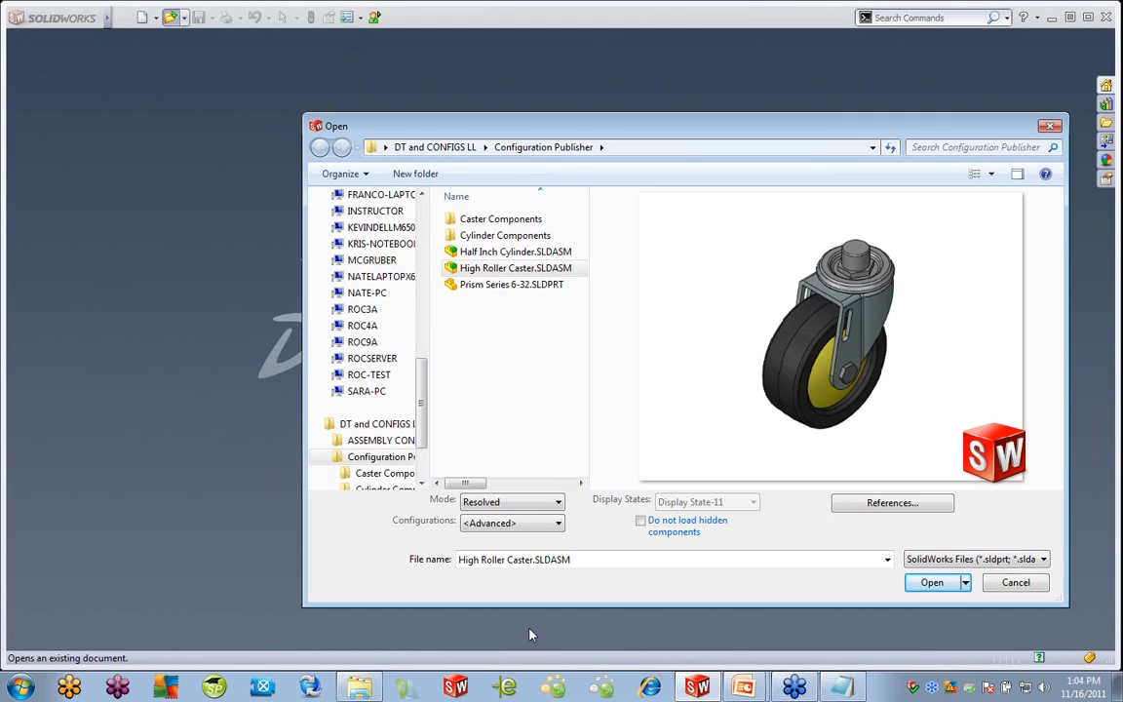
pyautogui.click(930, 583)
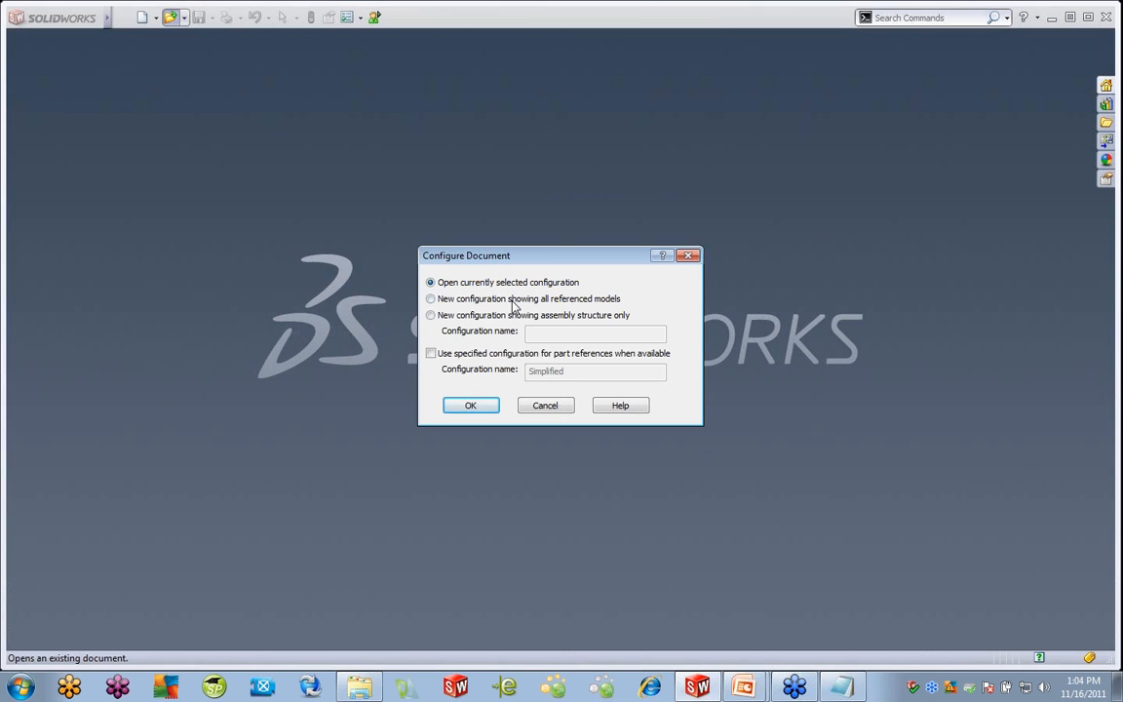
# Open the caster in a new configuration showing assembly structure only, named Simple
pyautogui.click(432, 299)
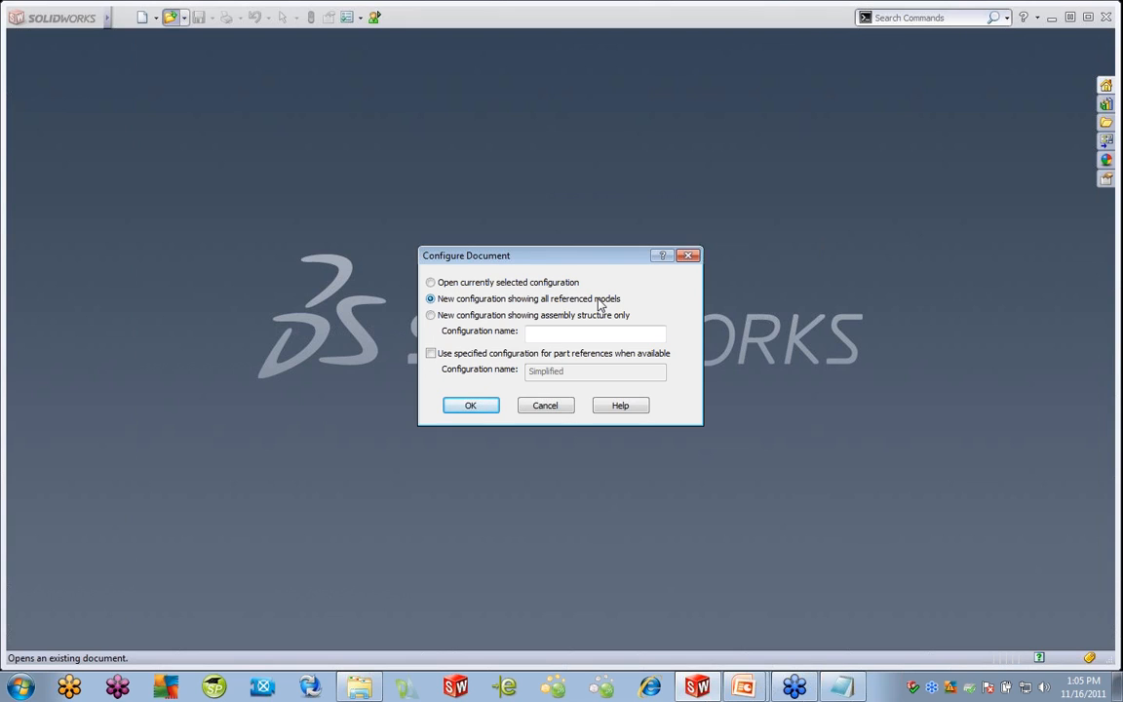
pyautogui.click(431, 316)
pyautogui.click(572, 332)
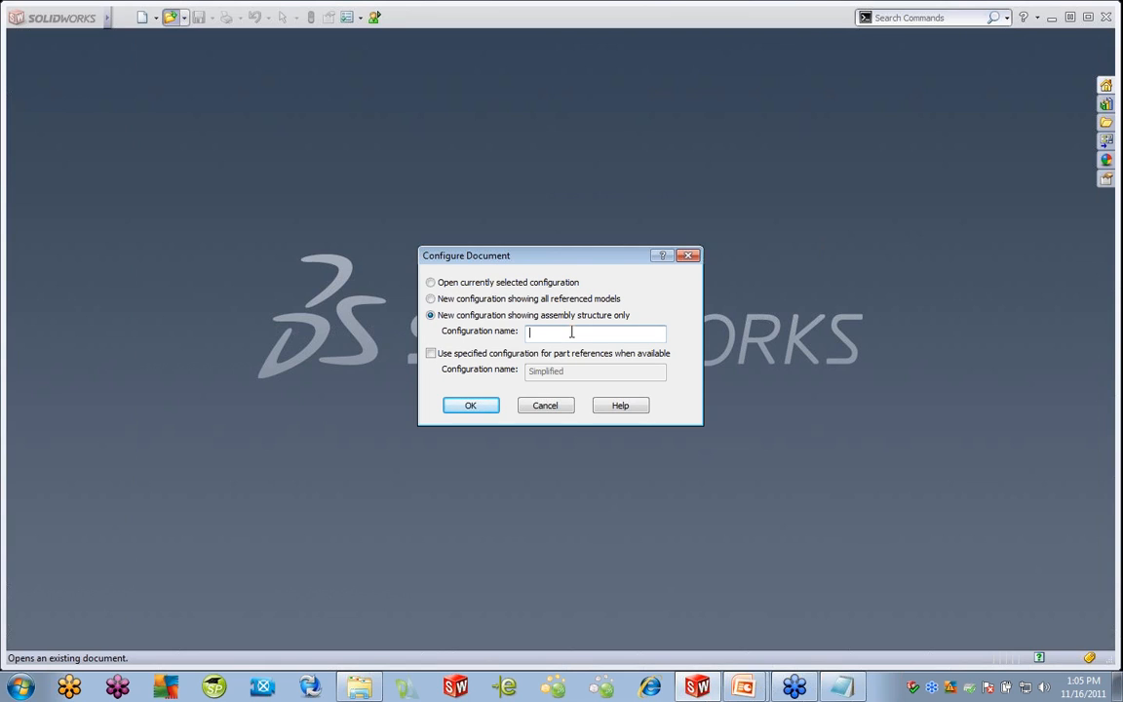
pyautogui.write('Simple')
pyautogui.click(479, 408)
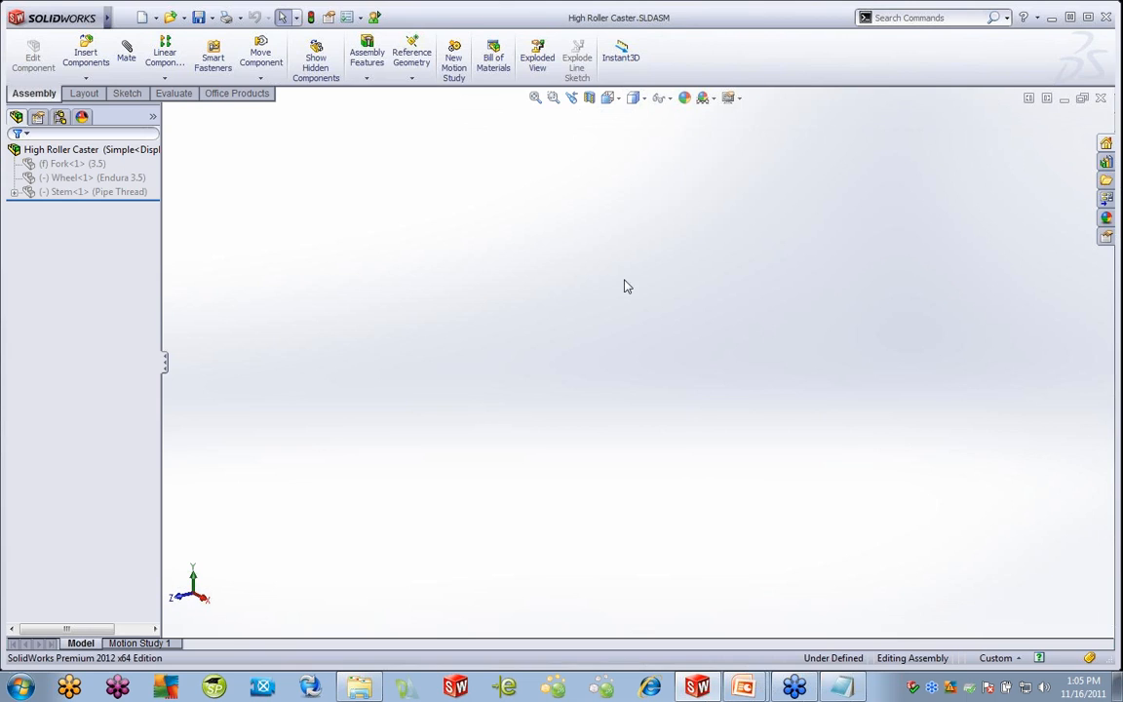
# Examine the Fork, Wheel and Stem components in the assembly structure and review the caster's list of configurations
pyautogui.click(76, 164)
pyautogui.click(30, 178)
pyautogui.click(31, 192)
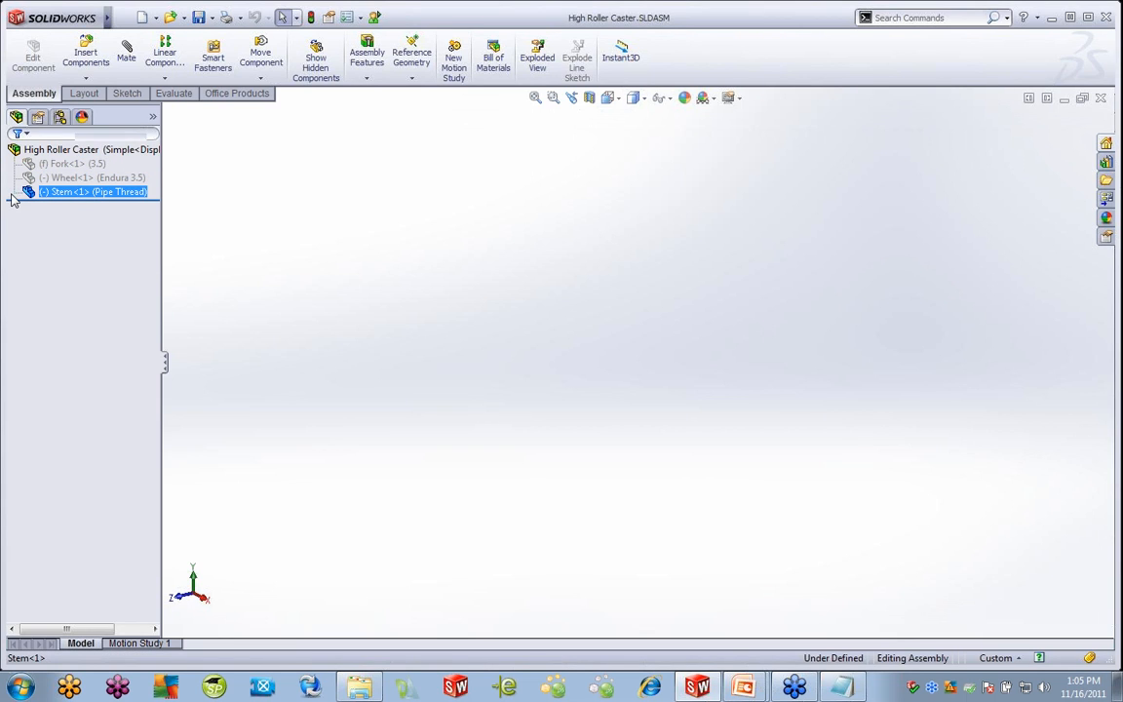
pyautogui.click(76, 164)
pyautogui.click(80, 178)
pyautogui.click(82, 191)
pyautogui.click(65, 116)
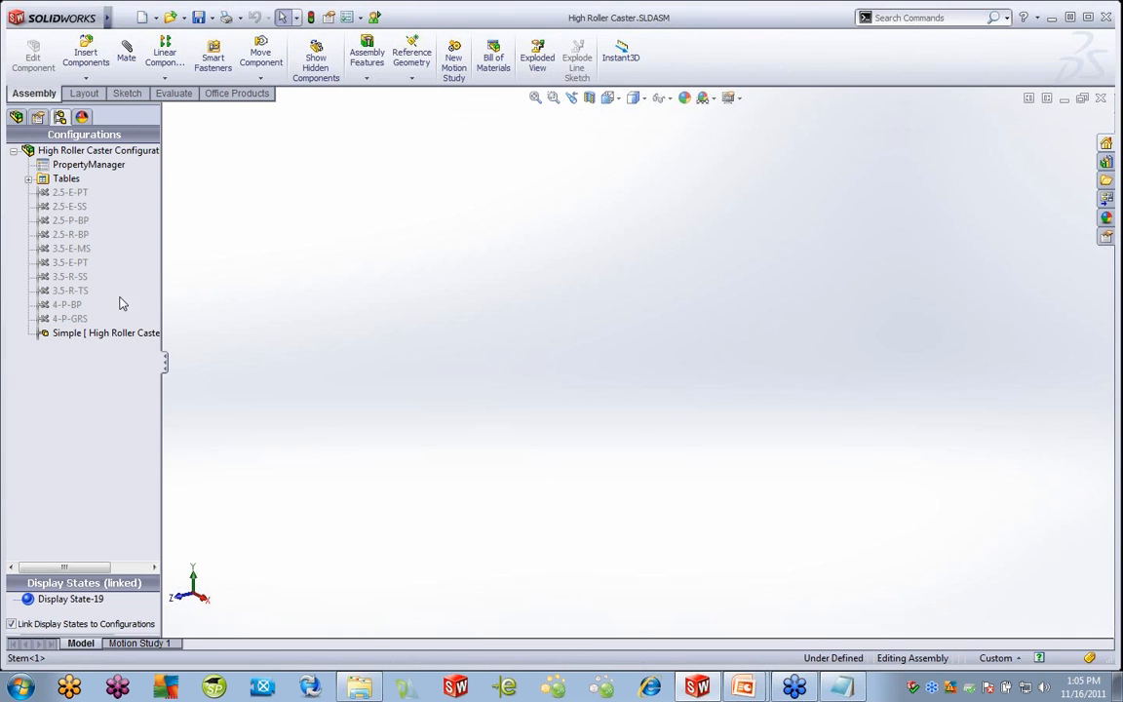
pyautogui.click(17, 118)
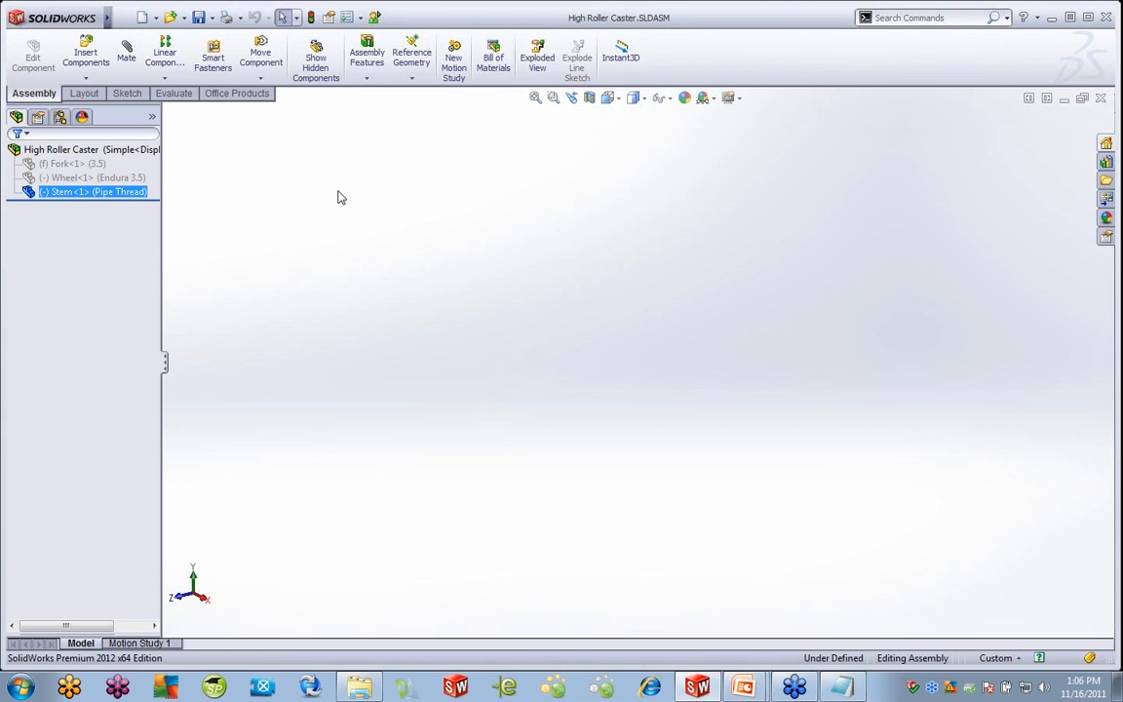
# Switch to PowerPoint and resume the DT&CFGS slide show at the Special Configurations slide
pyautogui.click(743, 687)
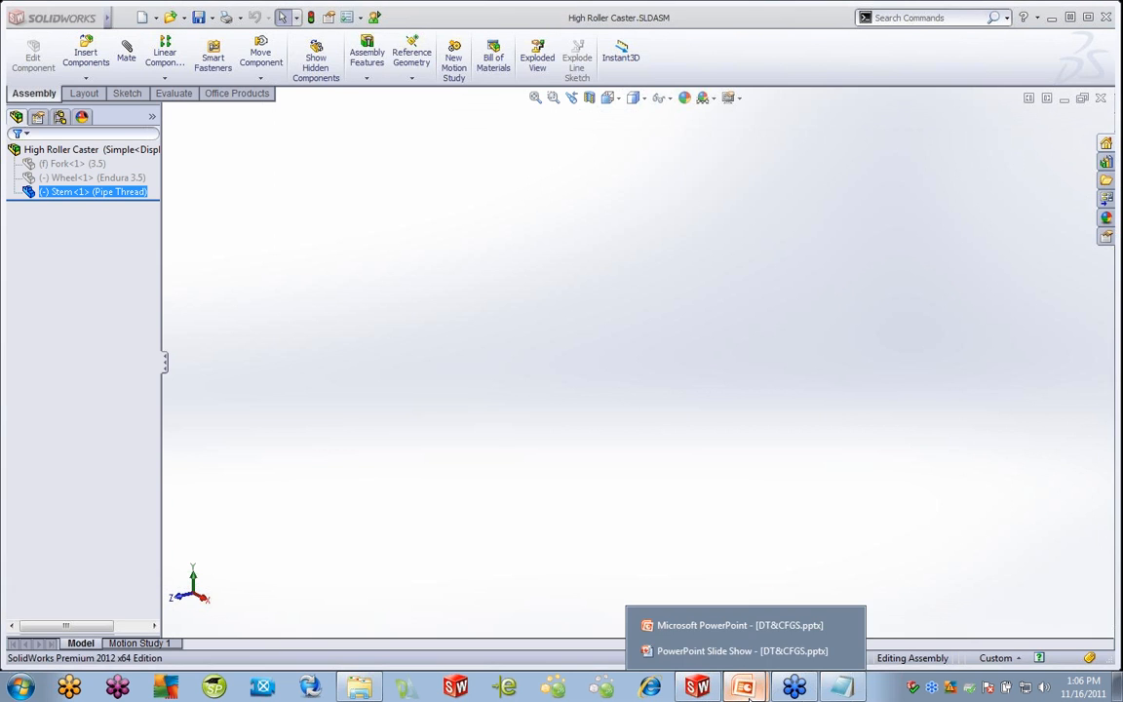
pyautogui.click(703, 625)
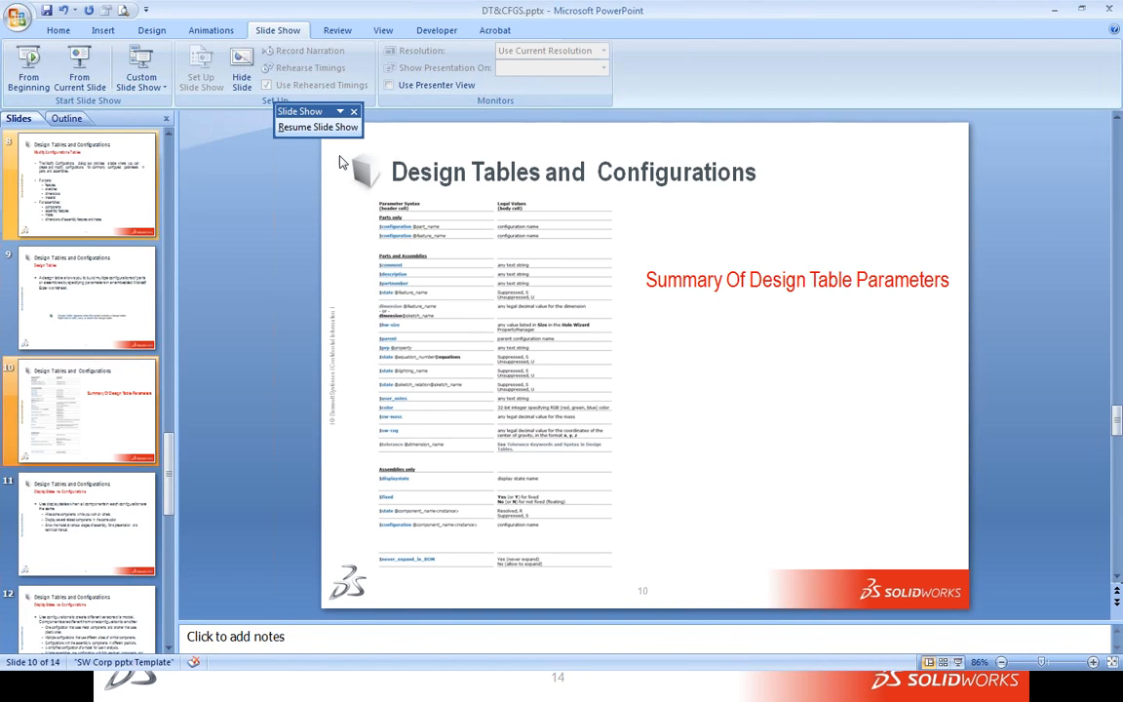
pyautogui.click(322, 126)
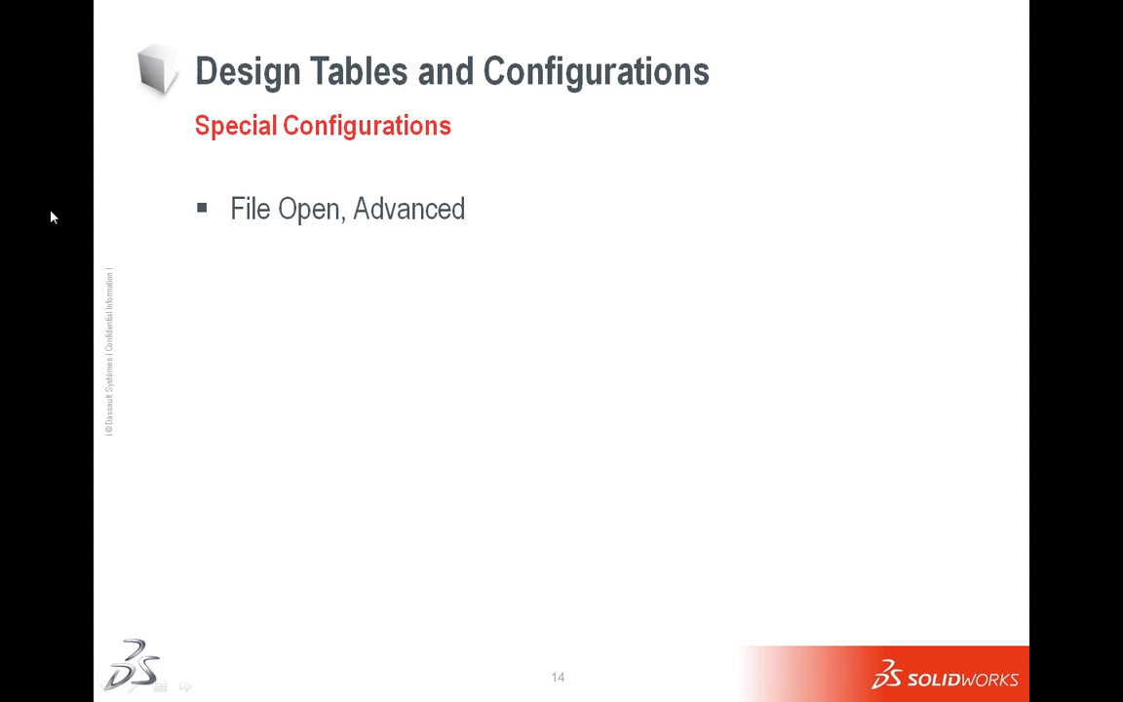